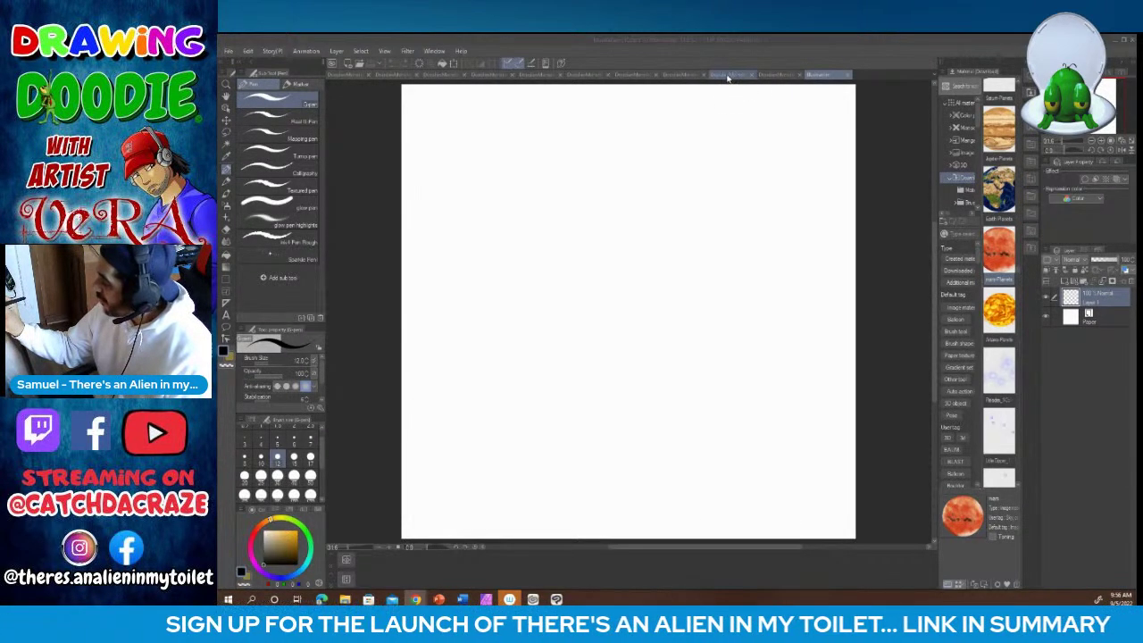
Step: Look at the coloured alien battle page and the inked comic page, and choose the Pencil for the blank illustration
left_click(727, 77)
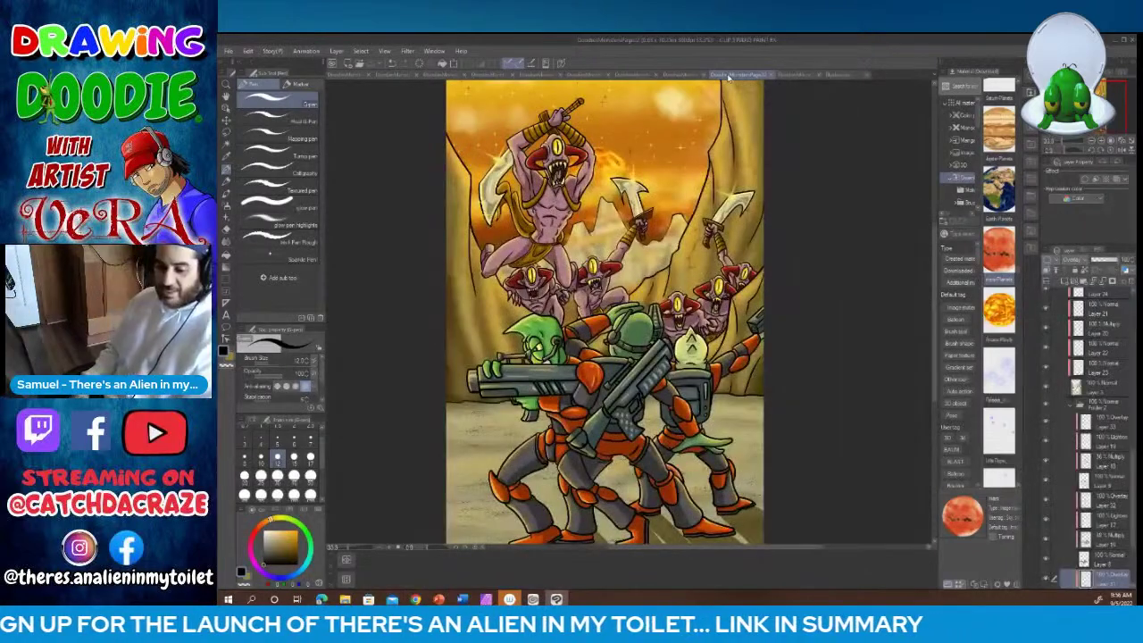
left_click(829, 79)
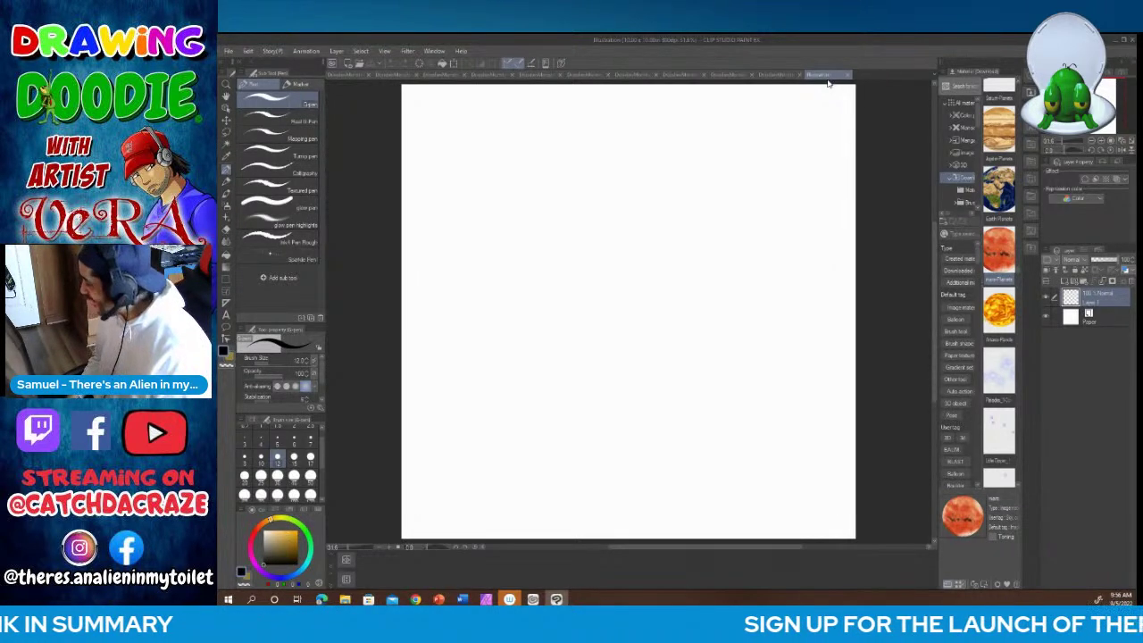
left_click(226, 181)
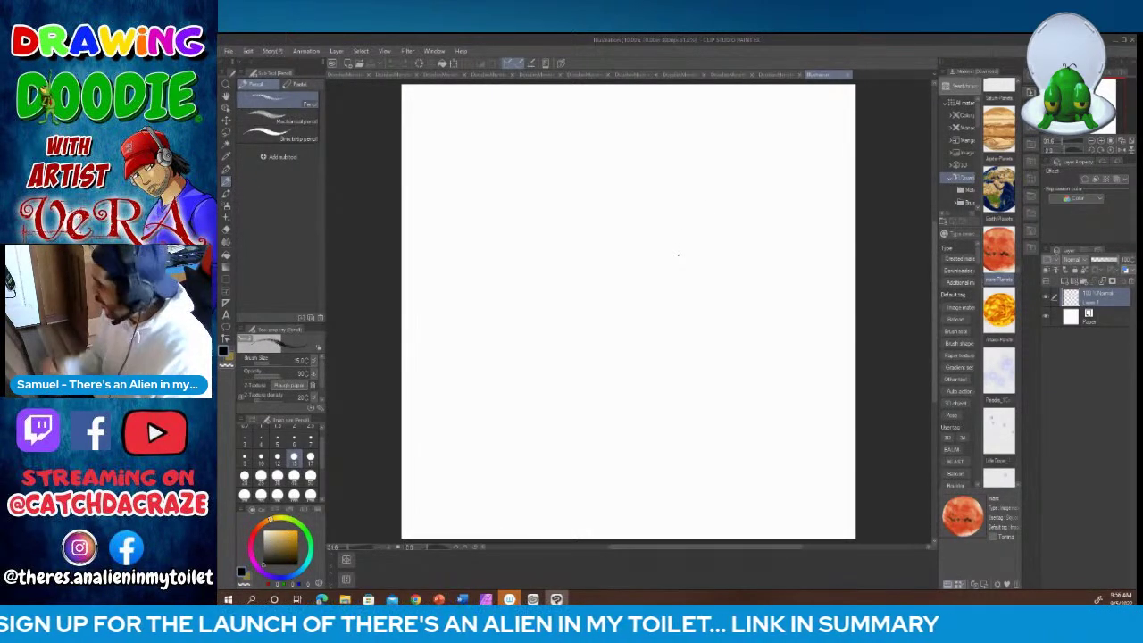
left_click(777, 74)
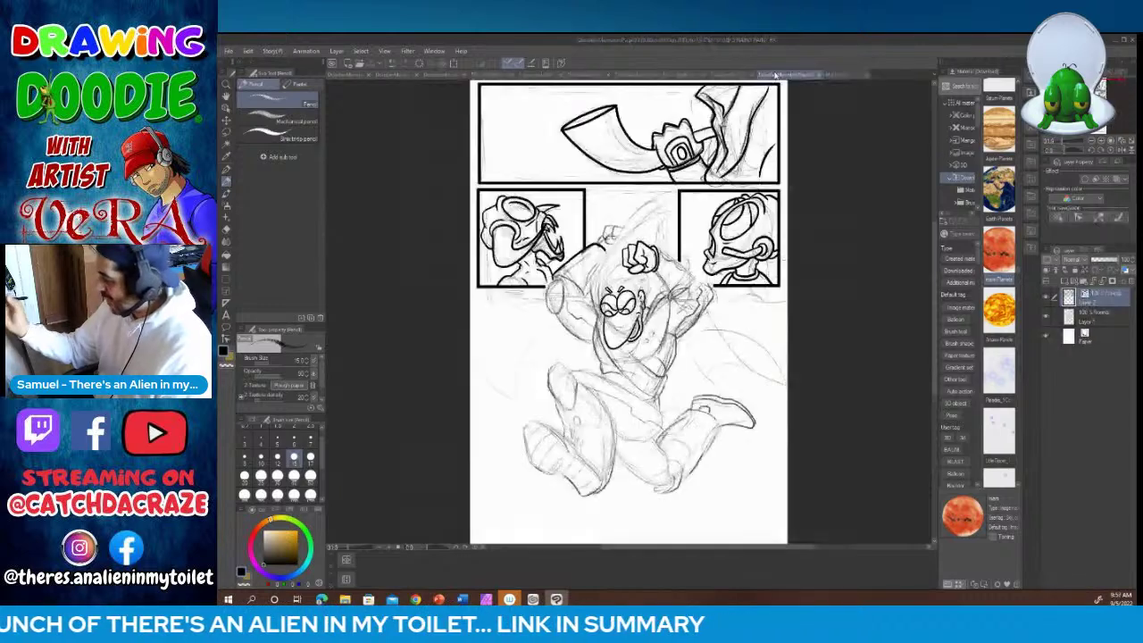
left_click(835, 74)
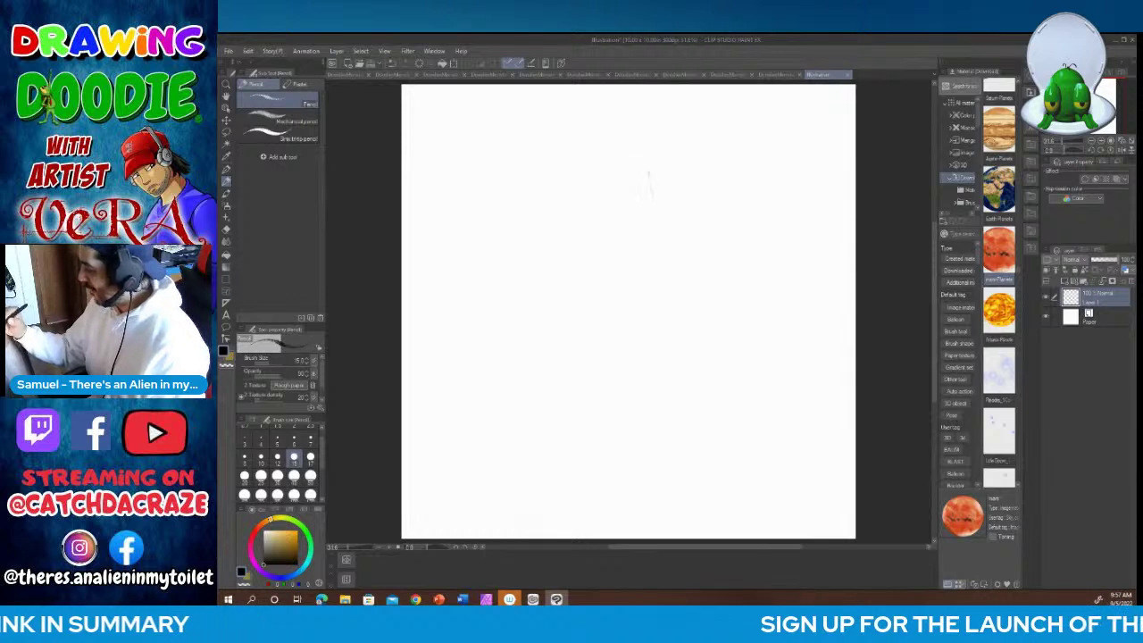
Step: Sketch an egg-shaped head in the upper part of the canvas, right of centre, tapering toward the chin
mouse_move(653, 187)
left_mouse_down()
mouse_move(668, 218)
mouse_move(664, 205)
left_mouse_up()
mouse_move(658, 159)
left_mouse_down()
mouse_move(653, 189)
mouse_move(675, 236)
mouse_move(675, 220)
mouse_move(690, 228)
mouse_move(669, 224)
mouse_move(705, 198)
left_mouse_up()
left_click_drag(684, 143, 708, 166)
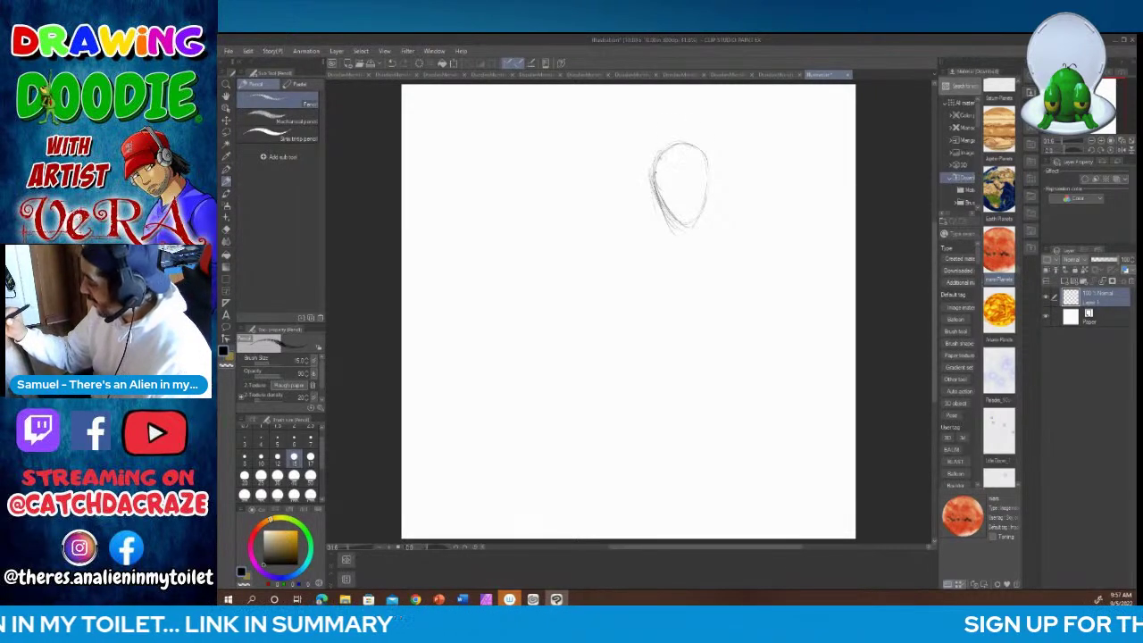
left_click_drag(655, 184, 686, 228)
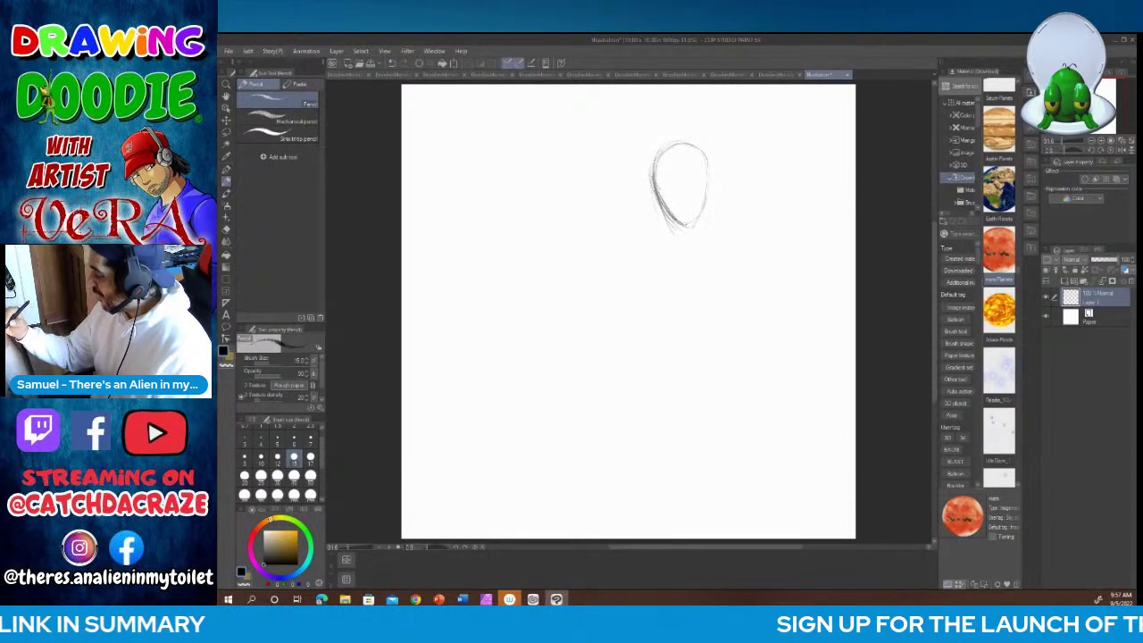
left_click_drag(708, 178, 704, 202)
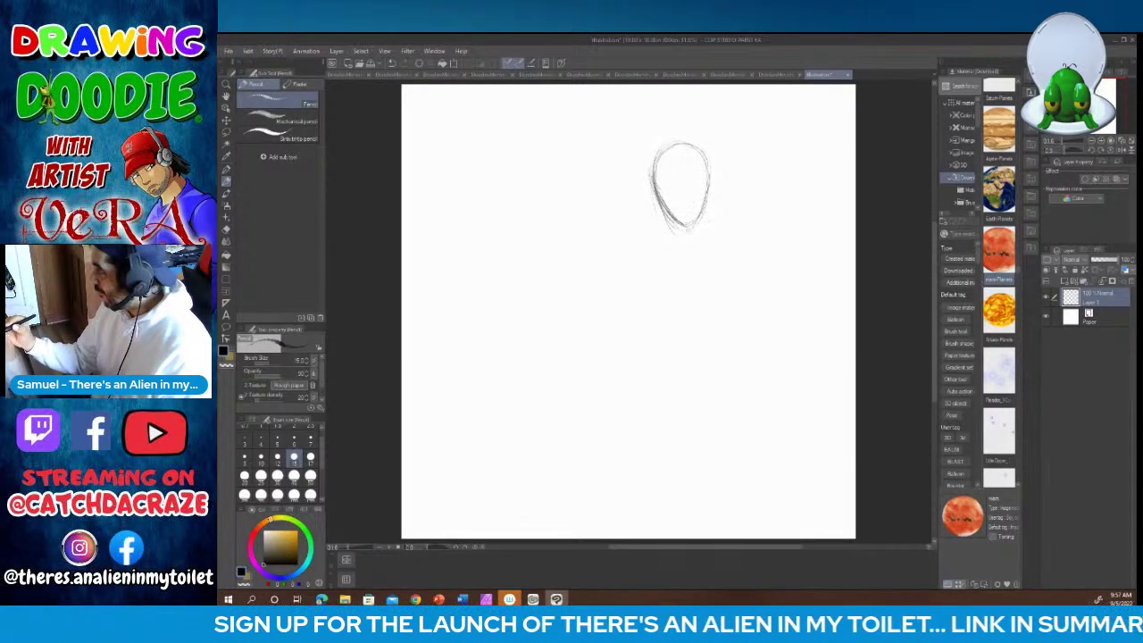
Step: Sketch the neck, a tilted shoulder line with a chest block, and the torso sides narrowing to the waist below the head
mouse_move(678, 223)
left_mouse_down()
mouse_move(674, 235)
mouse_move(720, 244)
left_mouse_up()
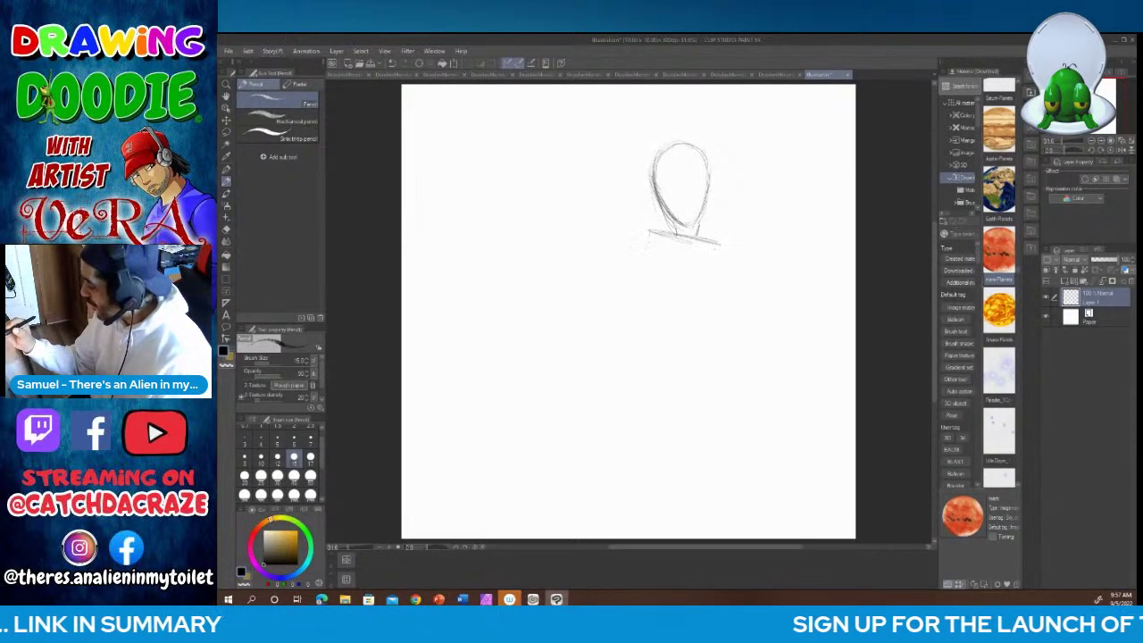
mouse_move(649, 231)
left_mouse_down()
mouse_move(644, 250)
mouse_move(672, 267)
mouse_move(682, 256)
left_mouse_up()
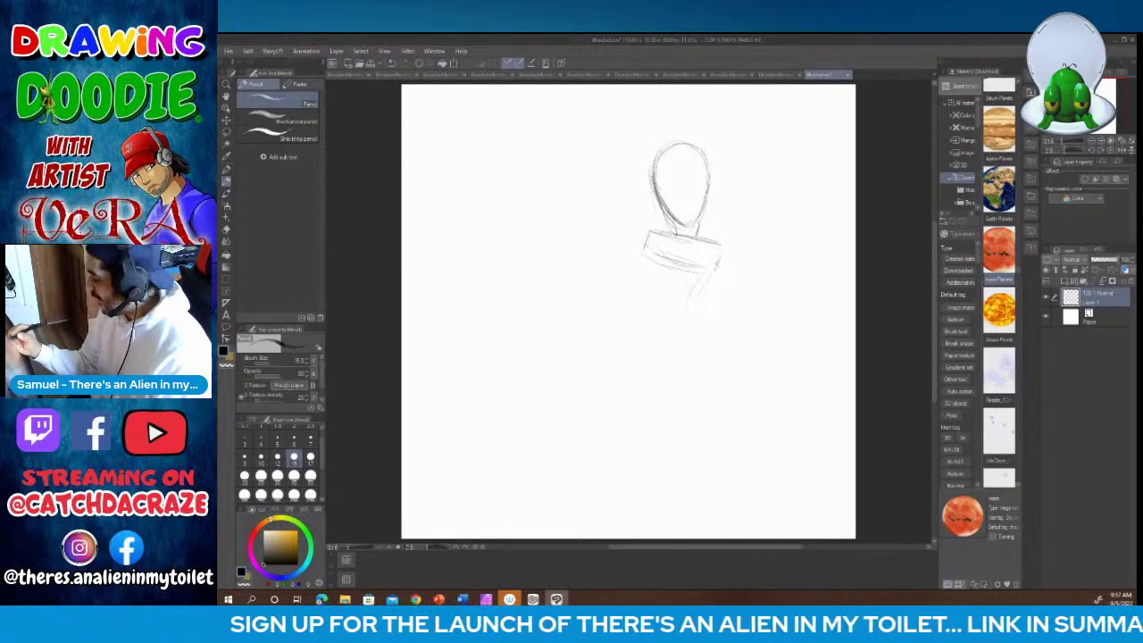
left_click_drag(711, 276, 695, 302)
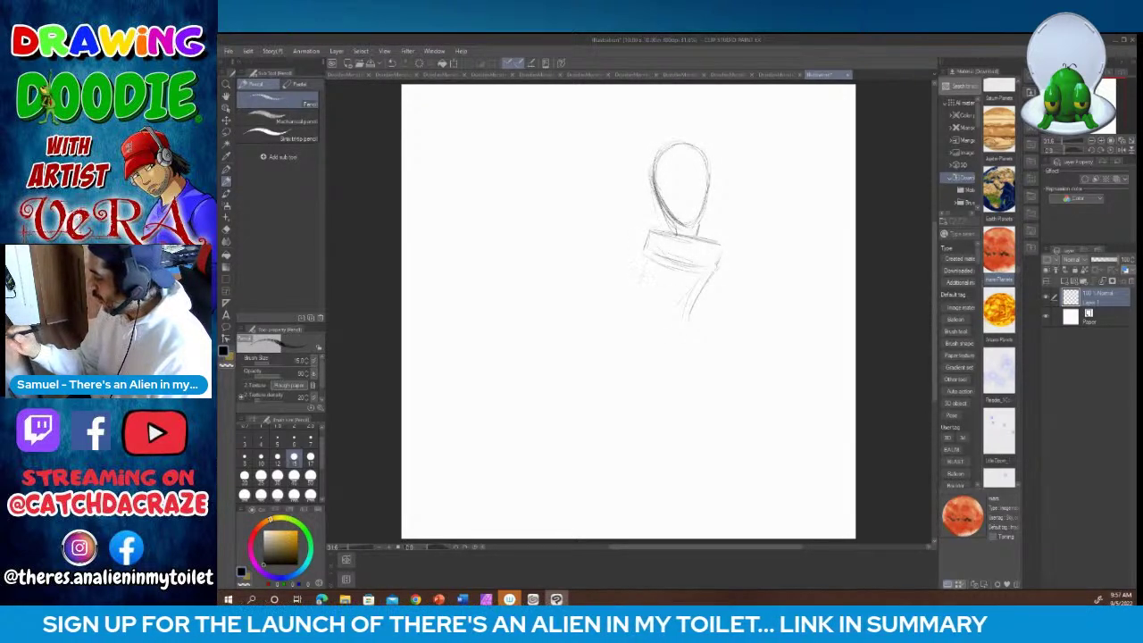
mouse_move(645, 237)
left_mouse_down()
mouse_move(637, 298)
mouse_move(647, 322)
left_mouse_up()
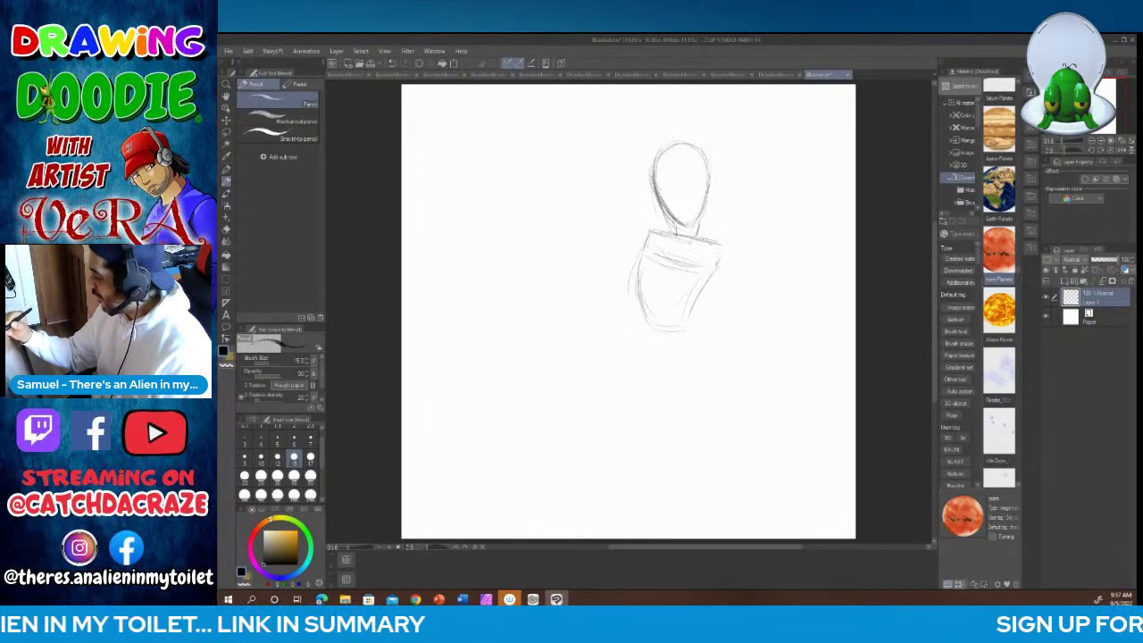
Step: Sketch both arms with round shoulder joints, one hanging down with a rough hand and the other reaching outward away from the torso
mouse_move(725, 243)
left_mouse_down()
mouse_move(749, 301)
mouse_move(732, 302)
mouse_move(762, 307)
mouse_move(748, 308)
mouse_move(763, 364)
left_mouse_up()
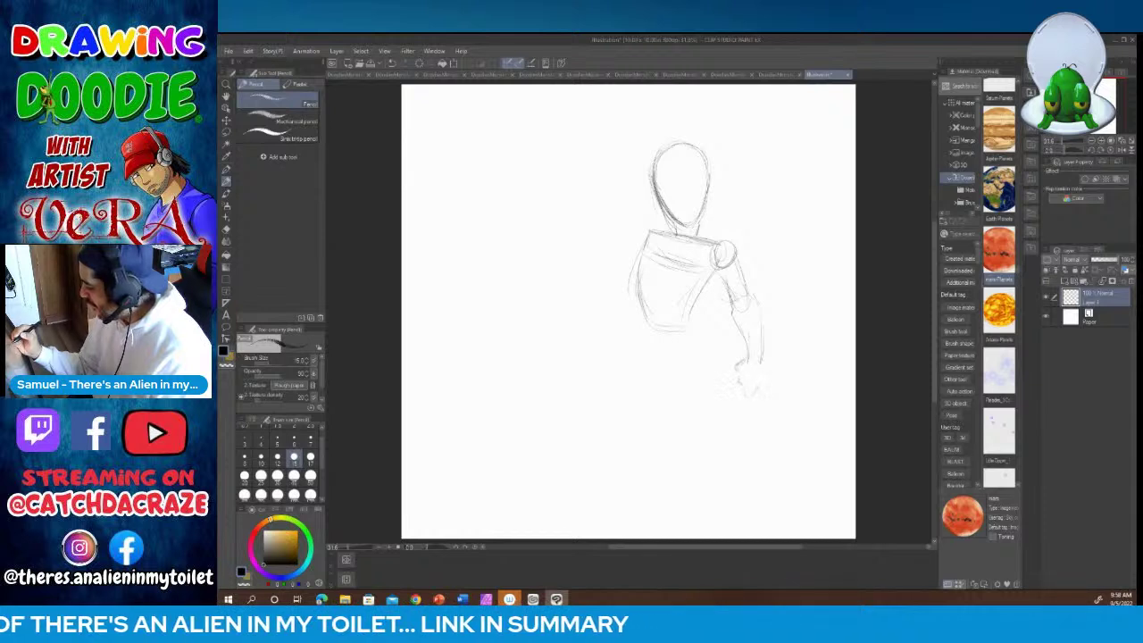
left_click_drag(765, 345, 763, 380)
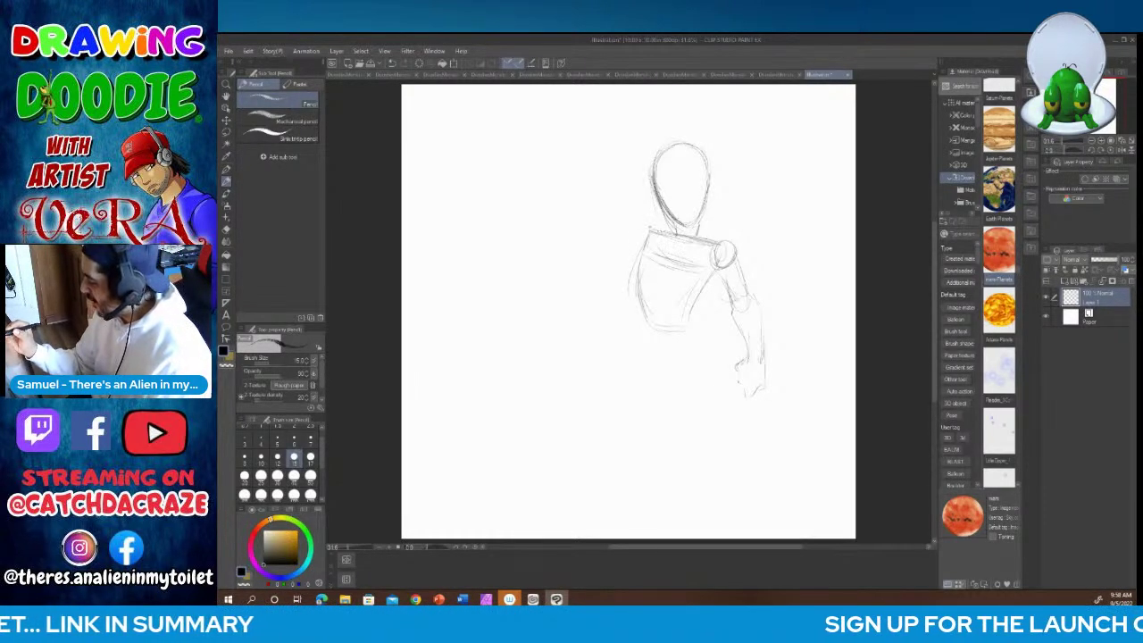
left_click_drag(661, 228, 721, 239)
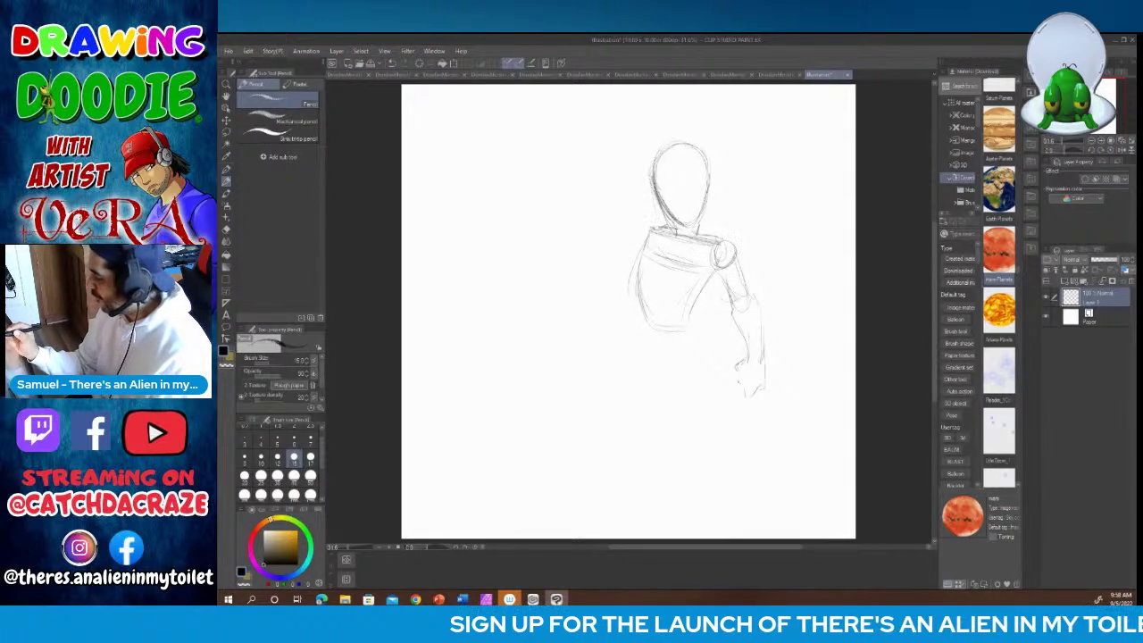
mouse_move(633, 238)
left_mouse_down()
mouse_move(657, 225)
mouse_move(609, 281)
mouse_move(598, 275)
mouse_move(610, 287)
mouse_move(578, 282)
mouse_move(550, 307)
mouse_move(581, 303)
mouse_move(552, 312)
left_mouse_up()
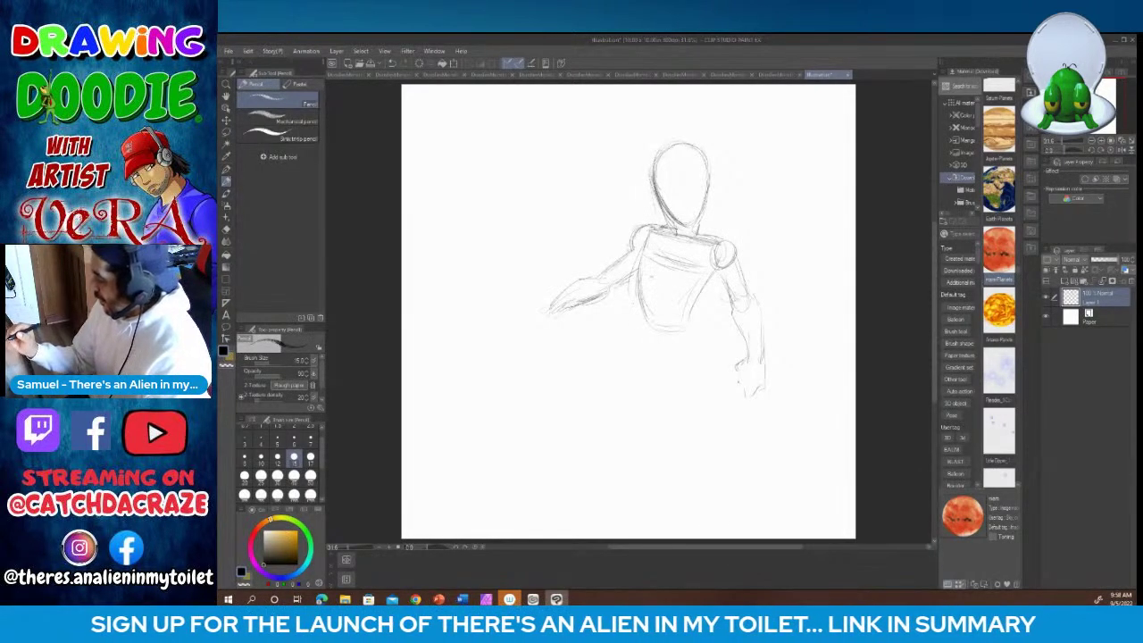
Step: Reshape the torso with darker curved side and waist contours, and add an angular pelvis beneath it
mouse_move(631, 284)
left_mouse_down()
mouse_move(625, 306)
mouse_move(659, 334)
left_mouse_up()
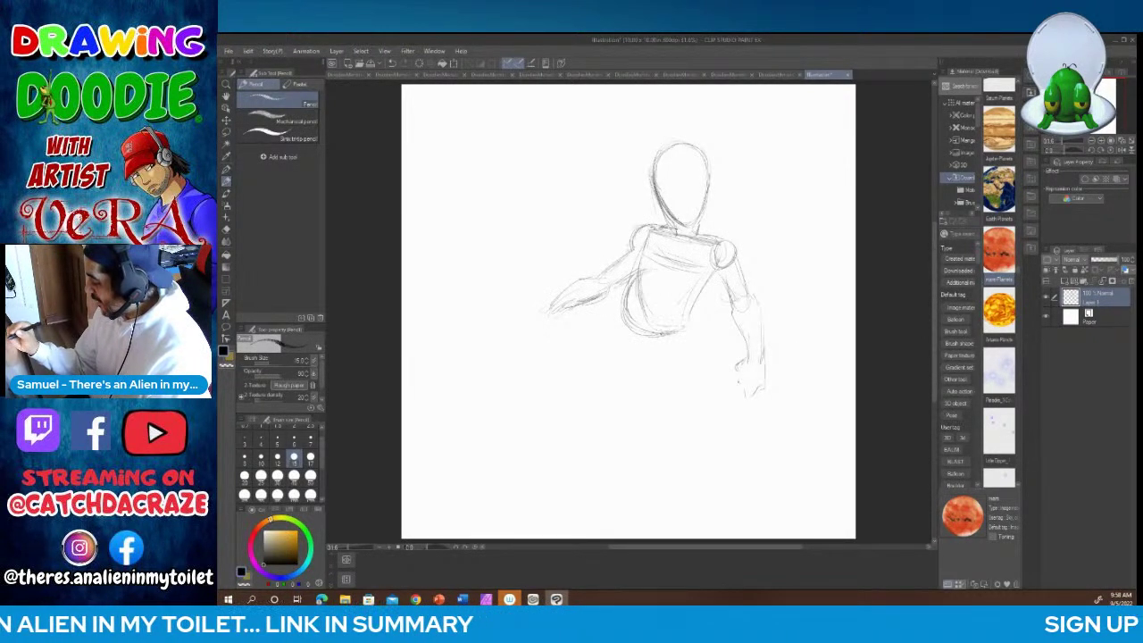
mouse_move(705, 281)
left_mouse_down()
mouse_move(684, 313)
mouse_move(716, 275)
mouse_move(700, 288)
left_mouse_up()
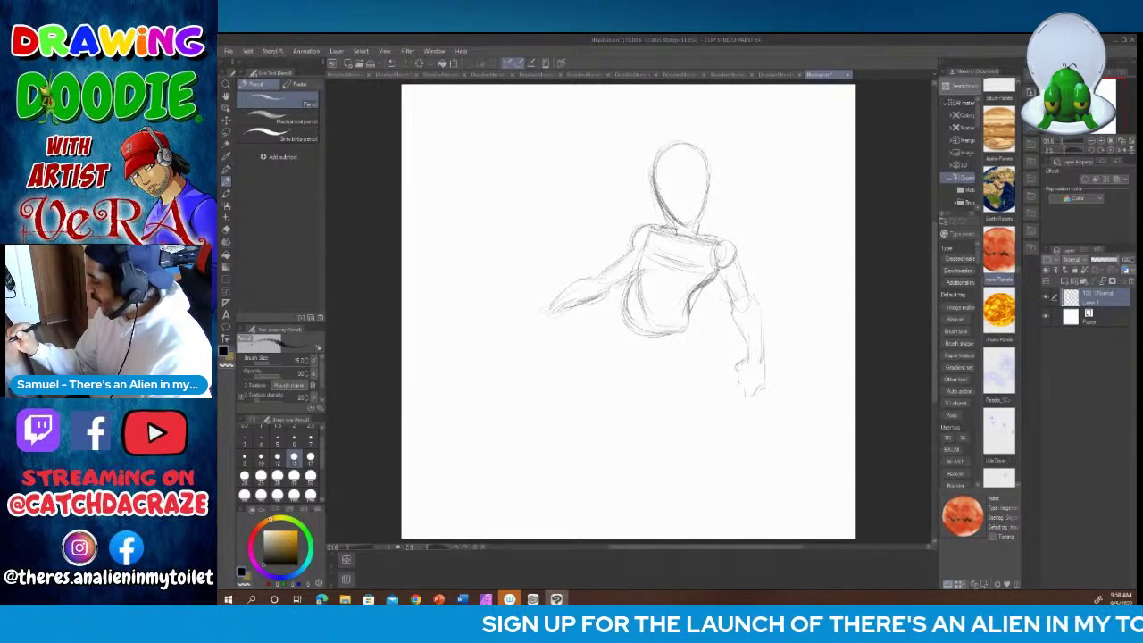
mouse_move(661, 329)
left_mouse_down()
mouse_move(686, 339)
mouse_move(672, 338)
left_mouse_up()
left_click_drag(653, 332, 680, 339)
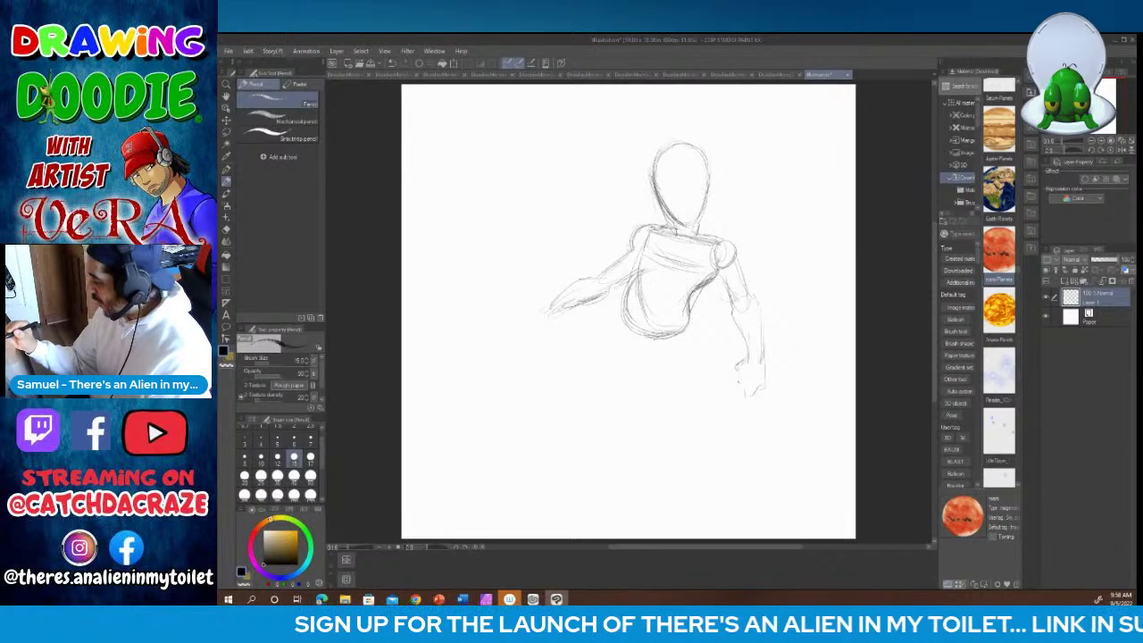
mouse_move(641, 267)
left_mouse_down()
mouse_move(646, 235)
mouse_move(628, 280)
mouse_move(637, 334)
left_mouse_up()
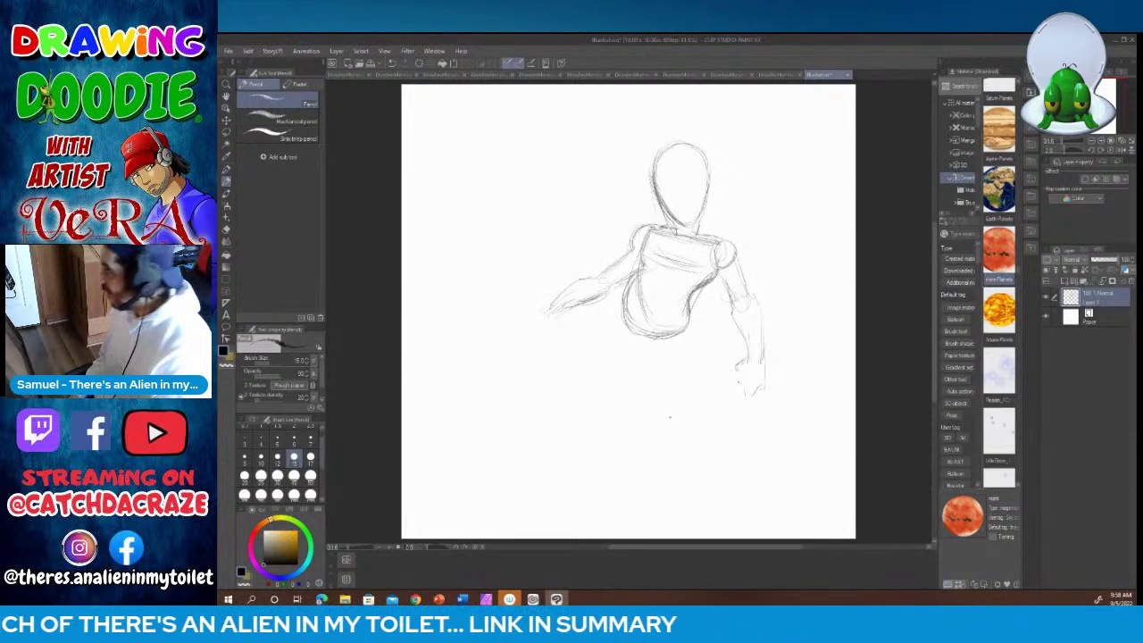
mouse_move(624, 319)
left_mouse_down()
mouse_move(629, 362)
mouse_move(675, 344)
left_mouse_up()
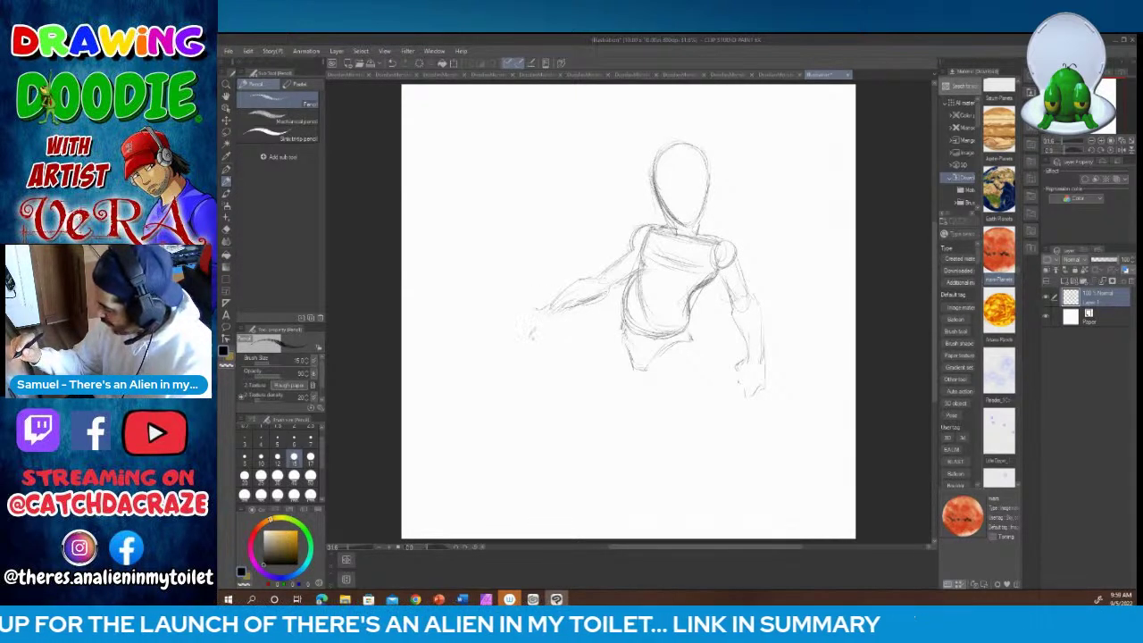
Step: Sketch the outstretched arm's gripping hand and a large revolver with a cylinder and a long barrel pointing diagonally down
mouse_move(531, 336)
left_mouse_down()
mouse_move(538, 348)
mouse_move(555, 328)
mouse_move(529, 341)
mouse_move(562, 361)
left_mouse_up()
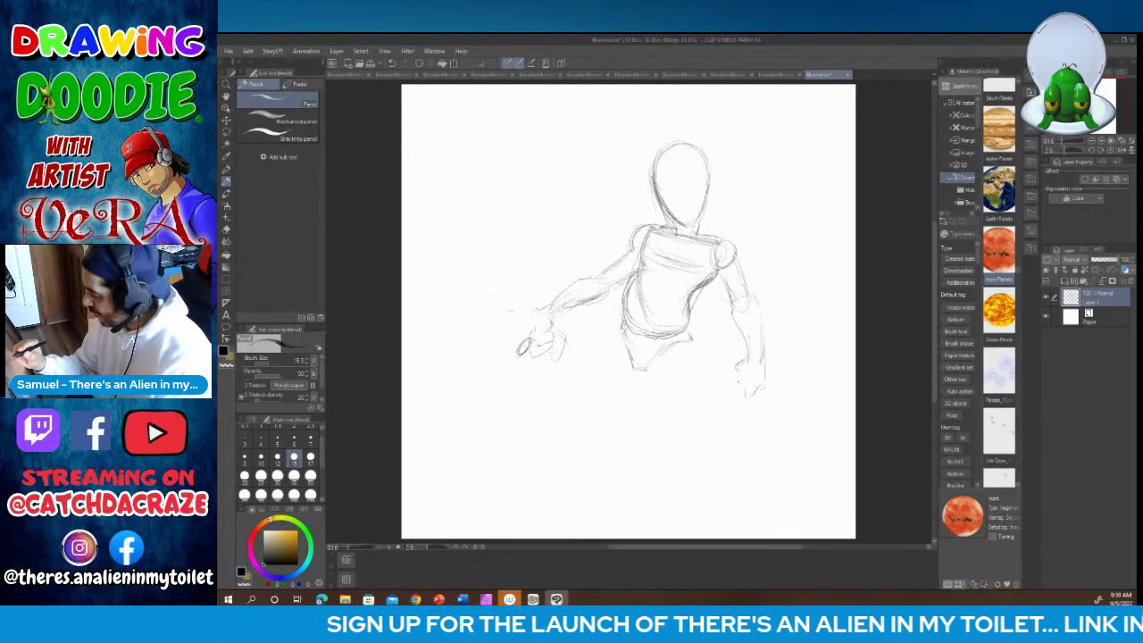
left_click_drag(506, 315, 494, 327)
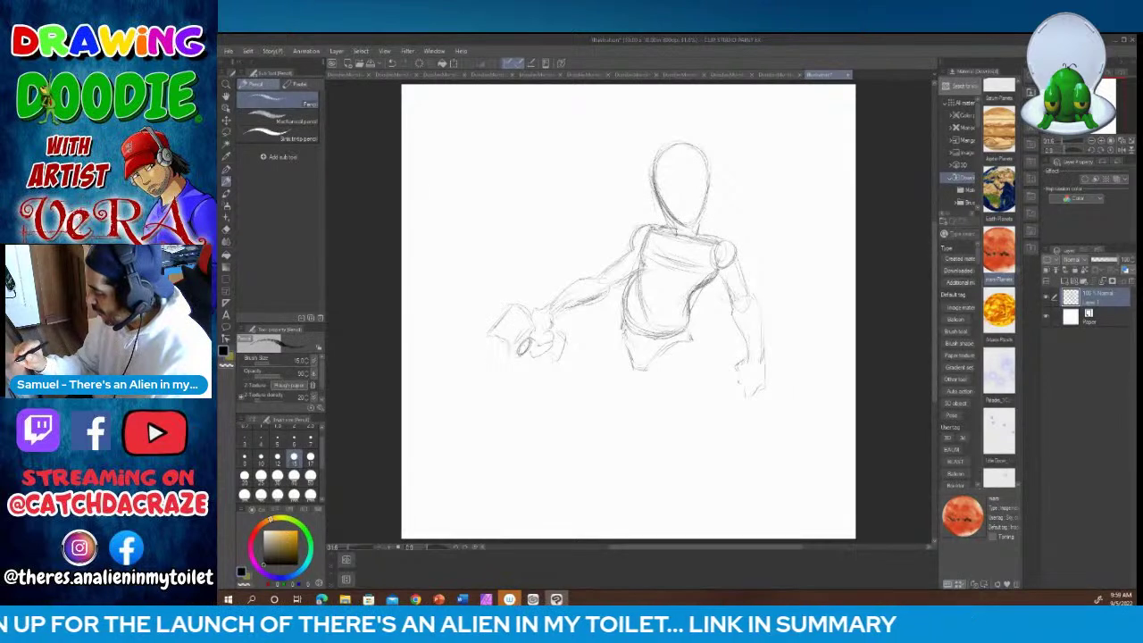
left_click_drag(503, 315, 527, 337)
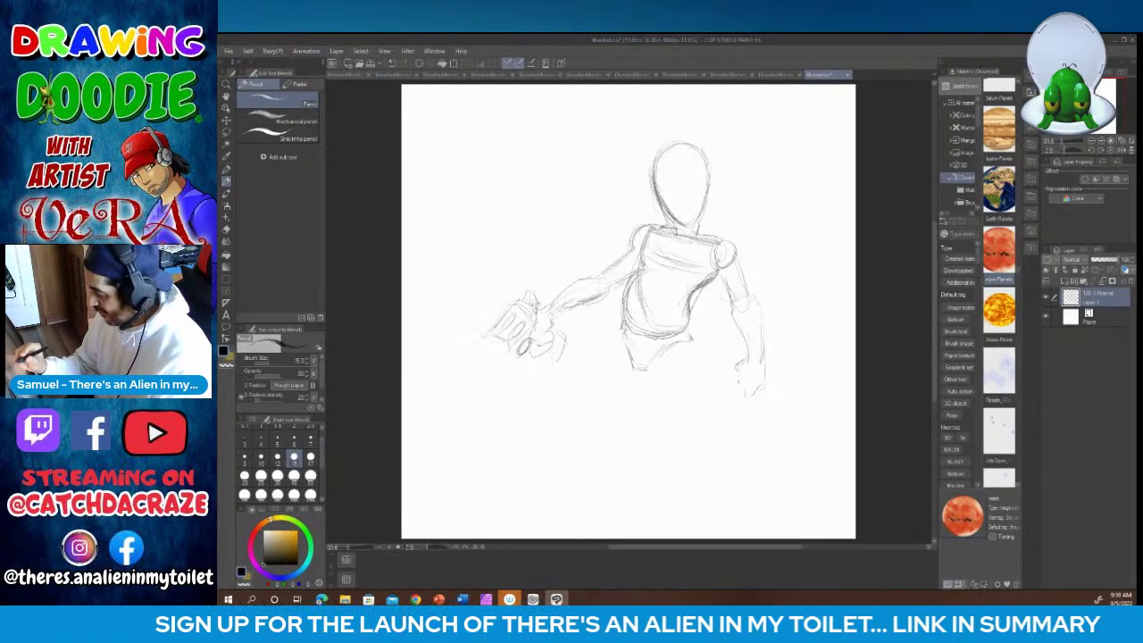
mouse_move(482, 343)
left_mouse_down()
mouse_move(454, 371)
mouse_move(494, 350)
left_mouse_up()
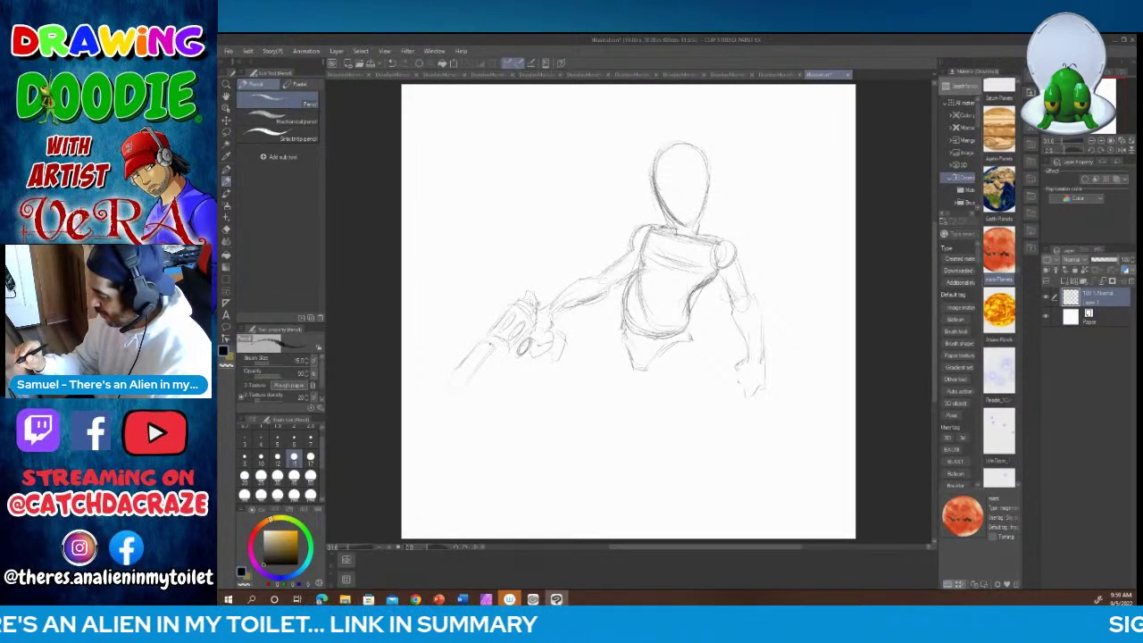
mouse_move(495, 340)
left_mouse_down()
mouse_move(471, 352)
mouse_move(456, 384)
left_mouse_up()
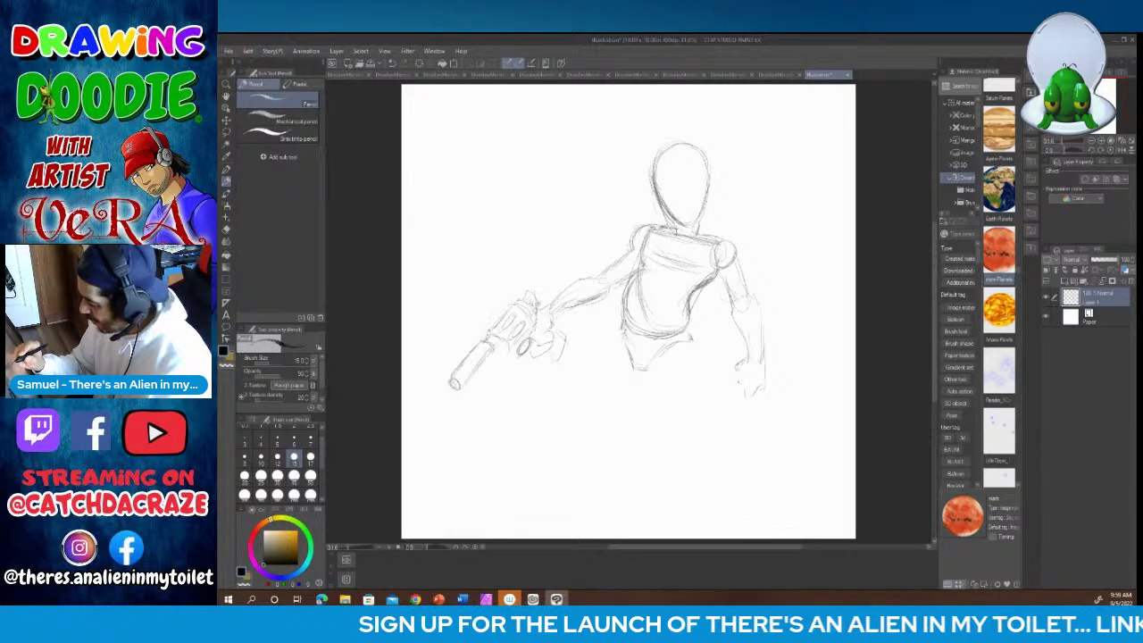
Step: Refine the revolver with a thicker barrel, details around the trigger area, and a firmer outline of the hand and grip
left_click_drag(488, 336, 502, 331)
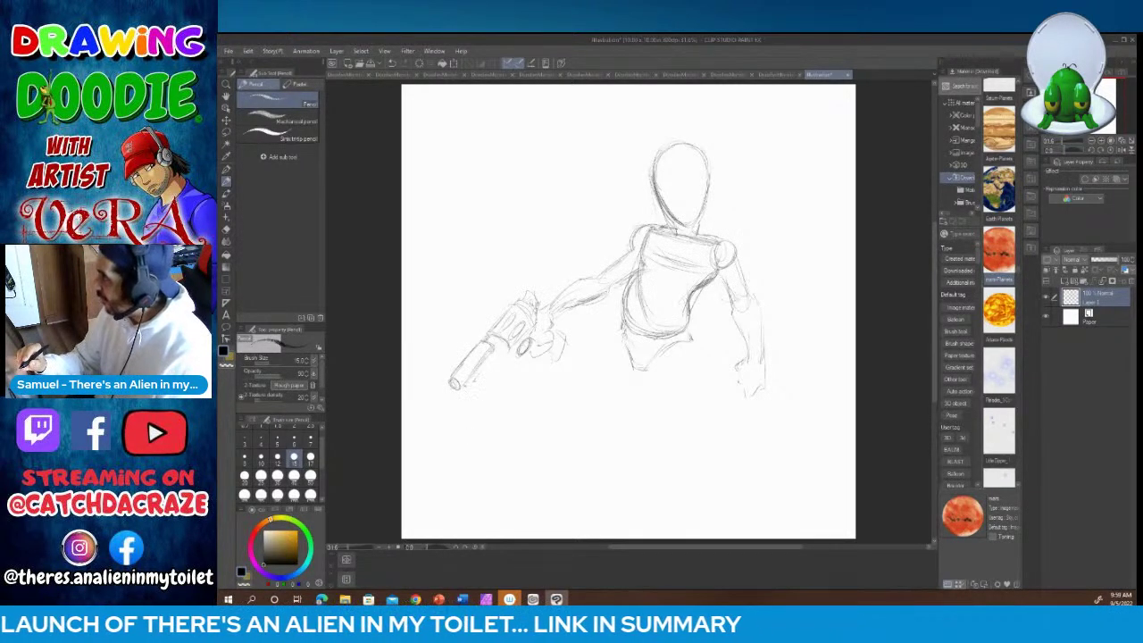
left_click_drag(467, 388, 491, 357)
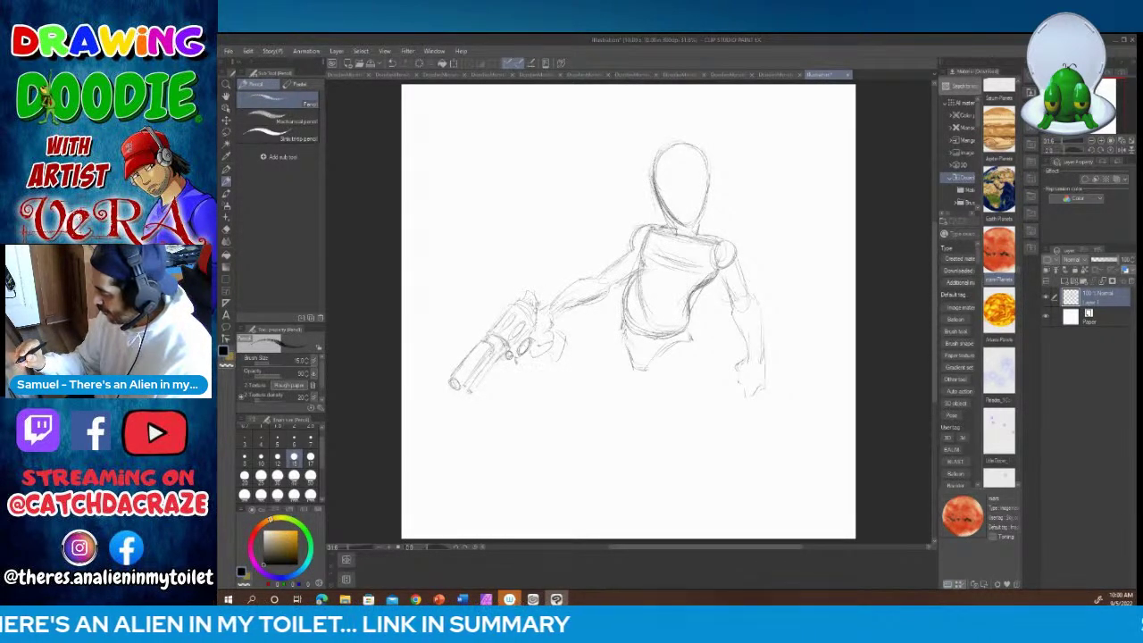
mouse_move(523, 356)
left_mouse_down()
mouse_move(534, 348)
mouse_move(501, 355)
mouse_move(523, 355)
mouse_move(526, 338)
mouse_move(509, 365)
left_mouse_up()
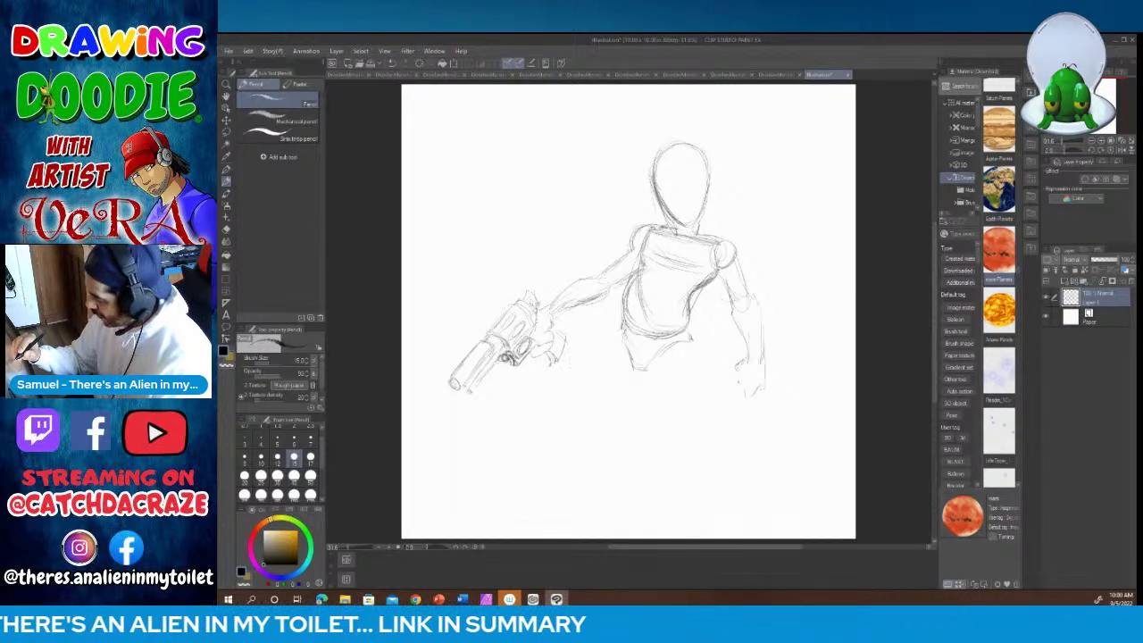
mouse_move(556, 329)
left_mouse_down()
mouse_move(566, 342)
mouse_move(554, 331)
left_mouse_up()
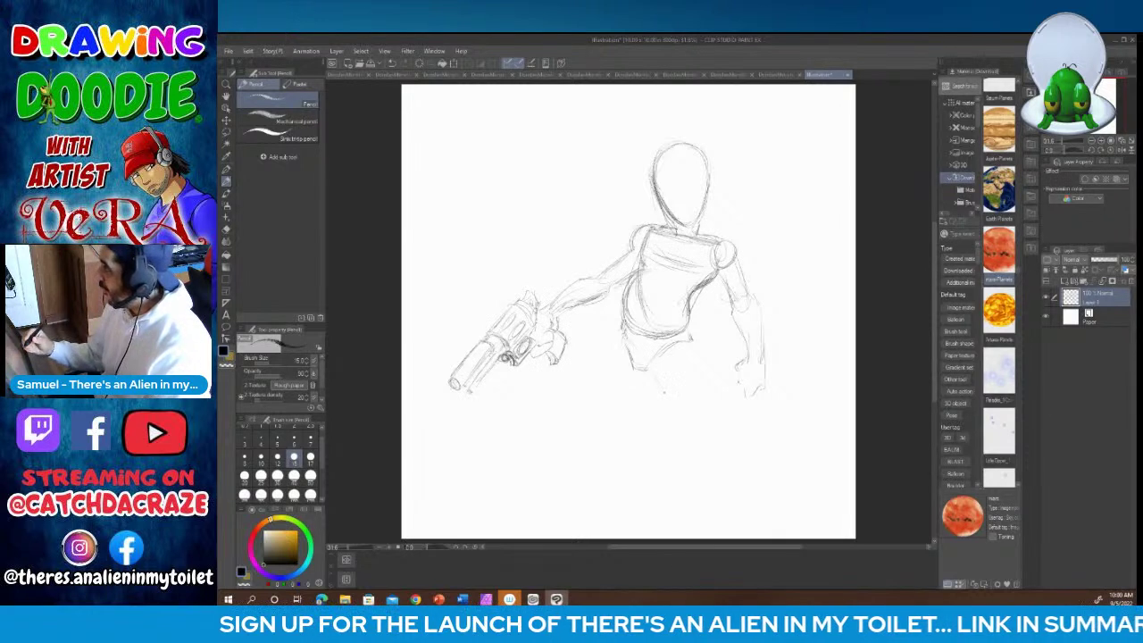
Step: Sketch the thighs below the pelvis, extending one leg diagonally past the knee and outlining the other straight down
left_click_drag(668, 390, 682, 406)
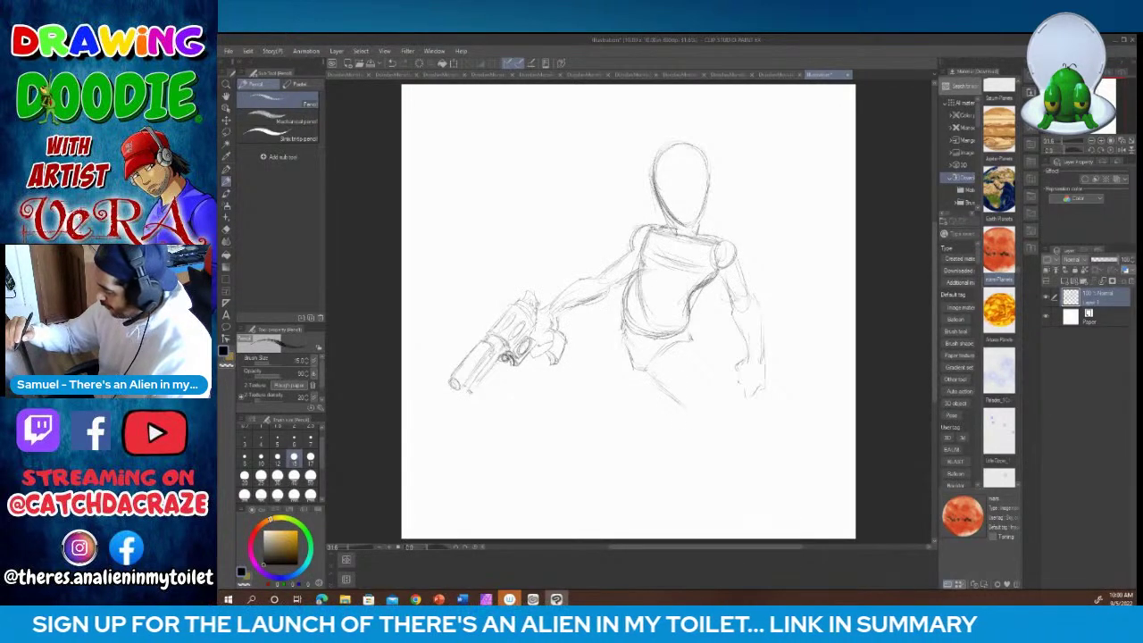
mouse_move(690, 350)
left_mouse_down()
mouse_move(739, 382)
mouse_move(710, 411)
mouse_move(722, 404)
mouse_move(735, 420)
mouse_move(722, 456)
left_mouse_up()
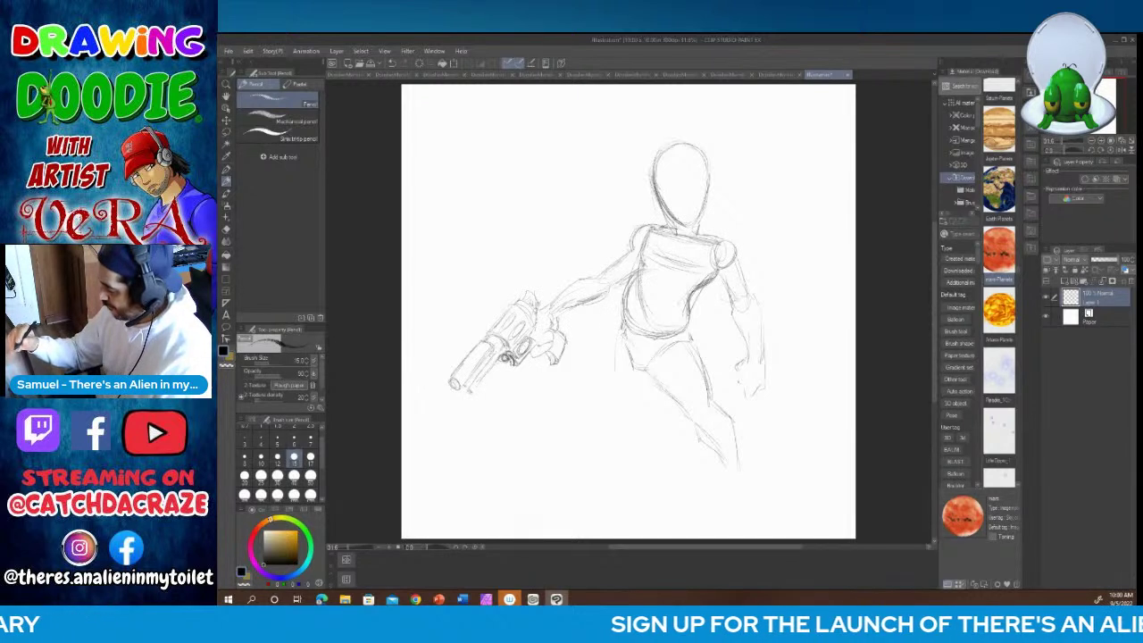
left_click_drag(616, 372, 620, 400)
left_click_drag(613, 356, 618, 409)
left_click_drag(616, 398, 626, 414)
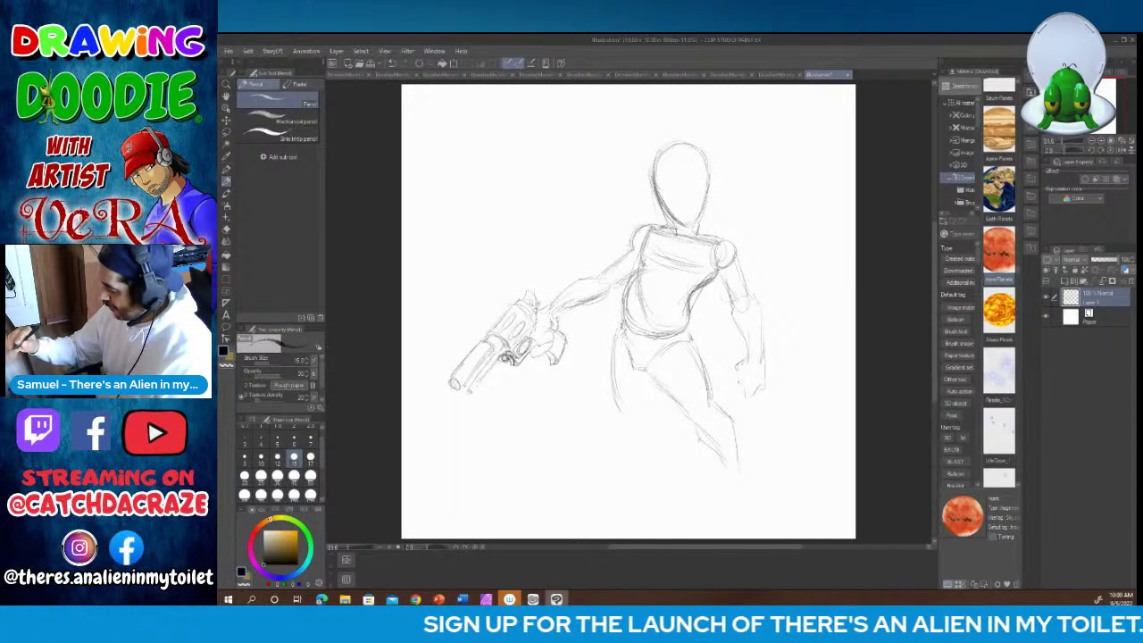
mouse_move(616, 366)
left_mouse_down()
mouse_move(607, 423)
mouse_move(643, 418)
left_mouse_up()
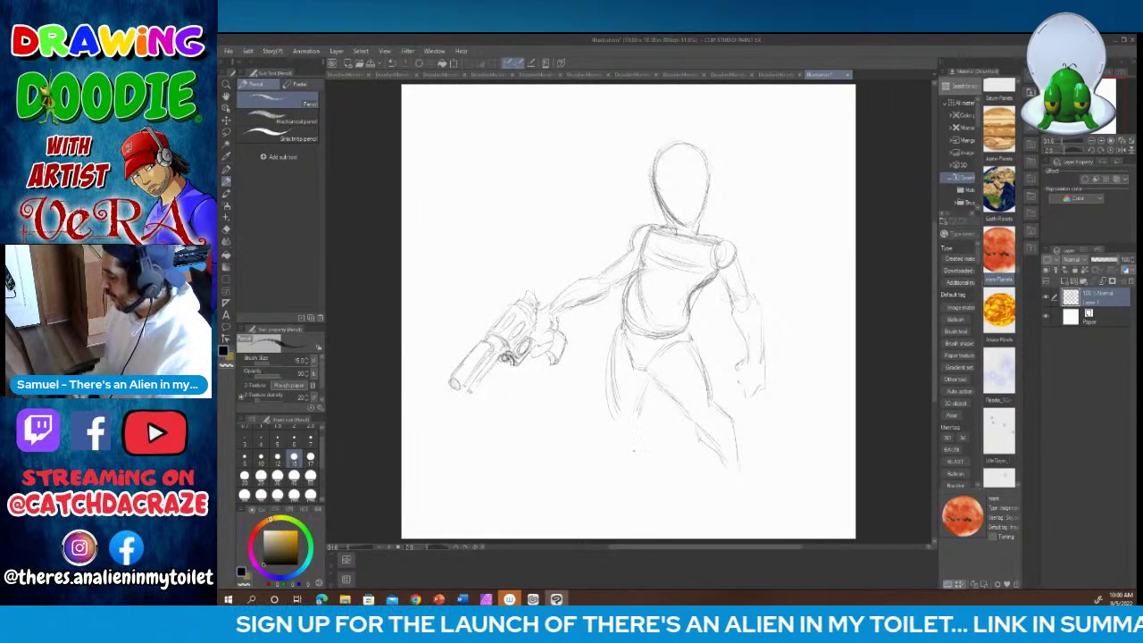
left_click_drag(662, 548, 690, 549)
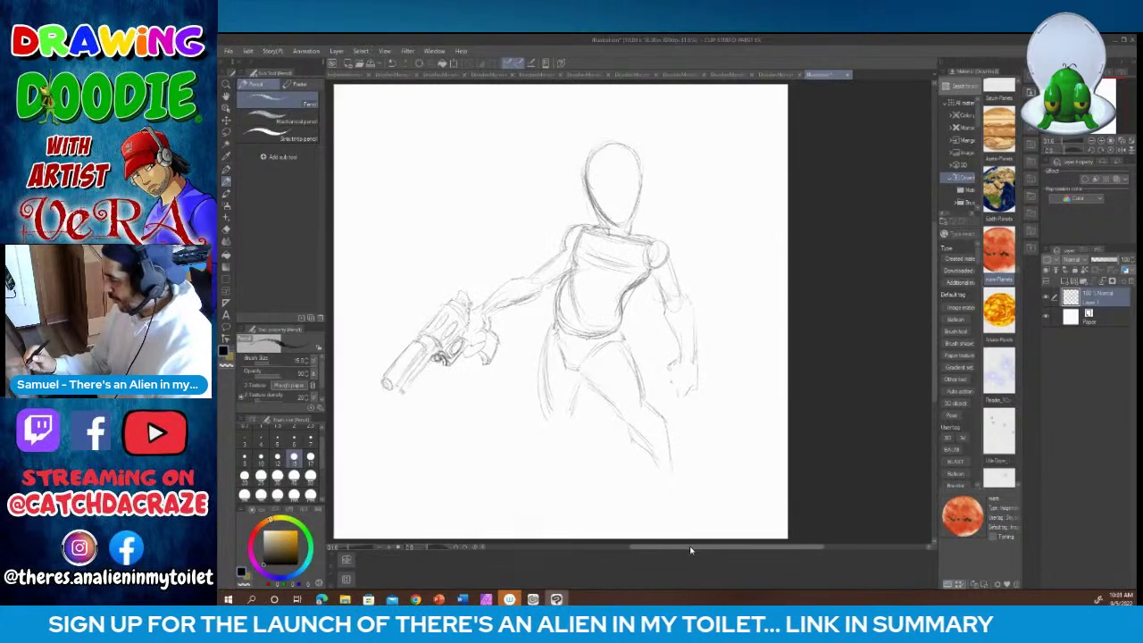
Step: Sketch the lower legs and finish both with chunky boots that have flat, notched treaded soles
scroll(561, 312, "down", 5)
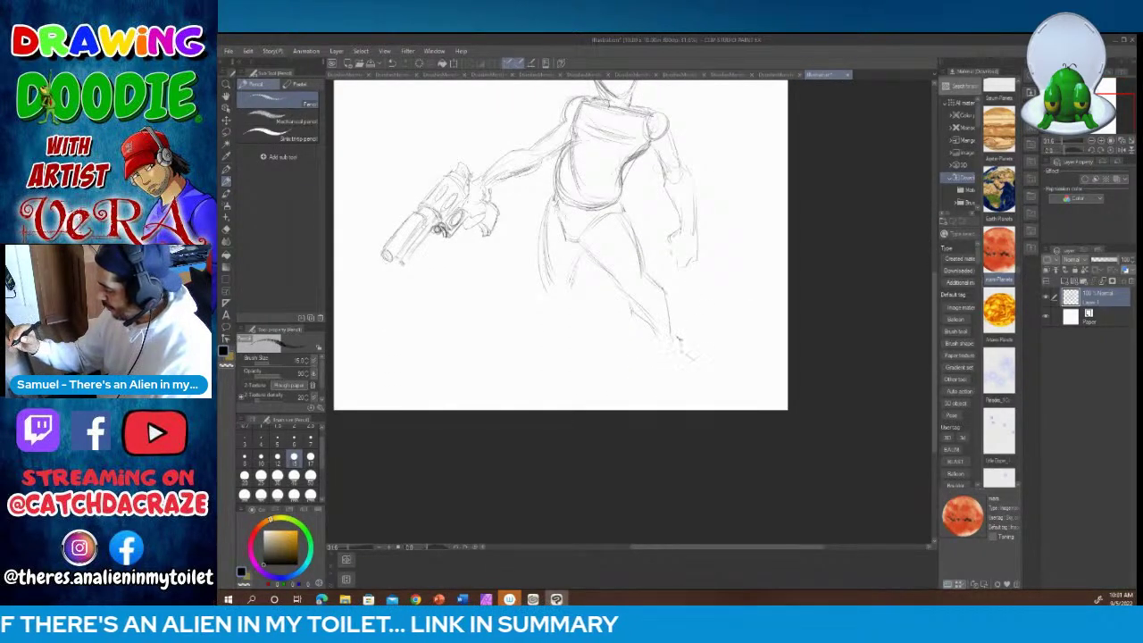
mouse_move(655, 356)
left_mouse_down()
mouse_move(694, 396)
mouse_move(706, 390)
mouse_move(703, 377)
mouse_move(705, 388)
mouse_move(647, 374)
mouse_move(641, 395)
mouse_move(706, 389)
left_mouse_up()
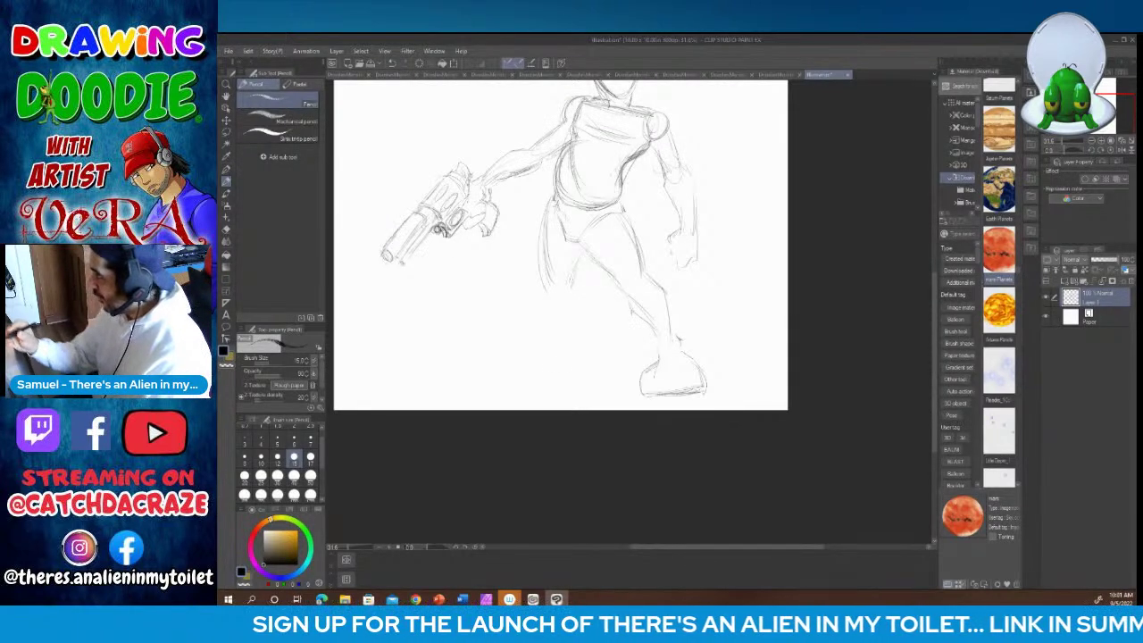
mouse_move(571, 277)
left_mouse_down()
mouse_move(569, 298)
mouse_move(544, 305)
mouse_move(588, 295)
mouse_move(594, 343)
mouse_move(556, 334)
mouse_move(591, 353)
left_mouse_up()
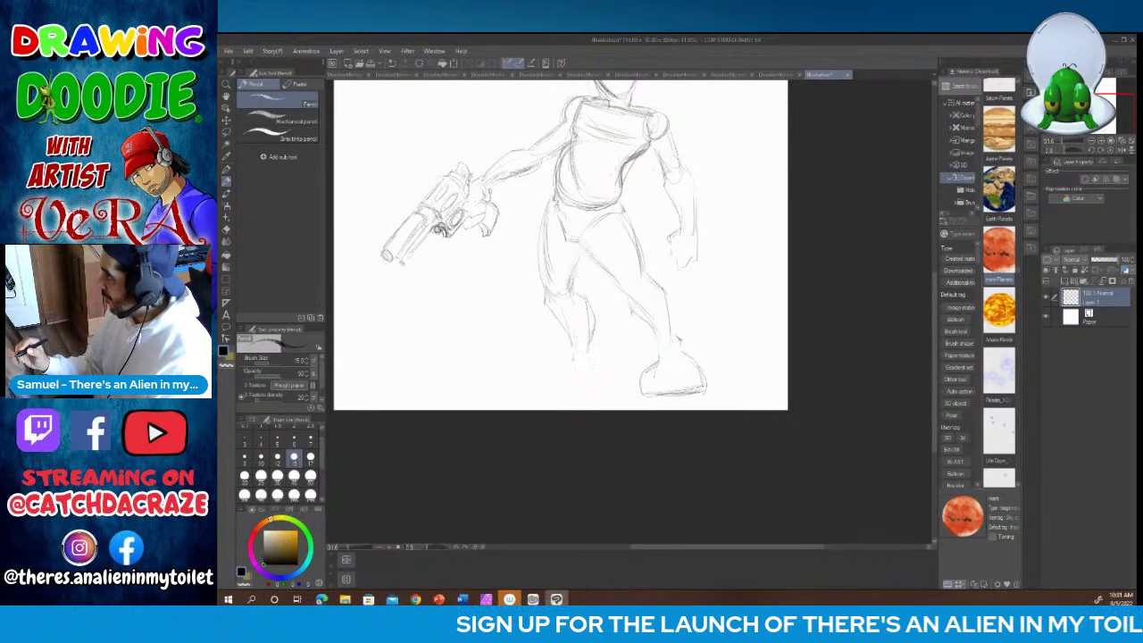
mouse_move(568, 351)
left_mouse_down()
mouse_move(504, 373)
mouse_move(582, 376)
mouse_move(560, 379)
mouse_move(594, 348)
mouse_move(585, 376)
left_mouse_up()
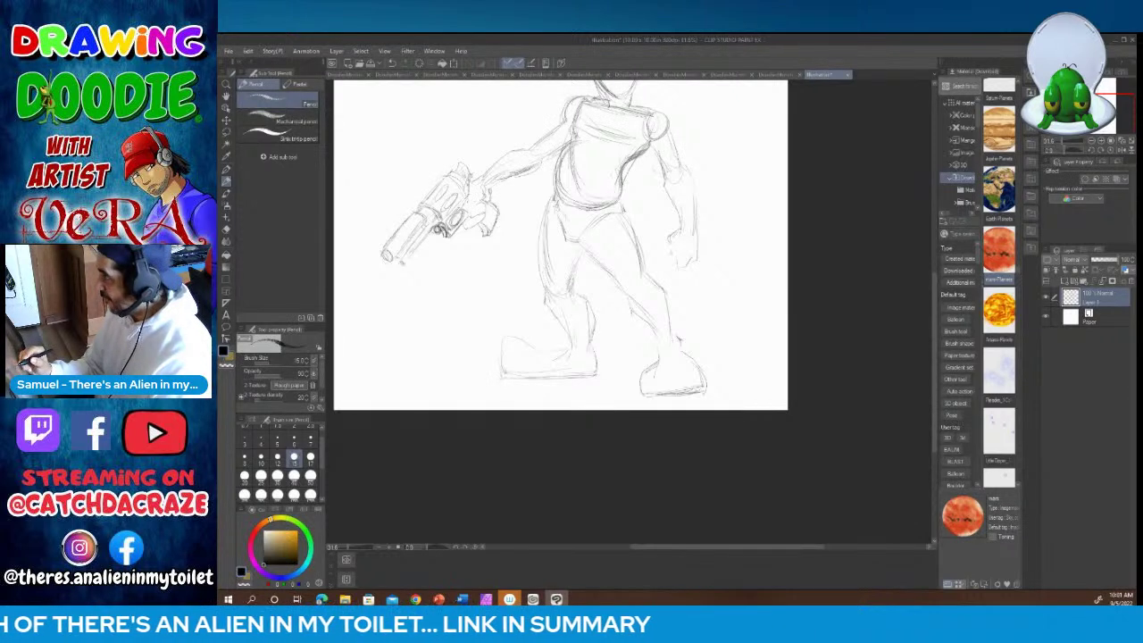
left_click_drag(499, 387, 514, 388)
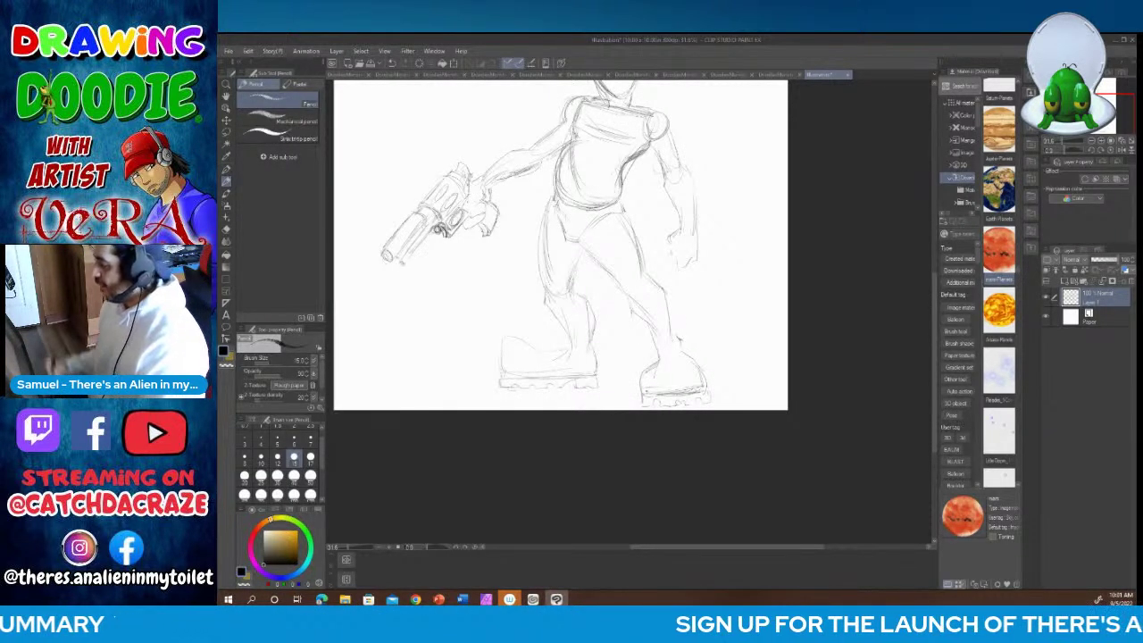
Step: Move the layer with the whole figure slightly upward on the canvas, leaving more room below the boots
left_click_drag(935, 295, 936, 233)
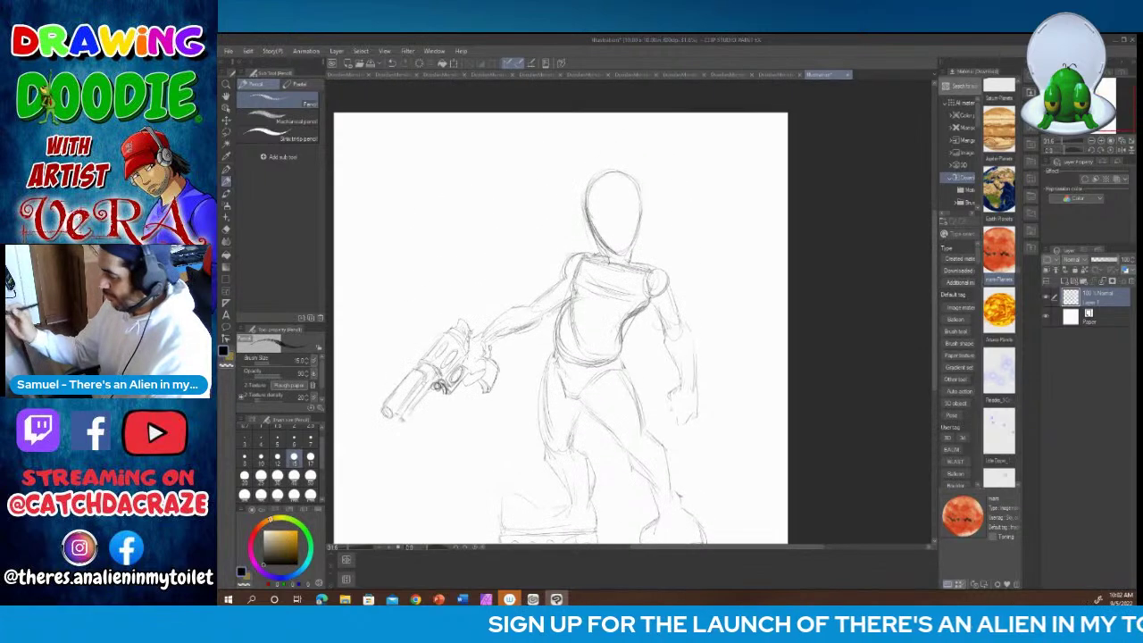
key("k")
left_click_drag(662, 359, 664, 331)
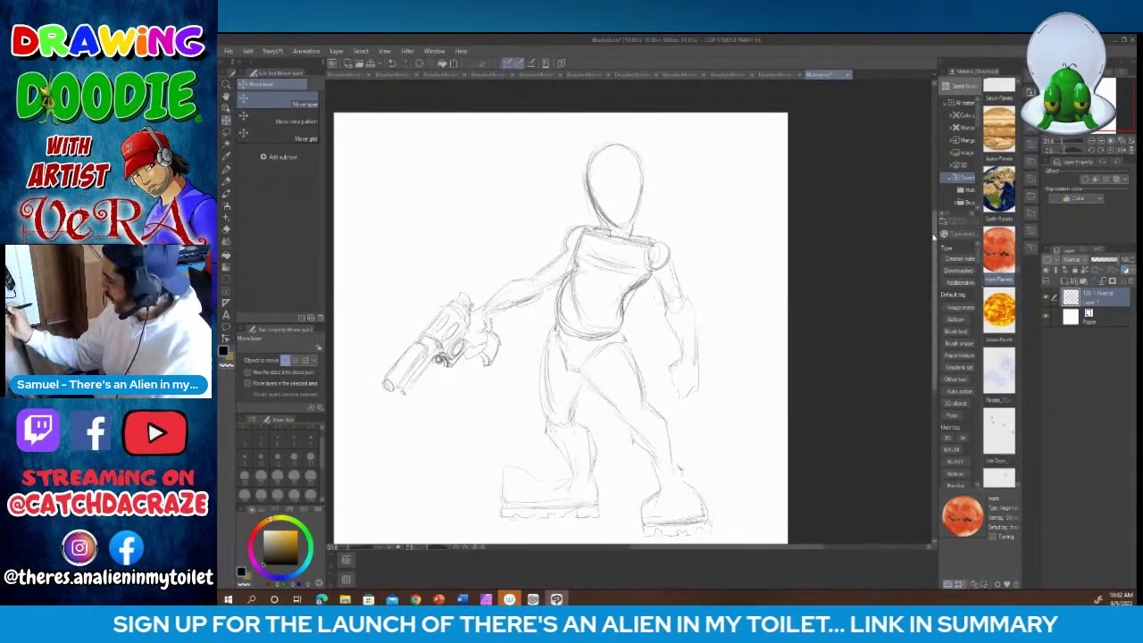
left_click_drag(935, 243, 934, 255)
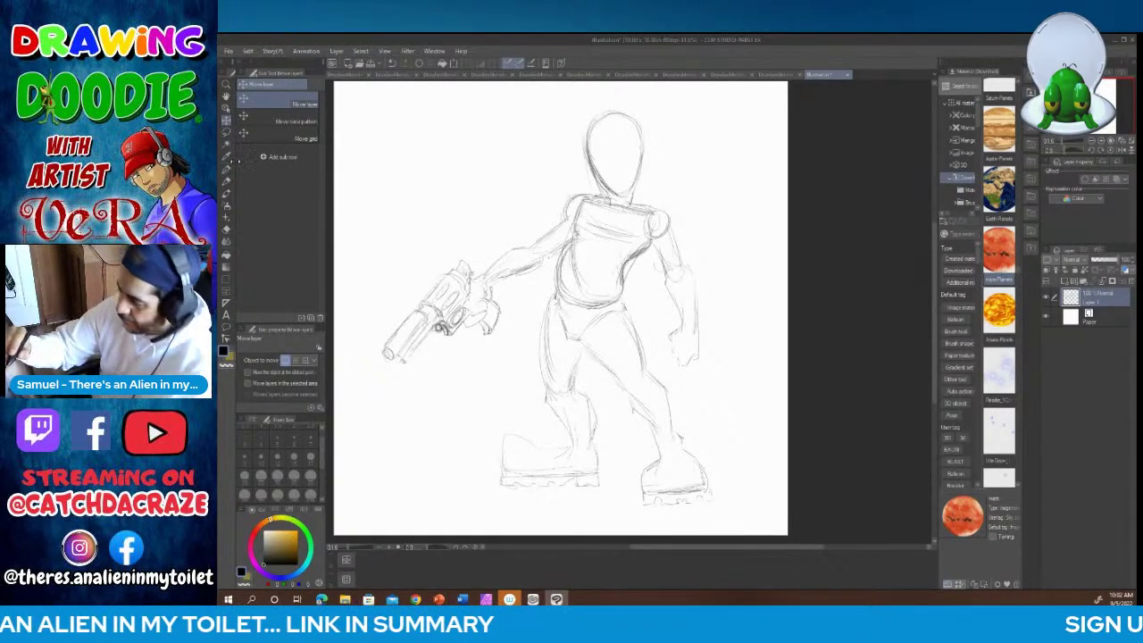
Step: Pencil an alien face with two tall oval eye shapes, a small frowning mouth, and dark round lenses at the lower part of the eyes
left_click(226, 182)
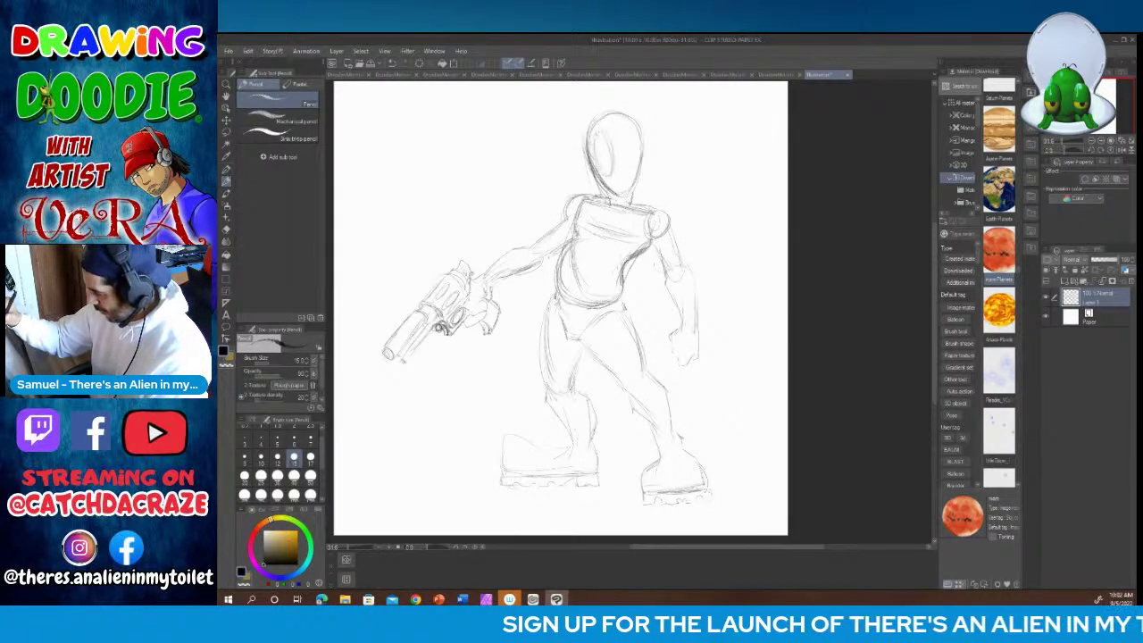
left_click_drag(595, 154, 604, 172)
left_click_drag(596, 130, 608, 175)
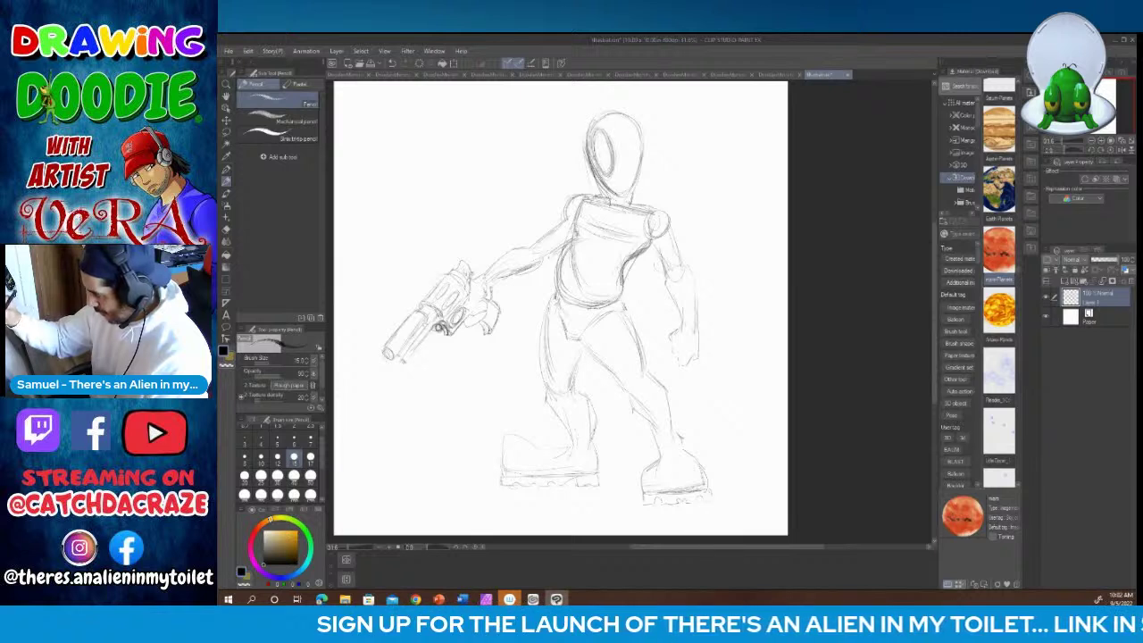
mouse_move(629, 130)
left_mouse_down()
mouse_move(633, 161)
mouse_move(643, 161)
mouse_move(625, 168)
left_mouse_up()
left_click_drag(627, 168, 637, 175)
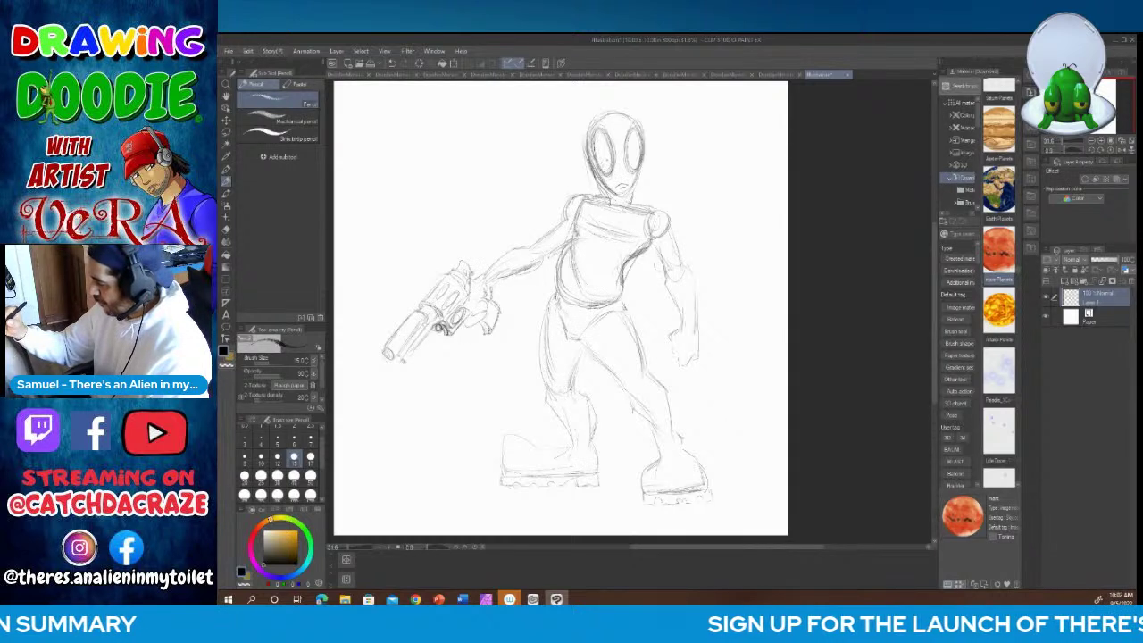
mouse_move(606, 160)
left_mouse_down()
mouse_move(613, 179)
mouse_move(640, 175)
left_mouse_up()
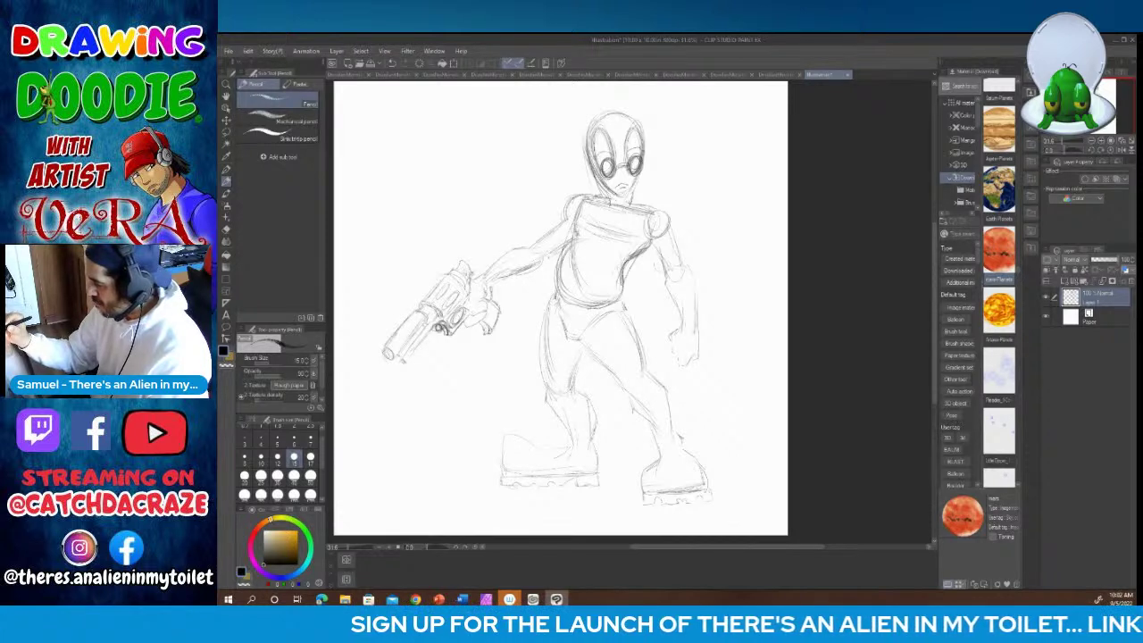
left_click_drag(602, 163, 613, 155)
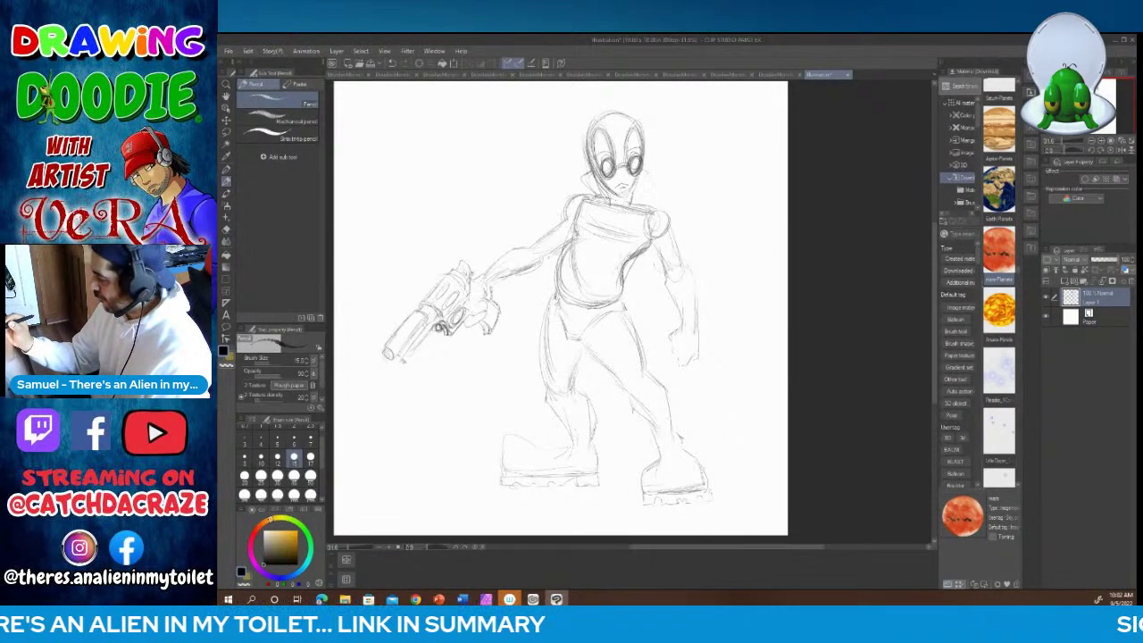
Step: Draw a flared, pointed high collar around the neck below the chin
mouse_move(647, 177)
left_mouse_down()
mouse_move(615, 196)
mouse_move(638, 193)
left_mouse_up()
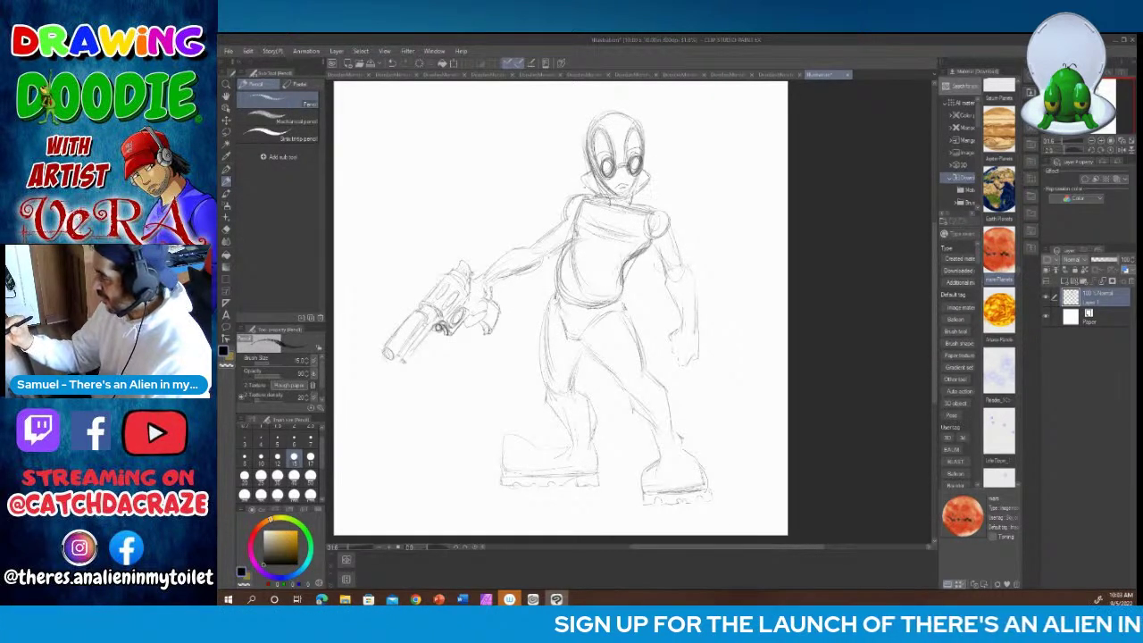
mouse_move(588, 188)
left_mouse_down()
mouse_move(594, 203)
mouse_move(637, 205)
left_mouse_up()
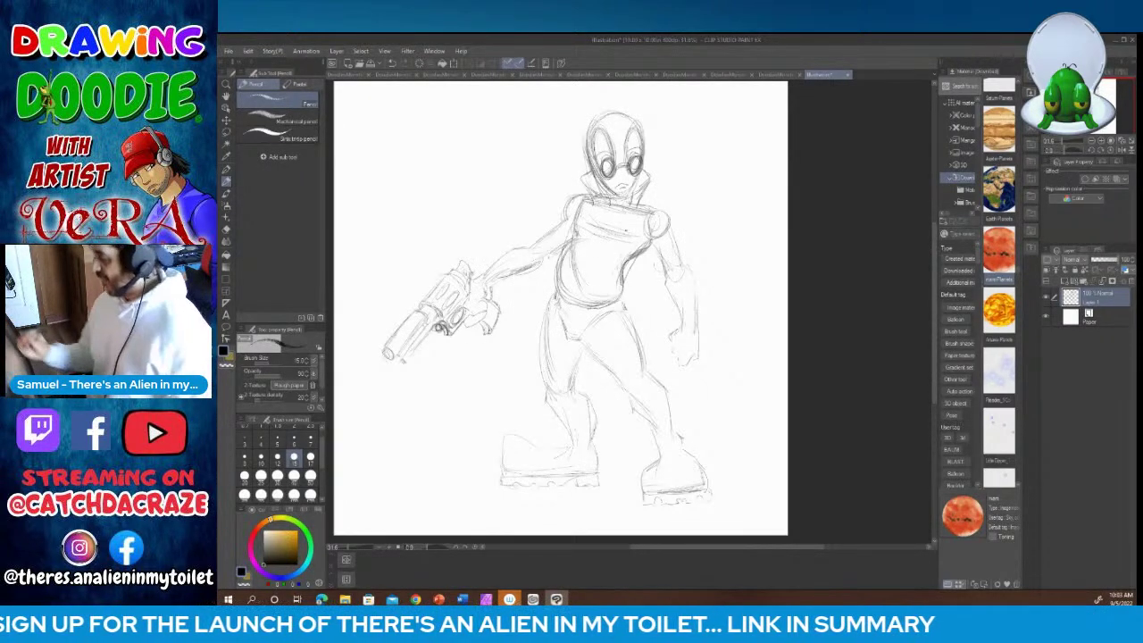
mouse_move(625, 200)
left_mouse_down()
mouse_move(622, 212)
mouse_move(627, 198)
left_mouse_up()
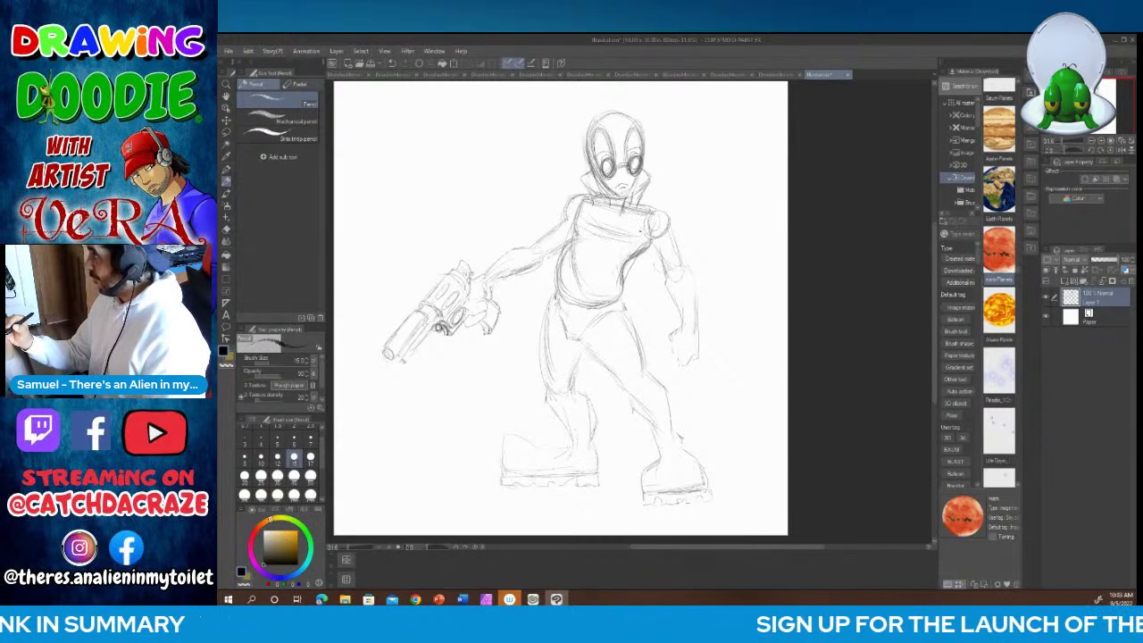
Step: Outline the jacket's shoulder caps with dark curves and add buckled straps around the hanging arm's upper part
mouse_move(649, 225)
left_mouse_down()
mouse_move(671, 211)
mouse_move(646, 218)
mouse_move(636, 208)
mouse_move(653, 200)
mouse_move(565, 191)
left_mouse_up()
left_click_drag(566, 195, 585, 185)
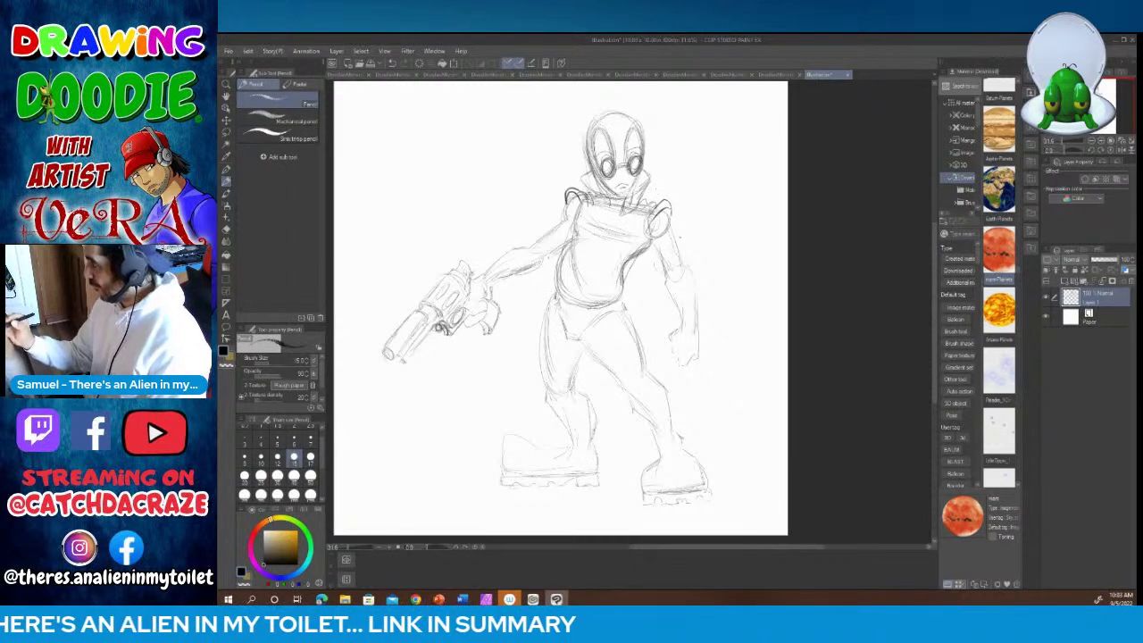
left_click_drag(673, 216, 670, 229)
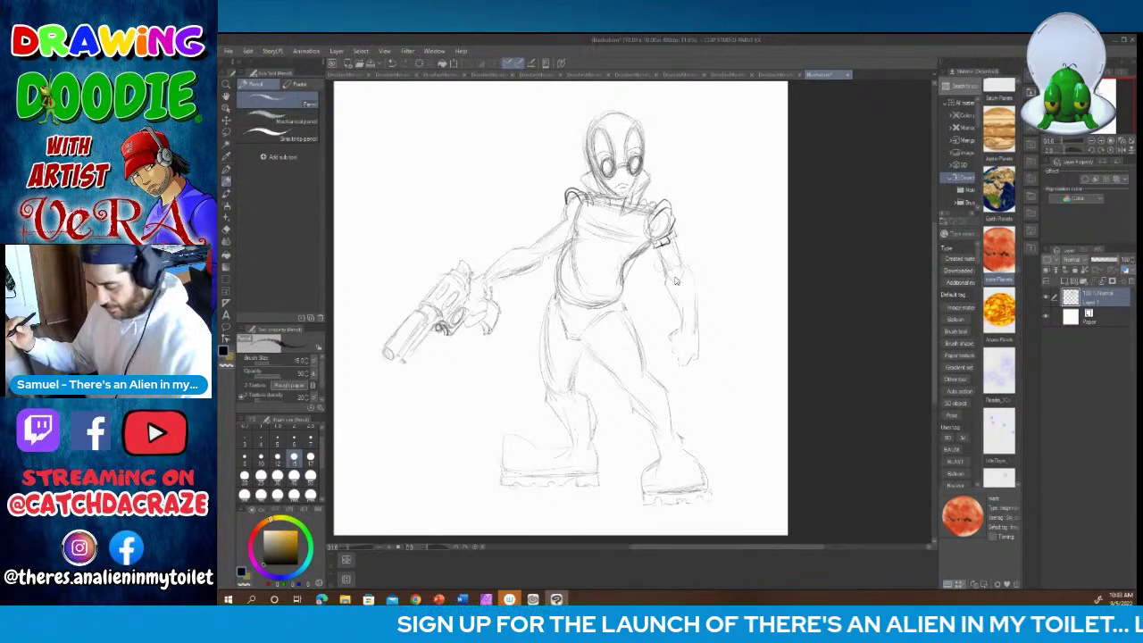
left_click_drag(672, 235, 684, 249)
left_click_drag(677, 252, 684, 241)
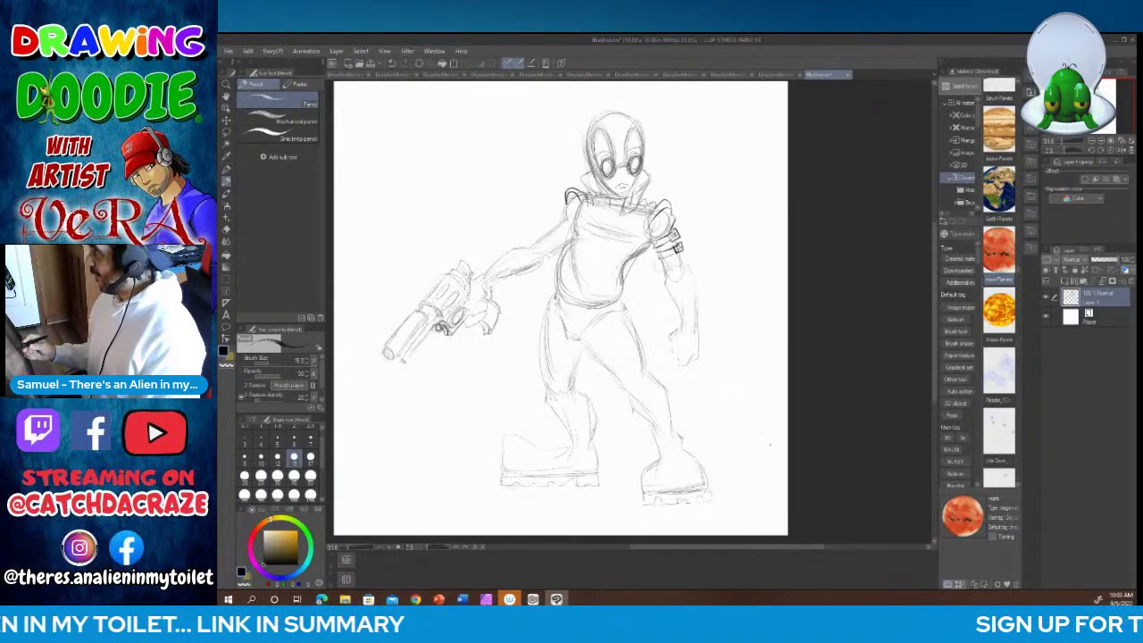
Step: Draw a rounded elbow guard with a cuff on the hanging arm, and outline the forearm bracer down to the wrist
mouse_move(664, 273)
left_mouse_down()
mouse_move(684, 264)
mouse_move(700, 287)
mouse_move(699, 268)
mouse_move(697, 284)
mouse_move(664, 273)
mouse_move(681, 268)
left_mouse_up()
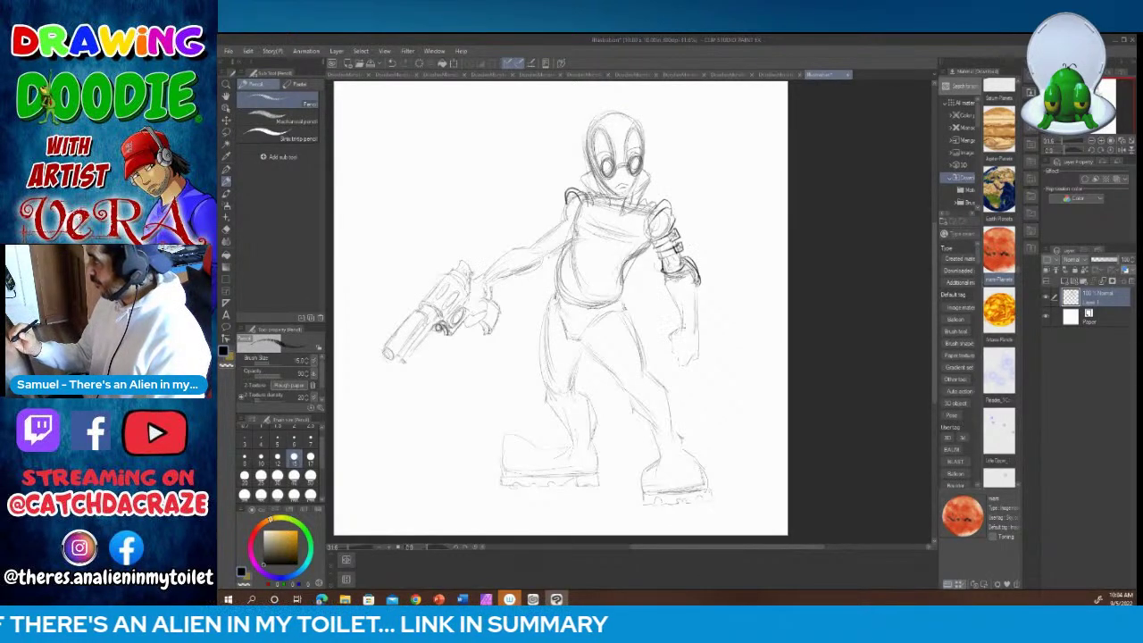
mouse_move(661, 278)
left_mouse_down()
mouse_move(673, 295)
mouse_move(697, 288)
mouse_move(687, 287)
left_mouse_up()
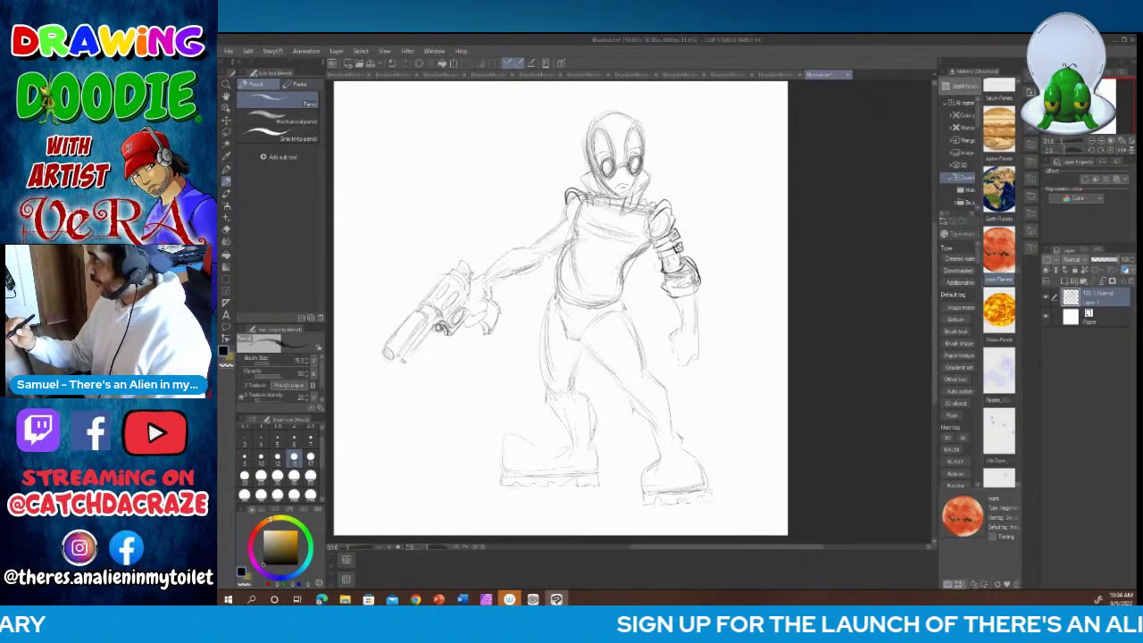
left_click_drag(674, 301, 673, 320)
mouse_move(676, 304)
left_mouse_down()
mouse_move(682, 329)
mouse_move(704, 339)
left_mouse_up()
left_click_drag(700, 287, 703, 338)
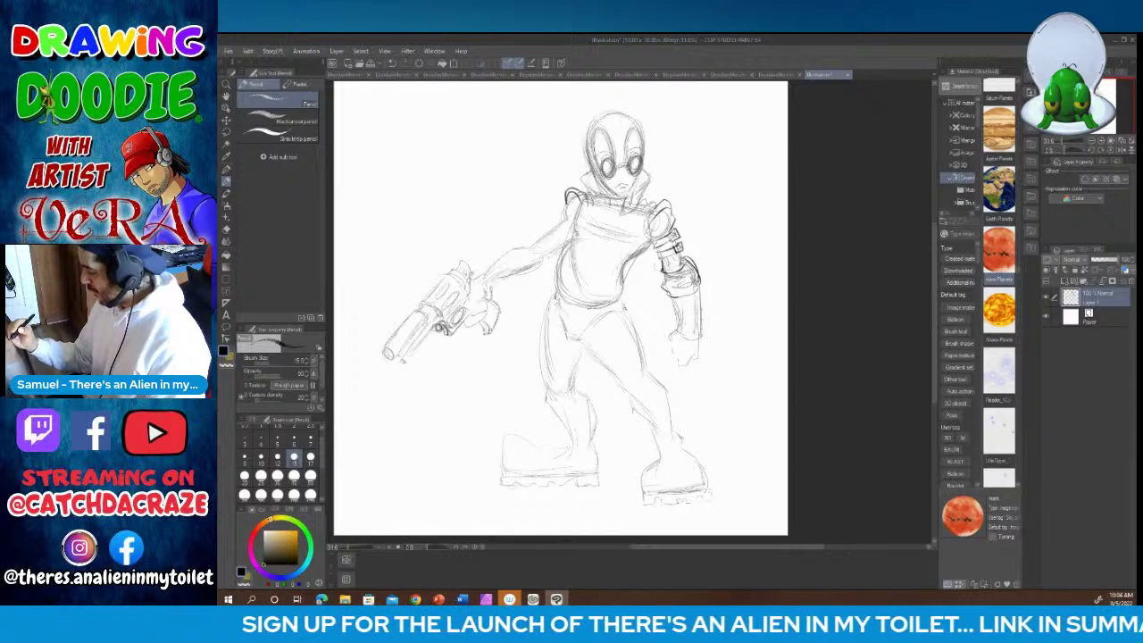
Step: Add buckled straps across the forearm bracer down to the wrist, and darken the upper-arm straps
mouse_move(673, 295)
left_mouse_down()
mouse_move(669, 305)
mouse_move(697, 301)
left_mouse_up()
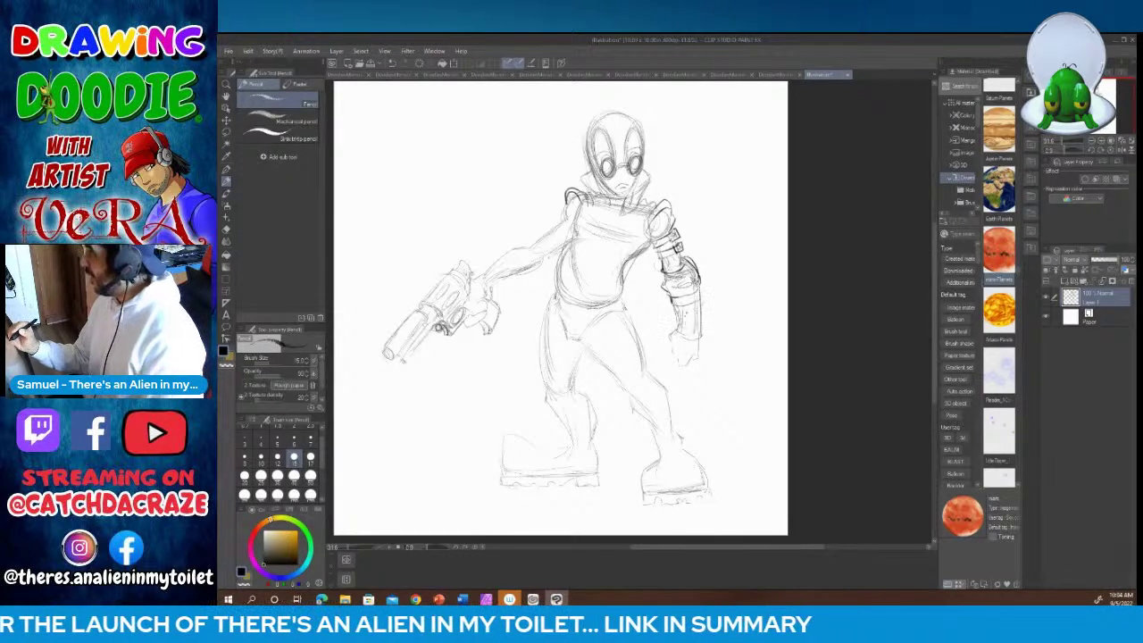
left_click_drag(687, 305, 693, 293)
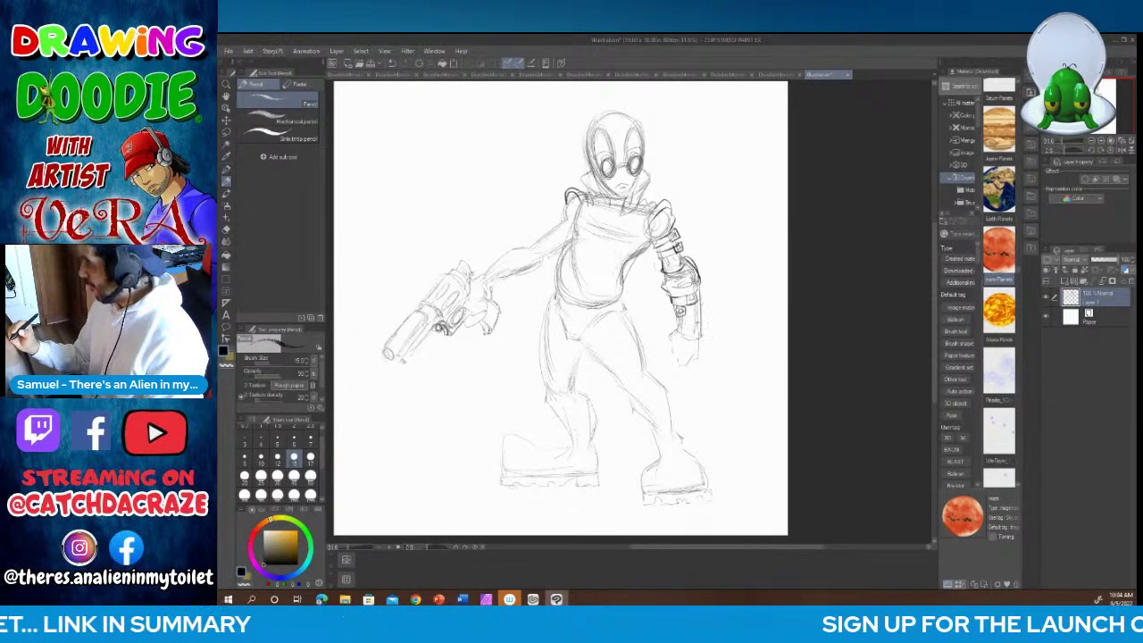
mouse_move(692, 315)
left_mouse_down()
mouse_move(702, 323)
mouse_move(700, 304)
left_mouse_up()
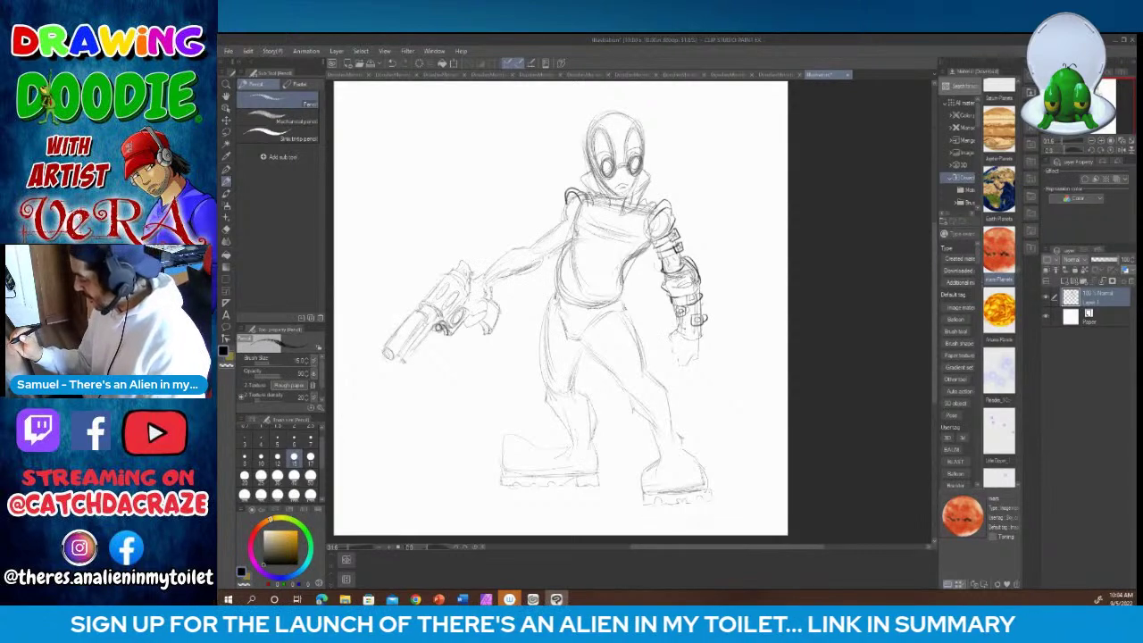
left_click_drag(682, 337, 703, 335)
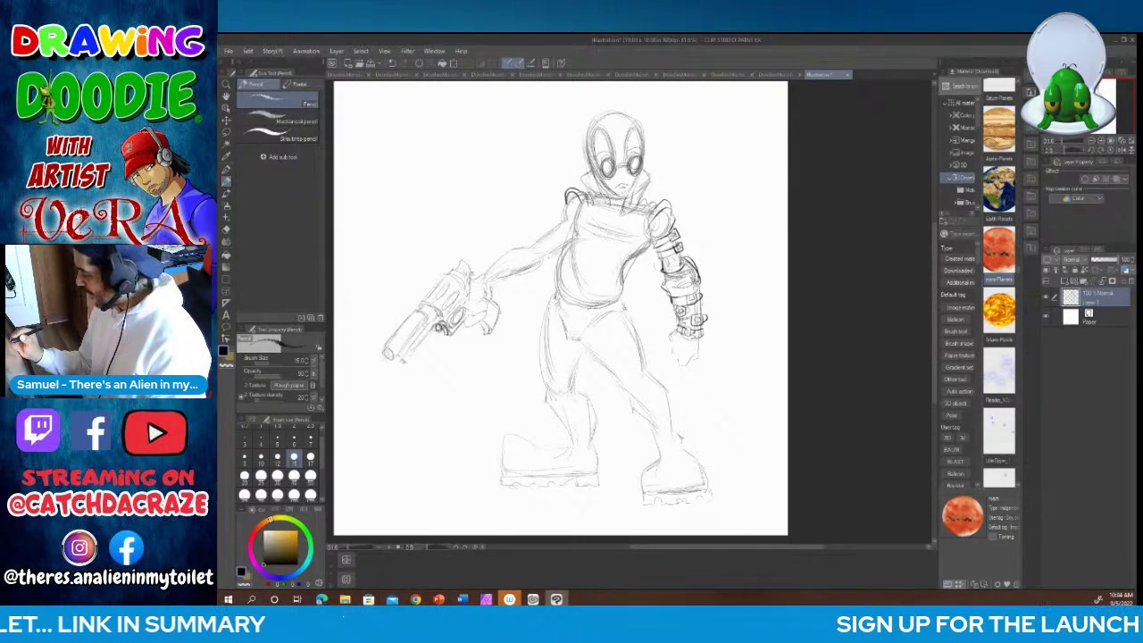
left_click_drag(702, 302, 694, 317)
left_click_drag(692, 316, 703, 309)
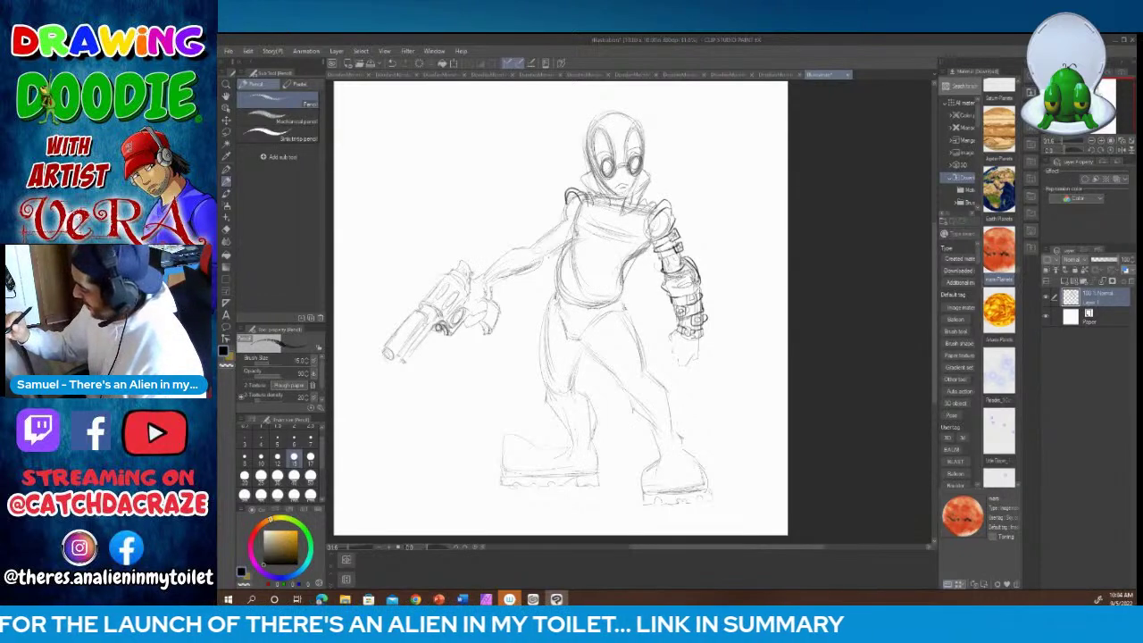
left_click_drag(672, 240, 685, 247)
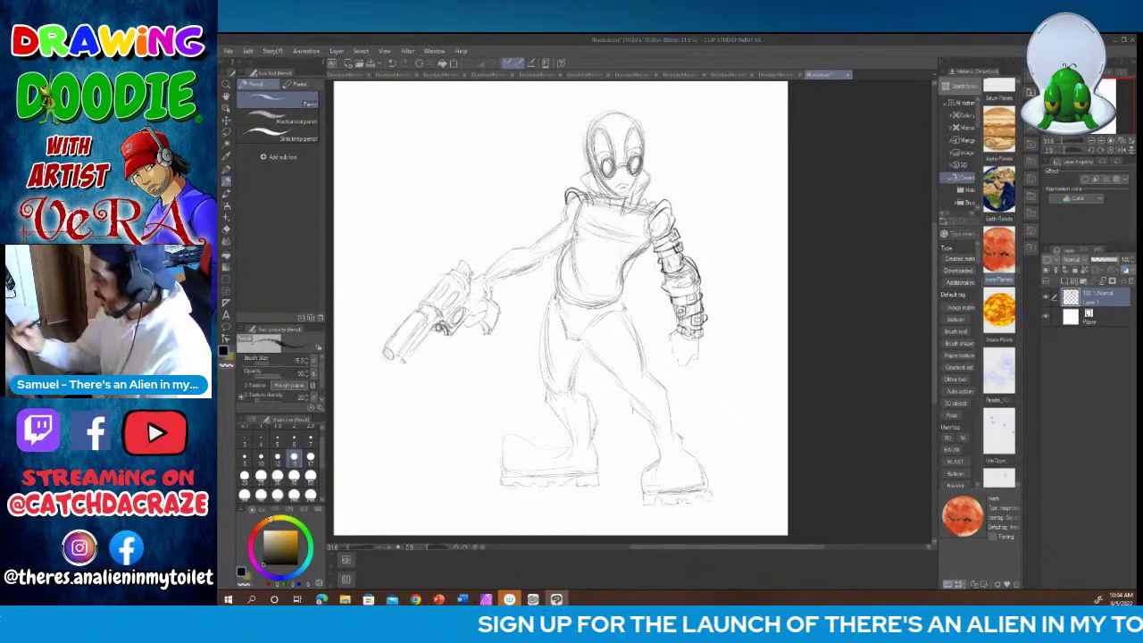
Step: Detail the torso as a double-breasted jacket with a chest flap, a curved front edge, side seams and two rows of small buttons
left_click_drag(595, 215, 618, 213)
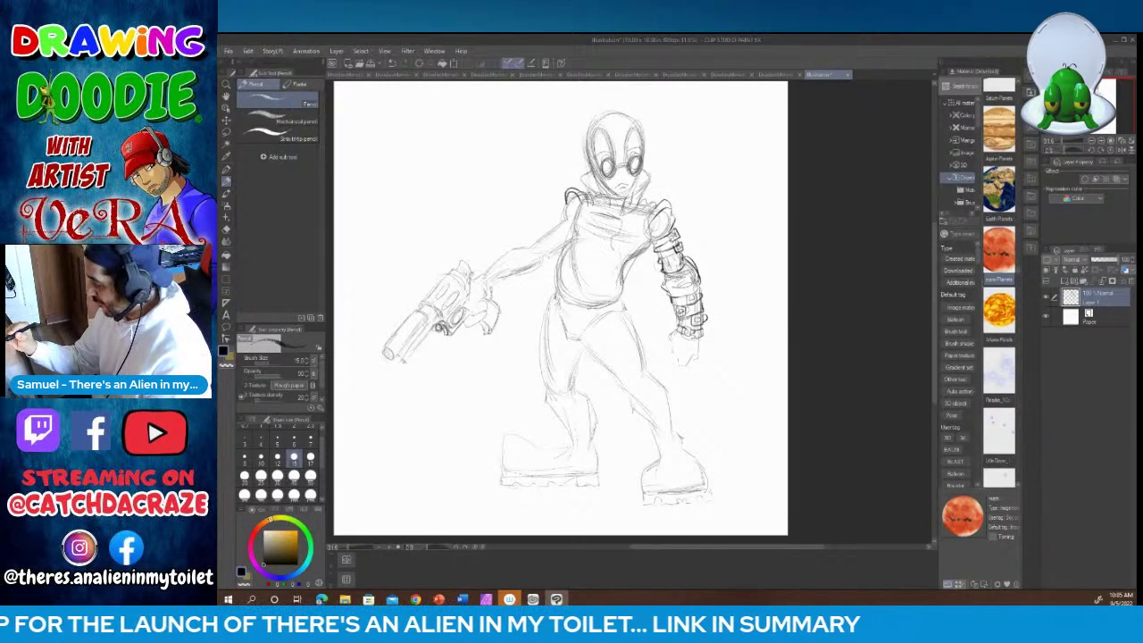
left_click_drag(615, 248, 594, 304)
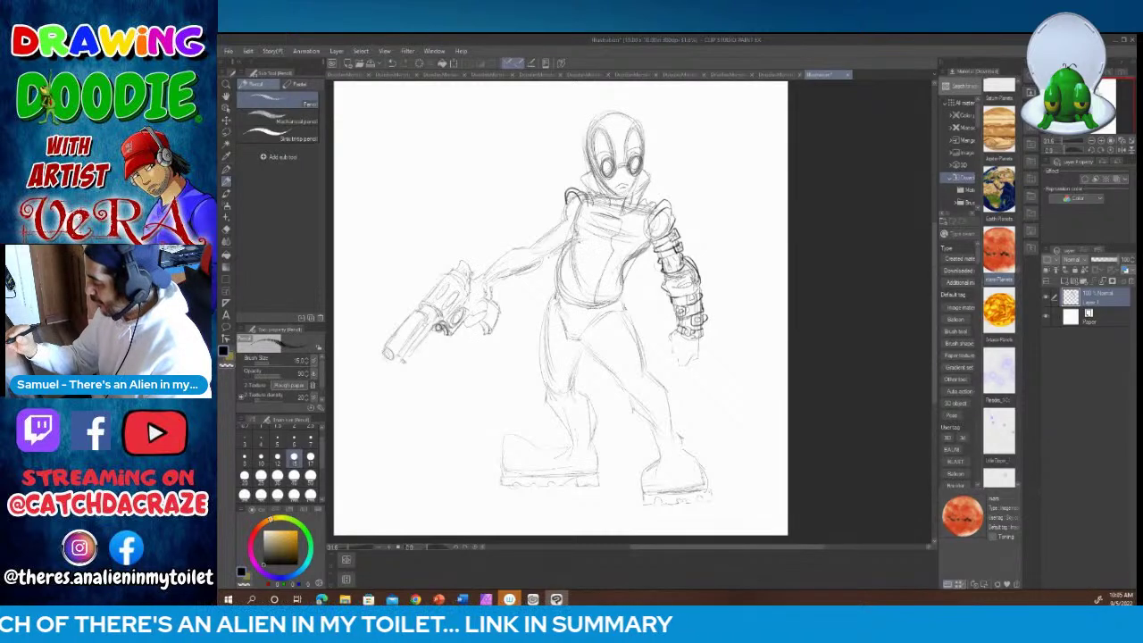
left_click_drag(578, 242, 563, 292)
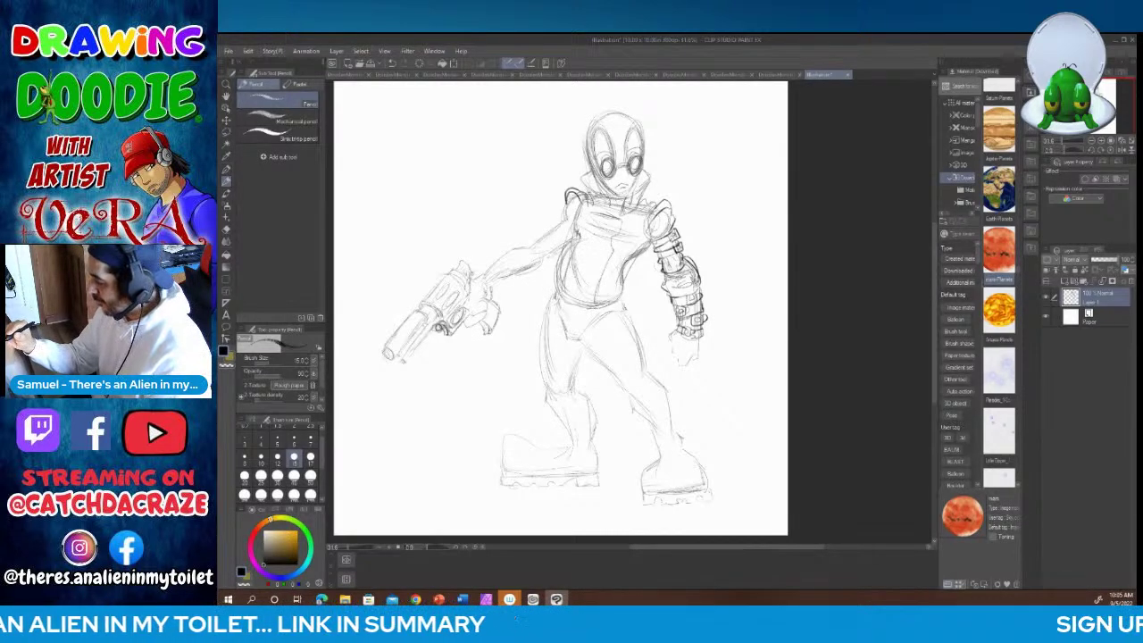
left_click_drag(589, 213, 577, 228)
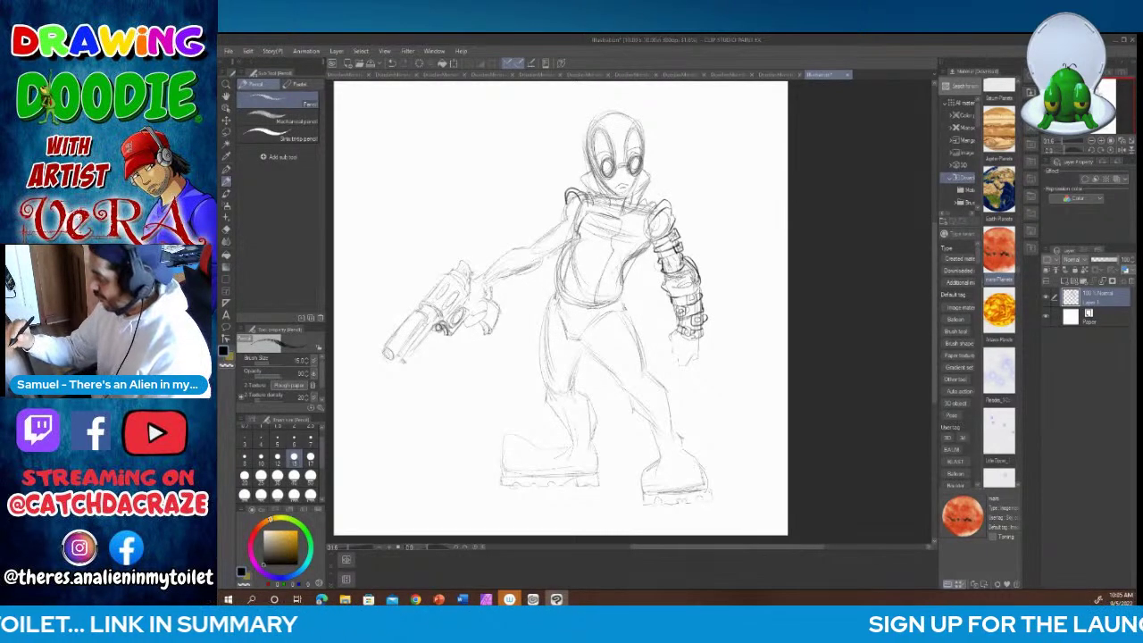
left_click_drag(604, 265, 593, 291)
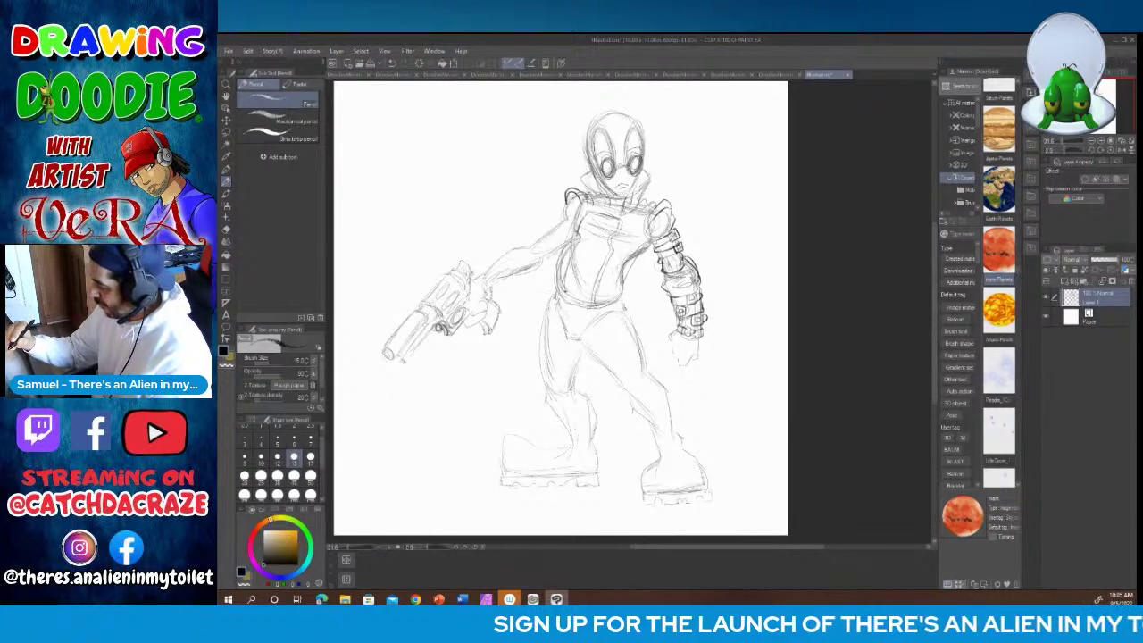
left_click_drag(571, 263, 565, 285)
left_click_drag(581, 243, 573, 263)
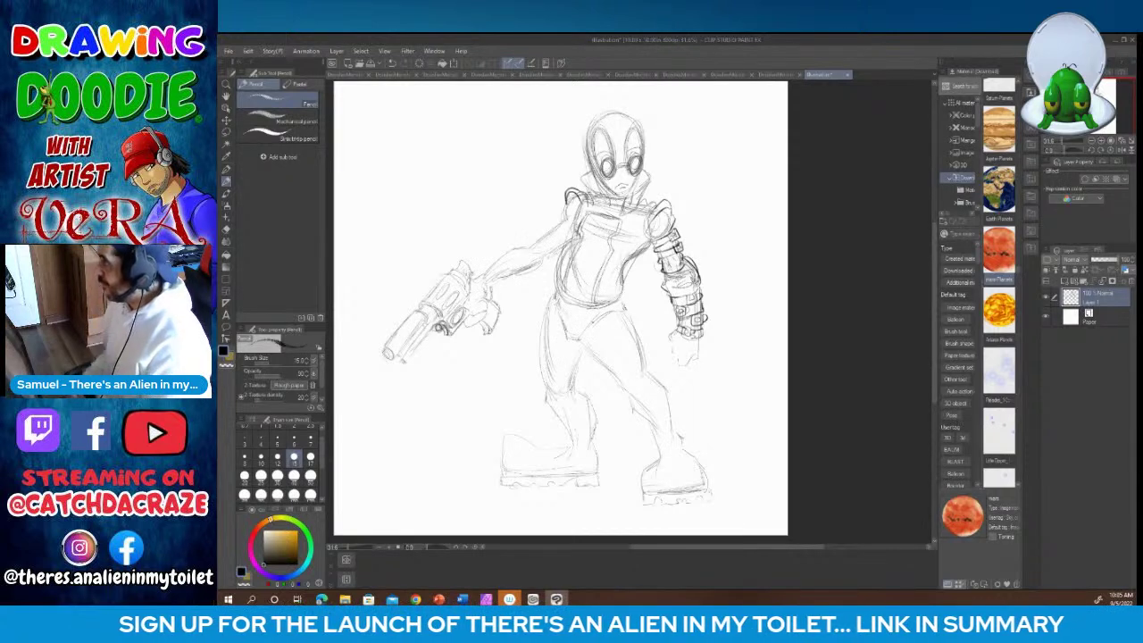
left_click_drag(610, 221, 615, 227)
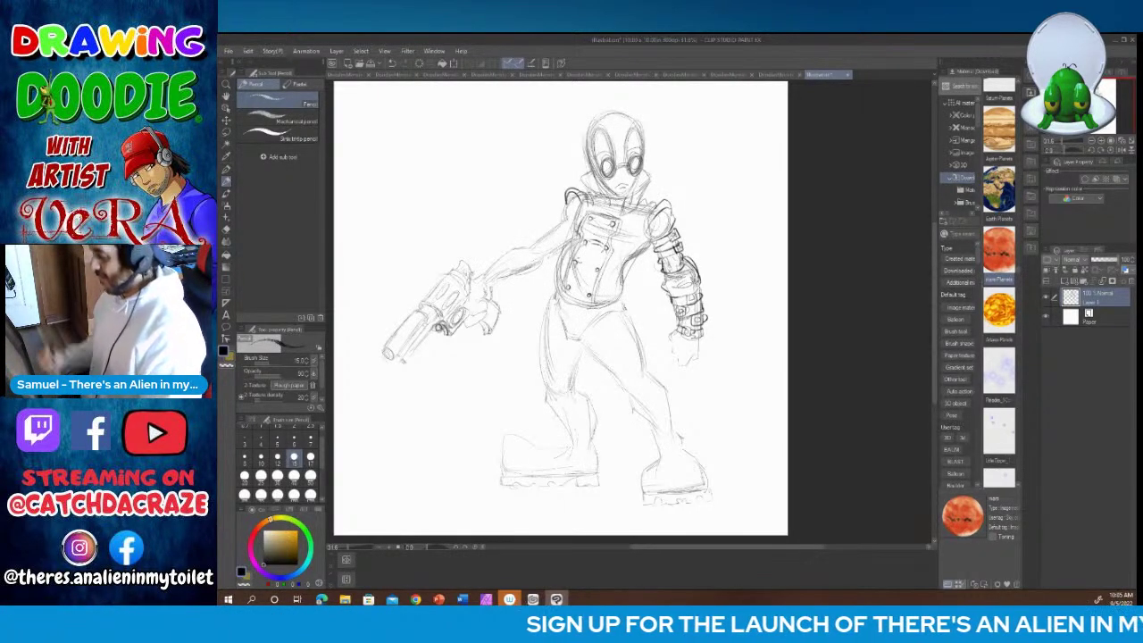
Step: Darken the jacket's side edges and add loose, ragged folds beneath both arms
mouse_move(629, 251)
left_mouse_down()
mouse_move(620, 266)
mouse_move(634, 289)
mouse_move(643, 266)
left_mouse_up()
mouse_move(640, 270)
left_mouse_down()
mouse_move(654, 225)
mouse_move(652, 277)
mouse_move(639, 286)
left_mouse_up()
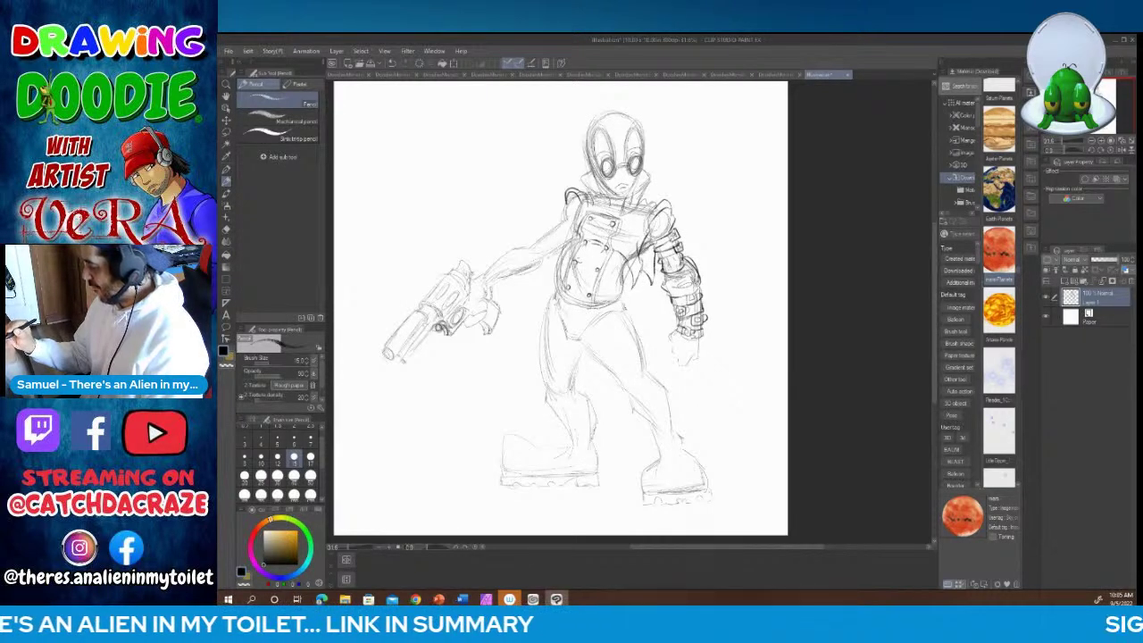
left_click_drag(652, 243, 645, 276)
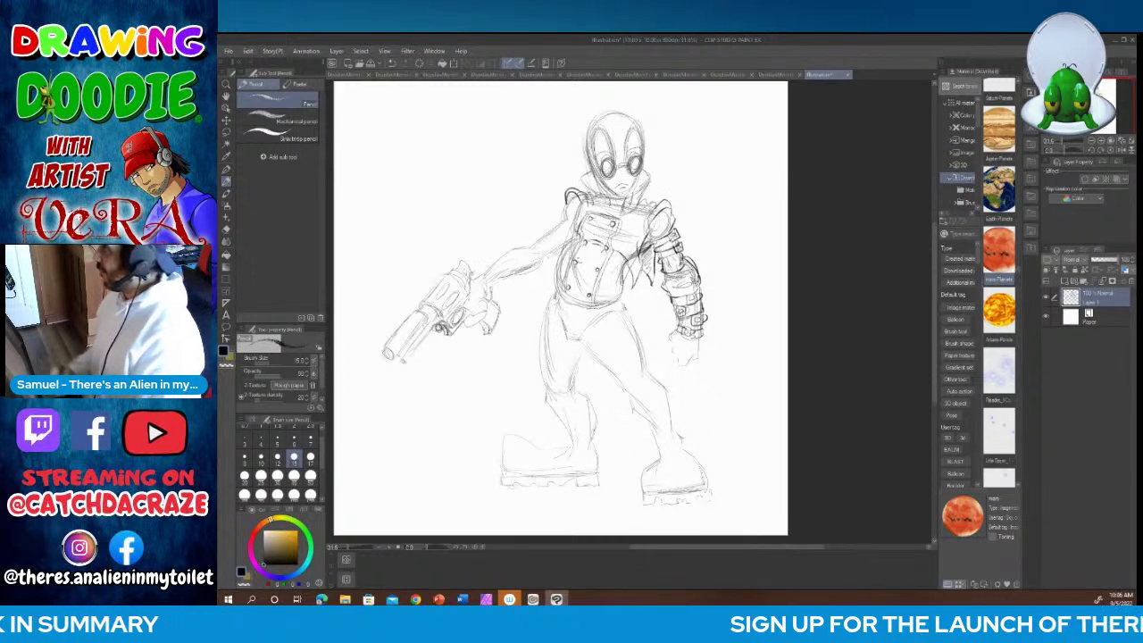
mouse_move(579, 209)
left_mouse_down()
mouse_move(555, 255)
mouse_move(572, 244)
left_mouse_up()
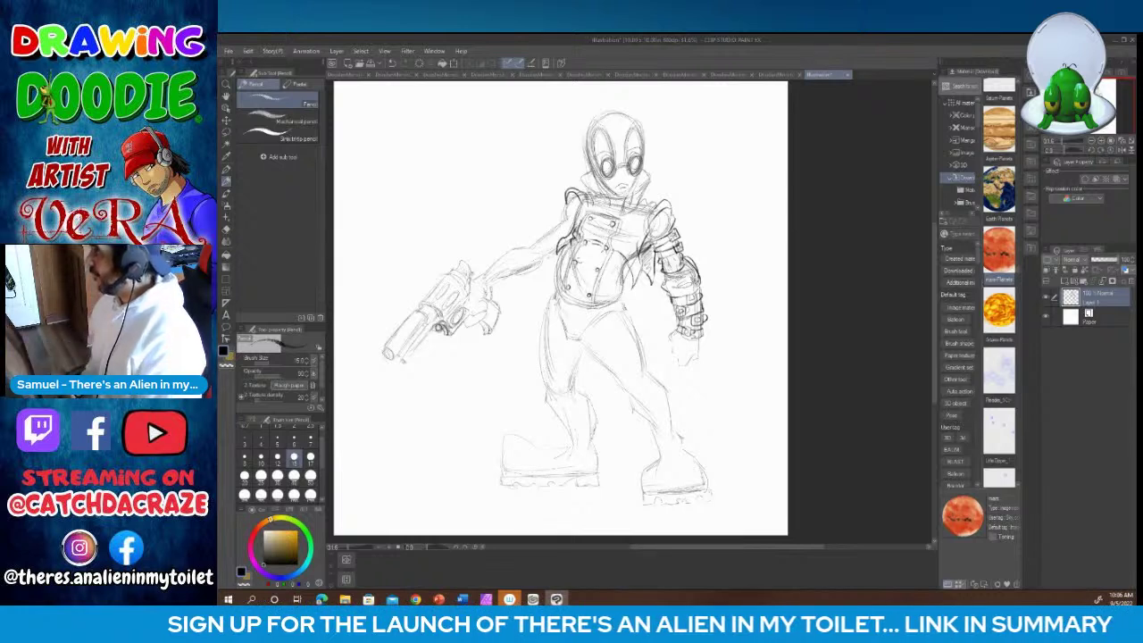
left_click_drag(568, 247, 554, 267)
left_click_drag(563, 270, 552, 298)
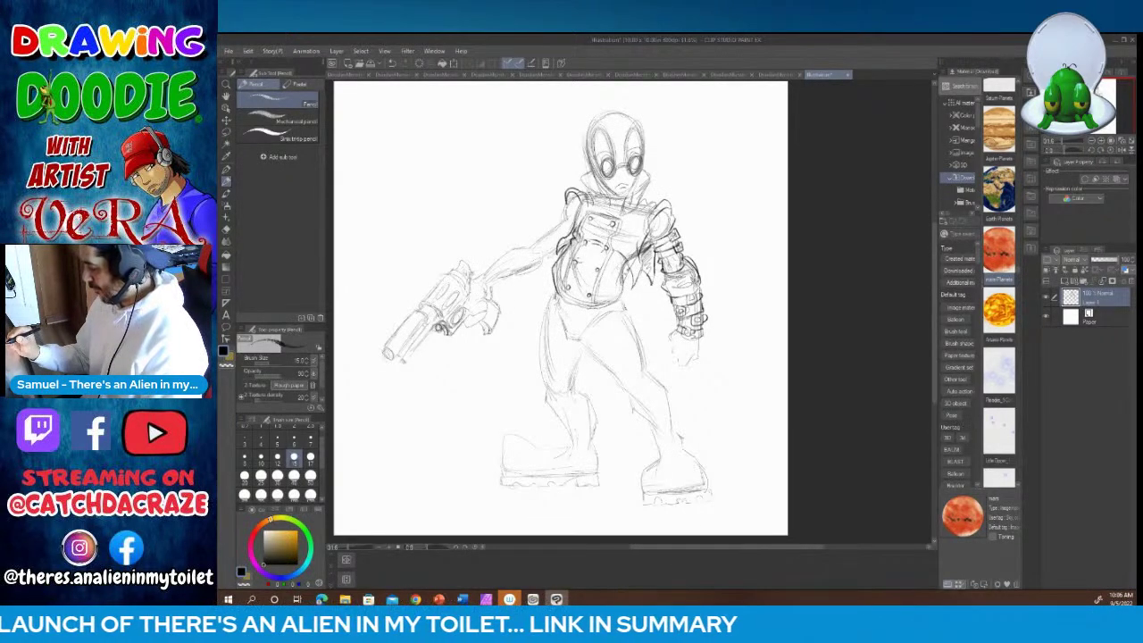
left_click_drag(627, 274, 625, 289)
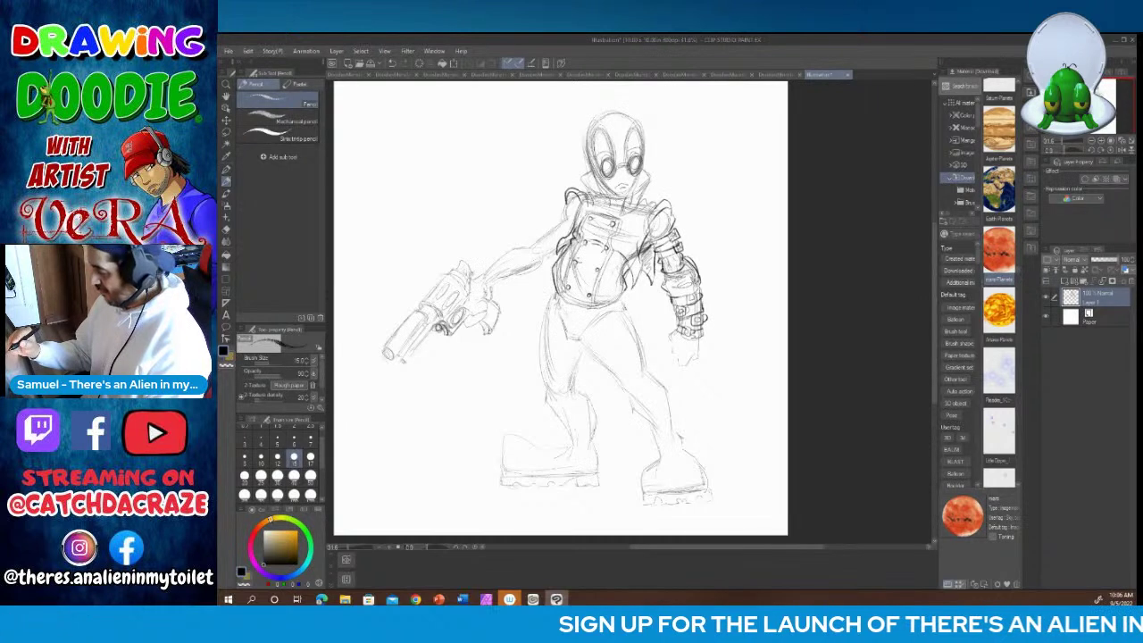
Step: Draw a long pointed front coat panel hanging from the waist to the ankle, with small buttons along its edges
mouse_move(561, 295)
left_mouse_down()
mouse_move(546, 349)
mouse_move(547, 451)
mouse_move(588, 408)
mouse_move(595, 313)
mouse_move(581, 398)
mouse_move(551, 440)
left_mouse_up()
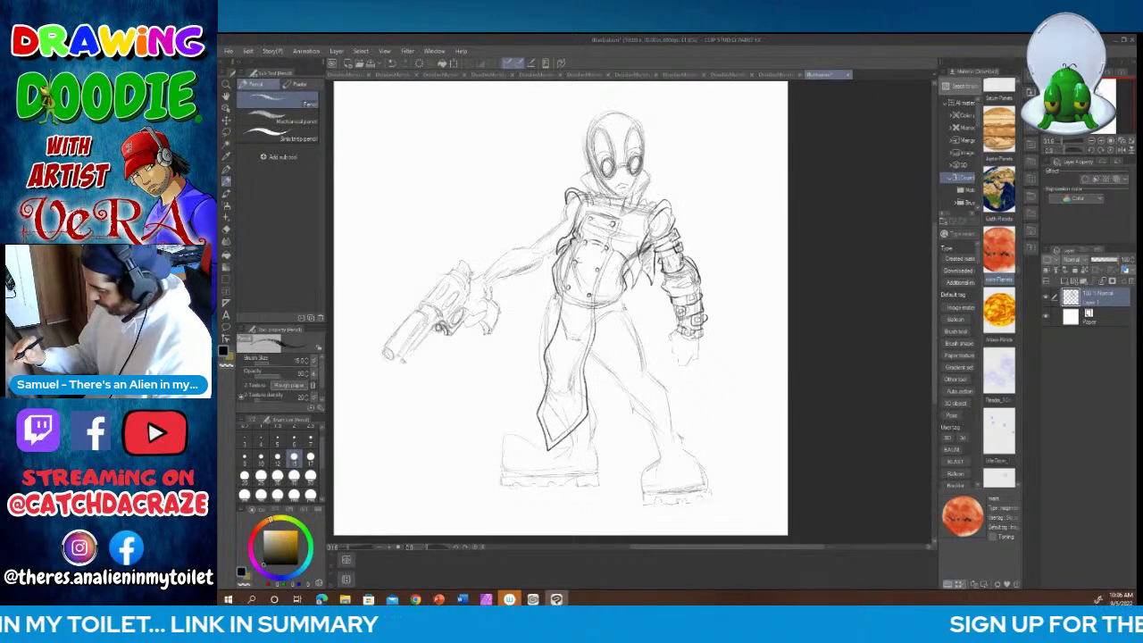
left_click_drag(561, 334, 564, 288)
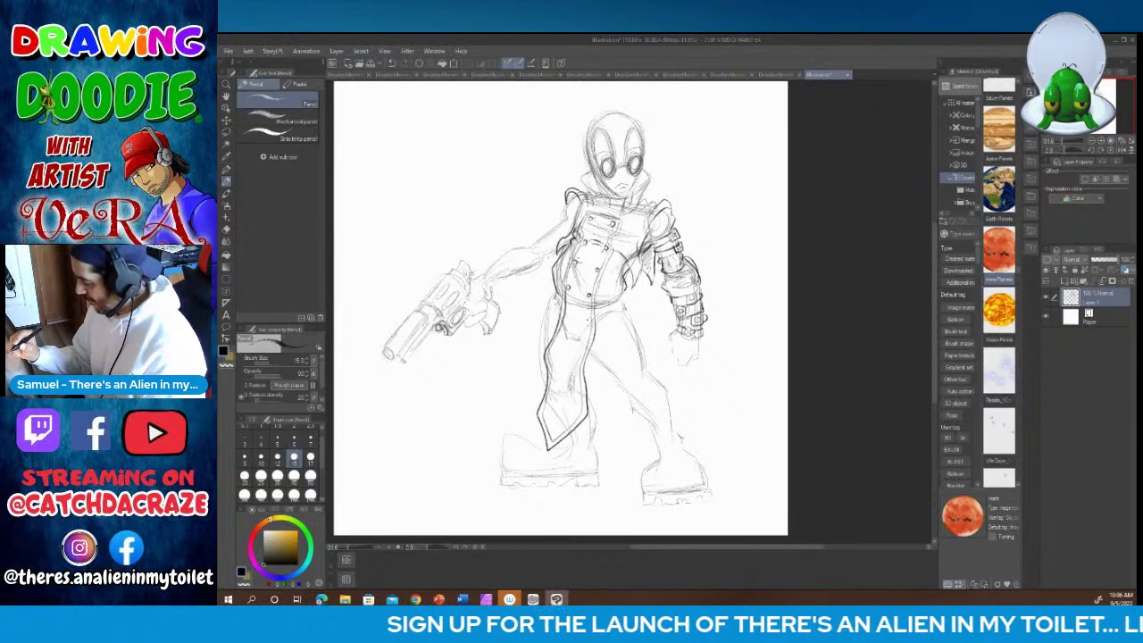
left_click_drag(563, 314, 570, 318)
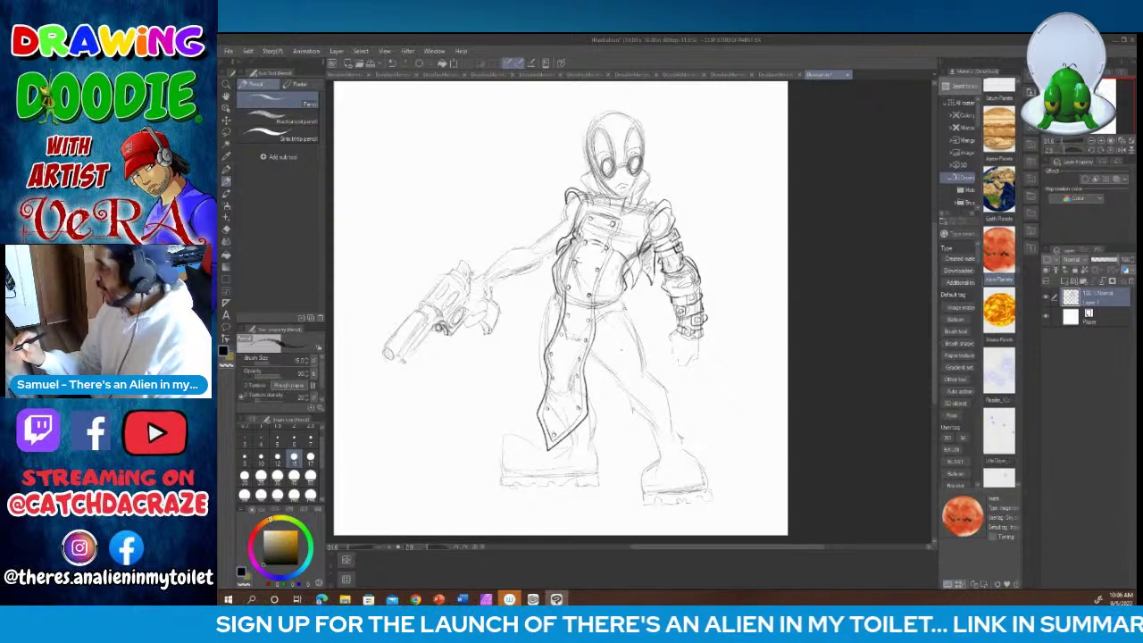
Step: Draw curved, overlapping belt straps slung from the waist around the hip on the hanging-arm side
left_click_drag(600, 310, 670, 359)
left_click_drag(602, 307, 662, 351)
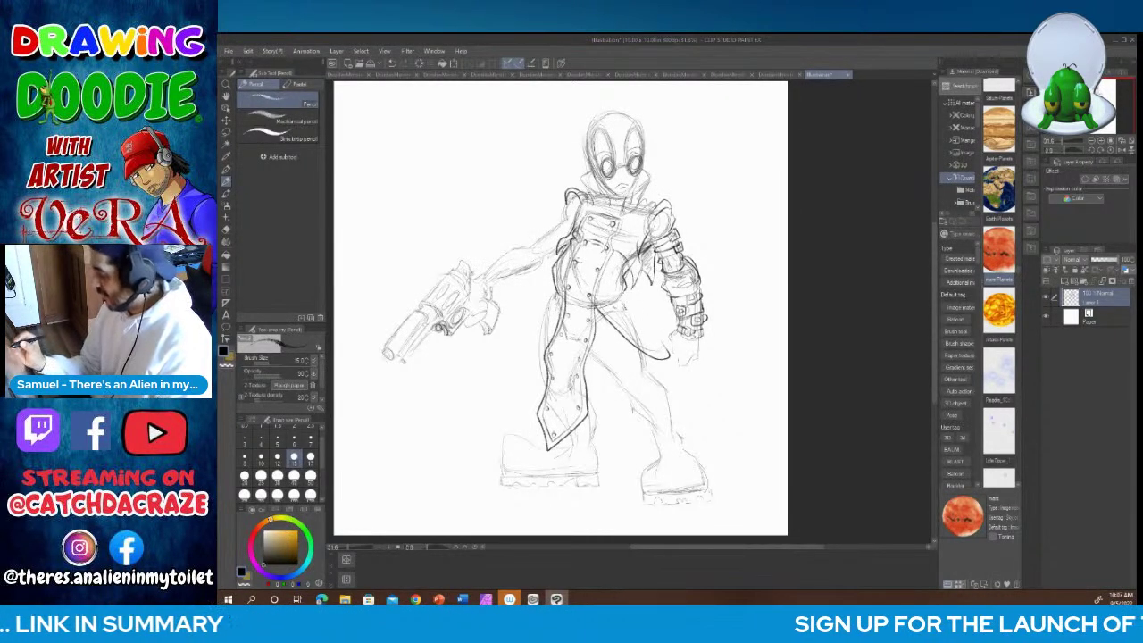
mouse_move(608, 301)
left_mouse_down()
mouse_move(623, 295)
mouse_move(604, 309)
mouse_move(632, 313)
mouse_move(635, 349)
left_mouse_up()
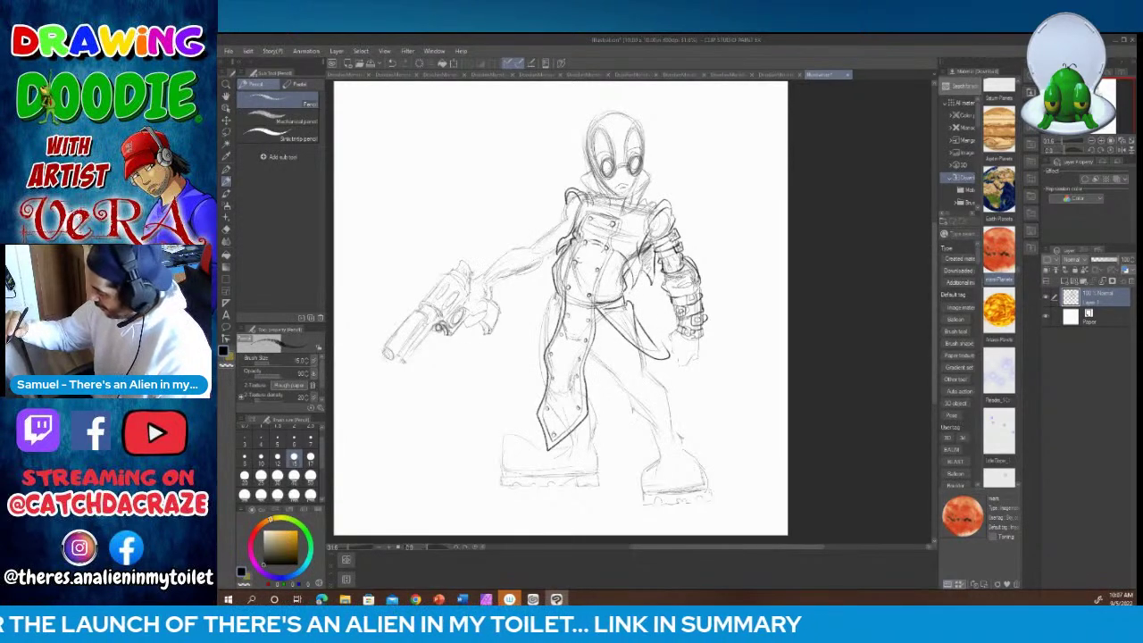
left_click_drag(625, 299, 654, 341)
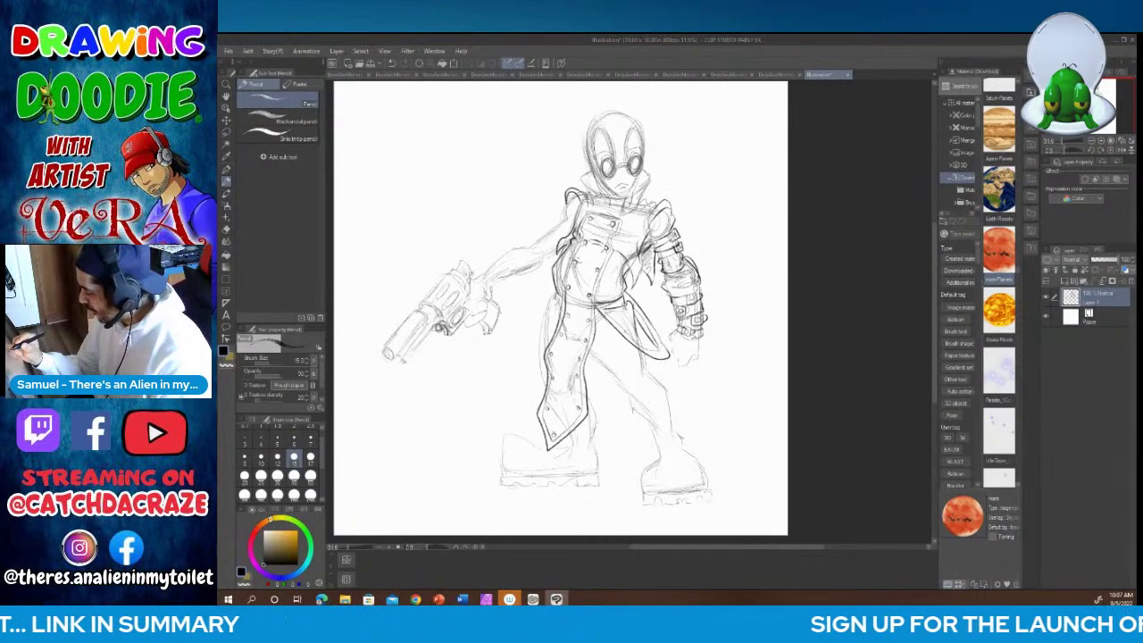
left_click_drag(628, 332, 666, 354)
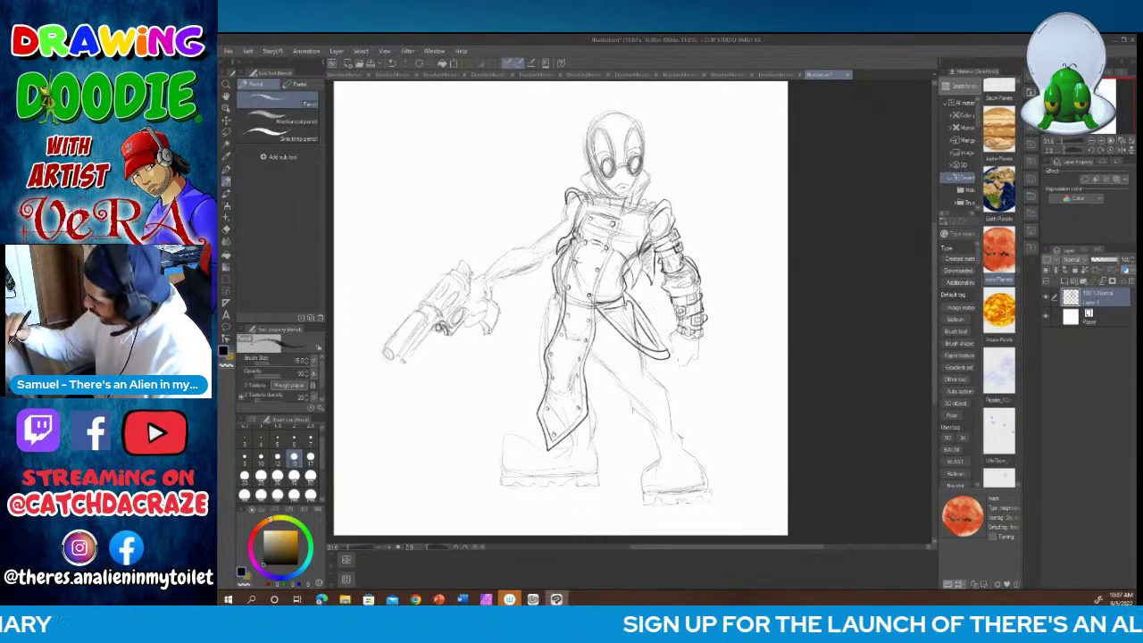
left_click_drag(647, 316, 660, 349)
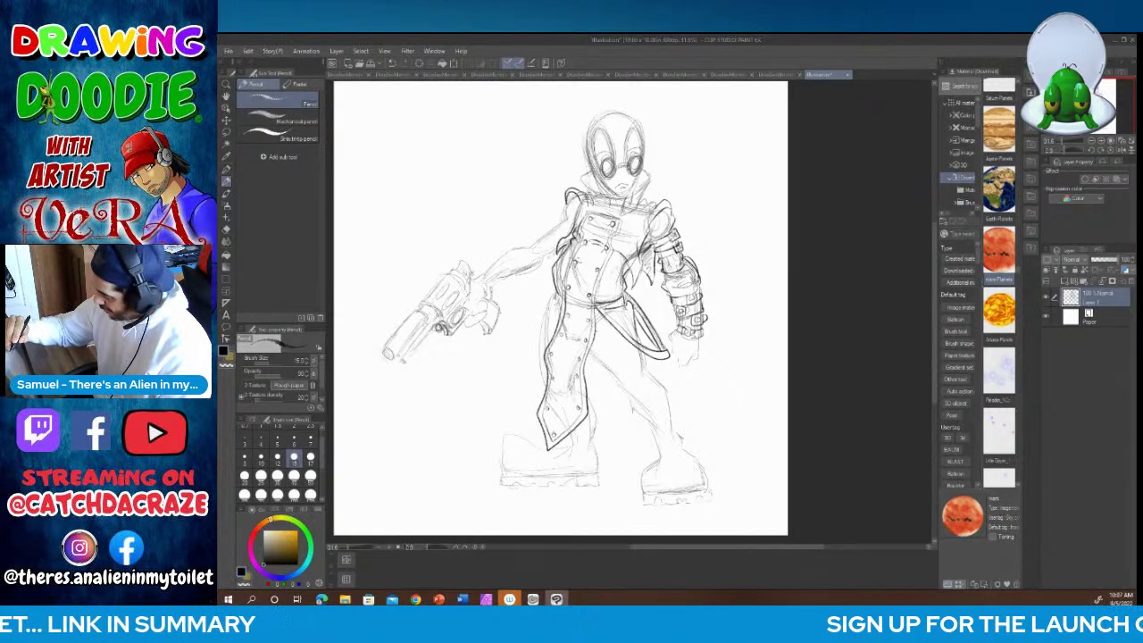
Step: Draw a flaring coat tail sweeping from the waist past the boot on the hanging-arm side
mouse_move(595, 329)
left_mouse_down()
mouse_move(684, 464)
mouse_move(735, 466)
left_mouse_up()
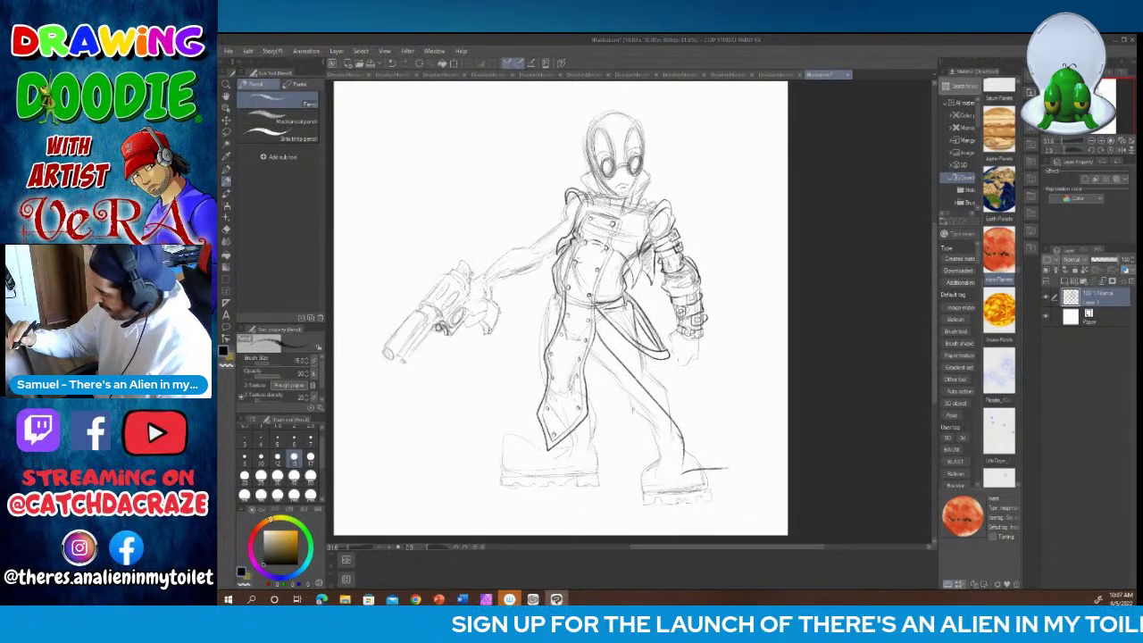
left_click_drag(639, 352, 740, 464)
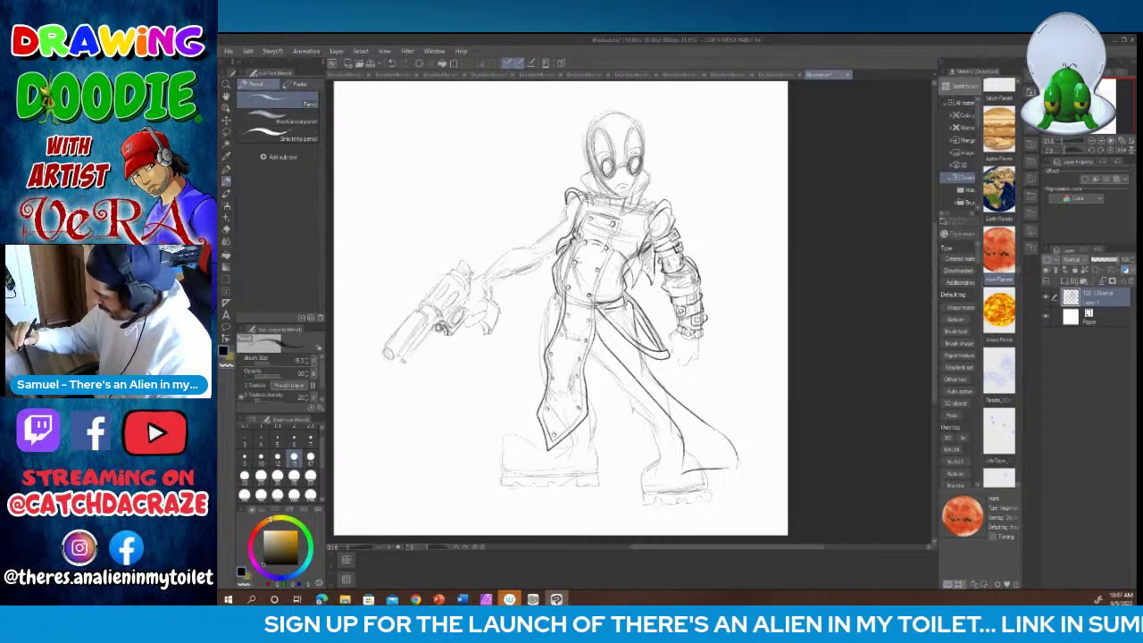
left_click_drag(687, 364, 670, 405)
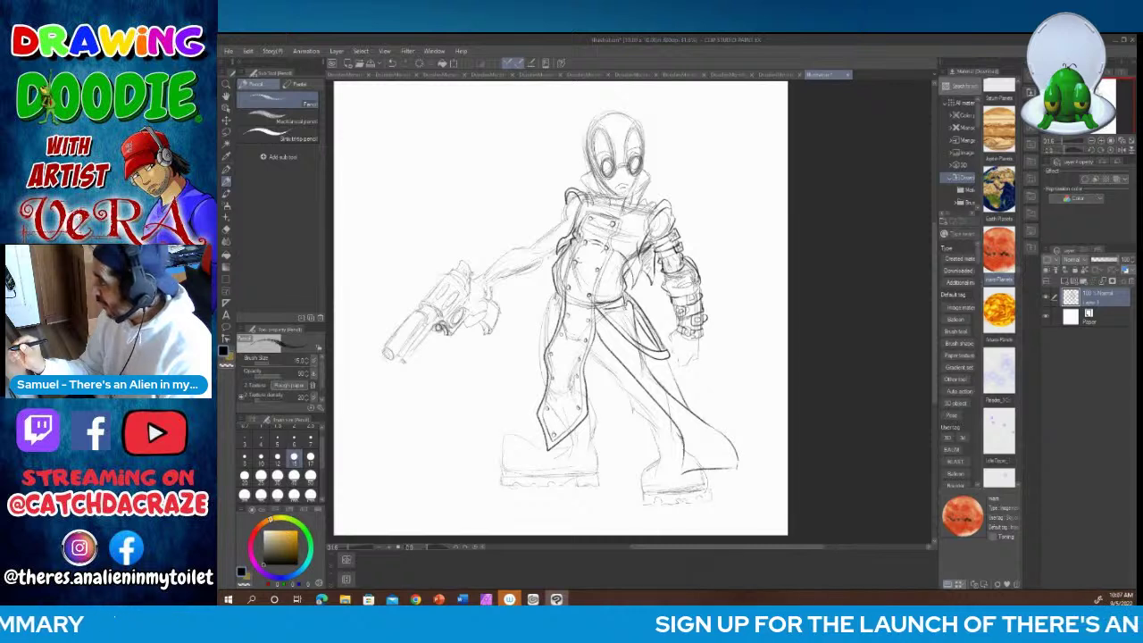
Step: Add a curved loose strap at the waist on the gun side and a wide coat tail flaring out below it
mouse_move(570, 290)
left_mouse_down()
mouse_move(524, 299)
mouse_move(516, 318)
left_mouse_up()
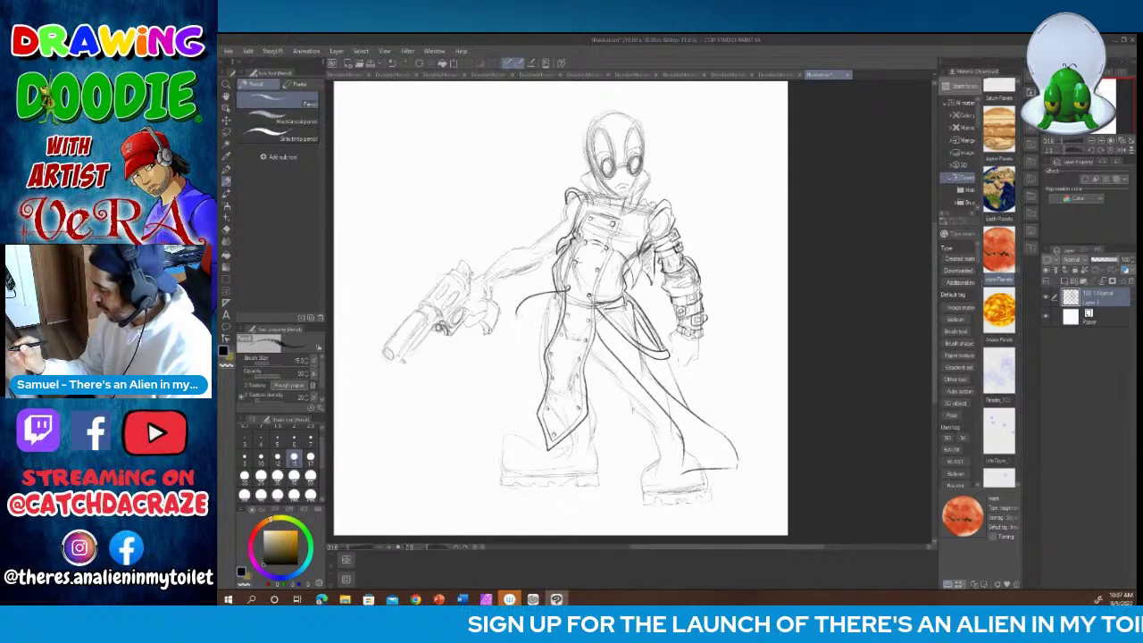
left_click_drag(563, 287, 512, 319)
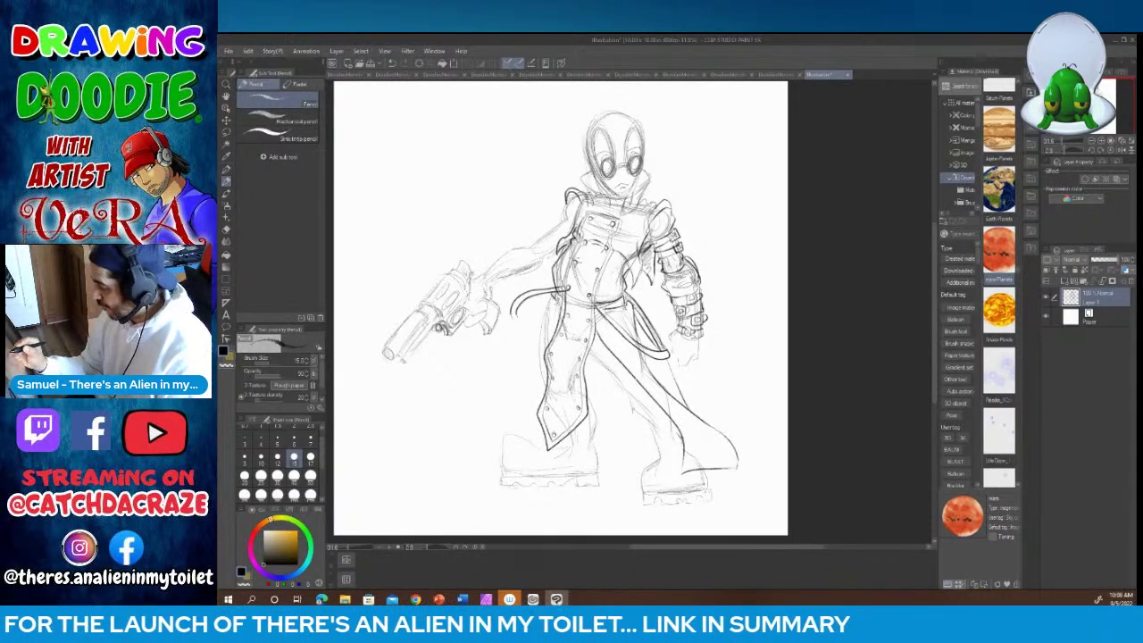
mouse_move(556, 298)
left_mouse_down()
mouse_move(441, 398)
mouse_move(473, 455)
mouse_move(555, 325)
left_mouse_up()
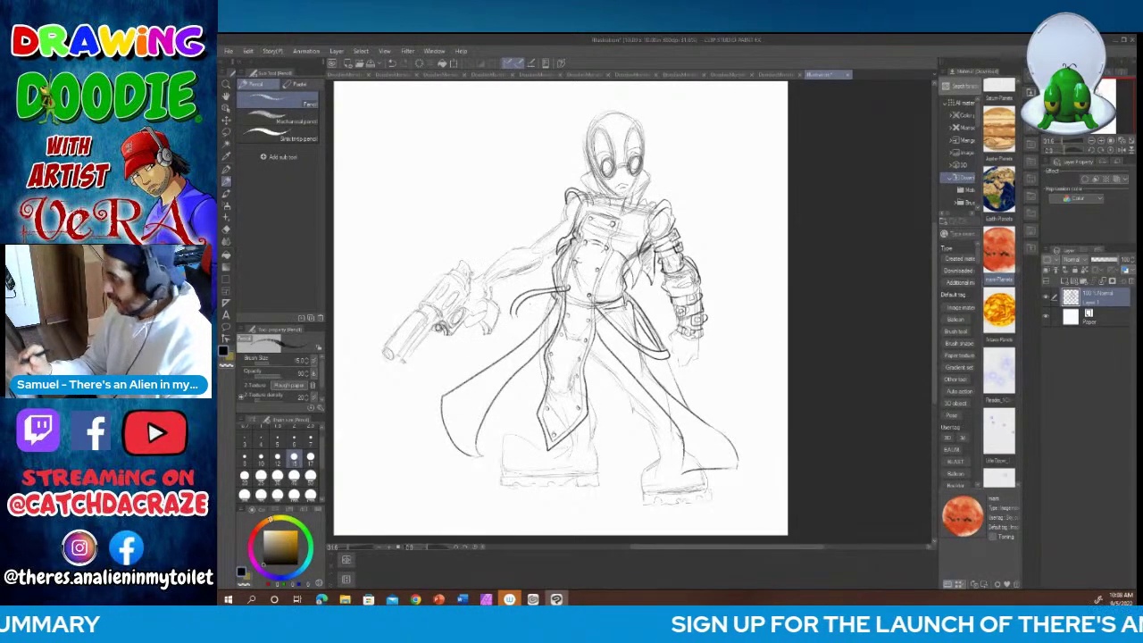
mouse_move(451, 391)
left_mouse_down()
mouse_move(451, 373)
mouse_move(549, 310)
left_mouse_up()
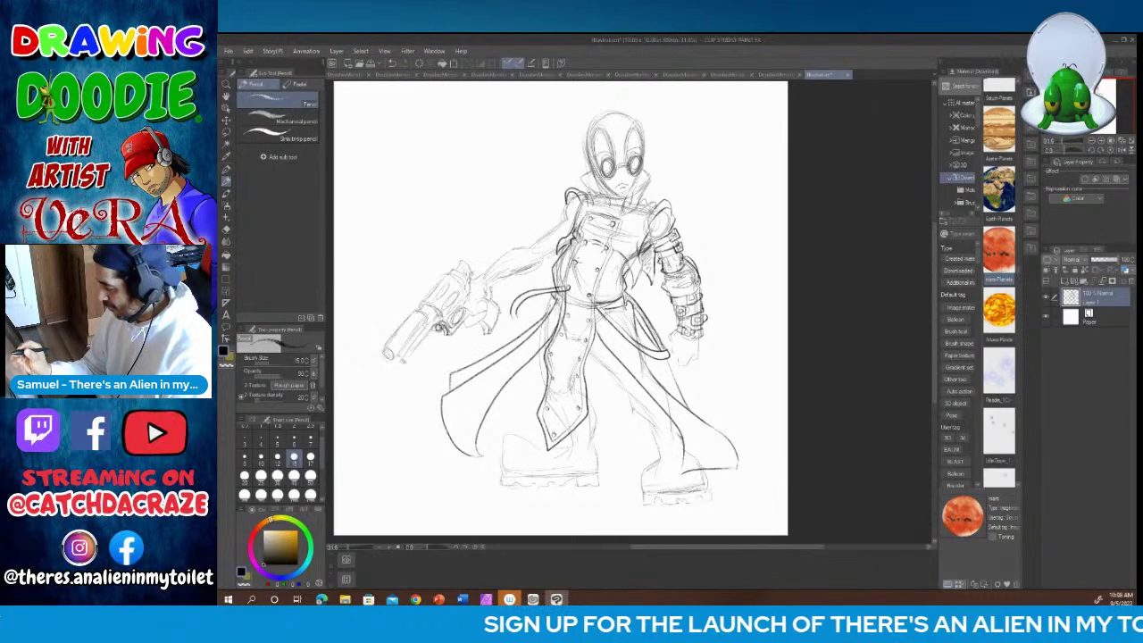
left_click_drag(486, 350, 554, 298)
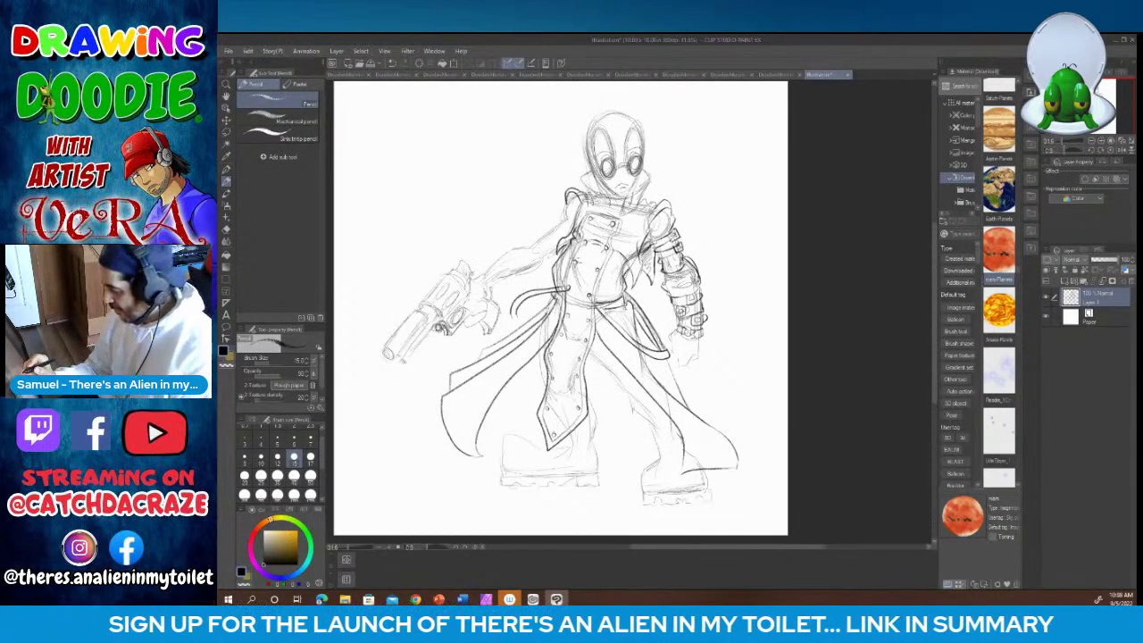
Step: Add the coat's curved back hem behind the legs and a fold line along the tail on the hanging-arm side
left_click_drag(480, 429, 534, 409)
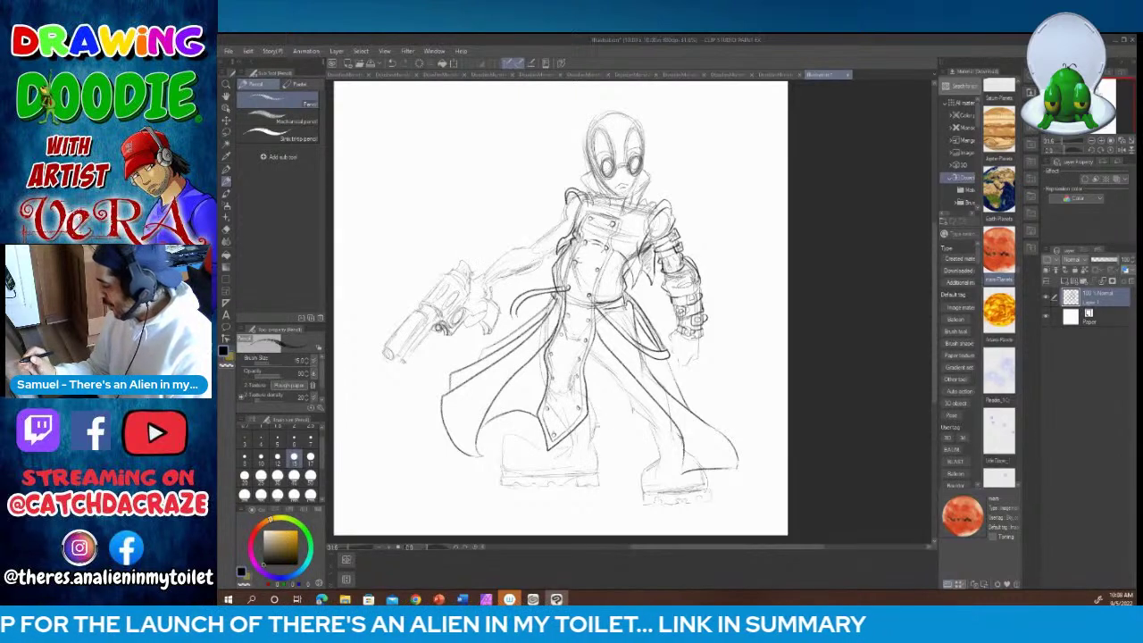
left_click_drag(600, 433, 647, 430)
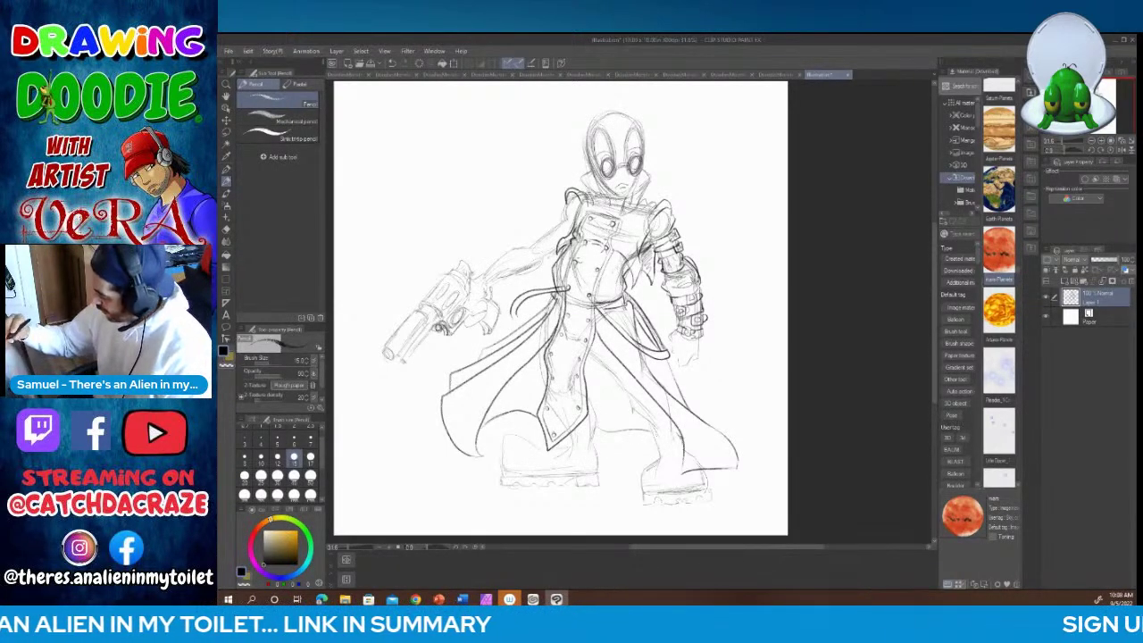
left_click_drag(653, 361, 720, 431)
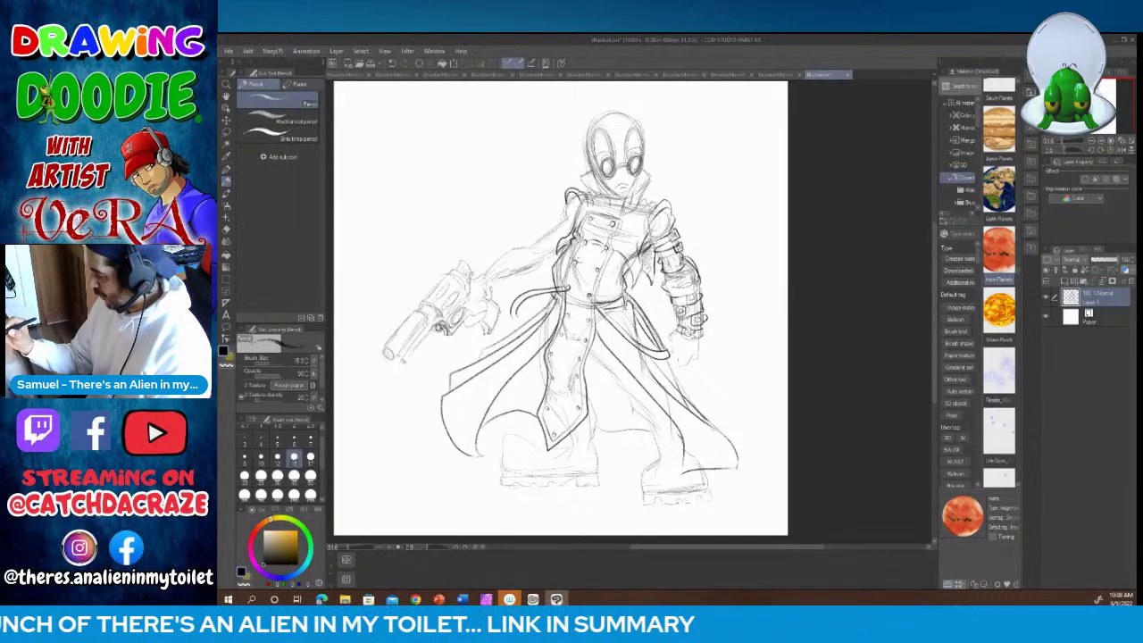
Step: Darken the raised collar around the chin and the shoulder cap of the gun arm
mouse_move(582, 178)
left_mouse_down()
mouse_move(596, 198)
mouse_move(623, 198)
mouse_move(648, 182)
mouse_move(644, 172)
left_mouse_up()
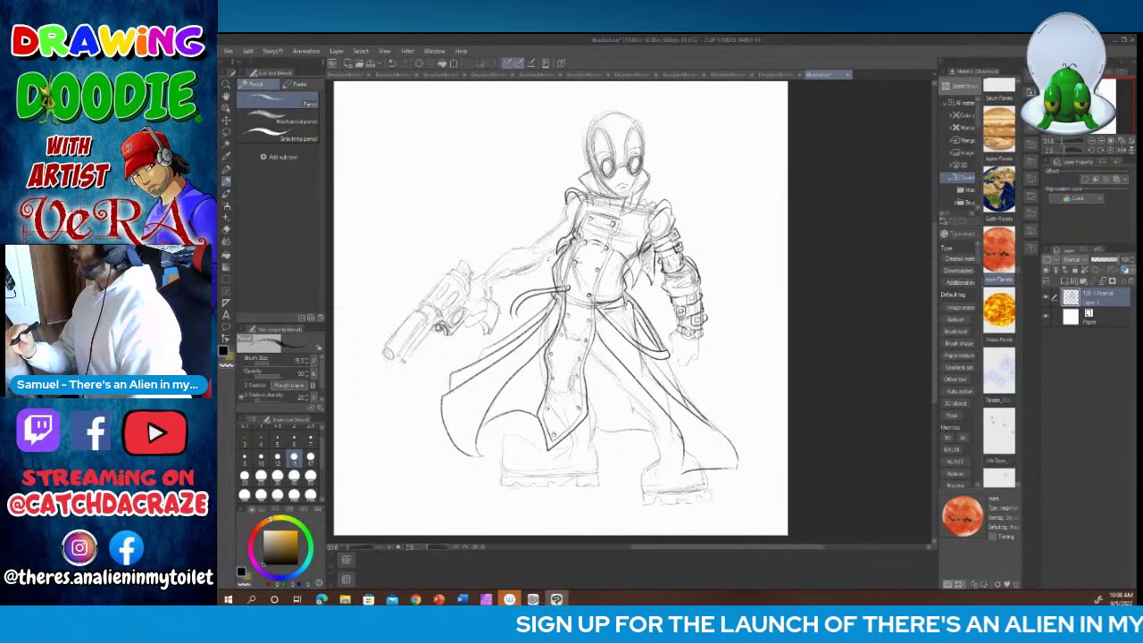
left_click_drag(565, 200, 563, 225)
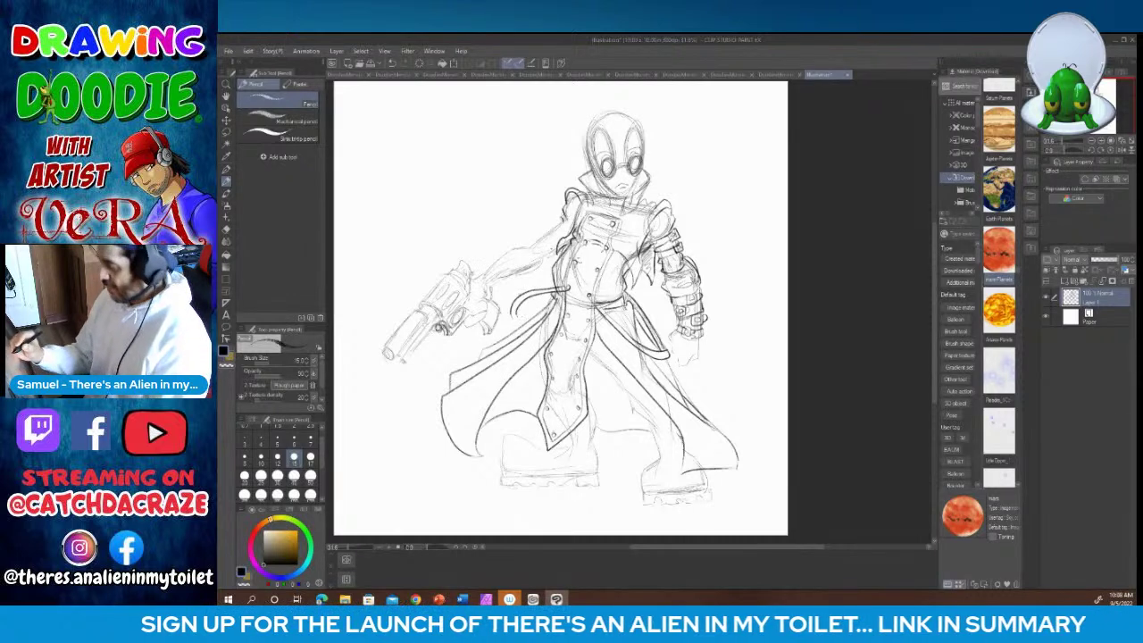
Step: Wrap bands around the gun arm's wrist and forearm, and darken the sleeve outline up to the shoulder
mouse_move(475, 274)
left_mouse_down()
mouse_move(493, 299)
mouse_move(487, 278)
mouse_move(511, 290)
left_mouse_up()
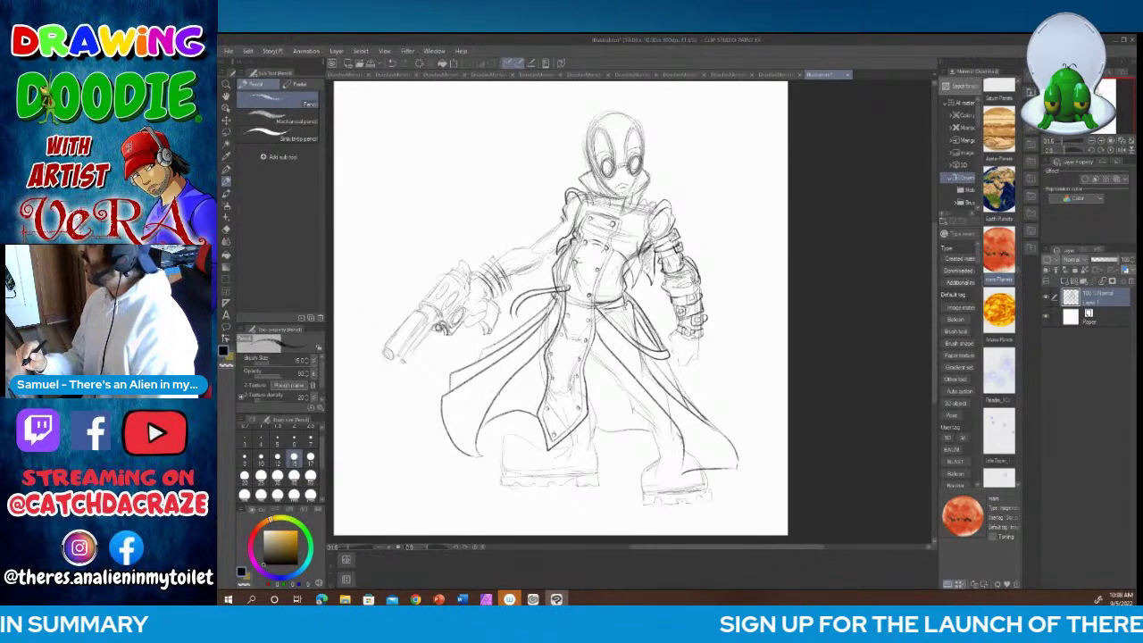
left_click_drag(502, 259, 520, 284)
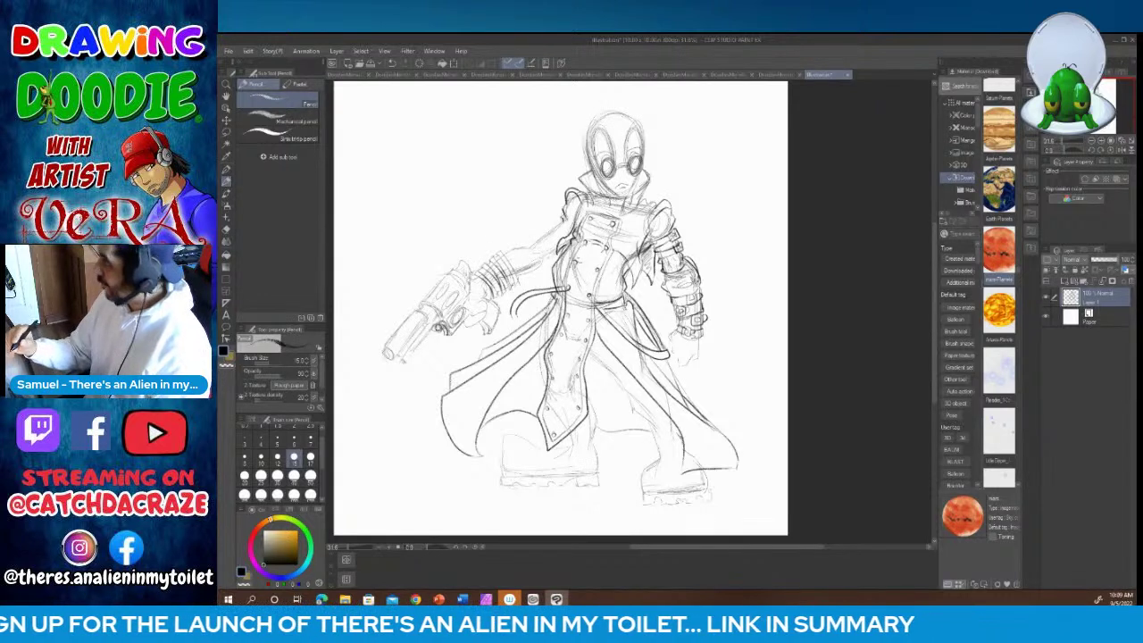
left_click_drag(471, 282, 491, 299)
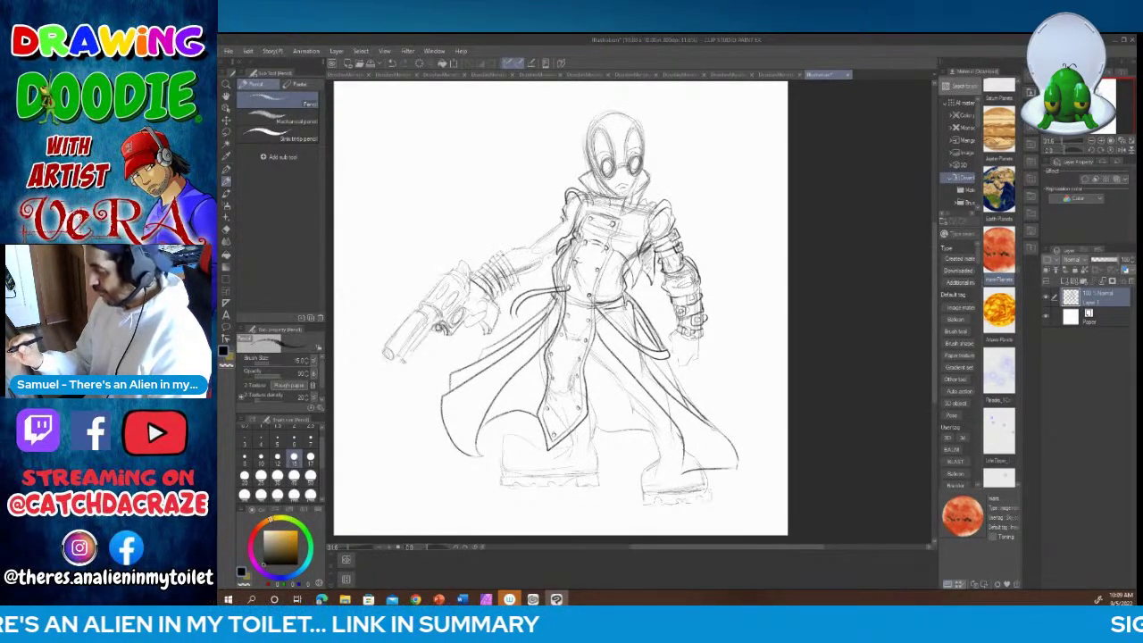
mouse_move(513, 256)
left_mouse_down()
mouse_move(552, 240)
mouse_move(564, 220)
left_mouse_up()
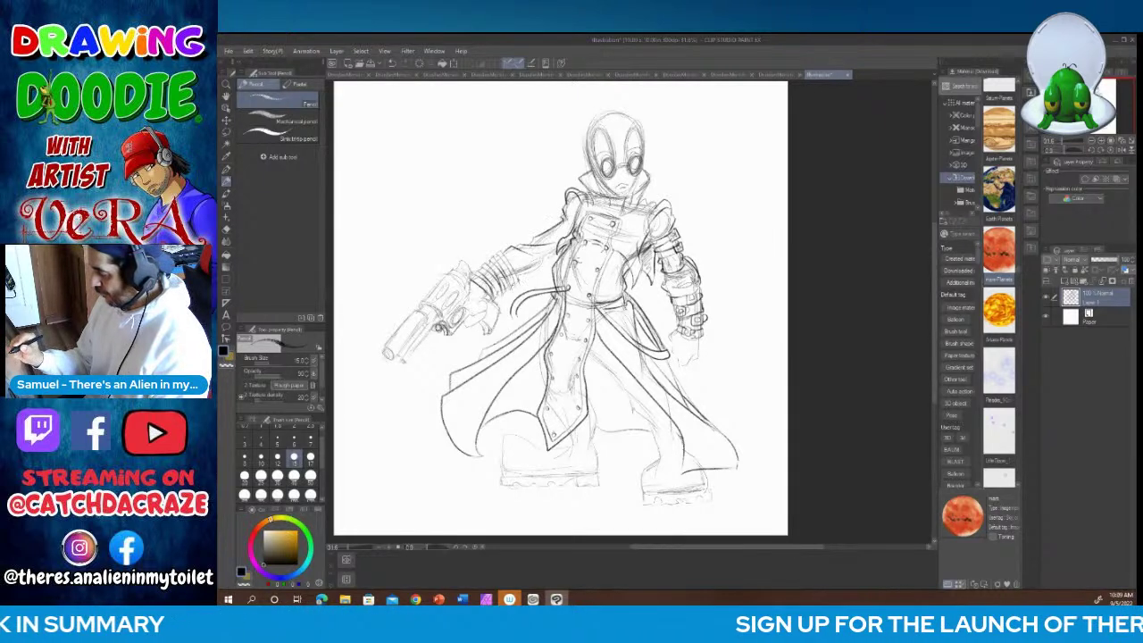
mouse_move(520, 280)
left_mouse_down()
mouse_move(555, 241)
mouse_move(556, 252)
left_mouse_up()
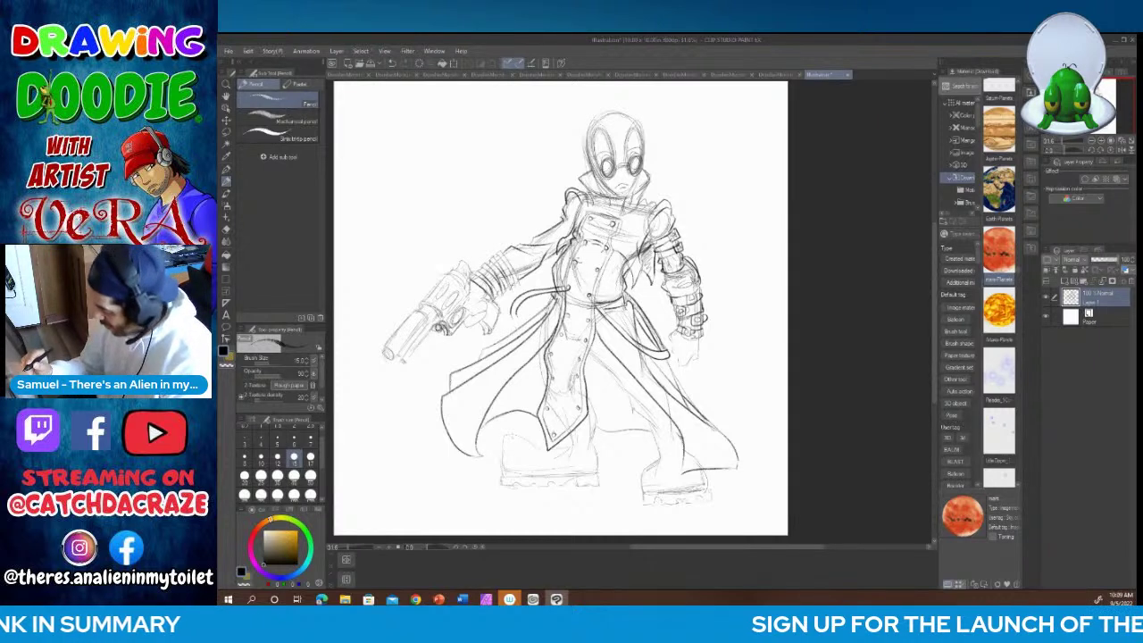
Step: Detail the gun-side boot with a toe cap, a small buckle, a rounded heel piece and a dark sole line
mouse_move(504, 436)
left_mouse_down()
mouse_move(499, 454)
mouse_move(524, 461)
mouse_move(526, 451)
mouse_move(522, 462)
left_mouse_up()
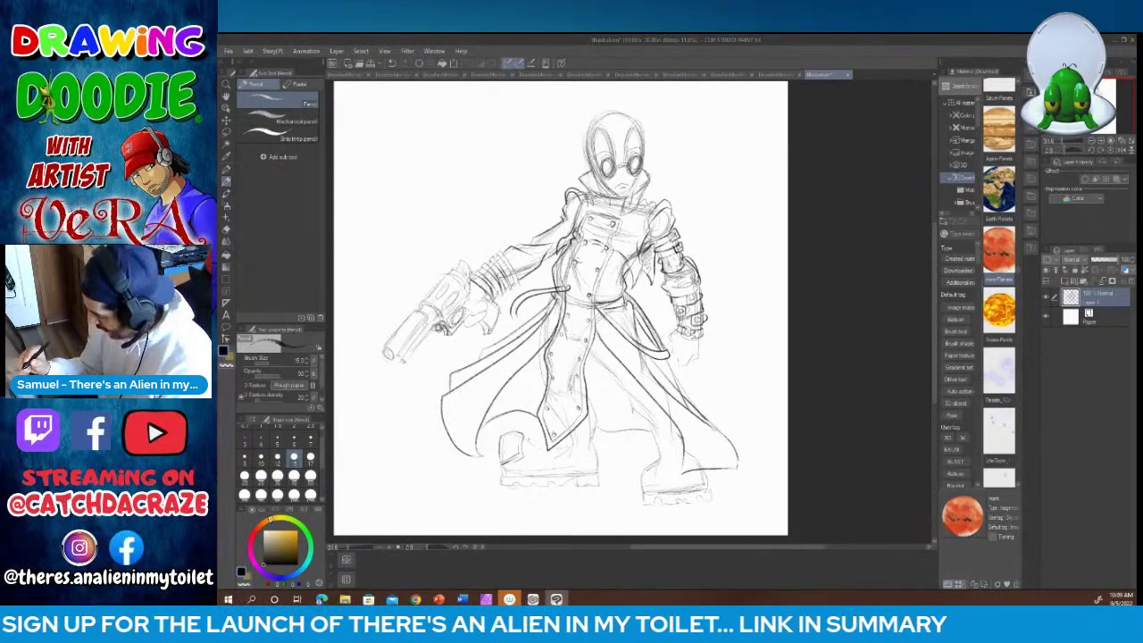
mouse_move(528, 442)
left_mouse_down()
mouse_move(530, 455)
mouse_move(542, 444)
mouse_move(558, 461)
left_mouse_up()
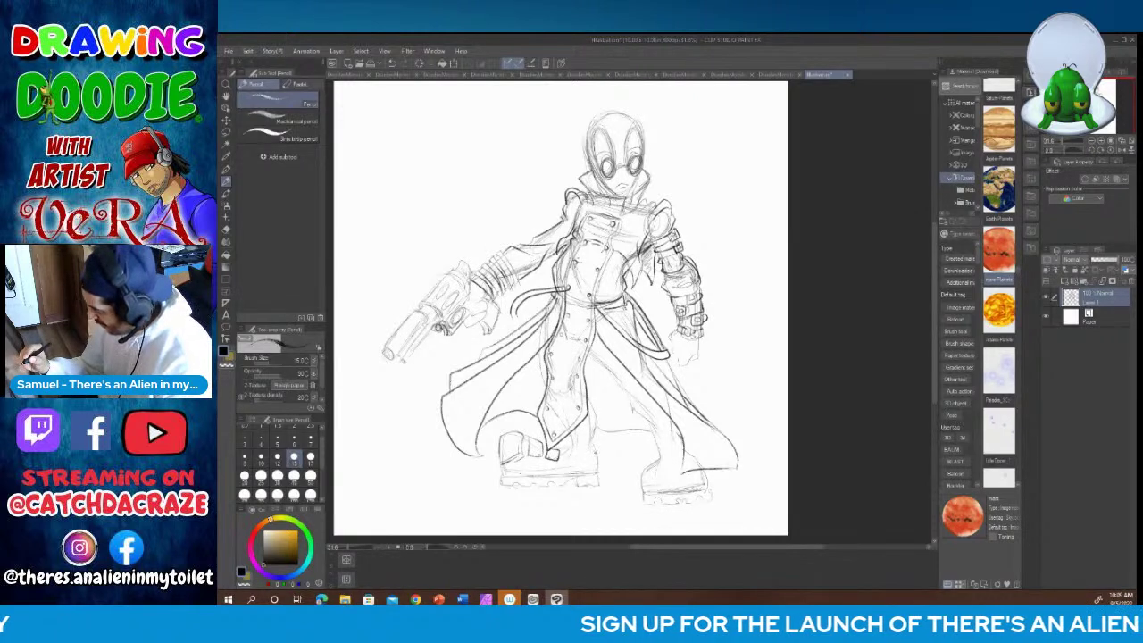
left_click_drag(585, 452, 598, 474)
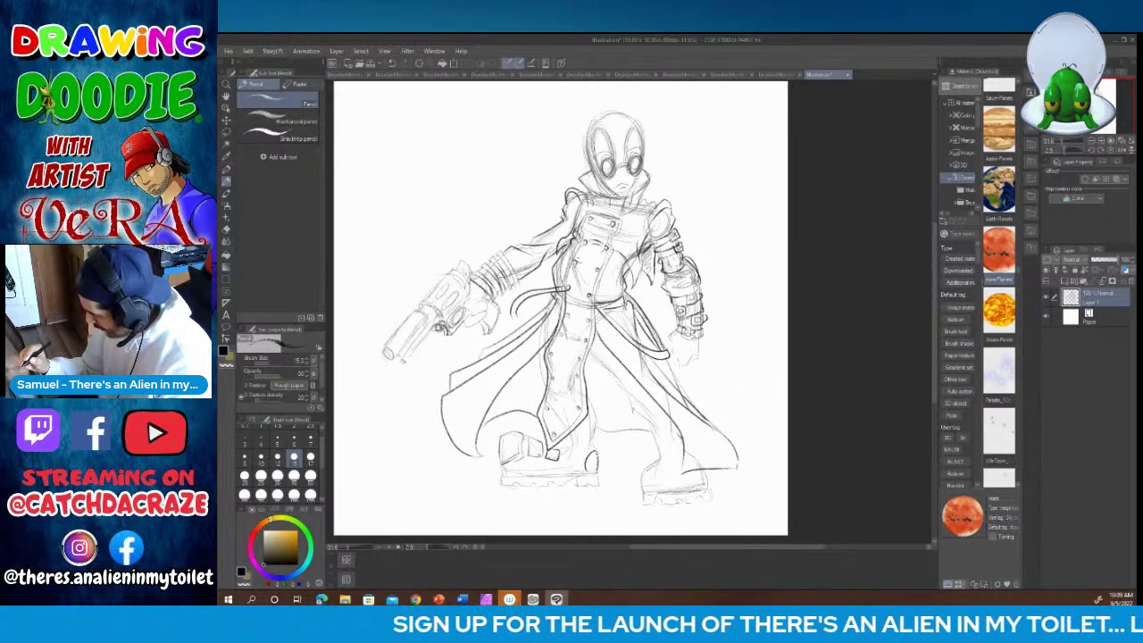
mouse_move(505, 468)
left_mouse_down()
mouse_move(502, 478)
mouse_move(586, 478)
left_mouse_up()
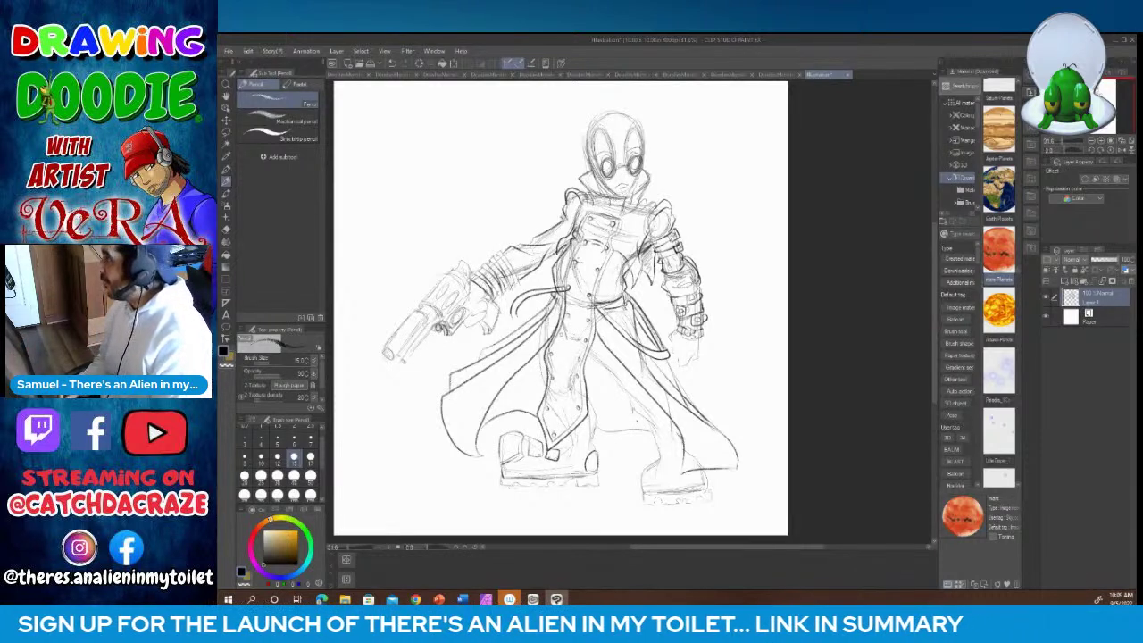
Step: Add a small buckle above the gun-side boot and wrap short strap bands around that leg beside the coat's front panel
left_click_drag(565, 448, 584, 466)
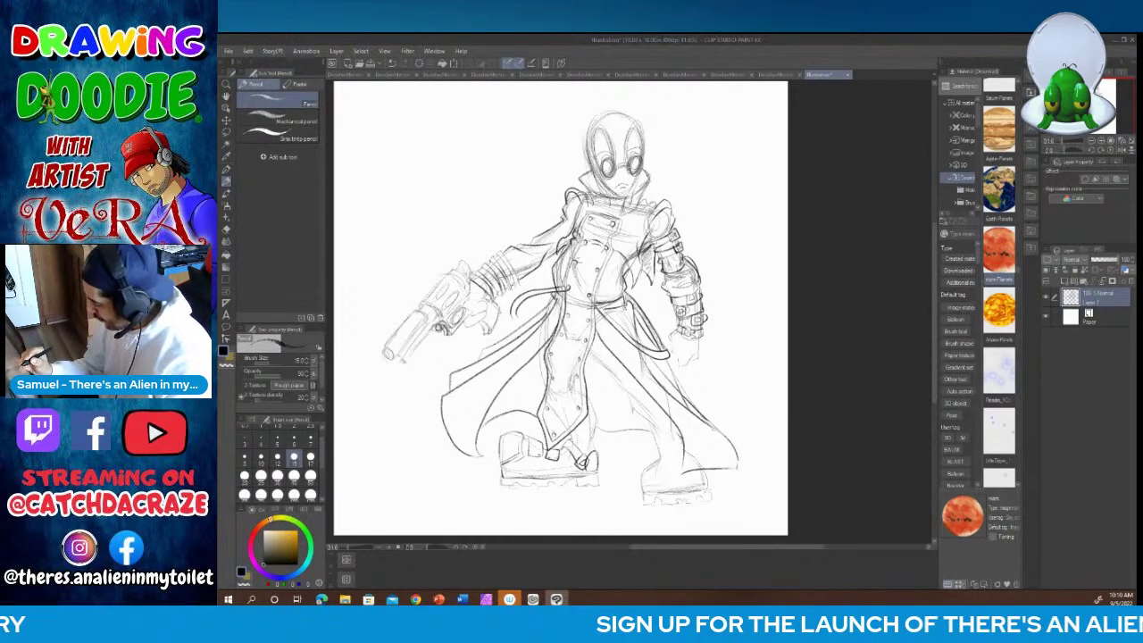
mouse_move(573, 437)
left_mouse_down()
mouse_move(597, 442)
mouse_move(594, 431)
mouse_move(581, 442)
left_mouse_up()
mouse_move(583, 438)
left_mouse_down()
mouse_move(598, 441)
mouse_move(599, 425)
left_mouse_up()
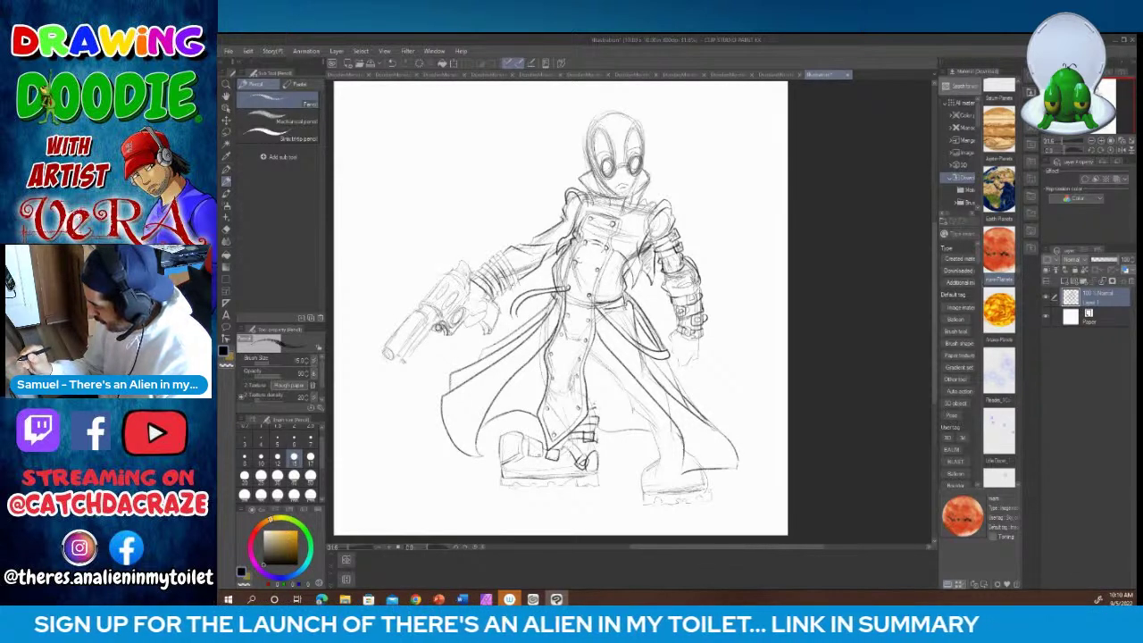
left_click_drag(587, 399, 594, 406)
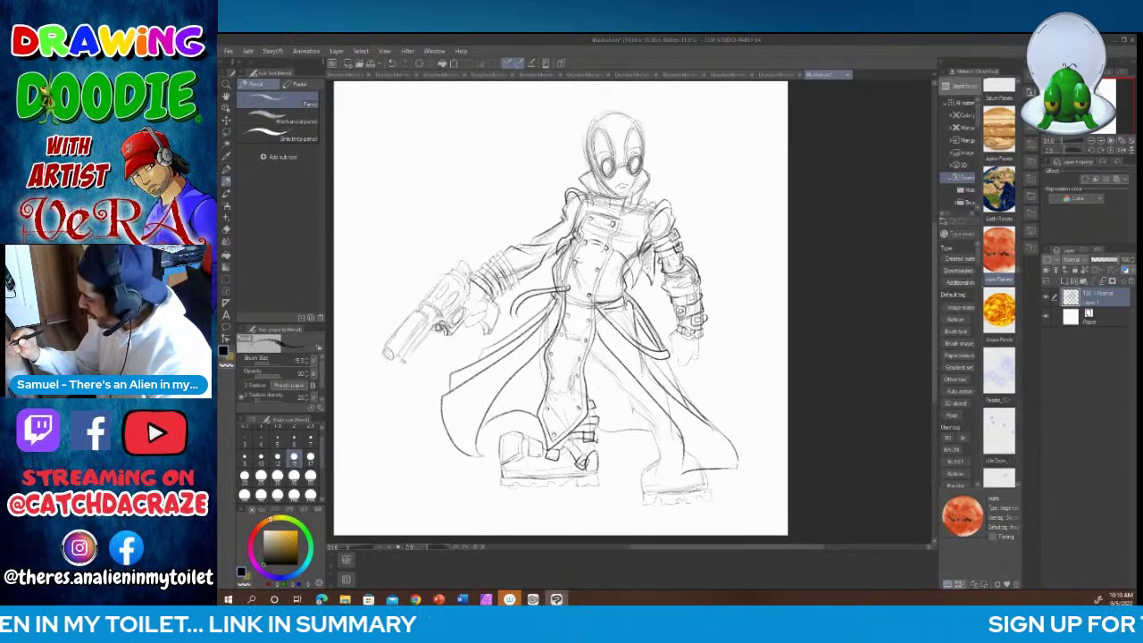
Step: Draw the clenched fist of the hanging arm and wrap bands around the other leg from thigh to knee
mouse_move(667, 335)
left_mouse_down()
mouse_move(690, 364)
mouse_move(702, 346)
left_mouse_up()
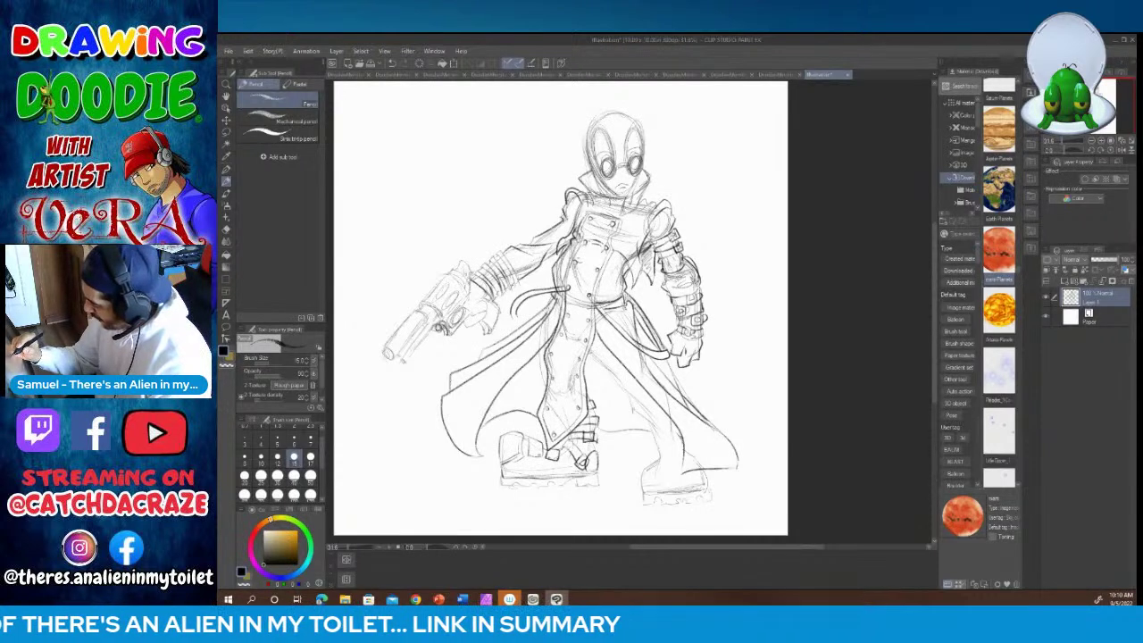
left_click_drag(591, 344, 638, 391)
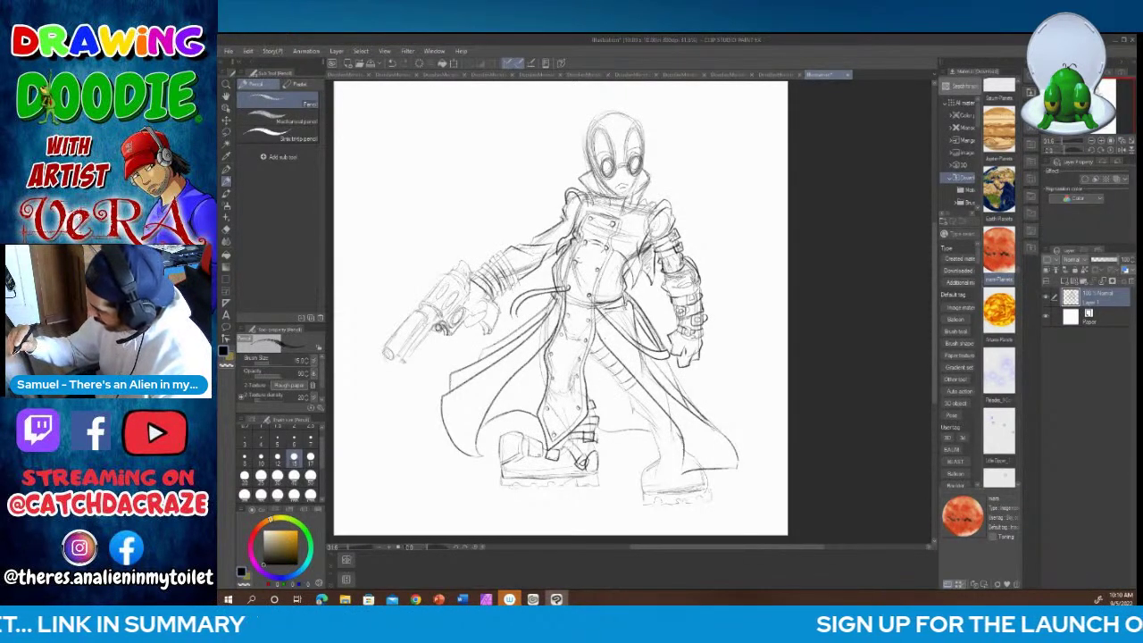
left_click_drag(590, 357, 624, 385)
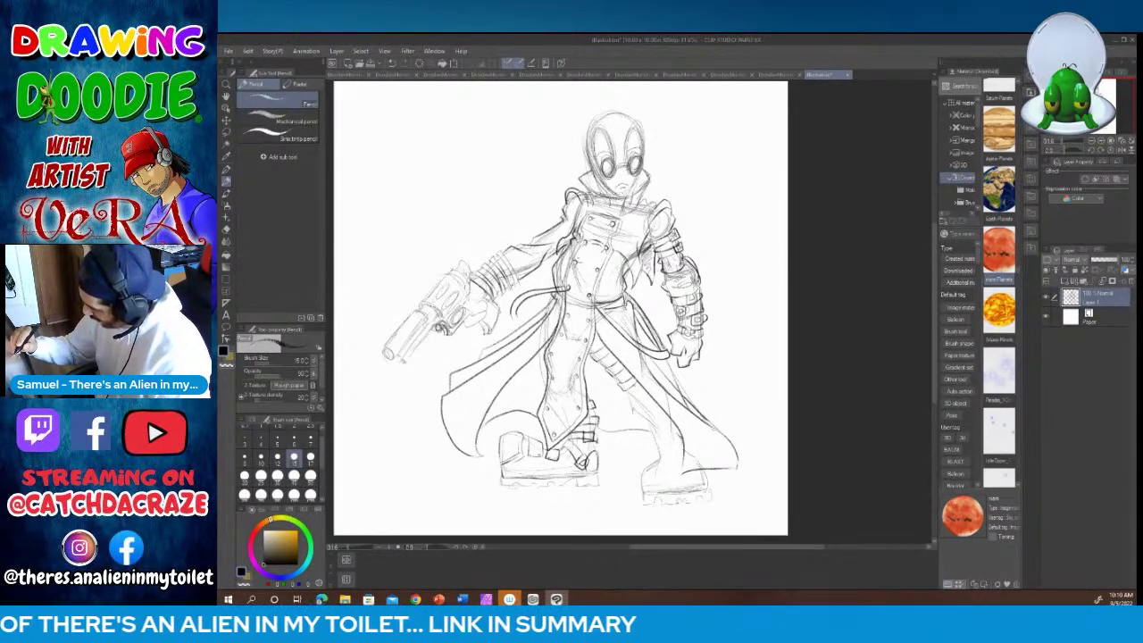
left_click_drag(634, 385, 652, 408)
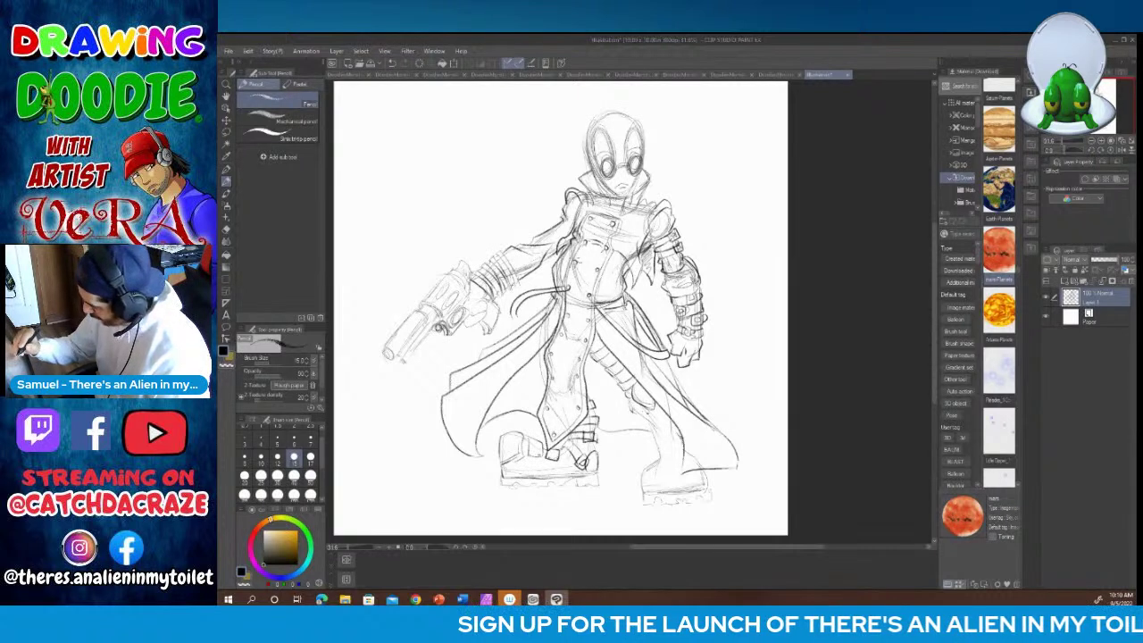
mouse_move(643, 405)
left_mouse_down()
mouse_move(662, 413)
mouse_move(637, 422)
mouse_move(656, 413)
left_mouse_up()
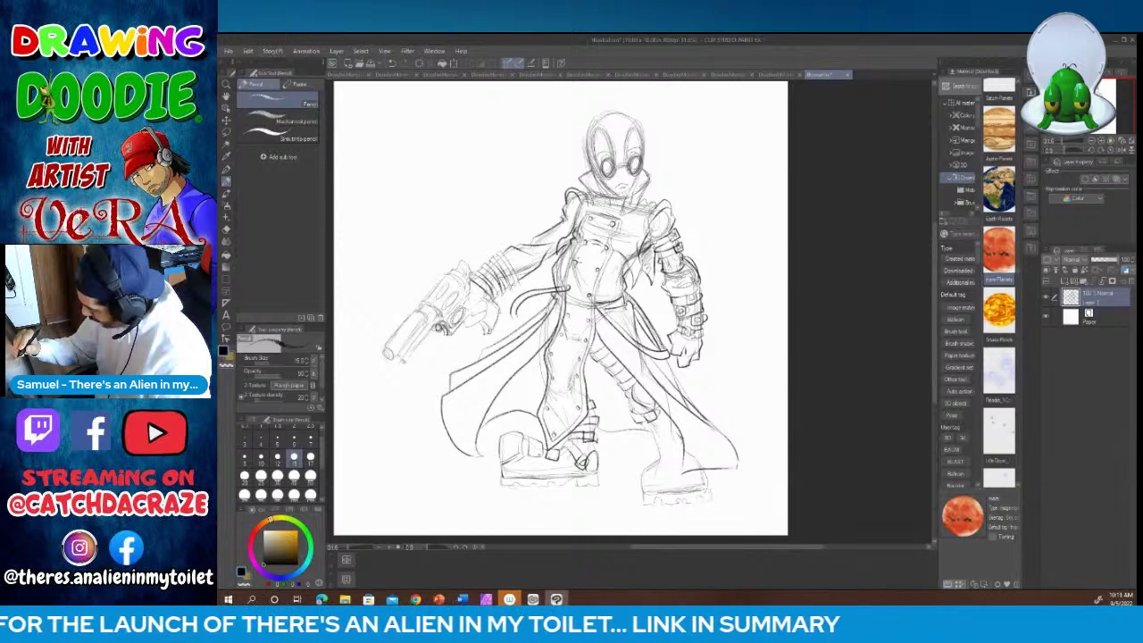
Step: Wrap buckled straps around the lower shin of the leg on the hanging-arm side
left_click_drag(646, 424, 655, 446)
mouse_move(651, 435)
left_mouse_down()
mouse_move(665, 444)
mouse_move(649, 441)
mouse_move(670, 434)
left_mouse_up()
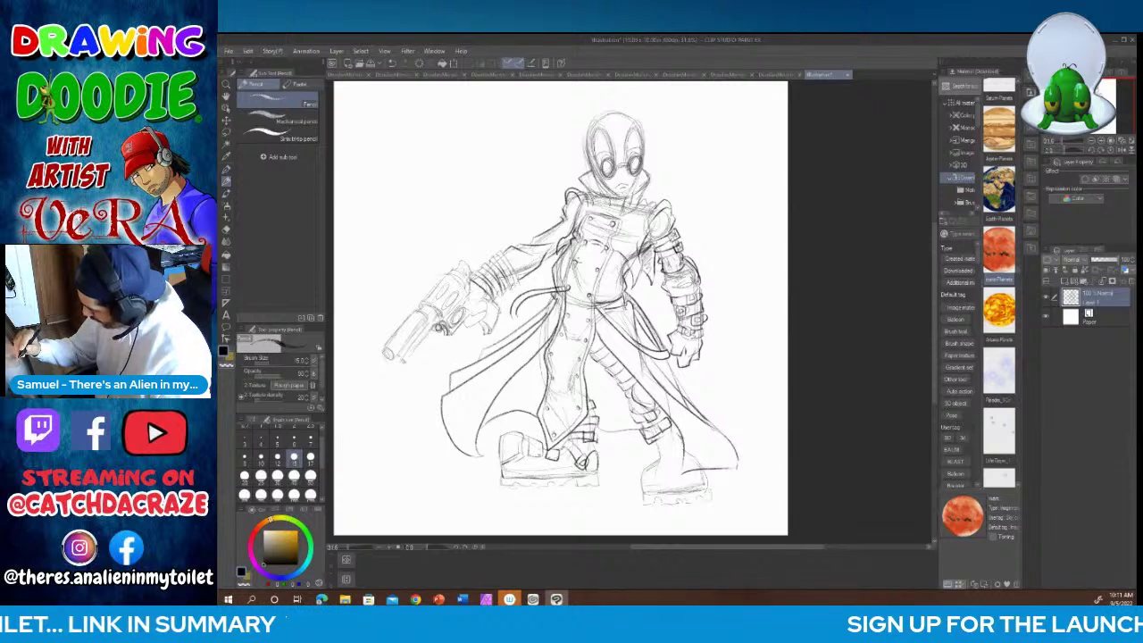
mouse_move(653, 445)
left_mouse_down()
mouse_move(681, 429)
mouse_move(664, 447)
mouse_move(678, 446)
left_mouse_up()
mouse_move(666, 448)
left_mouse_down()
mouse_move(678, 441)
mouse_move(657, 409)
left_mouse_up()
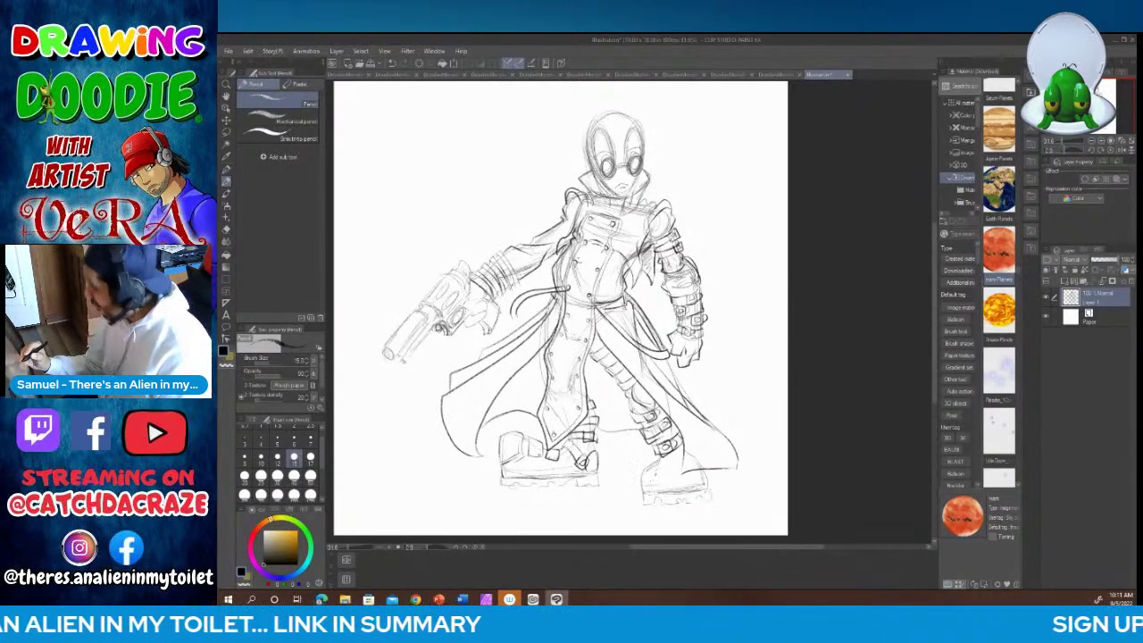
Step: Darken the outline of the boot on the hanging-arm side, defining its upper, rounded toe and sole edge
mouse_move(644, 479)
left_mouse_down()
mouse_move(642, 496)
mouse_move(659, 465)
mouse_move(707, 480)
mouse_move(687, 493)
left_mouse_up()
left_click_drag(686, 492, 708, 487)
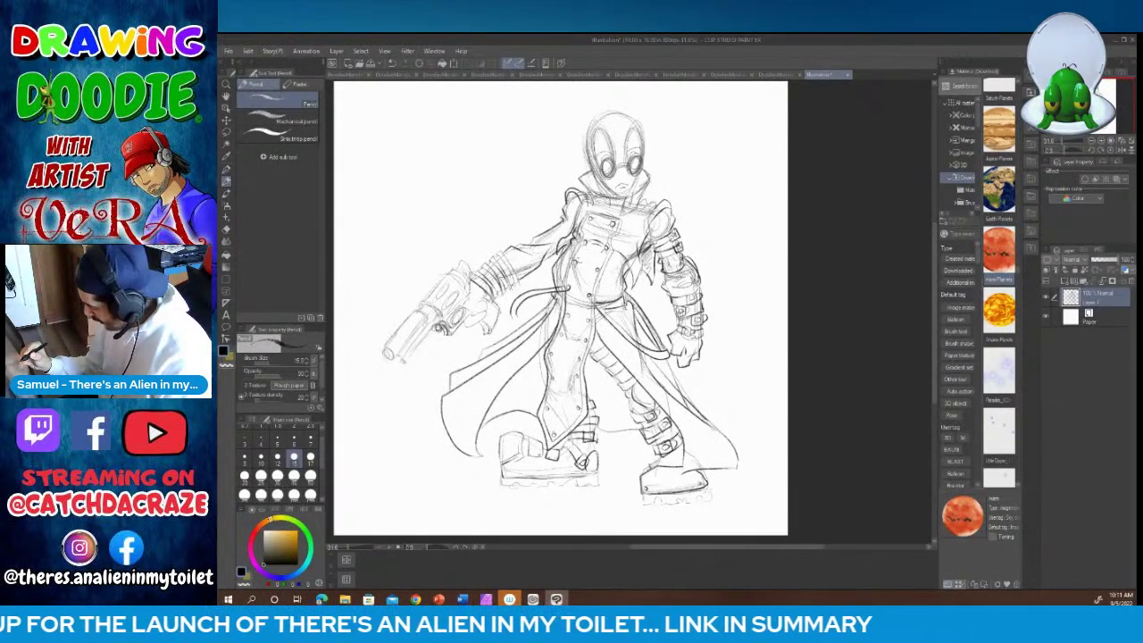
mouse_move(659, 461)
left_mouse_down()
mouse_move(685, 463)
mouse_move(671, 452)
mouse_move(686, 448)
mouse_move(707, 479)
left_mouse_up()
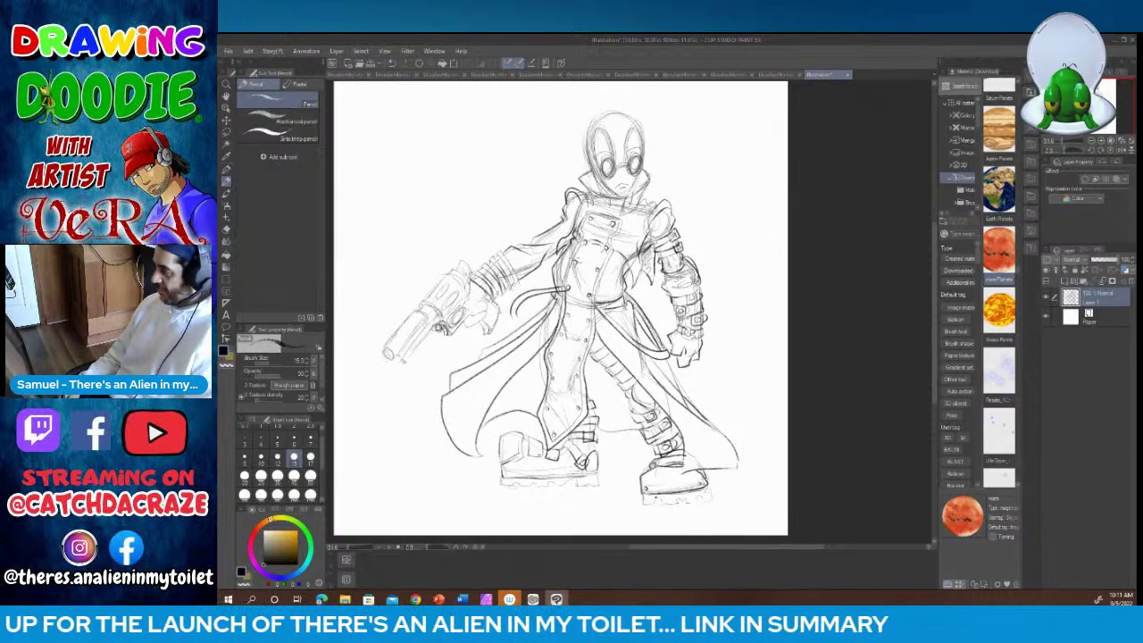
Step: Sketch two short pointed tufts on top of the head and thin spiky strands rising from both sides of it
mouse_move(936, 279)
left_mouse_down()
mouse_move(936, 256)
mouse_move(937, 274)
left_mouse_up()
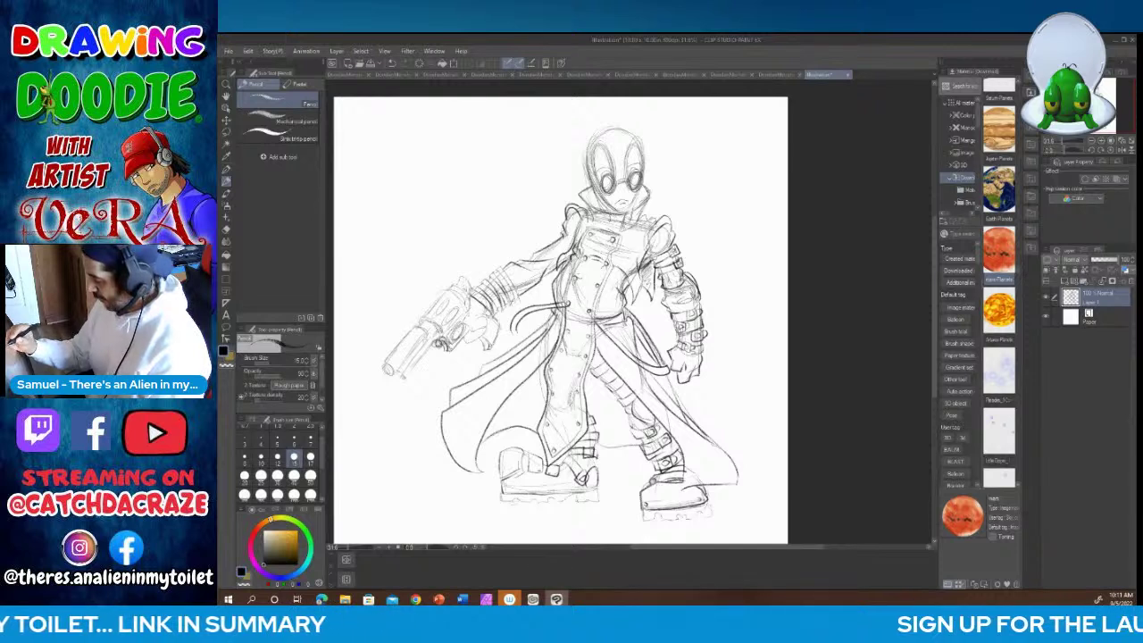
left_click_drag(613, 299, 606, 318)
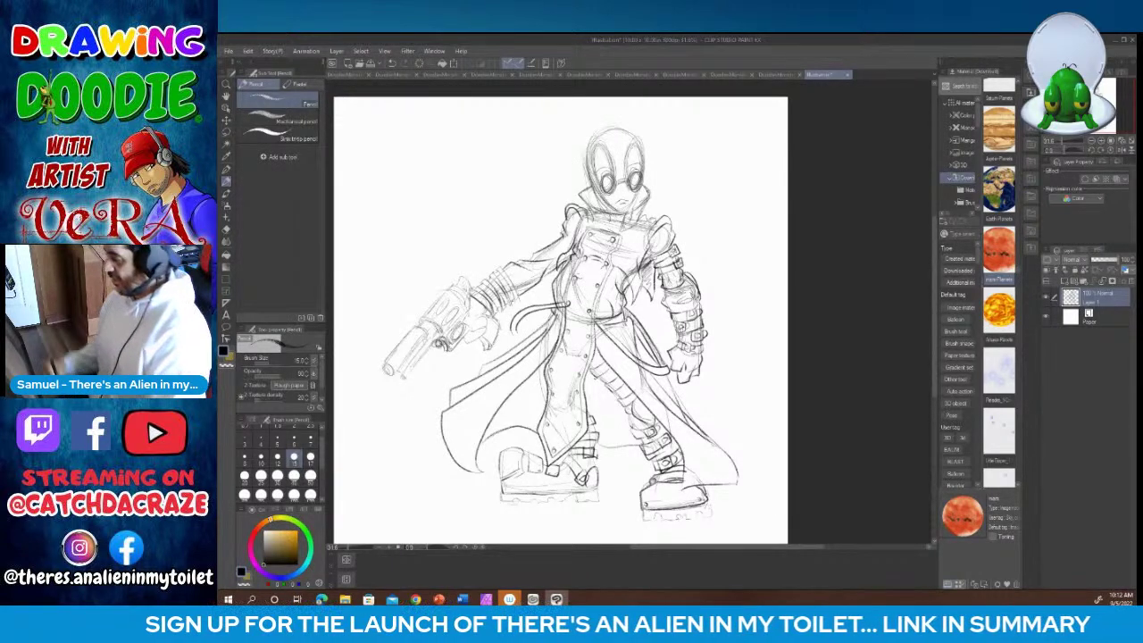
left_click_drag(932, 269, 930, 256)
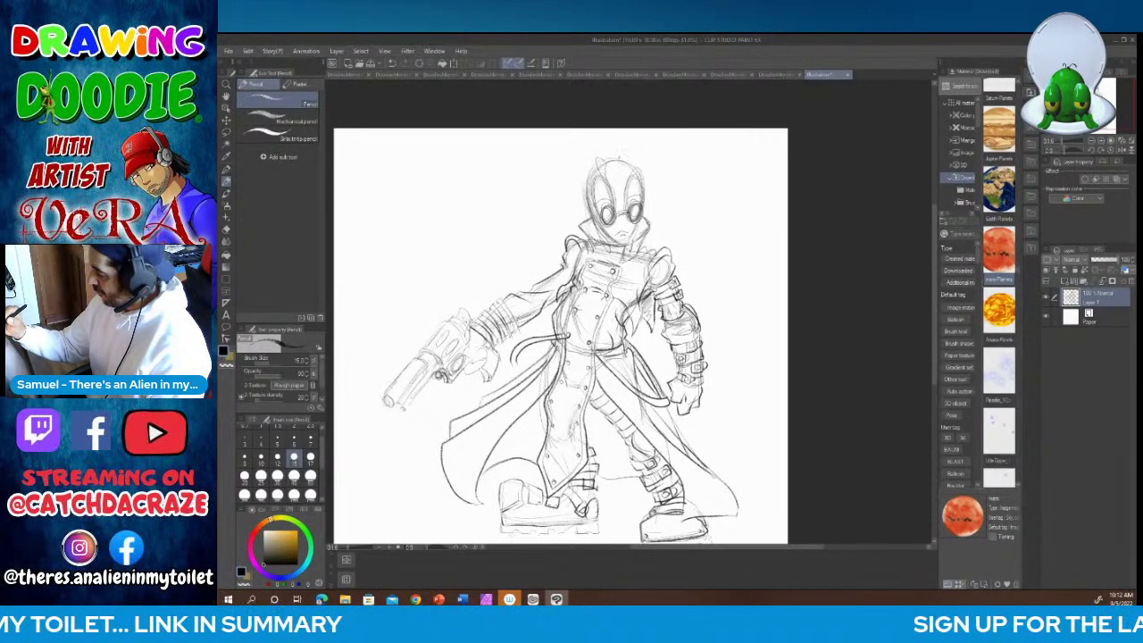
mouse_move(631, 150)
left_mouse_down()
mouse_move(635, 170)
mouse_move(594, 166)
left_mouse_up()
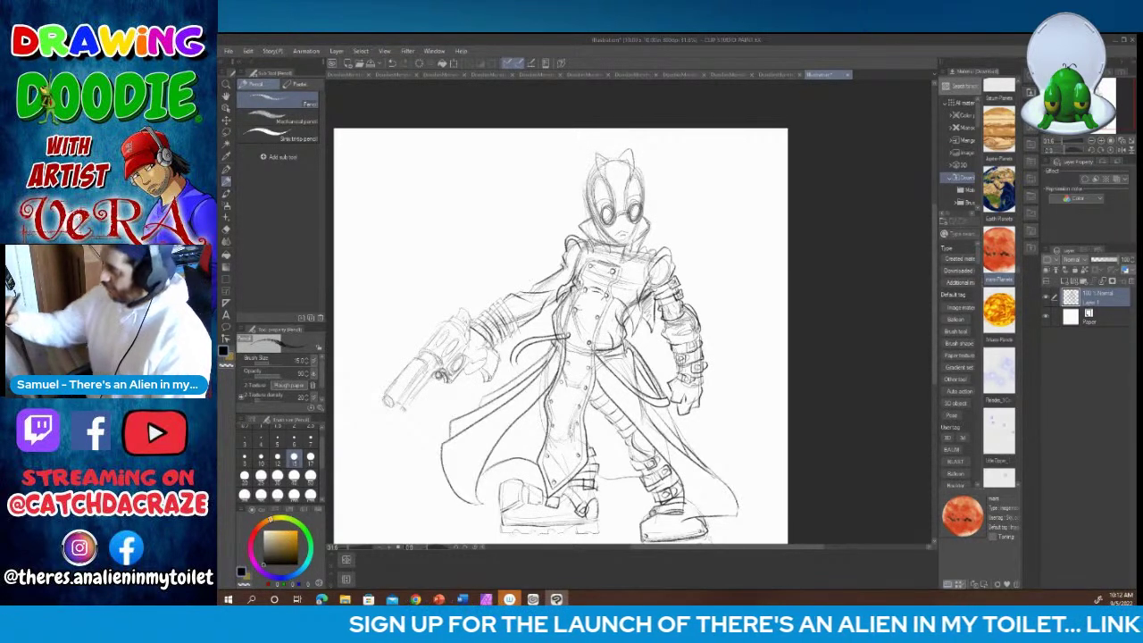
left_click_drag(574, 173, 584, 195)
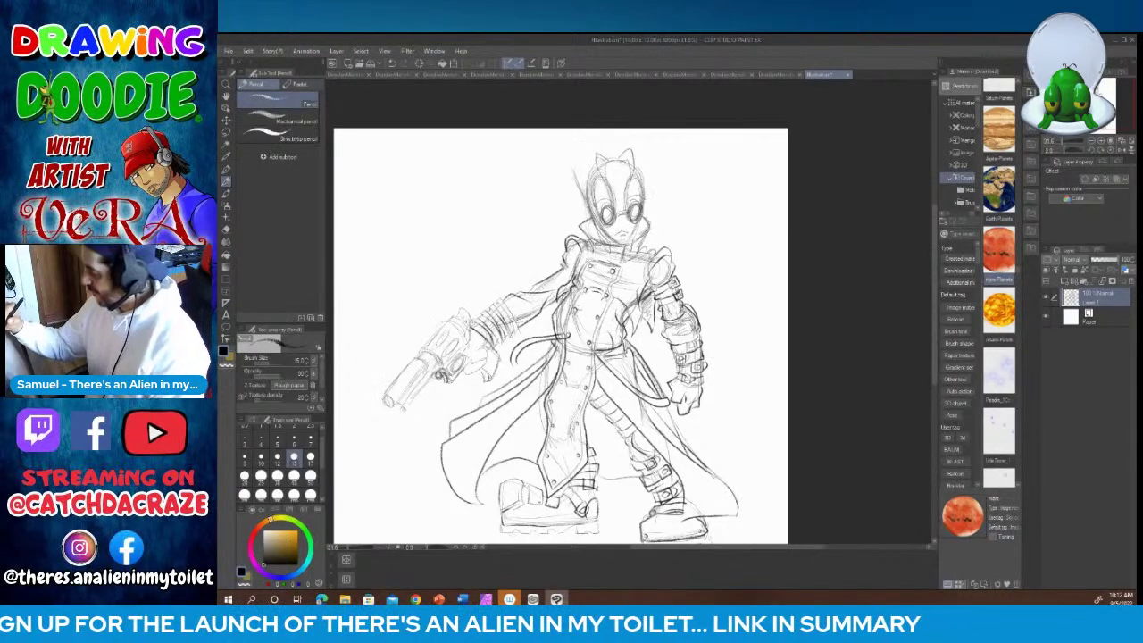
mouse_move(648, 171)
left_mouse_down()
mouse_move(646, 192)
mouse_move(646, 182)
left_mouse_up()
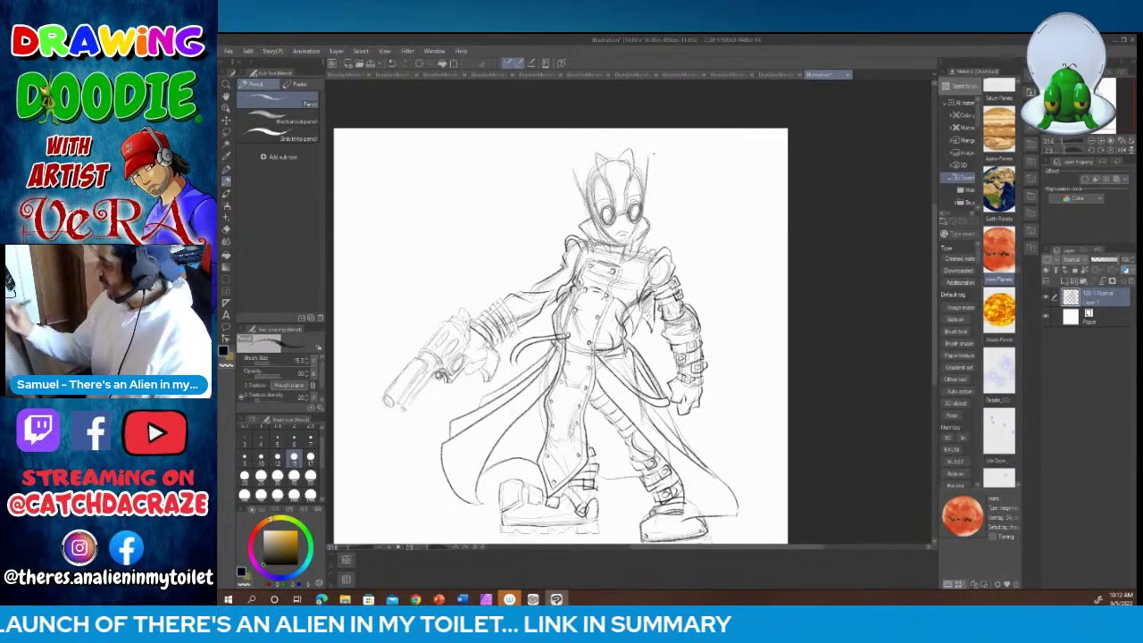
Step: Move the sketch layer slightly down the page to make more room above the head
left_click_drag(934, 276, 936, 302)
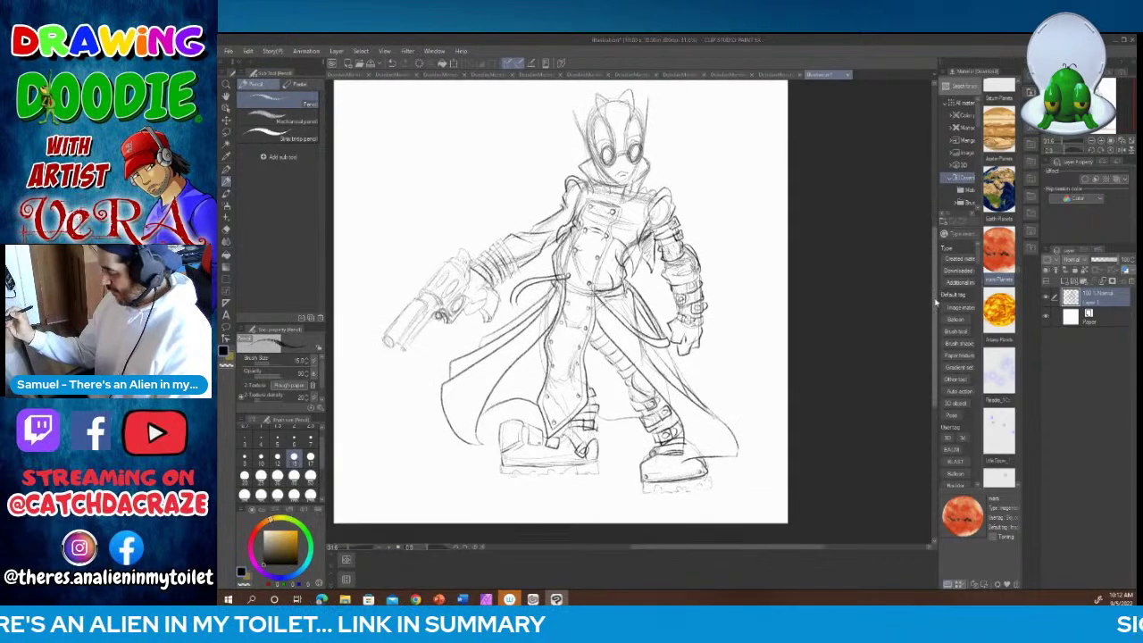
left_click(226, 119)
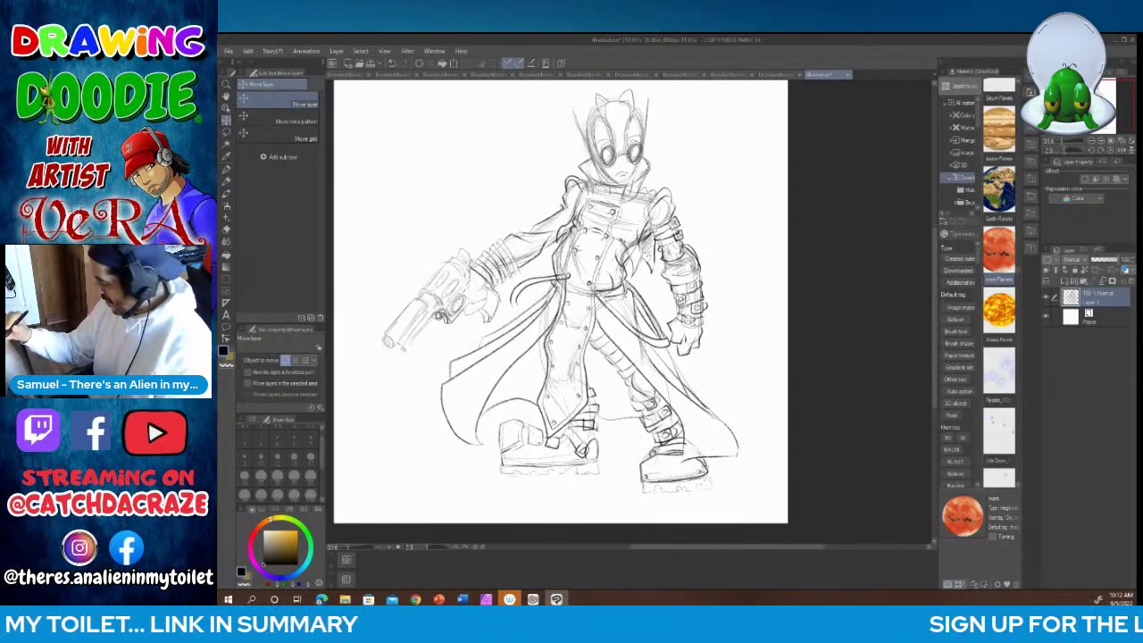
left_click_drag(528, 323, 527, 349)
left_click_drag(935, 239, 934, 220)
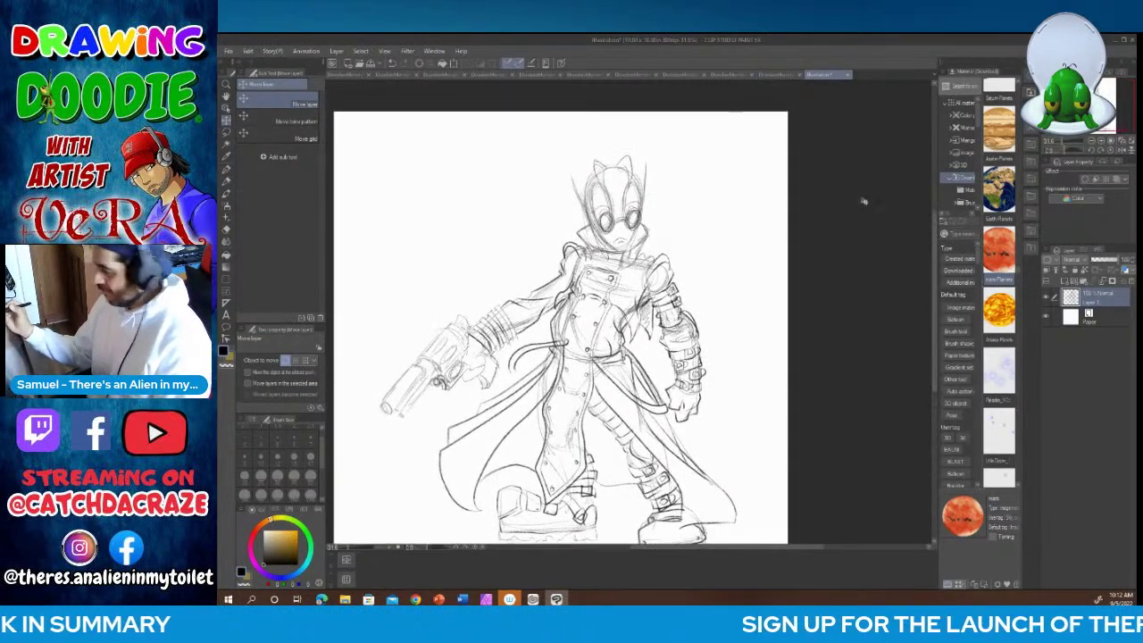
Step: Pencil tall upright spiky hair flaring from both sides of the head, with jagged tips across the top
left_click(226, 169)
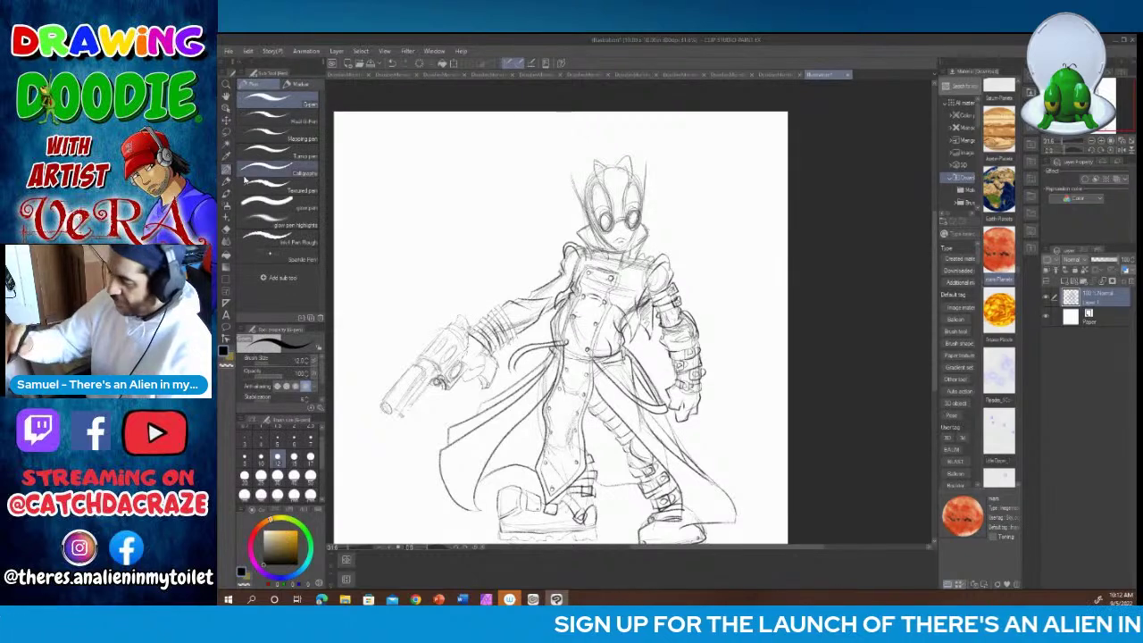
left_click(226, 181)
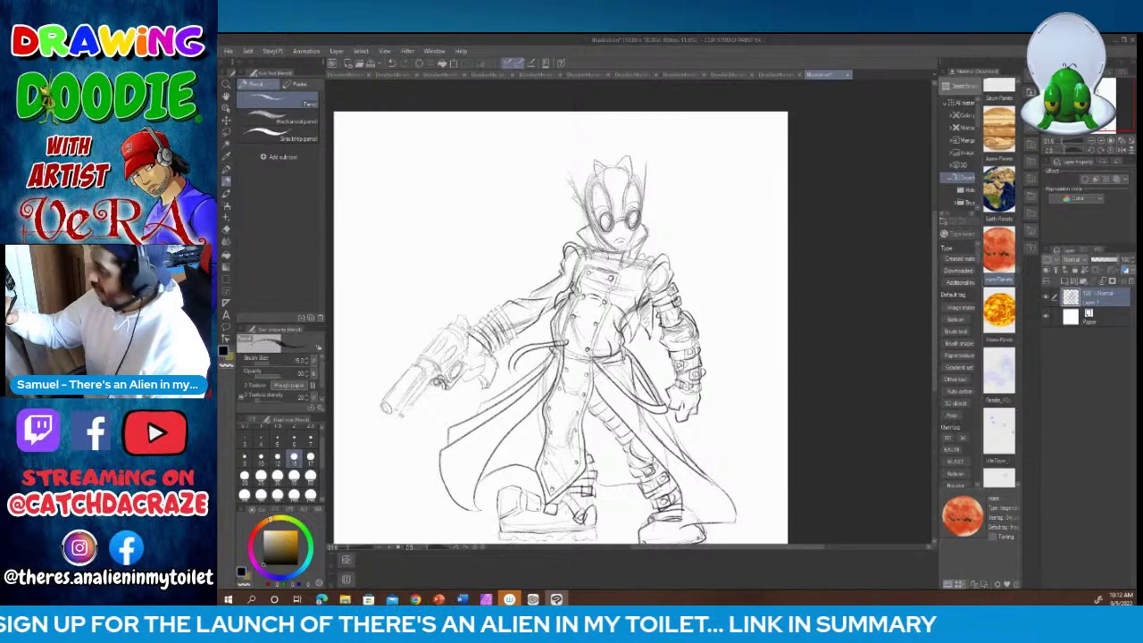
left_click_drag(561, 150, 578, 188)
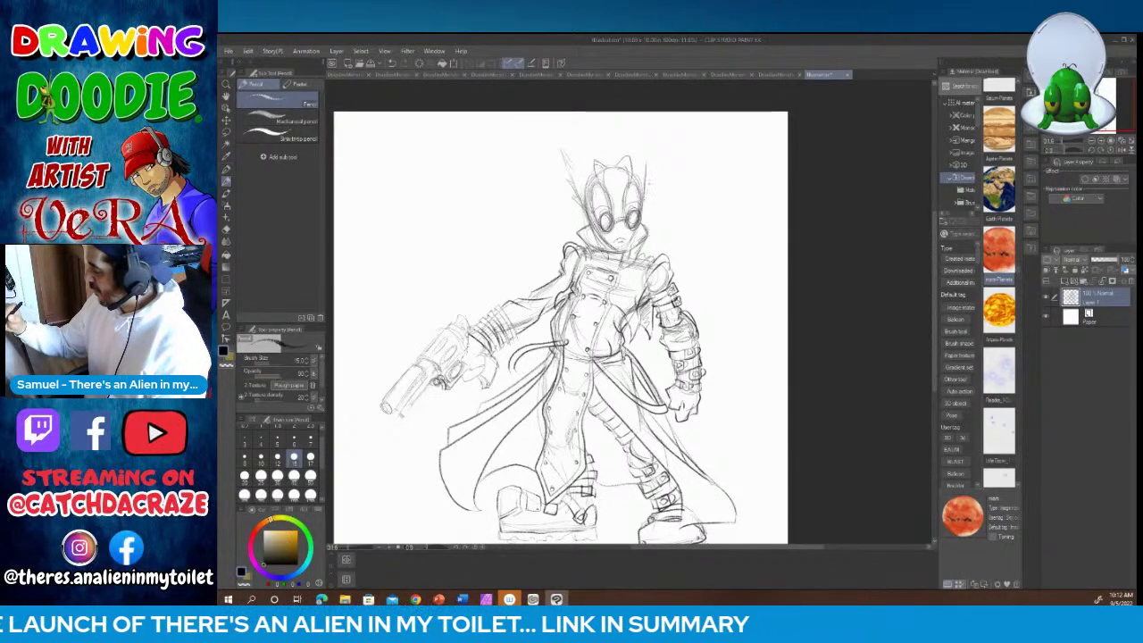
left_click_drag(647, 179, 643, 196)
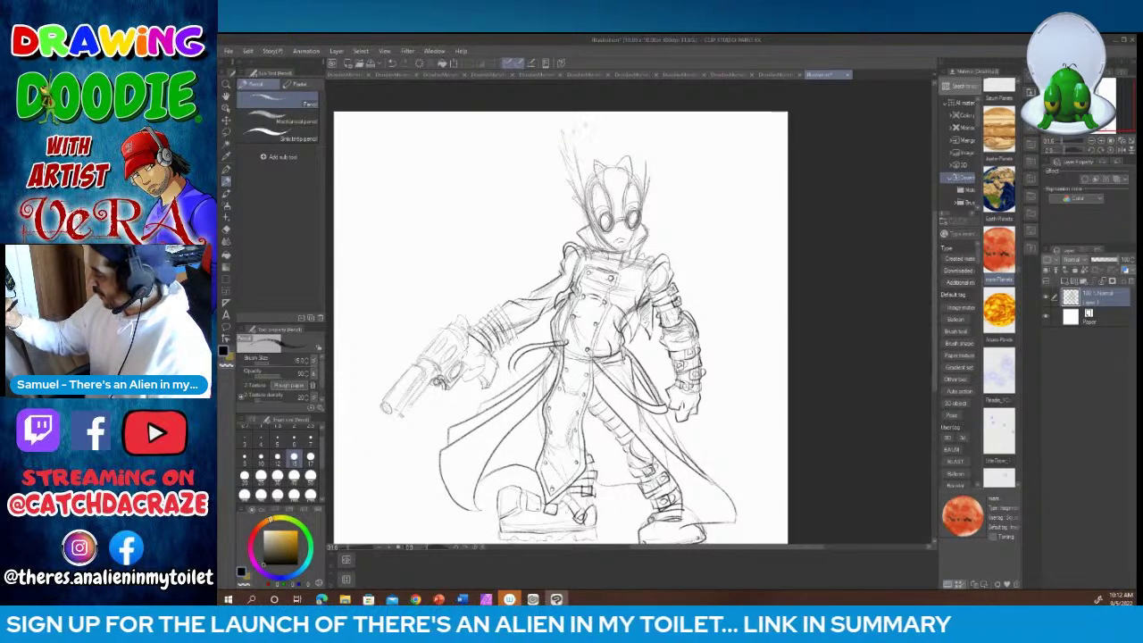
left_click_drag(623, 117, 645, 136)
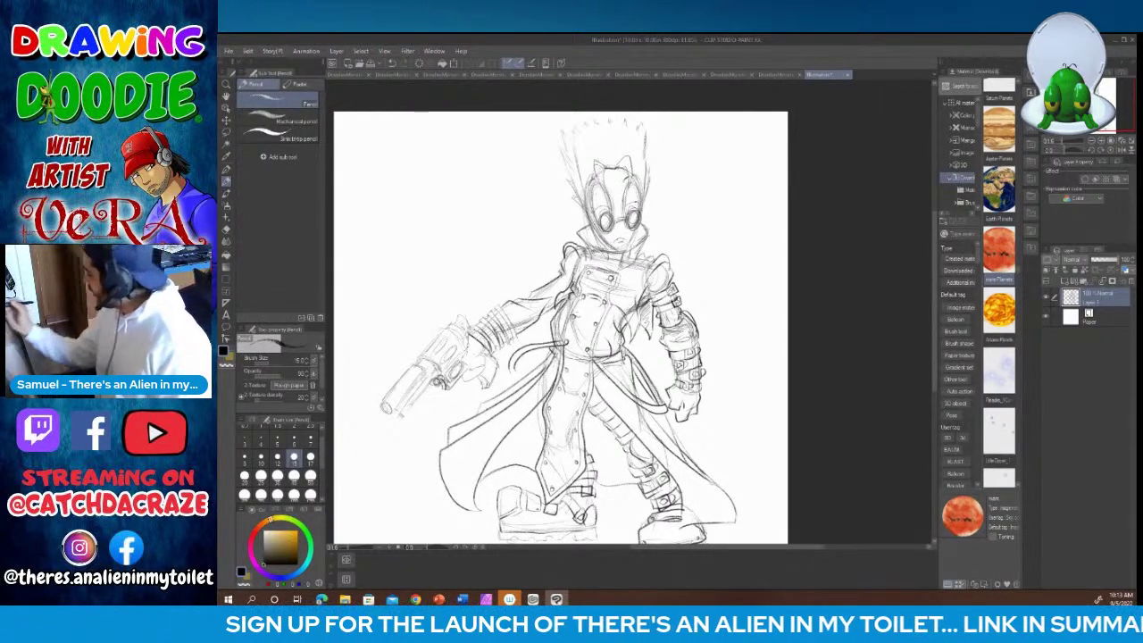
Step: Add a vector layer above the sketch, then a layer folder below it containing a new raster layer
left_click(1070, 281)
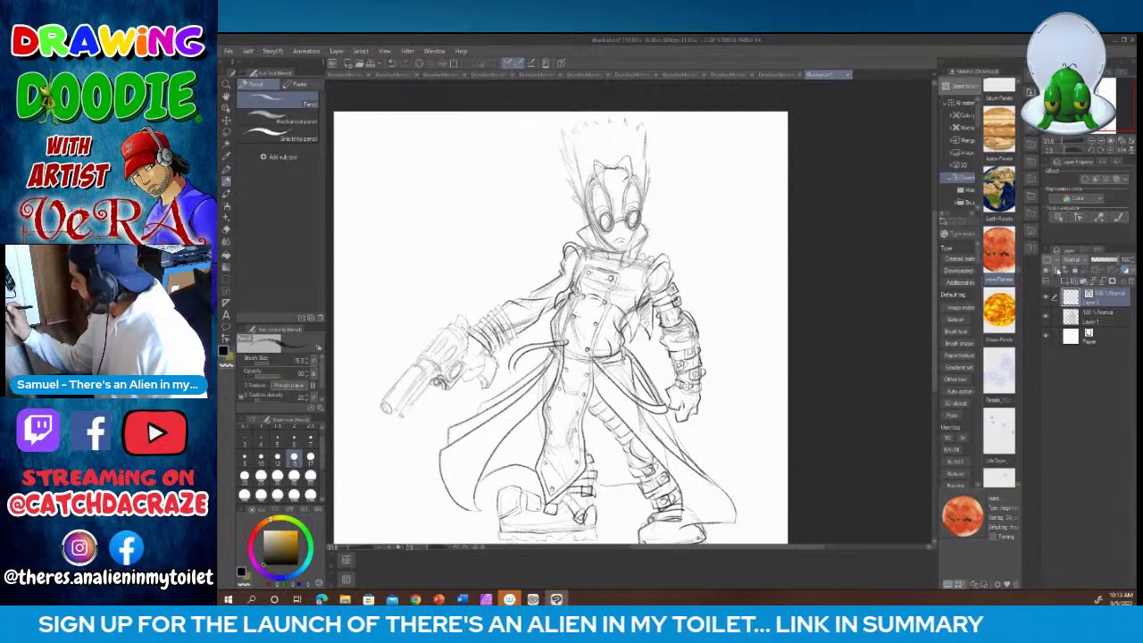
left_click(1097, 316)
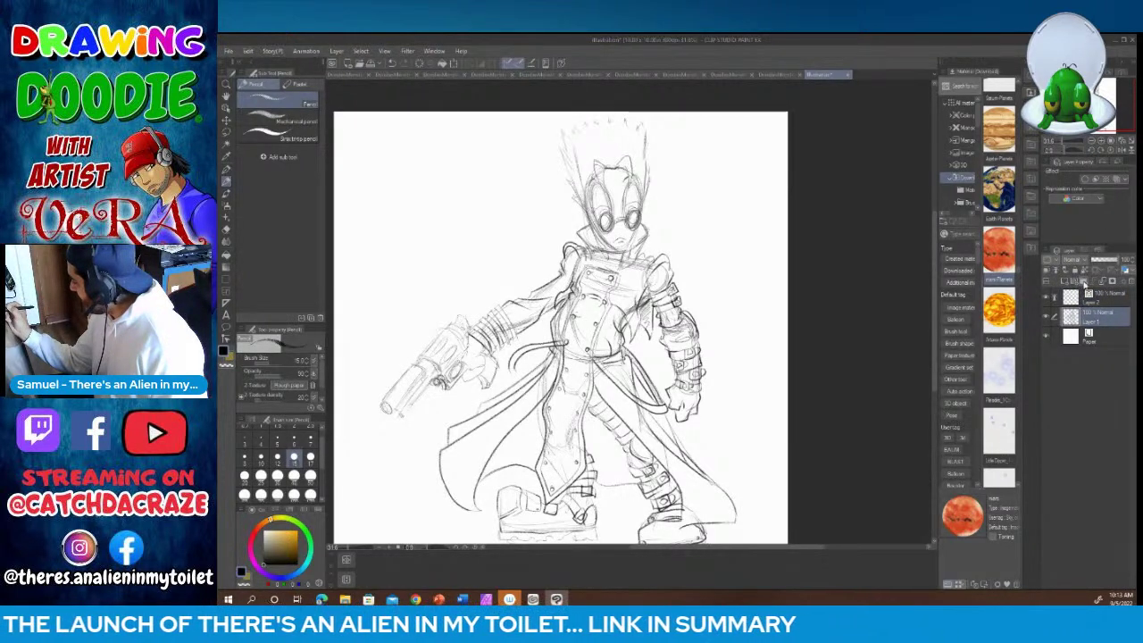
left_click(1083, 281)
left_click(1064, 281)
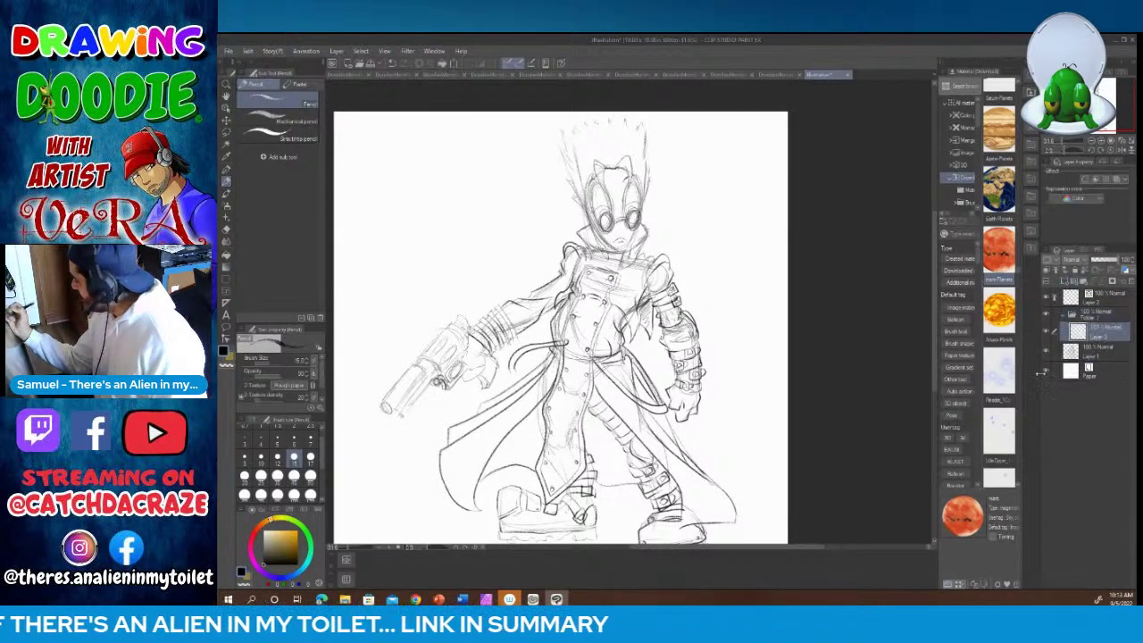
Step: Set up the G-pen at brush size 15 for inking, with the figure's upper body enlarged
left_click(226, 168)
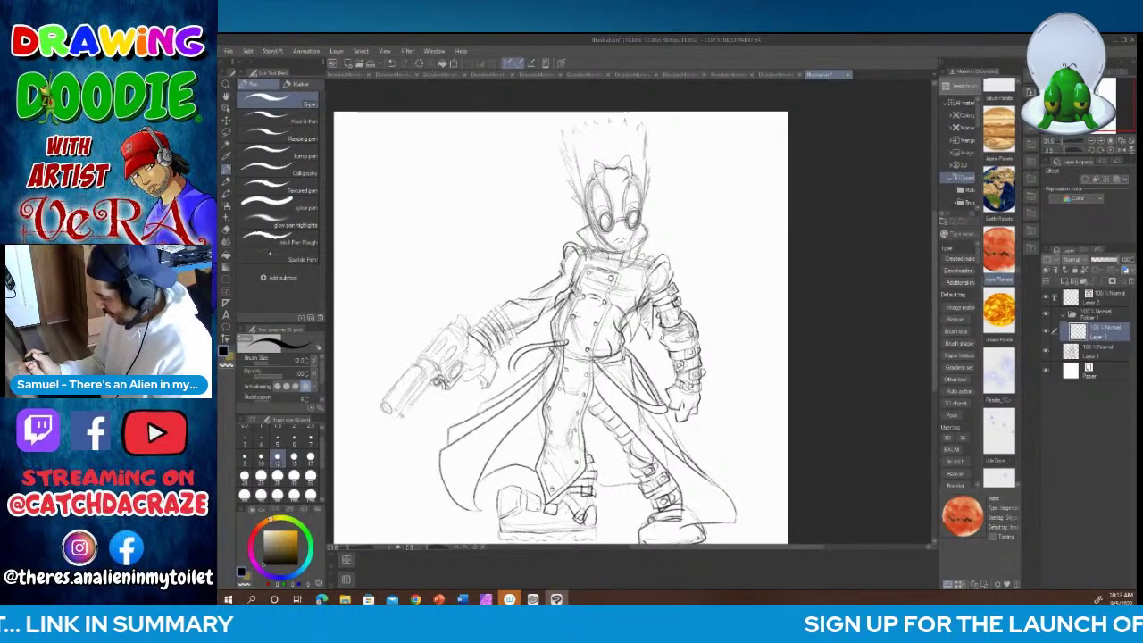
left_click(390, 546)
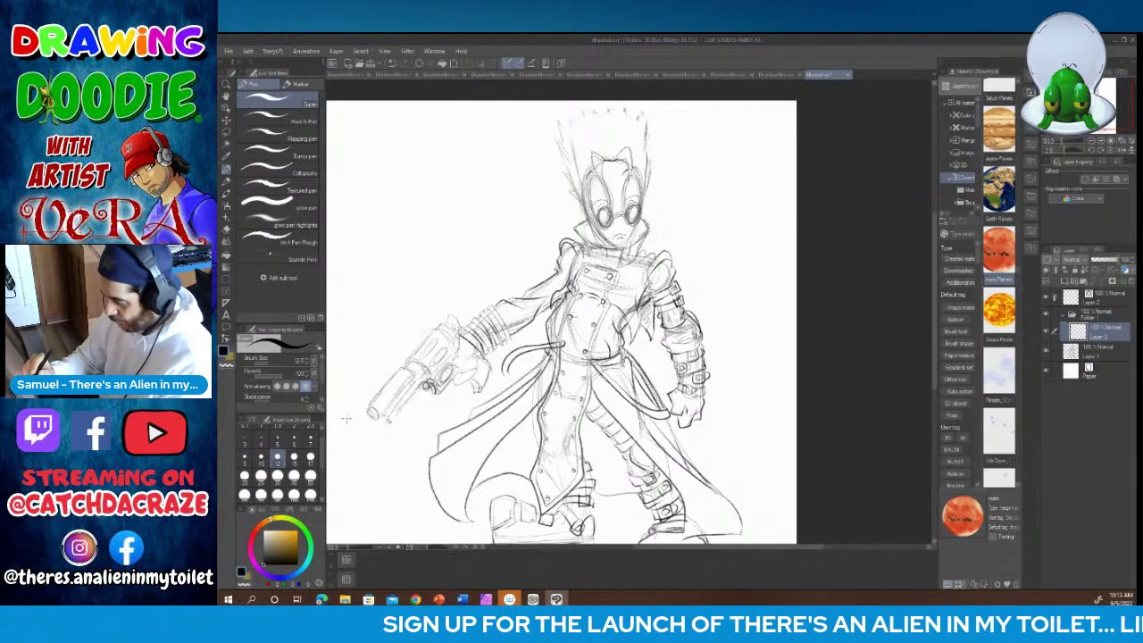
left_click(294, 456)
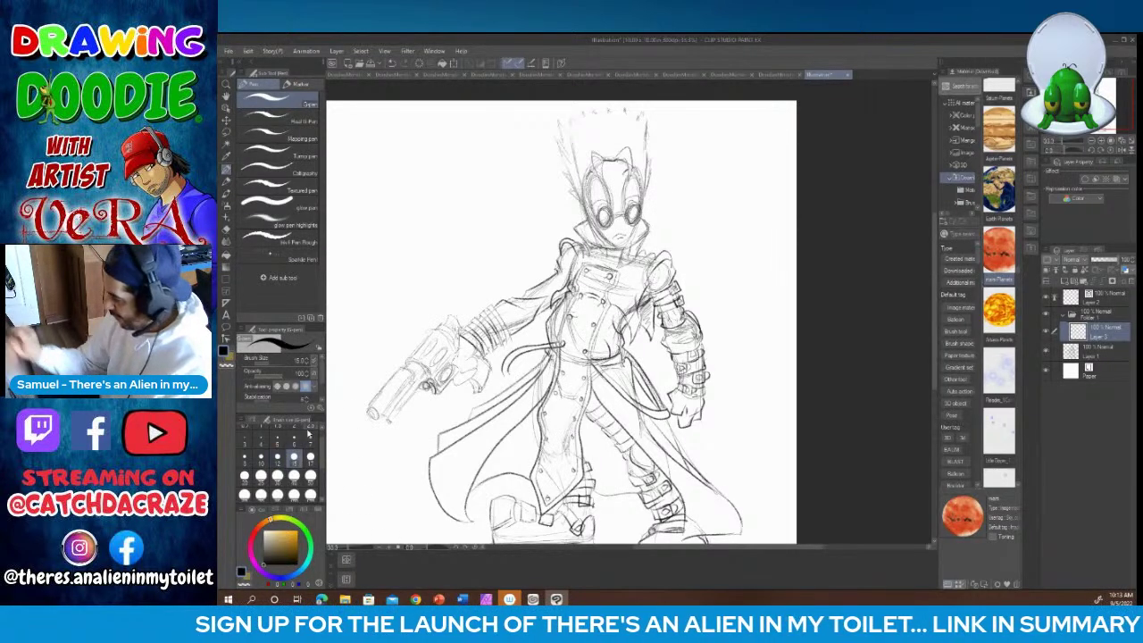
left_click(388, 546)
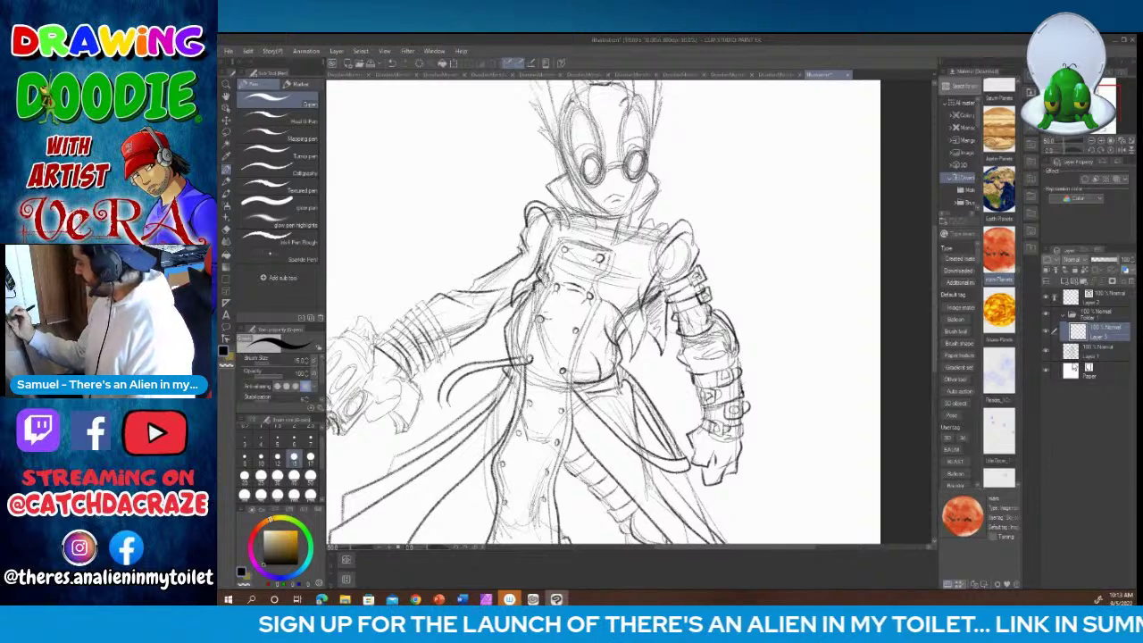
Step: Lower the opacity of the pencil sketch layer, and make the vector layer above it active for inking
left_click(1097, 295)
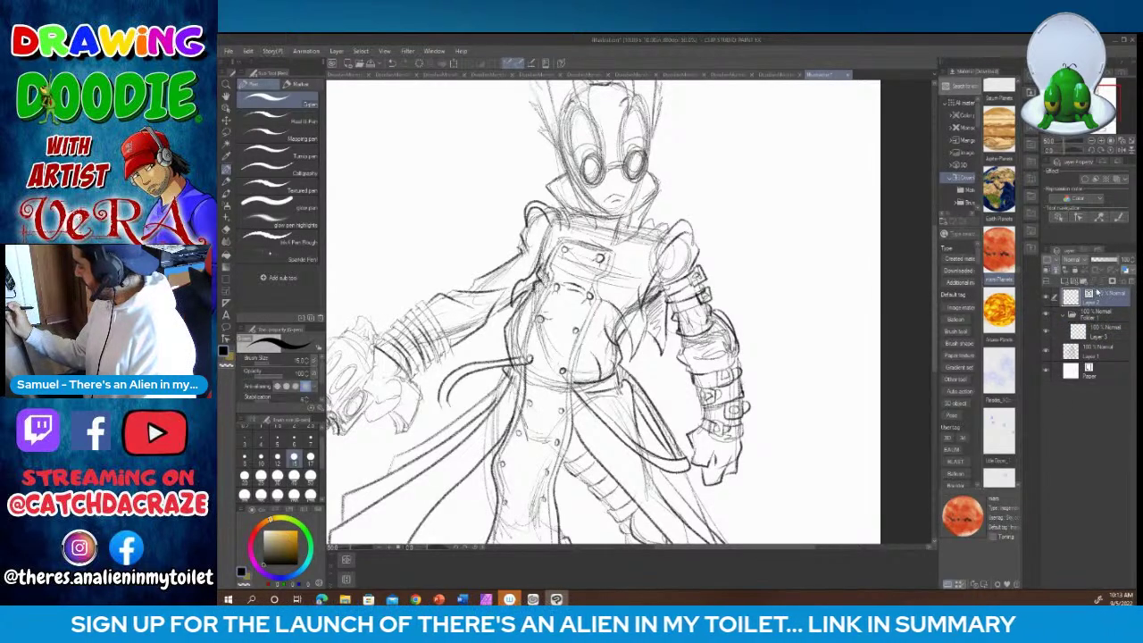
left_click(1075, 351)
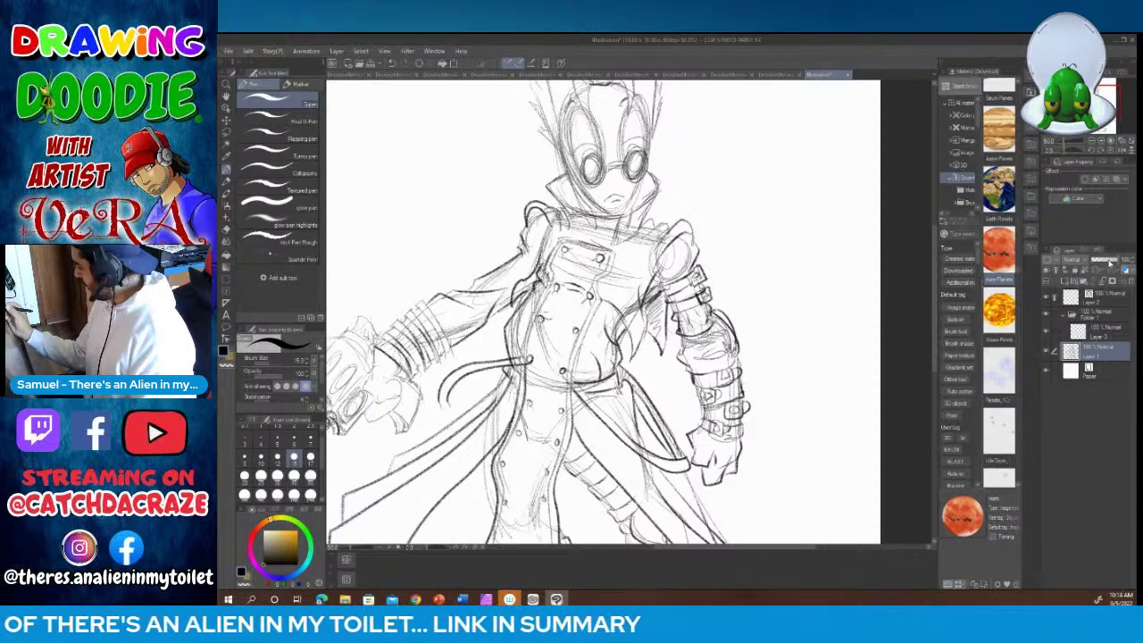
left_click(1109, 260)
left_click(1076, 300)
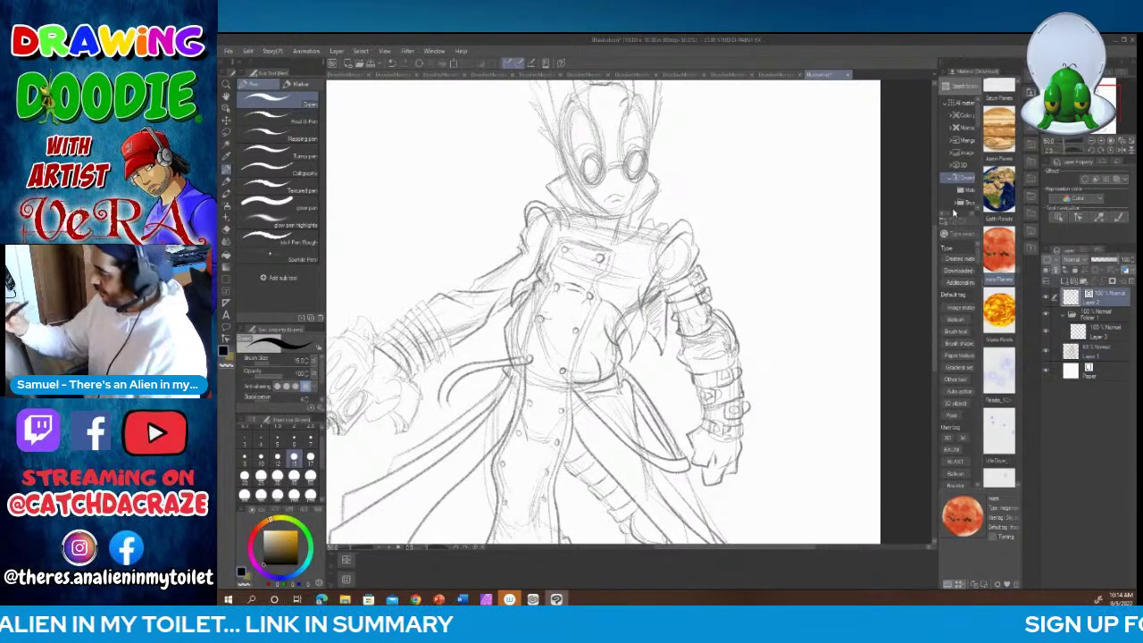
Step: Ink the round glasses with their bridge and the outer curve of the large eye on the gun-arm side
mouse_move(584, 161)
left_mouse_down()
mouse_move(581, 176)
mouse_move(594, 184)
mouse_move(606, 175)
mouse_move(597, 157)
mouse_move(584, 163)
mouse_move(625, 166)
mouse_move(633, 152)
mouse_move(645, 161)
mouse_move(639, 181)
mouse_move(620, 166)
mouse_move(633, 156)
mouse_move(638, 175)
mouse_move(587, 167)
mouse_move(587, 180)
left_mouse_up()
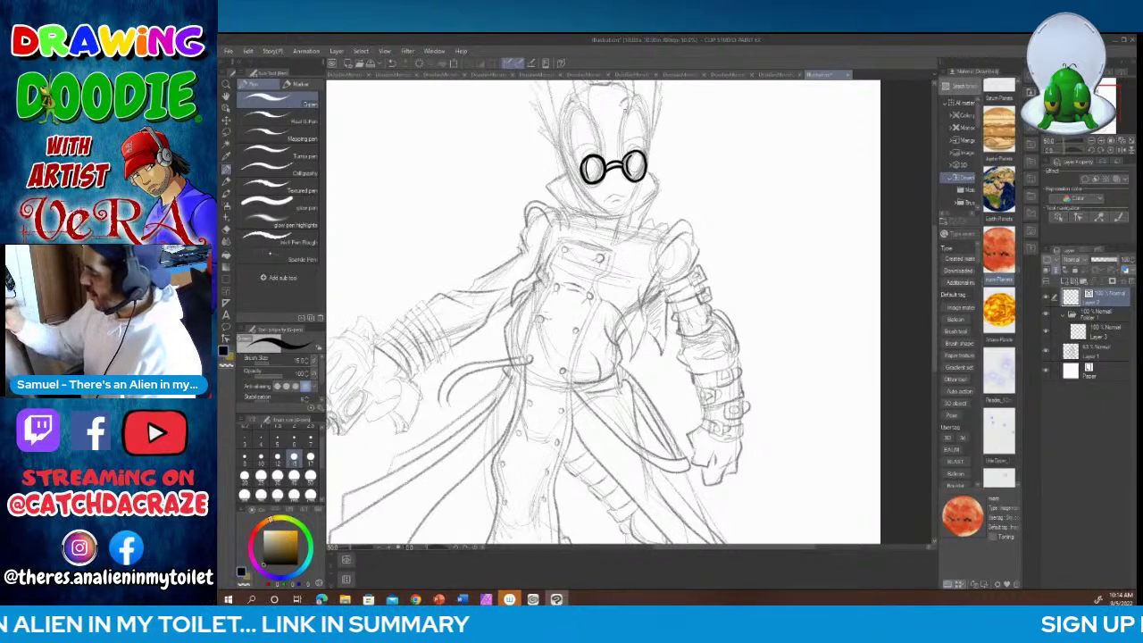
mouse_move(572, 109)
left_mouse_down()
mouse_move(565, 138)
mouse_move(583, 175)
left_mouse_up()
mouse_move(571, 112)
left_mouse_down()
mouse_move(578, 101)
mouse_move(585, 110)
left_mouse_up()
Step: Ink the pointed forehead tufts, the remaining eye outlines behind the glasses, the frowning mouth and the tapered jaw
left_click_drag(934, 299, 934, 282)
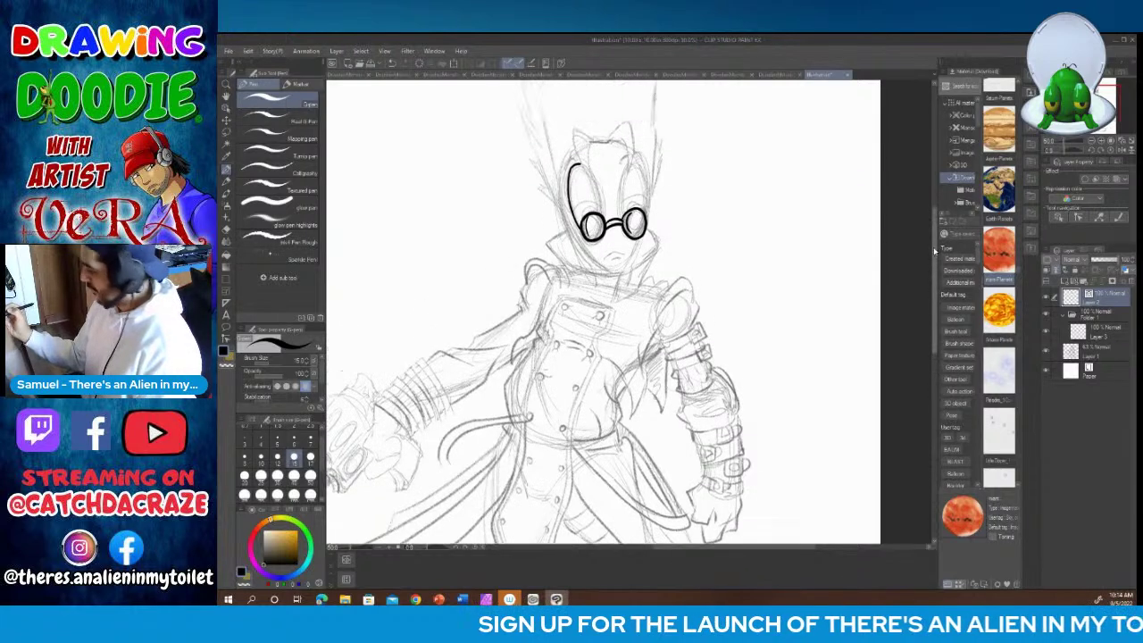
mouse_move(587, 134)
left_mouse_down()
mouse_move(574, 126)
mouse_move(593, 183)
mouse_move(589, 138)
mouse_move(632, 130)
mouse_move(625, 177)
mouse_move(604, 129)
left_mouse_up()
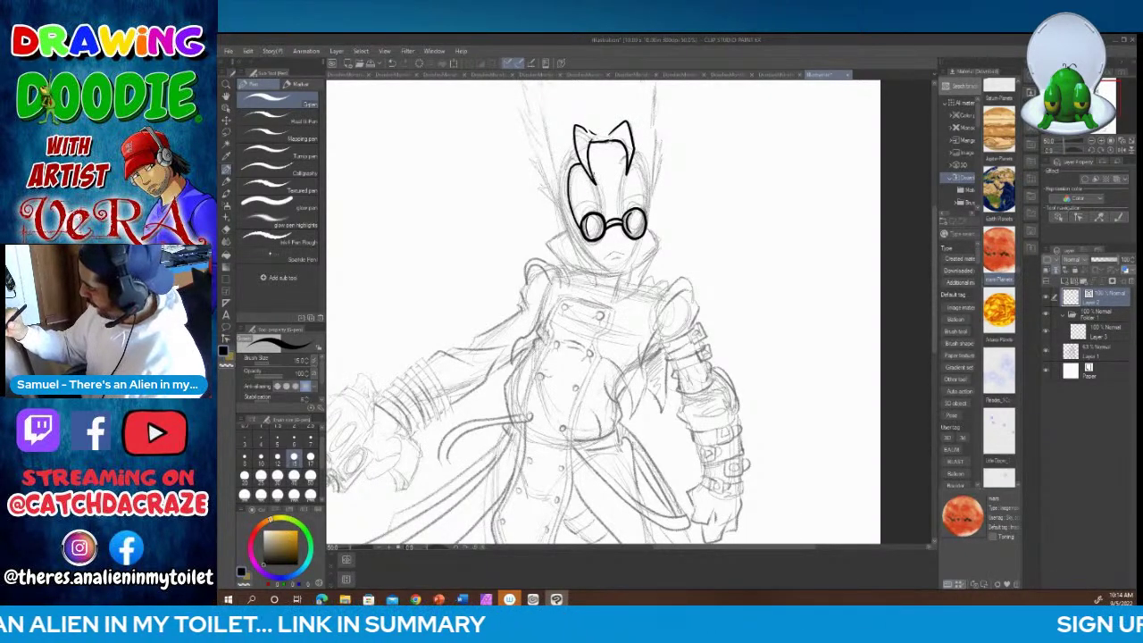
mouse_move(593, 176)
left_mouse_down()
mouse_move(604, 216)
mouse_move(595, 200)
mouse_move(606, 204)
mouse_move(583, 218)
mouse_move(590, 206)
mouse_move(602, 212)
left_mouse_up()
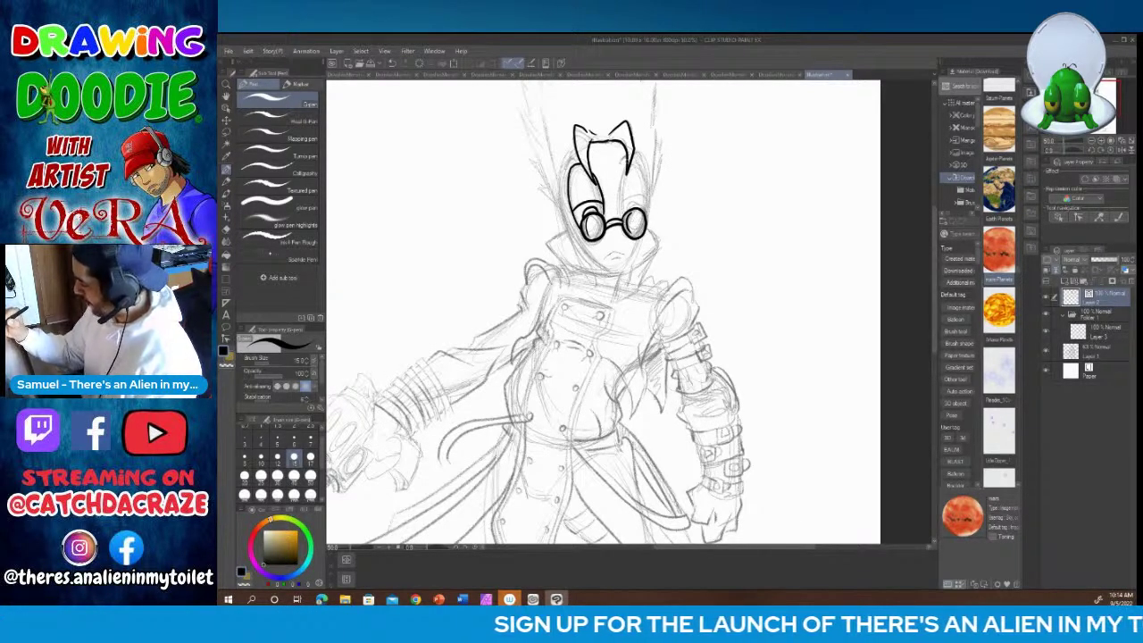
mouse_move(628, 157)
left_mouse_down()
mouse_move(620, 222)
mouse_move(630, 164)
mouse_move(649, 174)
mouse_move(645, 222)
mouse_move(638, 194)
mouse_move(651, 198)
mouse_move(647, 209)
left_mouse_up()
left_click_drag(602, 257, 631, 259)
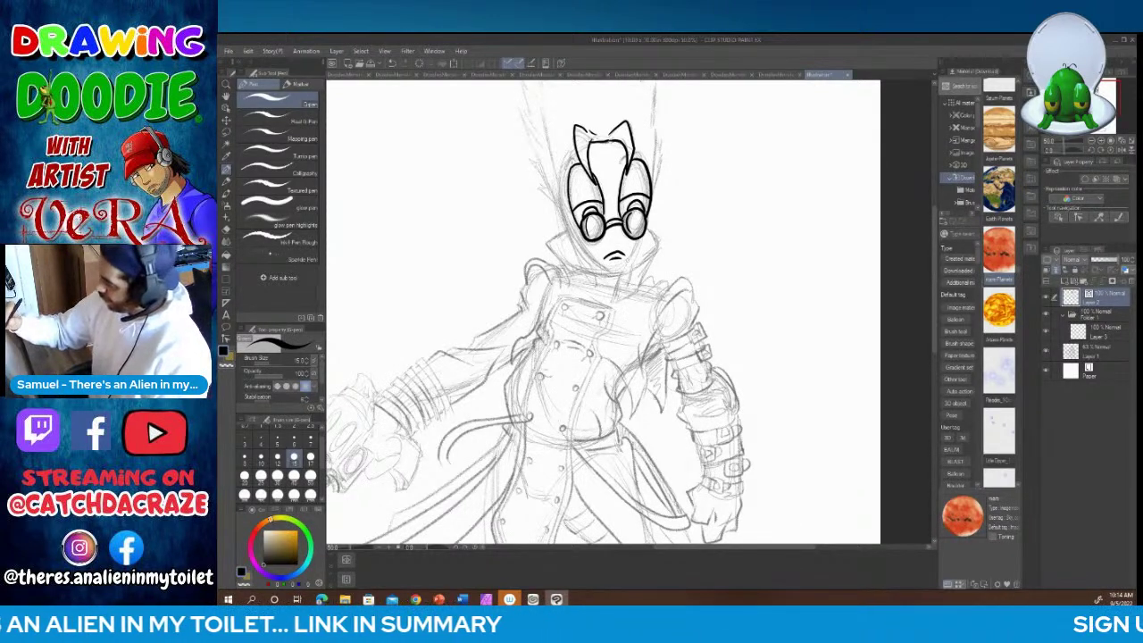
mouse_move(559, 200)
left_mouse_down()
mouse_move(609, 271)
mouse_move(641, 236)
left_mouse_up()
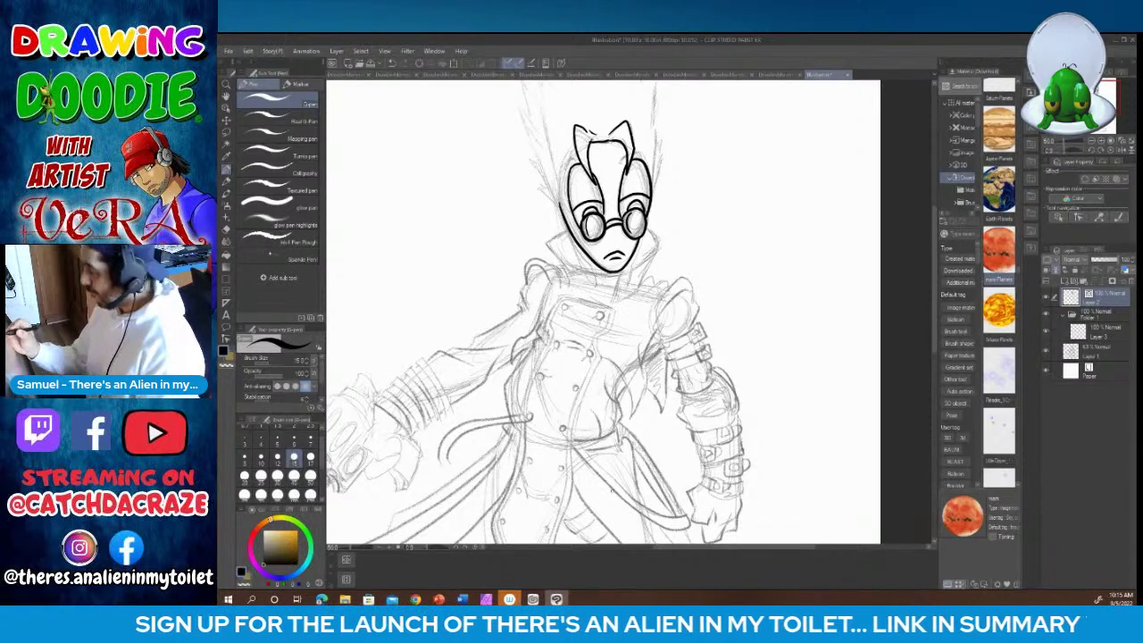
Step: Ink the flared coat collar with pointed corners on both sides and a curved edge under the chin
mouse_move(568, 230)
left_mouse_down()
mouse_move(545, 246)
mouse_move(552, 257)
left_mouse_up()
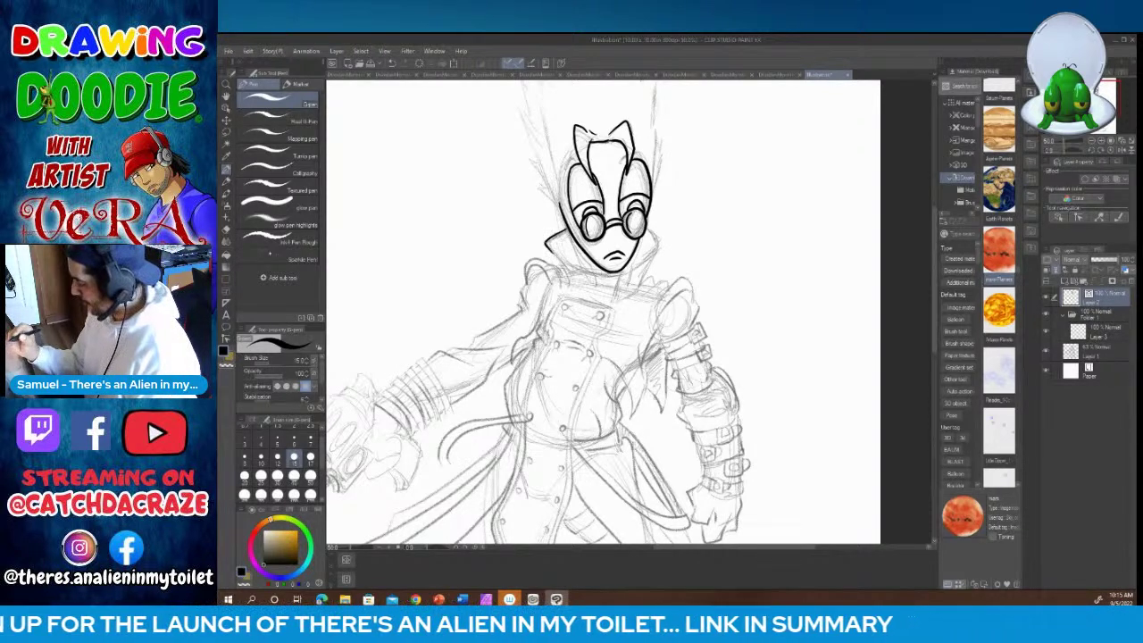
left_click_drag(647, 227, 652, 262)
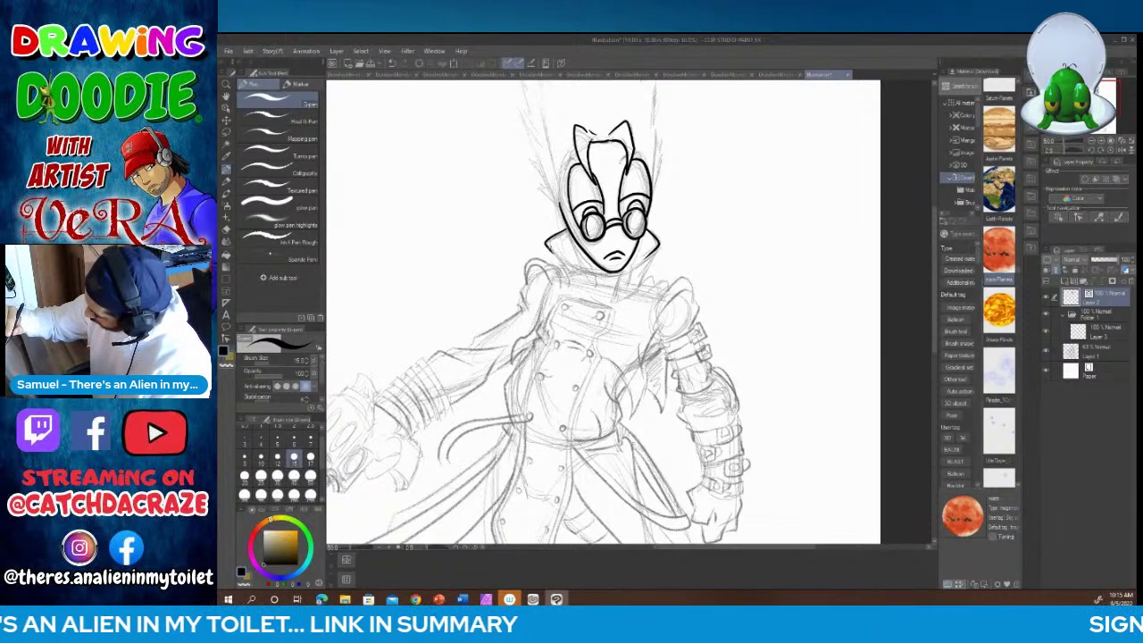
mouse_move(547, 245)
left_mouse_down()
mouse_move(607, 278)
mouse_move(665, 243)
left_mouse_up()
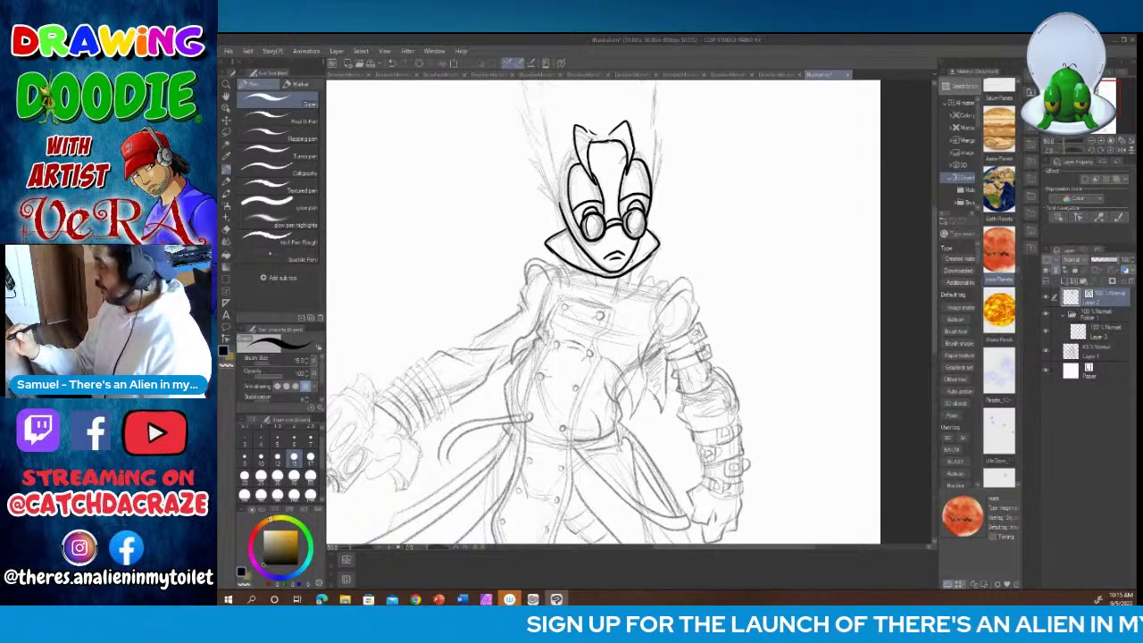
left_click_drag(618, 276, 611, 310)
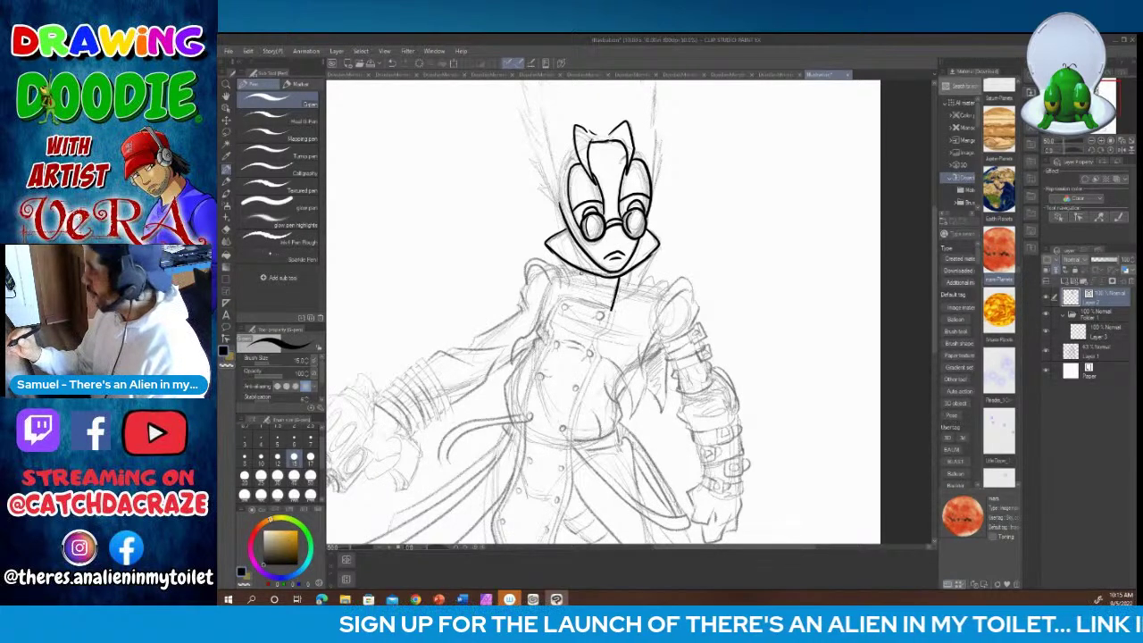
mouse_move(586, 270)
left_mouse_down()
mouse_move(581, 296)
mouse_move(606, 284)
mouse_move(587, 275)
mouse_move(602, 309)
left_mouse_up()
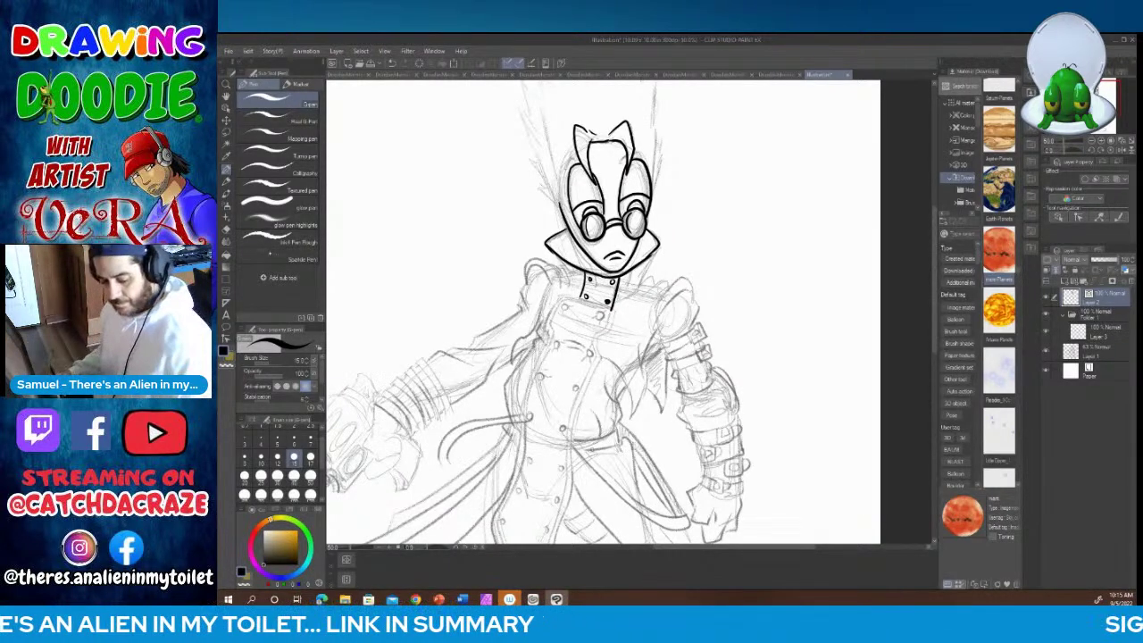
key("ctrl+z")
key("ctrl+z")
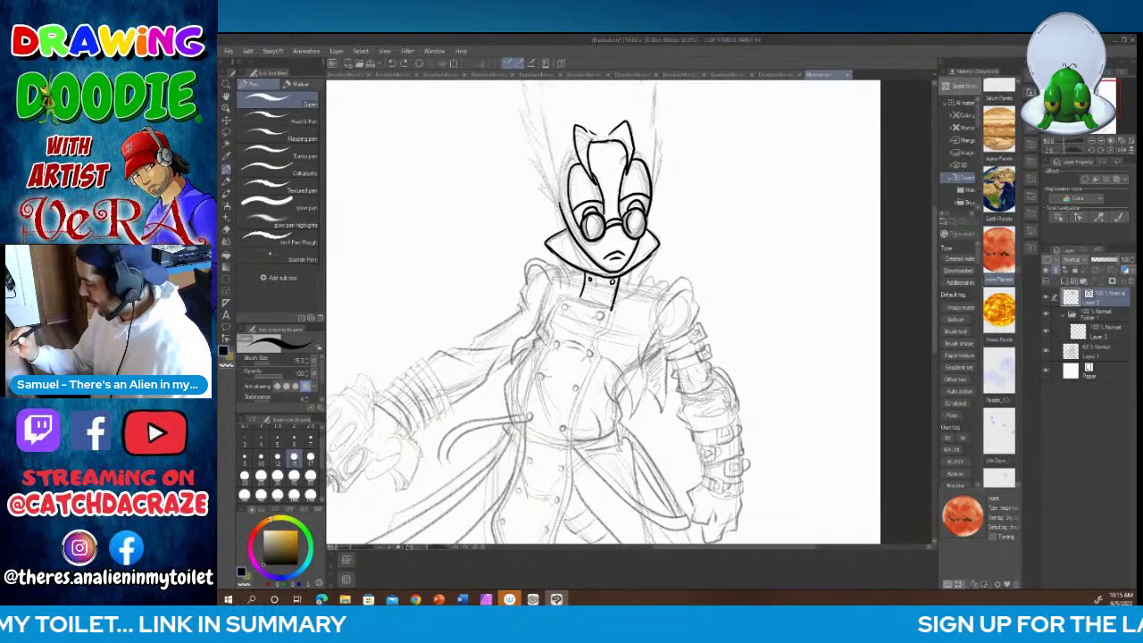
key("ctrl+z")
key("ctrl+z")
key("ctrl+z")
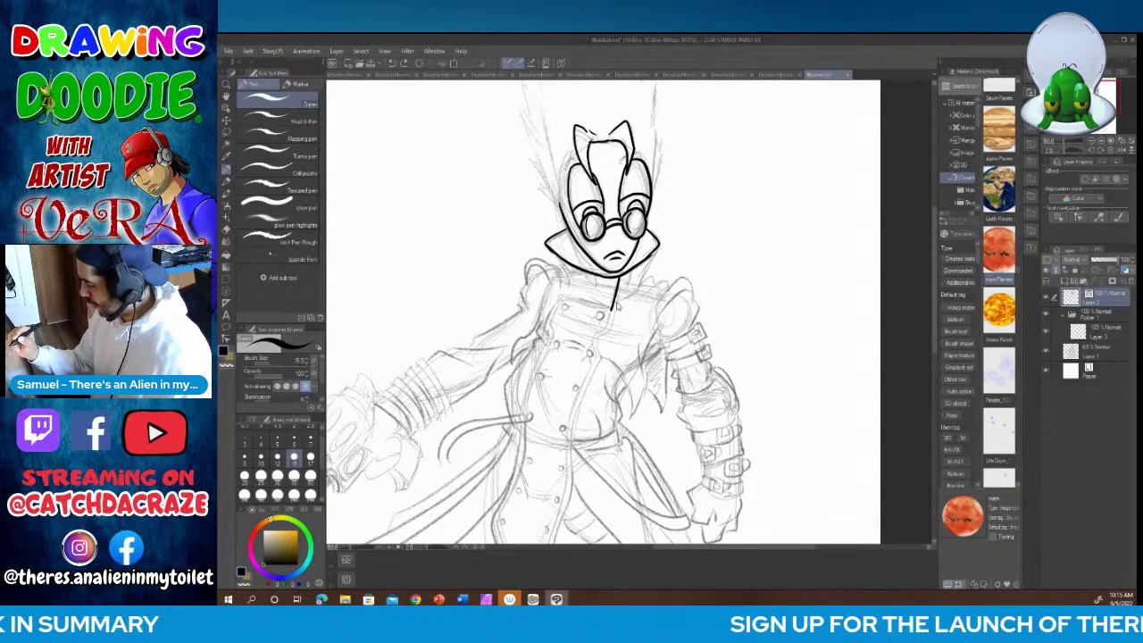
key("ctrl+z")
Step: Ink the neck flap below the chin with two slanted side lines and four small studs
left_click_drag(618, 275, 609, 309)
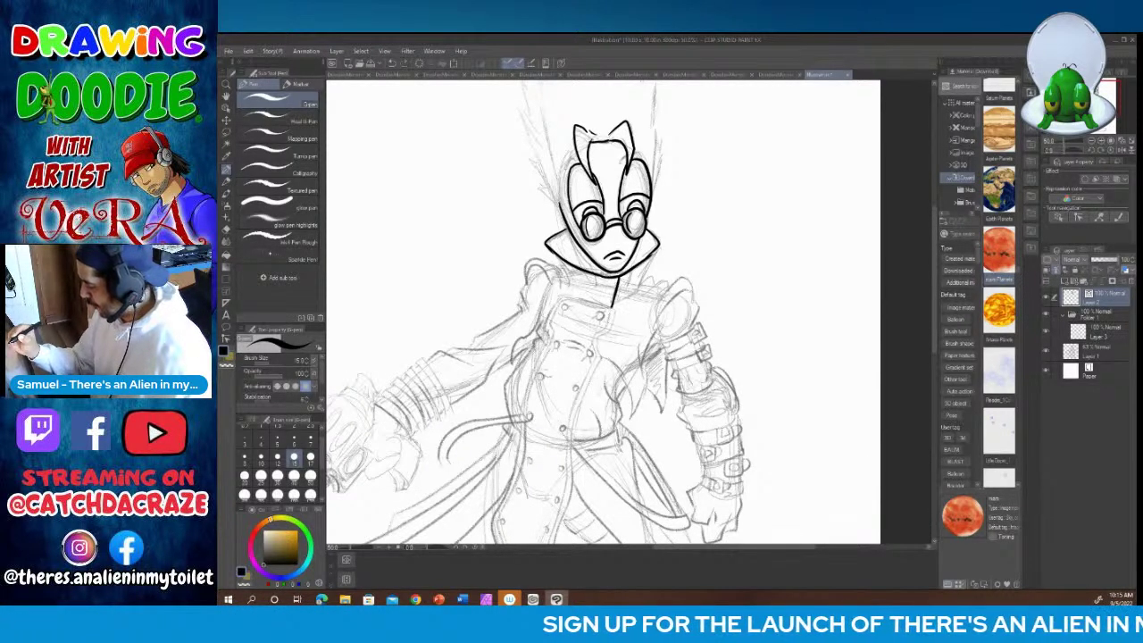
left_click_drag(586, 270, 577, 301)
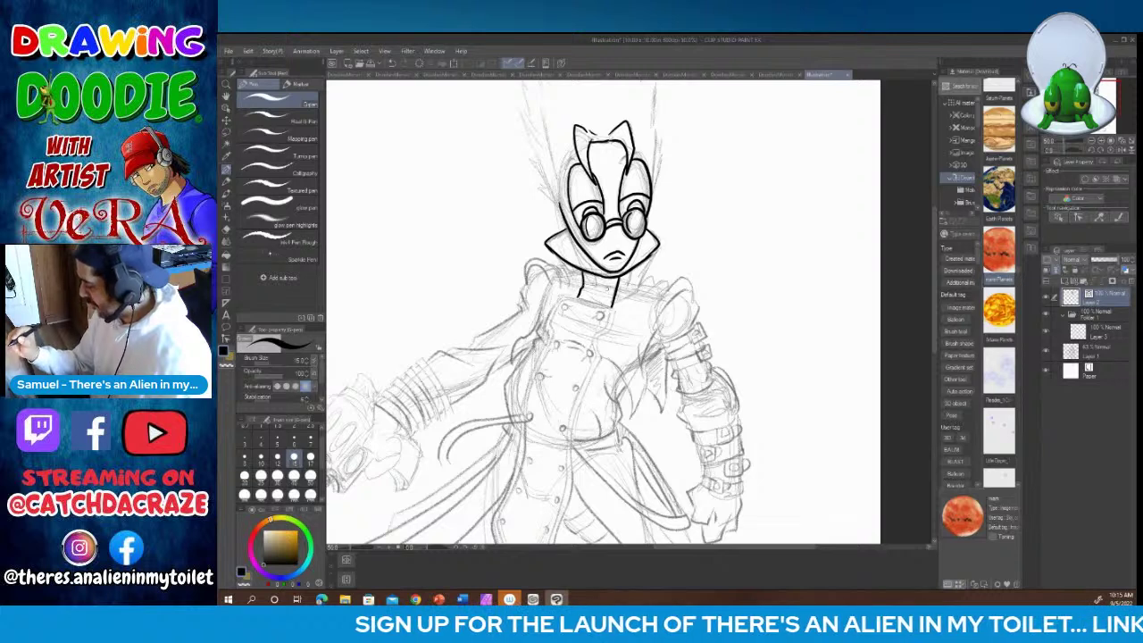
left_click(608, 304)
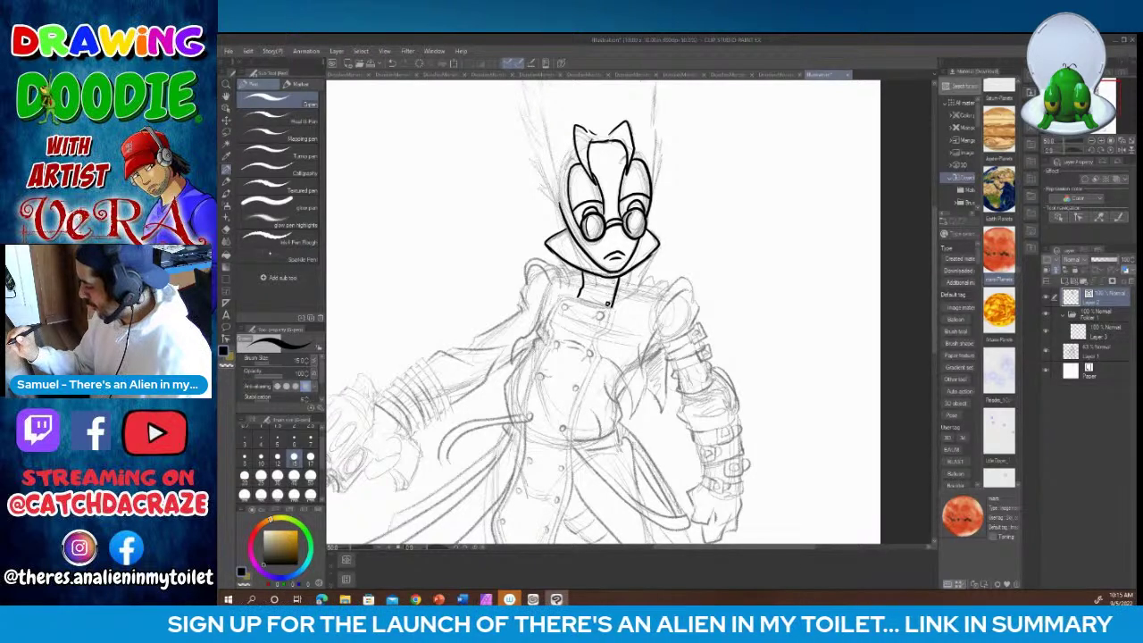
left_click(614, 283)
mouse_move(614, 282)
left_mouse_down()
mouse_move(587, 277)
mouse_move(580, 303)
left_mouse_up()
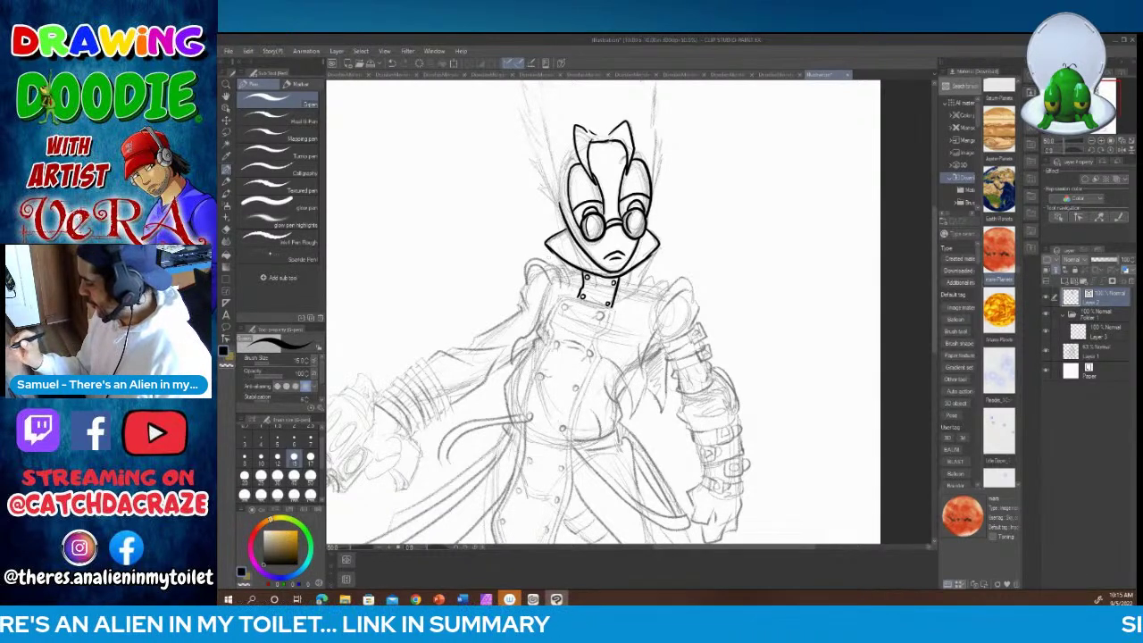
Step: Ink the collar's inner edges beside the face and its outer sides running down toward the shoulders
mouse_move(568, 232)
left_mouse_down()
mouse_move(553, 242)
mouse_move(566, 258)
mouse_move(612, 274)
mouse_move(649, 252)
mouse_move(648, 231)
left_mouse_up()
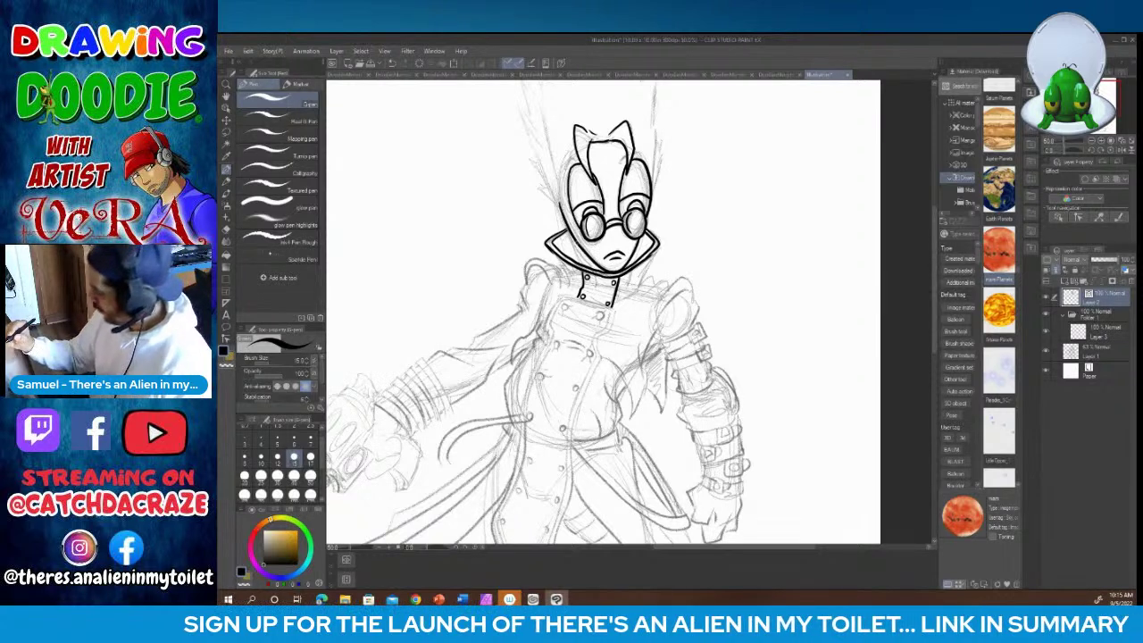
left_click_drag(579, 247, 584, 265)
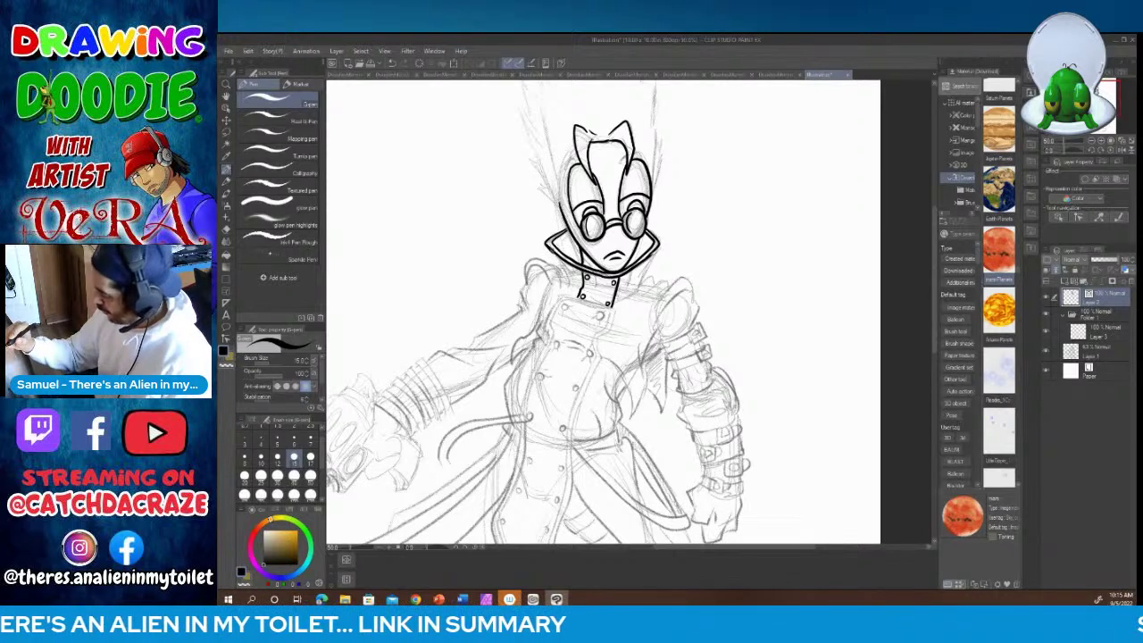
left_click_drag(553, 251, 574, 287)
left_click_drag(658, 247, 636, 289)
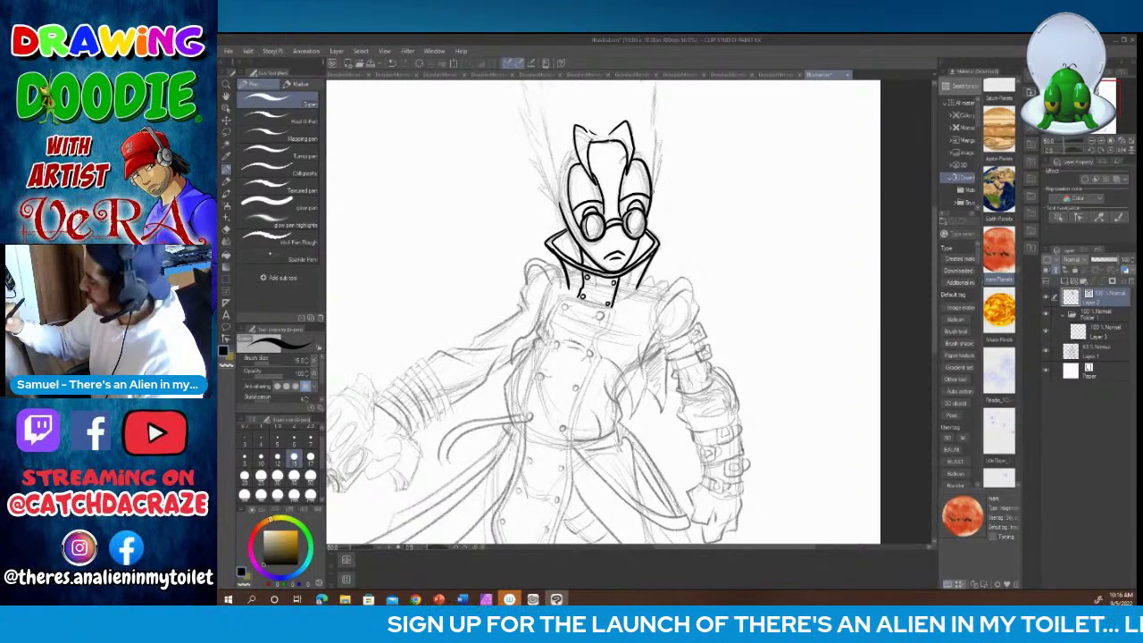
Step: Ink the jagged upright hair edges on both sides of the head and the curved head outline around the eyes
left_click_drag(657, 170, 657, 131)
mouse_move(536, 177)
left_mouse_down()
mouse_move(561, 213)
mouse_move(543, 170)
left_mouse_up()
left_click_drag(520, 108, 533, 143)
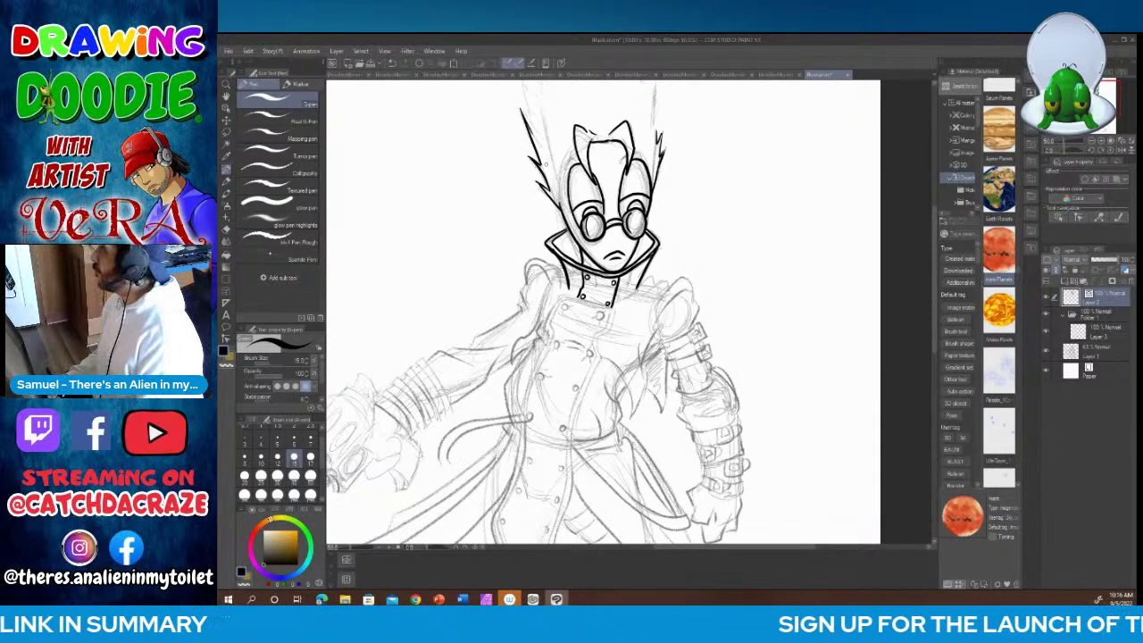
left_click_drag(934, 259, 934, 229)
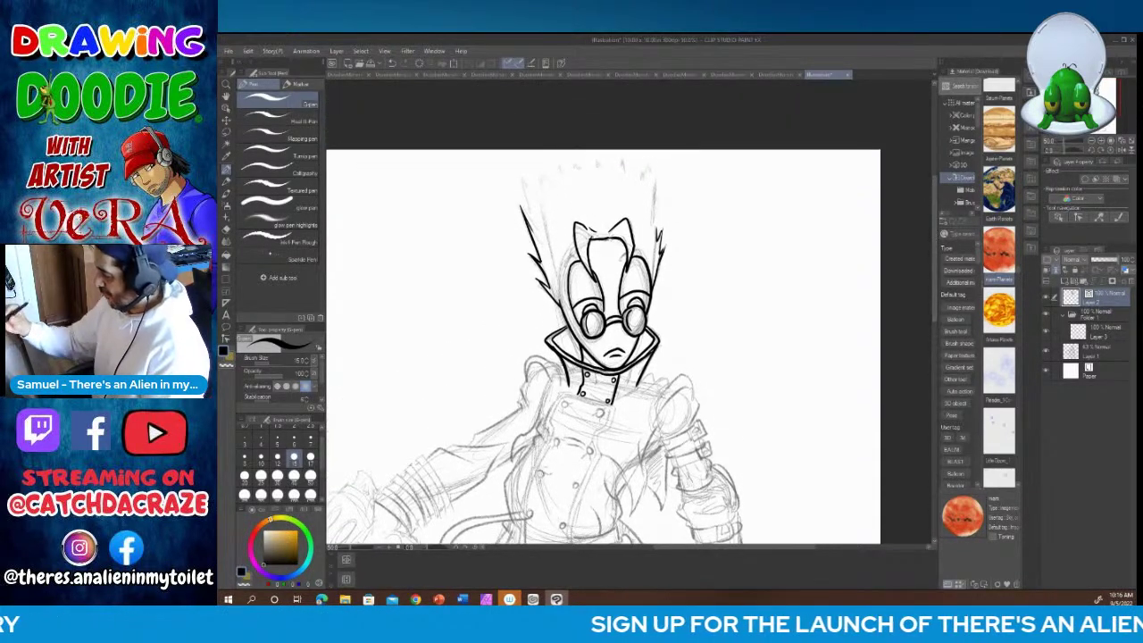
left_click_drag(657, 233, 652, 201)
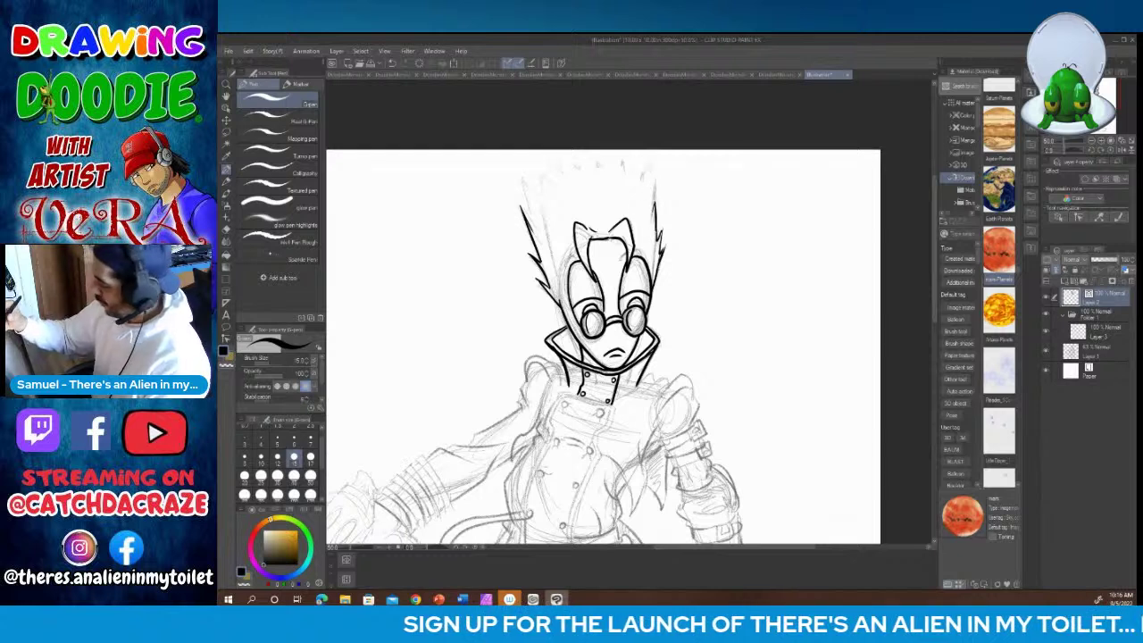
mouse_move(521, 190)
left_mouse_down()
mouse_move(531, 222)
mouse_move(531, 191)
mouse_move(529, 204)
left_mouse_up()
left_click_drag(539, 199, 545, 203)
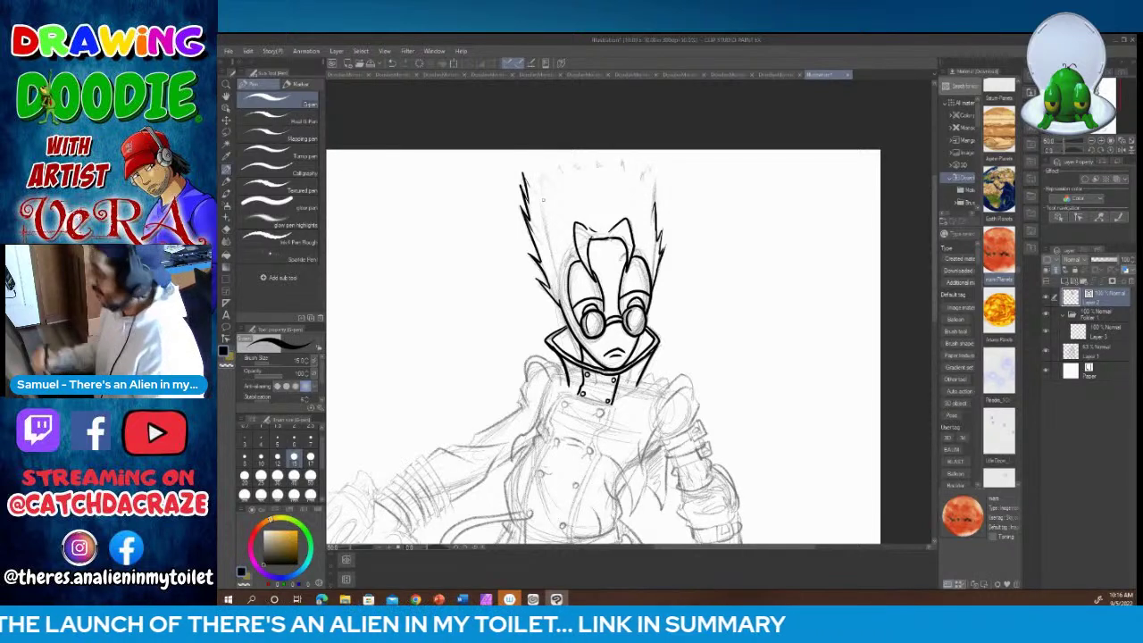
mouse_move(561, 302)
left_mouse_down()
mouse_move(579, 248)
mouse_move(646, 254)
left_mouse_up()
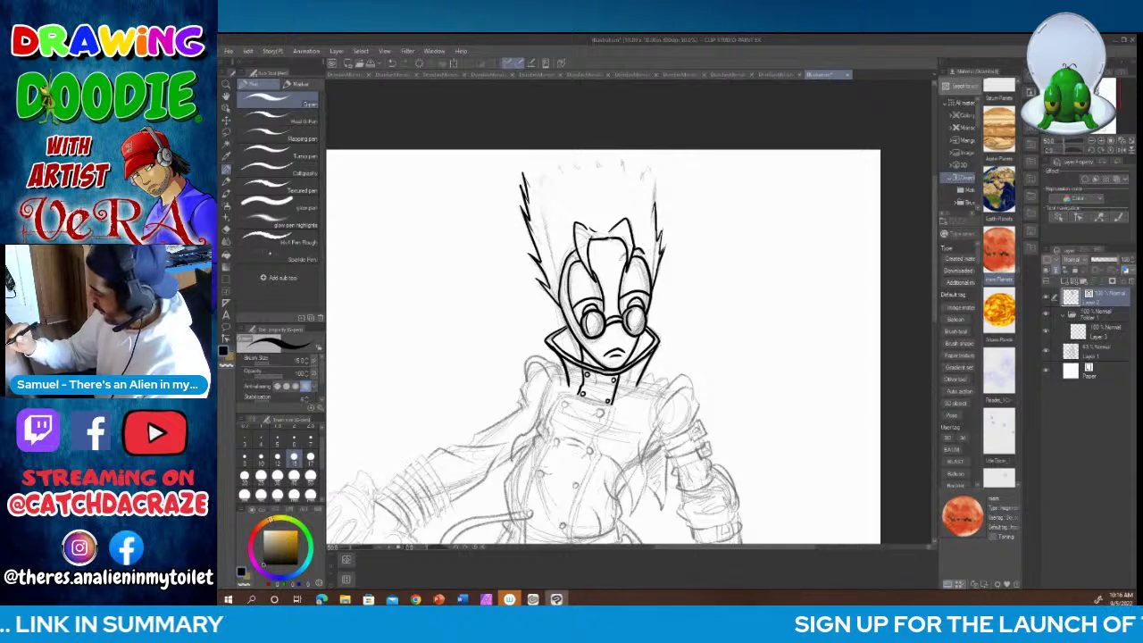
left_click_drag(577, 253, 564, 276)
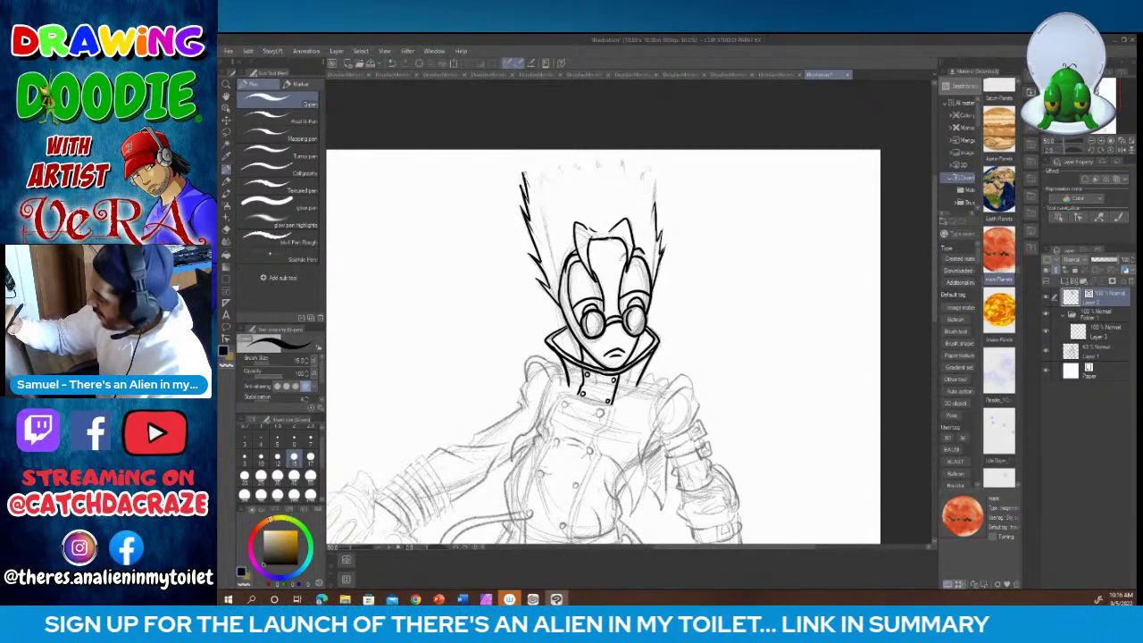
Step: Ink the row of jagged hair tips across the top, joining the hair edges on both sides
left_click_drag(524, 173, 540, 187)
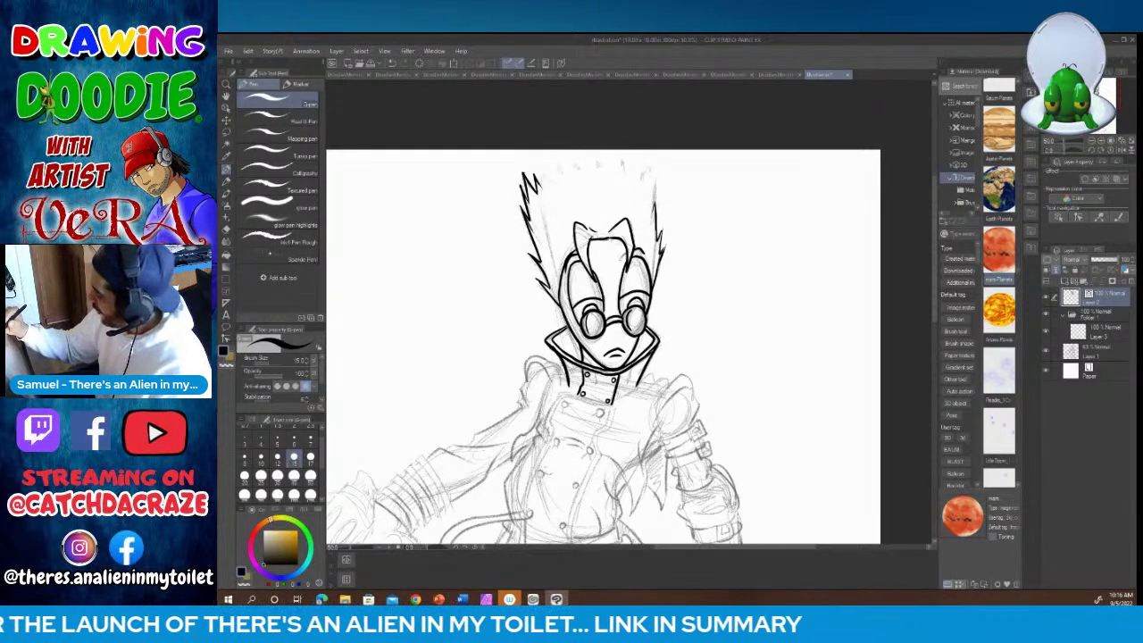
left_click_drag(655, 200, 648, 214)
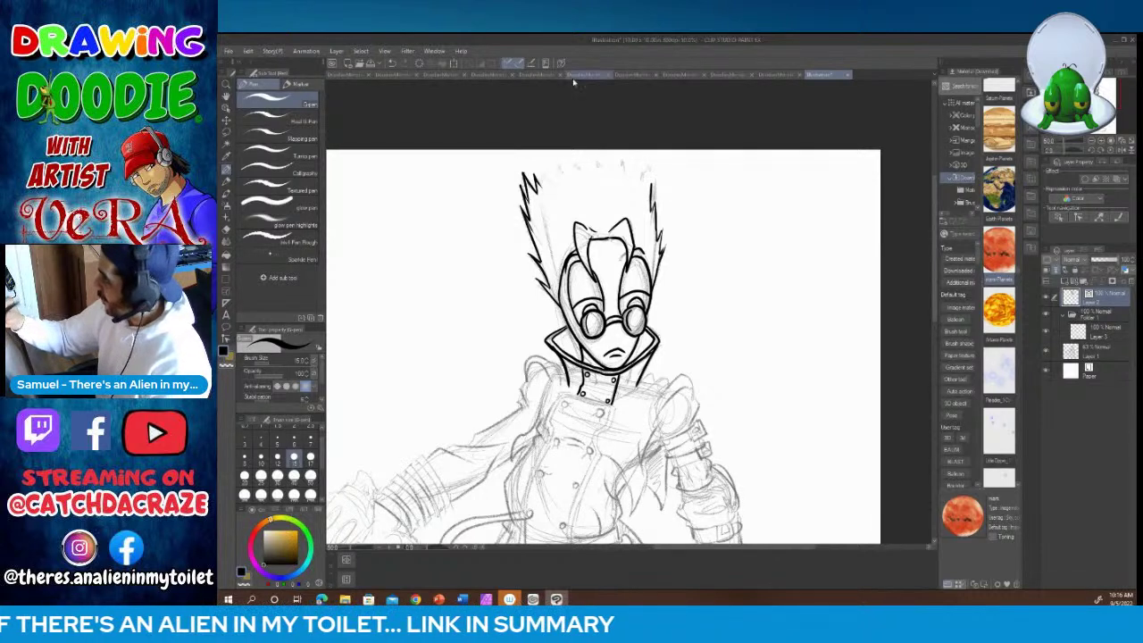
left_click_drag(540, 185, 540, 160)
mouse_move(540, 160)
left_mouse_down()
mouse_move(546, 172)
mouse_move(569, 159)
mouse_move(577, 172)
mouse_move(587, 157)
left_mouse_up()
left_click_drag(587, 157, 595, 167)
mouse_move(588, 166)
left_mouse_down()
mouse_move(604, 152)
mouse_move(611, 164)
left_mouse_up()
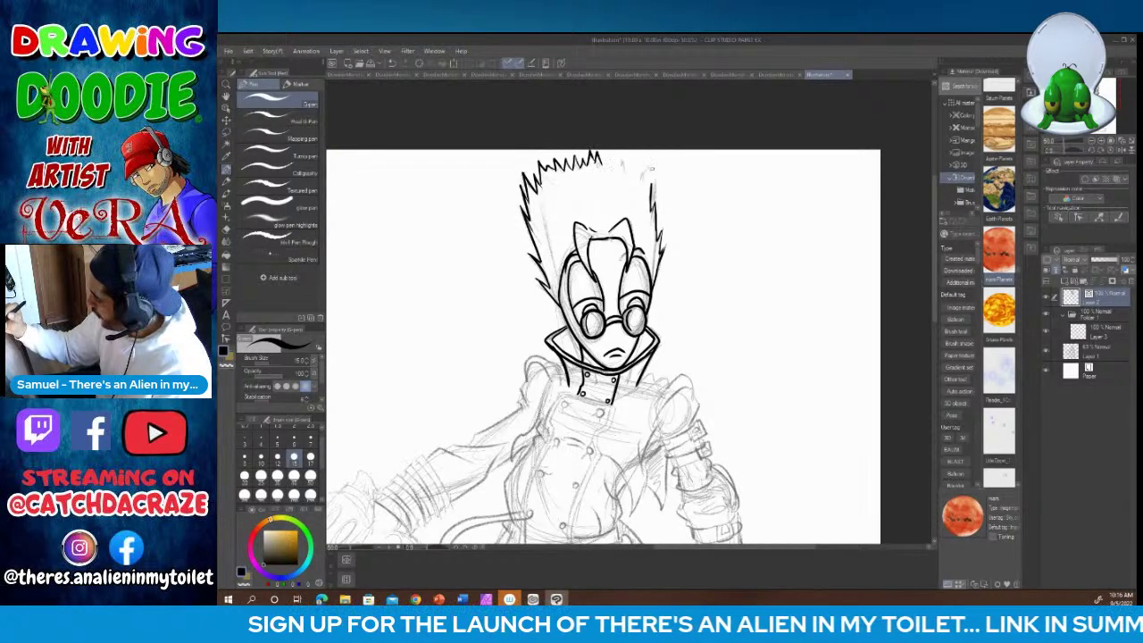
mouse_move(652, 195)
left_mouse_down()
mouse_move(655, 164)
mouse_move(642, 162)
mouse_move(641, 176)
mouse_move(631, 155)
mouse_move(601, 154)
mouse_move(614, 153)
left_mouse_up()
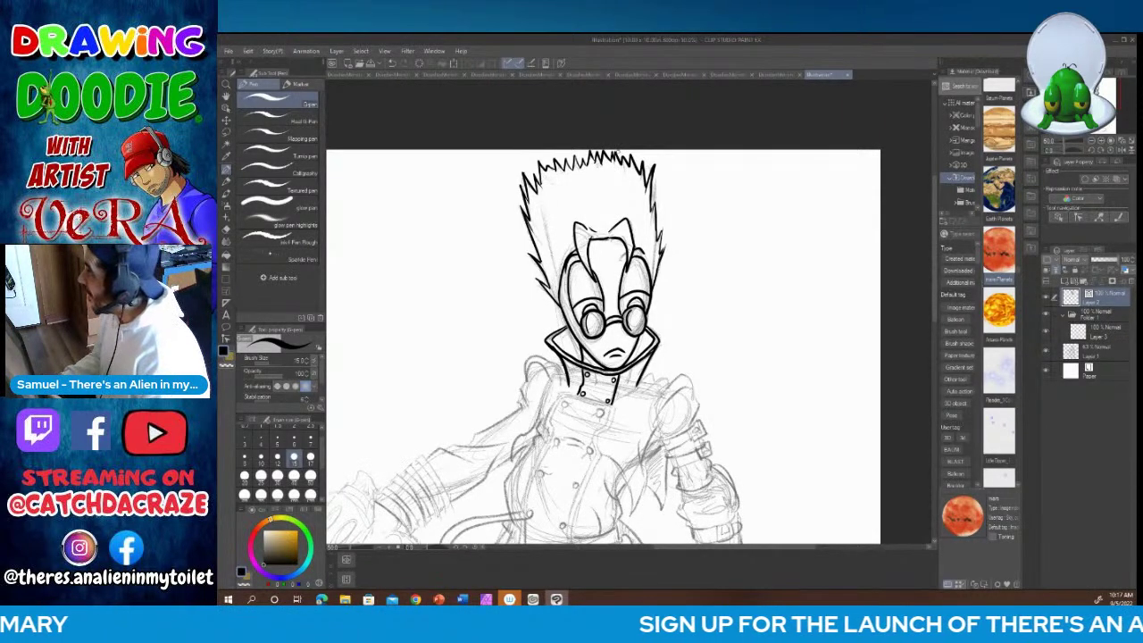
Step: Ink long tapered strand lines inside the upright hair, fanning out from the forehead and along both hair edges
left_click_drag(613, 227, 609, 237)
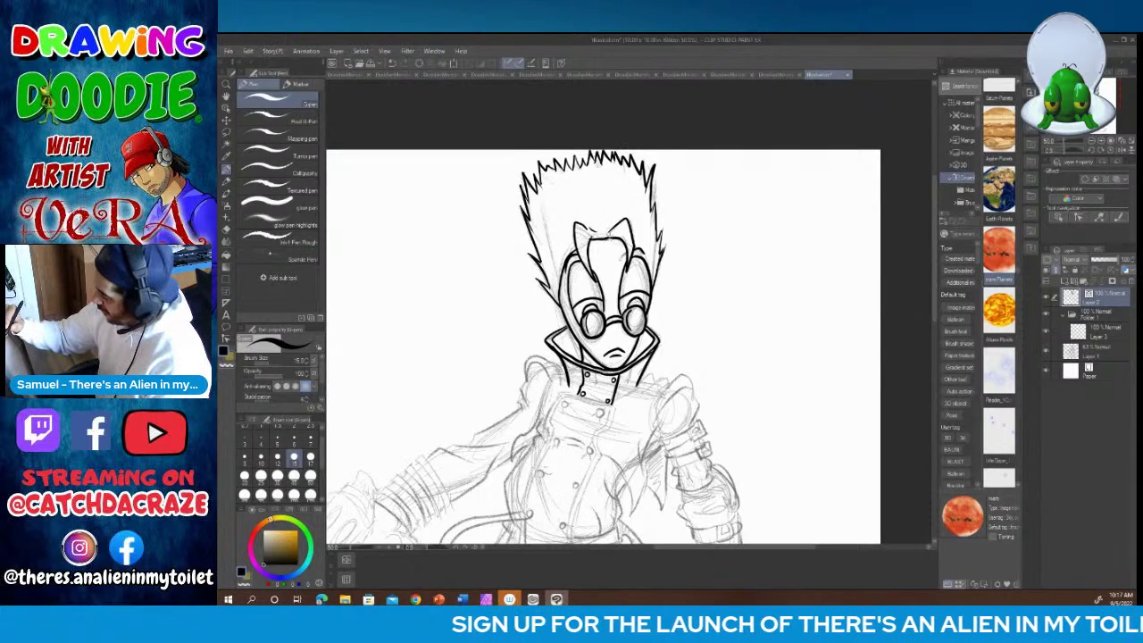
left_click_drag(612, 188, 609, 239)
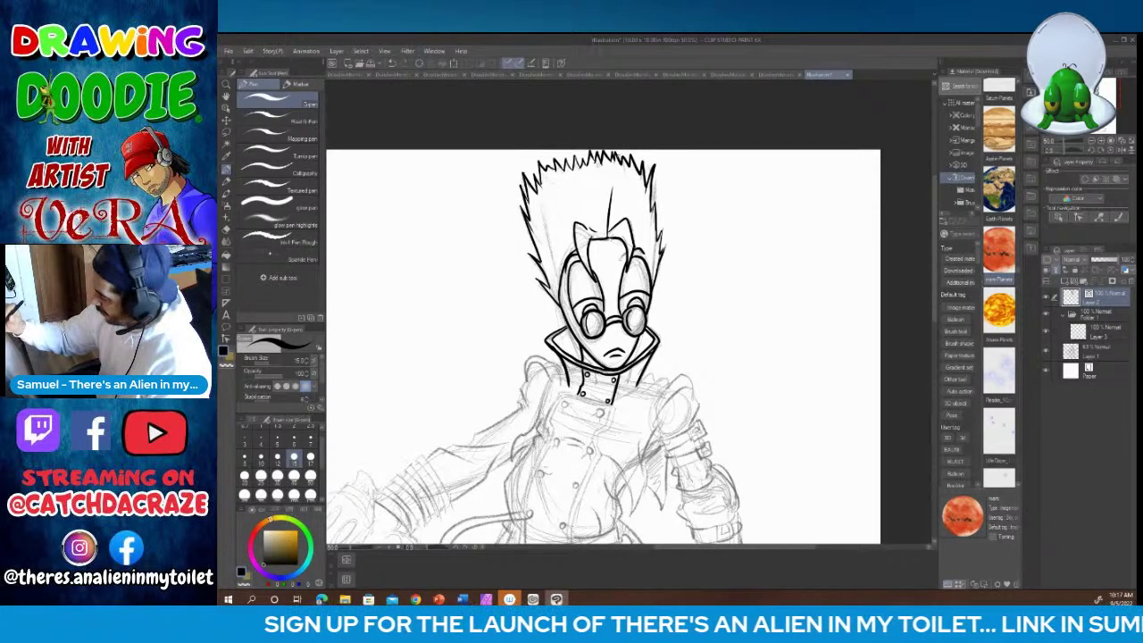
left_click_drag(583, 189, 600, 239)
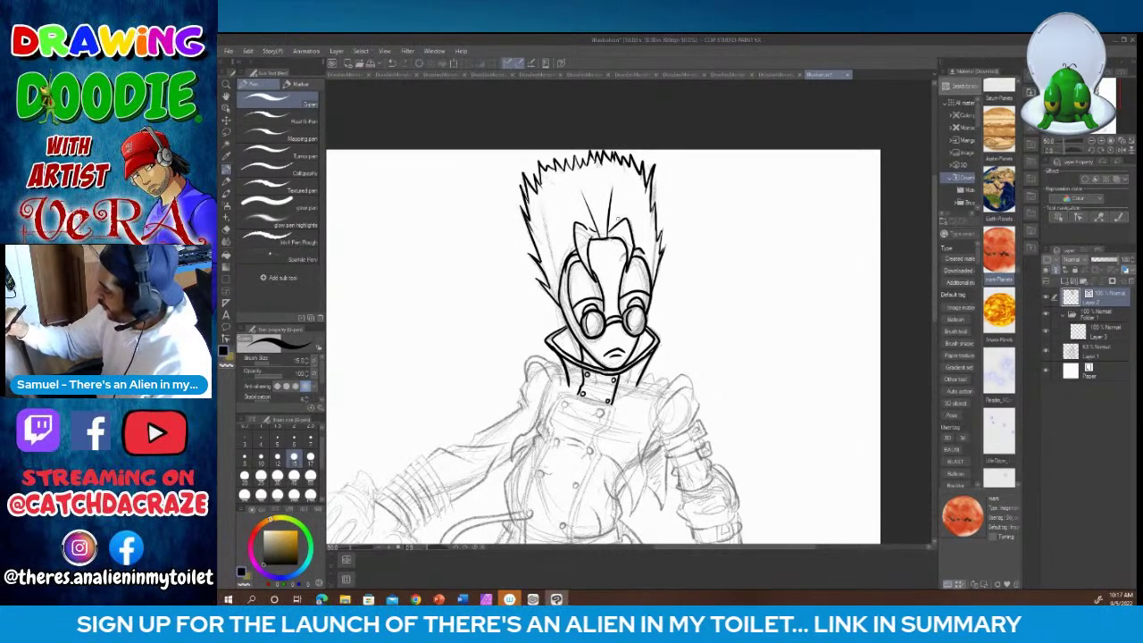
mouse_move(625, 171)
left_mouse_down()
mouse_move(615, 221)
mouse_move(635, 220)
mouse_move(654, 254)
left_mouse_up()
left_click_drag(552, 173, 569, 224)
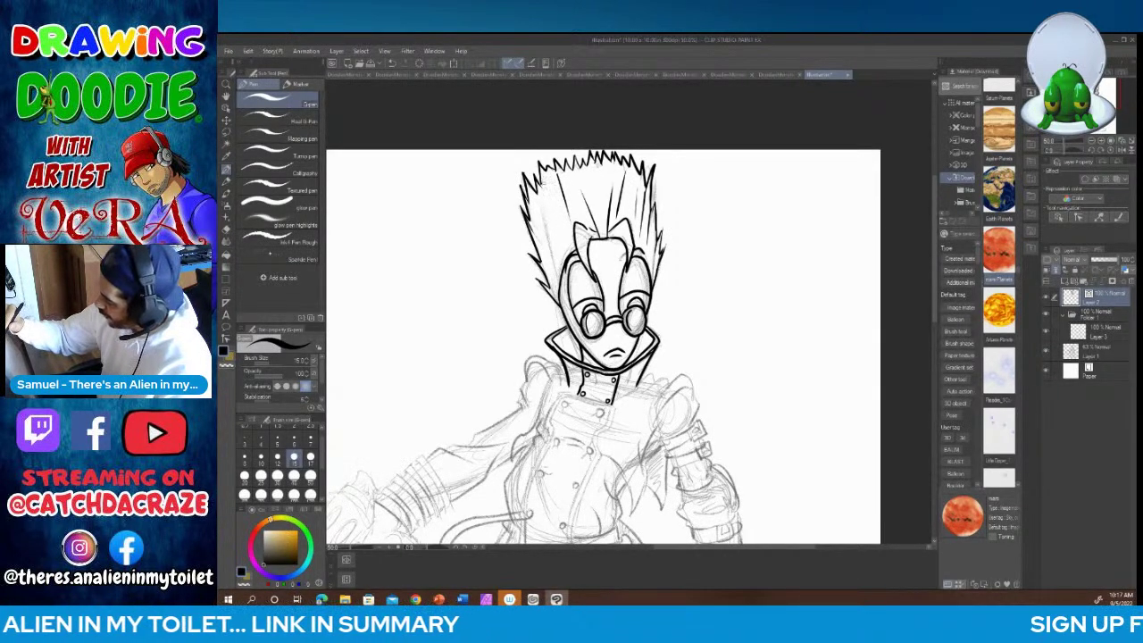
left_click_drag(541, 182, 556, 248)
left_click_drag(530, 202, 545, 243)
left_click_drag(536, 230, 552, 256)
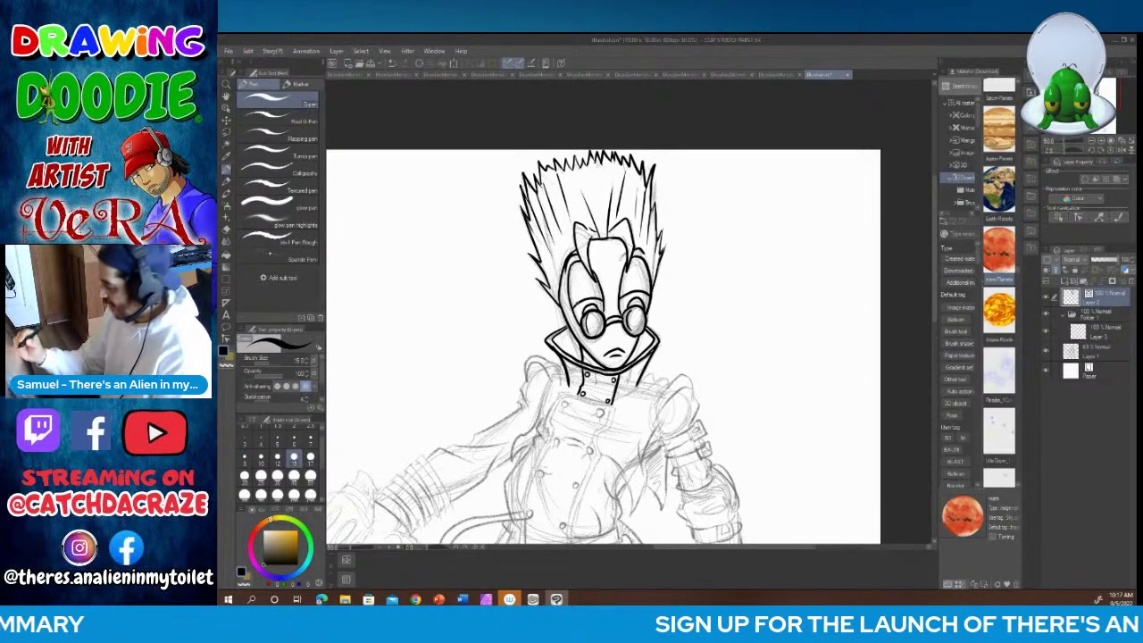
Step: Ink both rounded shoulder caps of the coat and the slanted fabric folds between the collar and the shoulders
left_click_drag(935, 291, 935, 314)
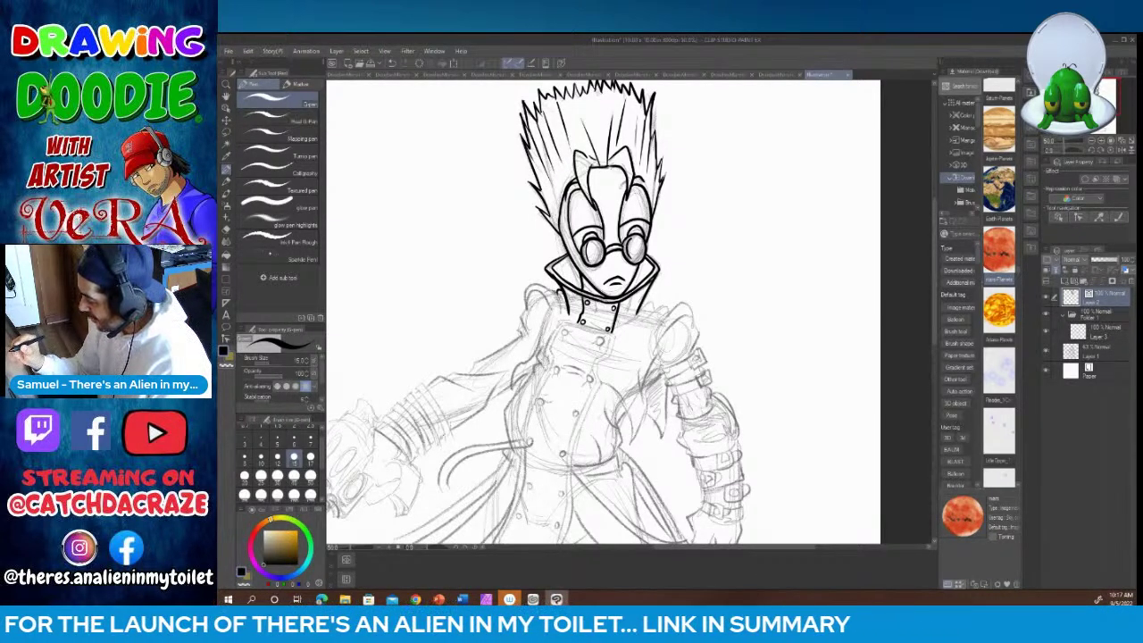
mouse_move(557, 293)
left_mouse_down()
mouse_move(527, 287)
mouse_move(544, 313)
left_mouse_up()
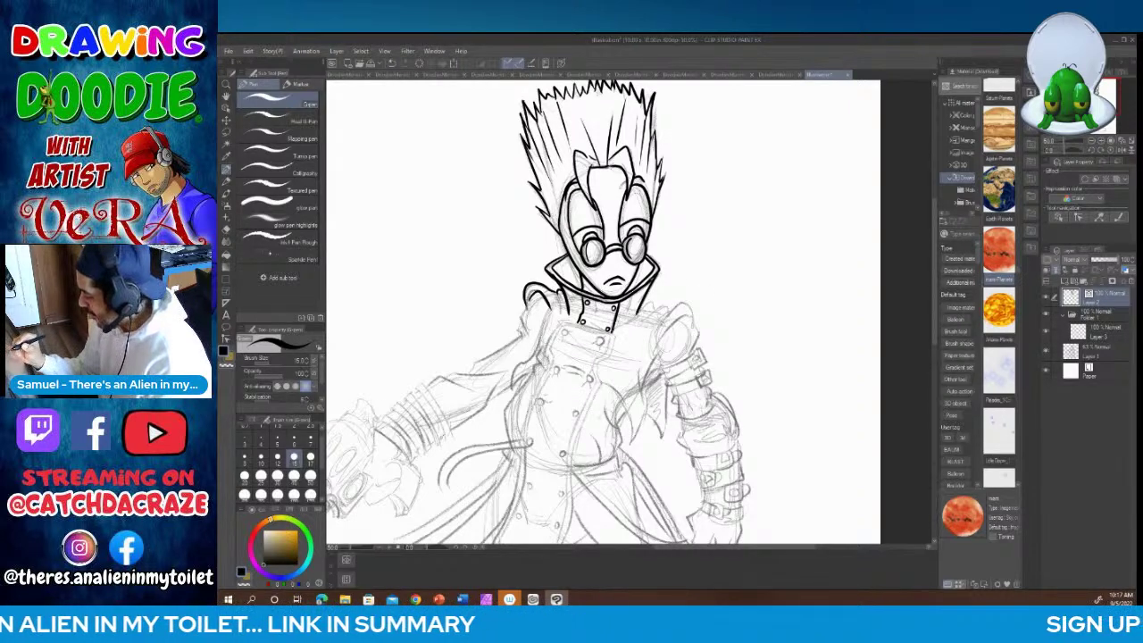
mouse_move(612, 330)
left_mouse_down()
mouse_move(653, 300)
mouse_move(674, 308)
mouse_move(665, 319)
mouse_move(697, 308)
mouse_move(701, 327)
mouse_move(668, 333)
mouse_move(670, 353)
mouse_move(702, 341)
mouse_move(705, 359)
left_mouse_up()
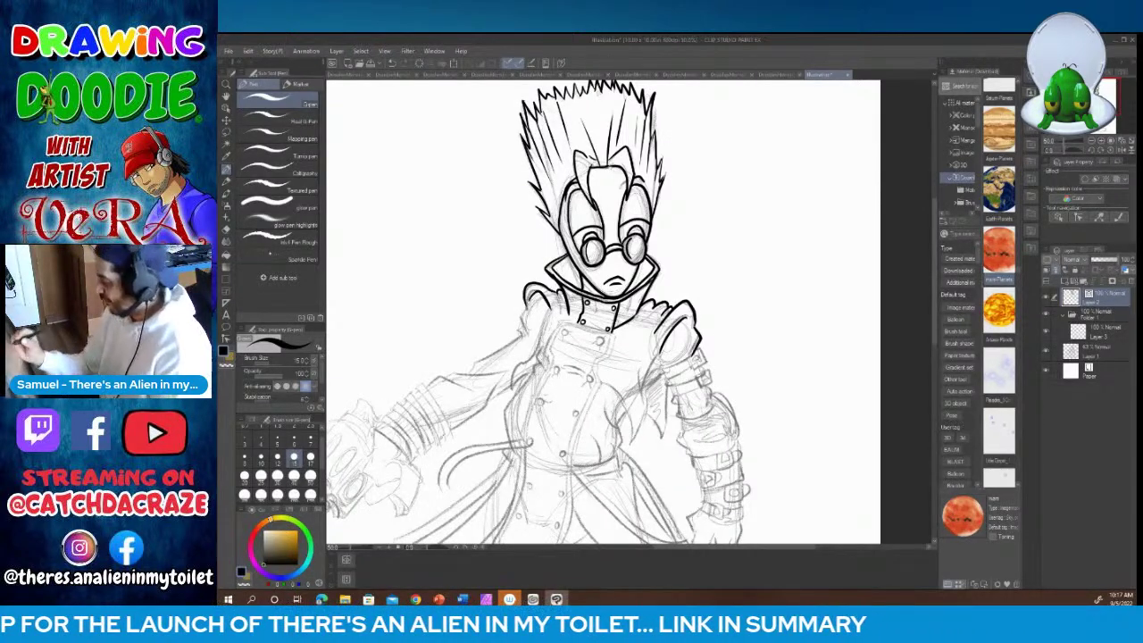
mouse_move(612, 337)
left_mouse_down()
mouse_move(650, 307)
mouse_move(634, 332)
mouse_move(658, 314)
mouse_move(655, 324)
left_mouse_up()
mouse_move(557, 298)
left_mouse_down()
mouse_move(566, 324)
mouse_move(559, 318)
left_mouse_up()
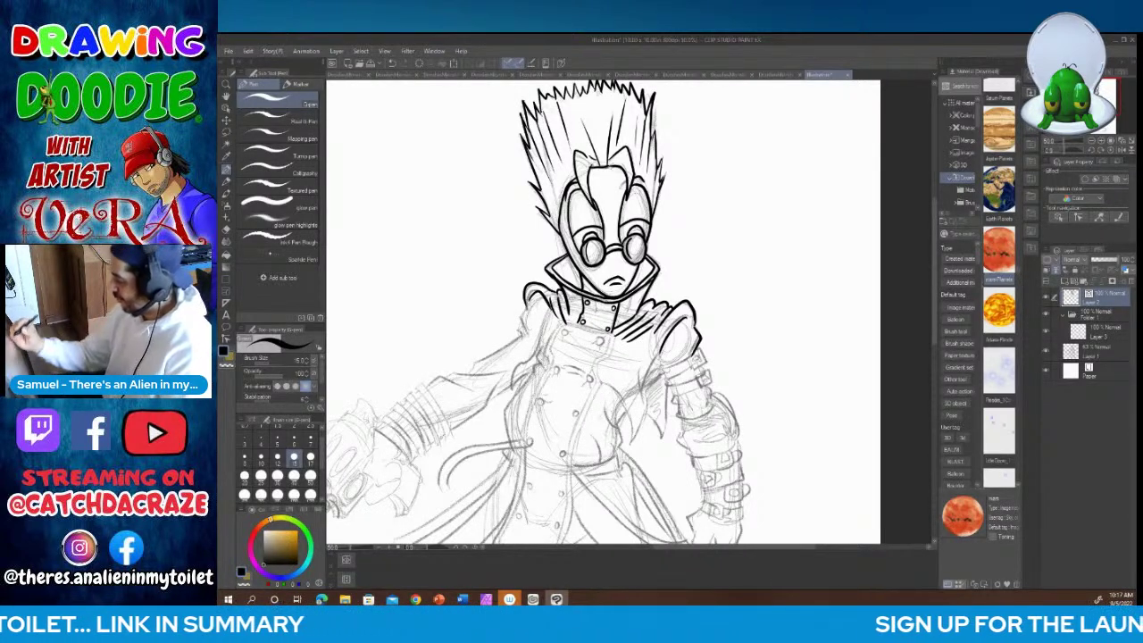
Step: Ink the two buckled straps around the hanging upper arm and the wrinkled sleeve with the round elbow guard below them
mouse_move(663, 357)
left_mouse_down()
mouse_move(656, 371)
mouse_move(686, 360)
mouse_move(688, 369)
mouse_move(706, 363)
mouse_move(698, 348)
mouse_move(684, 359)
mouse_move(702, 365)
mouse_move(707, 349)
mouse_move(666, 380)
mouse_move(687, 364)
left_mouse_up()
left_click_drag(934, 290, 934, 327)
mouse_move(662, 265)
left_mouse_down()
mouse_move(686, 277)
mouse_move(679, 284)
mouse_move(704, 270)
mouse_move(697, 262)
mouse_move(713, 267)
mouse_move(709, 246)
mouse_move(689, 266)
mouse_move(716, 264)
left_mouse_up()
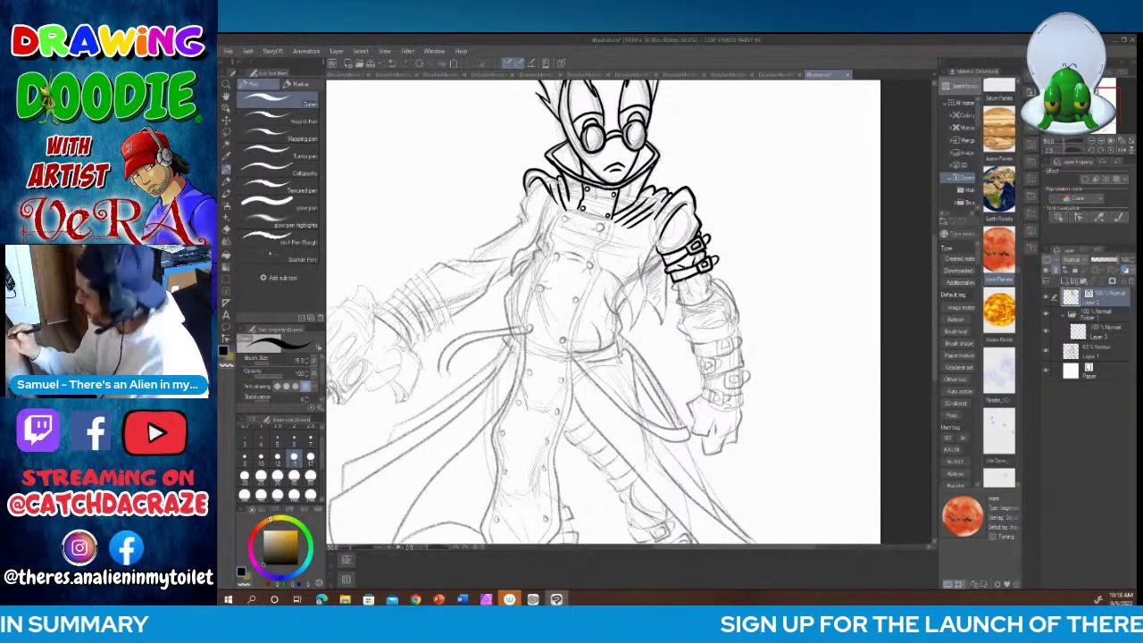
mouse_move(672, 282)
left_mouse_down()
mouse_move(678, 302)
mouse_move(714, 289)
mouse_move(682, 314)
mouse_move(718, 293)
mouse_move(733, 319)
left_mouse_up()
mouse_move(709, 278)
left_mouse_down()
mouse_move(741, 310)
mouse_move(738, 329)
mouse_move(677, 332)
mouse_move(698, 349)
mouse_move(737, 320)
mouse_move(716, 307)
mouse_move(725, 310)
mouse_move(702, 336)
left_mouse_up()
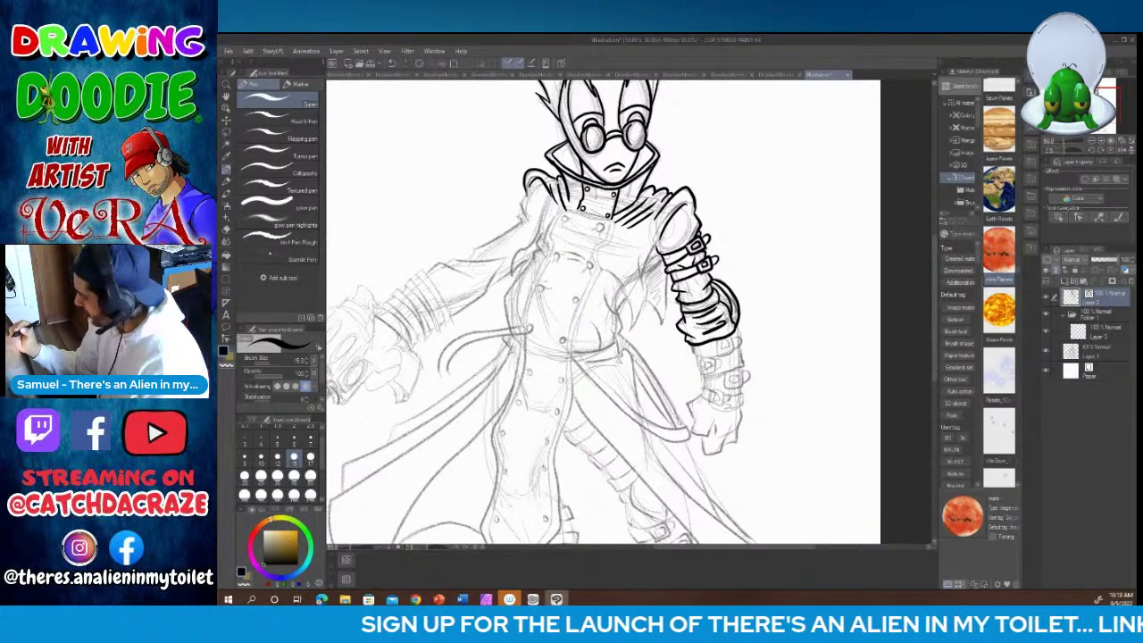
mouse_move(683, 280)
left_mouse_down()
mouse_move(691, 289)
mouse_move(706, 277)
left_mouse_up()
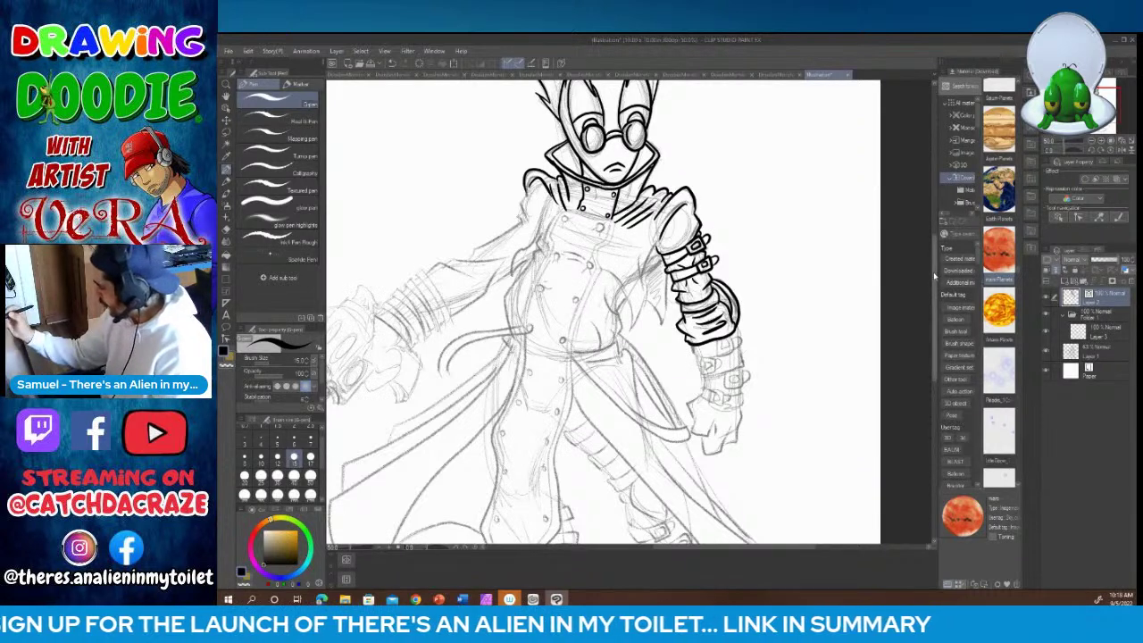
Step: Ink the buckled straps wrapped around the forearm of the hanging arm, from below the elbow to the wrist
left_click_drag(934, 260, 934, 300)
mouse_move(692, 223)
left_mouse_down()
mouse_move(702, 235)
mouse_move(734, 230)
mouse_move(732, 210)
mouse_move(732, 228)
left_mouse_up()
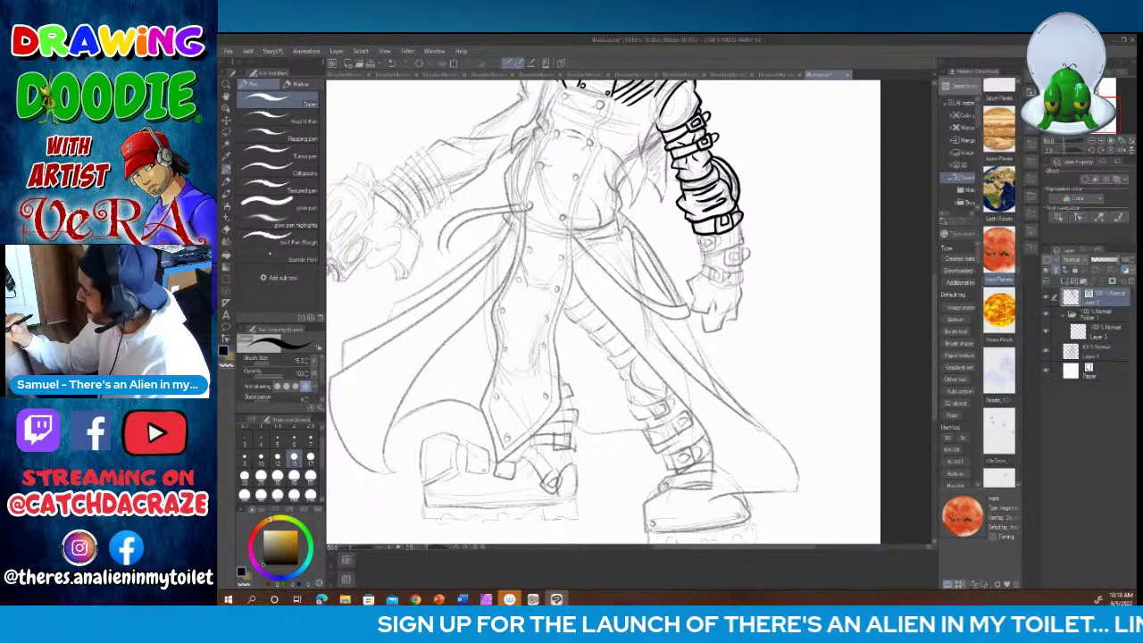
mouse_move(699, 239)
left_mouse_down()
mouse_move(723, 251)
mouse_move(702, 250)
mouse_move(713, 252)
left_mouse_up()
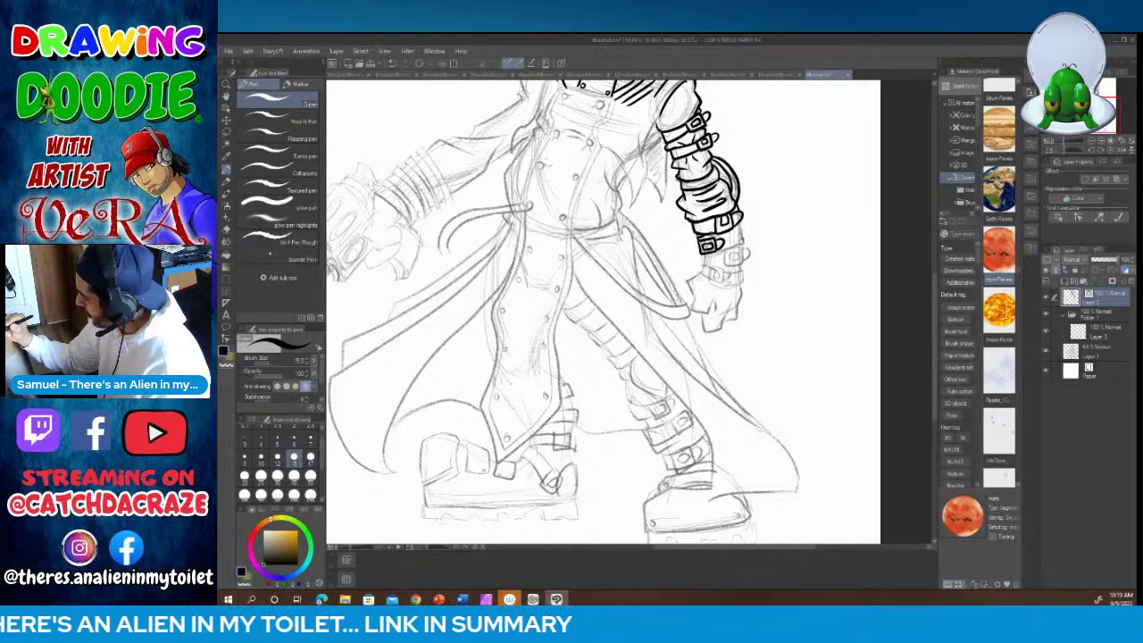
mouse_move(721, 234)
left_mouse_down()
mouse_move(744, 227)
mouse_move(745, 246)
mouse_move(712, 252)
mouse_move(741, 266)
mouse_move(741, 247)
mouse_move(731, 248)
mouse_move(750, 259)
mouse_move(702, 274)
mouse_move(724, 284)
mouse_move(723, 267)
mouse_move(706, 268)
mouse_move(732, 285)
mouse_move(714, 271)
mouse_move(744, 266)
mouse_move(744, 282)
mouse_move(727, 285)
mouse_move(741, 251)
mouse_move(718, 263)
mouse_move(730, 262)
left_mouse_up()
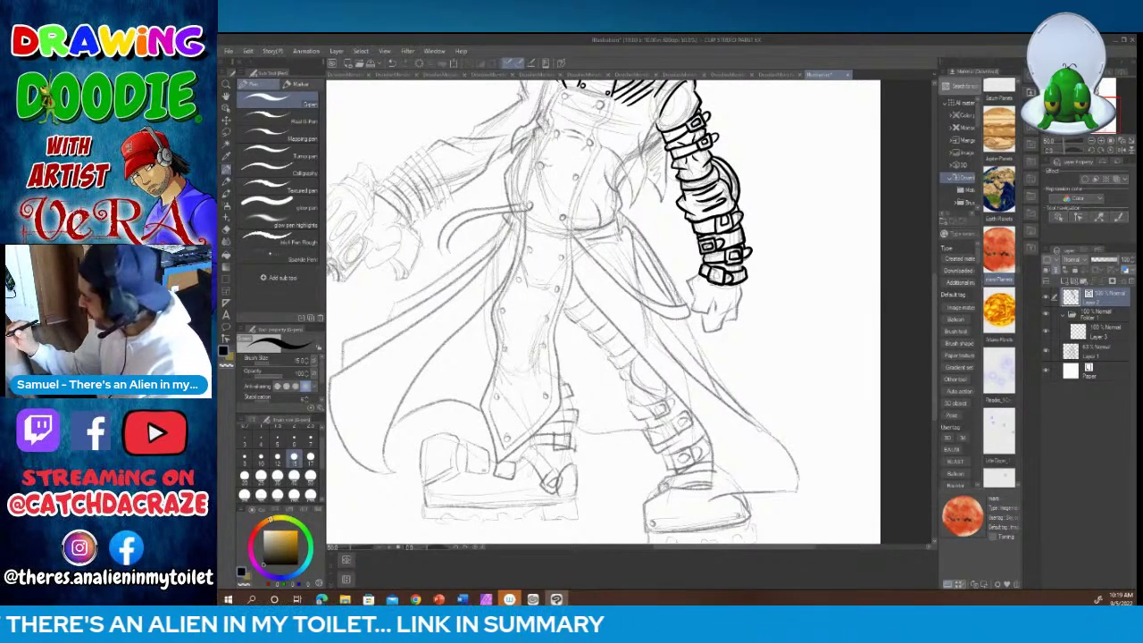
Step: Ink the studded glove cuff and the closed fist with its thumb and fingers on the hanging arm
mouse_move(710, 288)
left_mouse_down()
mouse_move(732, 297)
mouse_move(743, 284)
left_mouse_up()
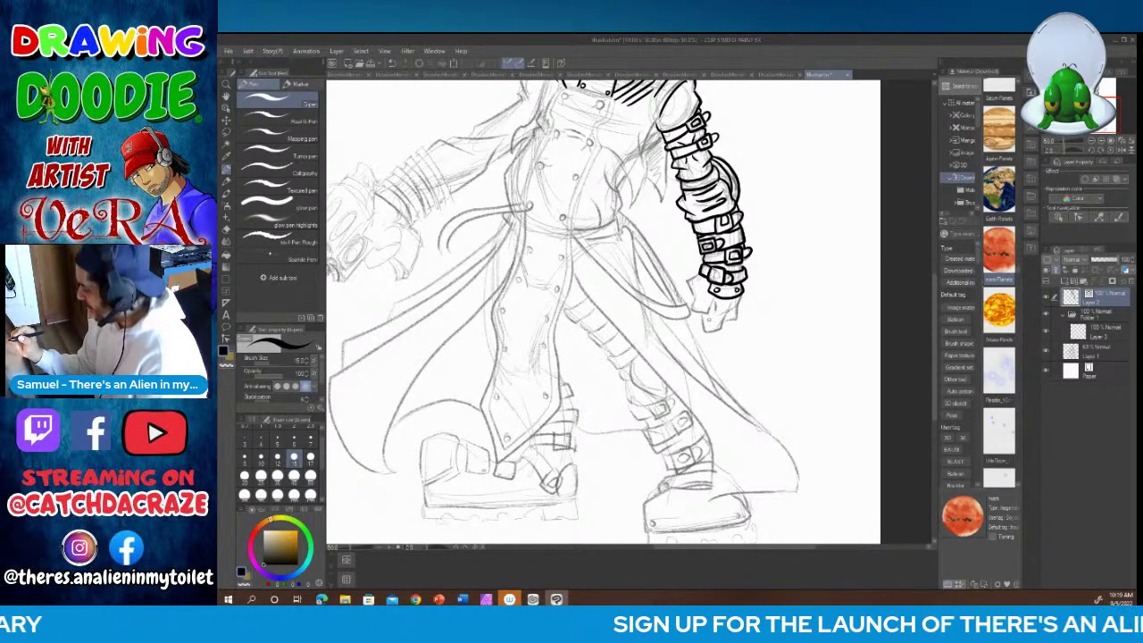
mouse_move(702, 315)
left_mouse_down()
mouse_move(725, 315)
mouse_move(702, 326)
mouse_move(718, 325)
mouse_move(742, 305)
left_mouse_up()
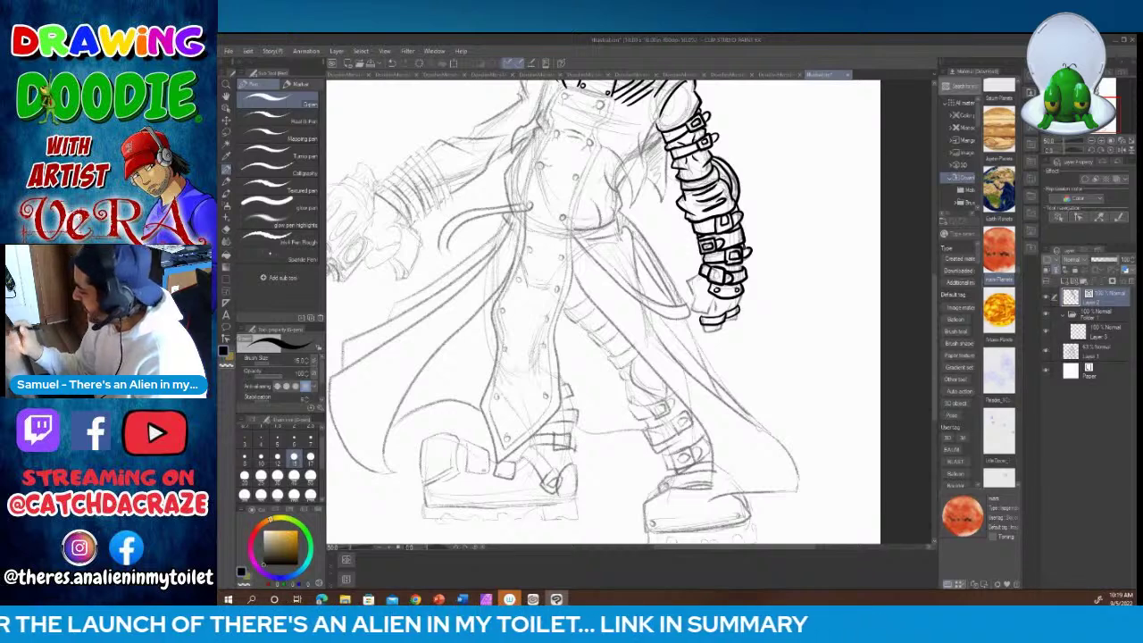
mouse_move(745, 243)
left_mouse_down()
mouse_move(688, 280)
mouse_move(688, 304)
mouse_move(716, 313)
mouse_move(714, 328)
mouse_move(740, 310)
mouse_move(729, 313)
left_mouse_up()
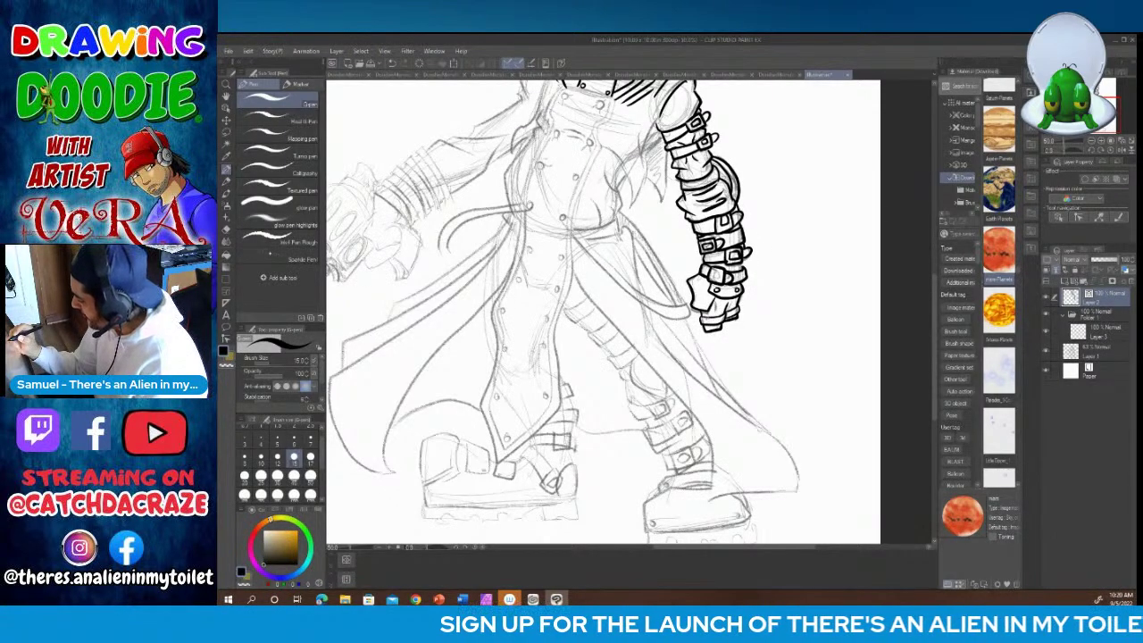
mouse_move(725, 317)
left_mouse_down()
mouse_move(740, 310)
mouse_move(720, 312)
left_mouse_up()
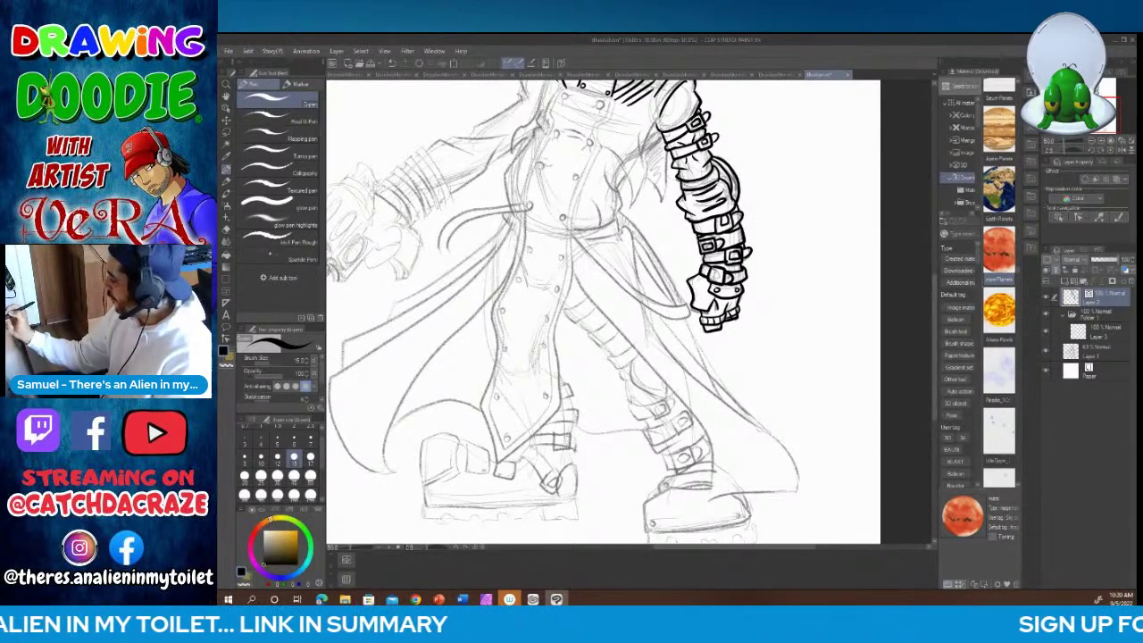
Step: Ink the loose curling strap at the waist with the coat edges running down to it and out along the coat tail
scroll(604, 311, "up", 3)
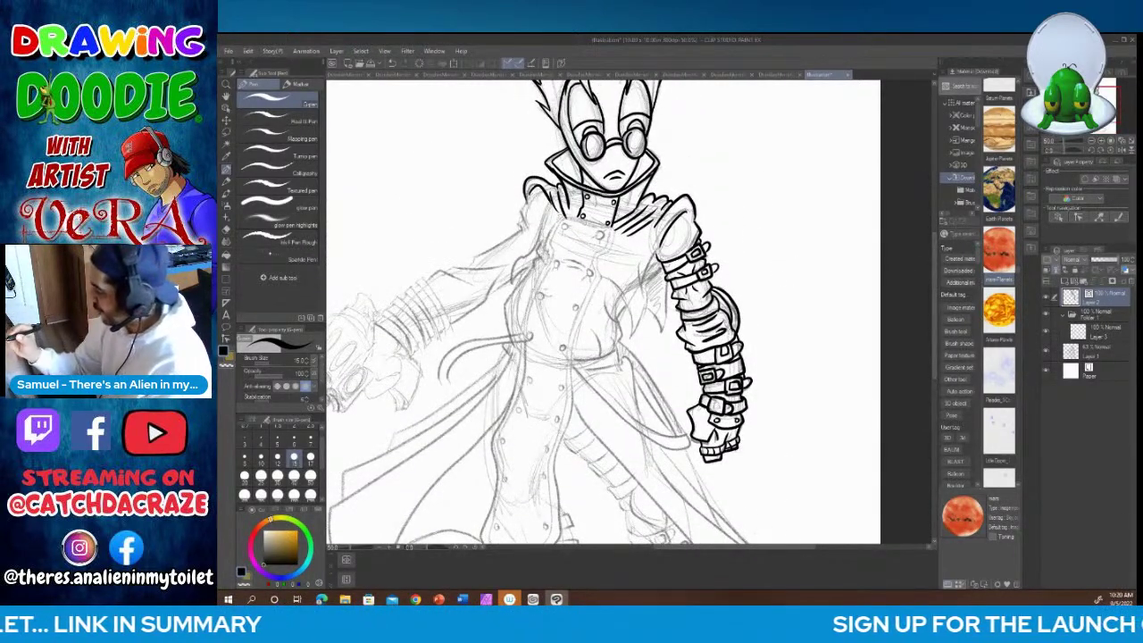
mouse_move(565, 216)
left_mouse_down()
mouse_move(522, 318)
mouse_move(529, 341)
mouse_move(446, 386)
mouse_move(453, 397)
left_mouse_up()
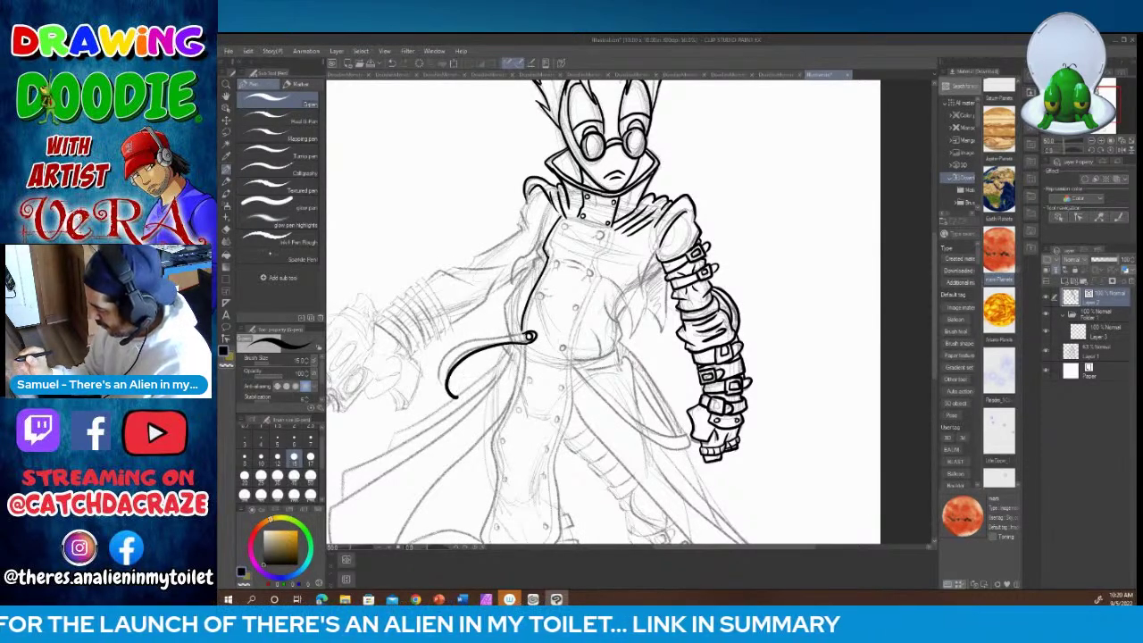
mouse_move(529, 332)
left_mouse_down()
mouse_move(452, 352)
mouse_move(438, 398)
mouse_move(452, 402)
left_mouse_up()
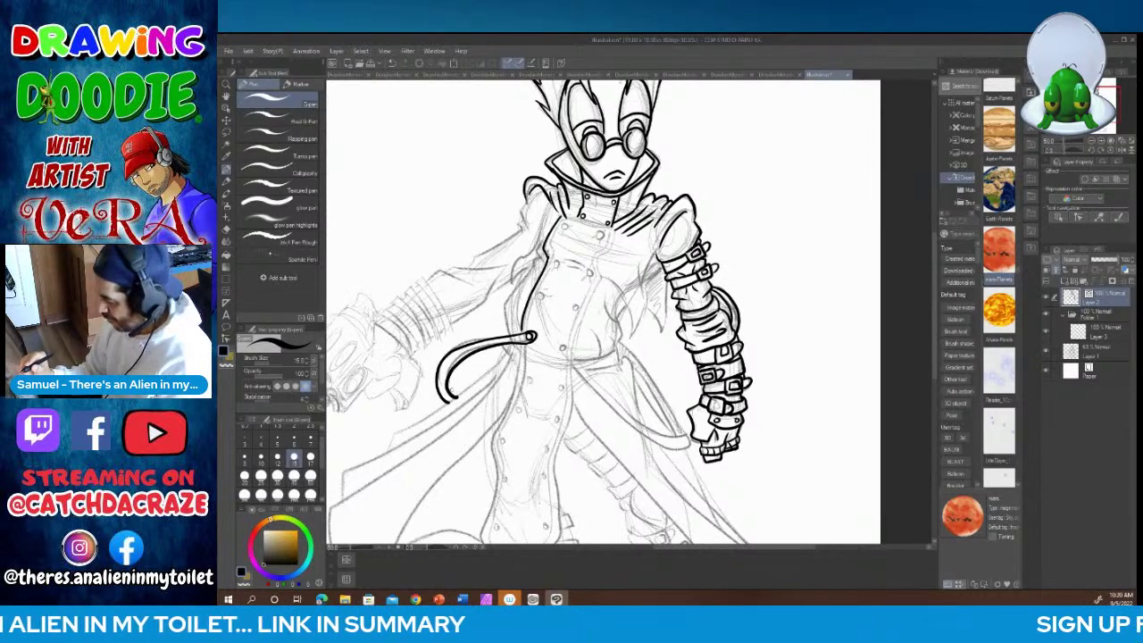
left_click_drag(450, 389, 472, 384)
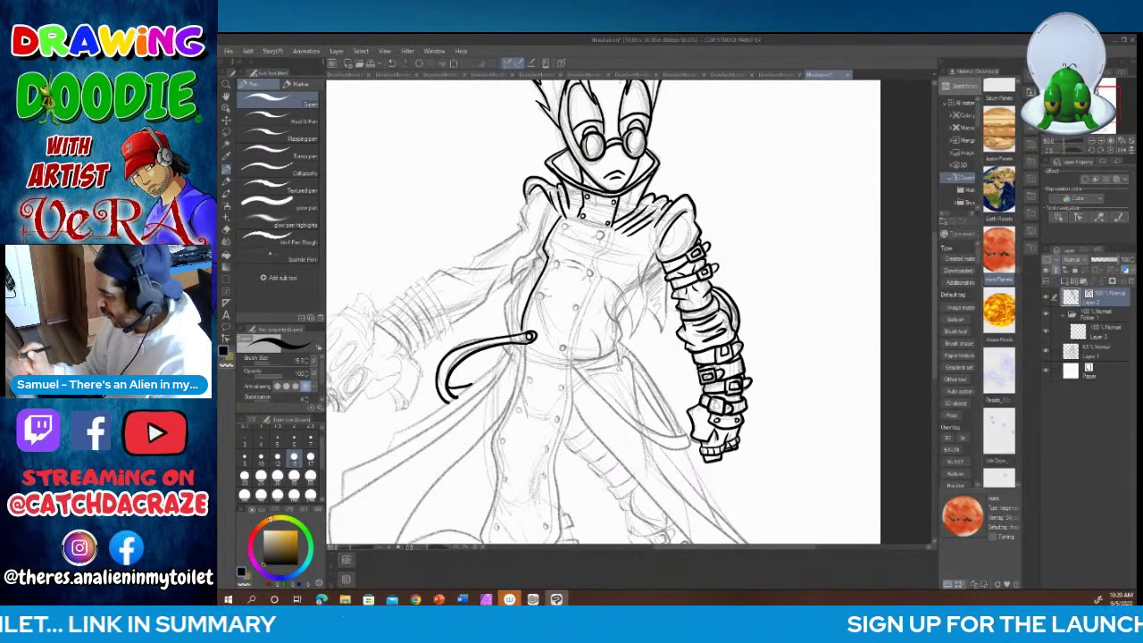
left_click_drag(508, 352, 387, 450)
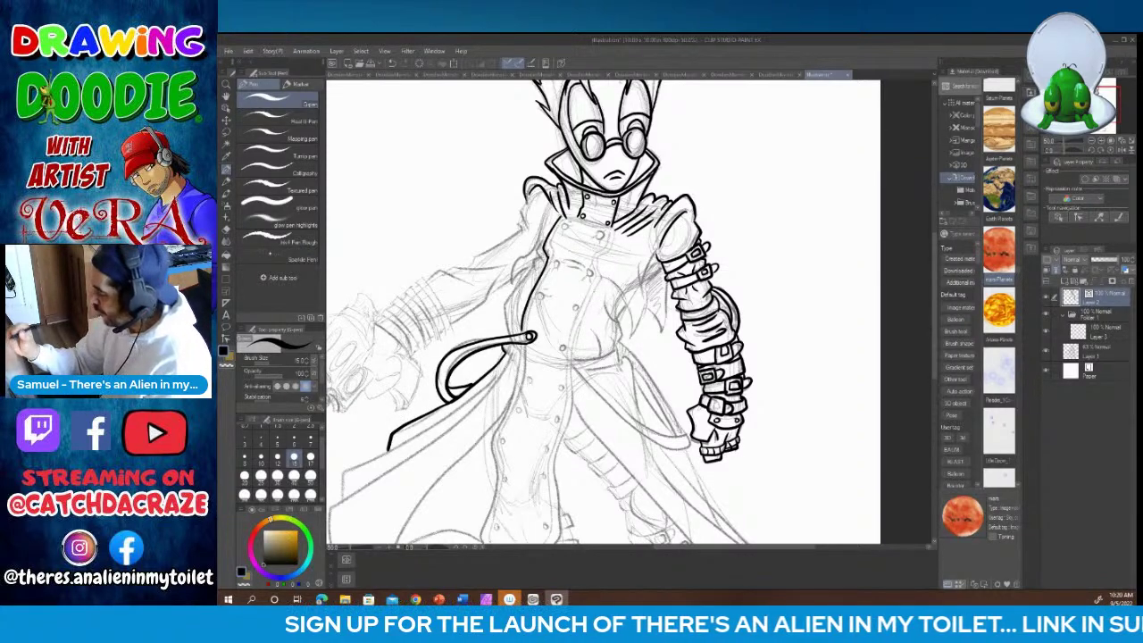
Step: Ink the coat's long front panel from the chest to the pointed lower tip, adding a parallel inner border line
mouse_move(561, 217)
left_mouse_down()
mouse_move(614, 227)
mouse_move(616, 241)
mouse_move(570, 360)
left_mouse_up()
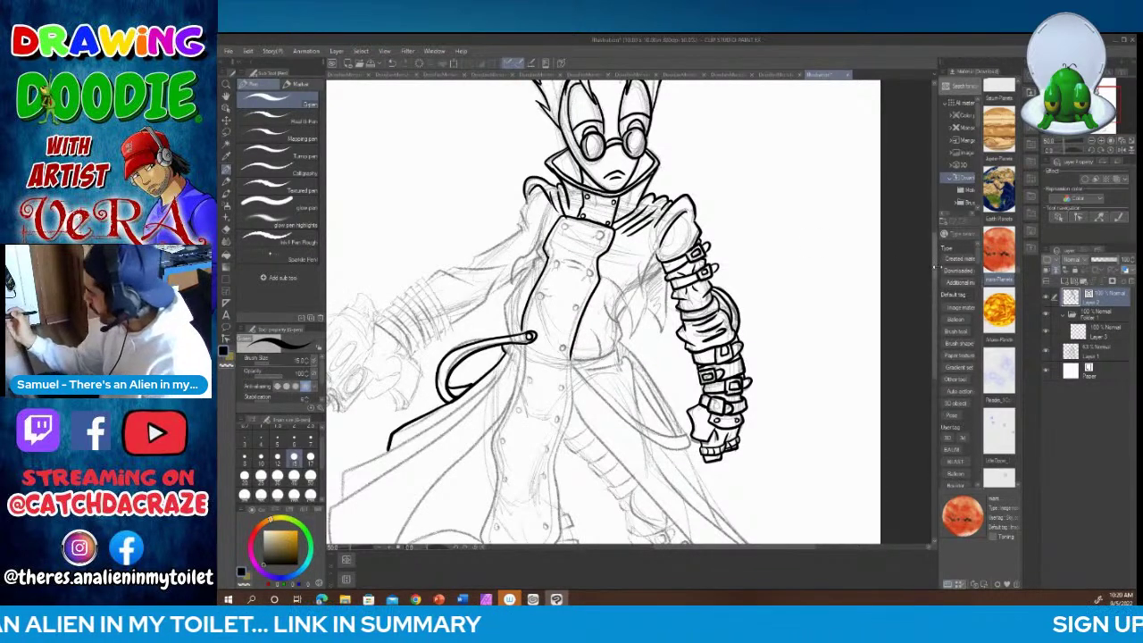
left_click_drag(935, 305, 935, 355)
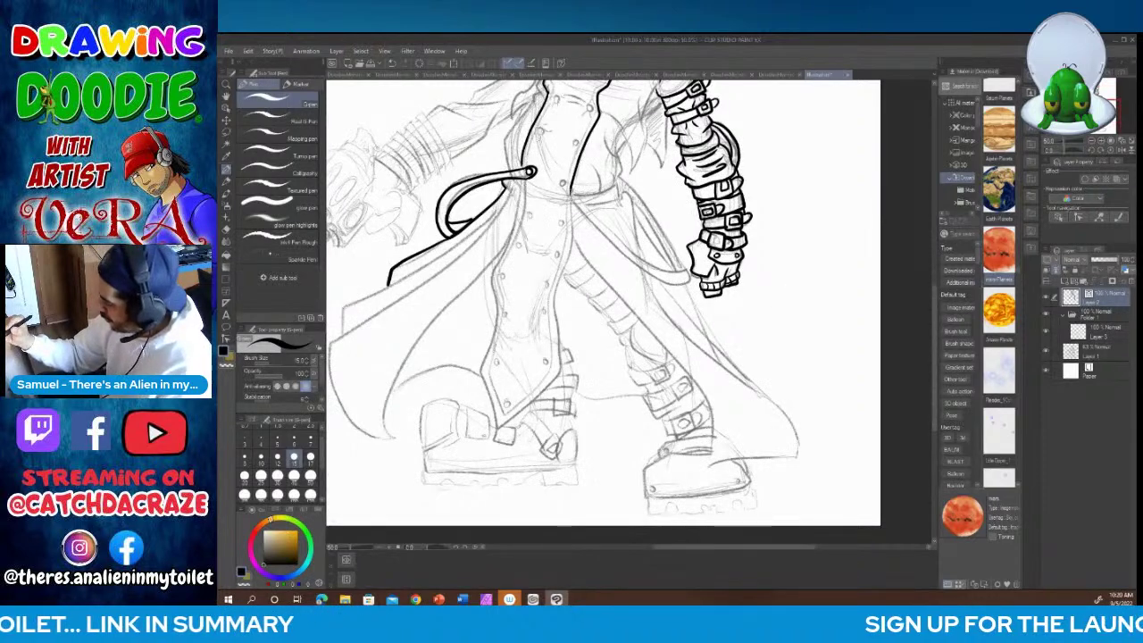
mouse_move(572, 184)
left_mouse_down()
mouse_move(555, 382)
mouse_move(505, 427)
mouse_move(482, 346)
mouse_move(490, 266)
mouse_move(522, 177)
left_mouse_up()
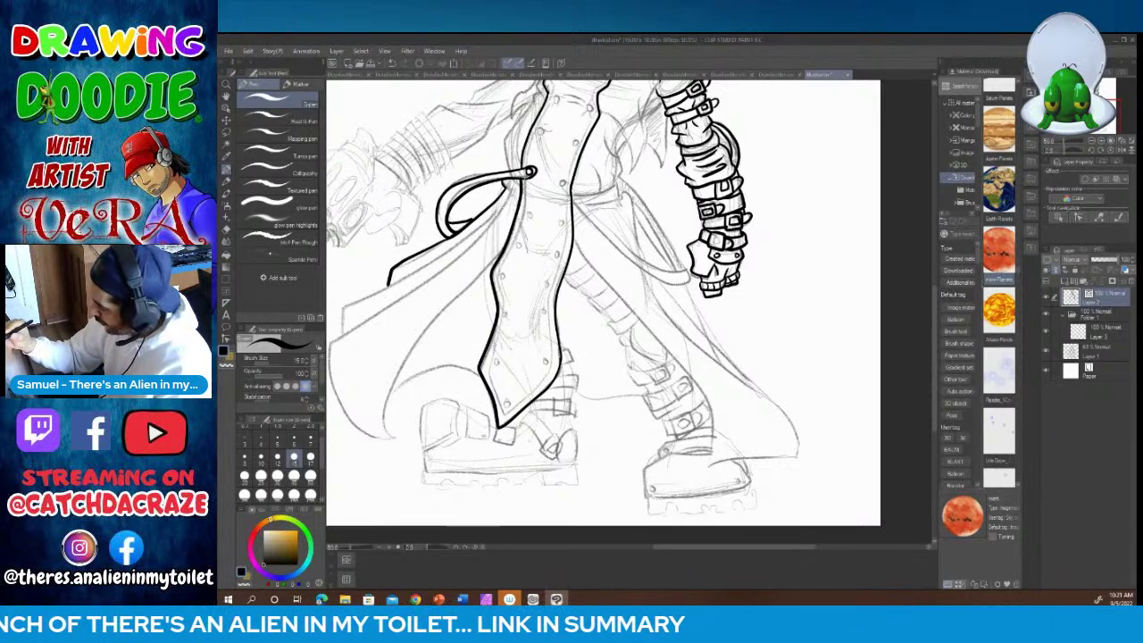
mouse_move(525, 177)
left_mouse_down()
mouse_move(492, 366)
mouse_move(534, 393)
mouse_move(557, 356)
mouse_move(551, 295)
mouse_move(568, 193)
left_mouse_up()
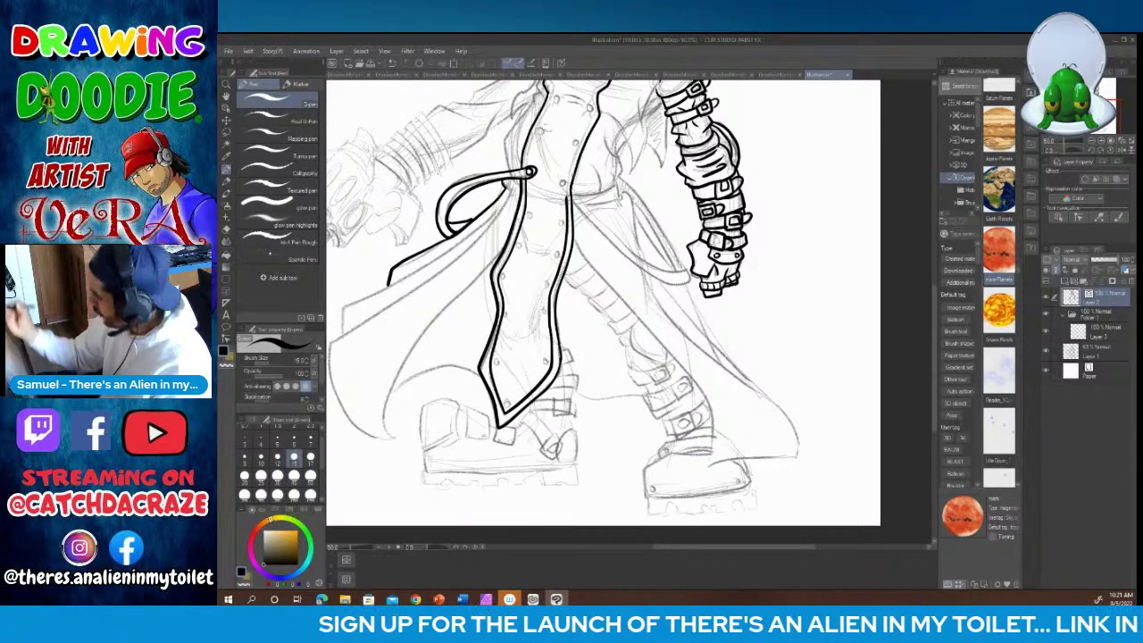
scroll(603, 312, "up", 5)
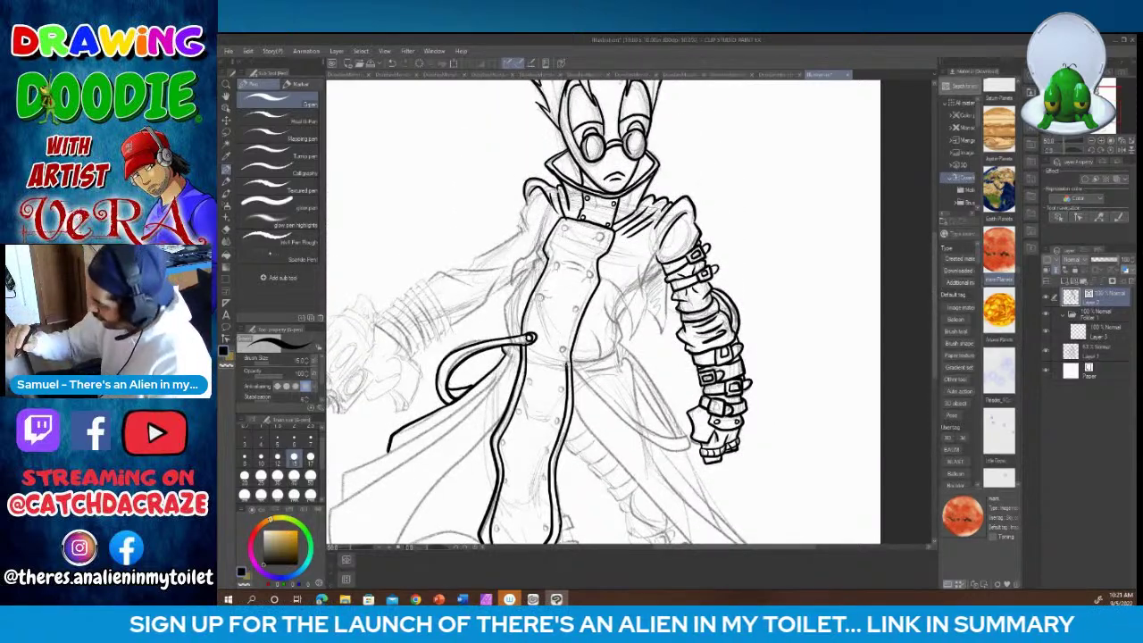
mouse_move(566, 369)
left_mouse_down()
mouse_move(569, 327)
mouse_move(607, 230)
mouse_move(559, 224)
mouse_move(525, 336)
left_mouse_up()
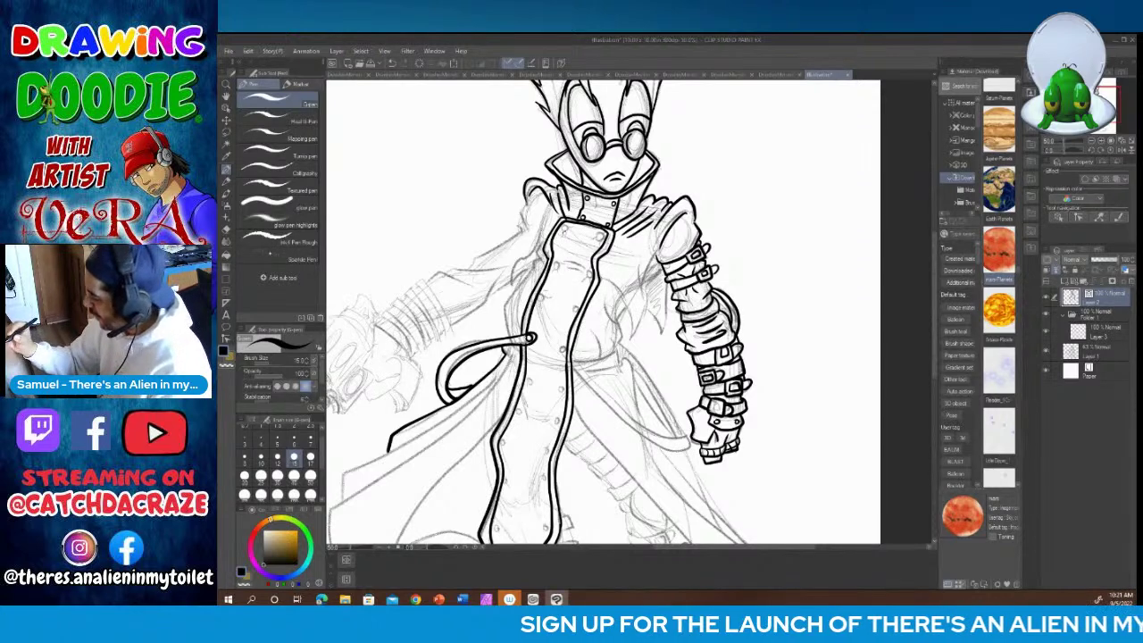
Step: Set the brush size to 12 and ink the buttons on the coat's upper front panel, erasing the border line around the waist button
left_click(278, 457)
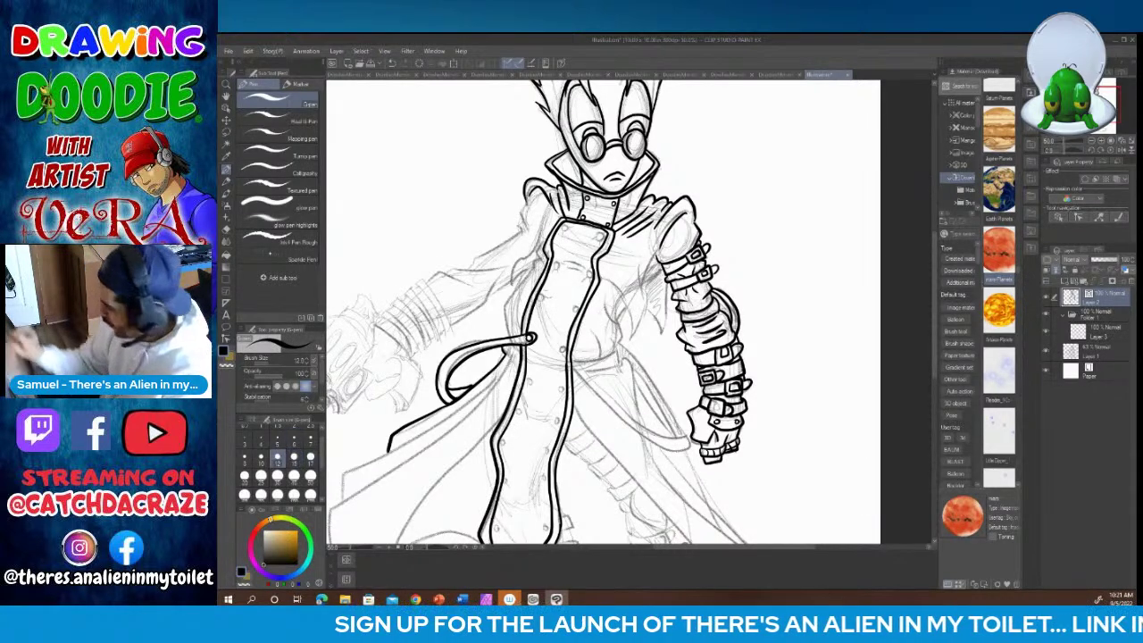
left_click_drag(562, 227, 599, 234)
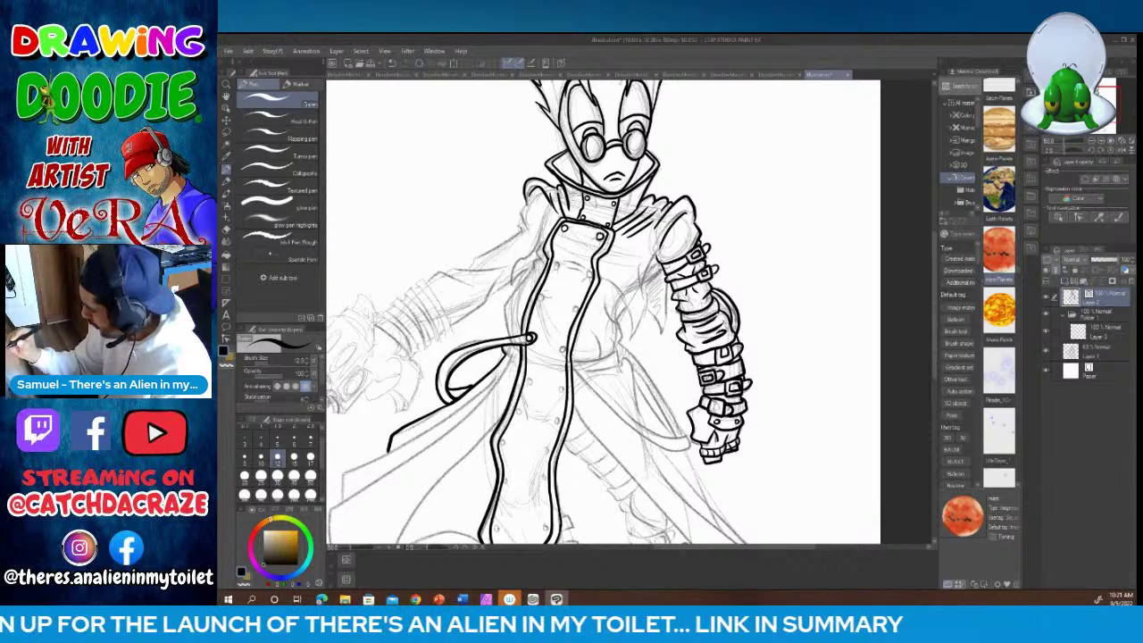
mouse_move(552, 263)
left_mouse_down()
mouse_move(595, 277)
mouse_move(538, 300)
mouse_move(577, 309)
left_mouse_up()
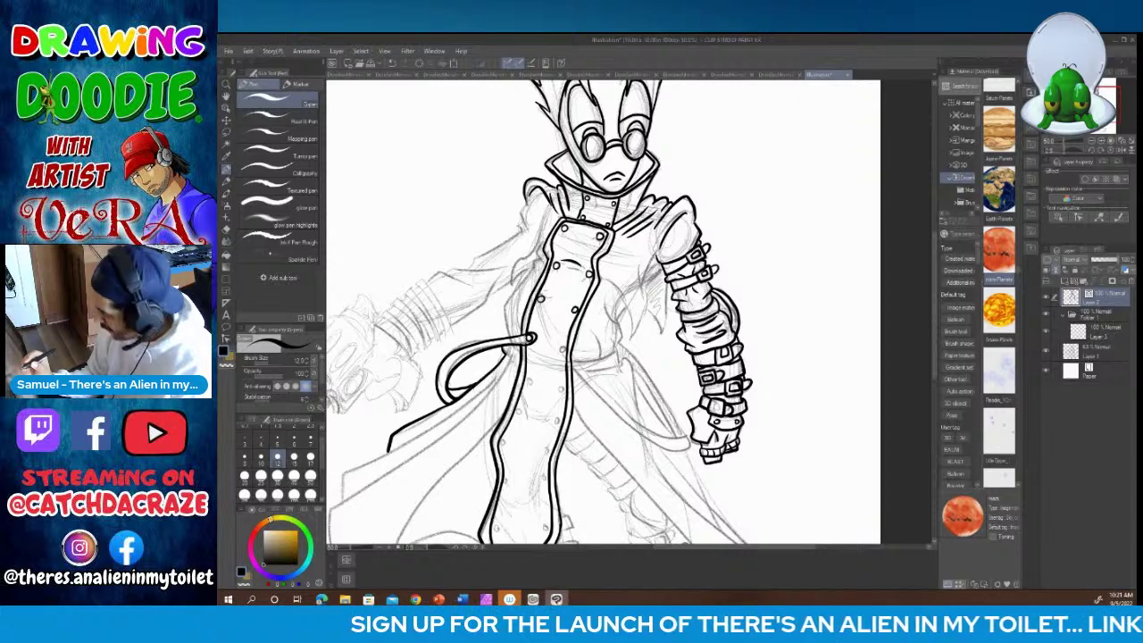
left_click(227, 230)
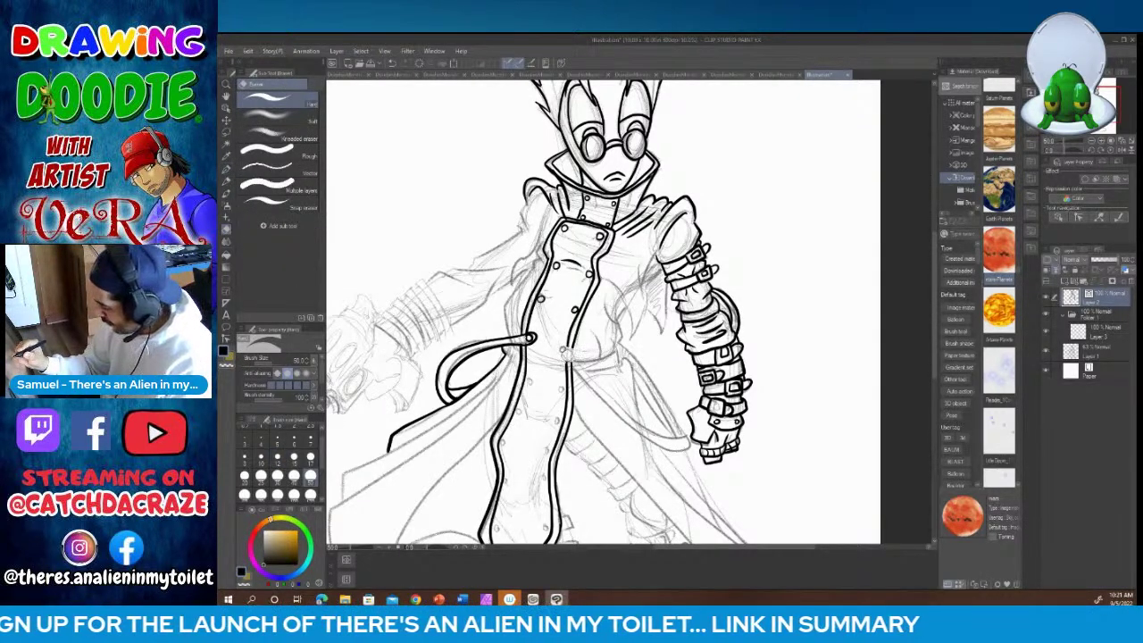
left_click(227, 169)
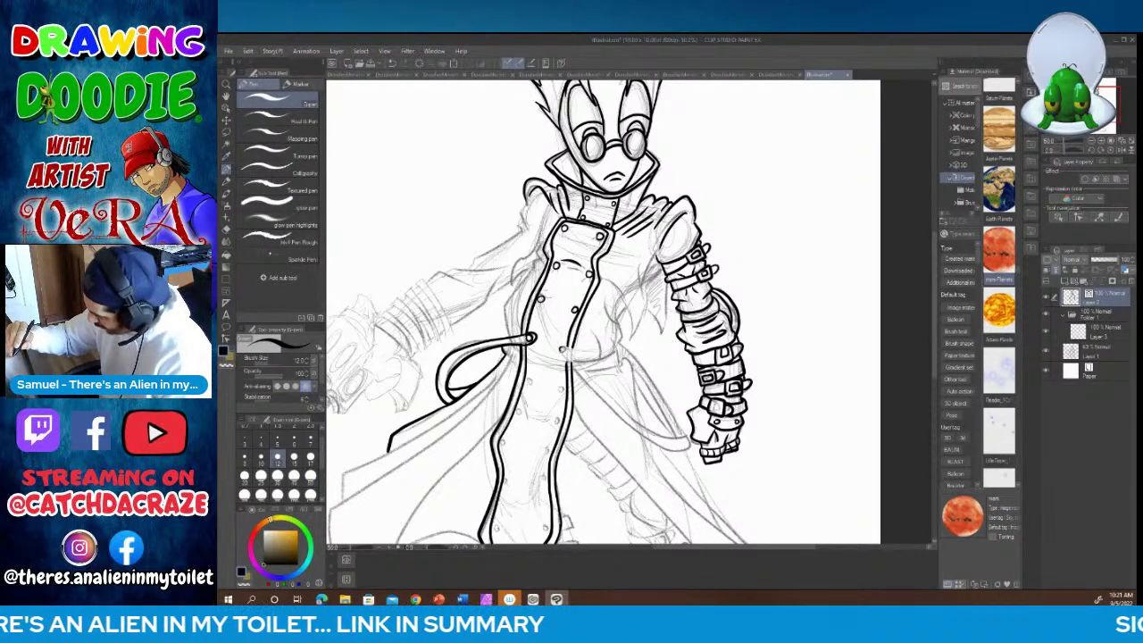
mouse_move(559, 345)
left_mouse_down()
mouse_move(582, 368)
mouse_move(578, 354)
left_mouse_up()
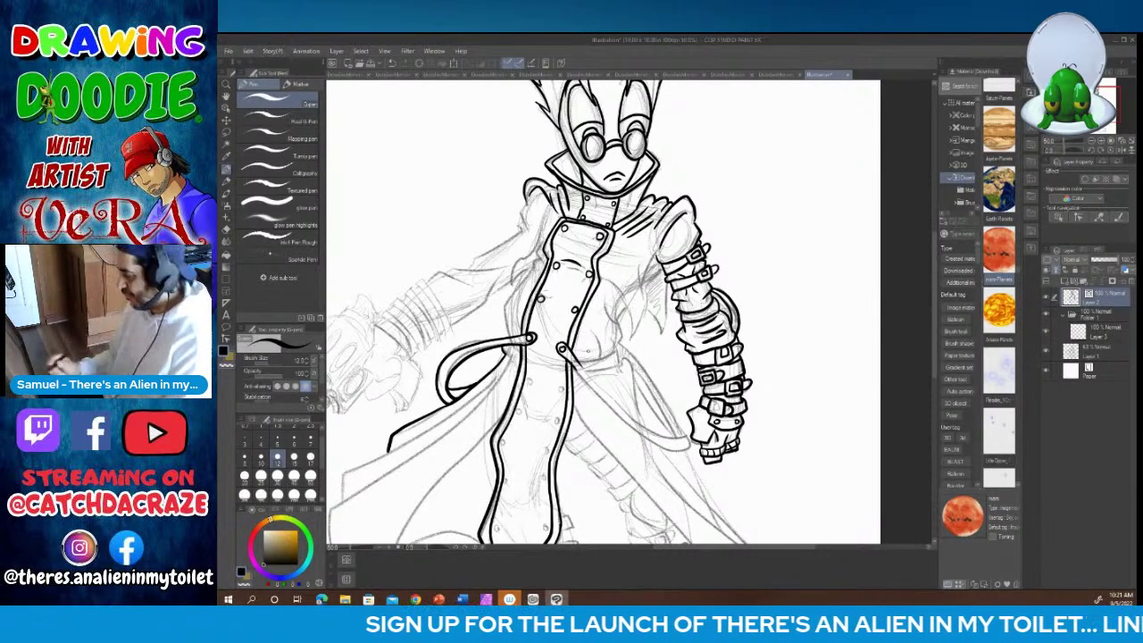
Step: Ink the strap running from the waist button toward the hanging fist, plus the short belt section and the fold line below it
left_click_drag(934, 327, 935, 401)
mouse_move(579, 130)
left_mouse_down()
mouse_move(636, 191)
mouse_move(682, 202)
left_mouse_up()
mouse_move(576, 139)
left_mouse_down()
mouse_move(630, 201)
mouse_move(670, 220)
mouse_move(687, 220)
mouse_move(686, 204)
left_mouse_up()
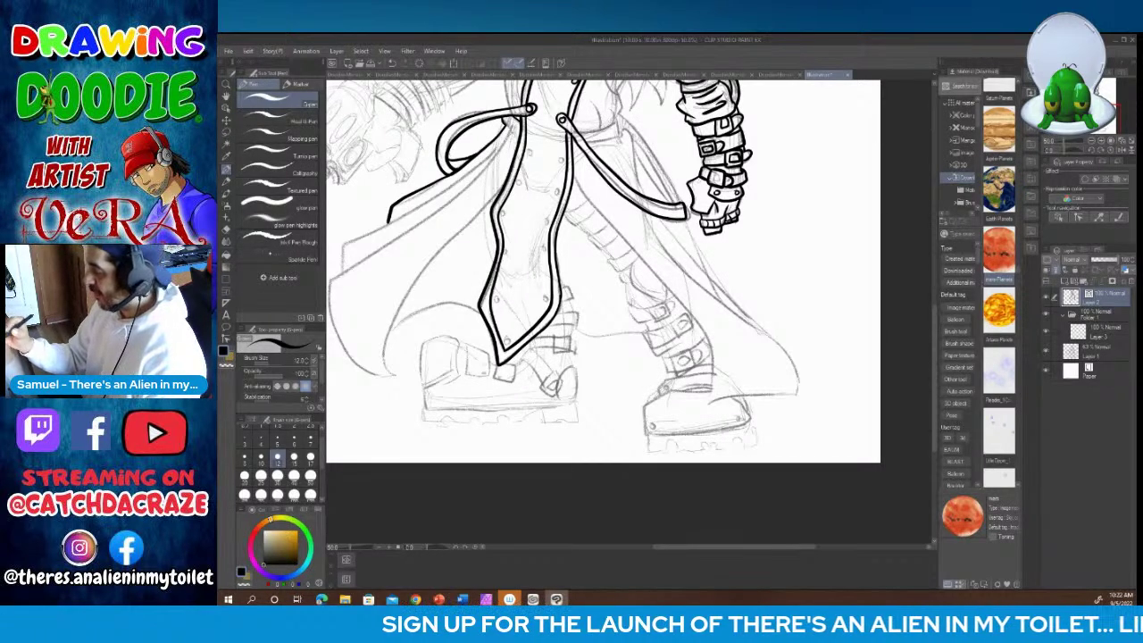
mouse_move(578, 132)
left_mouse_down()
mouse_move(616, 123)
mouse_move(621, 137)
mouse_move(590, 142)
left_mouse_up()
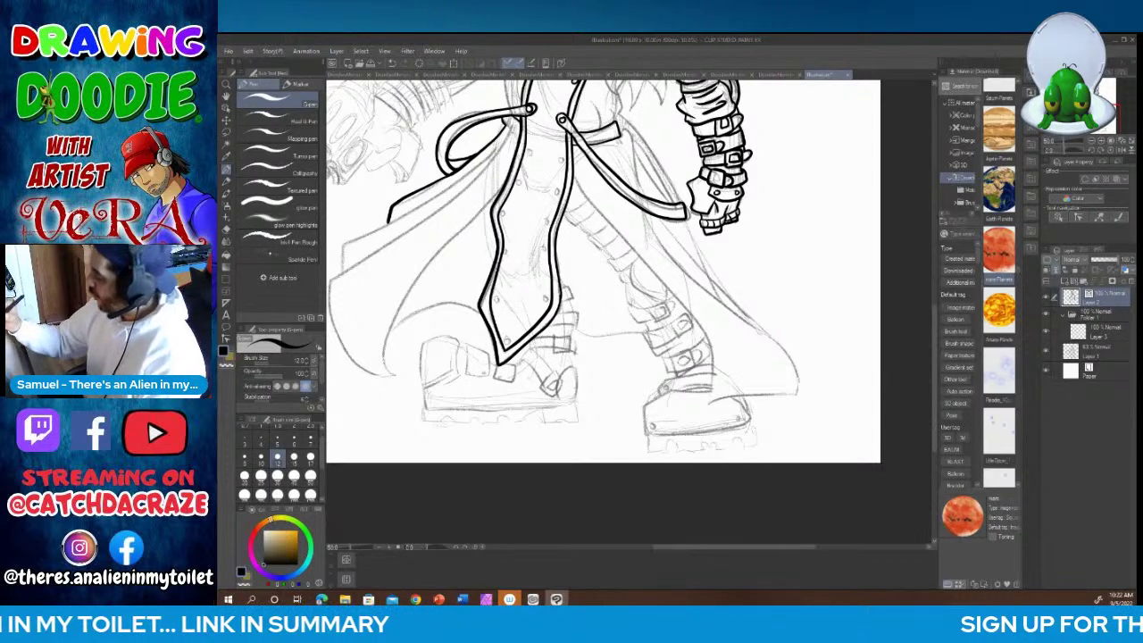
left_click_drag(621, 128, 643, 193)
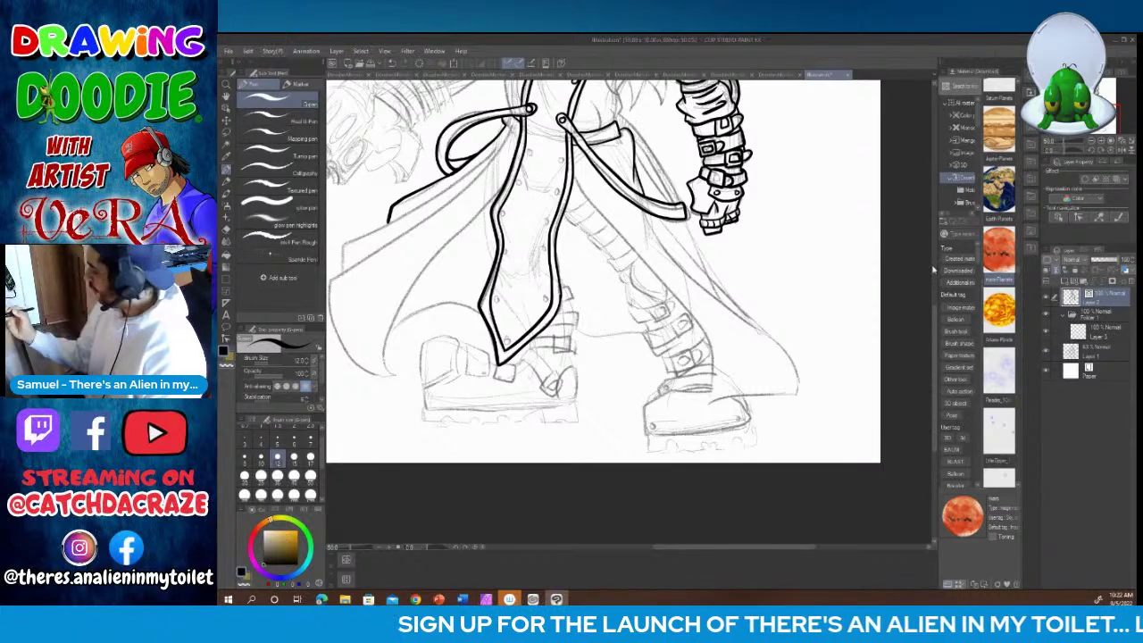
Step: Ink the torso side with its folds and the ragged coat pieces beside the hanging arm, plus the gun arm's upper outline
scroll(830, 304, "up", 5)
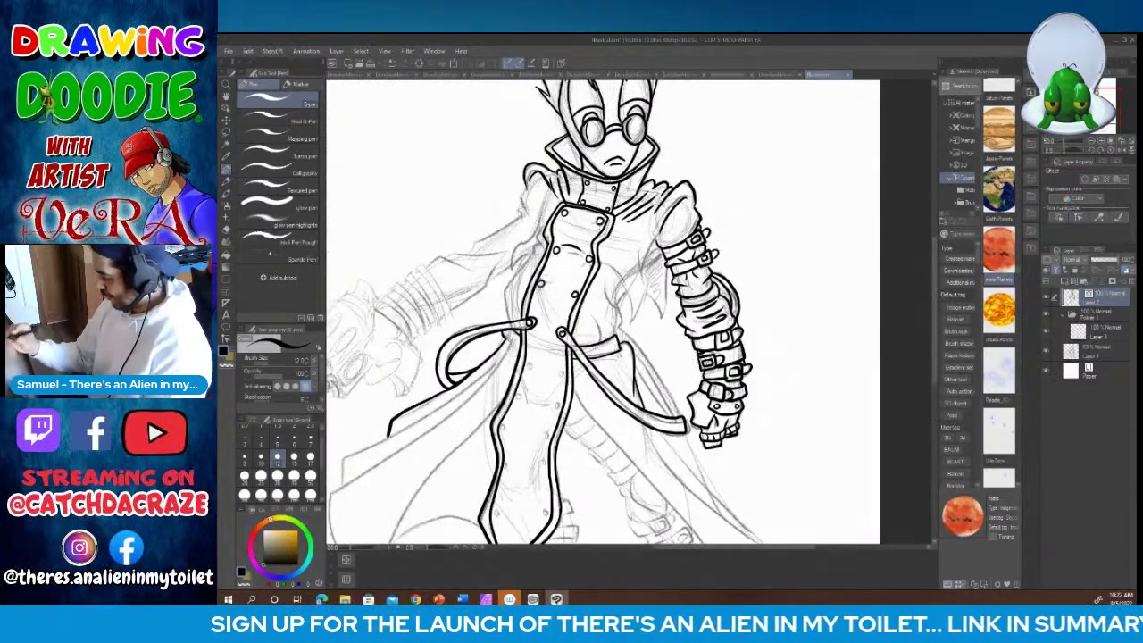
mouse_move(614, 323)
left_mouse_down()
mouse_move(599, 350)
mouse_move(619, 309)
mouse_move(607, 278)
mouse_move(624, 281)
mouse_move(630, 323)
mouse_move(648, 291)
mouse_move(641, 229)
mouse_move(655, 265)
mouse_move(655, 326)
mouse_move(663, 316)
mouse_move(665, 274)
mouse_move(618, 303)
left_mouse_up()
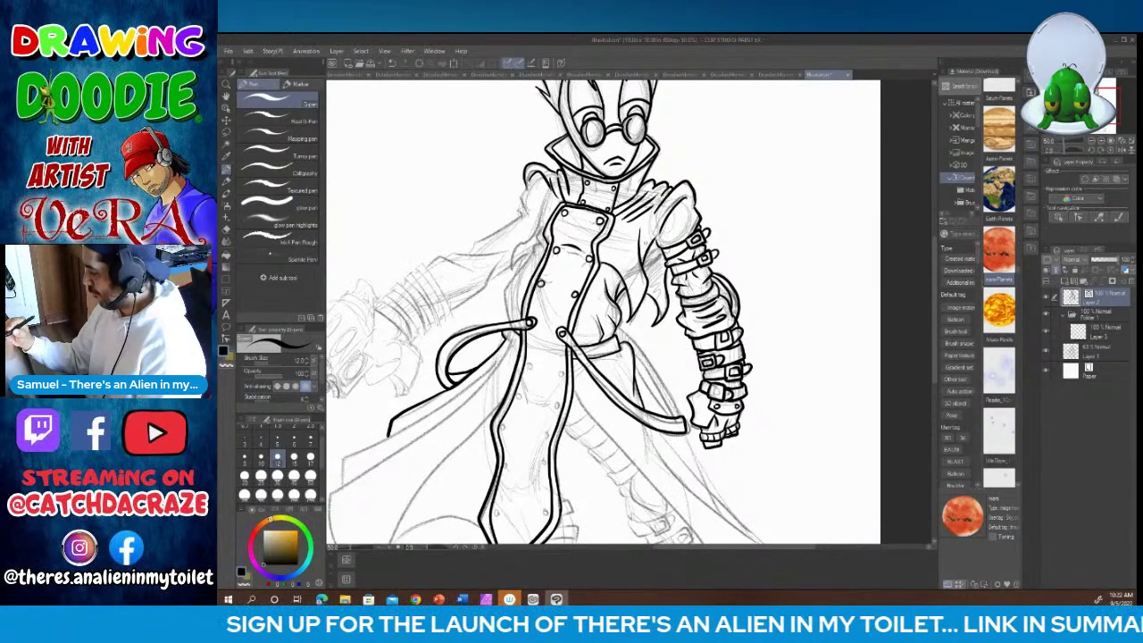
mouse_move(640, 252)
left_mouse_down()
mouse_move(662, 203)
mouse_move(640, 261)
left_mouse_up()
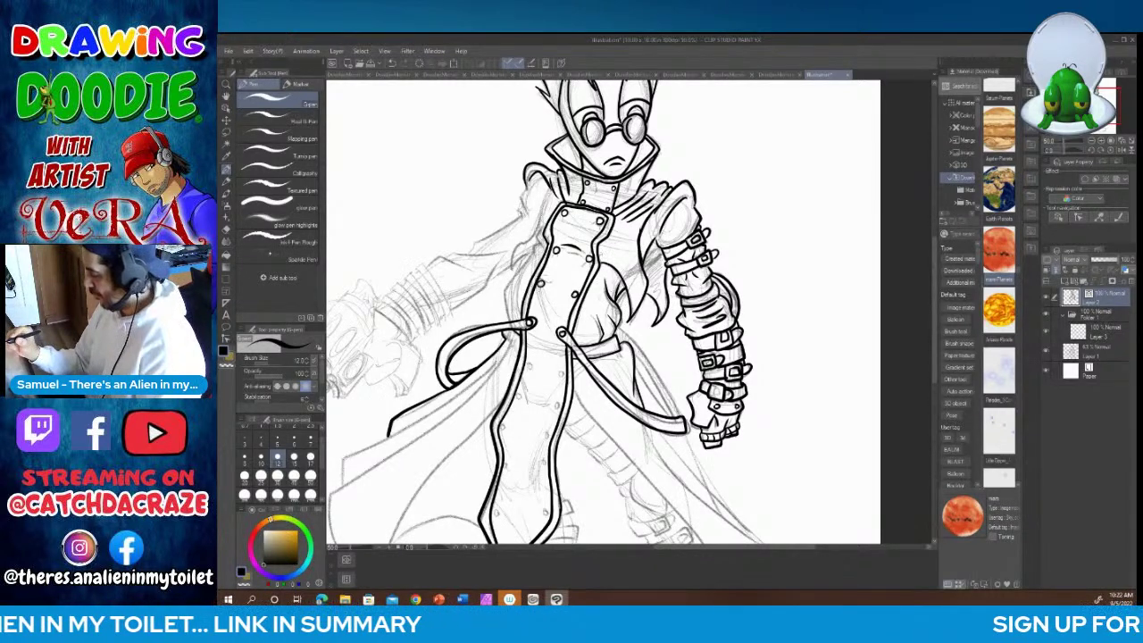
mouse_move(603, 256)
left_mouse_down()
mouse_move(620, 266)
mouse_move(611, 262)
left_mouse_up()
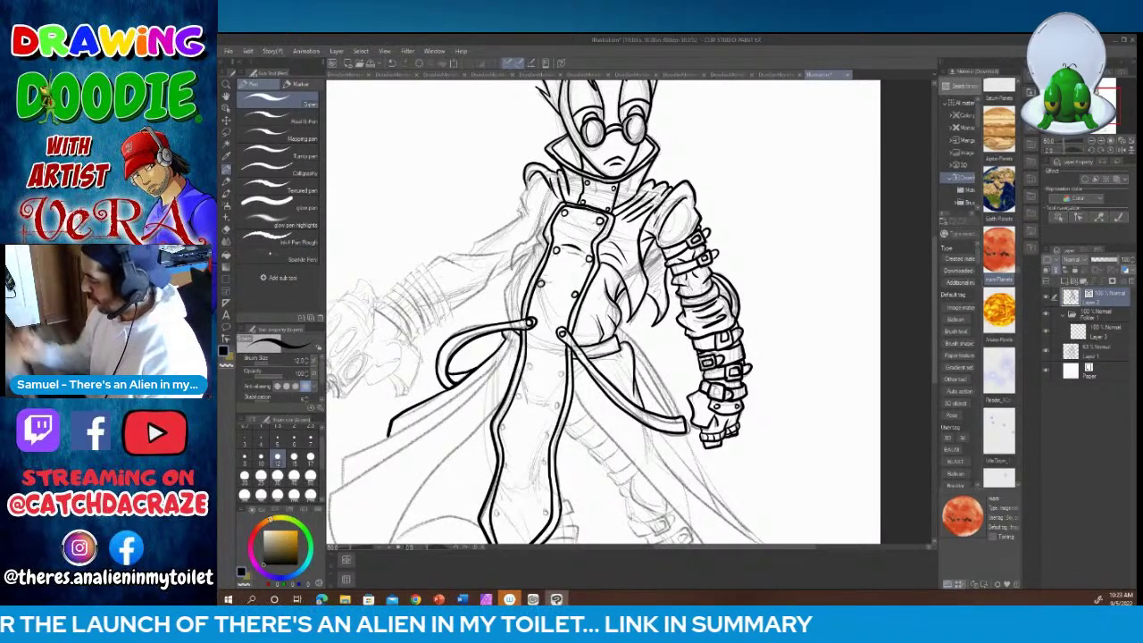
mouse_move(533, 177)
left_mouse_down()
mouse_move(522, 221)
mouse_move(466, 255)
left_mouse_up()
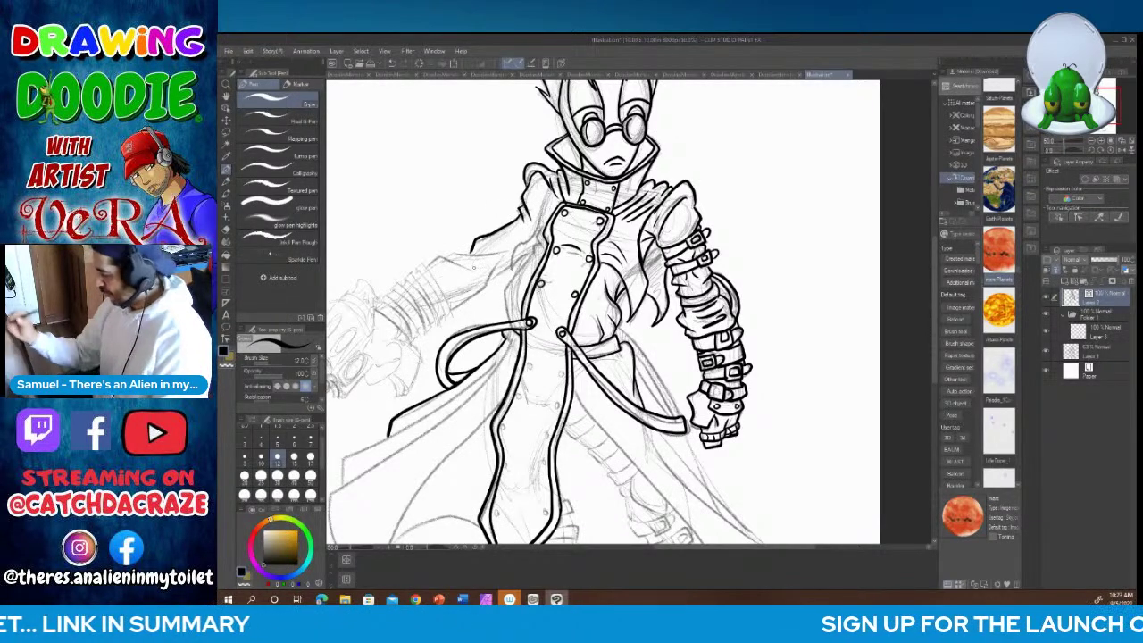
Step: Ink the outer edge of the hip flap from the belt to the strap's end, adding a parallel inner border line
scroll(862, 274, "down", 5)
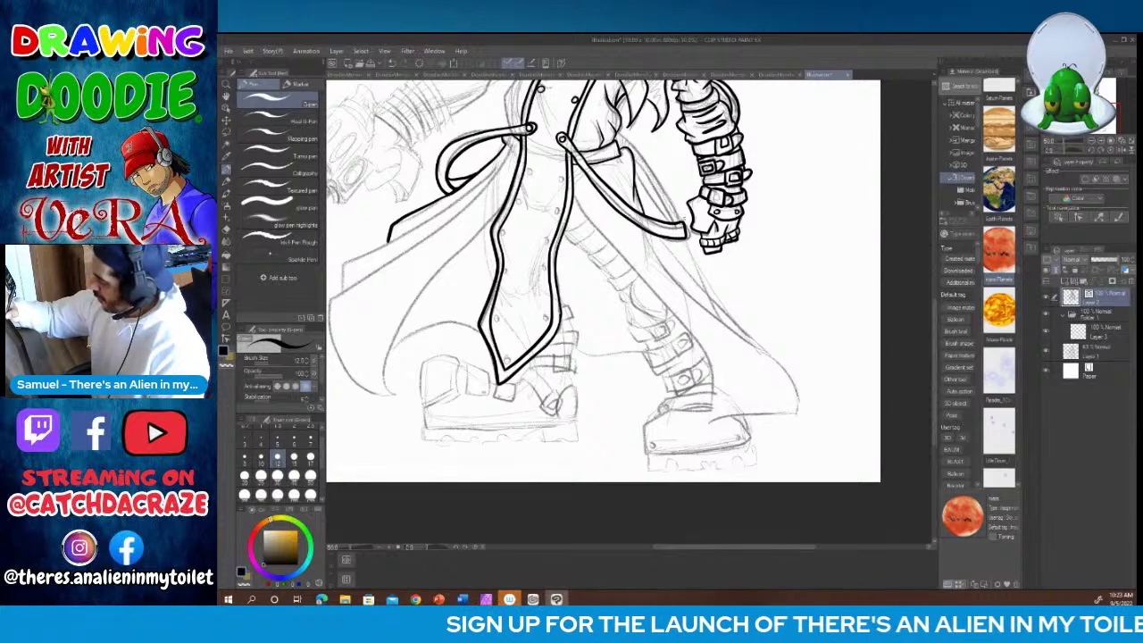
left_click_drag(618, 132, 680, 222)
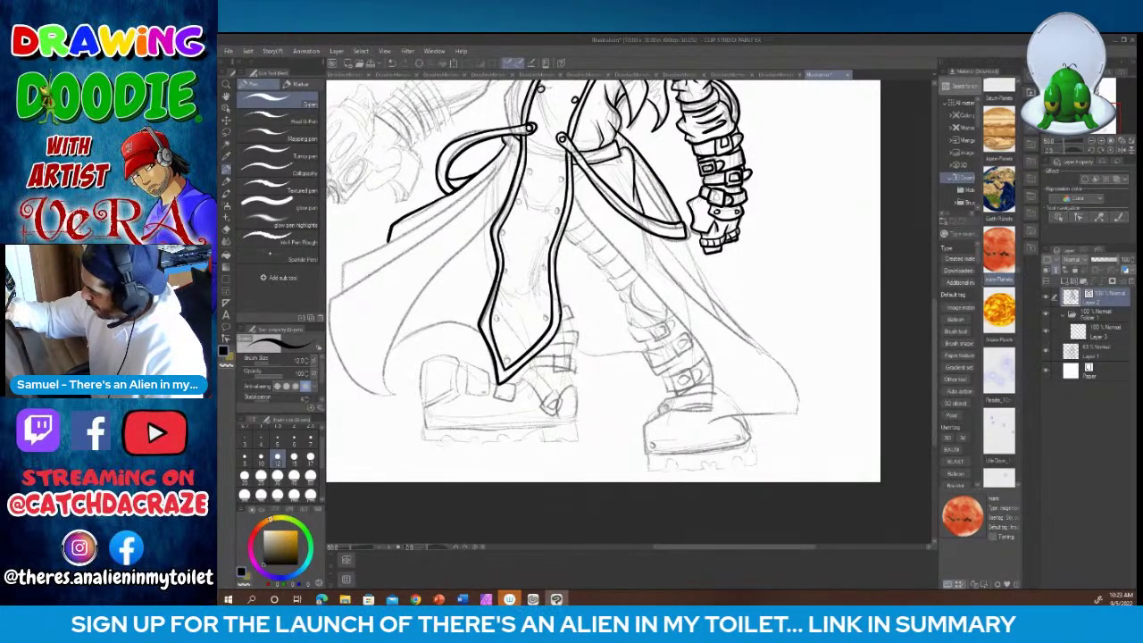
left_click_drag(636, 163, 673, 225)
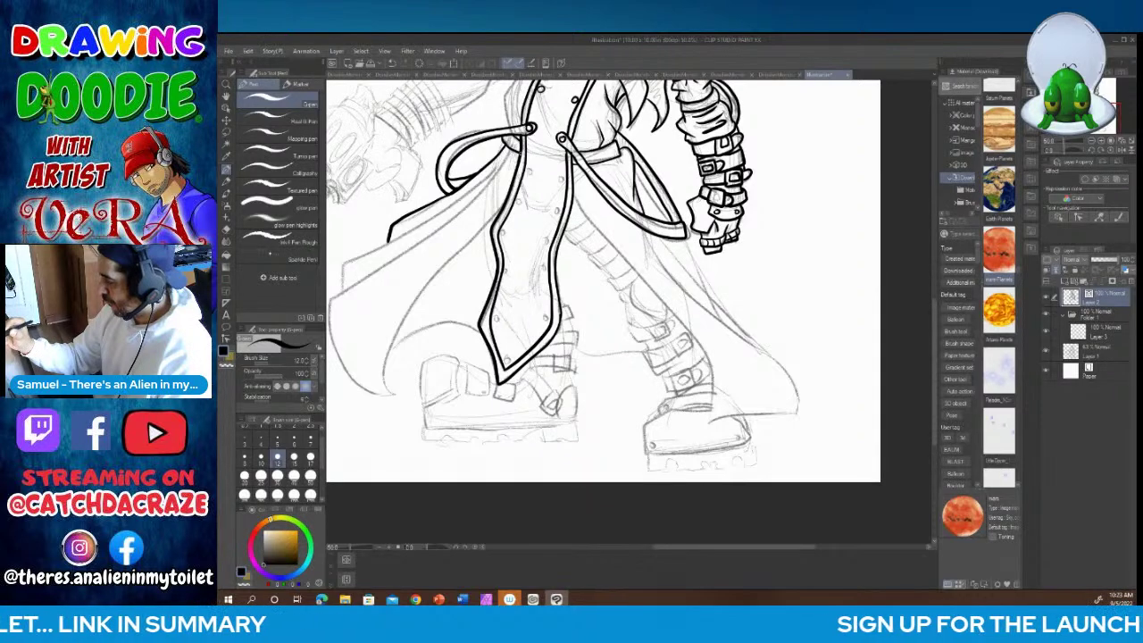
Step: Ink the torso's gun-arm side with its armpit folds and the sleeve down to the forearm, adding a curved line on the opposite shoulder
left_click_drag(936, 342, 936, 283)
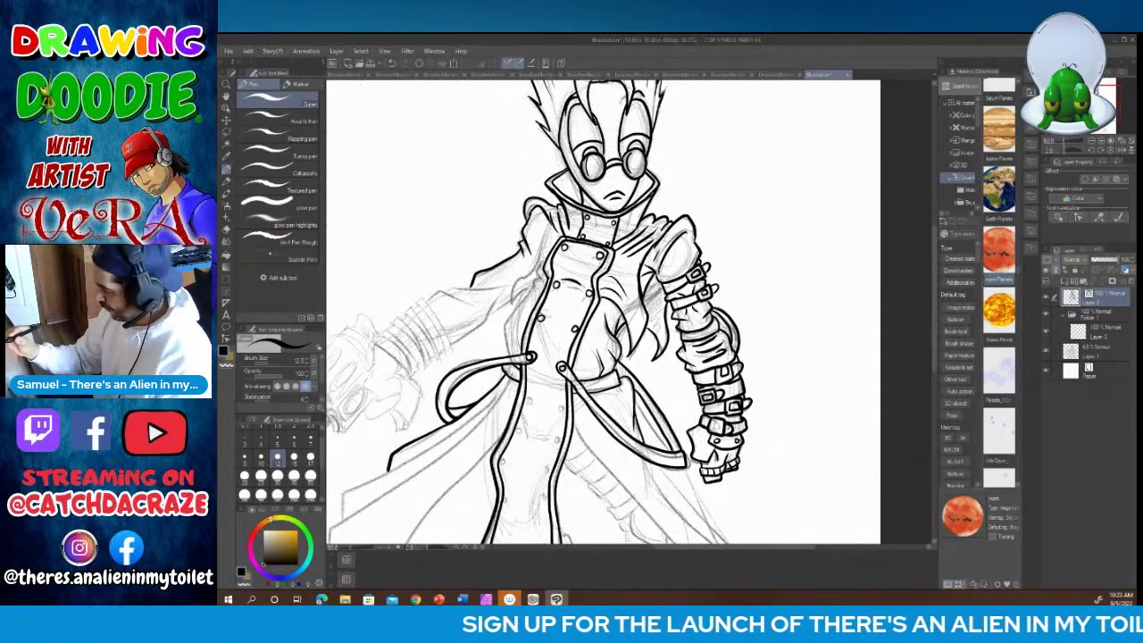
left_click_drag(548, 224, 508, 357)
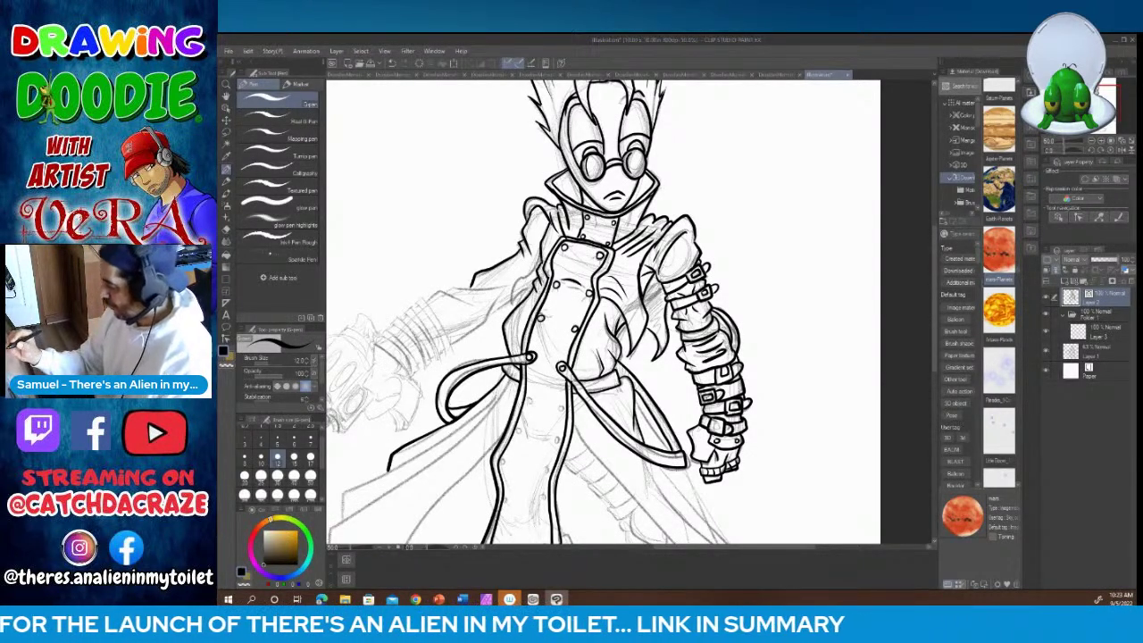
mouse_move(543, 252)
left_mouse_down()
mouse_move(500, 319)
mouse_move(524, 297)
left_mouse_up()
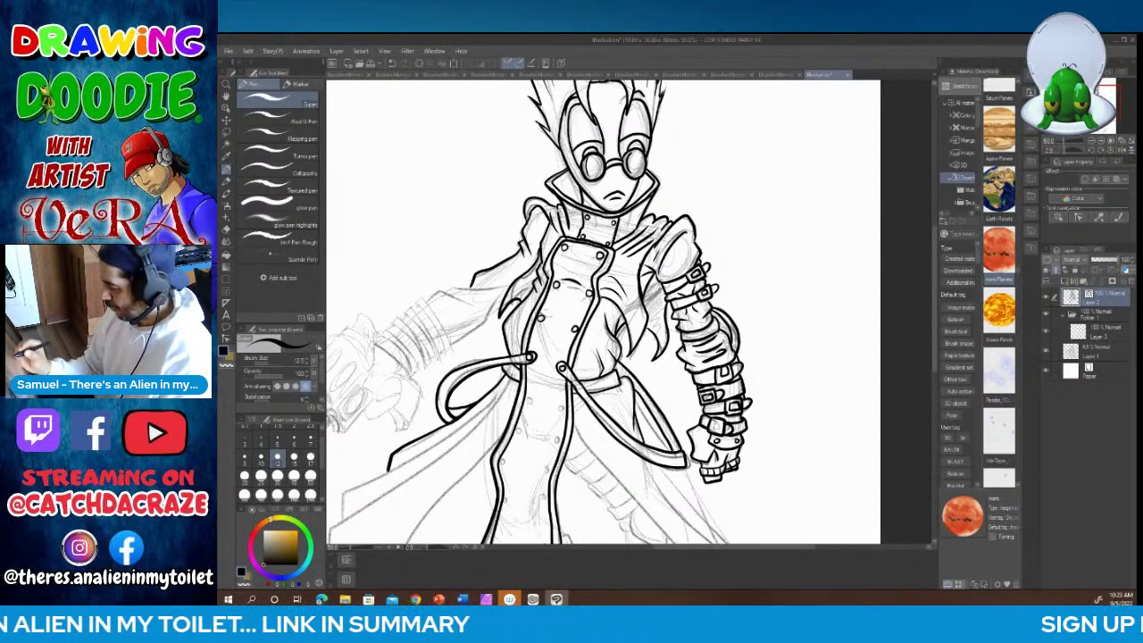
left_click_drag(427, 305, 506, 279)
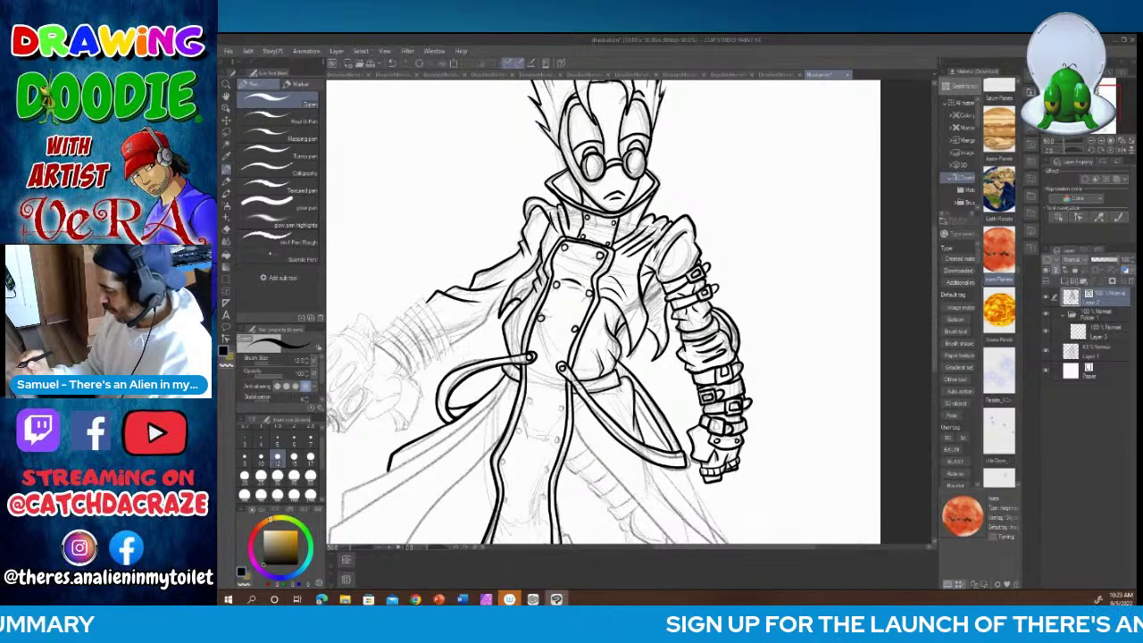
mouse_move(450, 343)
left_mouse_down()
mouse_move(483, 323)
mouse_move(497, 291)
mouse_move(500, 309)
left_mouse_up()
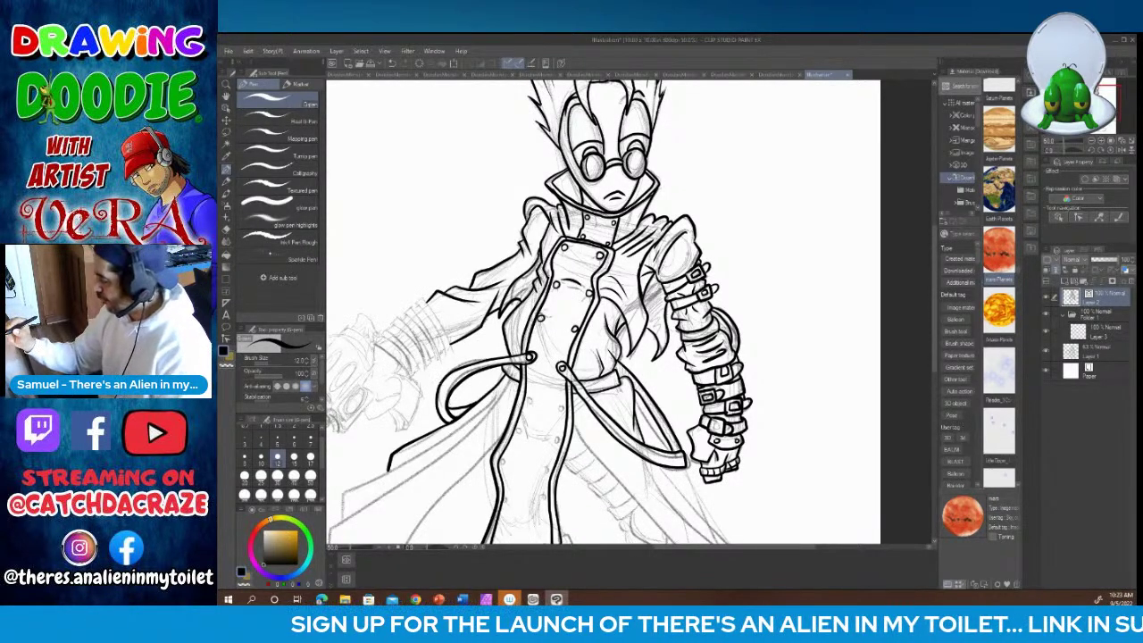
left_click_drag(689, 249, 666, 271)
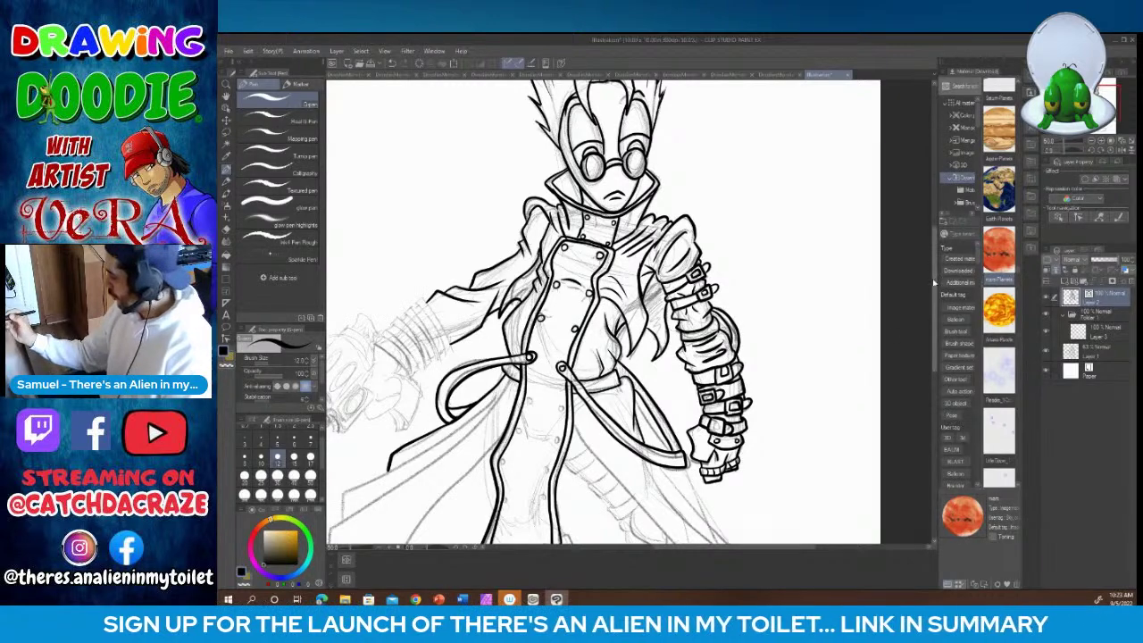
left_click_drag(935, 279, 938, 340)
left_click_drag(751, 548, 688, 555)
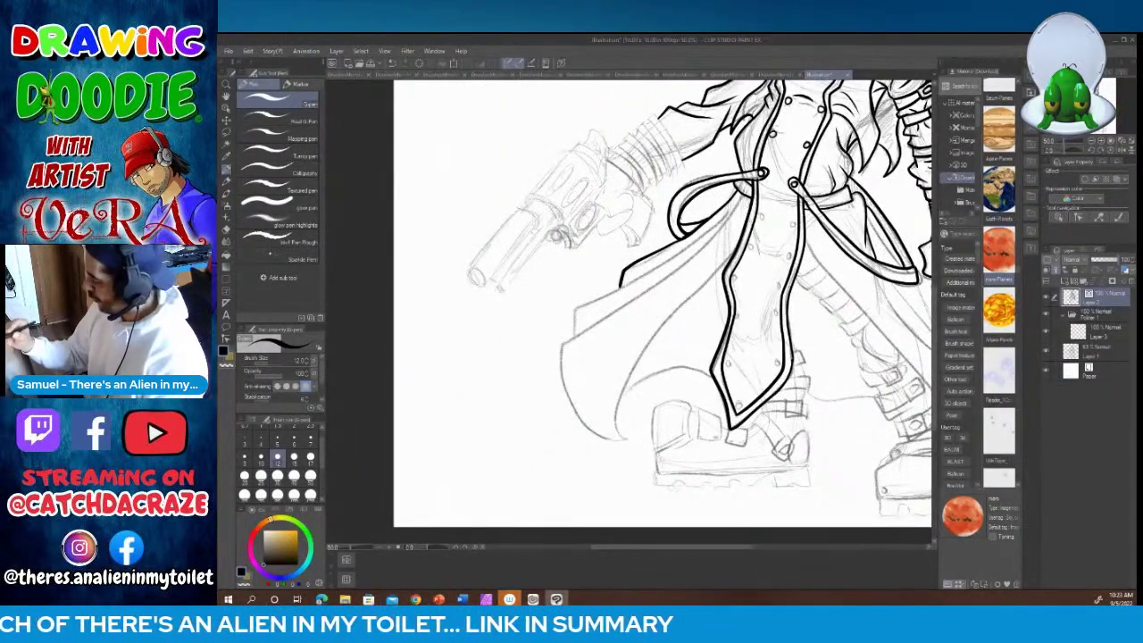
mouse_move(583, 207)
left_mouse_down()
mouse_move(578, 229)
mouse_move(600, 207)
mouse_move(586, 202)
mouse_move(581, 219)
mouse_move(609, 231)
mouse_move(627, 218)
mouse_move(625, 191)
mouse_move(605, 218)
left_mouse_up()
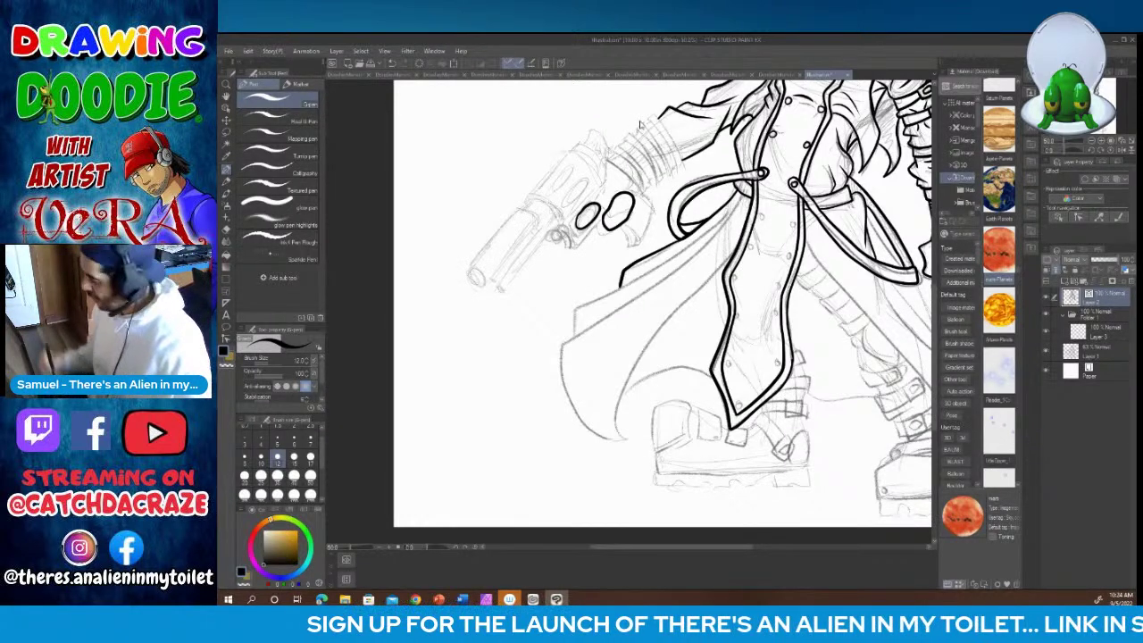
key("ctrl+z")
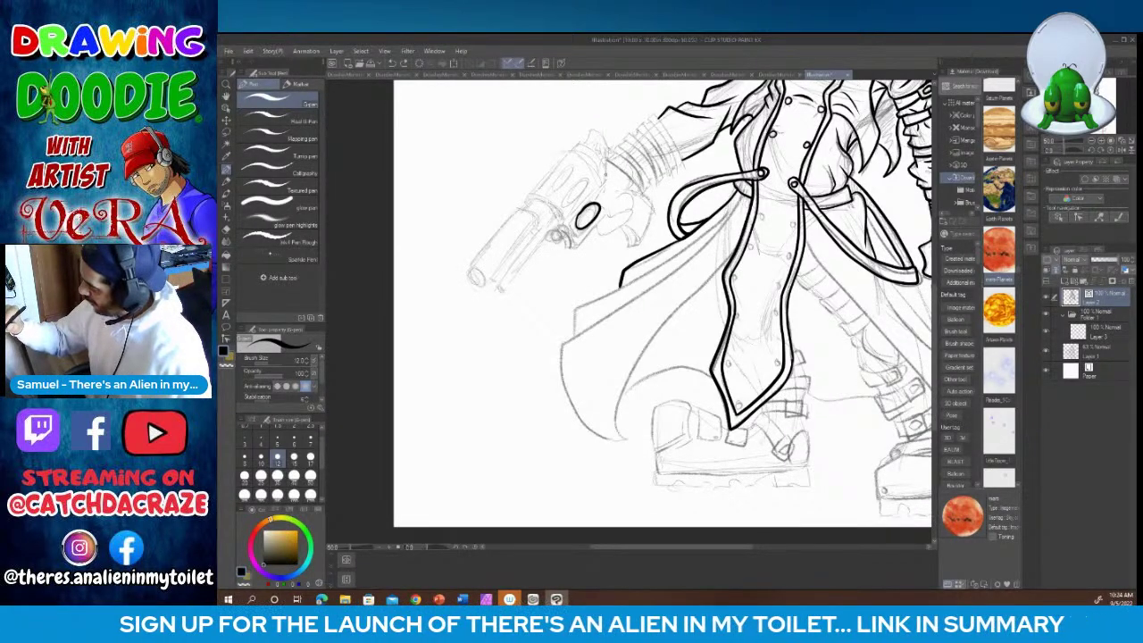
mouse_move(604, 174)
left_mouse_down()
mouse_move(597, 203)
mouse_move(618, 211)
mouse_move(636, 188)
mouse_move(614, 193)
mouse_move(635, 173)
mouse_move(626, 166)
left_mouse_up()
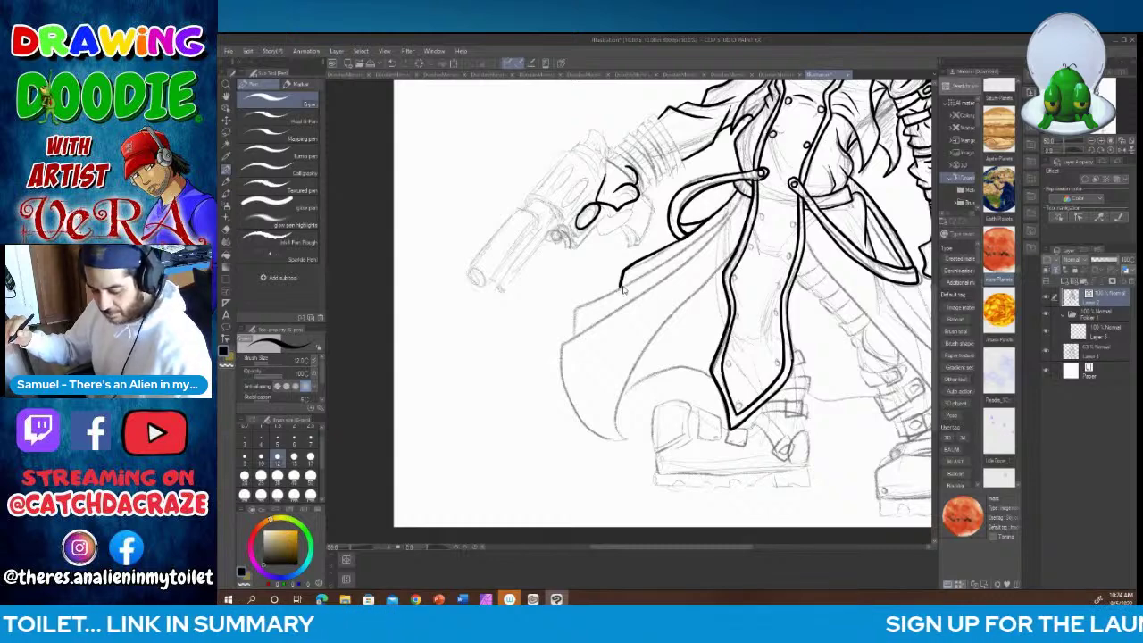
key("ctrl+z")
key("ctrl+z")
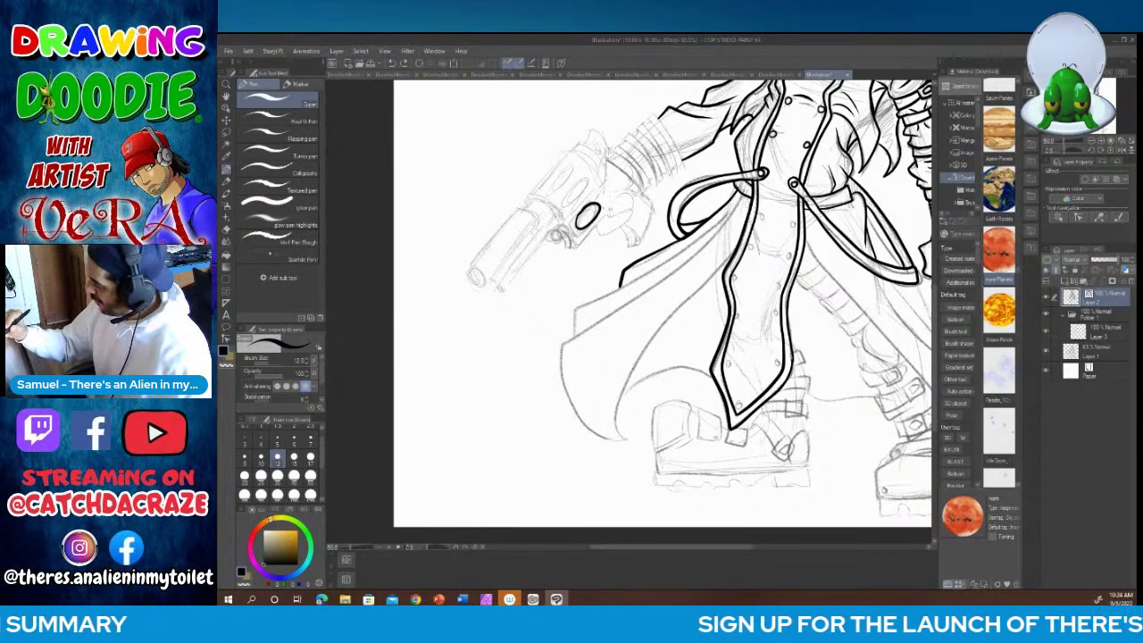
key("ctrl+z")
key("ctrl+z")
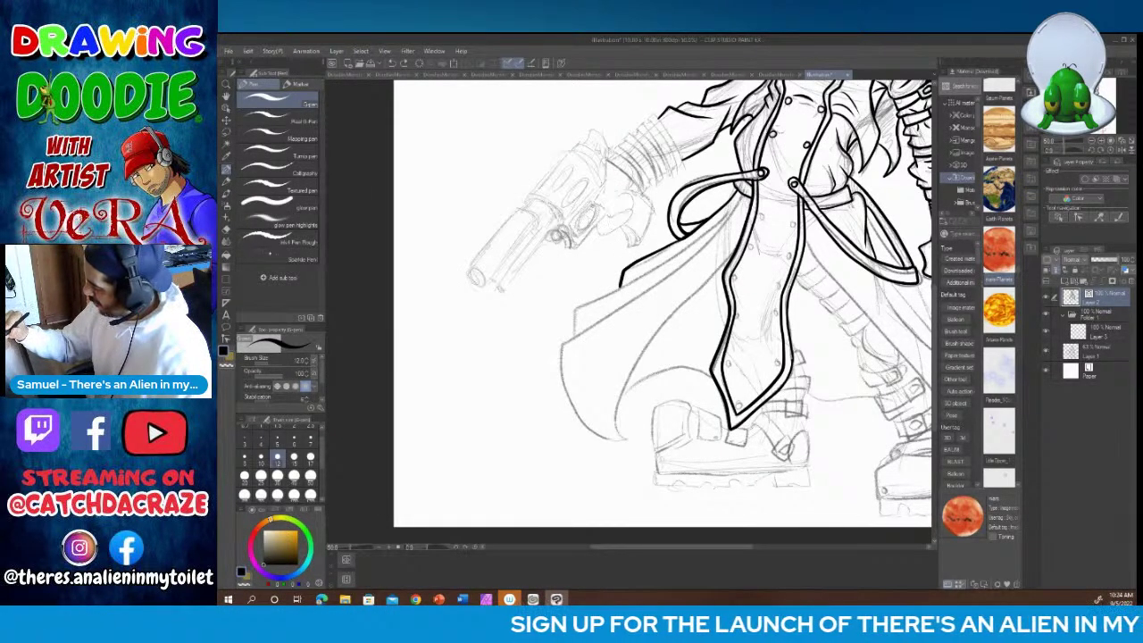
Step: Ink the gloved fingers gripping the revolver, along with the trigger guard and the extended fingertip beside it
mouse_move(591, 208)
left_mouse_down()
mouse_move(607, 222)
mouse_move(631, 214)
mouse_move(634, 198)
mouse_move(609, 193)
mouse_move(638, 181)
left_mouse_up()
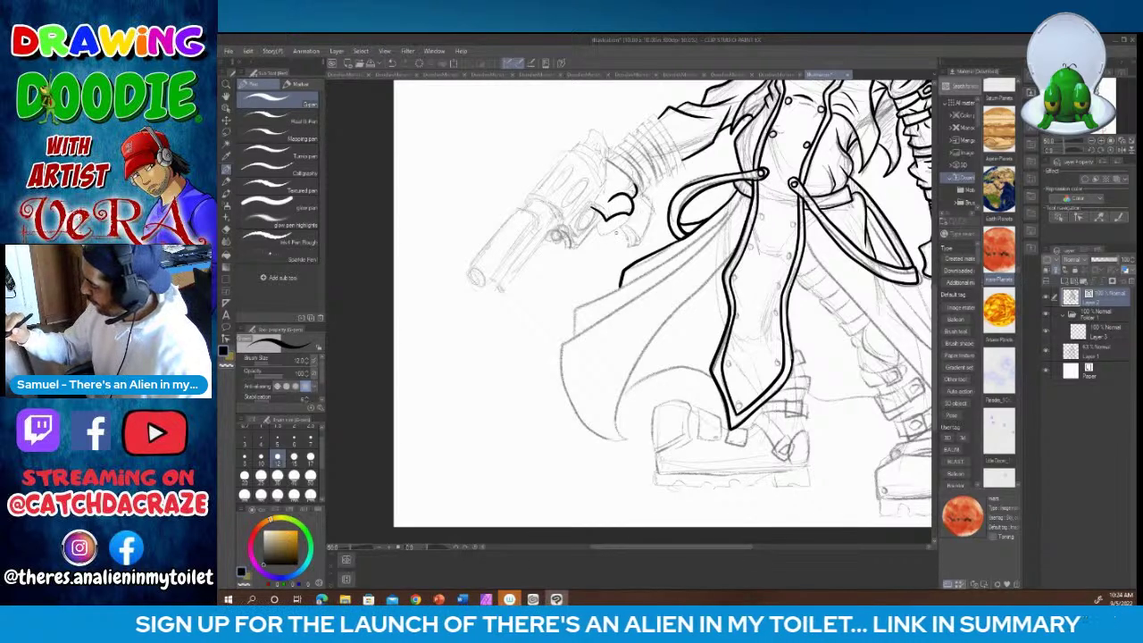
mouse_move(604, 224)
left_mouse_down()
mouse_move(622, 237)
mouse_move(641, 218)
mouse_move(636, 205)
mouse_move(622, 224)
mouse_move(633, 250)
mouse_move(652, 216)
mouse_move(632, 181)
left_mouse_up()
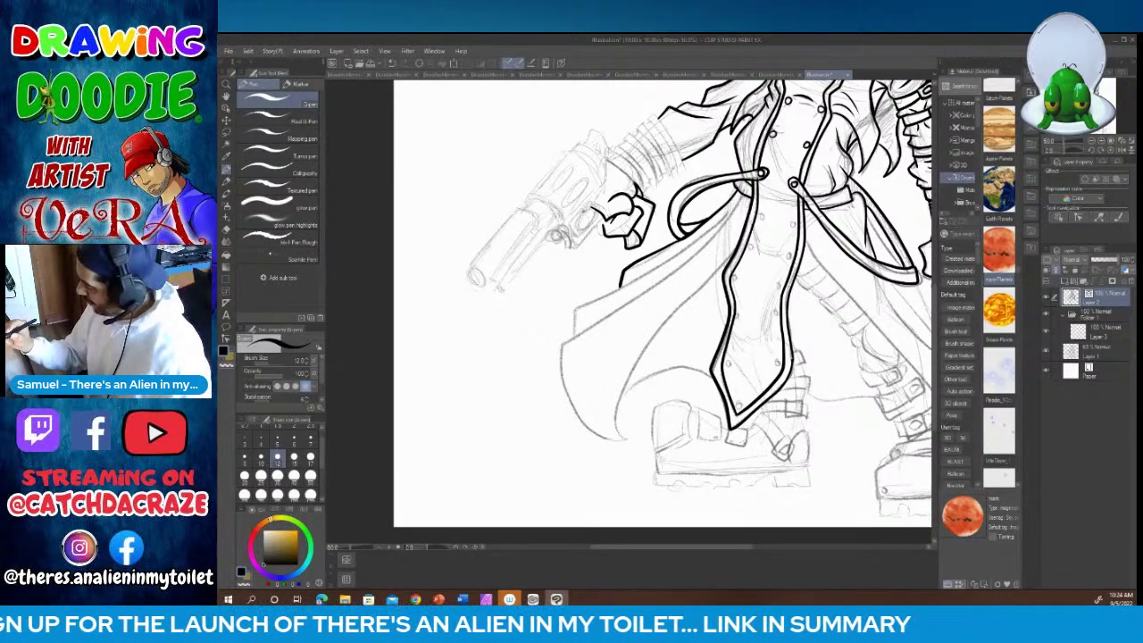
mouse_move(583, 211)
left_mouse_down()
mouse_move(572, 250)
mouse_move(559, 234)
mouse_move(580, 219)
mouse_move(575, 241)
mouse_move(599, 221)
left_mouse_up()
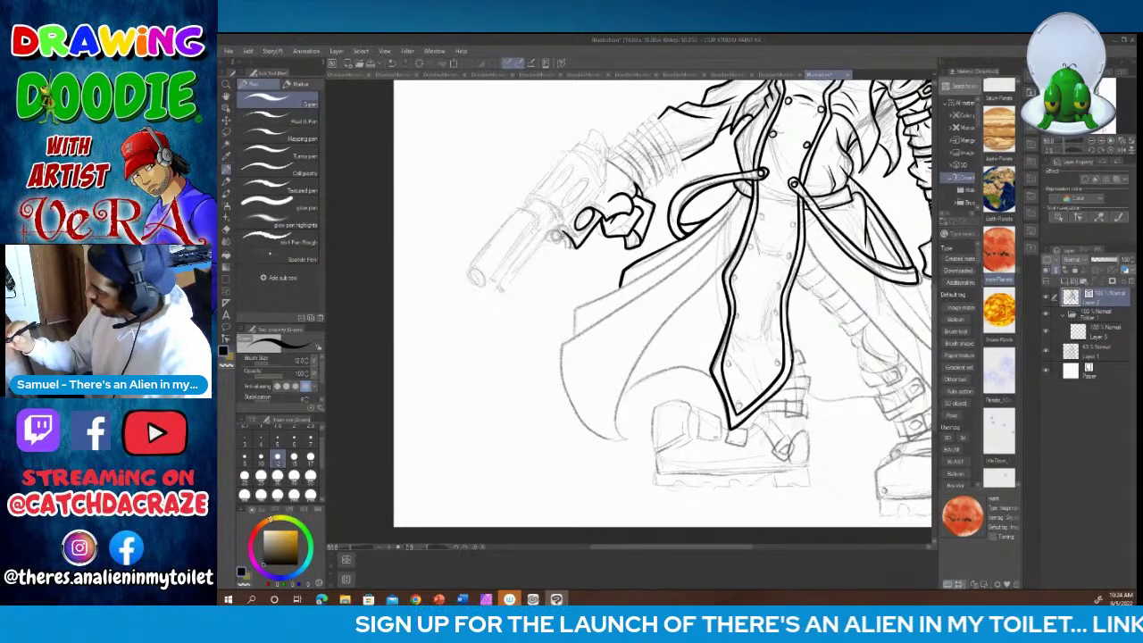
left_click_drag(556, 234, 566, 247)
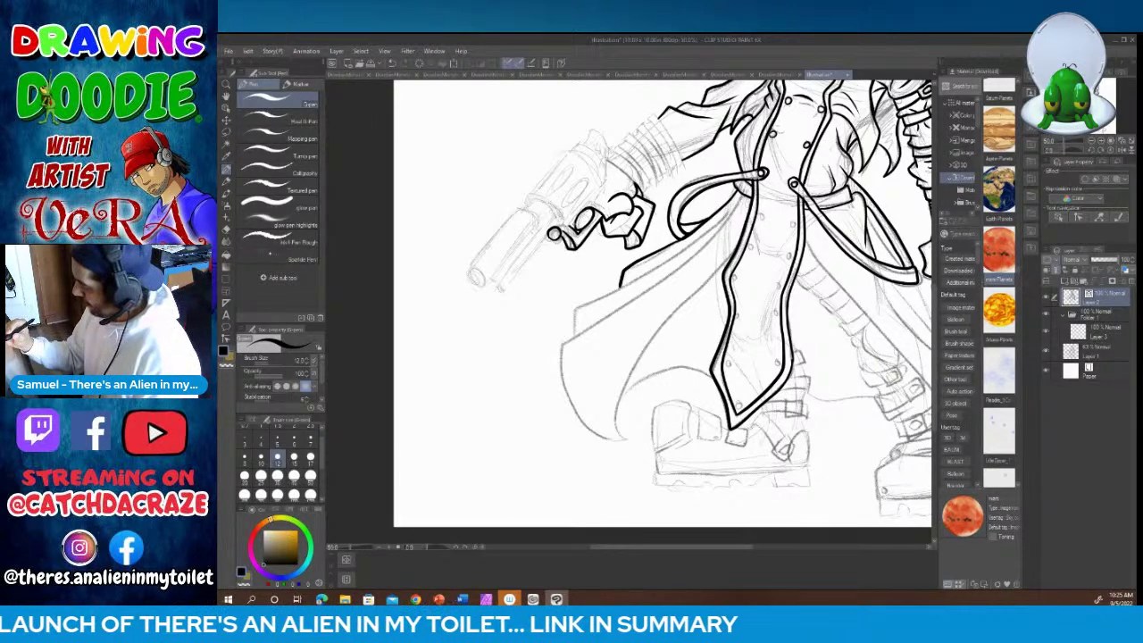
left_click_drag(571, 220, 594, 199)
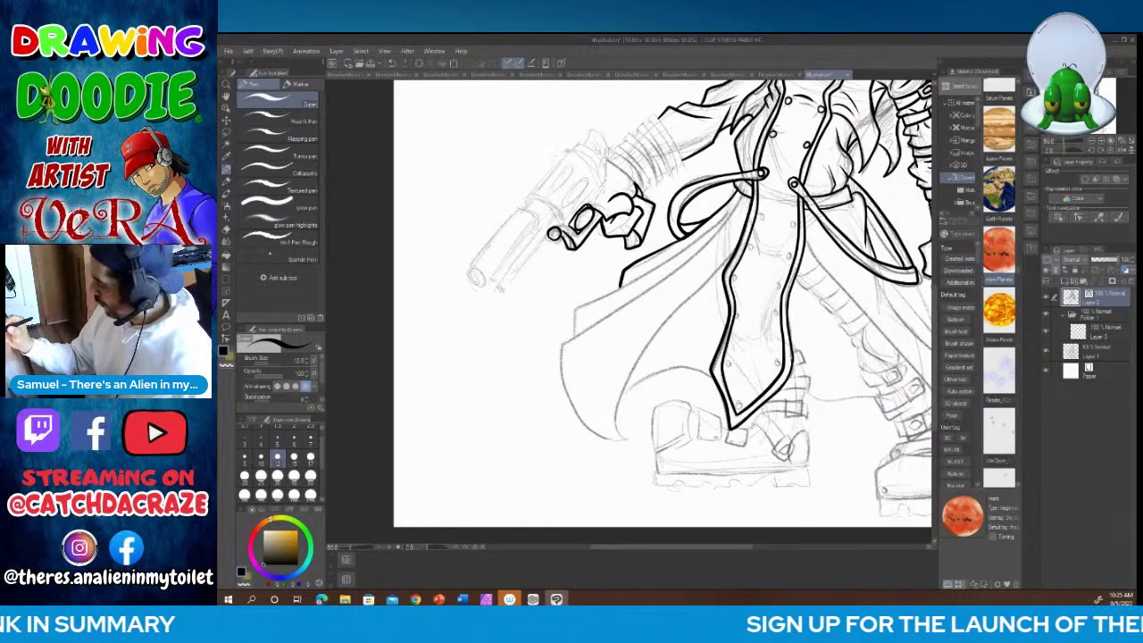
Step: Ink the upper edge of the revolver's cylinder section, and undo the trial strokes for the barrel and muzzle
mouse_move(566, 148)
left_mouse_down()
mouse_move(464, 270)
mouse_move(479, 273)
mouse_move(475, 288)
mouse_move(485, 276)
mouse_move(476, 290)
mouse_move(498, 262)
mouse_move(482, 286)
left_mouse_up()
left_click_drag(539, 221, 517, 203)
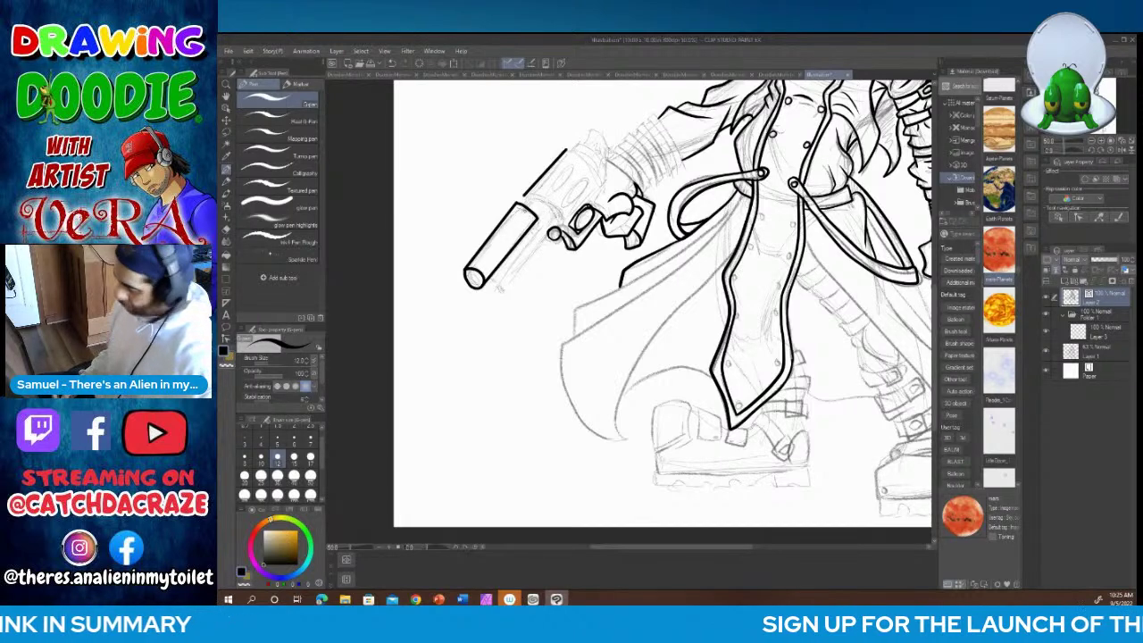
key("ctrl+z")
key("ctrl+z")
key("ctrl+z")
key("ctrl+z")
key("ctrl+z")
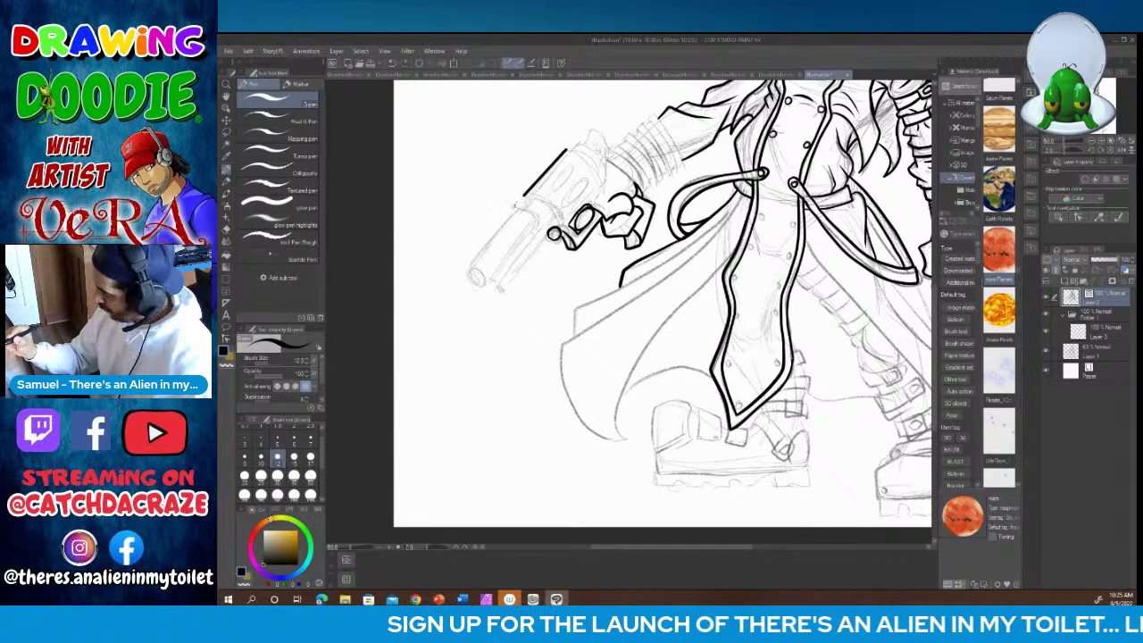
Step: Ink the revolver's barrel with its round muzzle opening, plus the thin rod running along the barrel's underside
left_click_drag(517, 203, 459, 270)
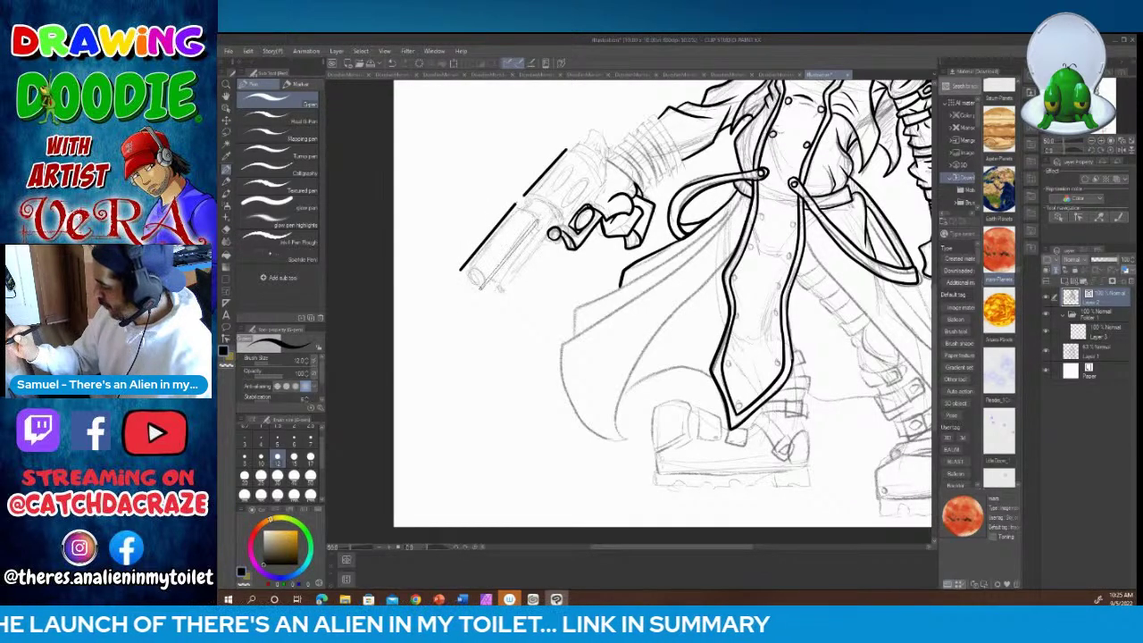
left_click_drag(536, 220, 481, 288)
left_click_drag(515, 204, 539, 223)
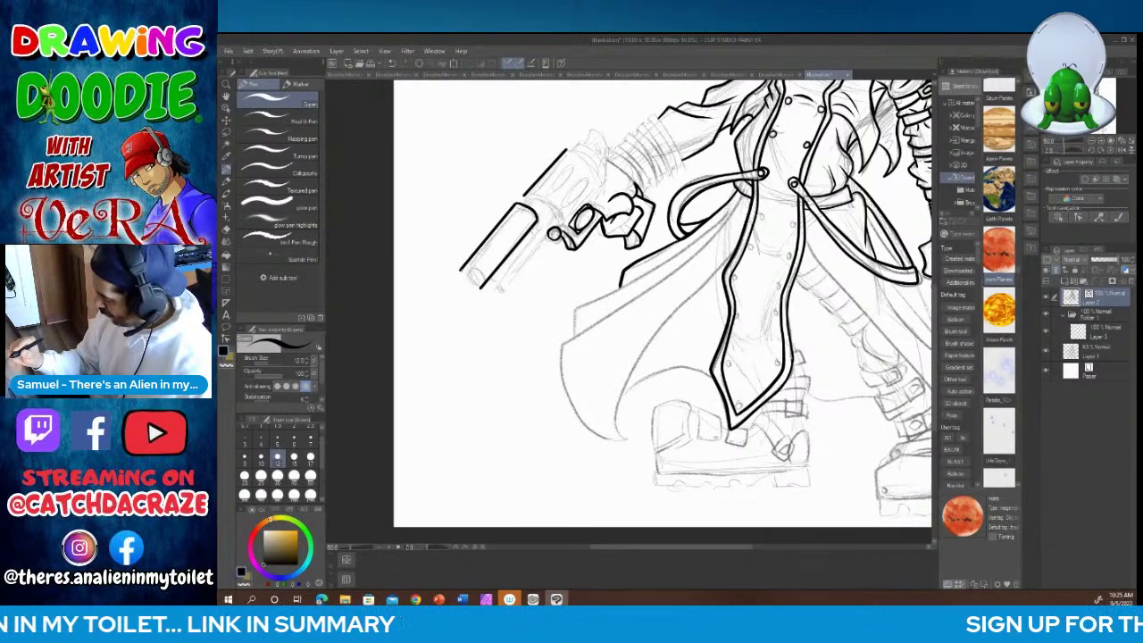
mouse_move(460, 268)
left_mouse_down()
mouse_move(480, 287)
mouse_move(467, 279)
left_mouse_up()
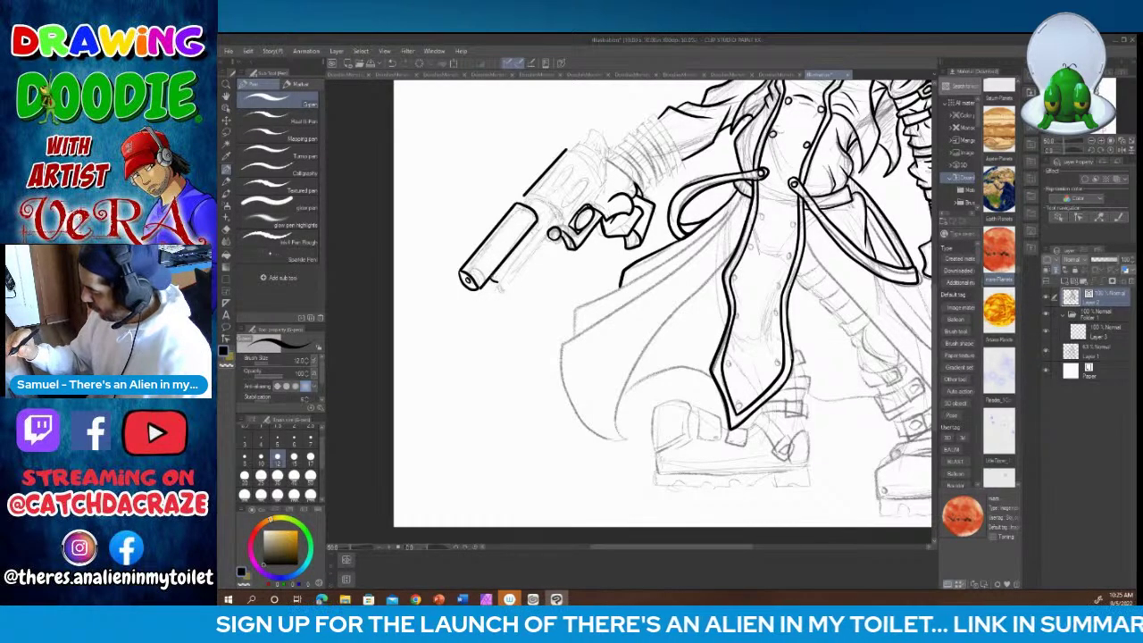
left_click_drag(491, 277, 543, 225)
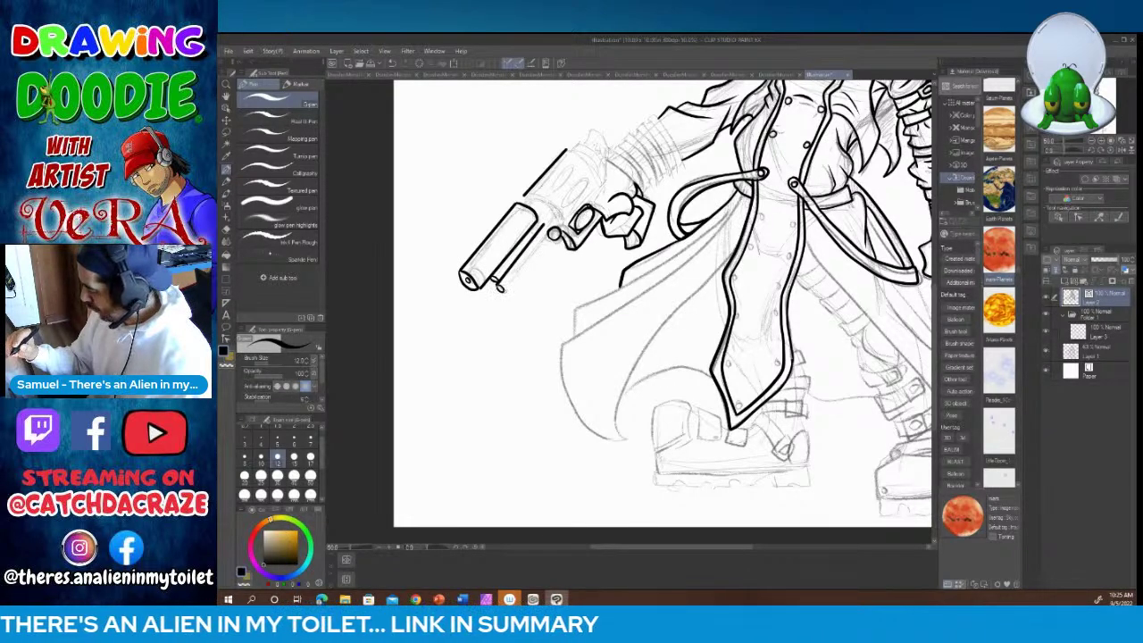
left_click_drag(500, 288, 550, 231)
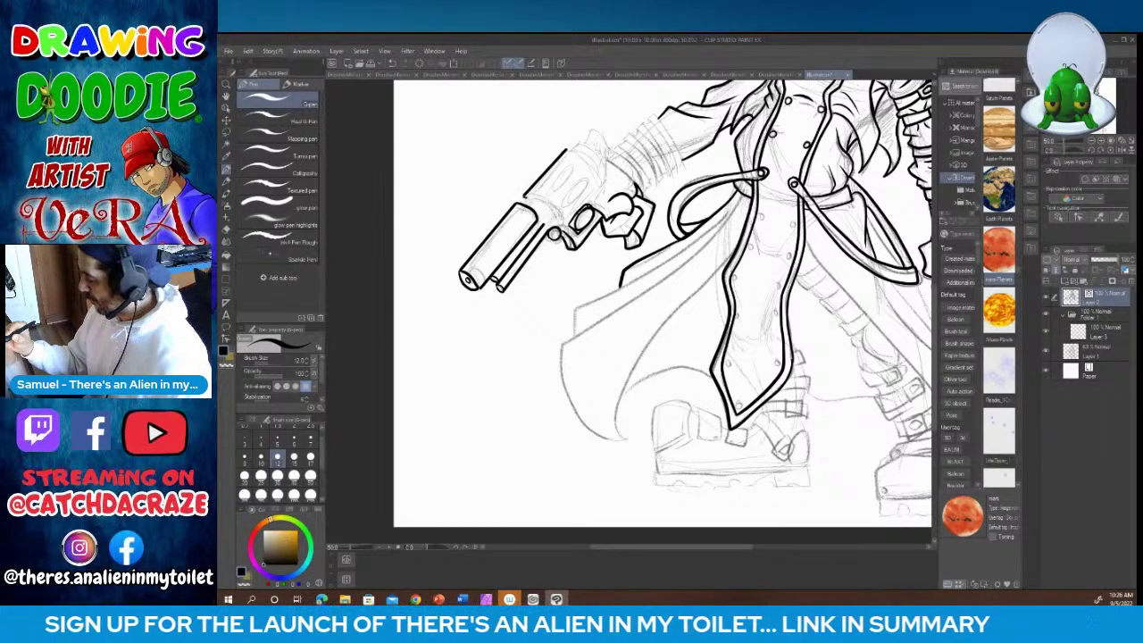
Step: Ink the revolver's cylinder with its elongated flutes and the front edge where it meets the barrel
left_click_drag(525, 199, 573, 154)
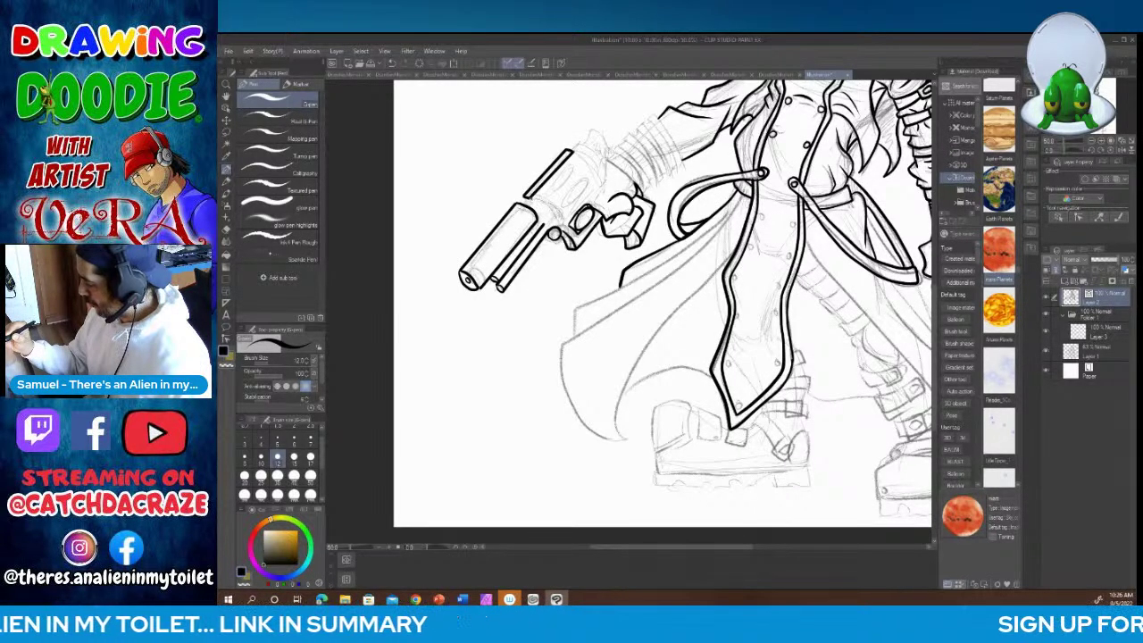
mouse_move(532, 198)
left_mouse_down()
mouse_move(561, 223)
mouse_move(598, 183)
left_mouse_up()
key("ctrl+z")
mouse_move(561, 223)
left_mouse_down()
mouse_move(602, 174)
mouse_move(570, 151)
mouse_move(547, 185)
mouse_move(563, 178)
mouse_move(556, 199)
left_mouse_up()
mouse_move(582, 170)
left_mouse_down()
mouse_move(561, 195)
mouse_move(566, 180)
mouse_move(565, 206)
mouse_move(578, 185)
left_mouse_up()
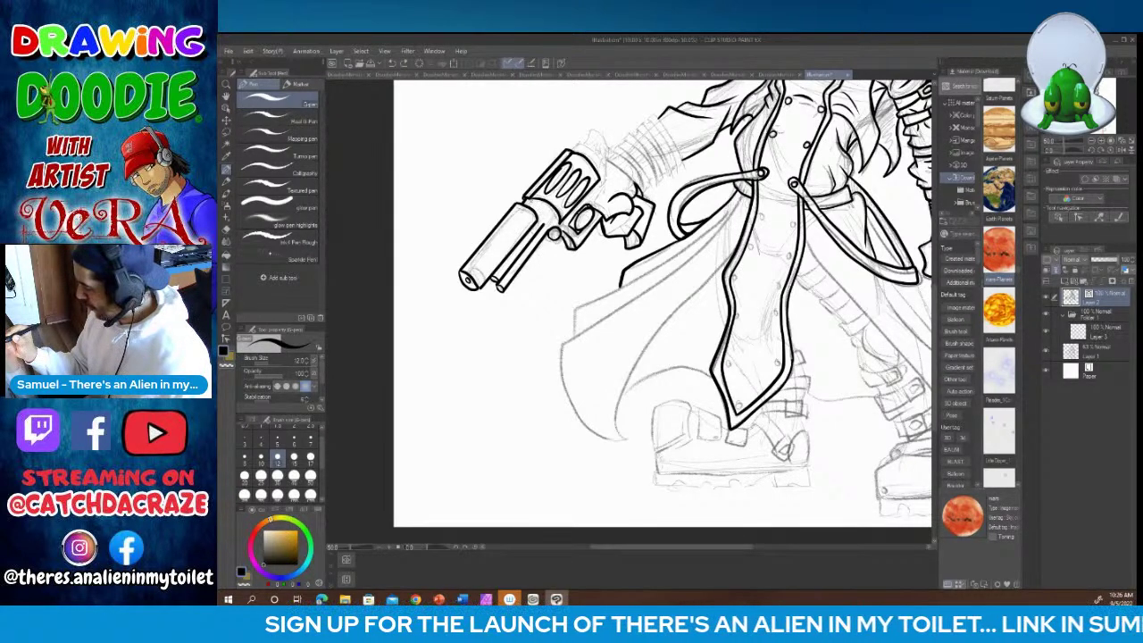
left_click_drag(534, 203, 560, 224)
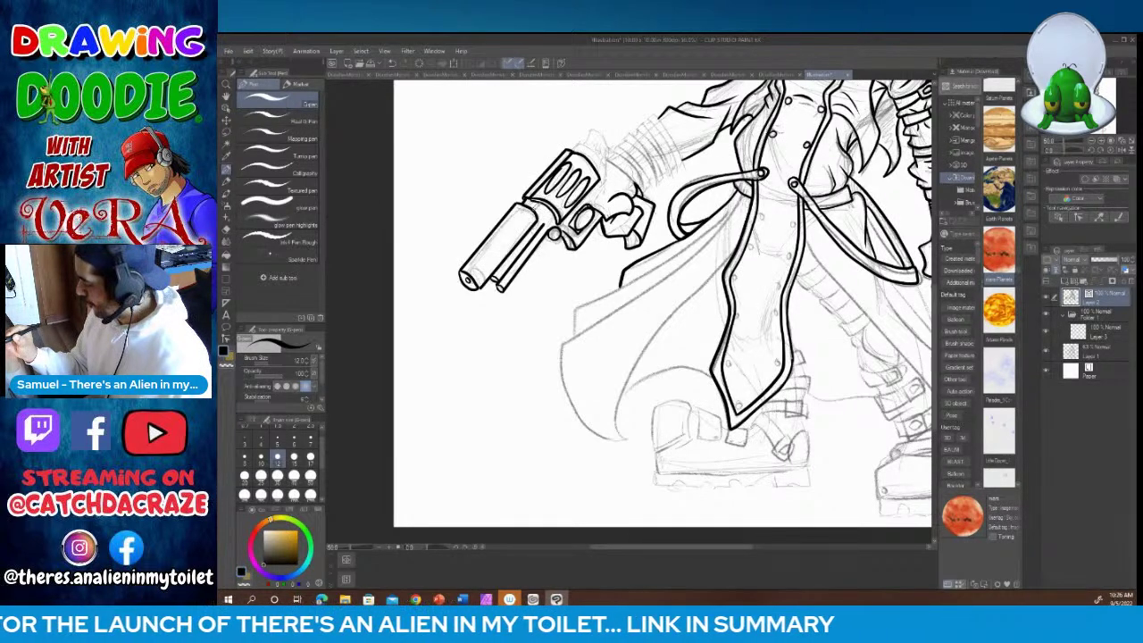
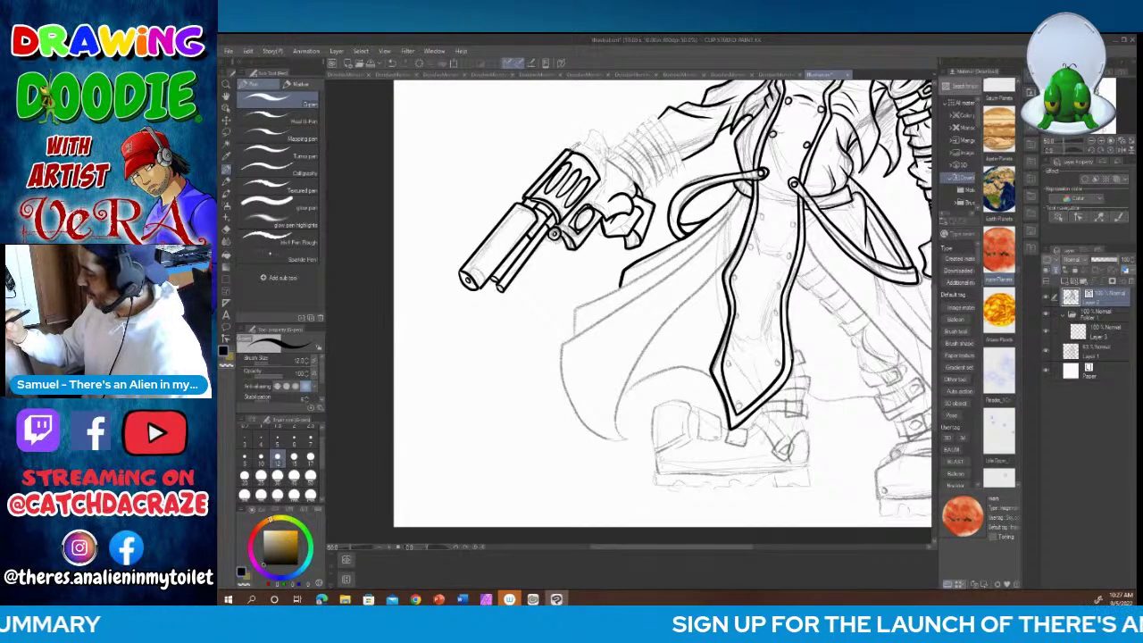
Step: Ink the rear of the revolver's frame, redrawing the hammer with a more pointed shape, and add the edge behind the trigger guard
mouse_move(568, 152)
left_mouse_down()
mouse_move(588, 148)
mouse_move(605, 182)
mouse_move(591, 130)
mouse_move(602, 129)
mouse_move(605, 165)
mouse_move(598, 155)
left_mouse_up()
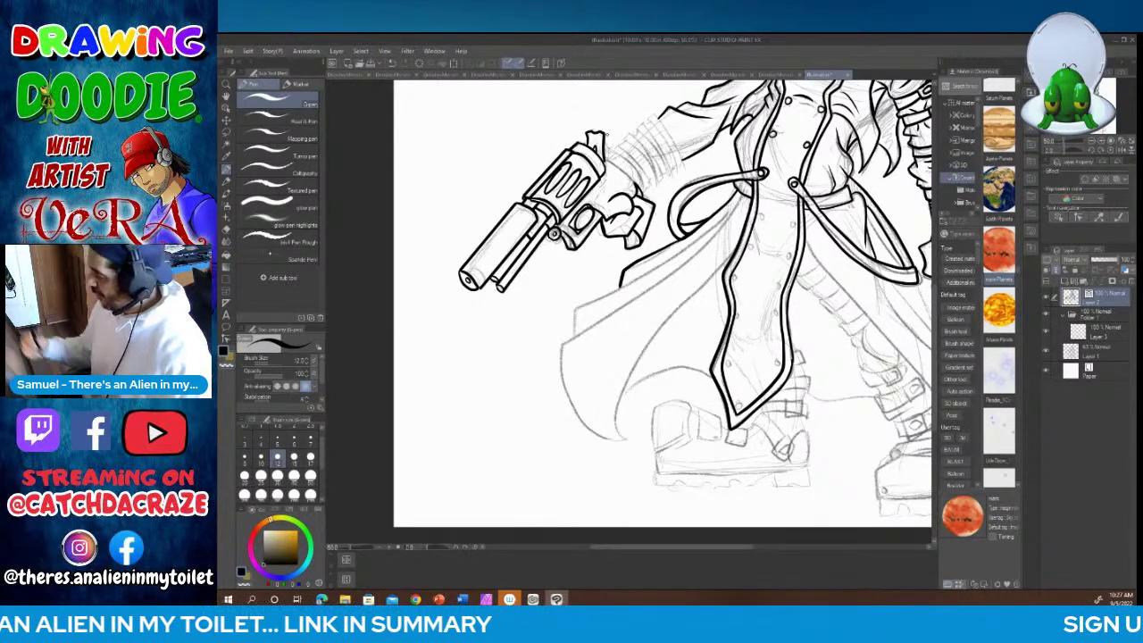
key("ctrl+z")
key("ctrl+z")
key("ctrl+z")
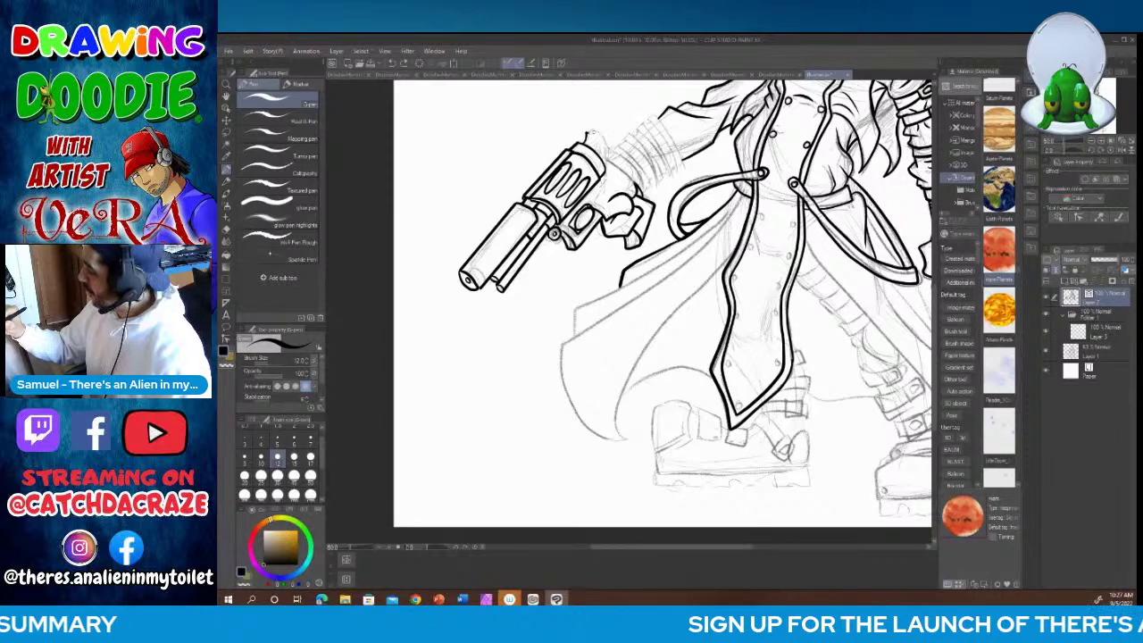
mouse_move(588, 133)
left_mouse_down()
mouse_move(604, 125)
mouse_move(609, 162)
left_mouse_up()
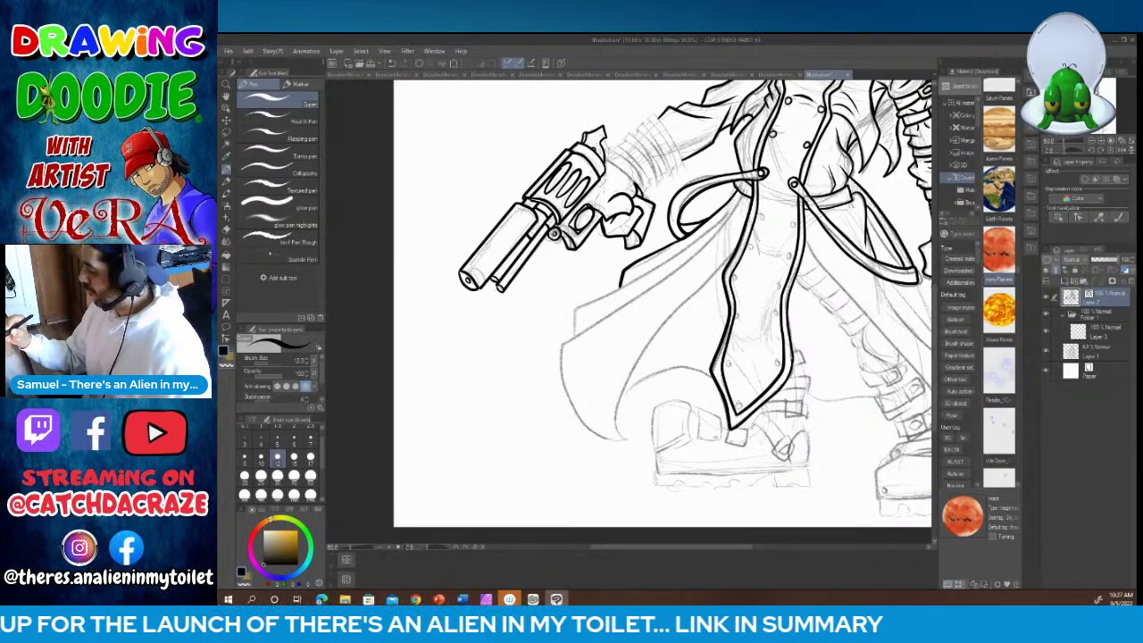
left_click_drag(596, 212, 604, 171)
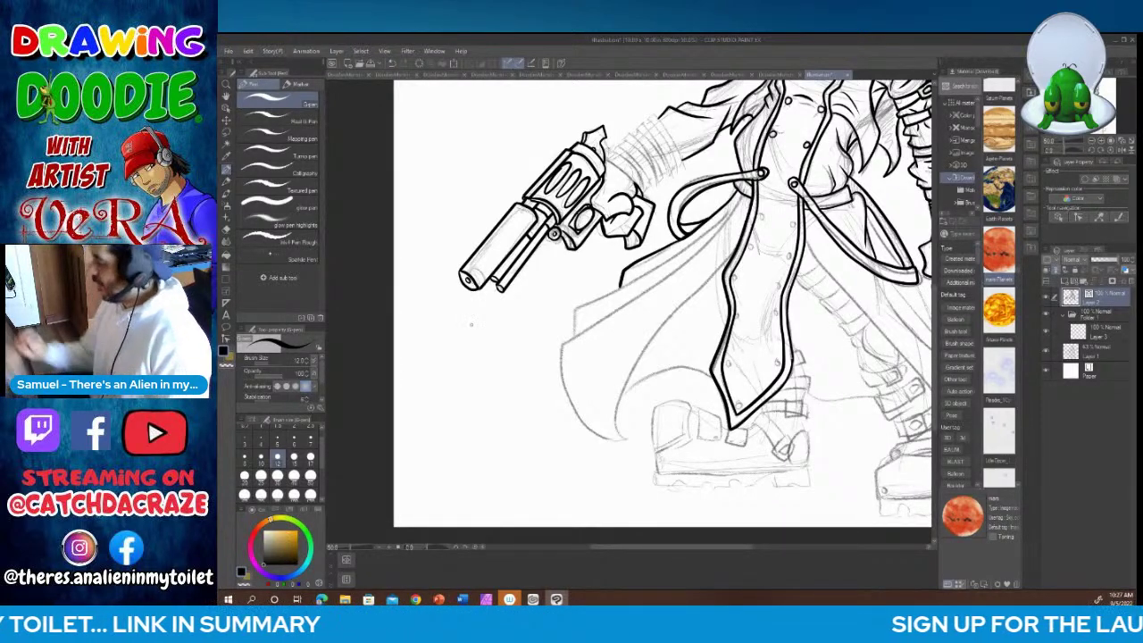
Step: Ink the back of the gun hand and the stacked wrist bands up to the sleeve cuff
left_click_drag(605, 160, 642, 190)
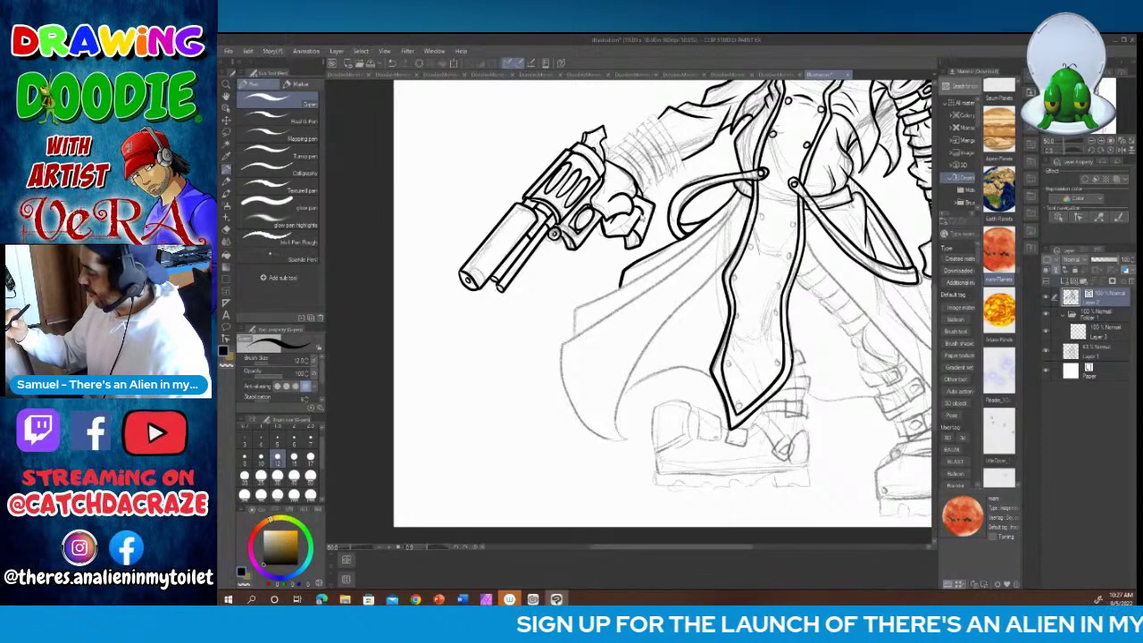
key("ctrl+z")
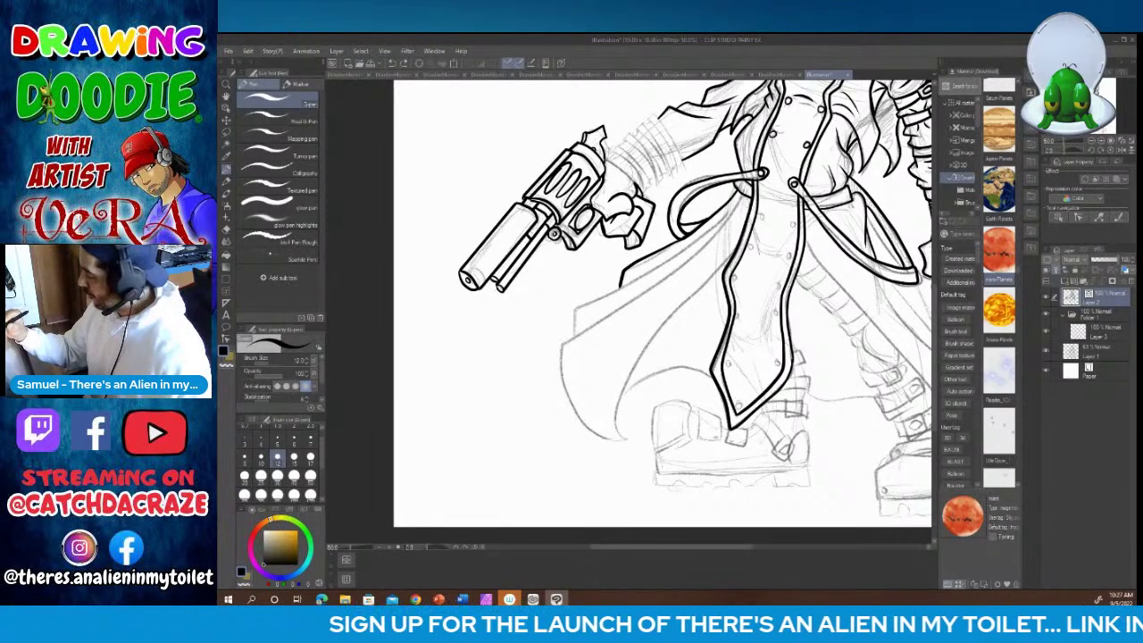
left_click_drag(604, 159, 640, 188)
mouse_move(601, 146)
left_mouse_down()
mouse_move(631, 164)
mouse_move(650, 200)
left_mouse_up()
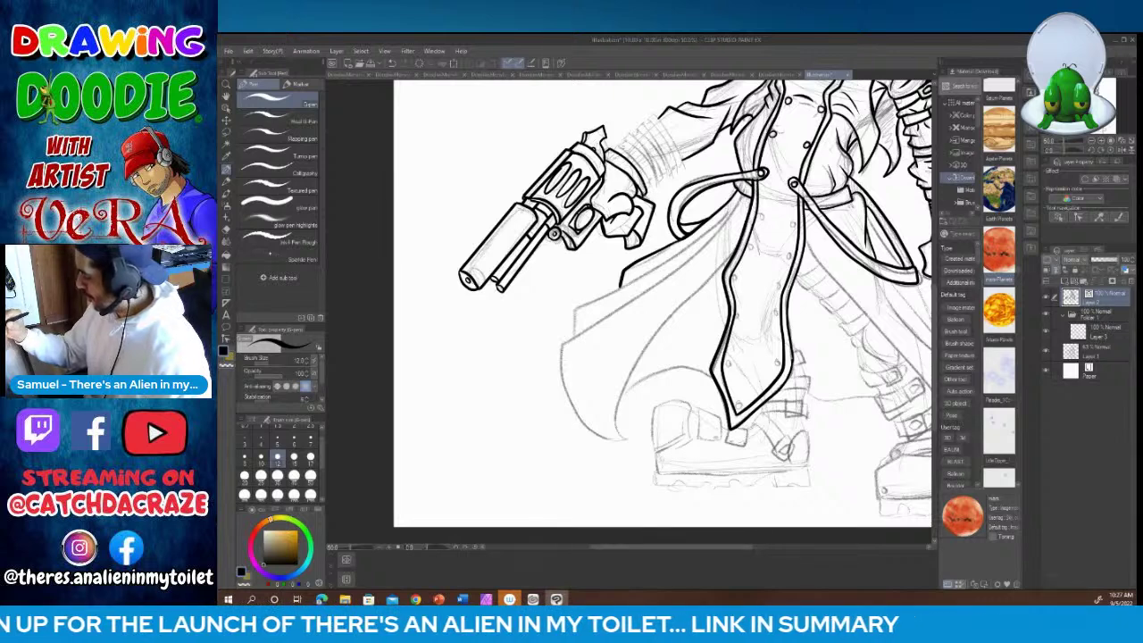
left_click_drag(611, 144, 650, 193)
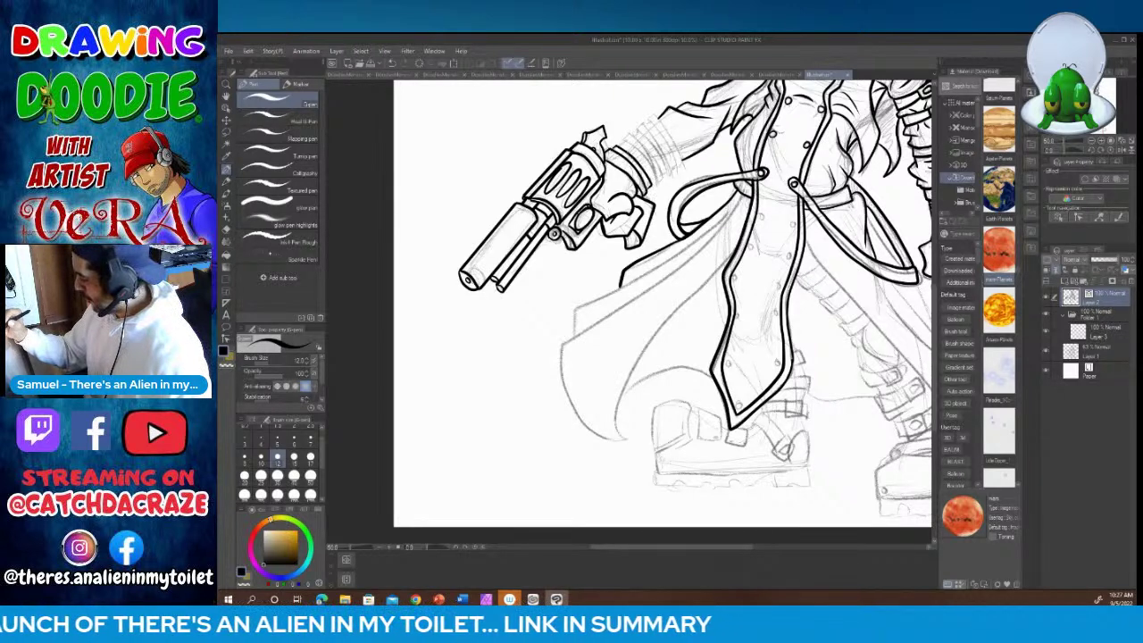
left_click_drag(620, 141, 656, 179)
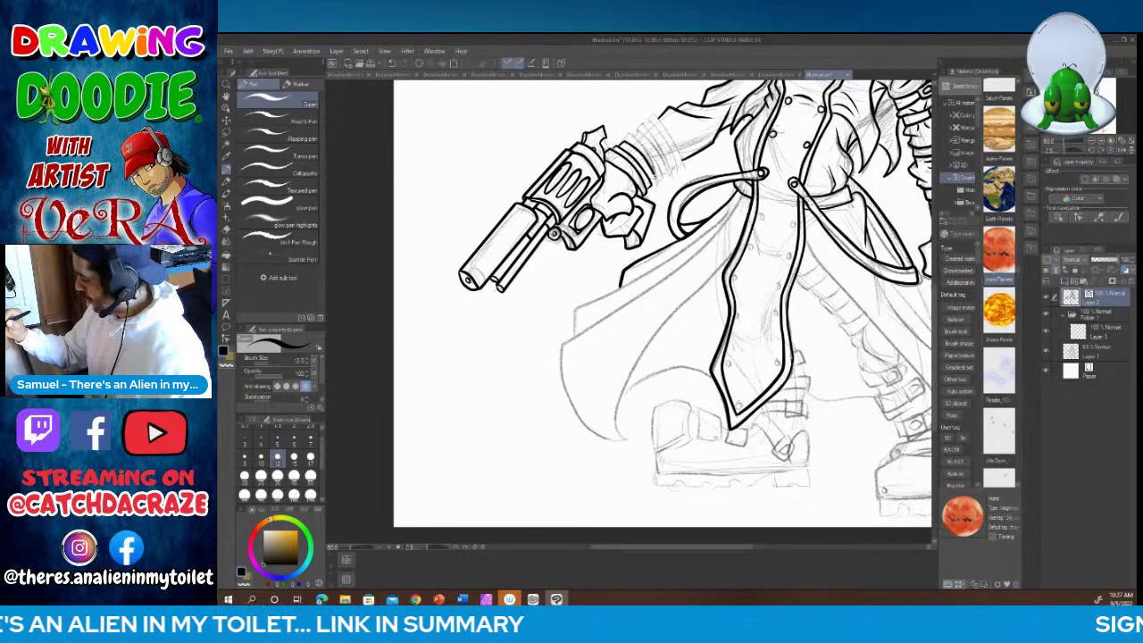
left_click_drag(625, 134, 661, 184)
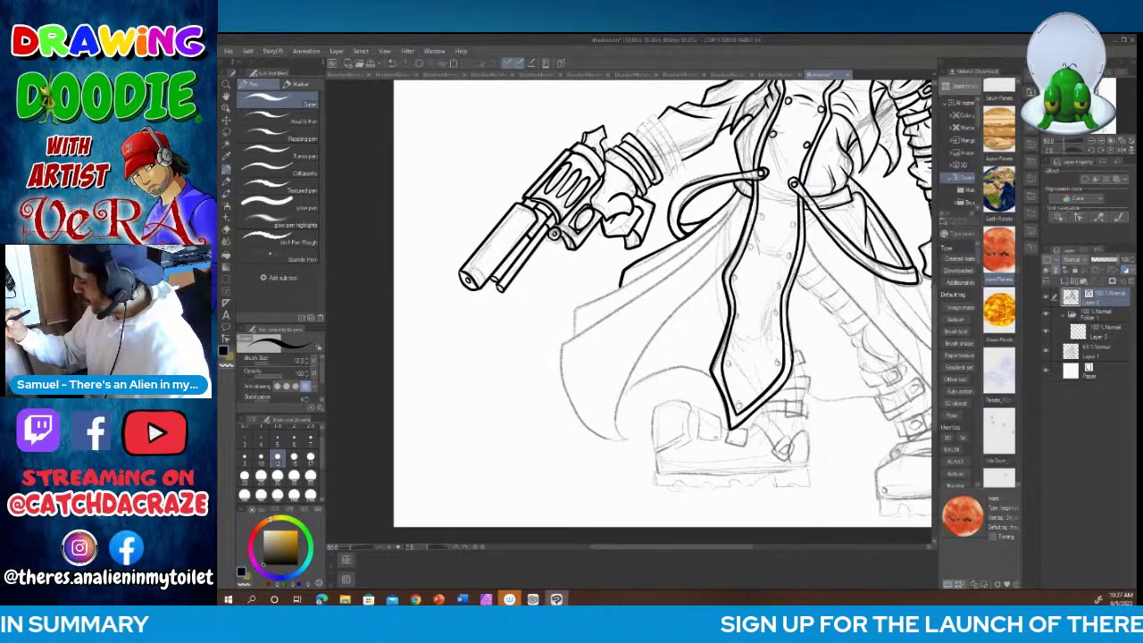
mouse_move(631, 130)
left_mouse_down()
mouse_move(641, 143)
mouse_move(643, 128)
mouse_move(675, 181)
mouse_move(640, 132)
mouse_move(653, 128)
mouse_move(645, 120)
mouse_move(679, 150)
mouse_move(684, 173)
mouse_move(649, 117)
left_mouse_up()
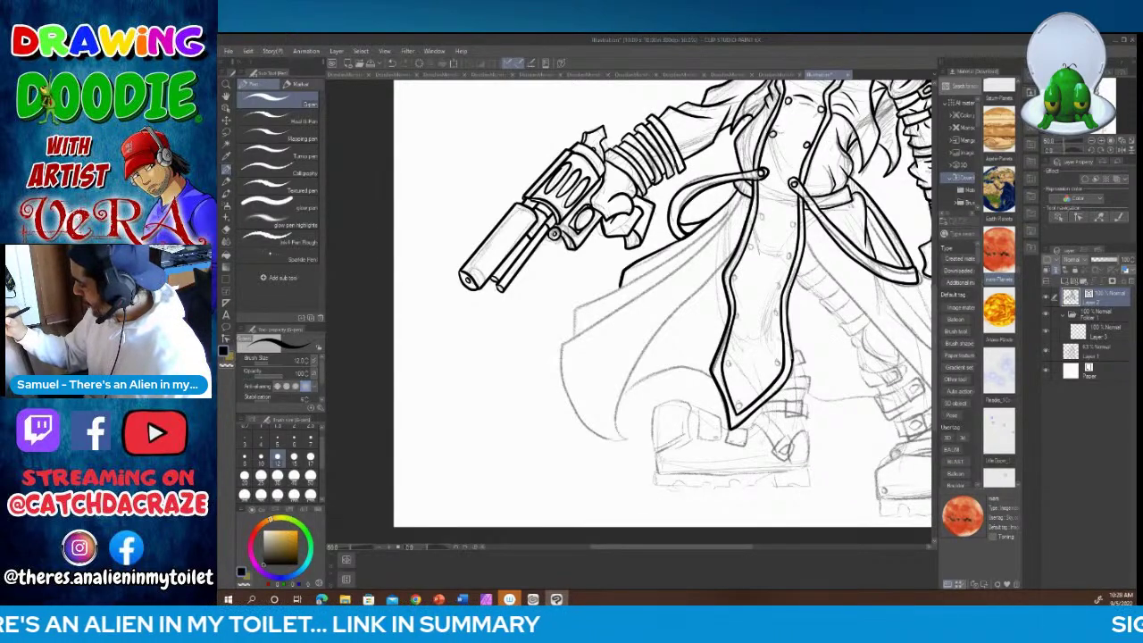
left_click_drag(681, 153, 694, 144)
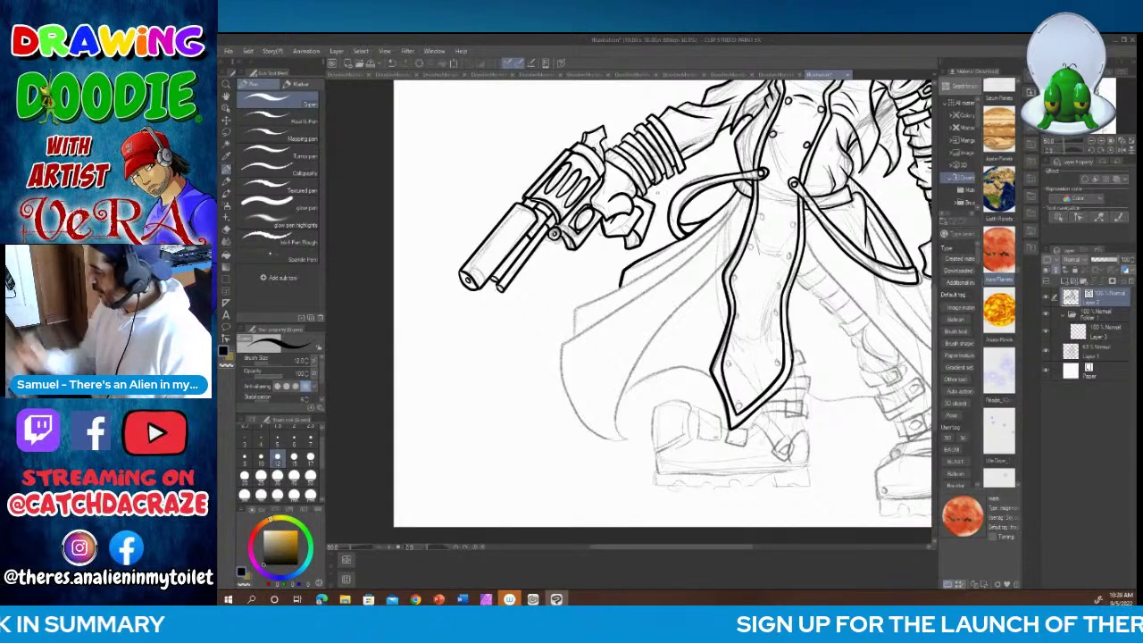
Step: Ink the flared coat tail below the gun arm, with its fold behind and the curved hem reaching the front panel
mouse_move(748, 196)
left_mouse_down()
mouse_move(702, 252)
mouse_move(559, 352)
mouse_move(597, 440)
mouse_move(626, 455)
mouse_move(652, 347)
mouse_move(730, 259)
left_mouse_up()
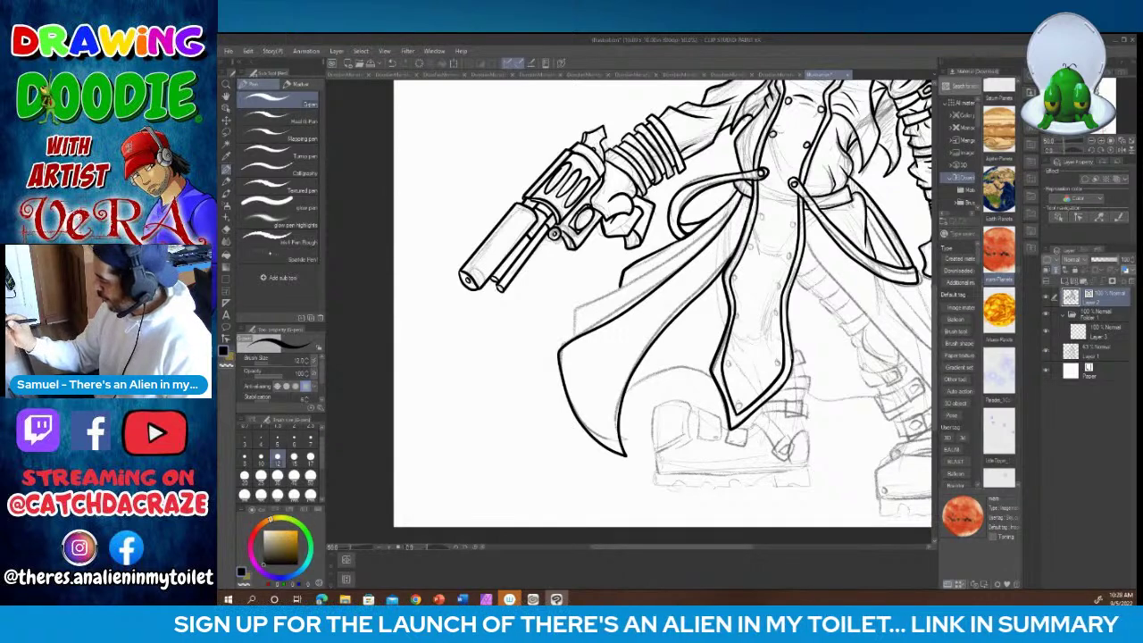
mouse_move(741, 190)
left_mouse_down()
mouse_move(586, 305)
mouse_move(576, 337)
left_mouse_up()
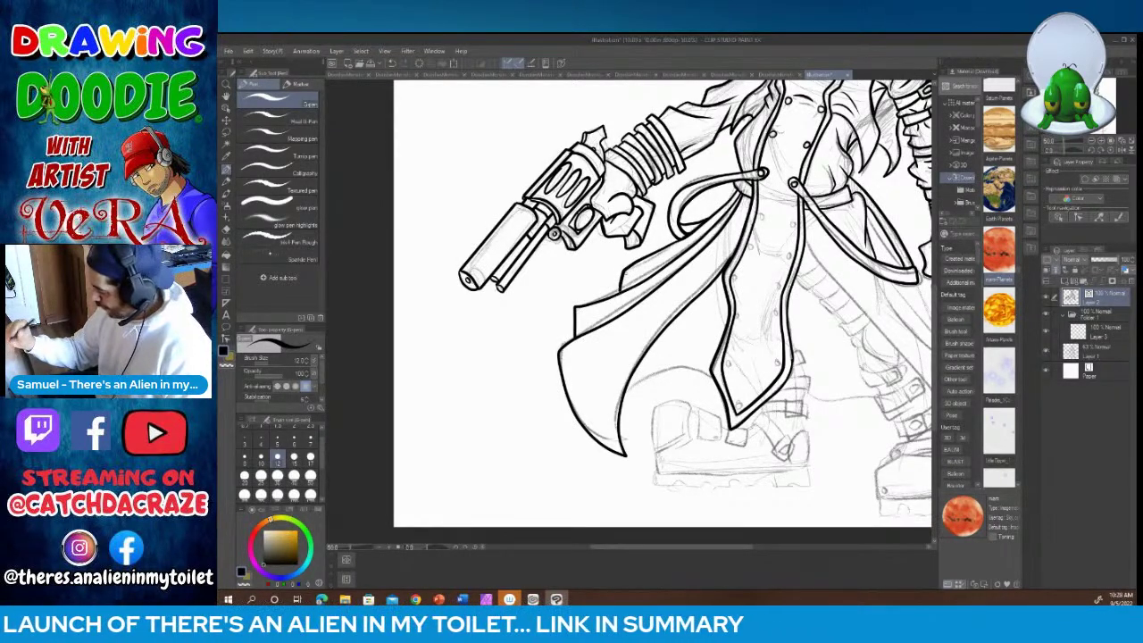
mouse_move(624, 396)
left_mouse_down()
mouse_move(684, 370)
mouse_move(716, 375)
left_mouse_up()
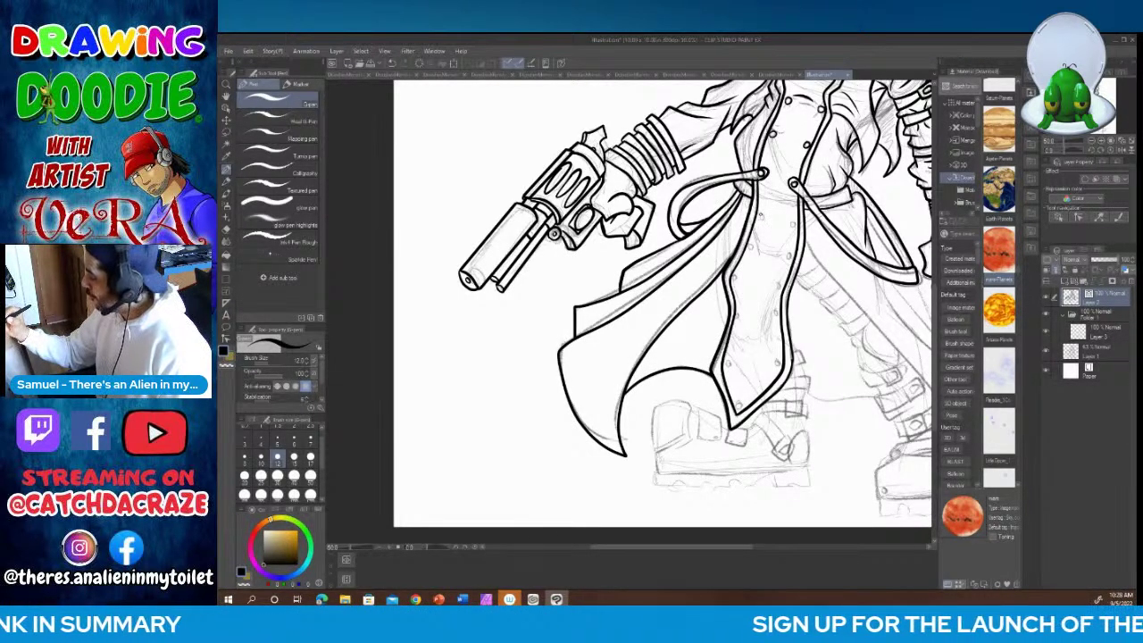
Step: Ink the small round buttons along both edges of the long front panel, from the belt down to its pointed tip
left_click(763, 216)
left_click(793, 224)
left_click(794, 224)
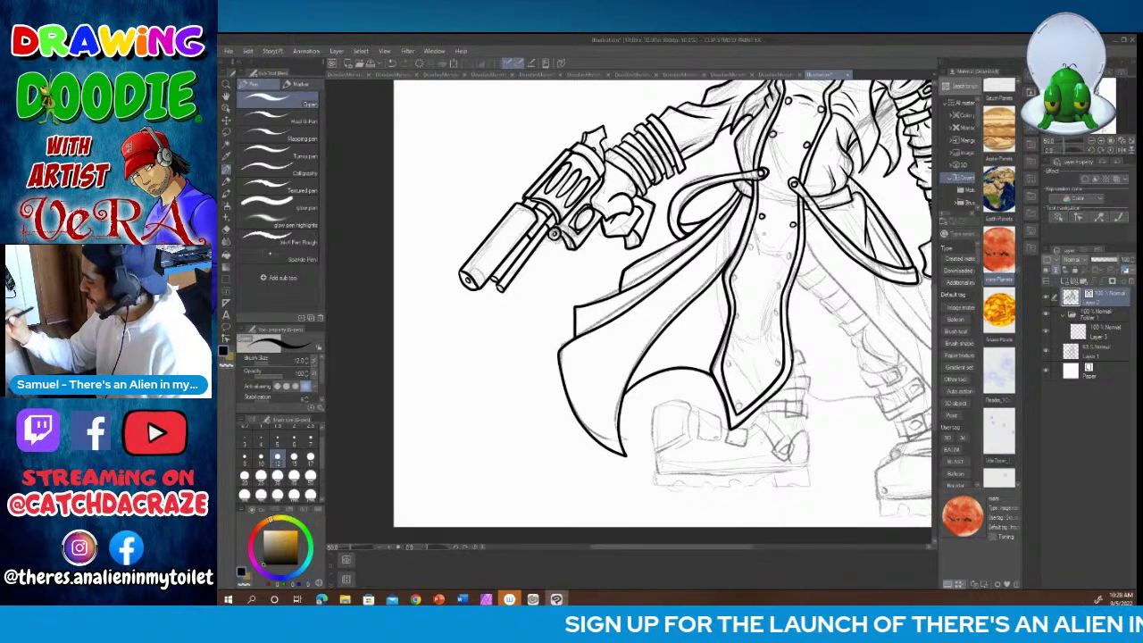
left_click(752, 248)
left_click(790, 258)
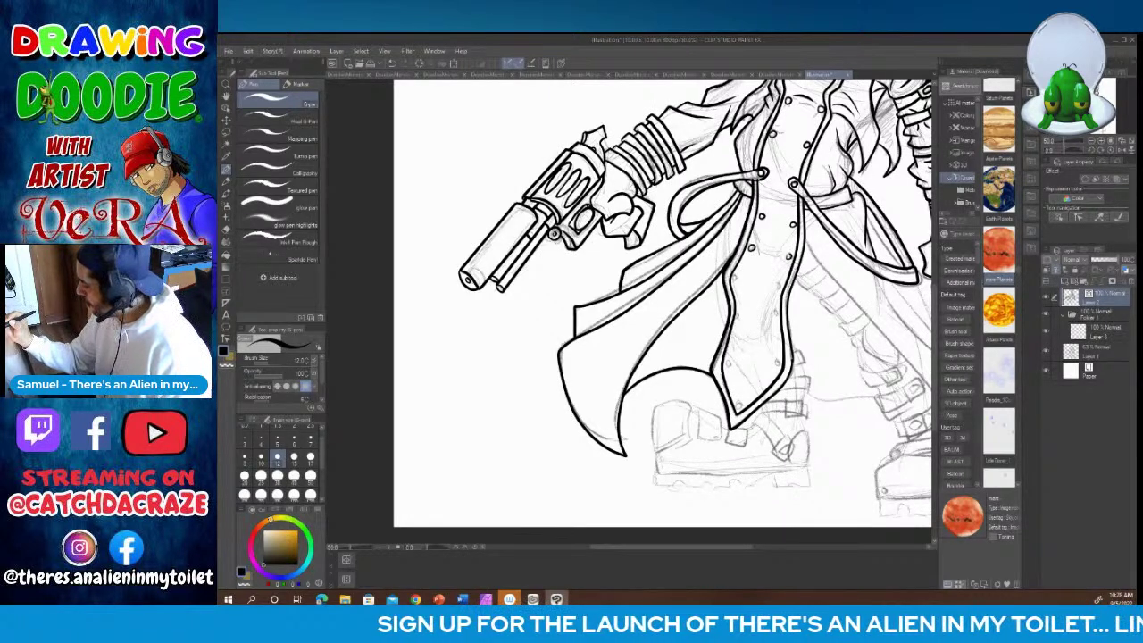
left_click(735, 279)
left_click(740, 317)
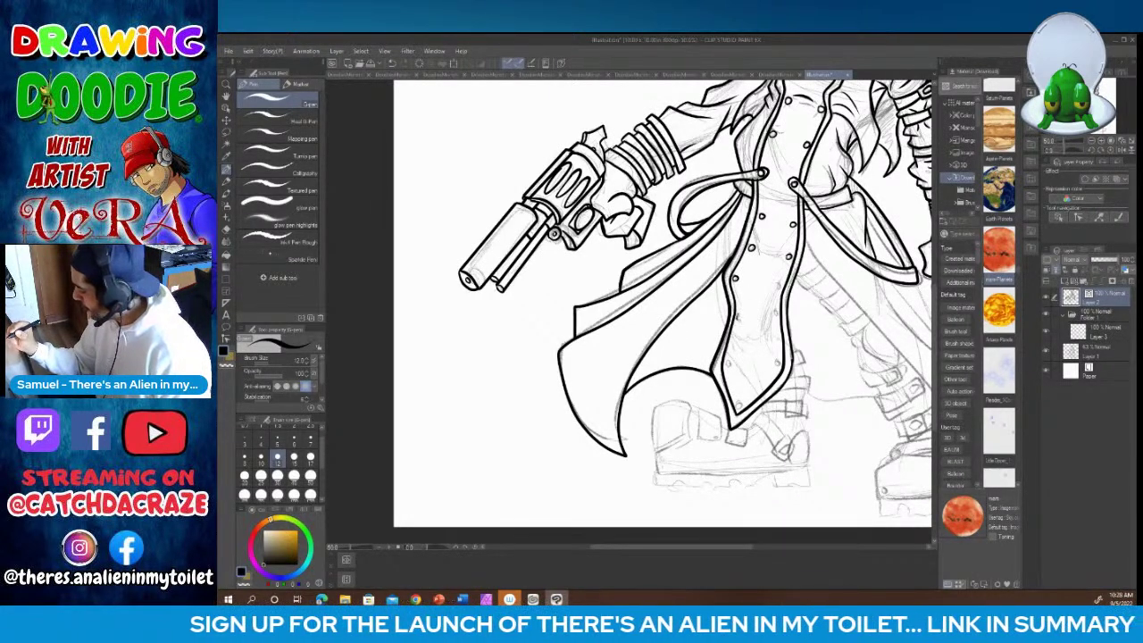
left_click(729, 363)
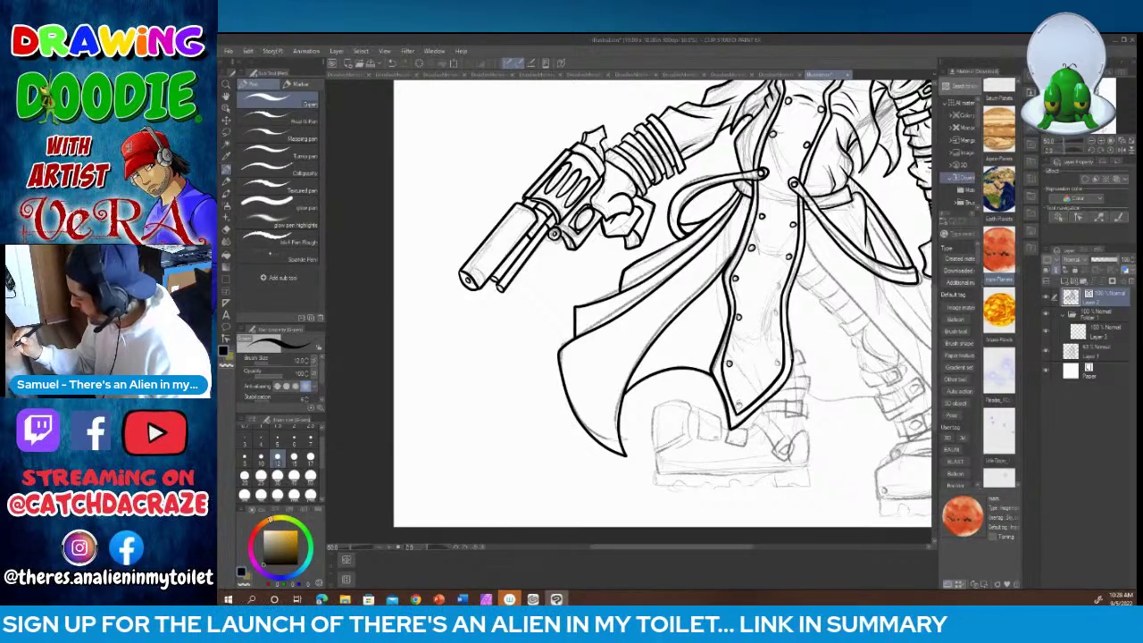
left_click(739, 408)
left_click(777, 363)
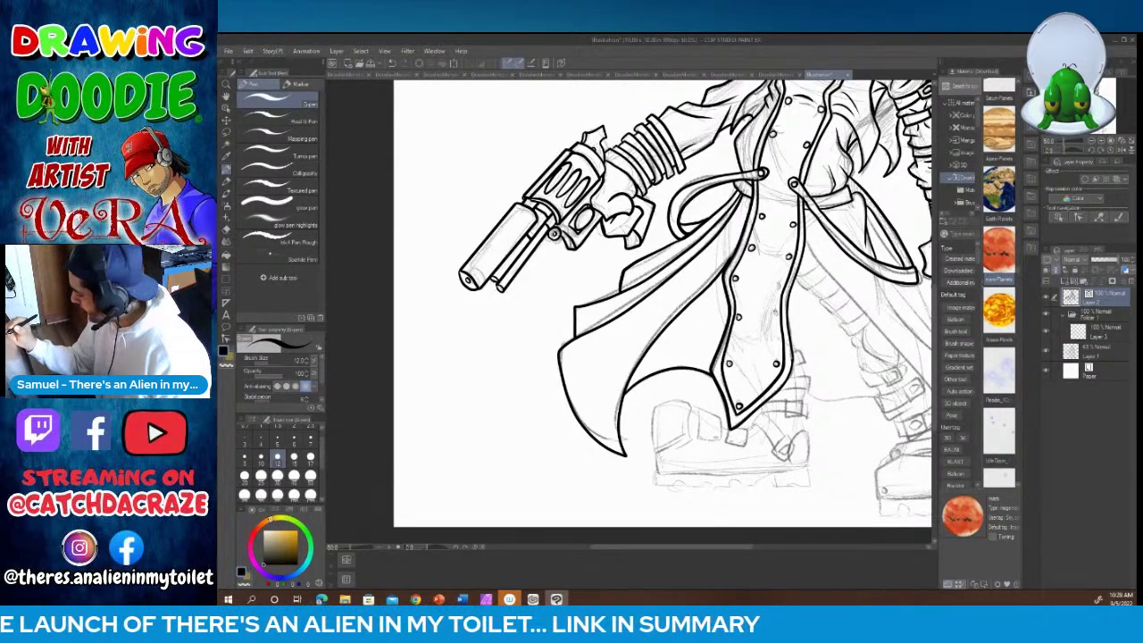
left_click(776, 312)
left_click(780, 284)
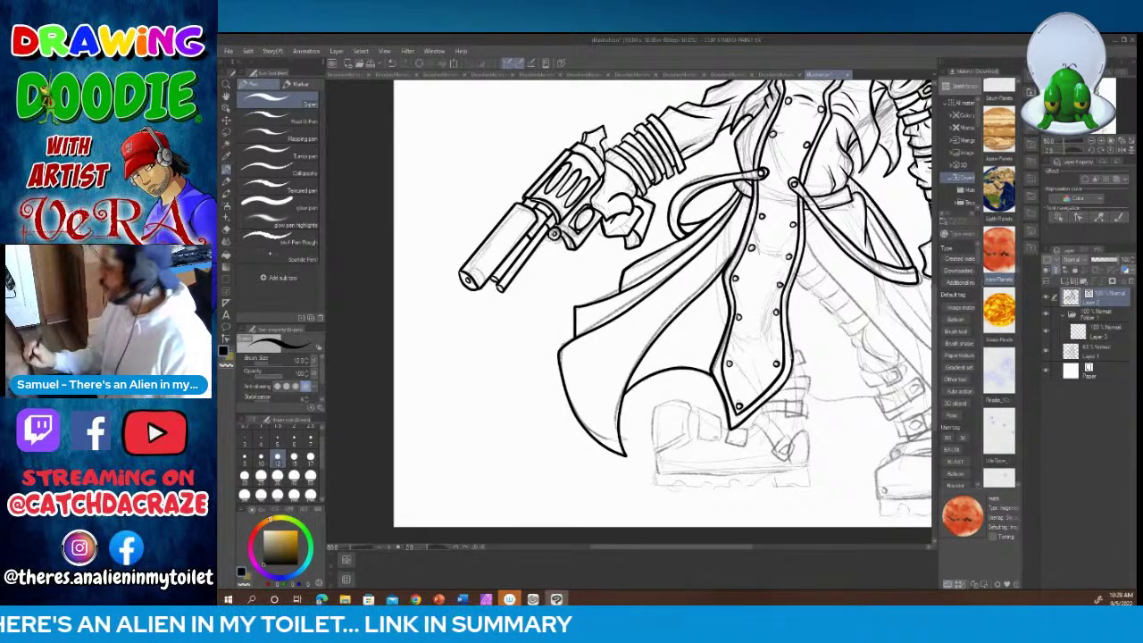
Step: Ink tiny crease ticks around the buttons just above the belt and the first pair below it on the coat's front panel
left_click(804, 150)
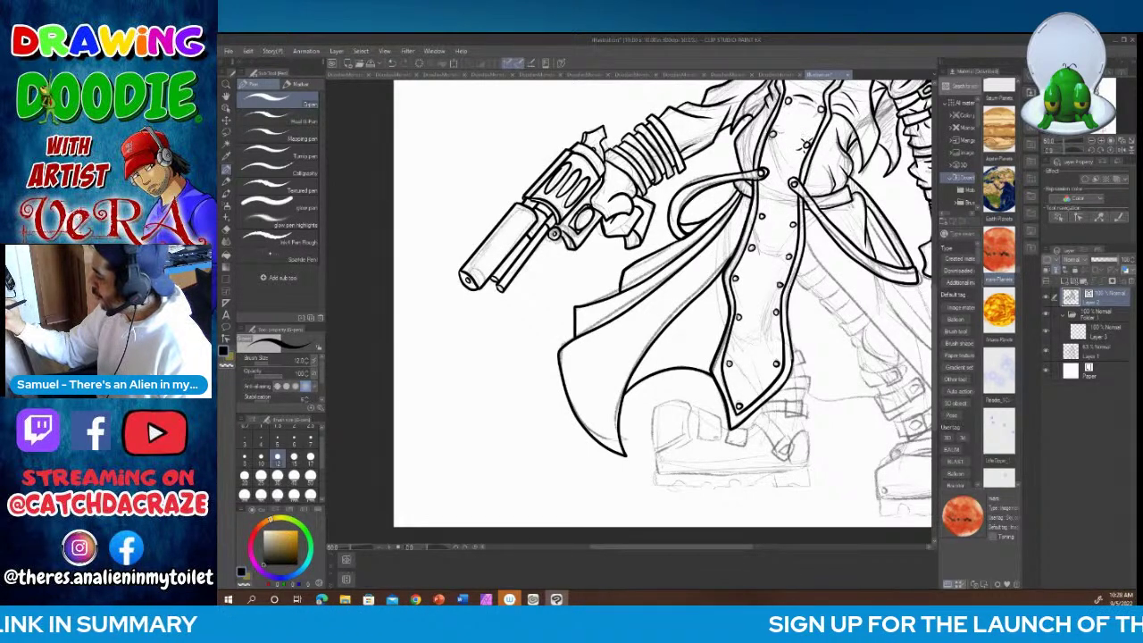
left_click_drag(780, 124, 776, 130)
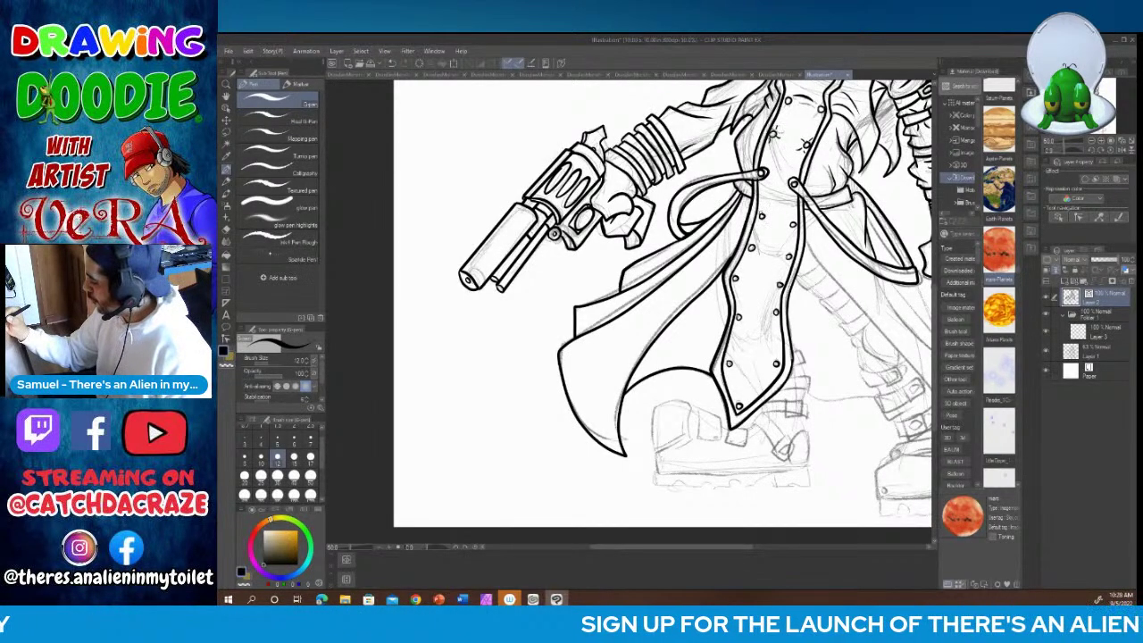
left_click(763, 211)
left_click(764, 221)
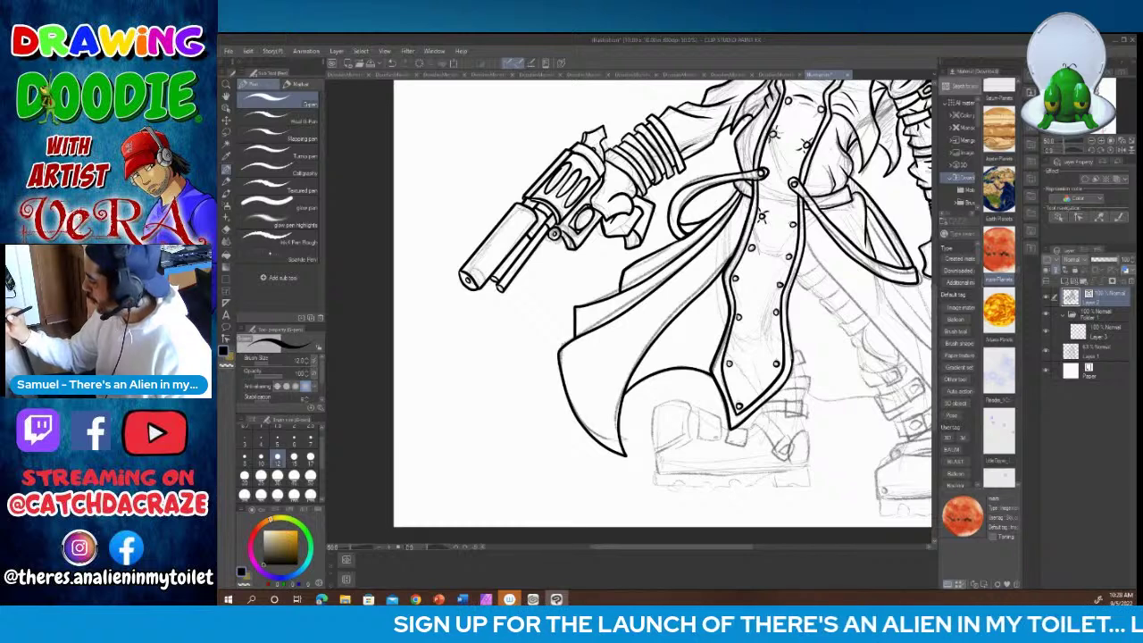
left_click(792, 220)
left_click(792, 223)
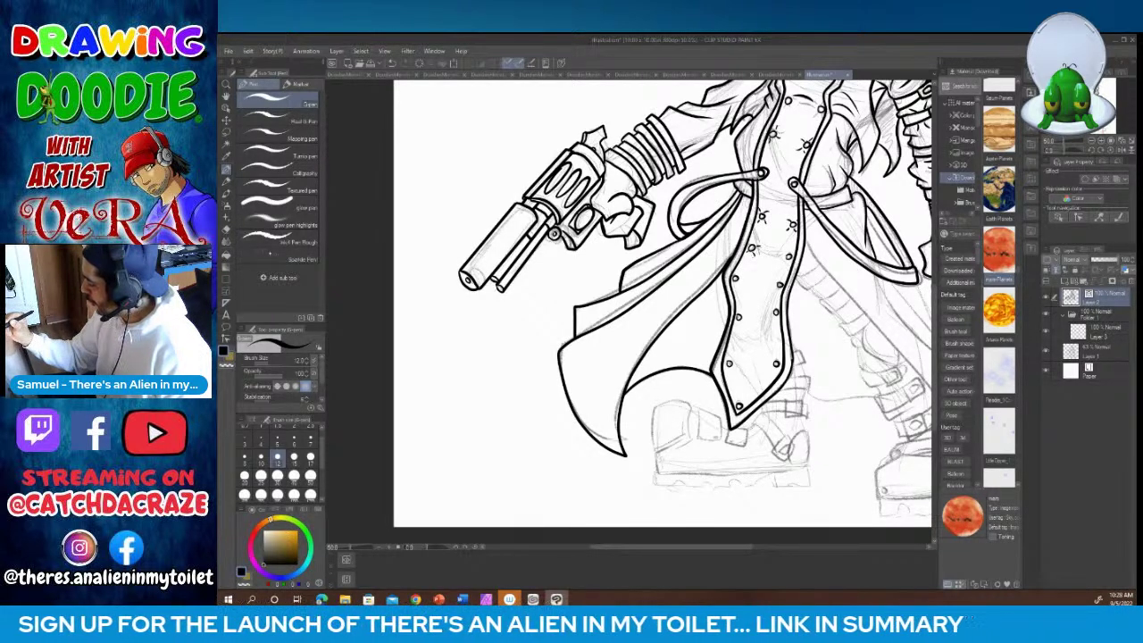
Step: Add short crease ticks around the second and third pairs of buttons below the belt on the front panel
left_click(756, 243)
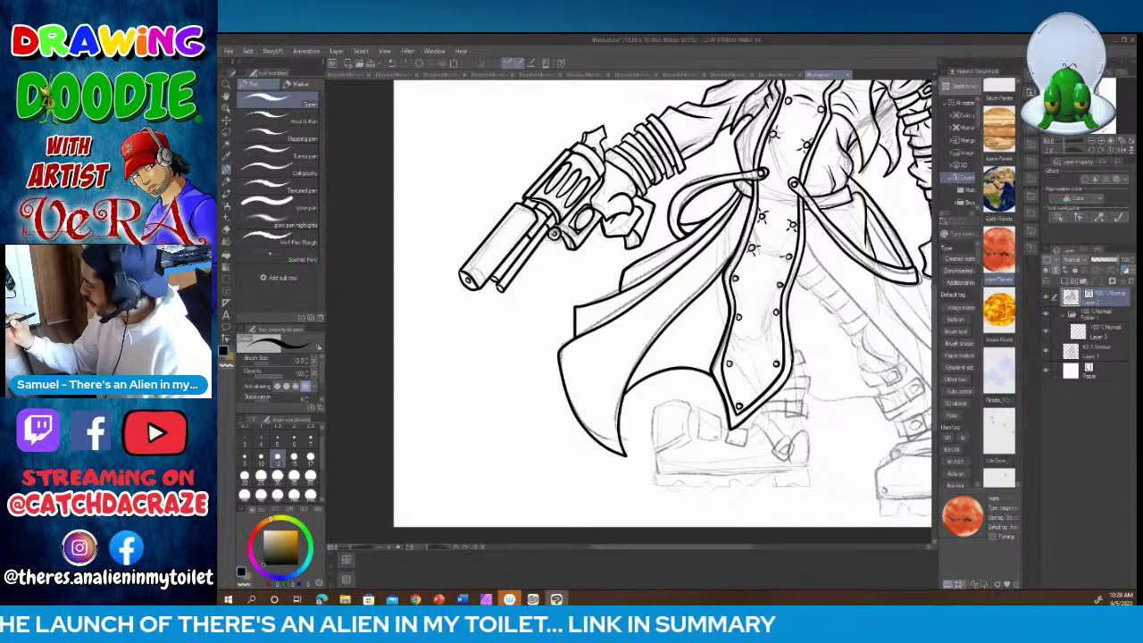
left_click(744, 284)
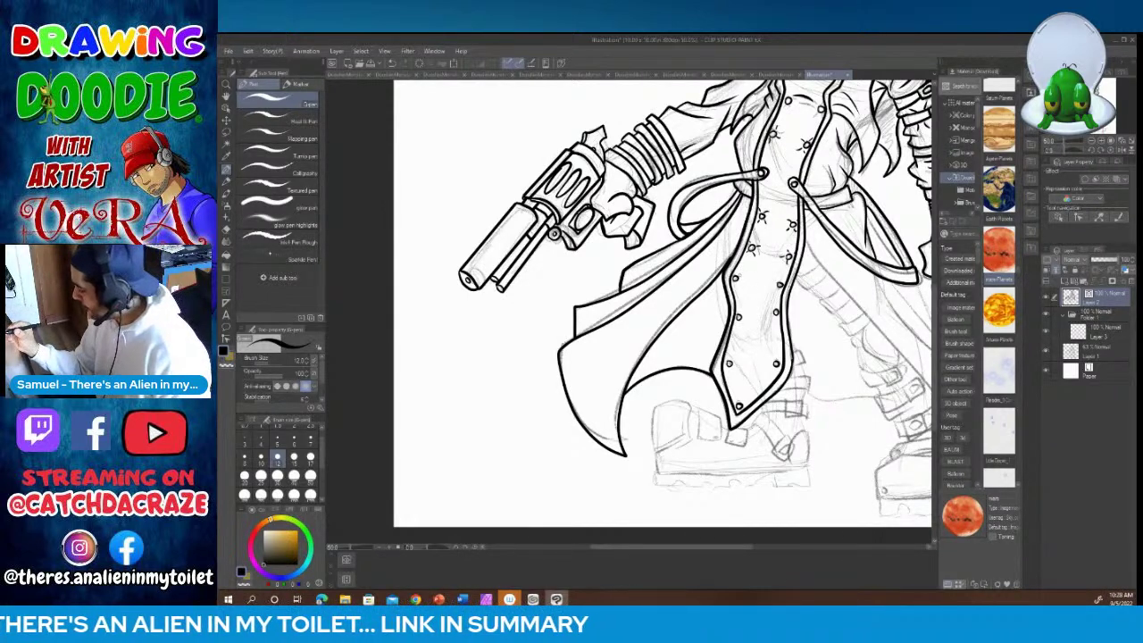
left_click(781, 281)
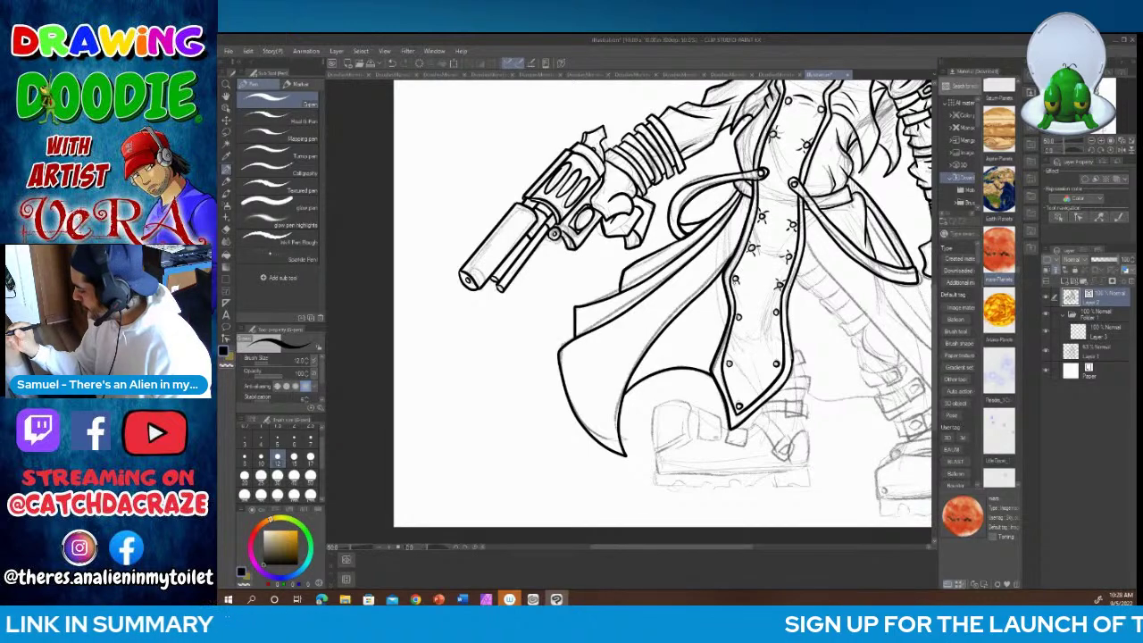
left_click(736, 279)
left_click(738, 271)
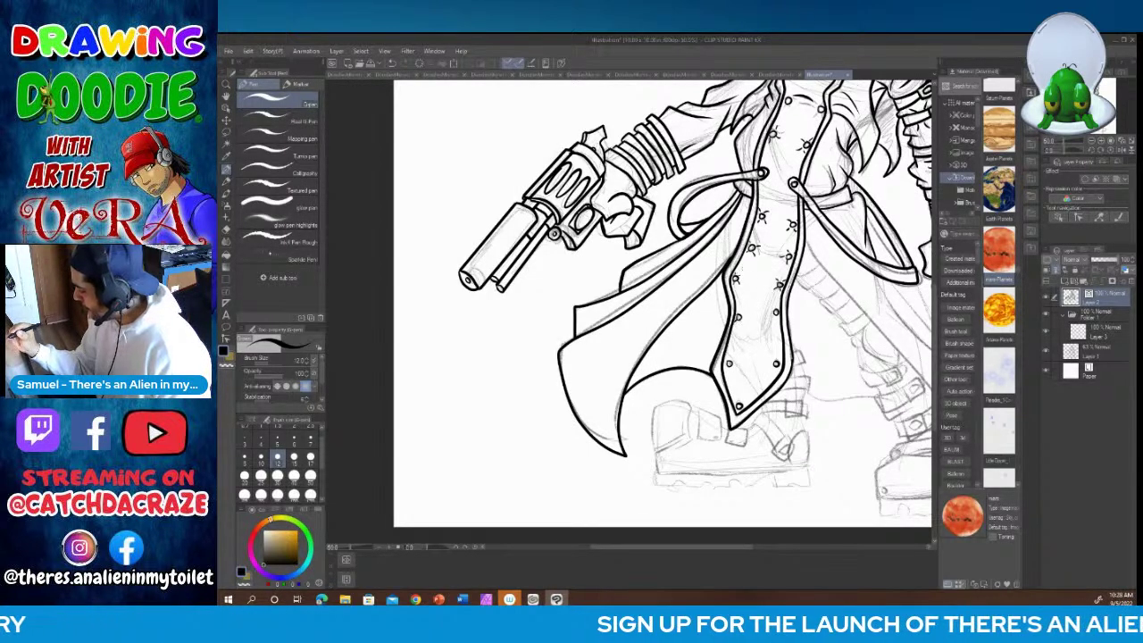
Step: Ink crease ticks around the lower two pairs of buttons near the panel's tip and the upper pair on the chest
left_click(742, 318)
left_click(742, 312)
left_click_drag(774, 314, 773, 307)
left_click(729, 361)
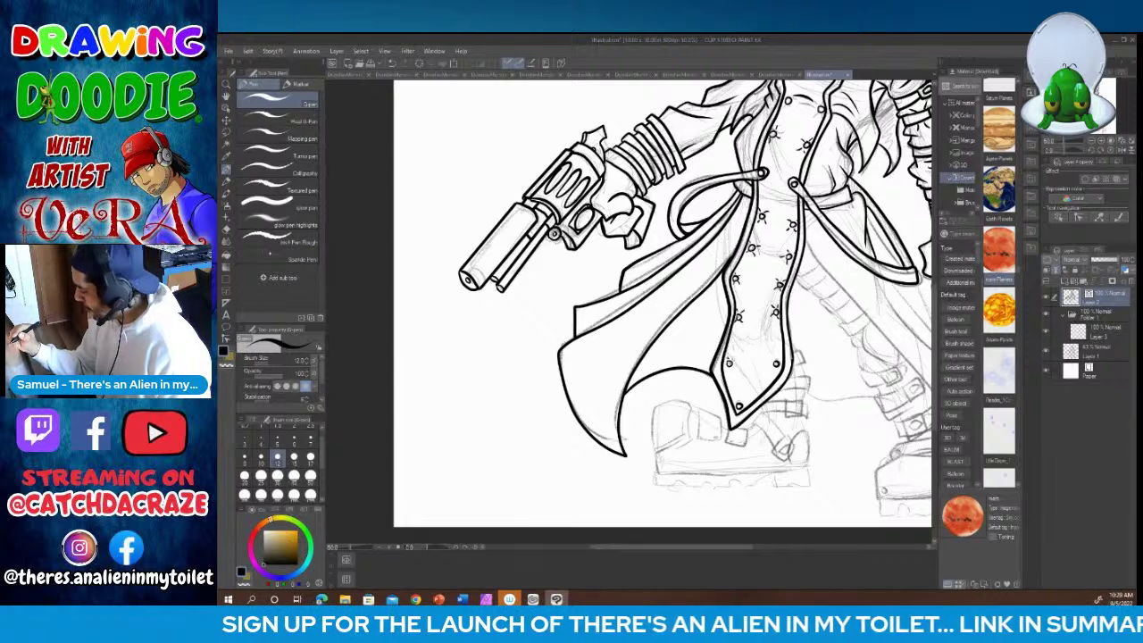
left_click(734, 358)
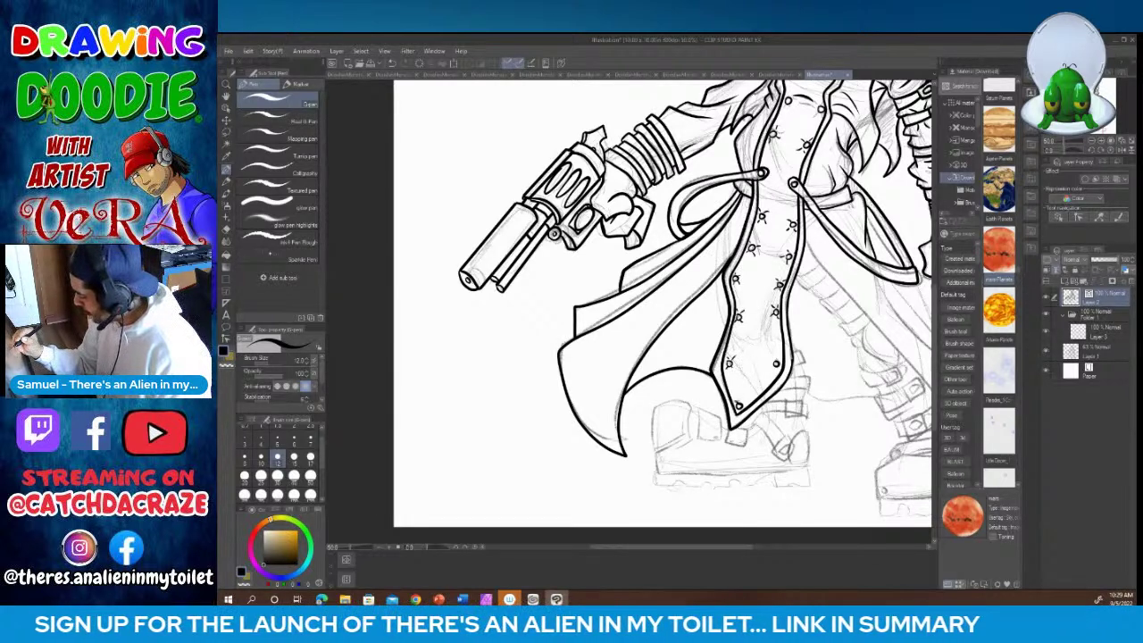
left_click_drag(777, 362, 781, 357)
left_click_drag(775, 365, 771, 370)
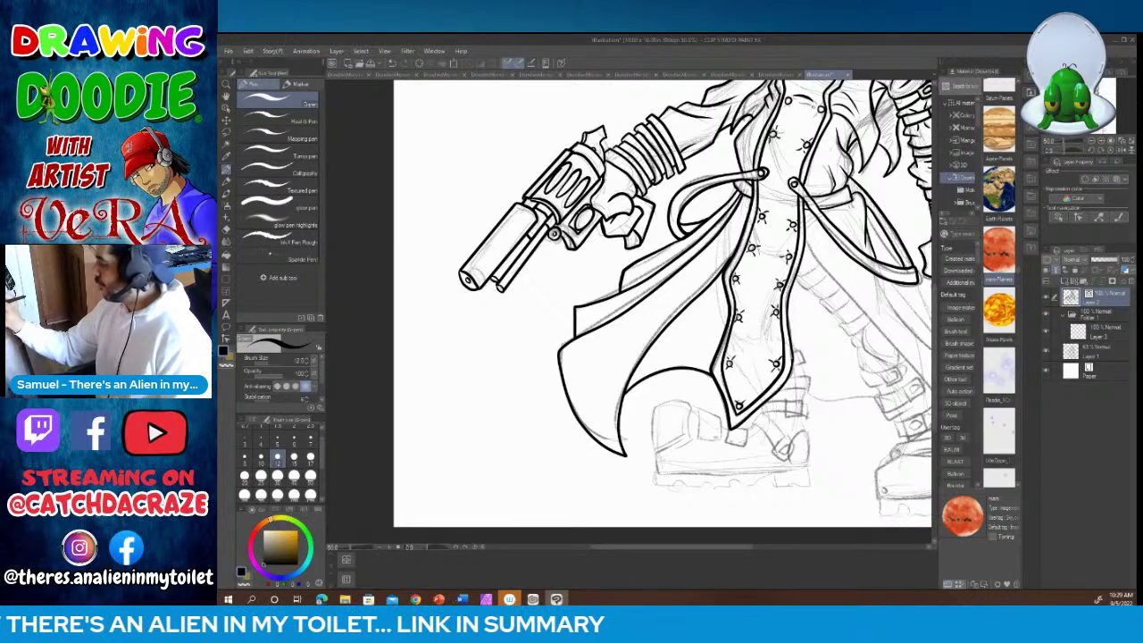
mouse_move(787, 103)
left_mouse_down()
mouse_move(794, 92)
mouse_move(814, 103)
left_mouse_up()
left_click_drag(823, 106, 828, 103)
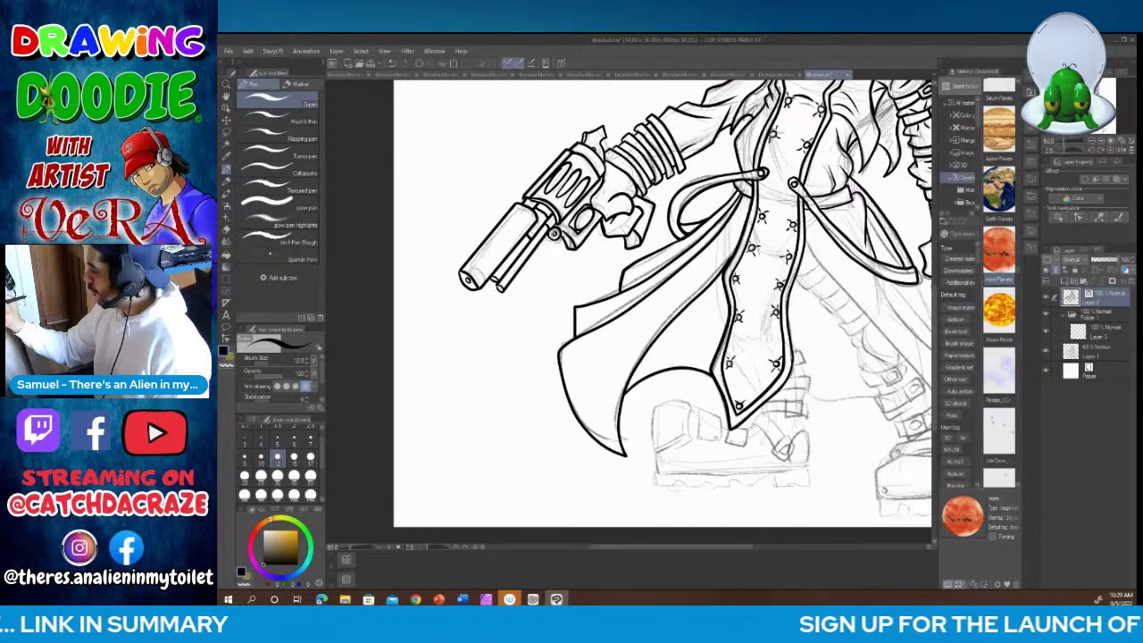
Step: Ink the remaining edge lines and small details across the top of the buttoned chest panel, just below the collar
scroll(661, 313, "up", 4)
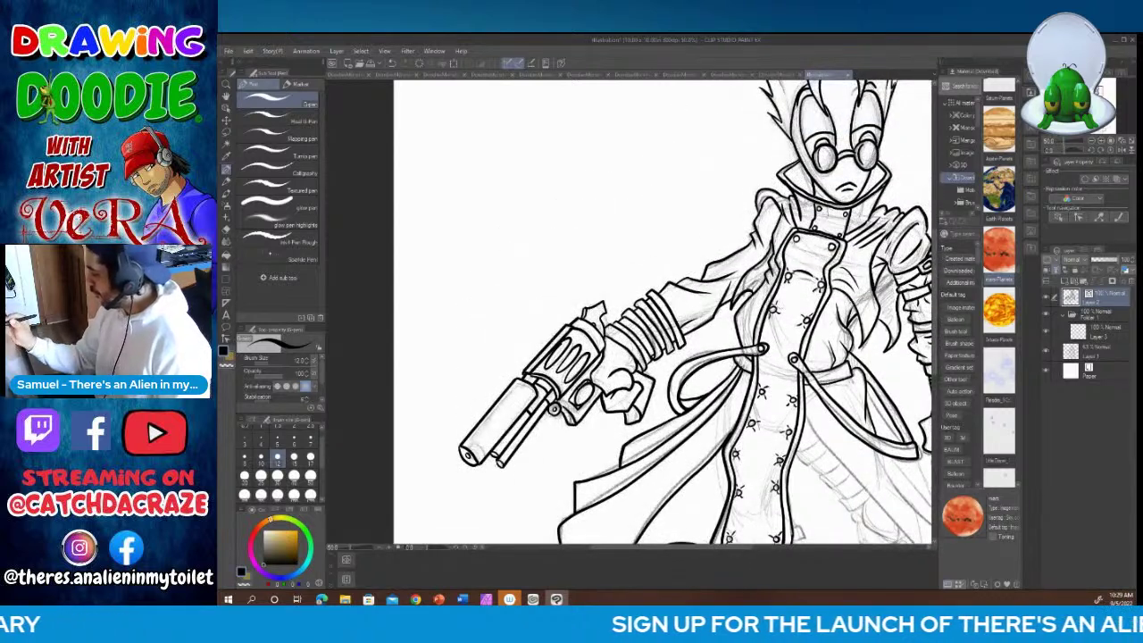
mouse_move(794, 242)
left_mouse_down()
mouse_move(804, 235)
mouse_move(828, 255)
mouse_move(826, 241)
left_mouse_up()
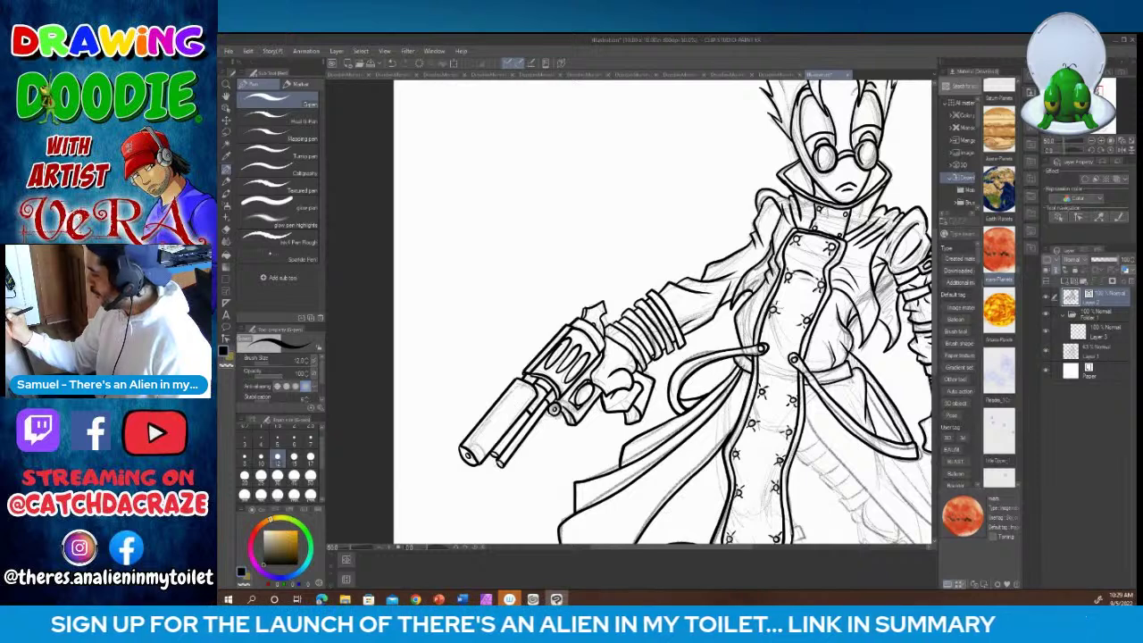
left_click_drag(816, 221, 823, 229)
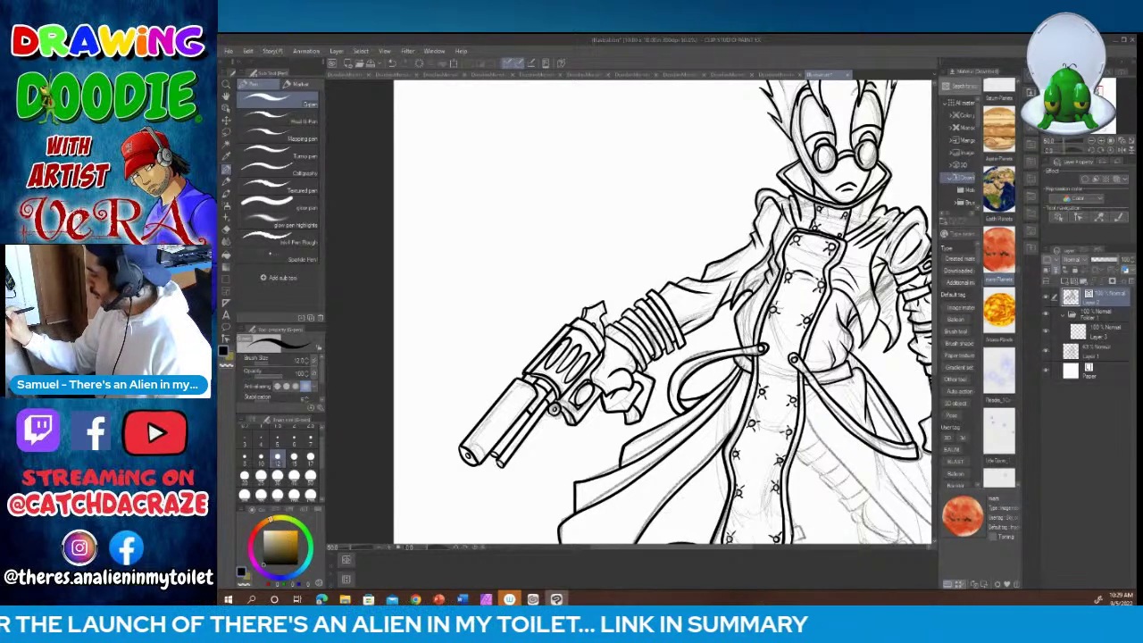
left_click_drag(837, 231, 838, 235)
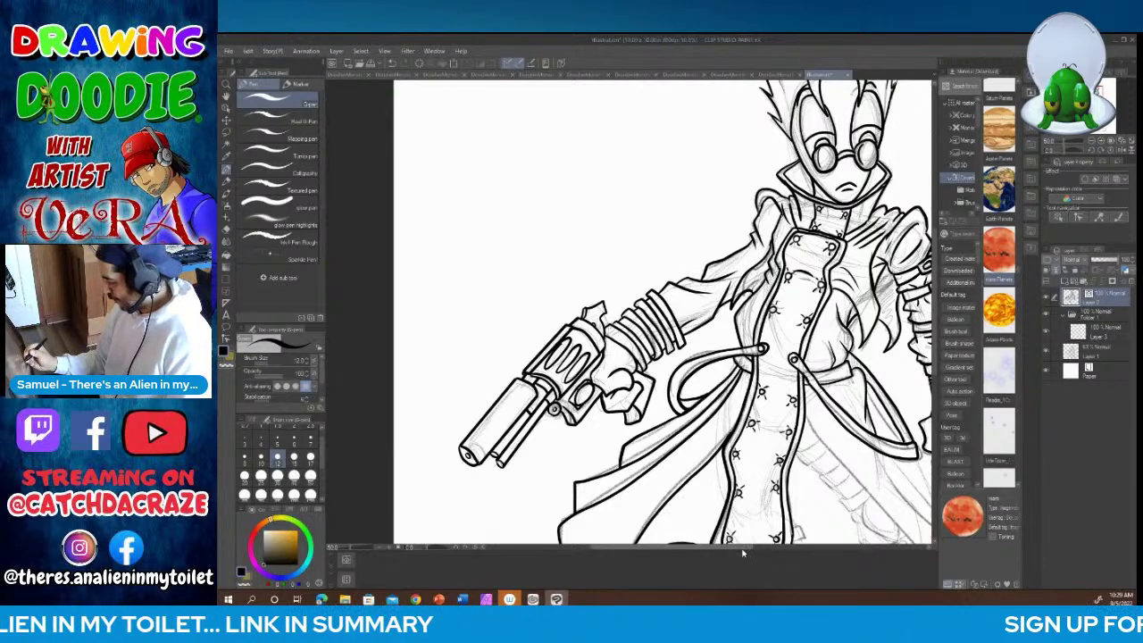
Step: Ink the long outline and inner fold line of the flowing coat tail below the strapped arm, following the sketch
left_click_drag(742, 549, 784, 549)
left_click_drag(934, 236, 934, 313)
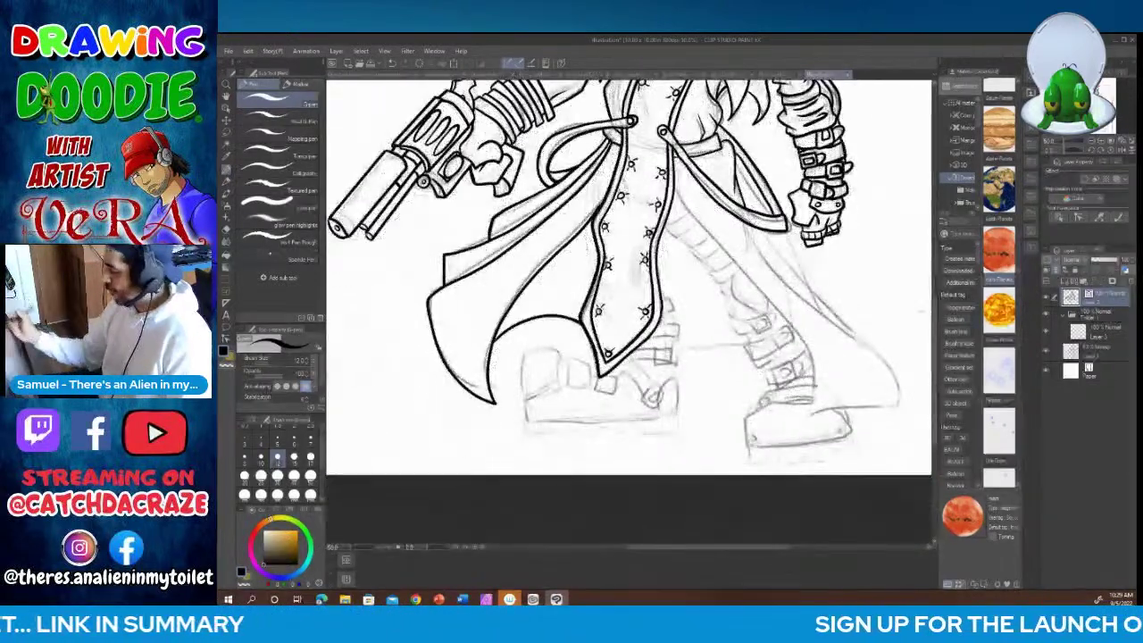
mouse_move(684, 198)
left_mouse_down()
mouse_move(814, 366)
mouse_move(808, 427)
mouse_move(836, 408)
mouse_move(900, 428)
mouse_move(862, 338)
mouse_move(758, 233)
left_mouse_up()
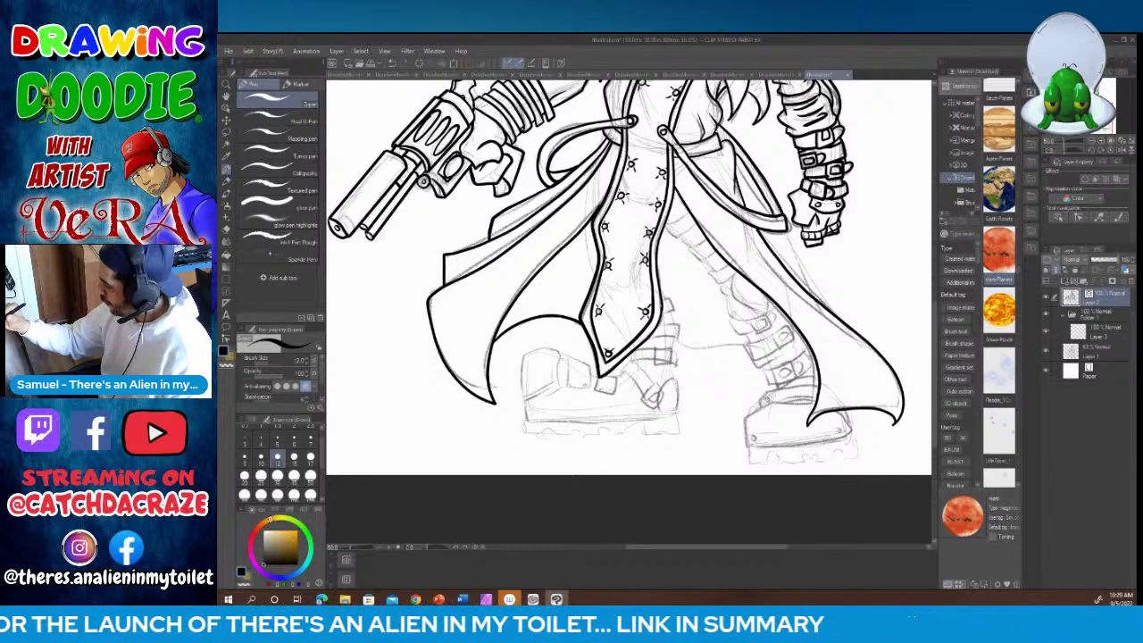
left_click_drag(745, 225, 856, 356)
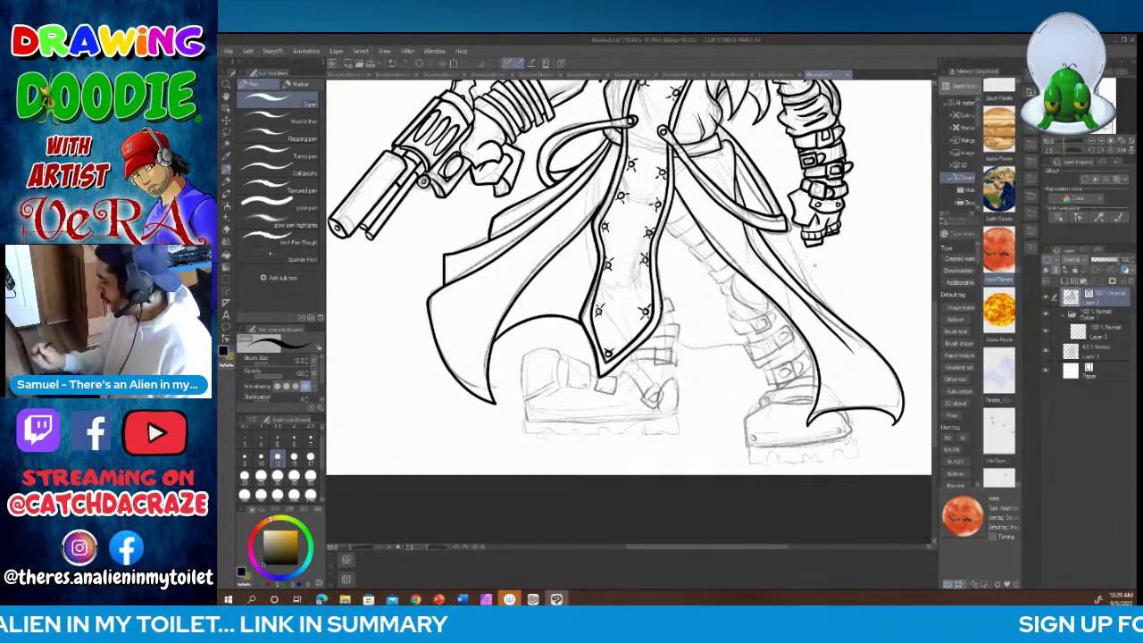
Step: Ink the curled underside of that coat tail's hem and the wavy back hem between the two legs
left_click_drag(896, 425, 860, 410)
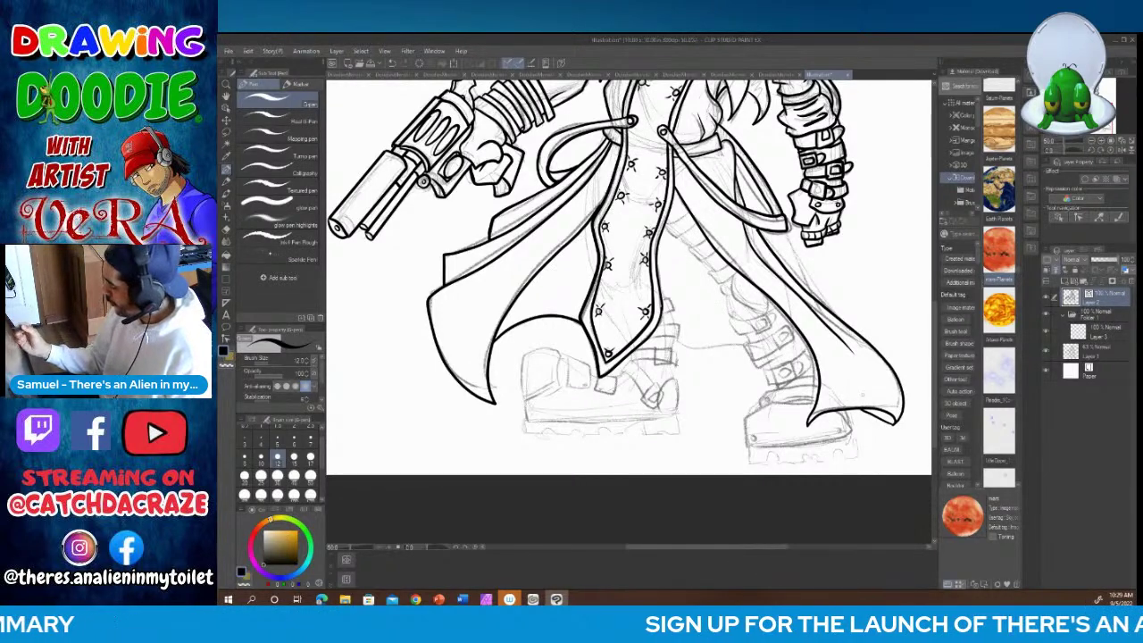
key("ctrl+z")
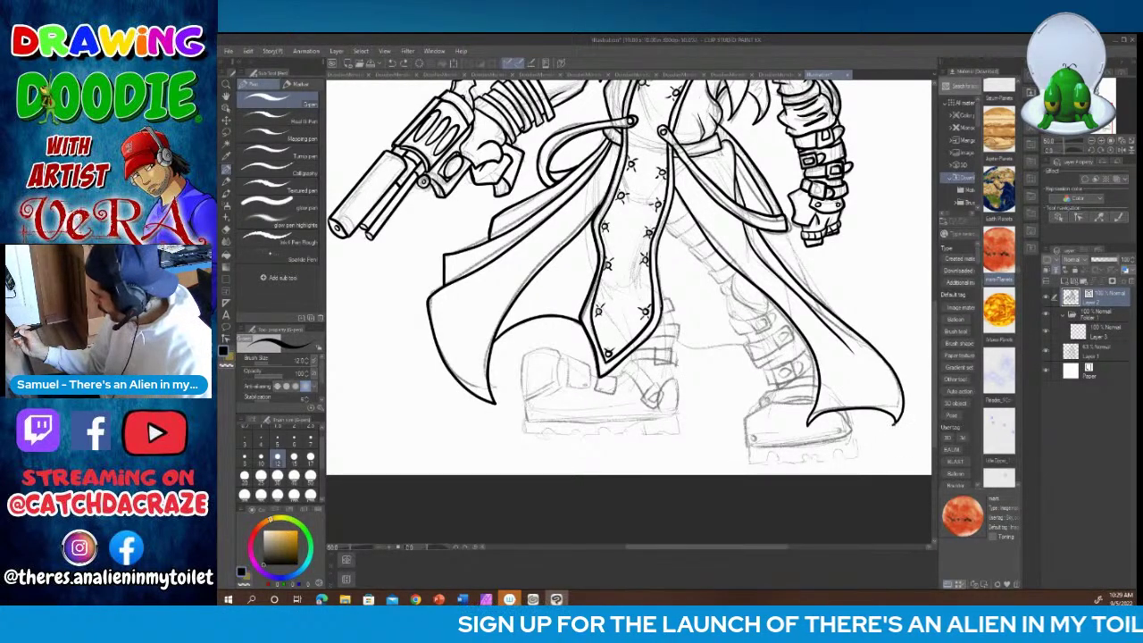
left_click_drag(897, 426, 852, 409)
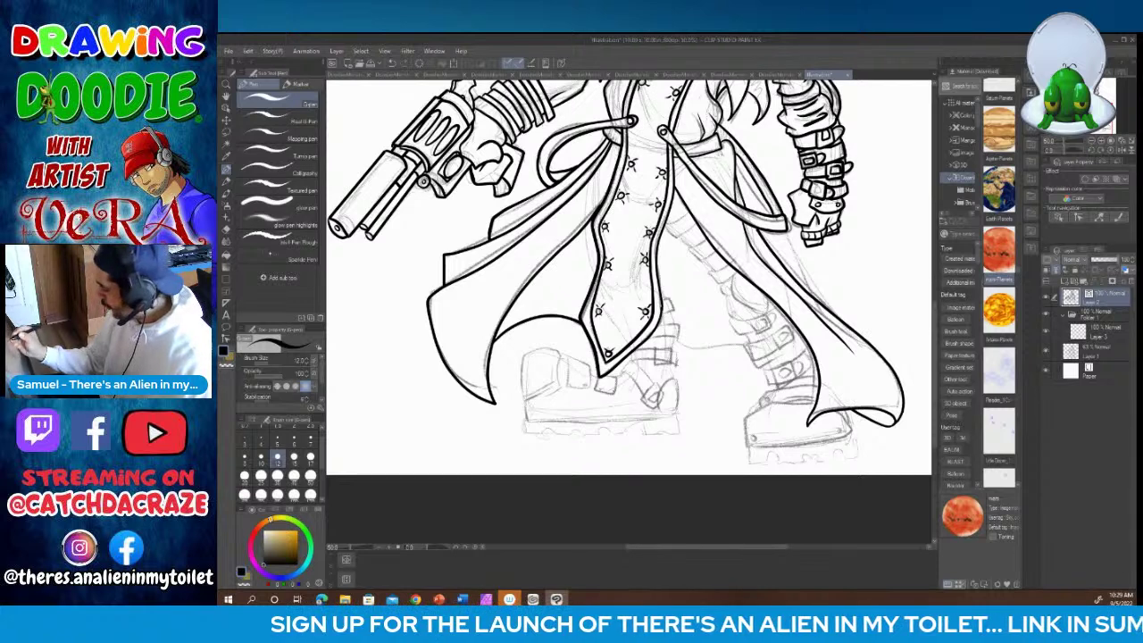
left_click_drag(747, 346, 672, 342)
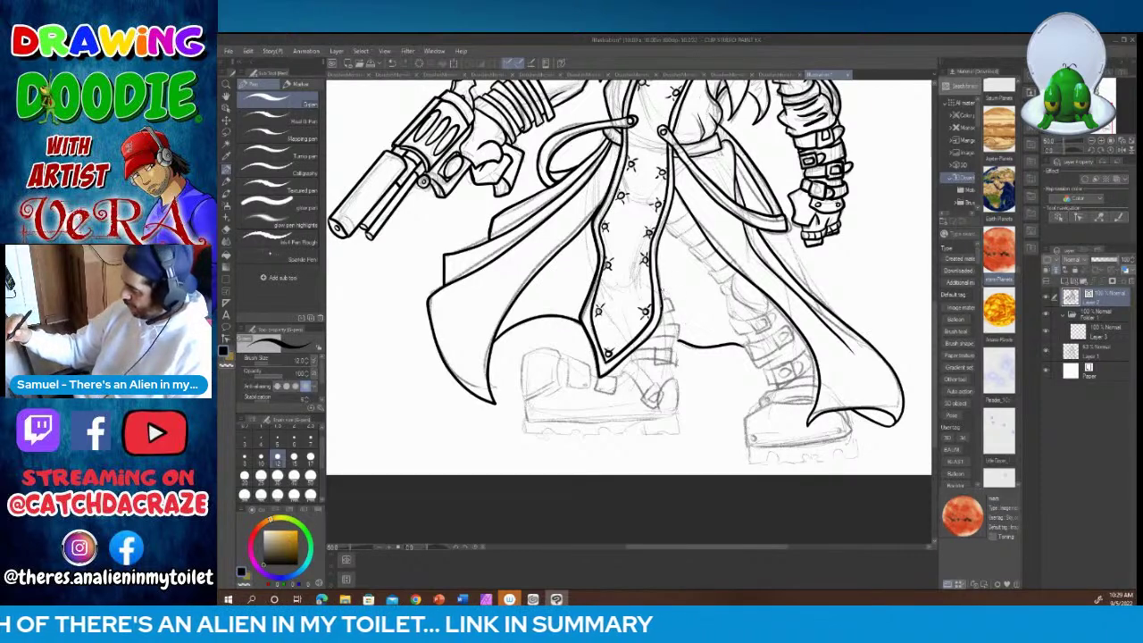
Step: Ink the ankle bands, buckled strap and crossing instep straps of the boot on the gun side
mouse_move(661, 295)
left_mouse_down()
mouse_move(678, 338)
mouse_move(650, 336)
mouse_move(674, 345)
mouse_move(659, 346)
mouse_move(653, 366)
mouse_move(674, 366)
mouse_move(672, 346)
mouse_move(666, 361)
left_mouse_up()
mouse_move(666, 362)
left_mouse_down()
mouse_move(666, 351)
mouse_move(678, 357)
mouse_move(632, 354)
mouse_move(657, 358)
left_mouse_up()
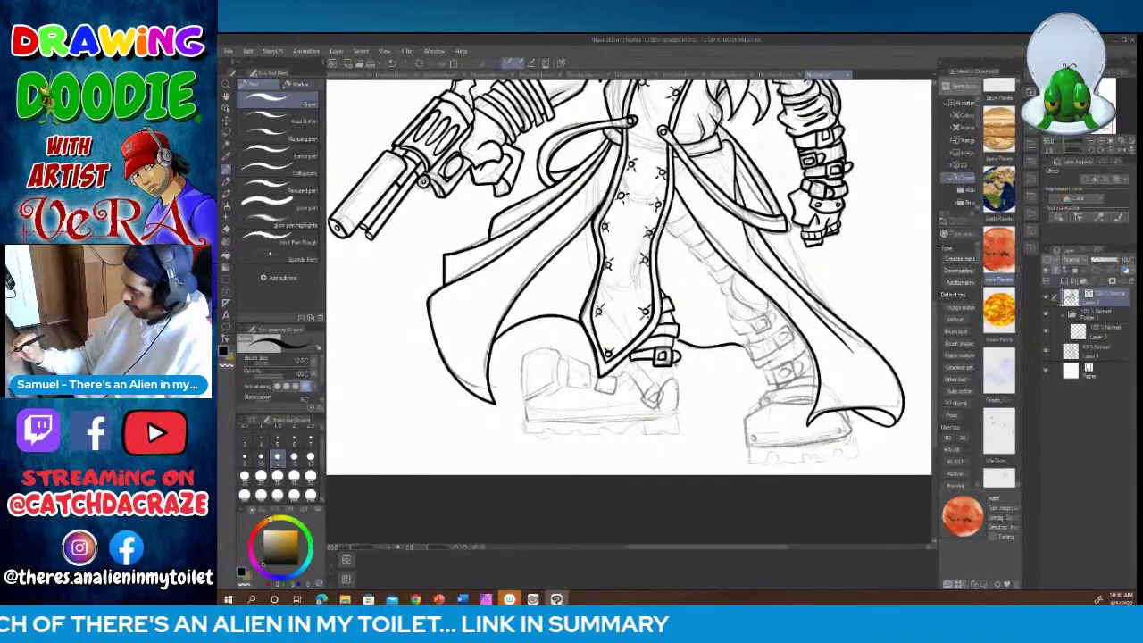
mouse_move(632, 360)
left_mouse_down()
mouse_move(623, 372)
mouse_move(644, 398)
mouse_move(653, 384)
mouse_move(639, 395)
mouse_move(652, 413)
mouse_move(666, 397)
mouse_move(652, 382)
mouse_move(659, 411)
mouse_move(679, 384)
mouse_move(682, 406)
left_mouse_up()
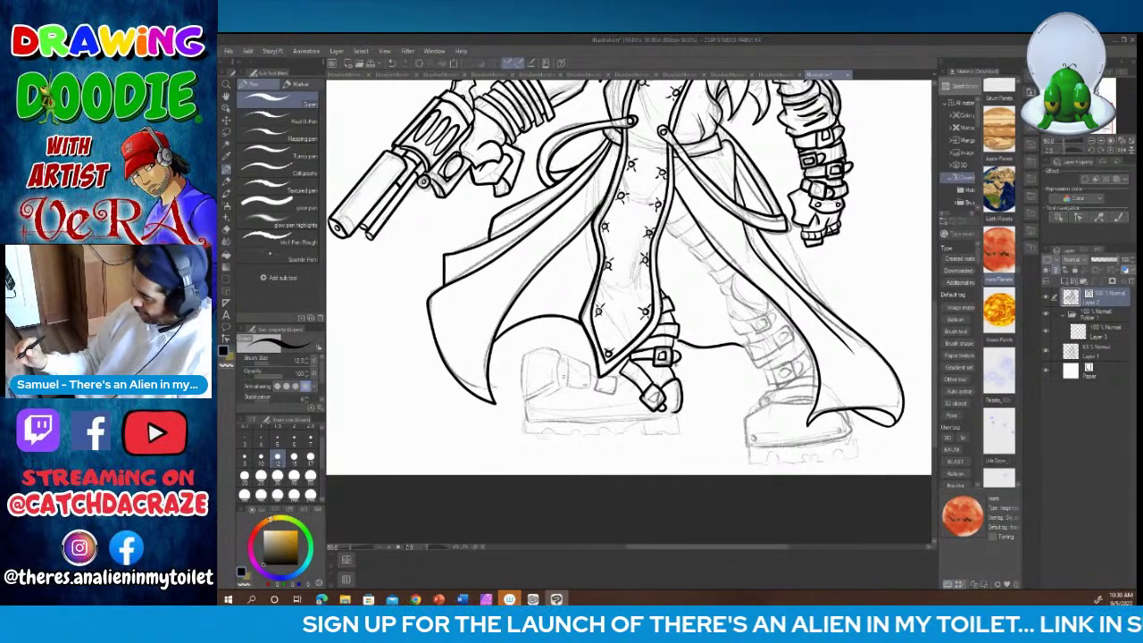
Step: Ink the rounded toe cap and the two small plates of the gun-side boot, with their rivets
mouse_move(560, 389)
left_mouse_down()
mouse_move(562, 355)
mouse_move(543, 345)
mouse_move(515, 374)
mouse_move(521, 413)
mouse_move(563, 389)
mouse_move(524, 405)
left_mouse_up()
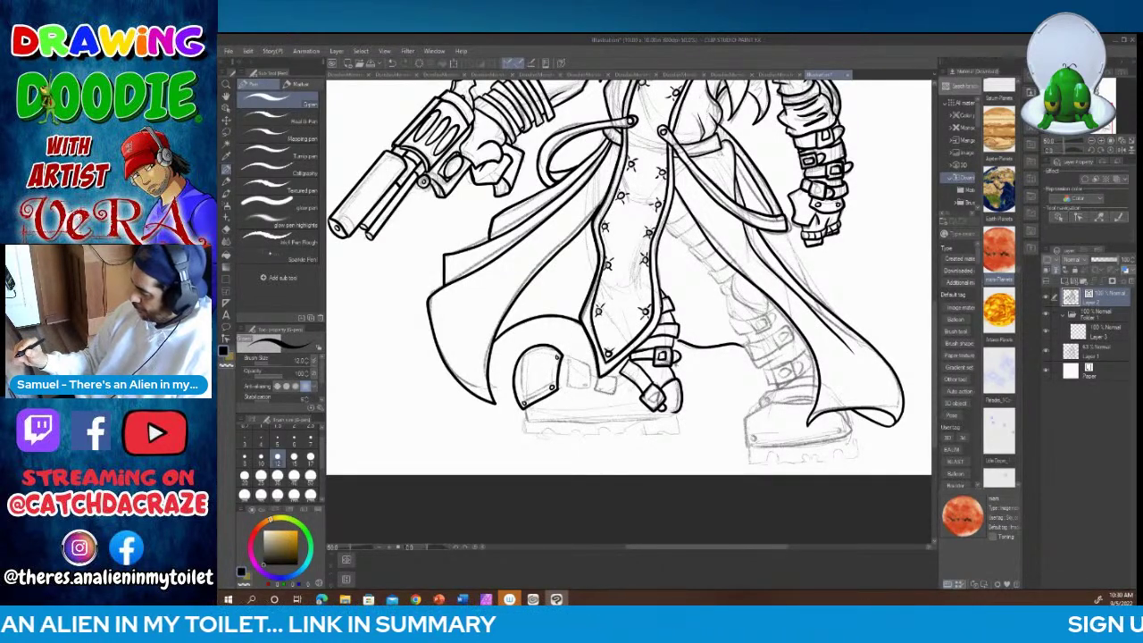
mouse_move(567, 356)
left_mouse_down()
mouse_move(592, 366)
mouse_move(591, 389)
mouse_move(564, 384)
mouse_move(567, 358)
left_mouse_up()
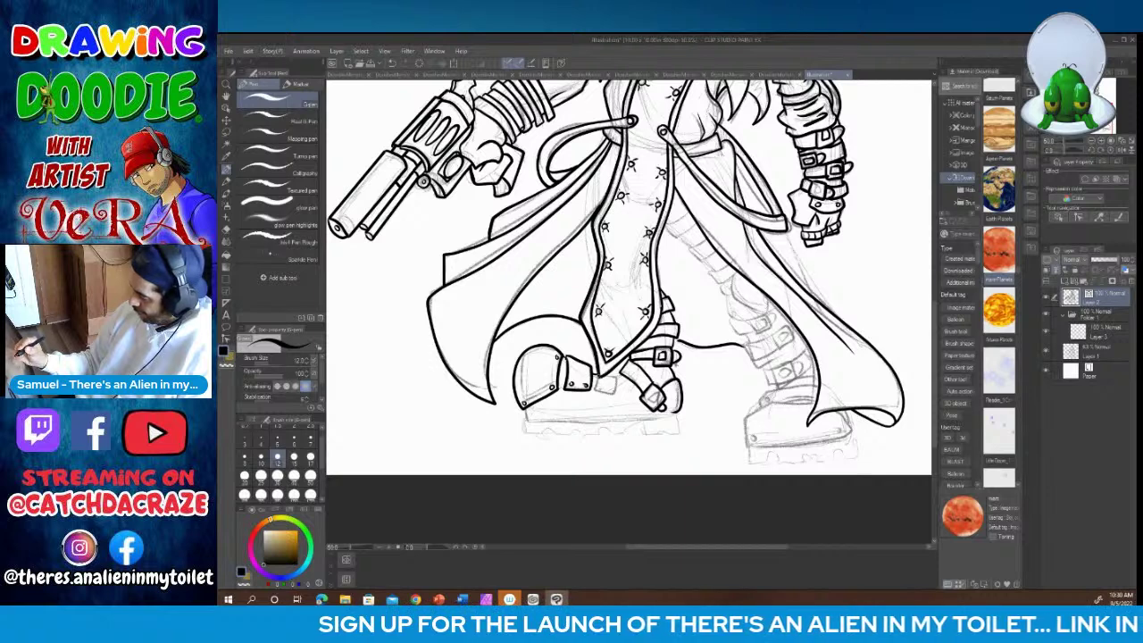
mouse_move(602, 374)
left_mouse_down()
mouse_move(597, 389)
mouse_move(616, 388)
mouse_move(609, 375)
left_mouse_up()
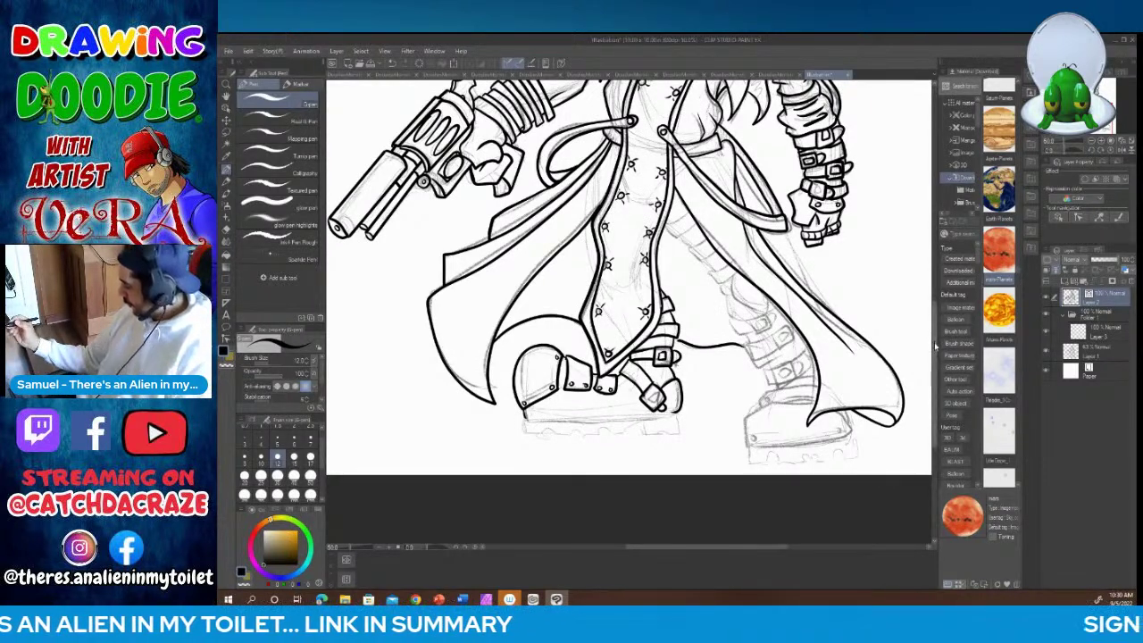
Step: Ink the lower edge of the gun-side boot and its thick sole with notched treads
left_click_drag(934, 328, 937, 383)
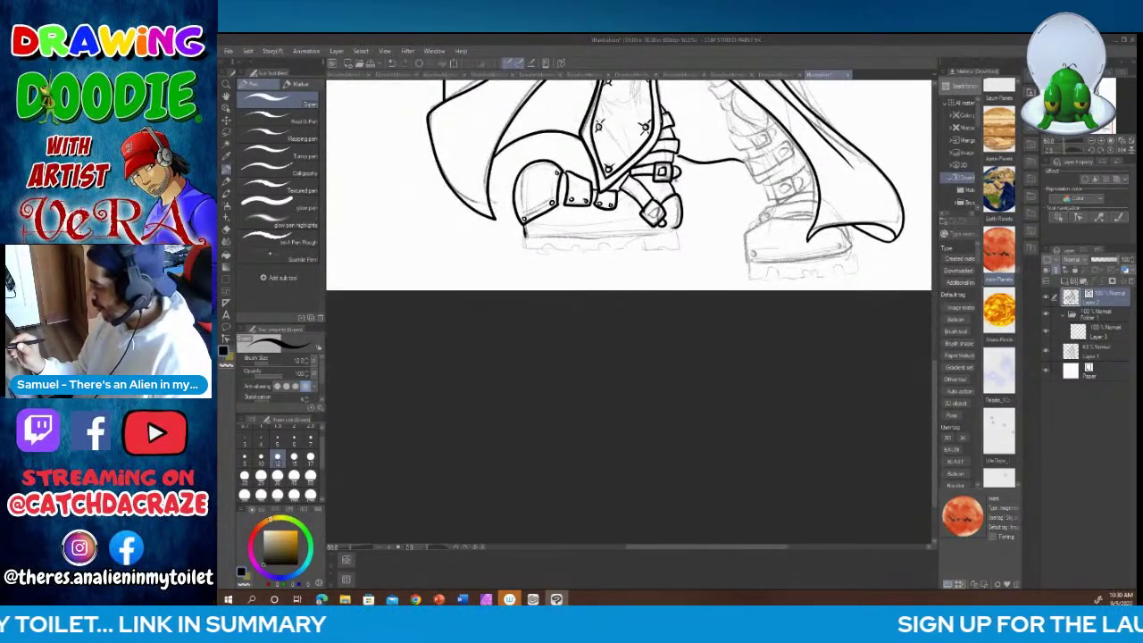
left_click_drag(527, 237, 661, 234)
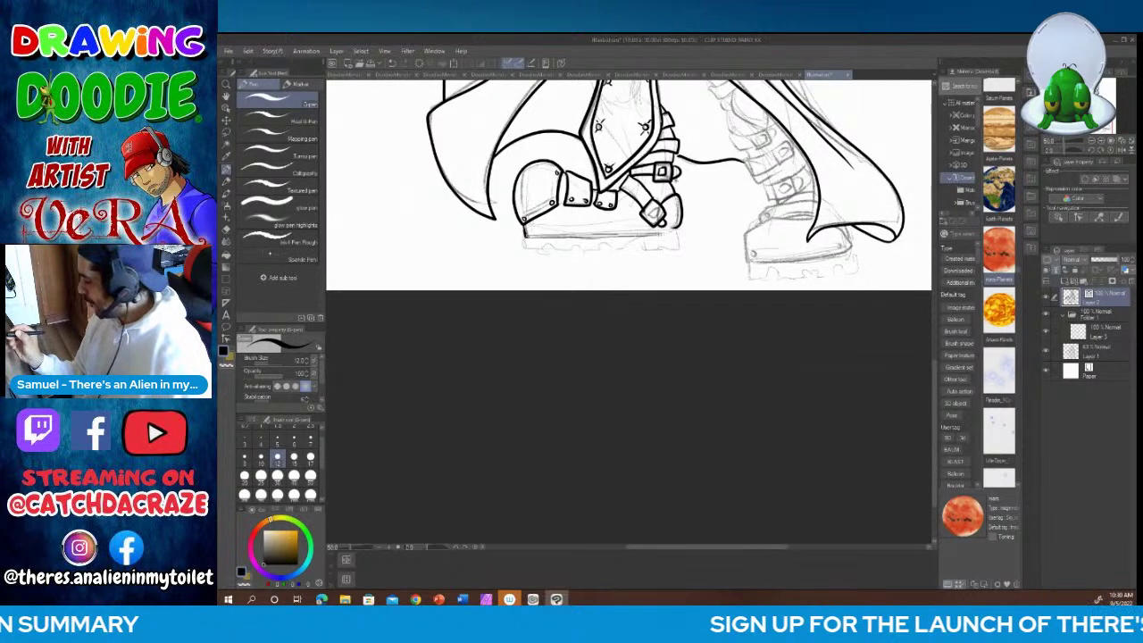
left_click(674, 229, "shift")
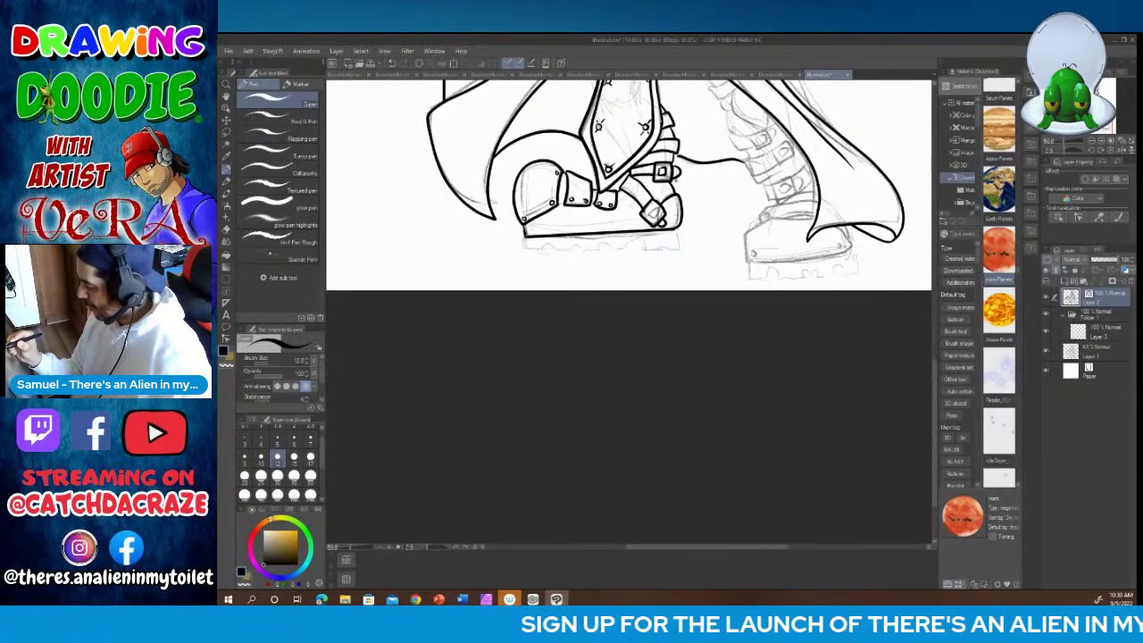
mouse_move(527, 241)
left_mouse_down()
mouse_move(621, 249)
mouse_move(637, 238)
mouse_move(681, 250)
mouse_move(682, 234)
left_mouse_up()
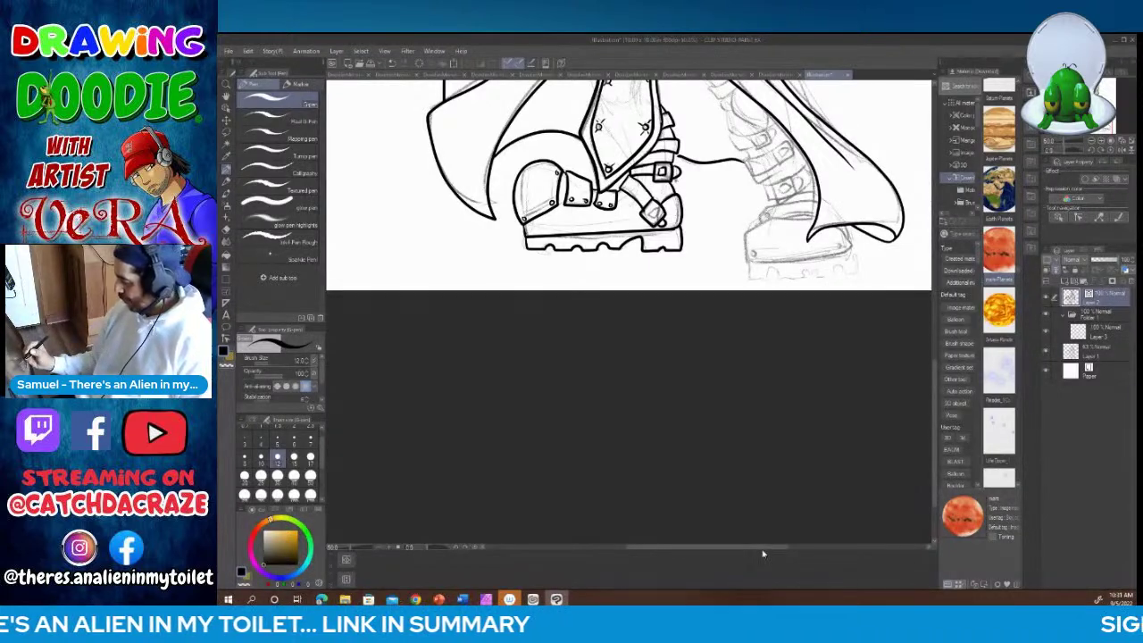
Step: Ink the stepped outline and cross bands of the other leg's thigh, between the front panel and the coat tail
left_click_drag(762, 554, 804, 548)
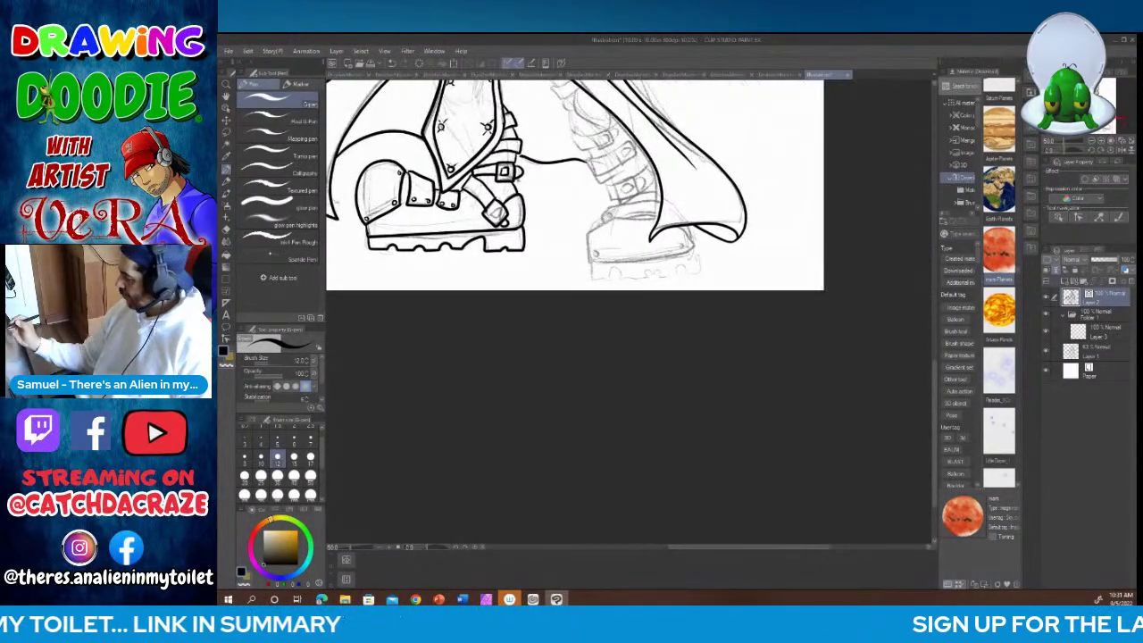
left_click_drag(934, 382, 934, 315)
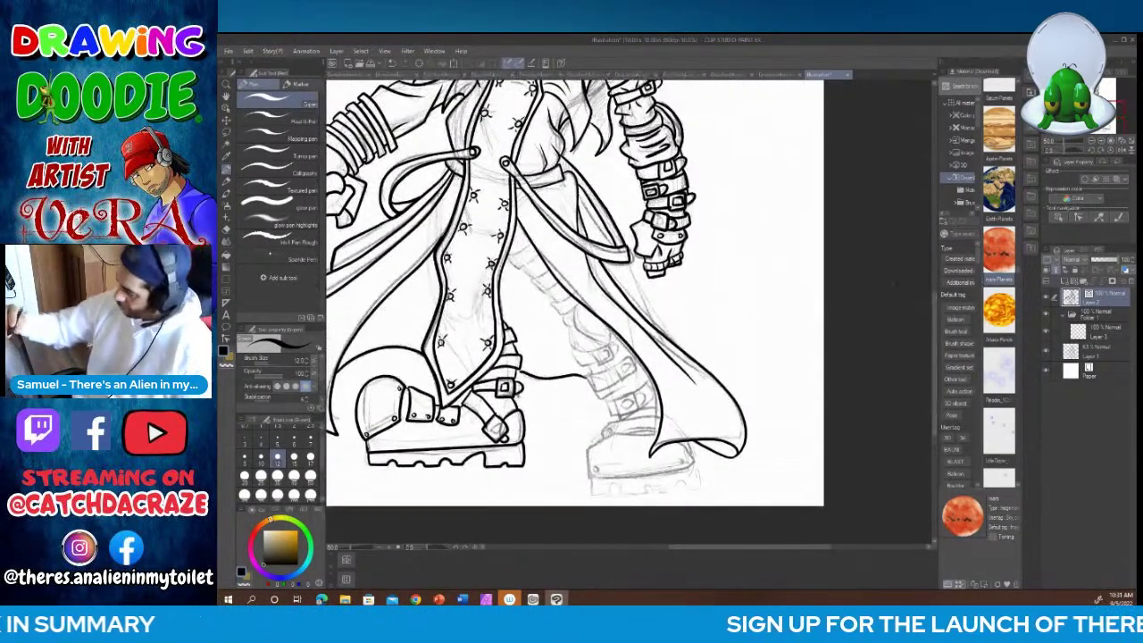
left_click_drag(507, 259, 565, 313)
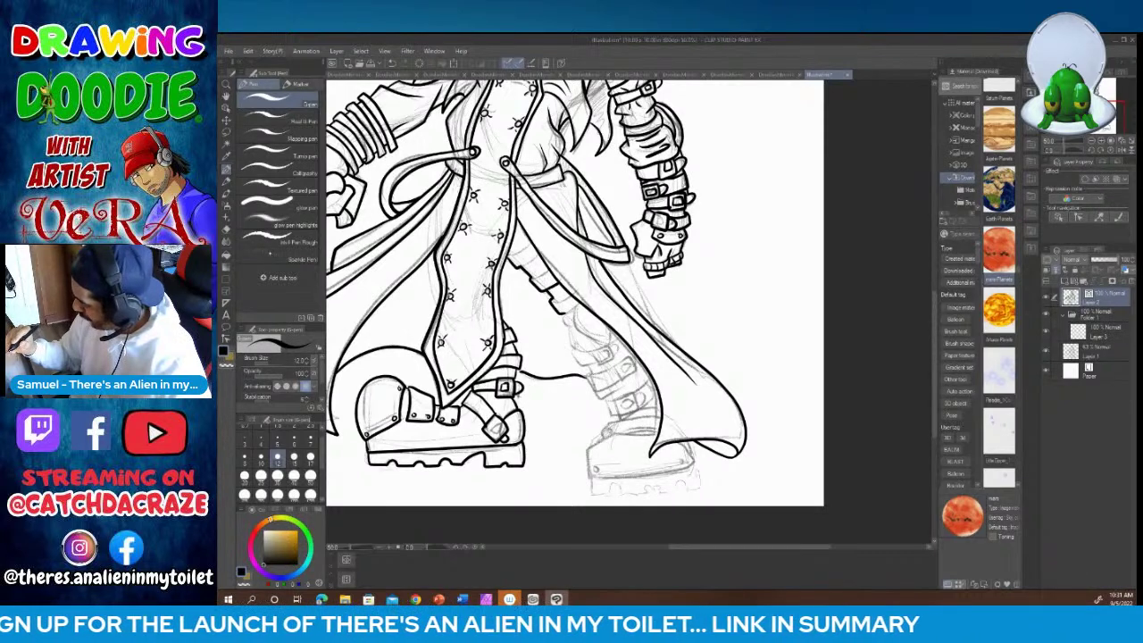
mouse_move(519, 266)
left_mouse_down()
mouse_move(540, 256)
mouse_move(532, 241)
left_mouse_up()
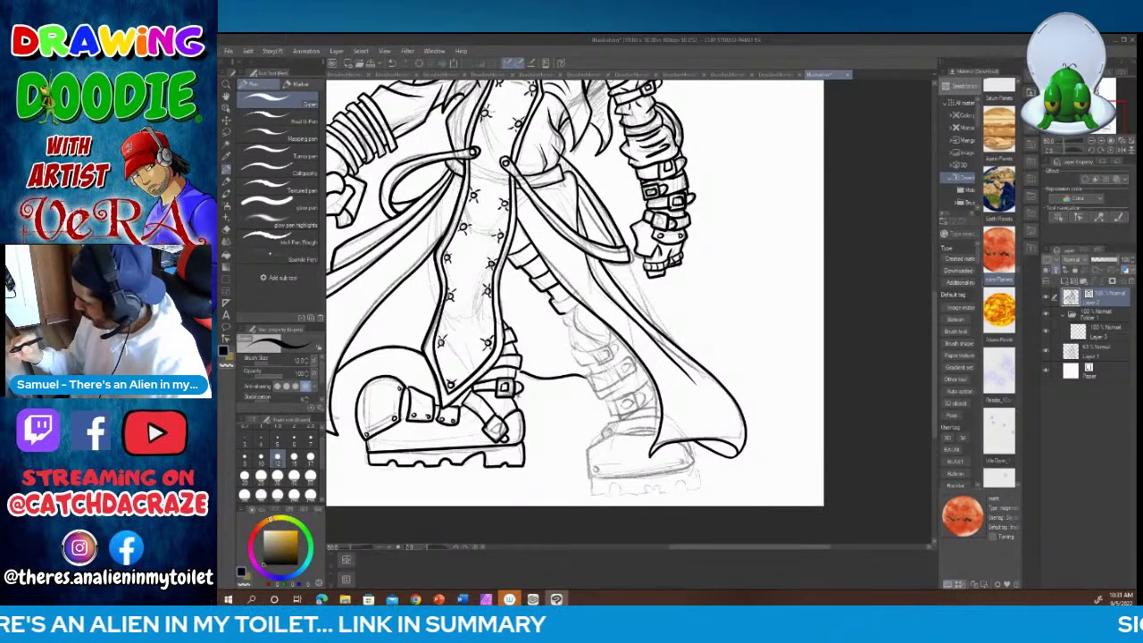
Step: Ink the rounded knee section below the thigh bands and undo the last two strokes
mouse_move(551, 301)
left_mouse_down()
mouse_move(569, 296)
mouse_move(587, 339)
mouse_move(613, 330)
mouse_move(561, 327)
mouse_move(575, 348)
mouse_move(621, 336)
left_mouse_up()
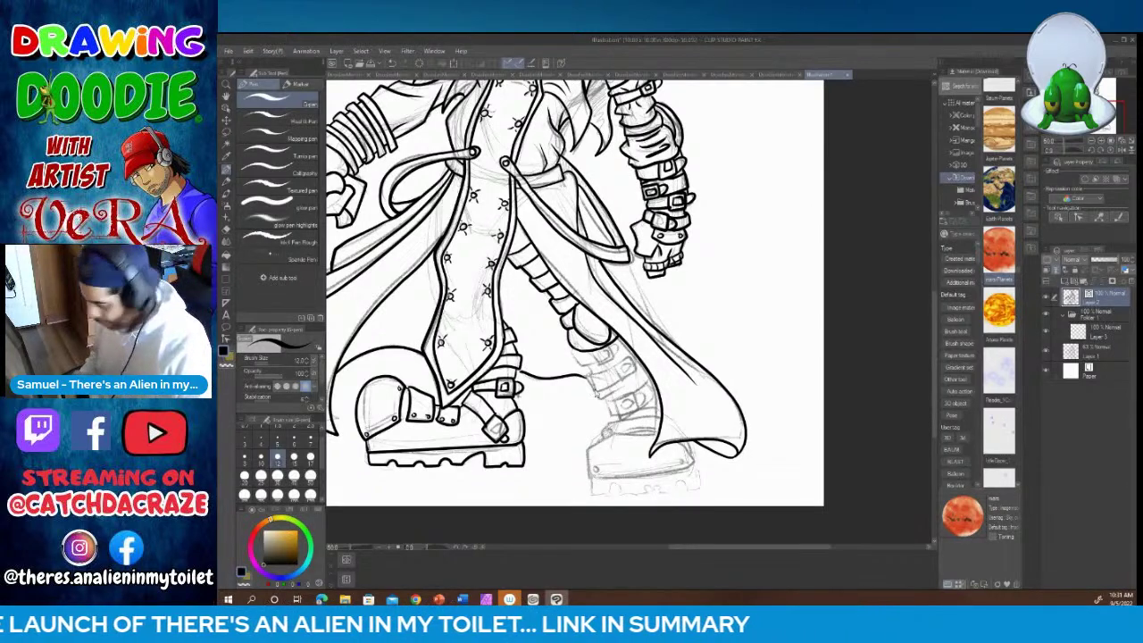
key("ctrl+z")
key("ctrl+z")
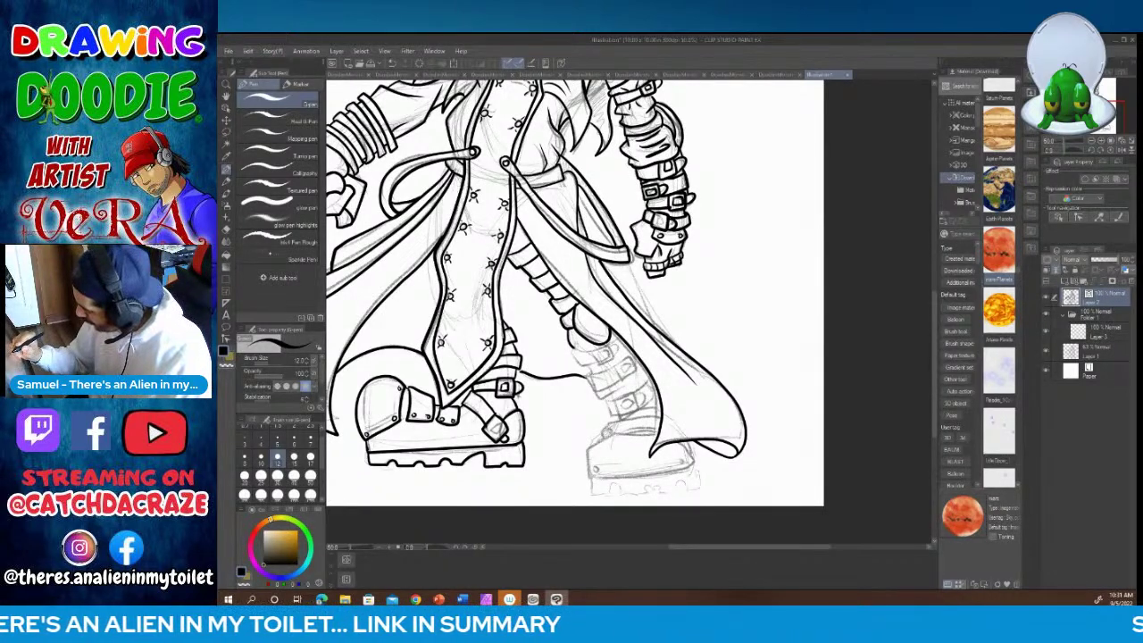
Step: Ink the three buckled straps around the shin below the knee and add a short detail stroke at the coat's waist
mouse_move(591, 366)
left_mouse_down()
mouse_move(618, 335)
mouse_move(629, 345)
mouse_move(591, 352)
mouse_move(595, 362)
left_mouse_up()
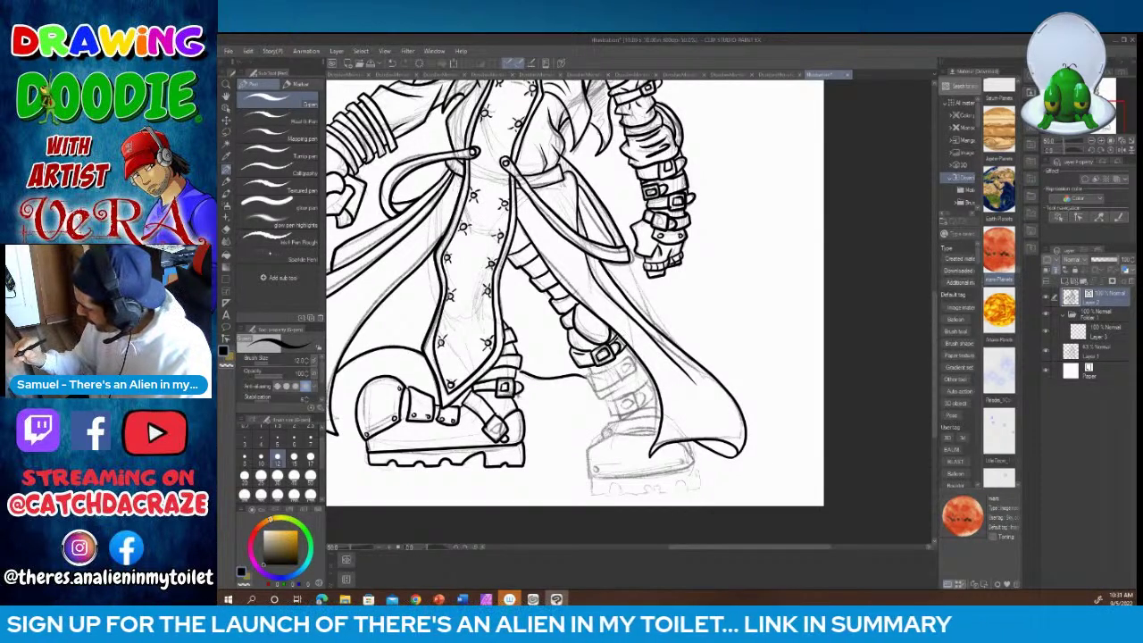
mouse_move(588, 373)
left_mouse_down()
mouse_move(593, 391)
mouse_move(626, 383)
mouse_move(634, 366)
mouse_move(618, 355)
mouse_move(611, 371)
mouse_move(629, 361)
left_mouse_up()
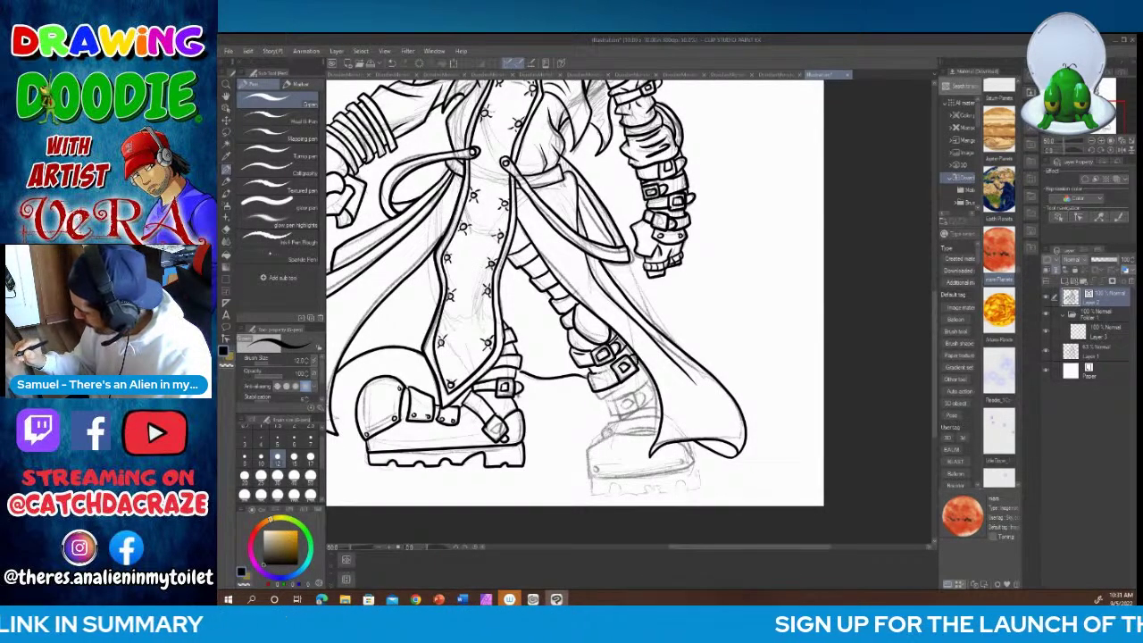
mouse_move(595, 373)
left_mouse_down()
mouse_move(612, 368)
mouse_move(611, 404)
mouse_move(634, 388)
mouse_move(634, 409)
mouse_move(604, 412)
mouse_move(643, 381)
left_mouse_up()
mouse_move(643, 384)
left_mouse_down()
mouse_move(653, 374)
mouse_move(636, 407)
mouse_move(618, 399)
mouse_move(647, 403)
left_mouse_up()
left_click_drag(640, 408, 655, 391)
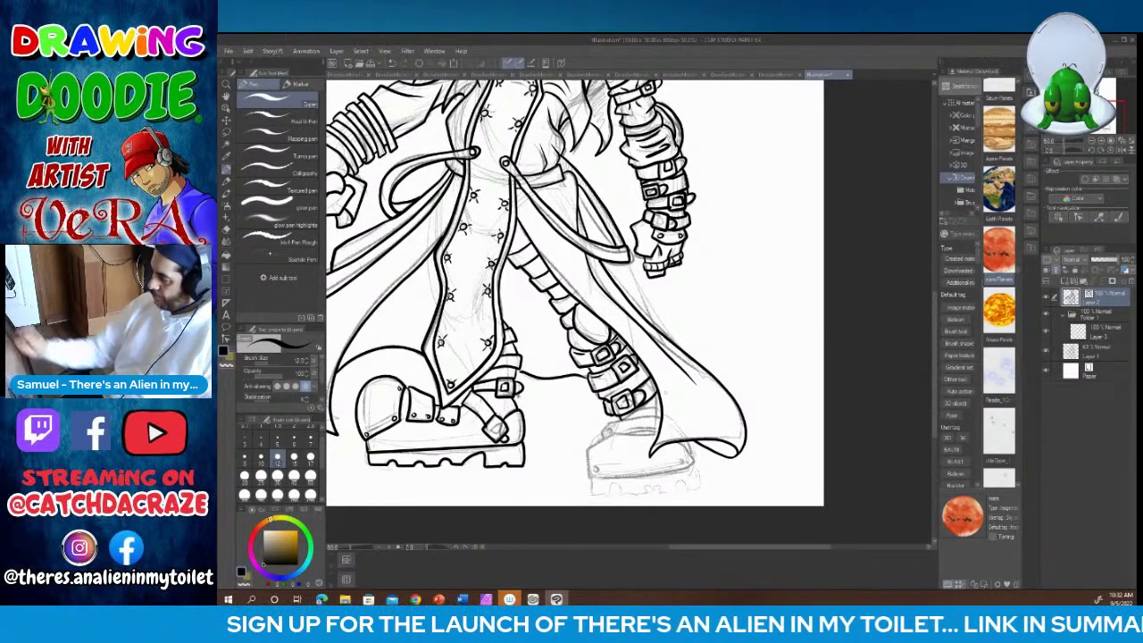
left_click_drag(558, 183, 570, 194)
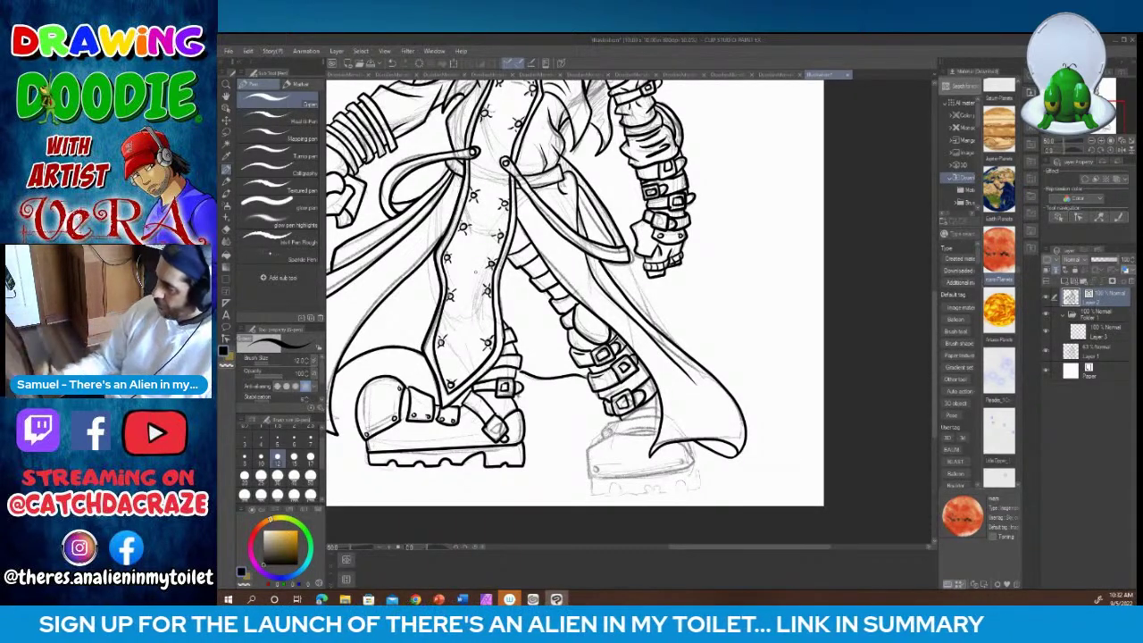
Step: Ink the second boot beneath the shin straps, with its ankle folds, riveted upper and notched tread sole
left_click_drag(934, 318, 934, 365)
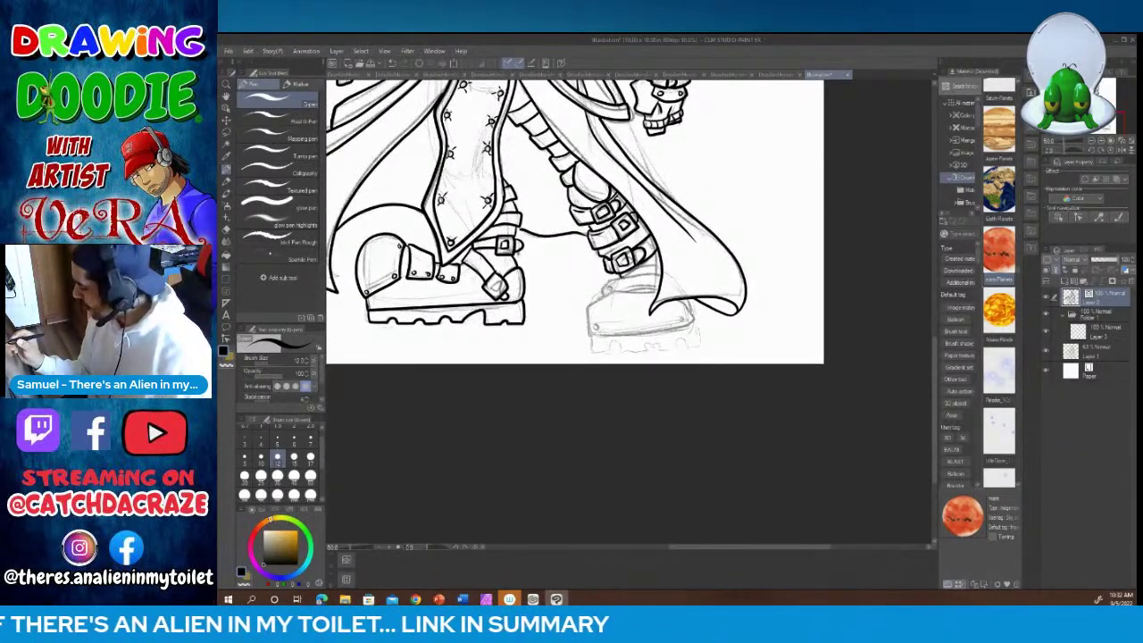
mouse_move(630, 270)
left_mouse_down()
mouse_move(656, 265)
mouse_move(596, 298)
mouse_move(658, 287)
left_mouse_up()
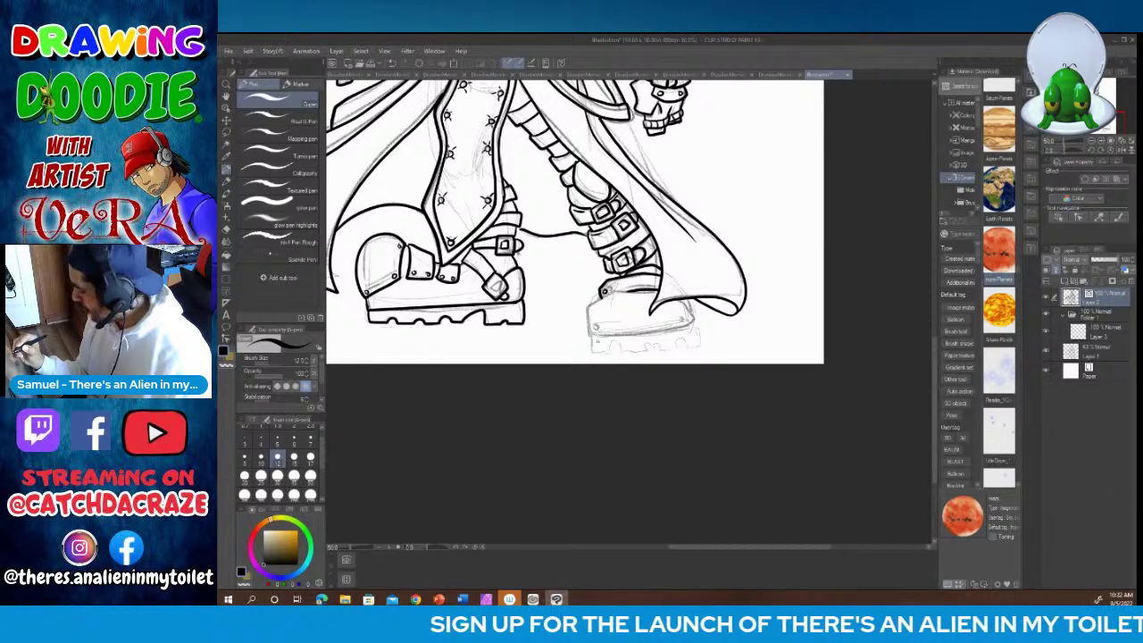
mouse_move(591, 336)
left_mouse_down()
mouse_move(588, 311)
mouse_move(634, 287)
mouse_move(658, 290)
mouse_move(693, 322)
mouse_move(596, 336)
left_mouse_up()
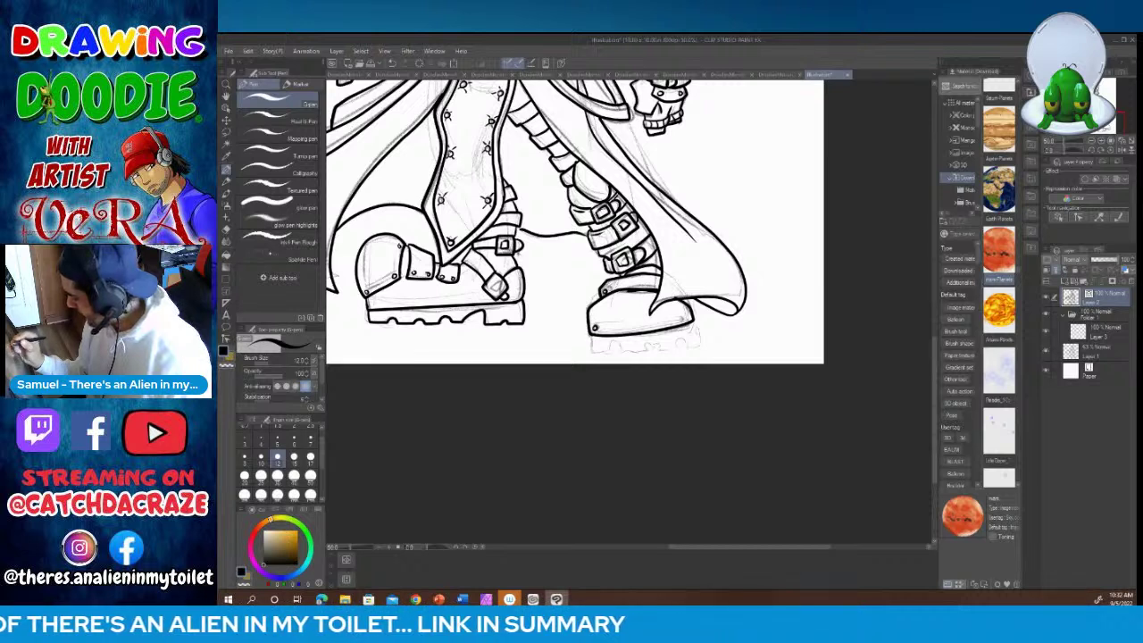
left_click_drag(678, 322, 689, 315)
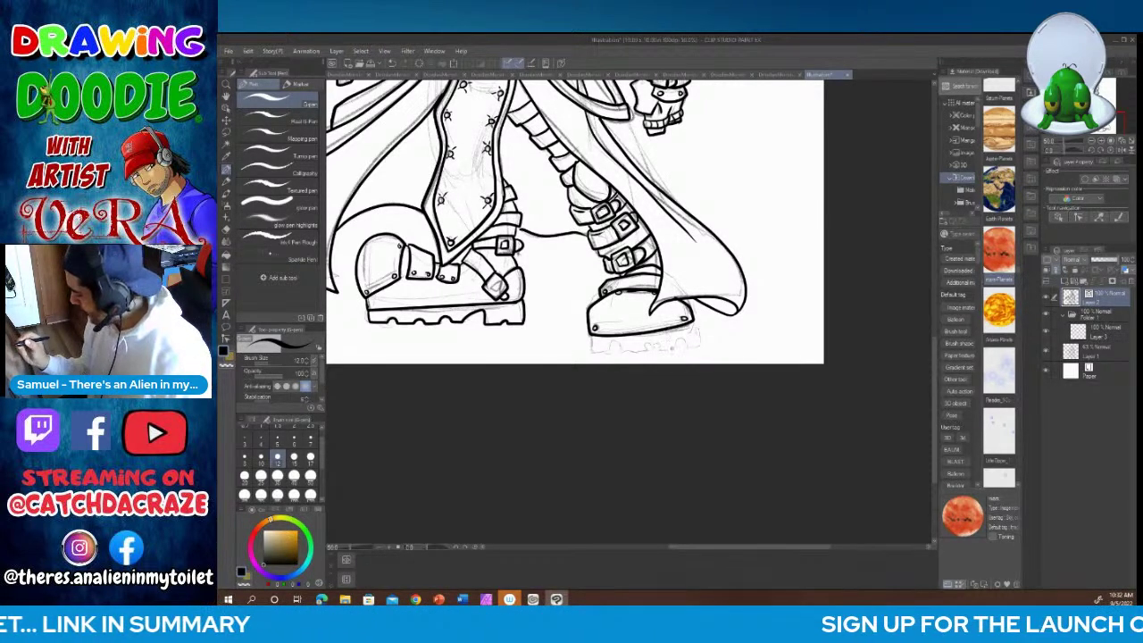
mouse_move(591, 343)
left_mouse_down()
mouse_move(623, 355)
mouse_move(701, 348)
mouse_move(696, 317)
left_mouse_up()
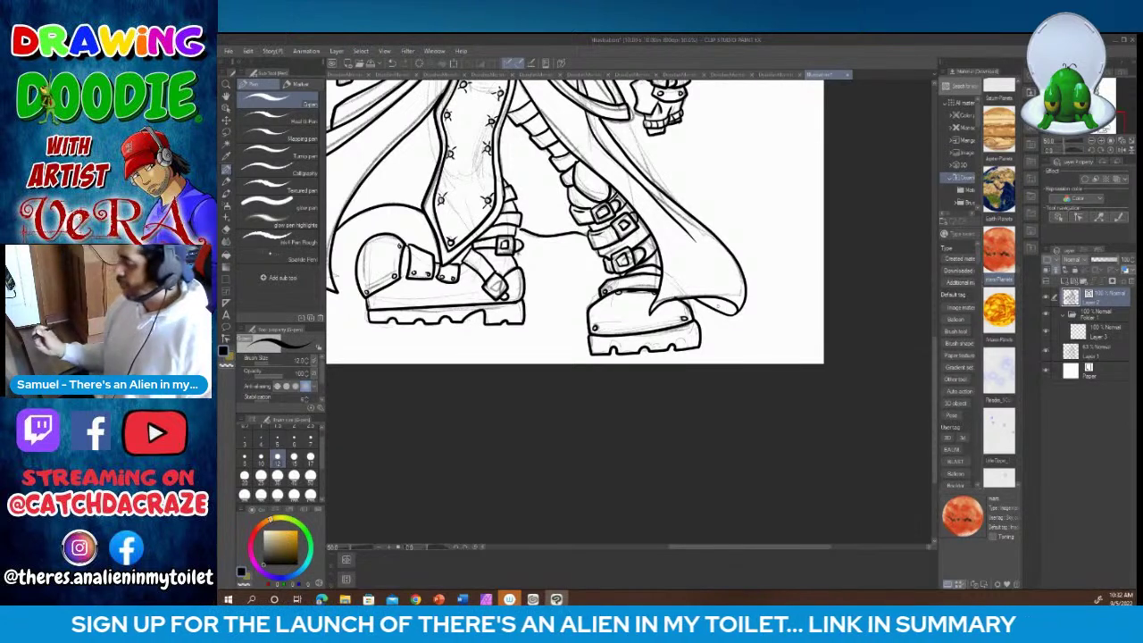
Step: Hide the rough sketch layer and check the clean line art from the boots up to the hair
left_click(1046, 351)
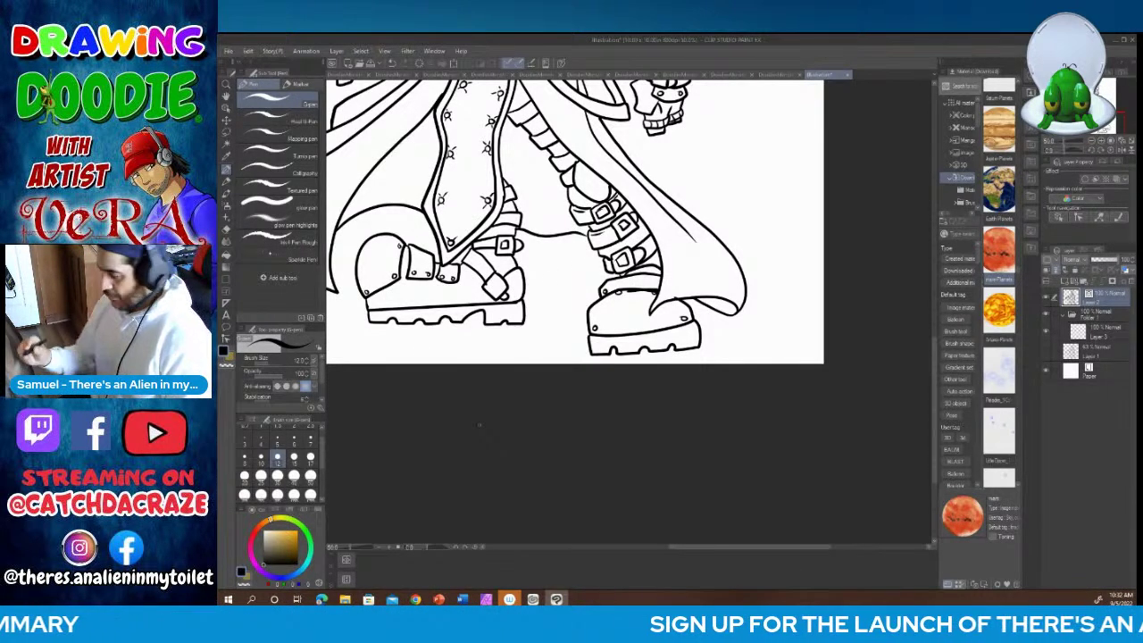
left_click(231, 226)
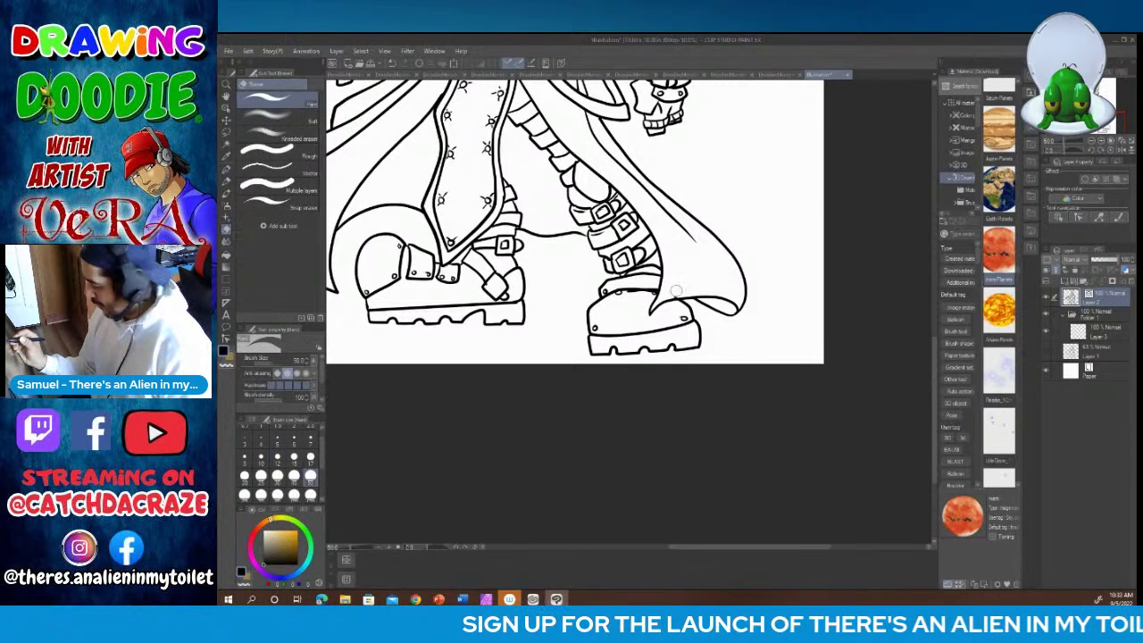
left_click(311, 457)
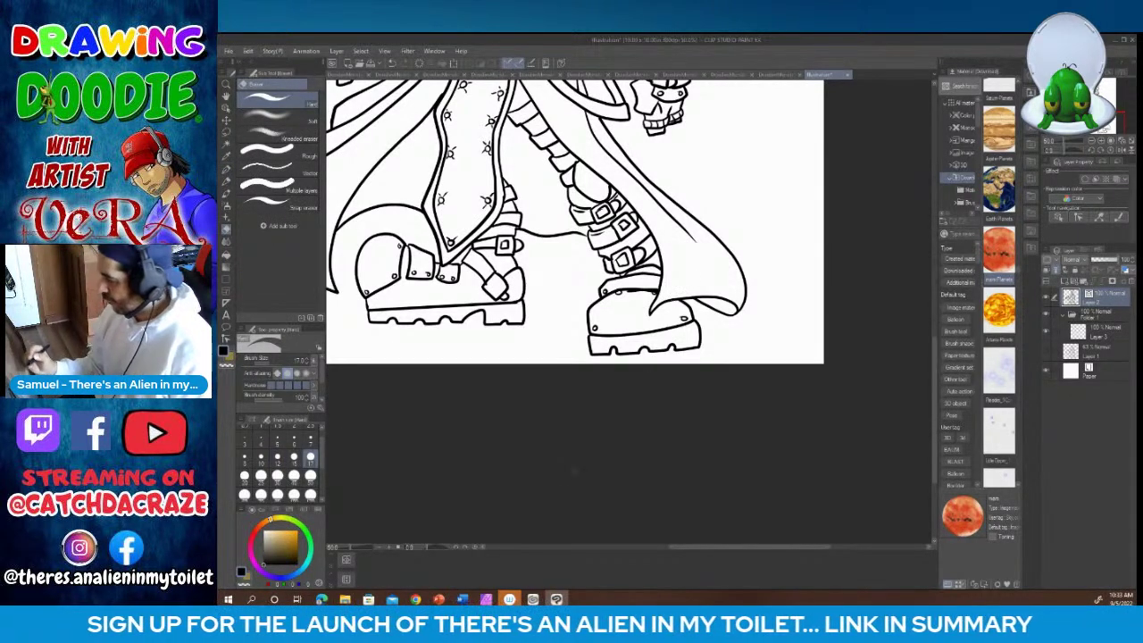
mouse_move(692, 547)
left_mouse_down()
mouse_move(666, 558)
mouse_move(682, 550)
left_mouse_up()
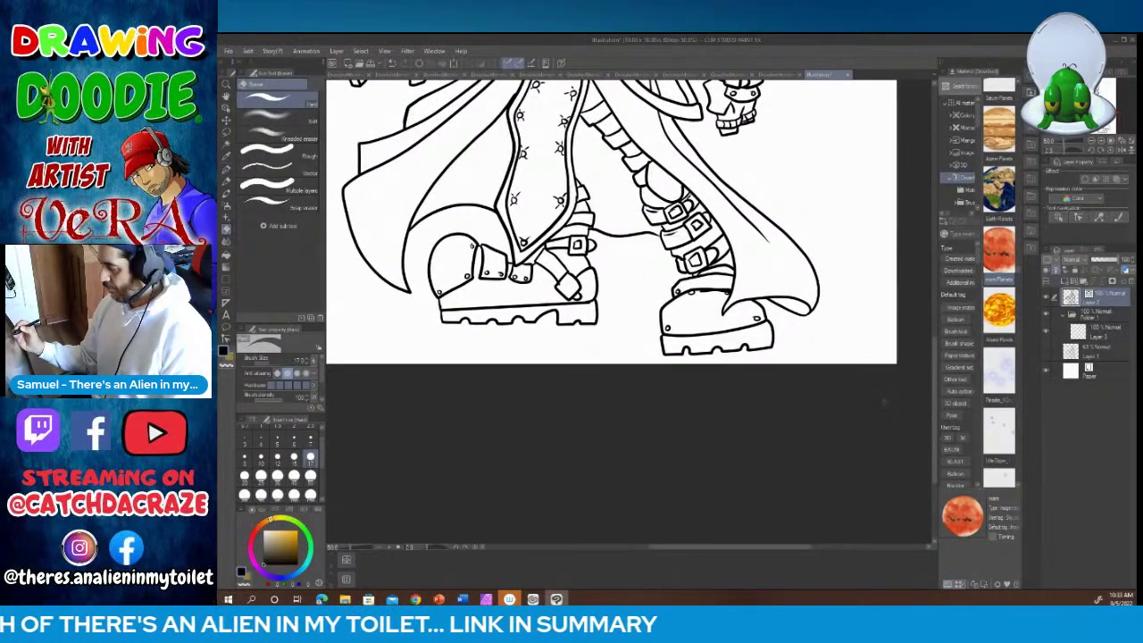
scroll(936, 358, "up", 6)
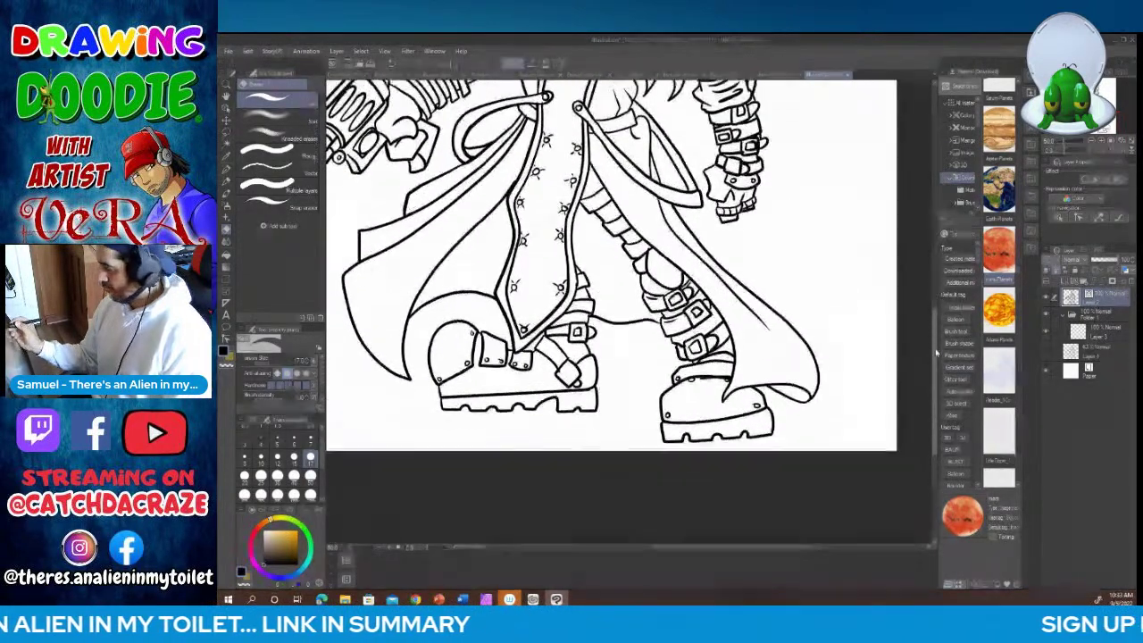
scroll(935, 330, "up", 10)
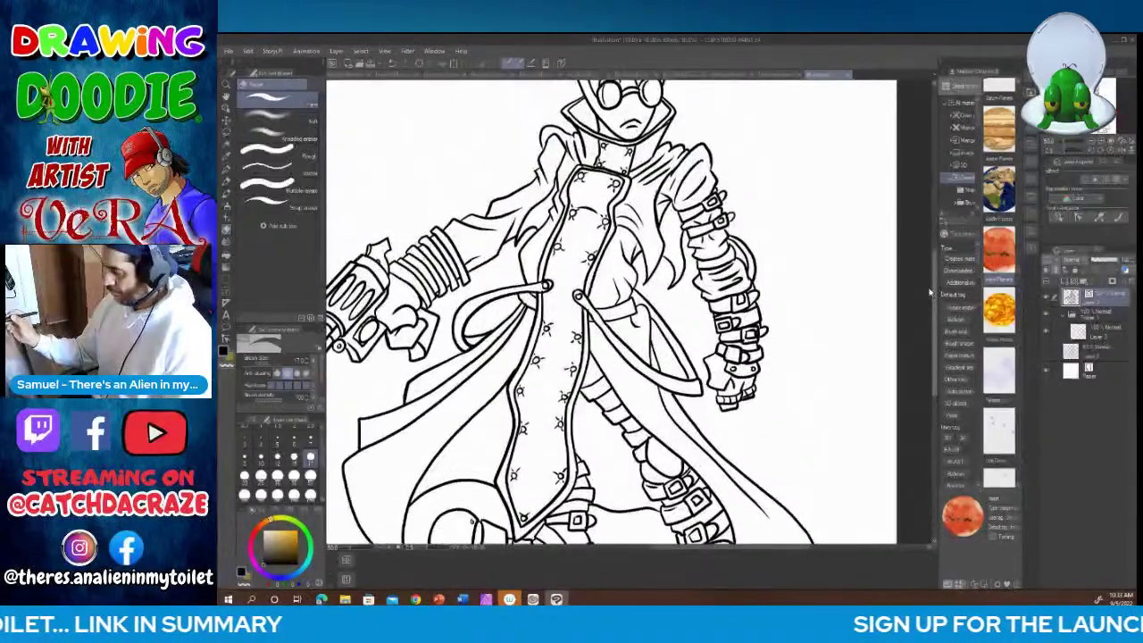
scroll(925, 266, "up", 3)
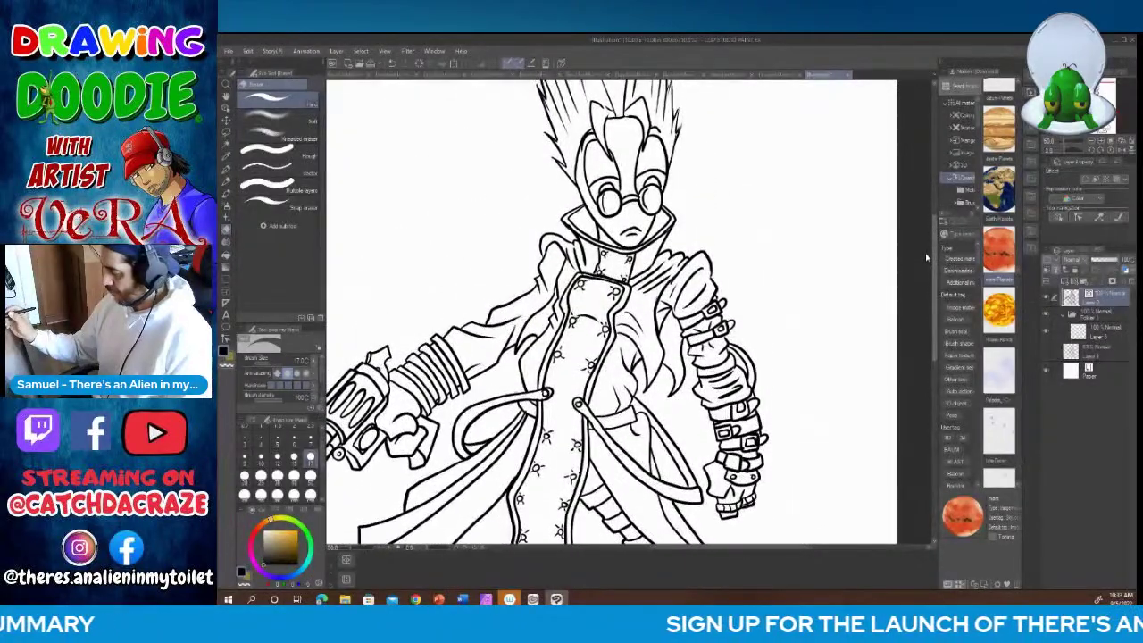
scroll(926, 250, "up", 2)
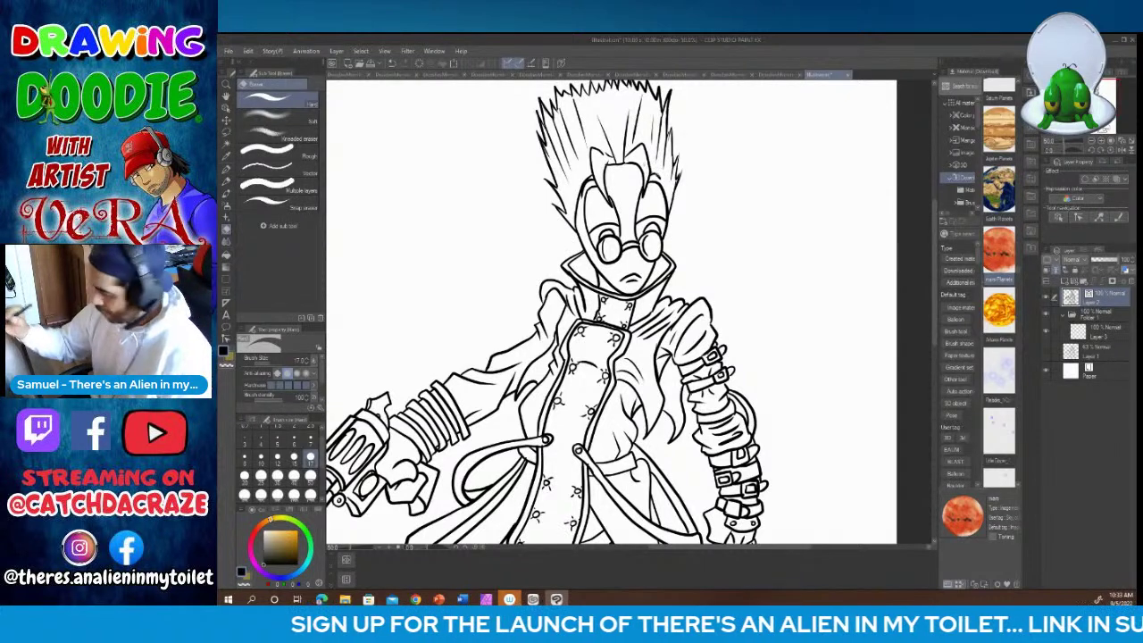
Step: Ink short crease lines on the forehead between the hair strands with the pen, undoing the first attempt
left_click(226, 169)
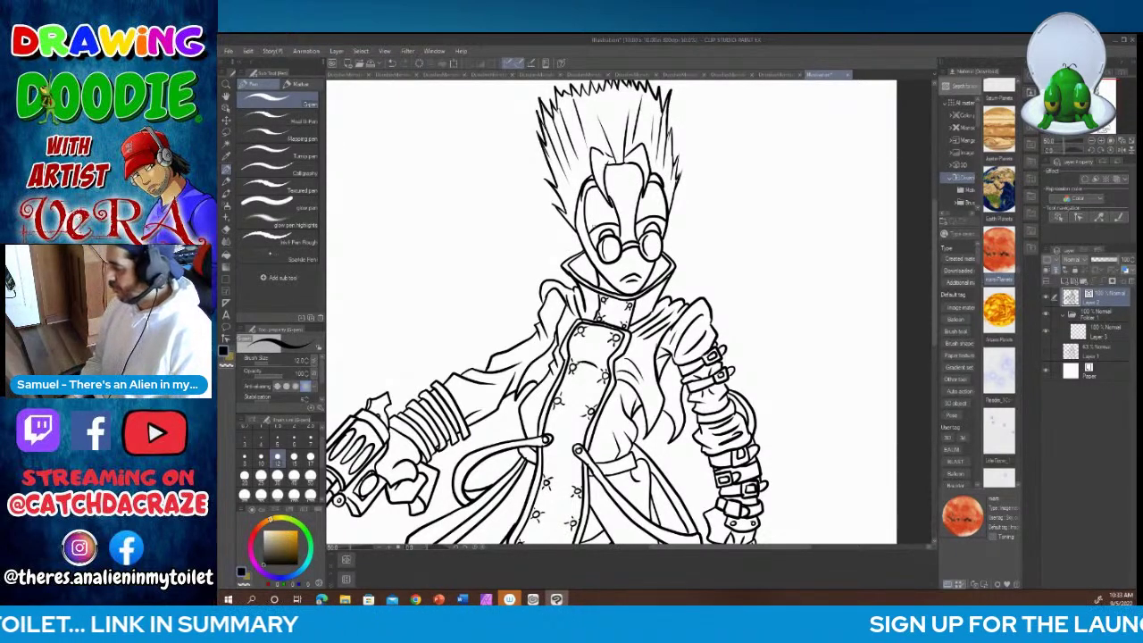
left_click_drag(616, 183, 635, 180)
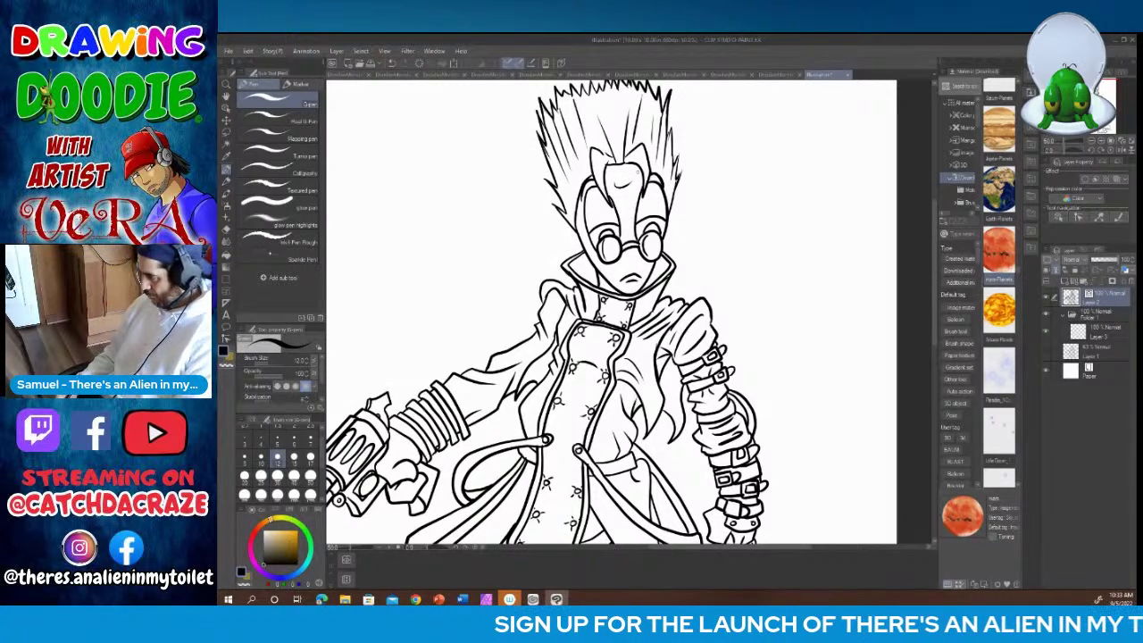
key("ctrl+z")
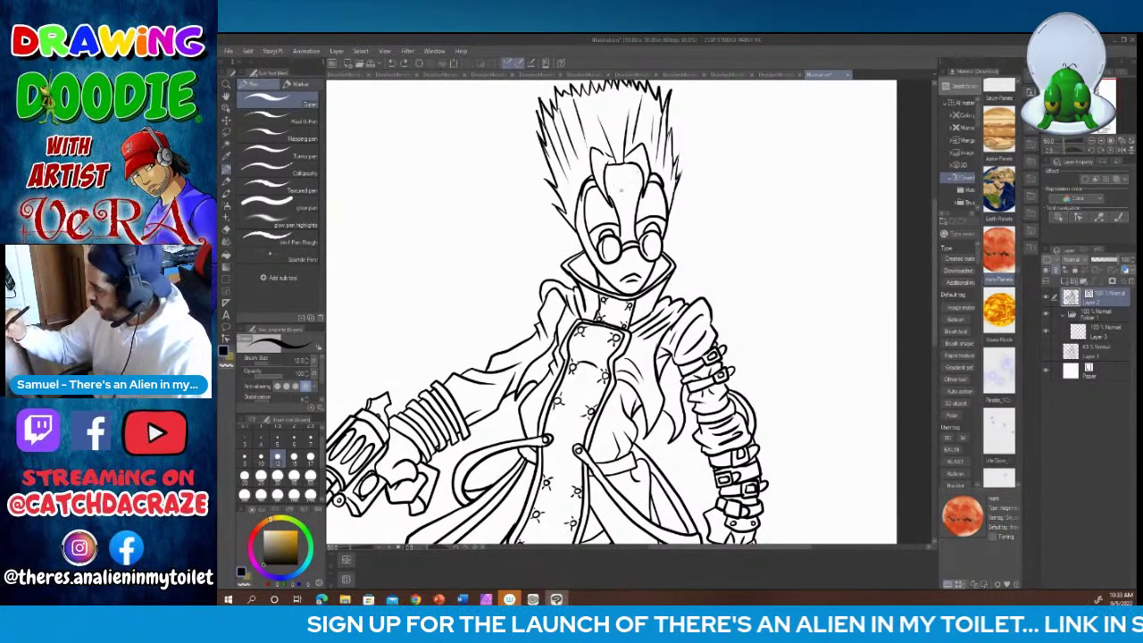
left_click_drag(607, 183, 630, 194)
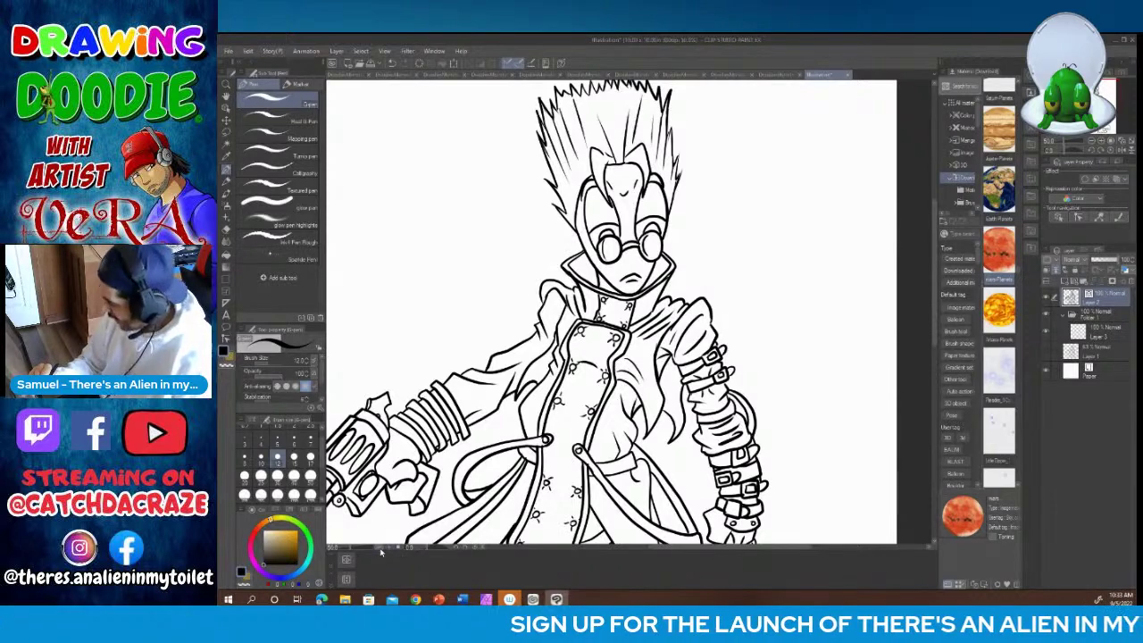
Step: Select Layer 3 beneath the line art, choose a dark red and fill the gun arm's upper sleeve with it
scroll(382, 553, "down", 2)
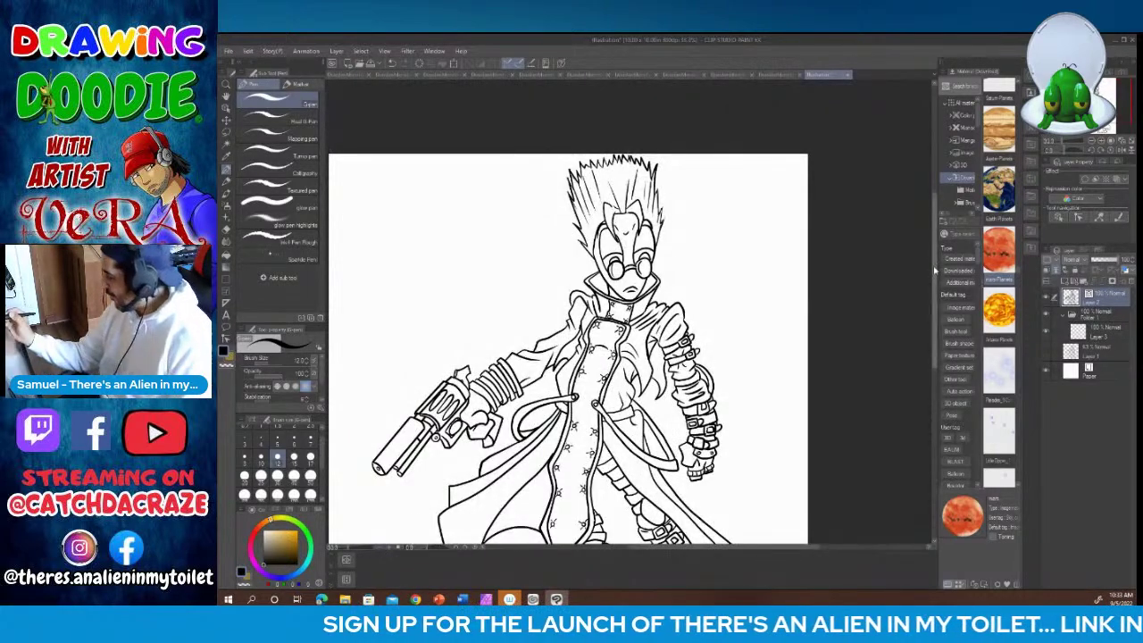
left_click_drag(934, 266, 934, 305)
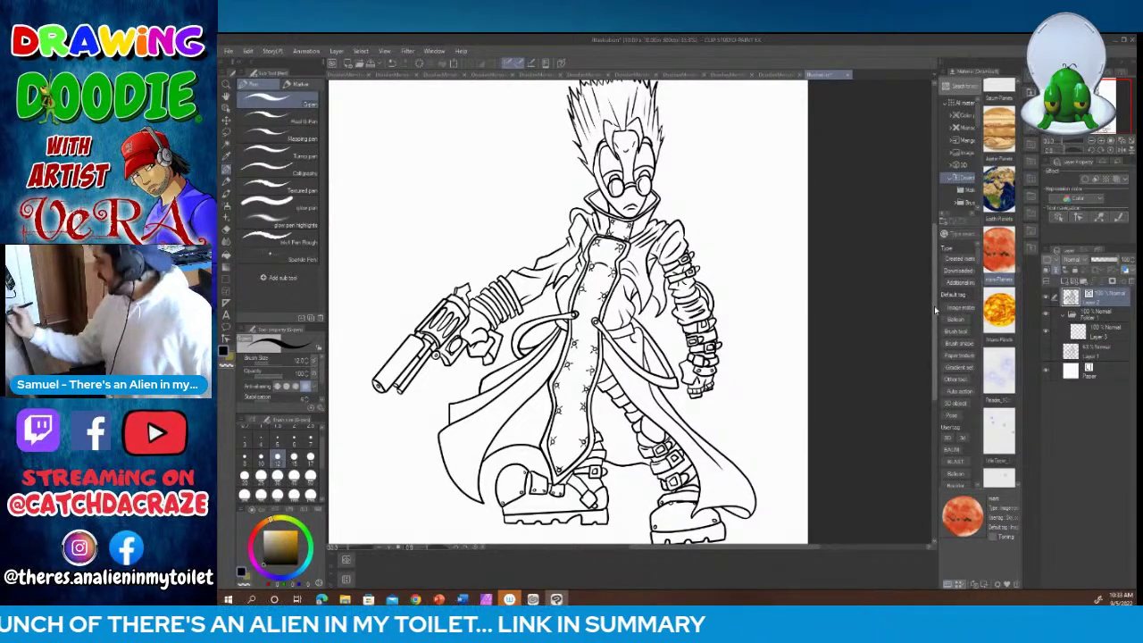
left_click(1094, 332)
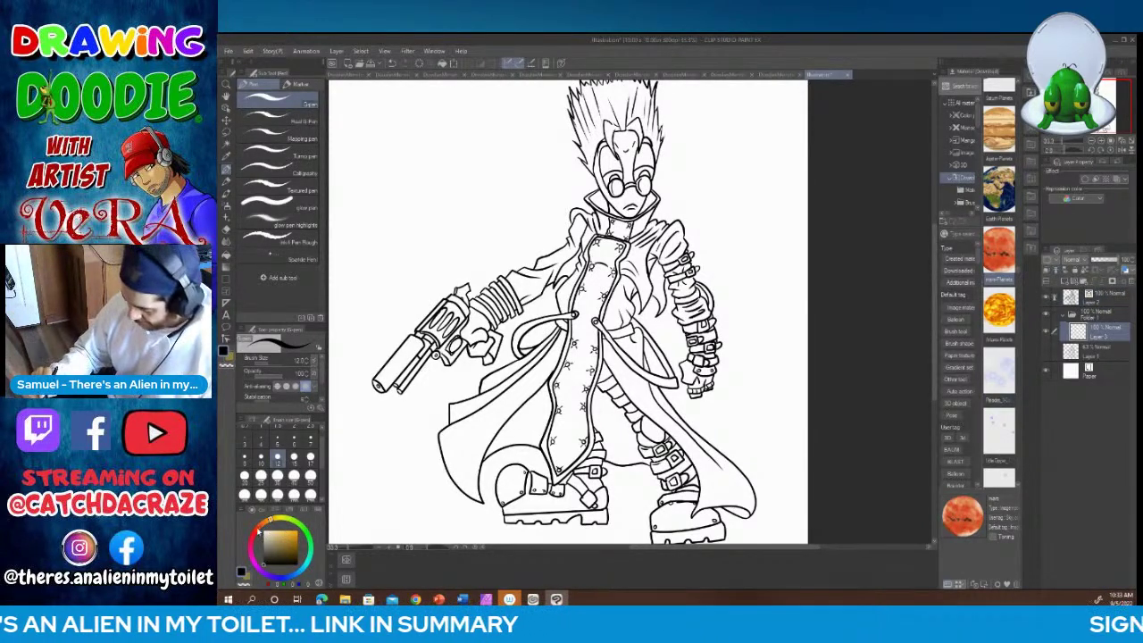
left_click(258, 532)
left_click(298, 542)
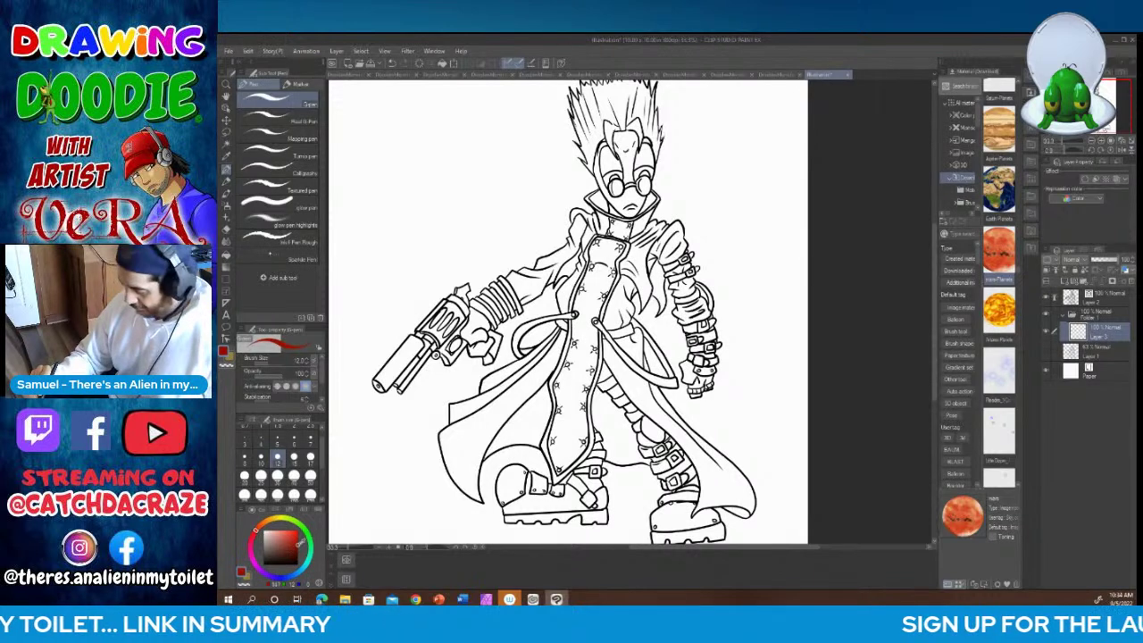
left_click(229, 255)
left_click(534, 279)
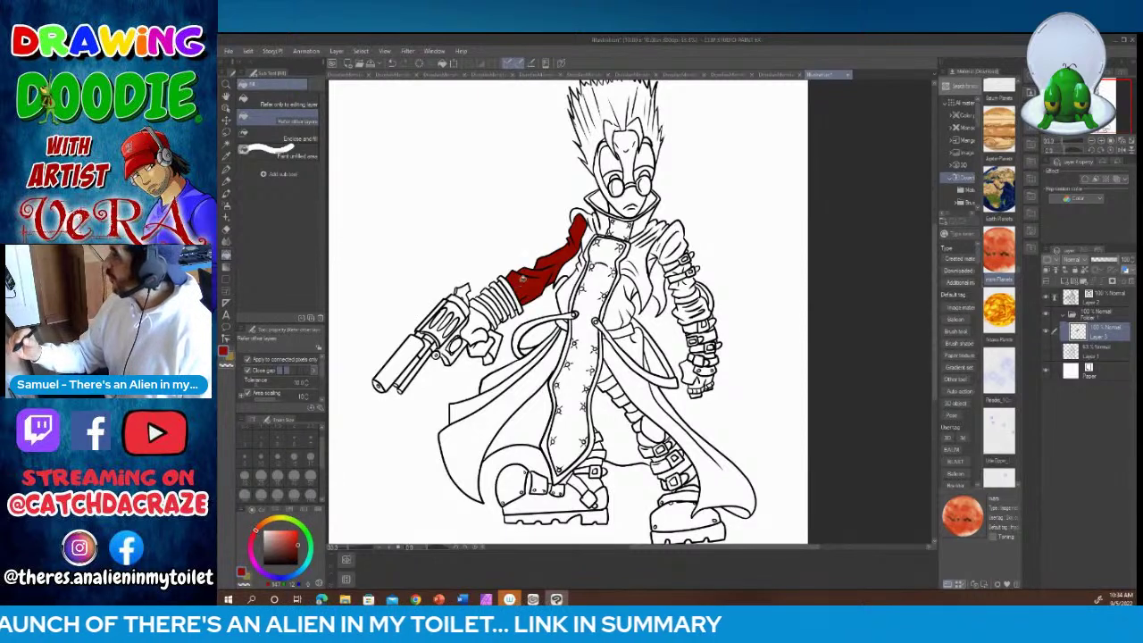
Step: Fill every ribbed band of the gun arm's lower sleeve with the dark red
left_click(483, 308)
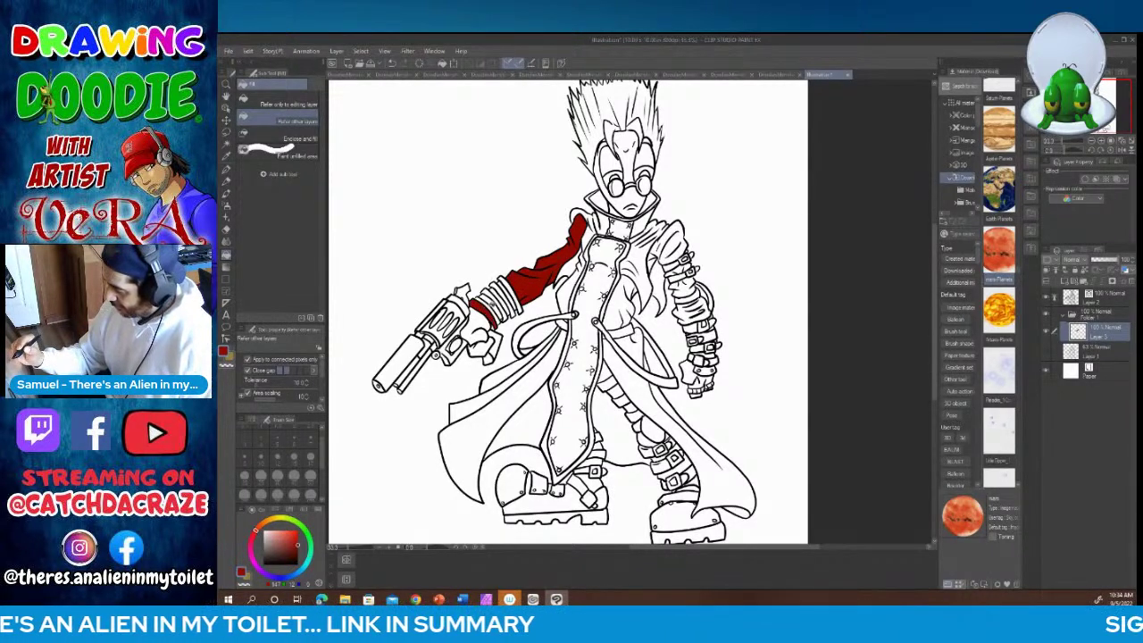
left_click(490, 306)
left_click(488, 304)
left_click(493, 304)
left_click(499, 302)
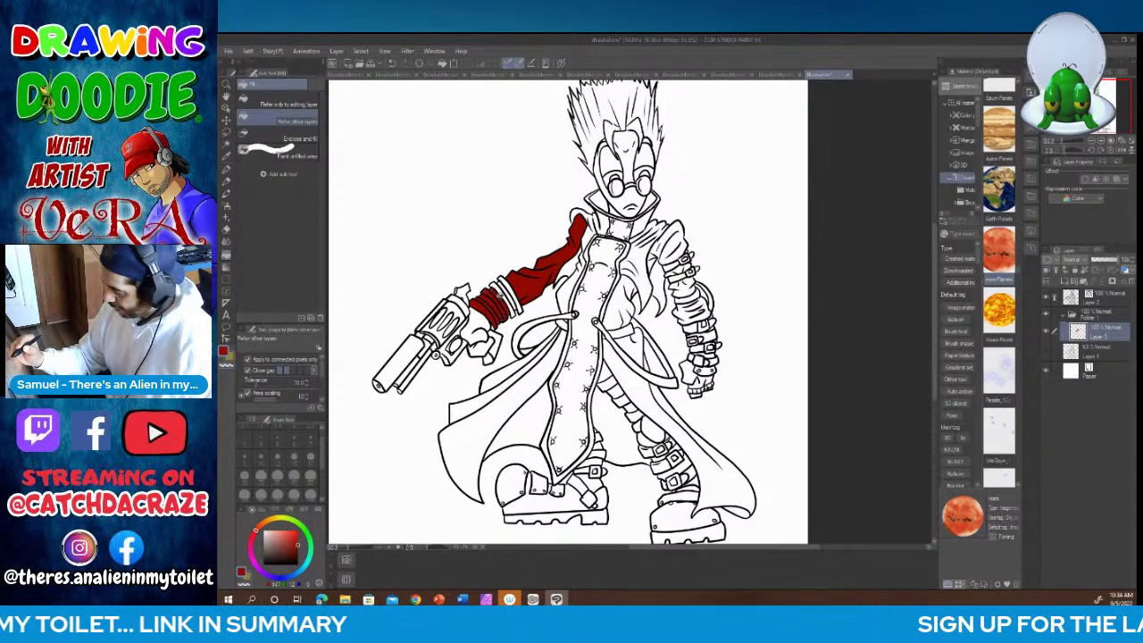
left_click(503, 300)
left_click(507, 298)
left_click(511, 298)
left_click(511, 299)
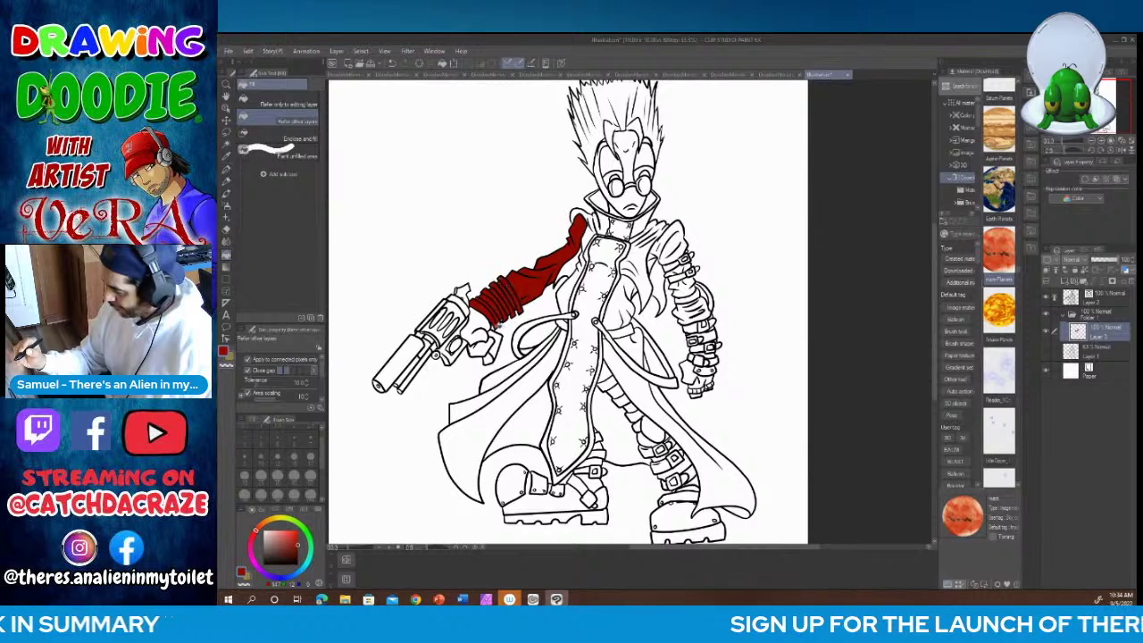
Step: Fill the shoulder beside the gun arm, the neck piece and the raised collar with the dark red
left_click(572, 264)
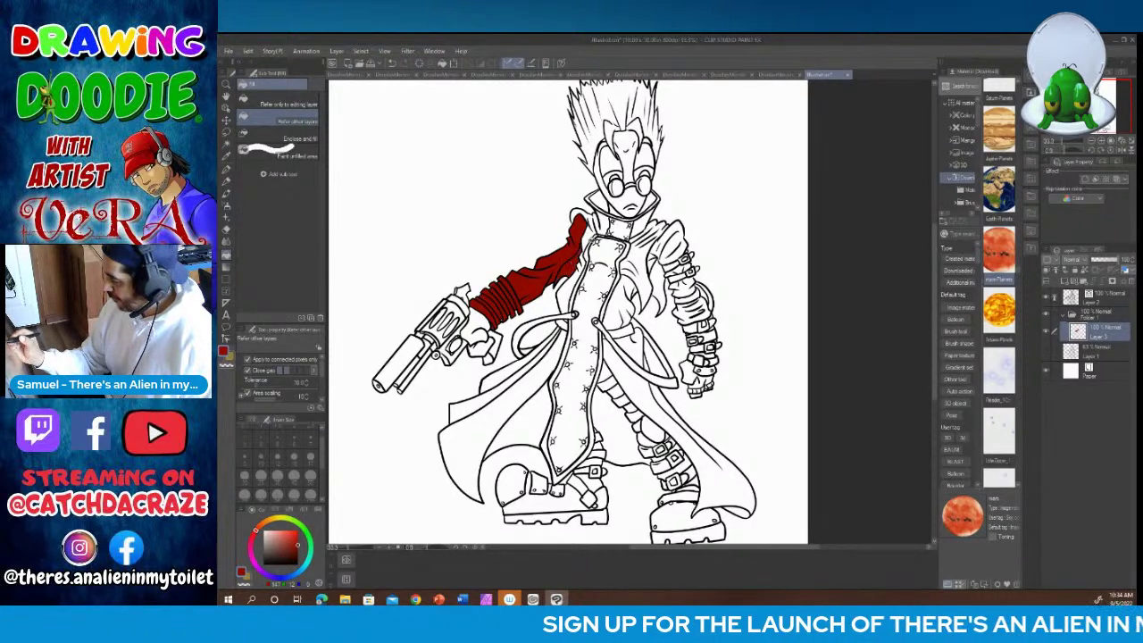
left_click(593, 233)
left_click(623, 227)
left_click(643, 222)
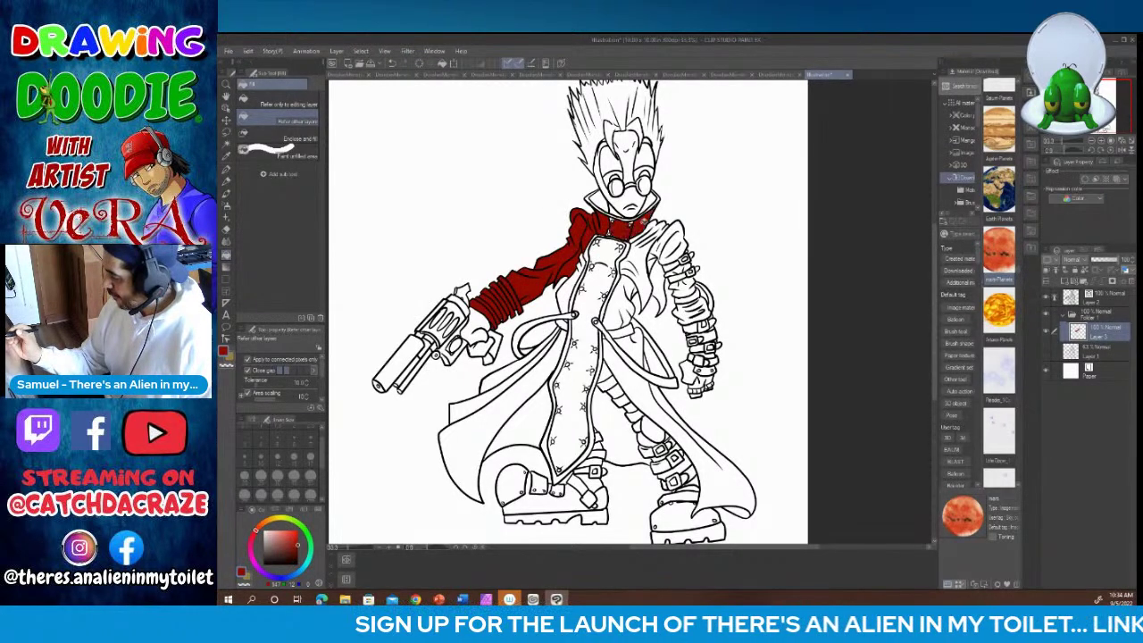
left_click(597, 197)
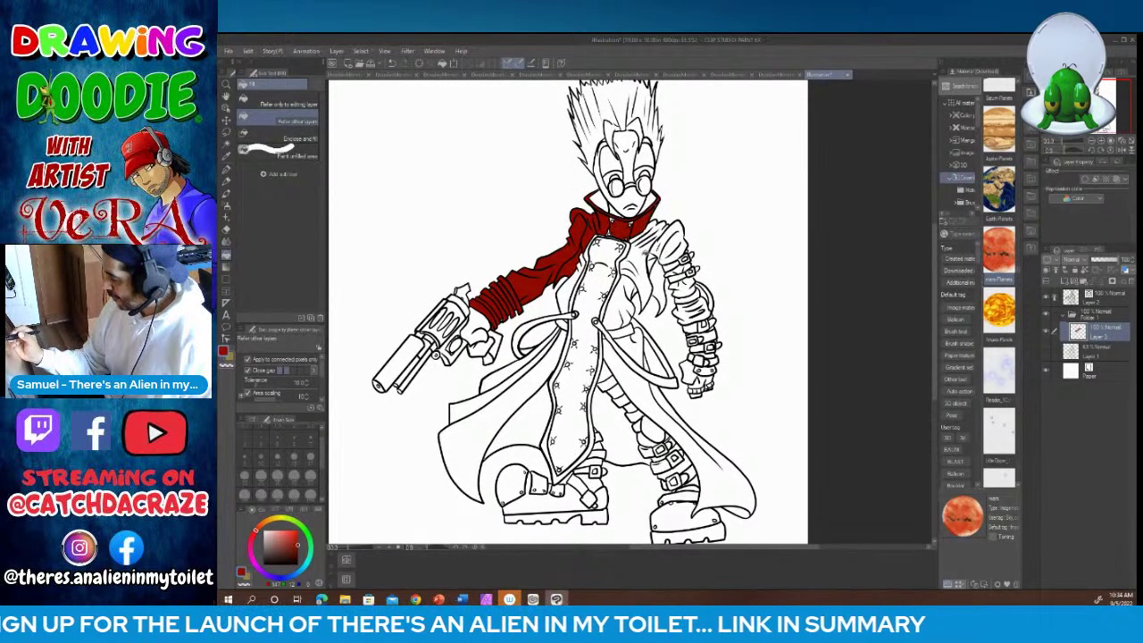
Step: Fill the chest and shoulder on the buckled arm's side and that arm's sleeve sections between the straps with dark red
left_click(645, 255)
left_click(665, 247)
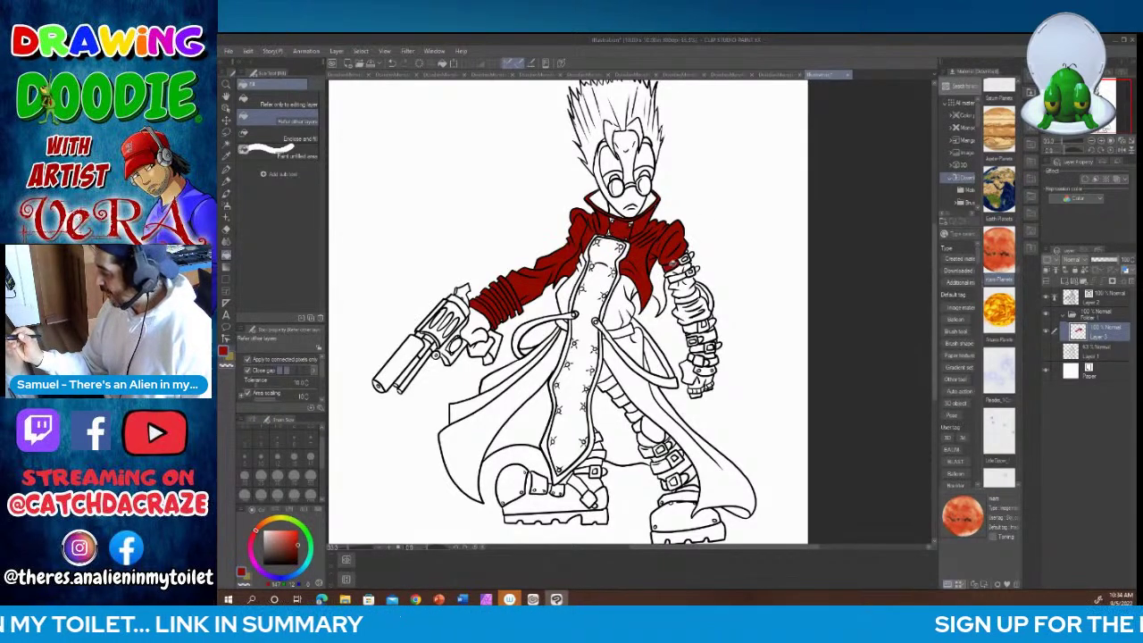
left_click(684, 287)
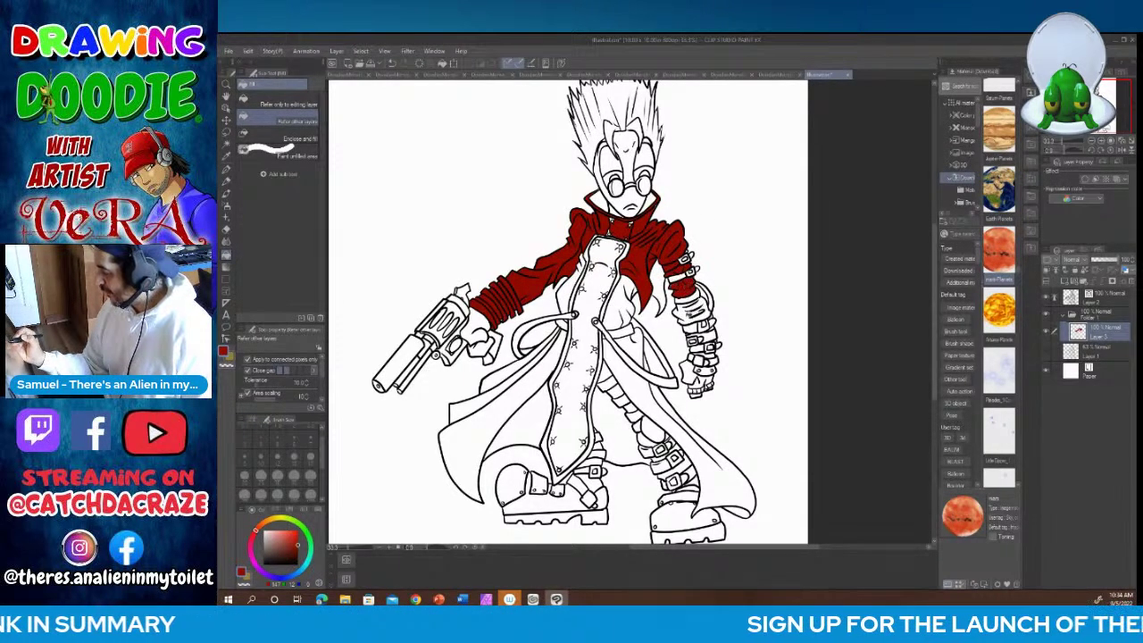
left_click(695, 309)
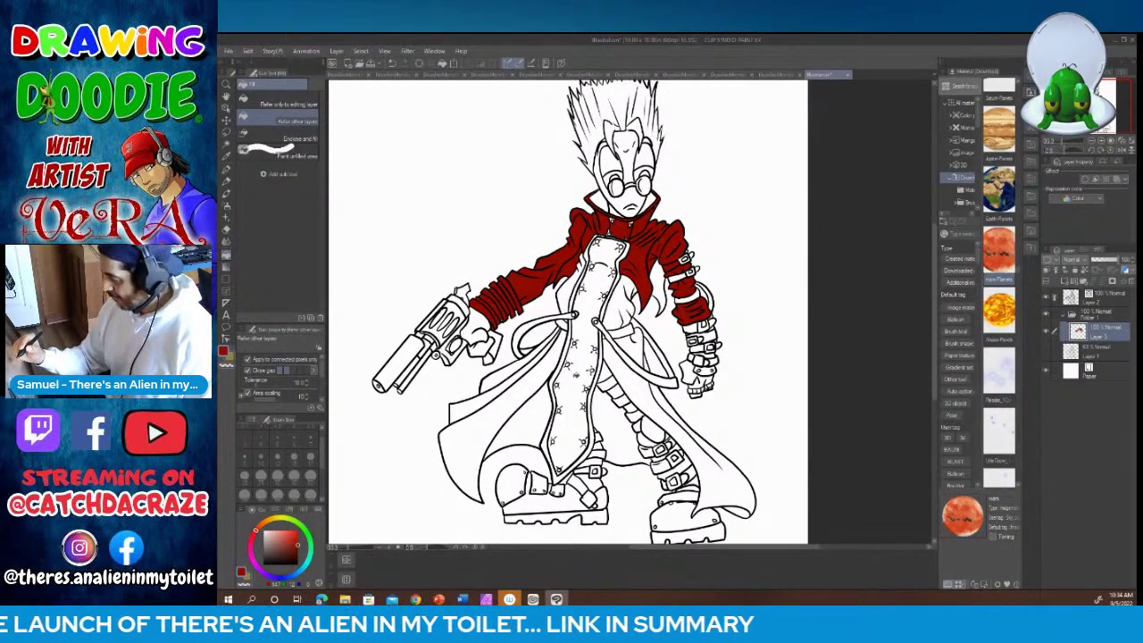
Step: Fill the buttoned front panel, the coat tail below the gun arm and the adjoining side of the torso with dark red
left_click(576, 376)
left_click(569, 348)
left_click(537, 369)
left_click(532, 364)
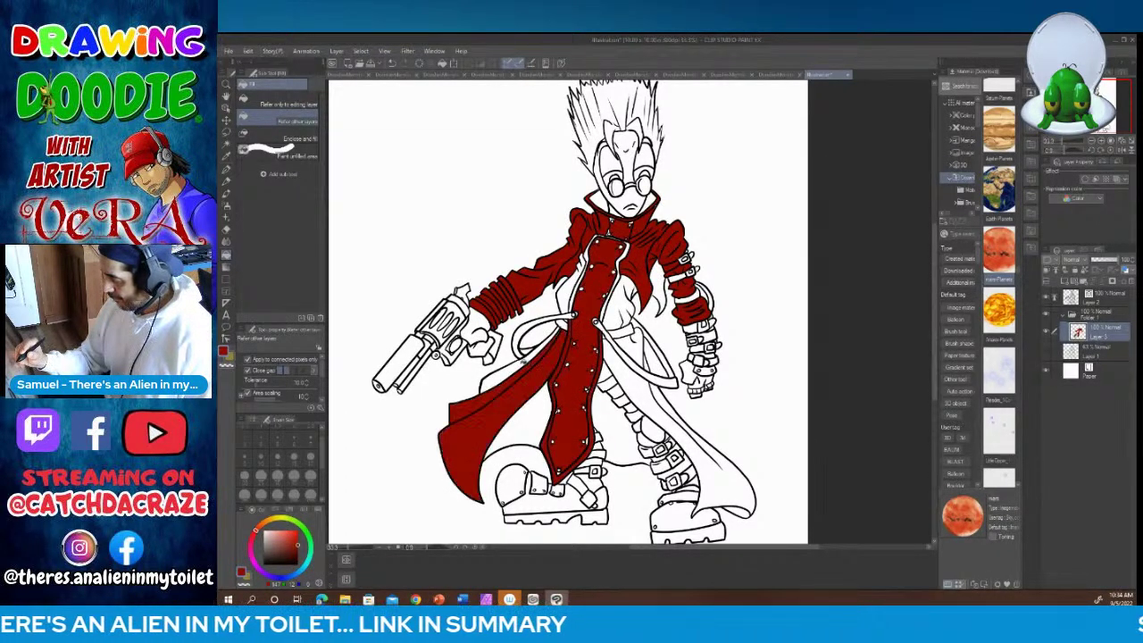
left_click(524, 357)
left_click(570, 289)
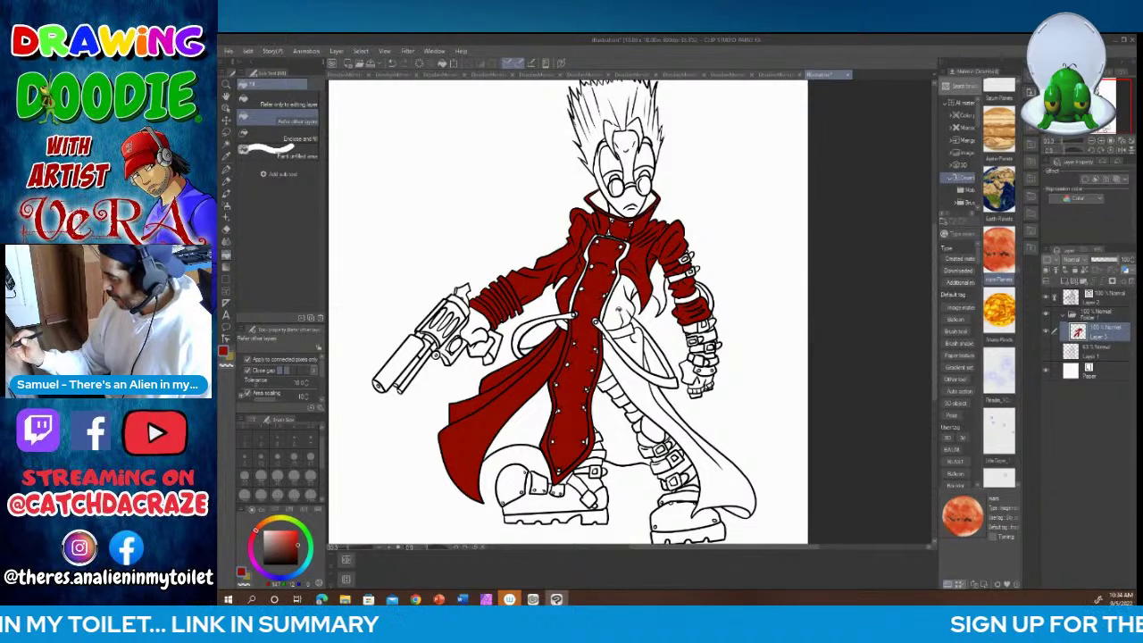
Step: Fill the torso, hip and long coat tail on the buckled arm's side with dark red
left_click(619, 310)
left_click(642, 289)
left_click(631, 350)
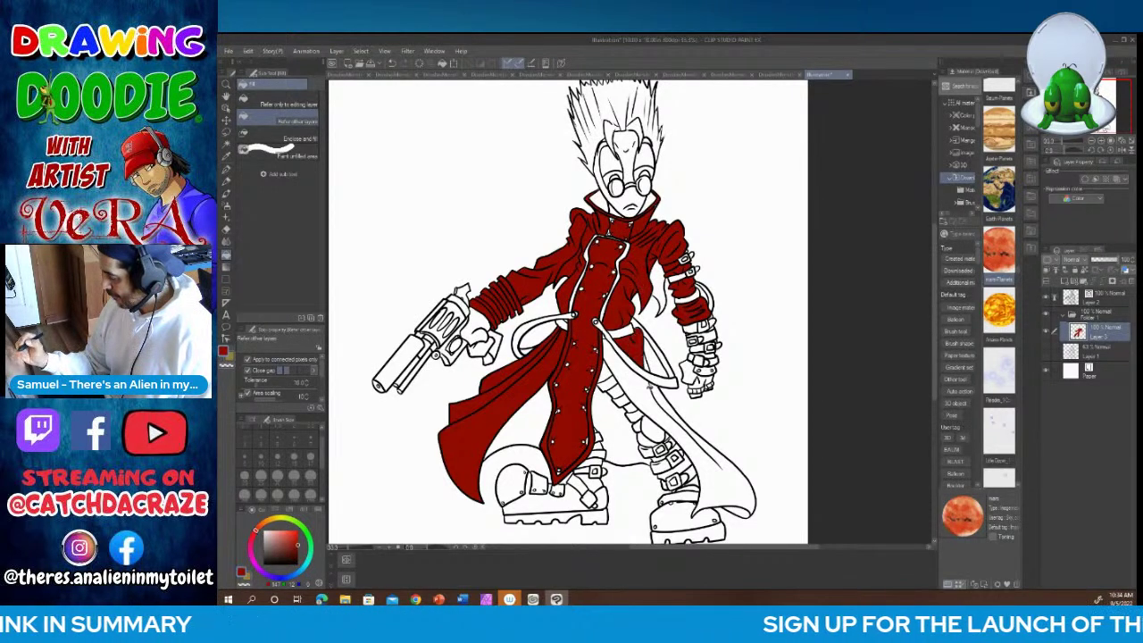
left_click(686, 444)
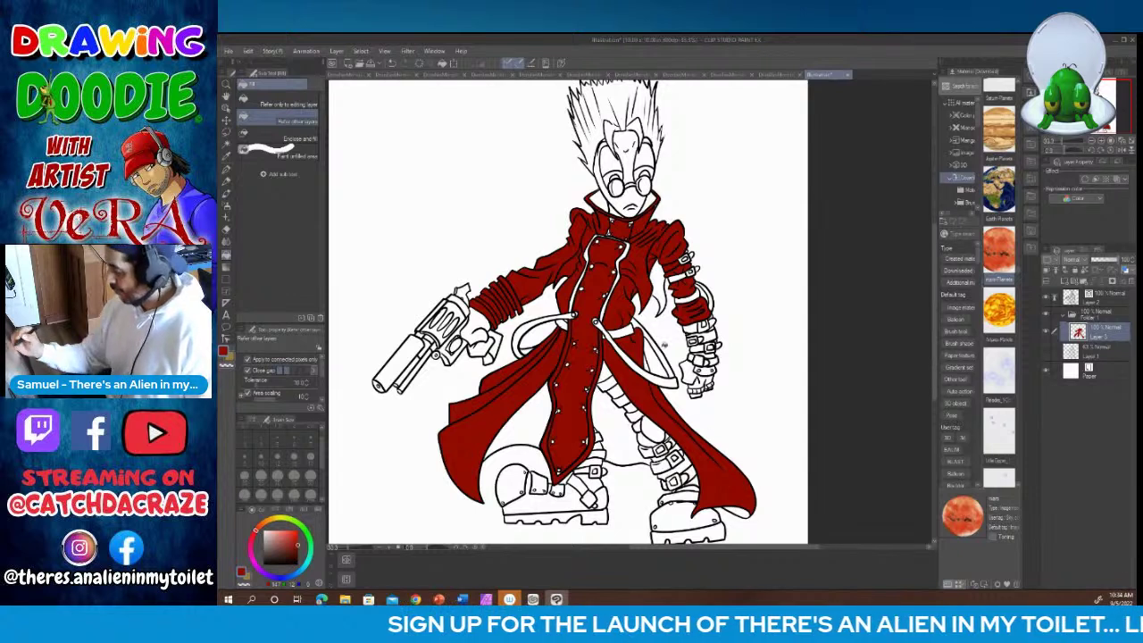
Step: Fill the looped straps hanging from both sides of the coat's waist with dark red
left_click(659, 349)
left_click(674, 350)
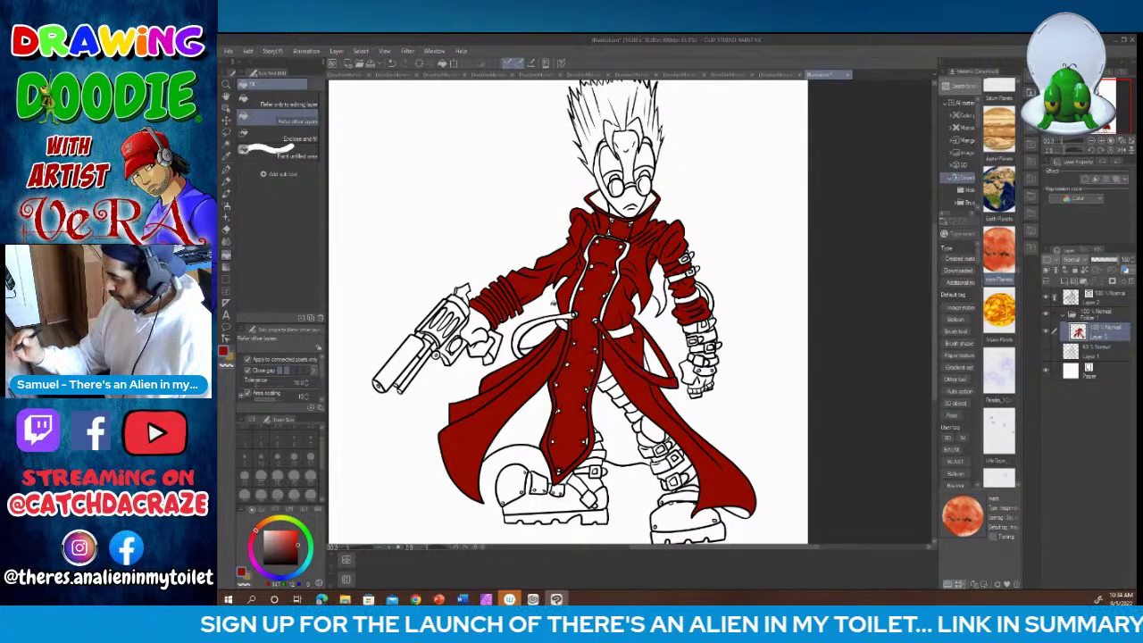
left_click(528, 346)
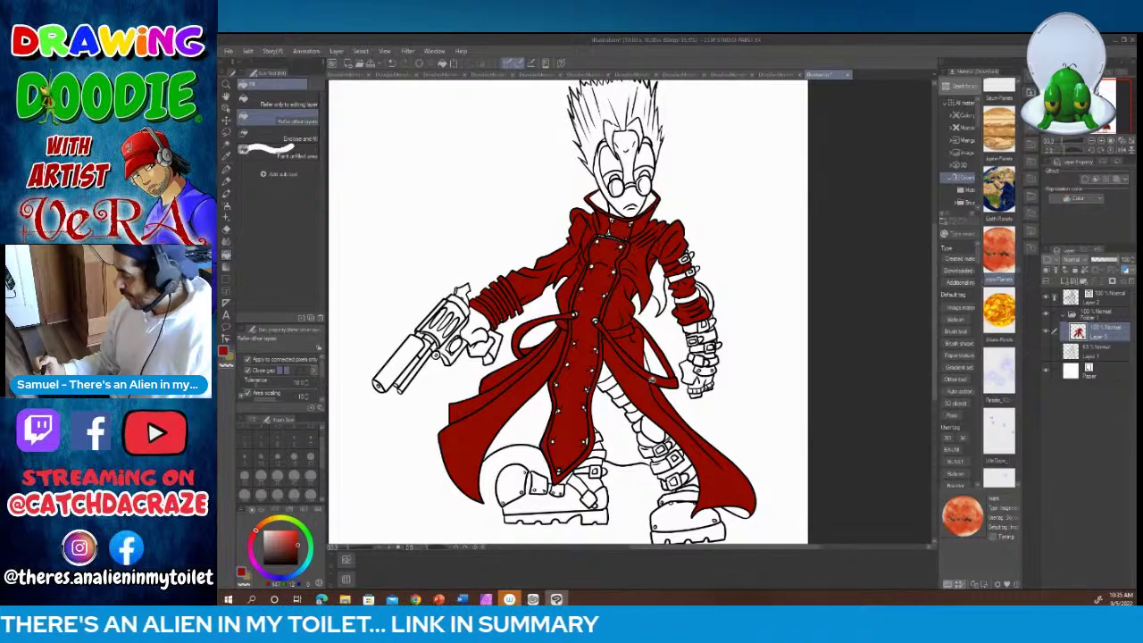
Step: Paint over the white gaps around the chest buttons and along the front panel's top edge with a size 15 dark red pen
left_click(389, 547)
left_click(388, 547)
left_click(388, 547)
key("p")
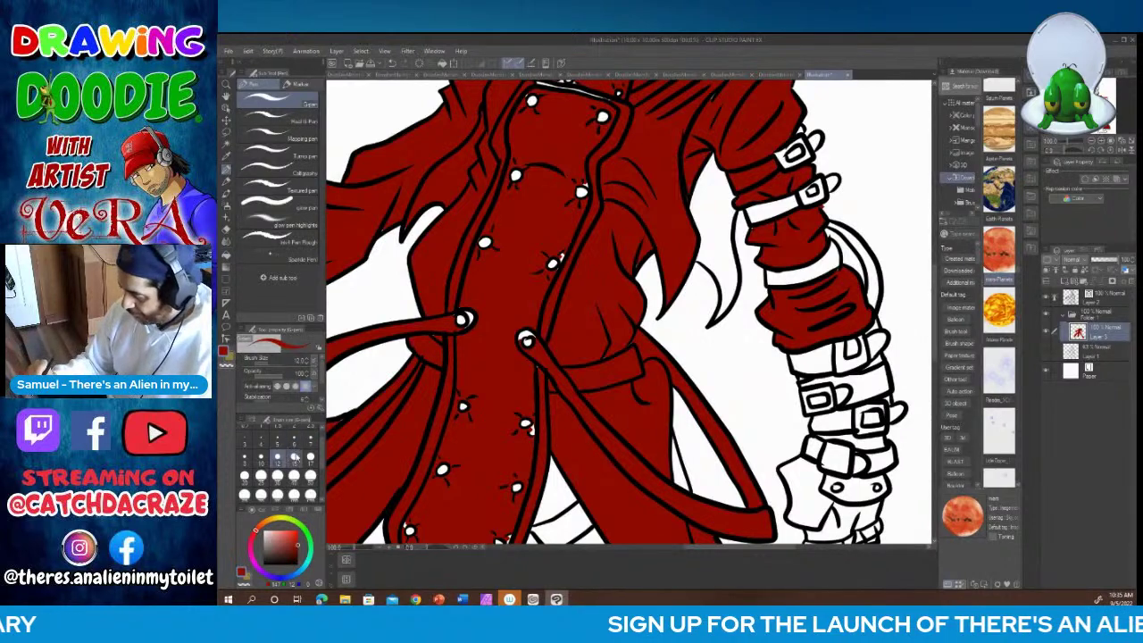
left_click(294, 458)
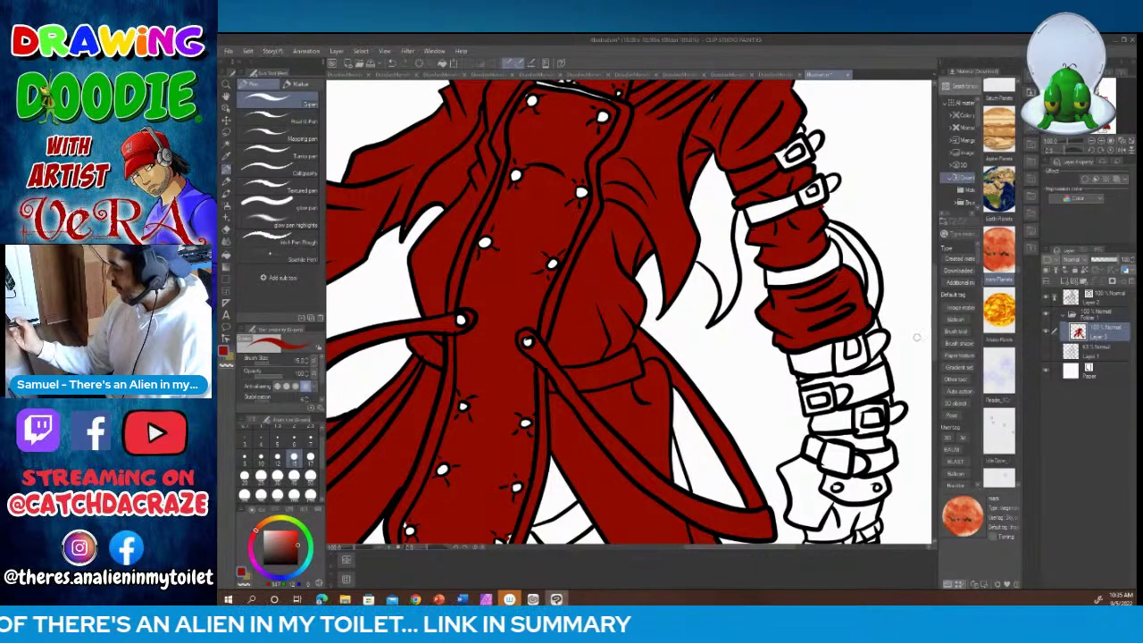
left_click_drag(935, 338, 936, 289)
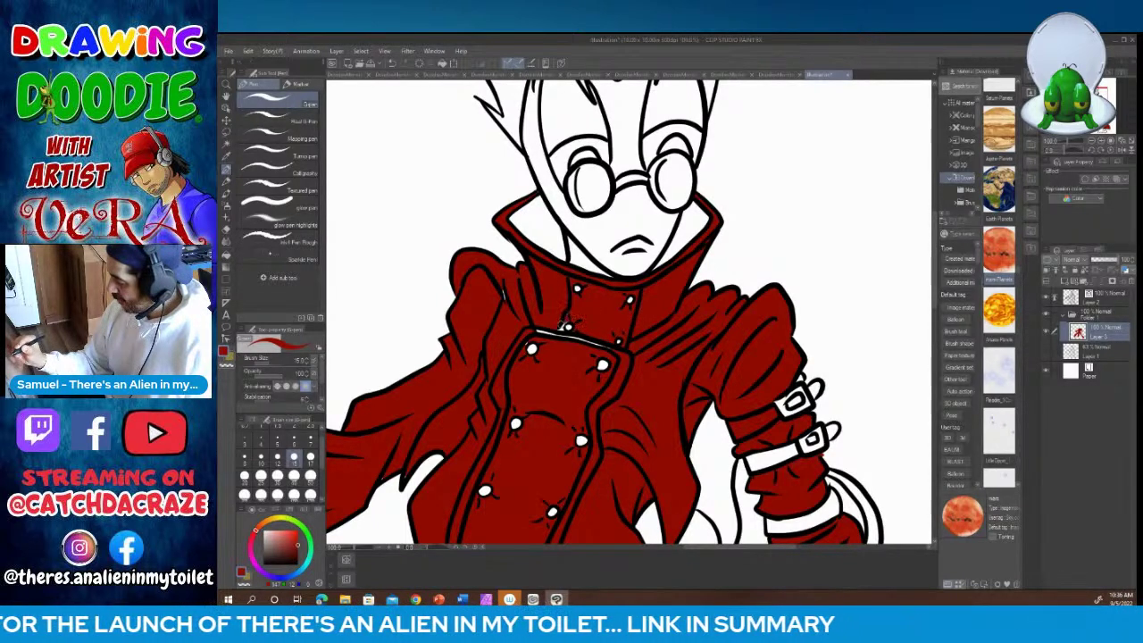
left_click_drag(536, 329, 613, 351)
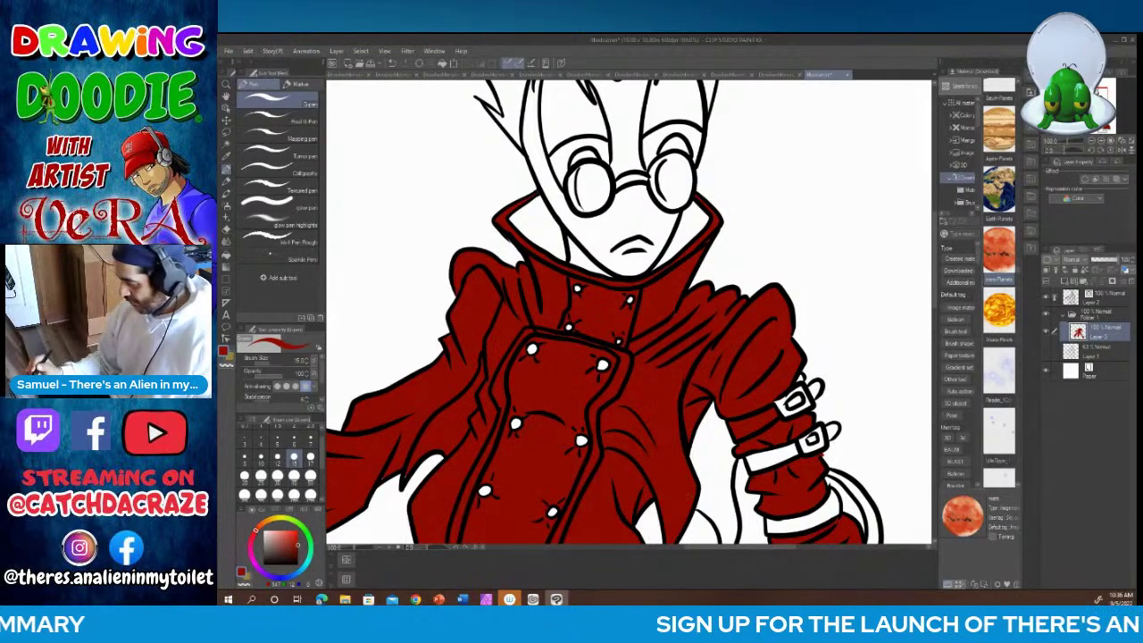
Step: Paint over the white gaps around the lower front panel's buttons and at its pointed tip with dark red
left_click_drag(705, 548, 646, 555)
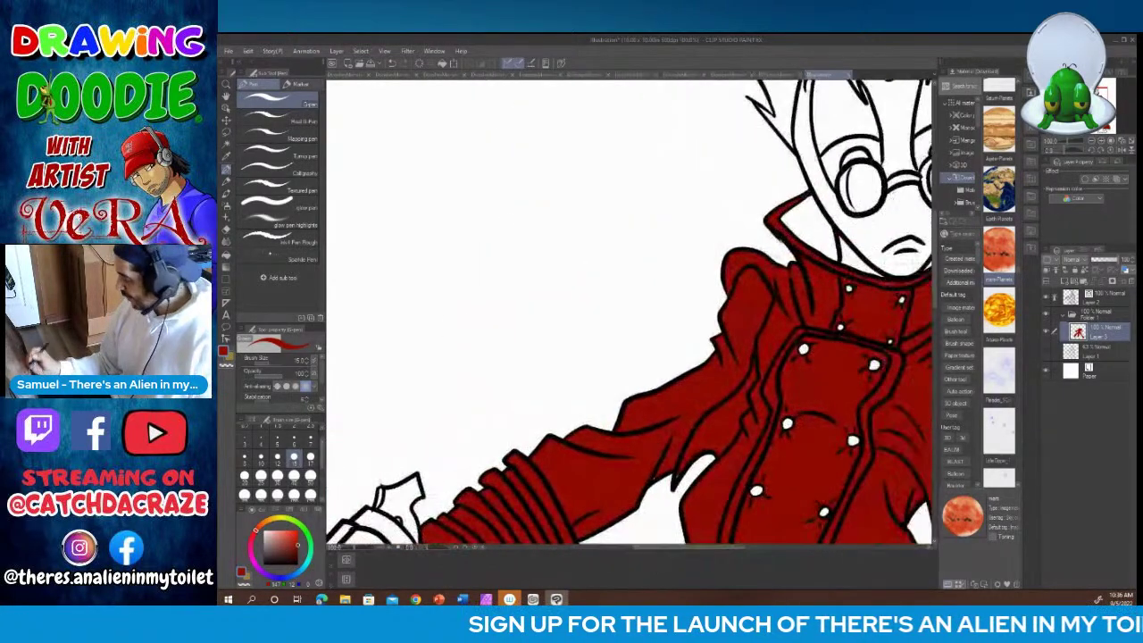
left_click_drag(932, 239, 934, 306)
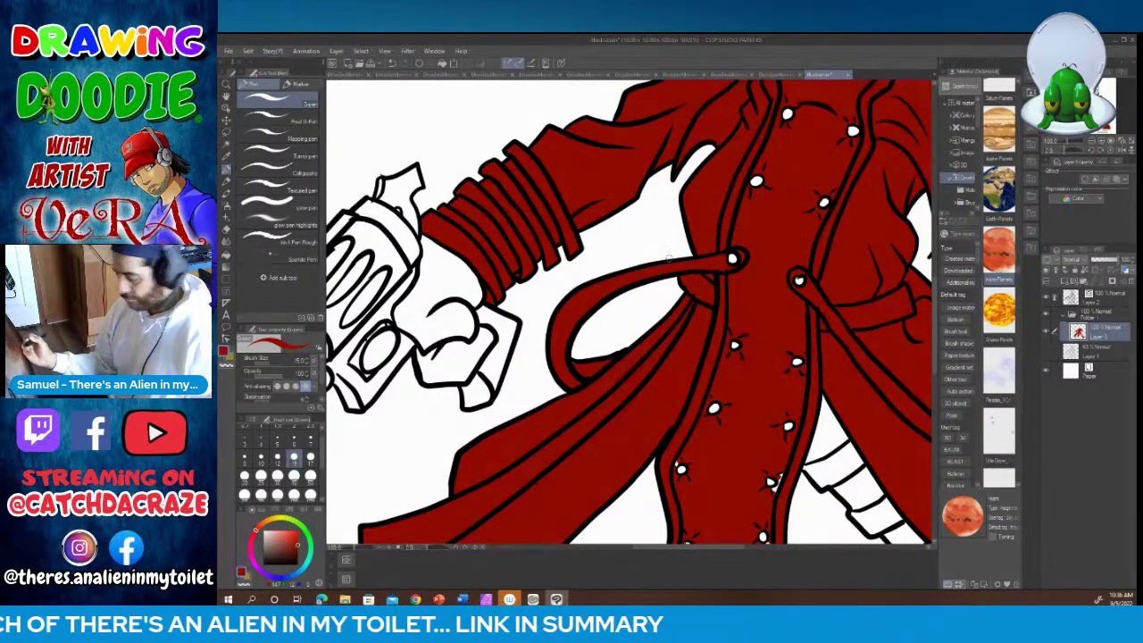
left_click_drag(936, 239, 936, 429)
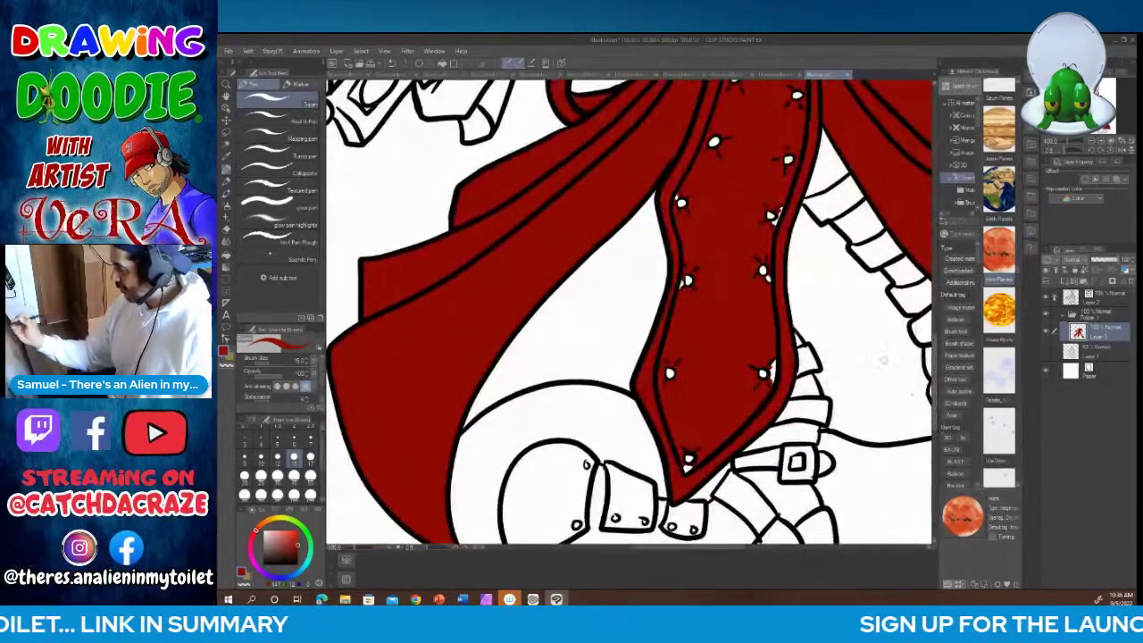
left_click_drag(782, 203, 775, 222)
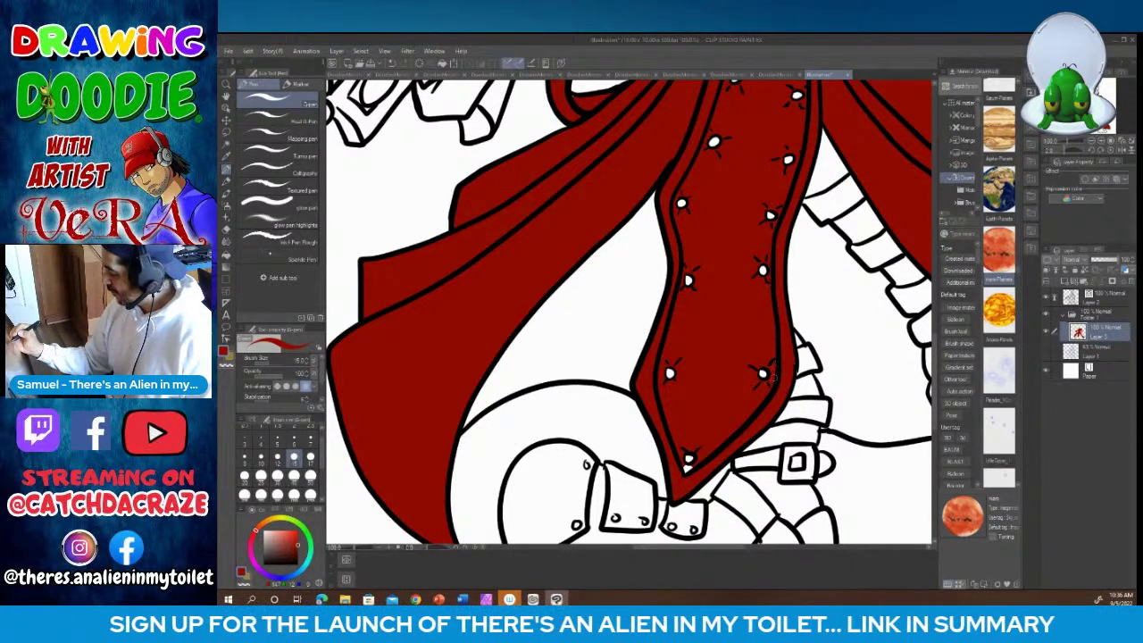
left_click_drag(687, 465, 691, 468)
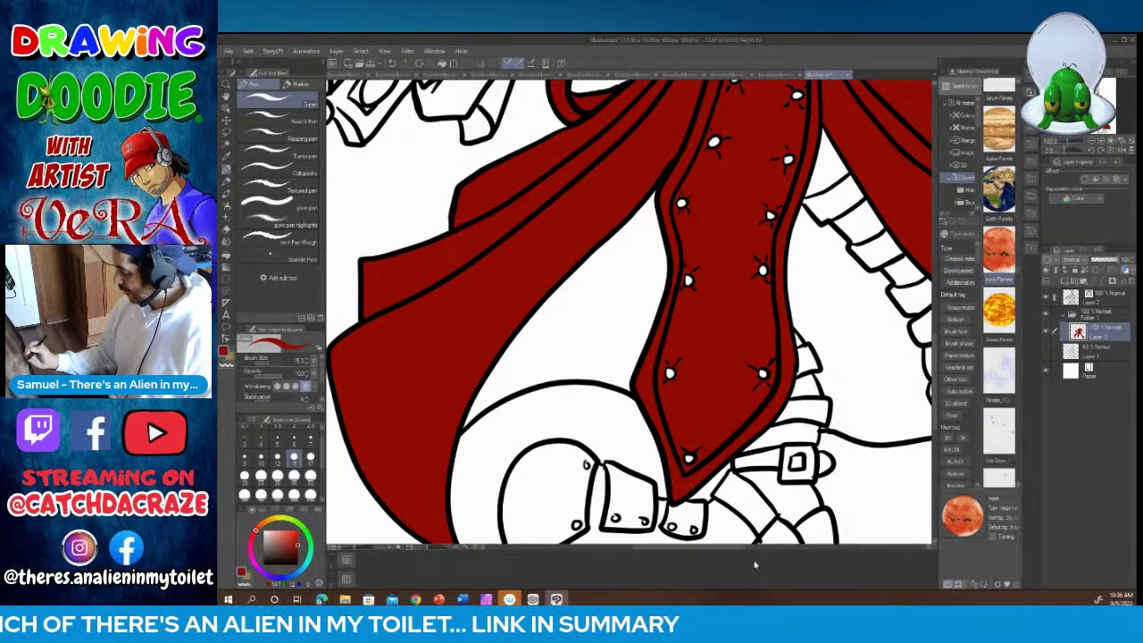
Step: Paint dark red inside the openings of the two upper-arm strap buckles, where the sleeve shows through
left_click_drag(739, 548, 772, 555)
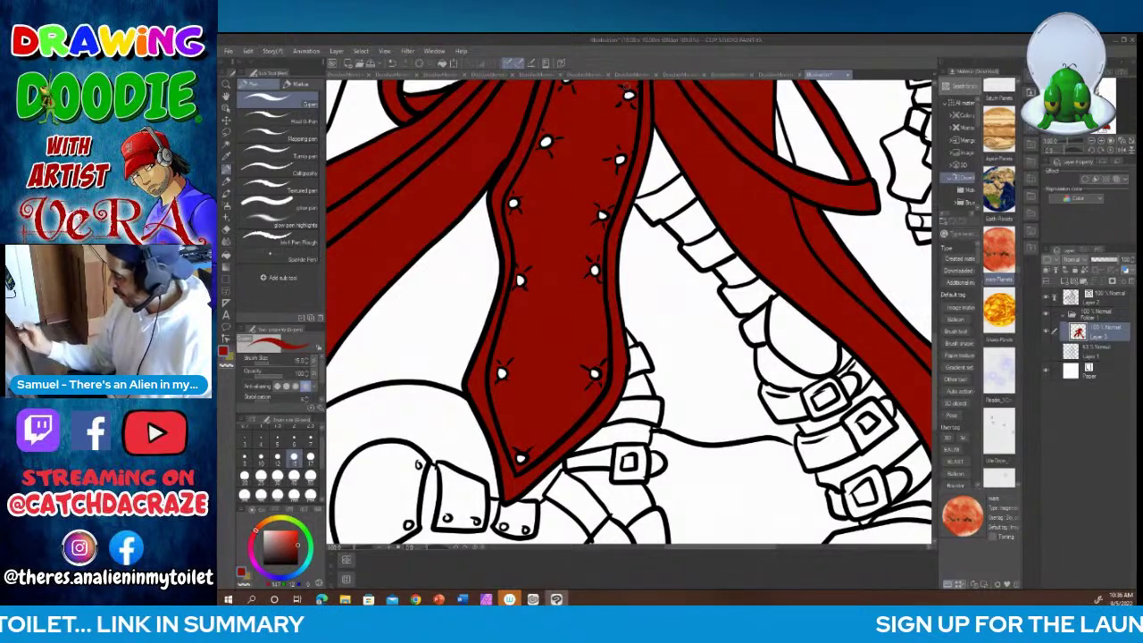
left_click_drag(777, 551, 811, 555)
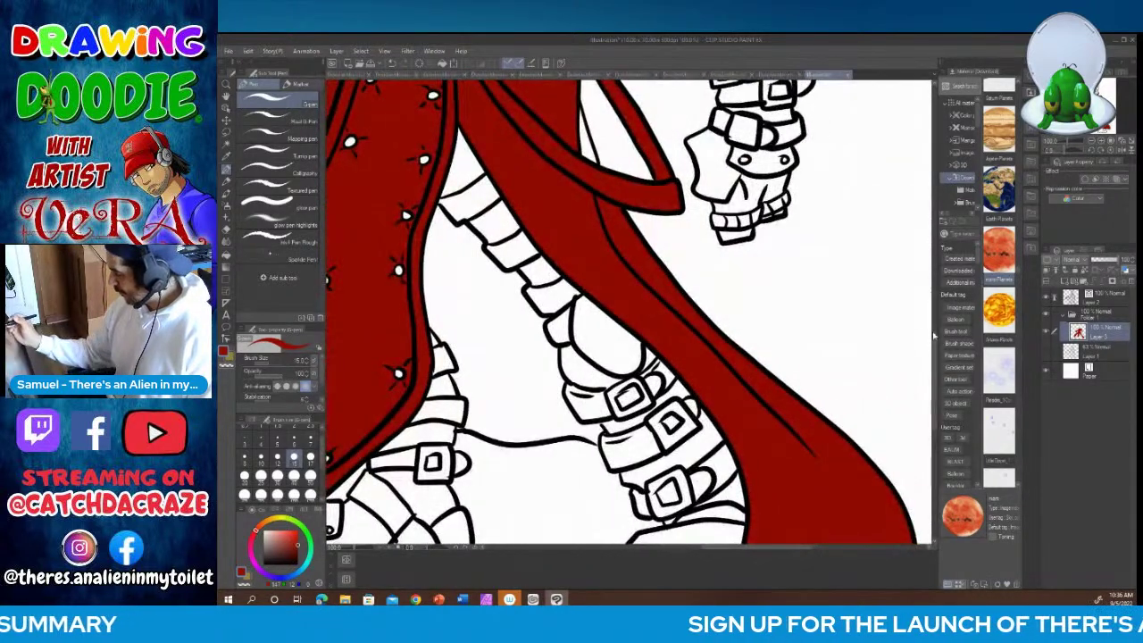
left_click_drag(935, 345, 951, 278)
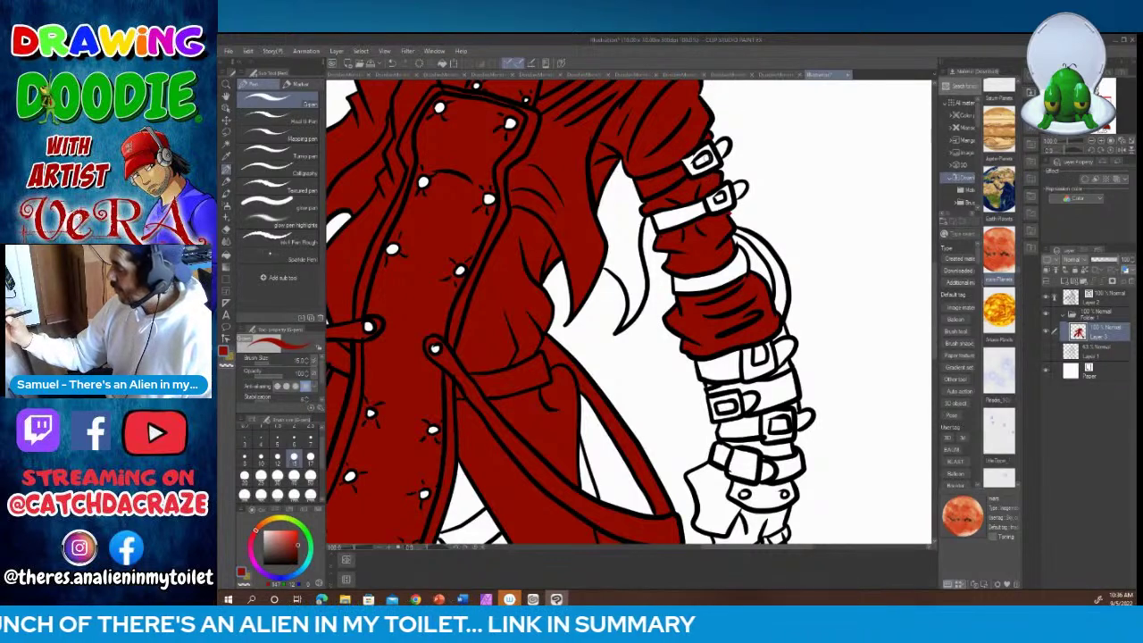
mouse_move(708, 158)
left_mouse_down()
mouse_move(698, 163)
mouse_move(719, 198)
left_mouse_up()
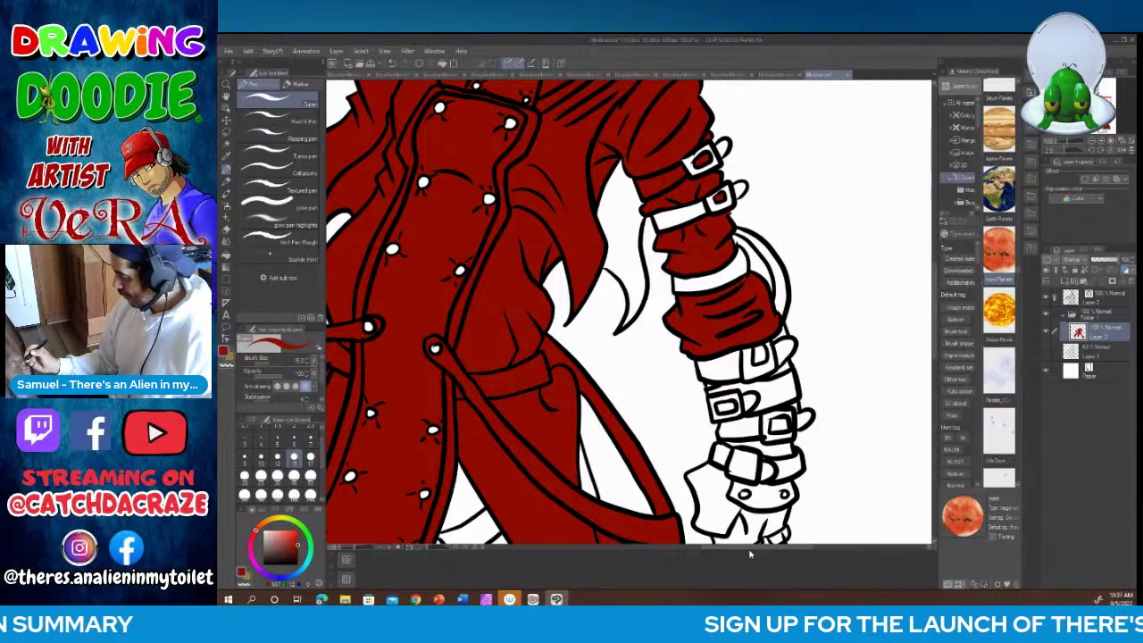
Step: Fill the inside of the raised collar on both sides of the face with a deeper shade of red
left_click_drag(747, 548, 712, 564)
left_click_drag(935, 291, 942, 232)
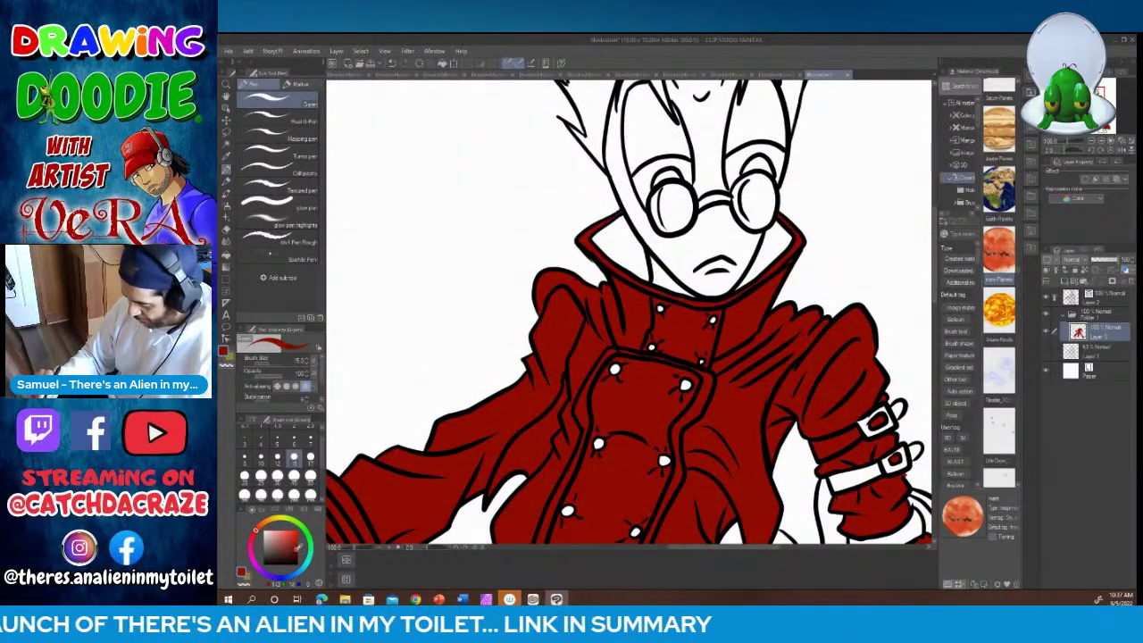
left_click(226, 255)
left_click(635, 256)
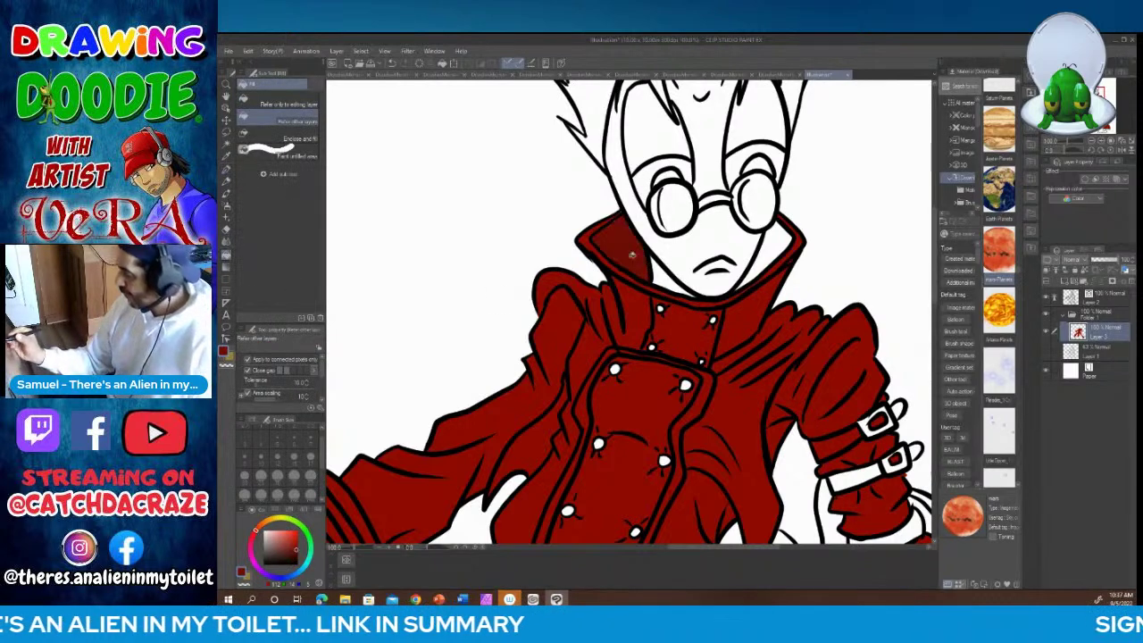
left_click(750, 266)
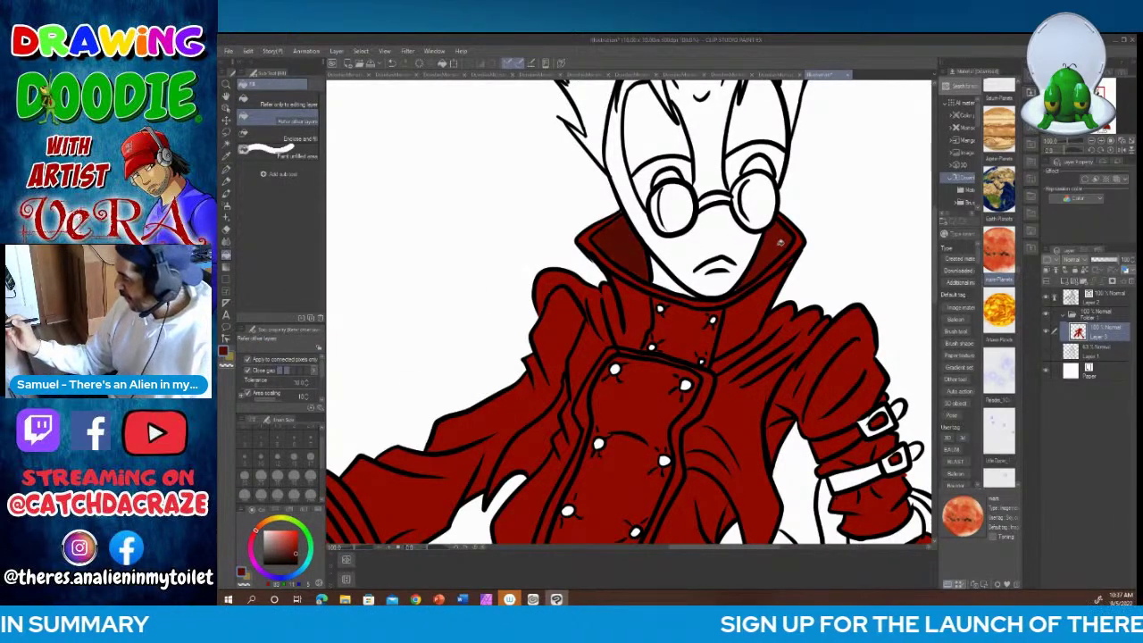
left_click(618, 237)
left_click(227, 171)
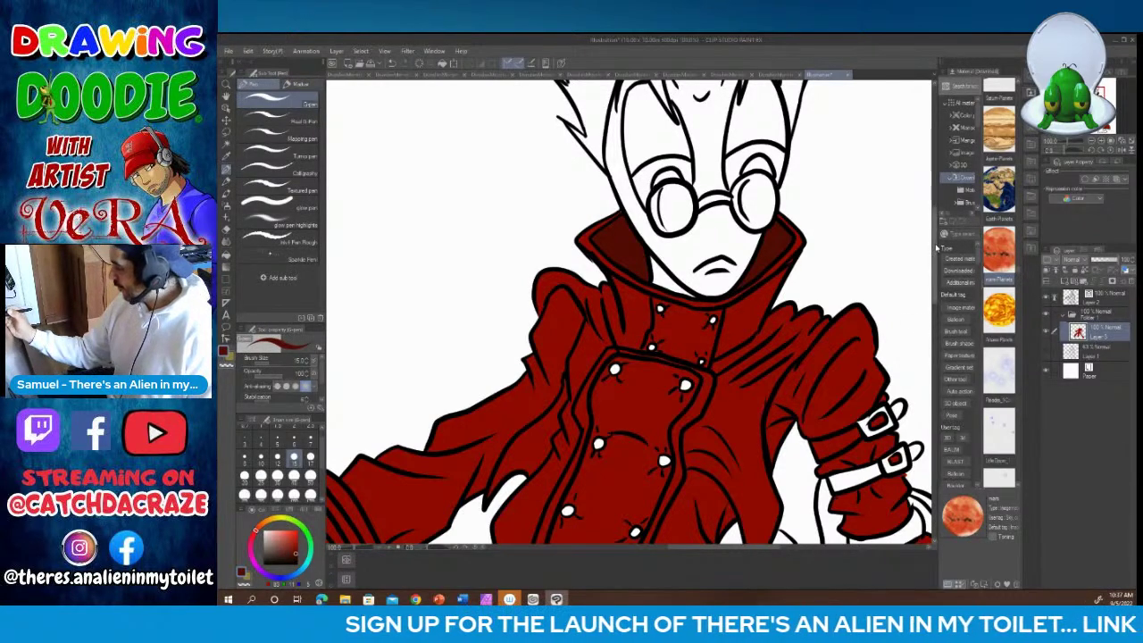
Step: Fill the inner side of the pointed flap hanging beside the buckled arm with the deeper red
scroll(764, 284, "down", 5)
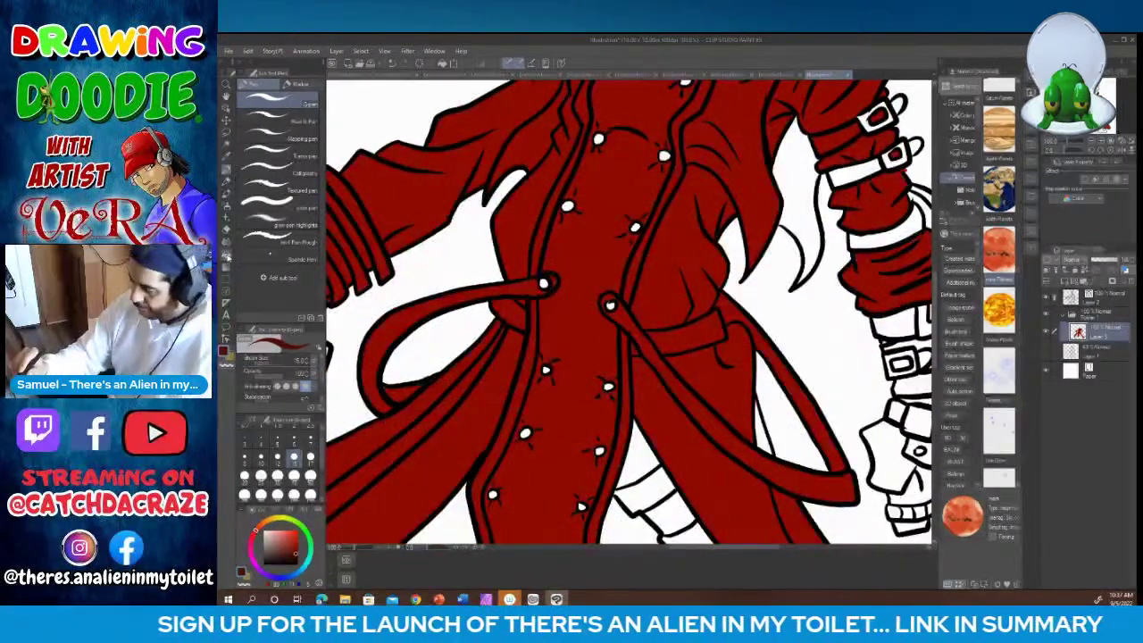
key("g")
left_click(800, 184)
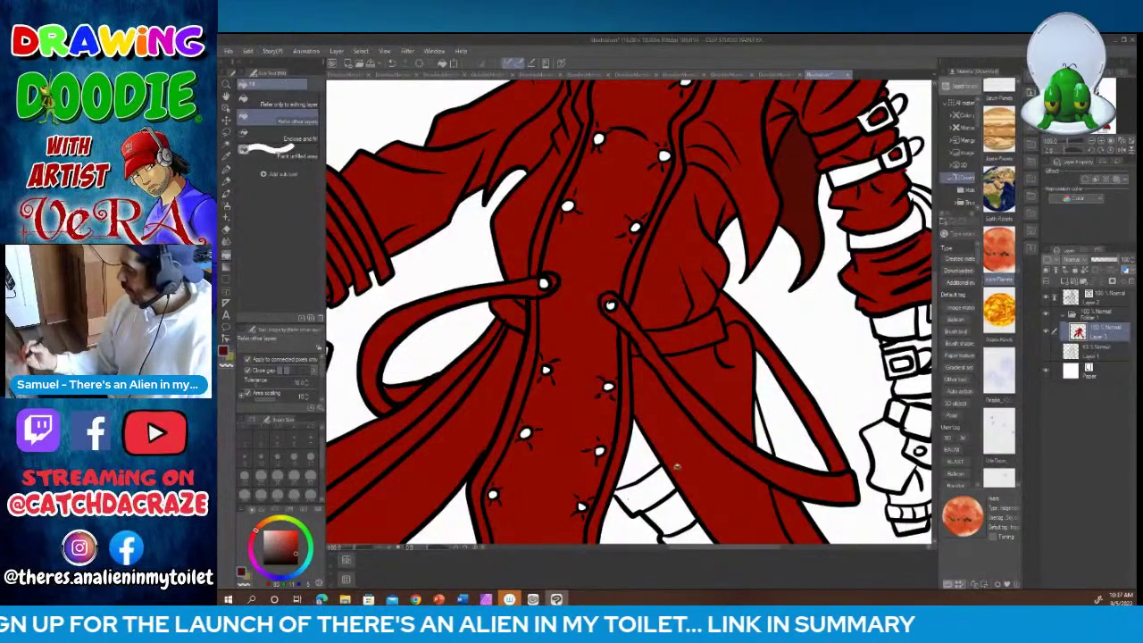
key("p")
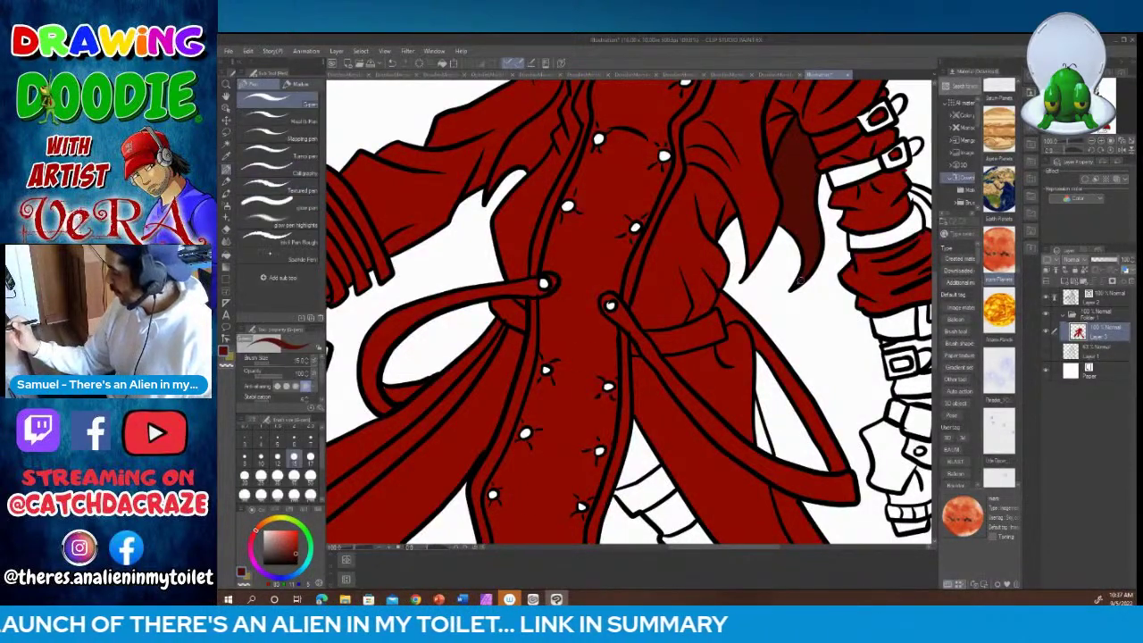
Step: Fill the coat's inner lining on both sides of the front panel and under the far tail's tip with the deeper red
left_click_drag(936, 256, 935, 314)
left_click(378, 547)
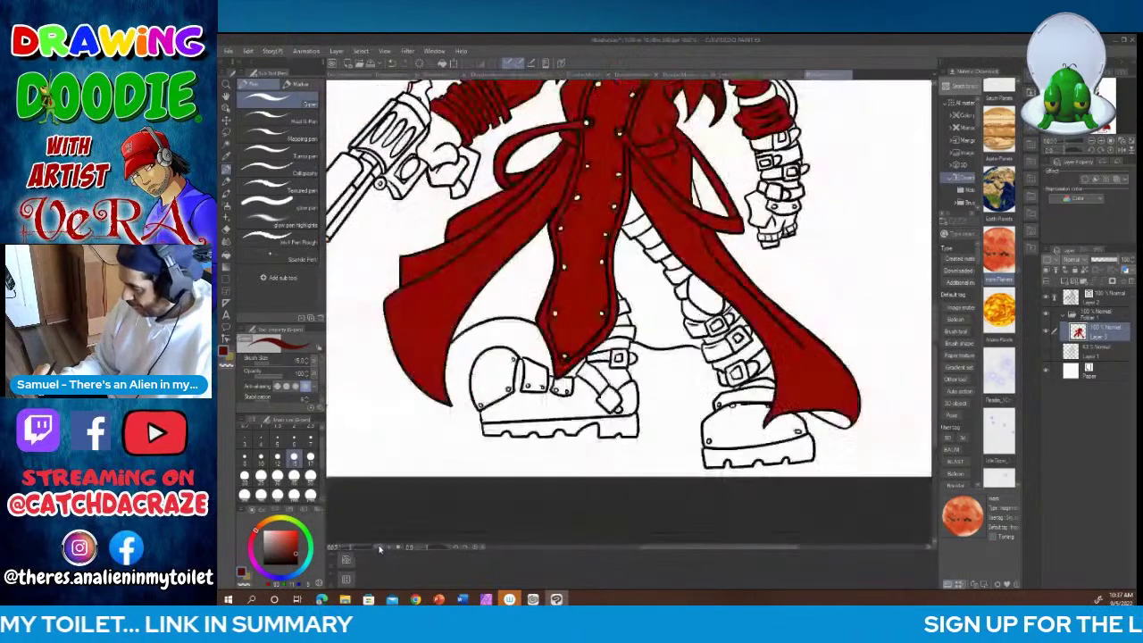
key("g")
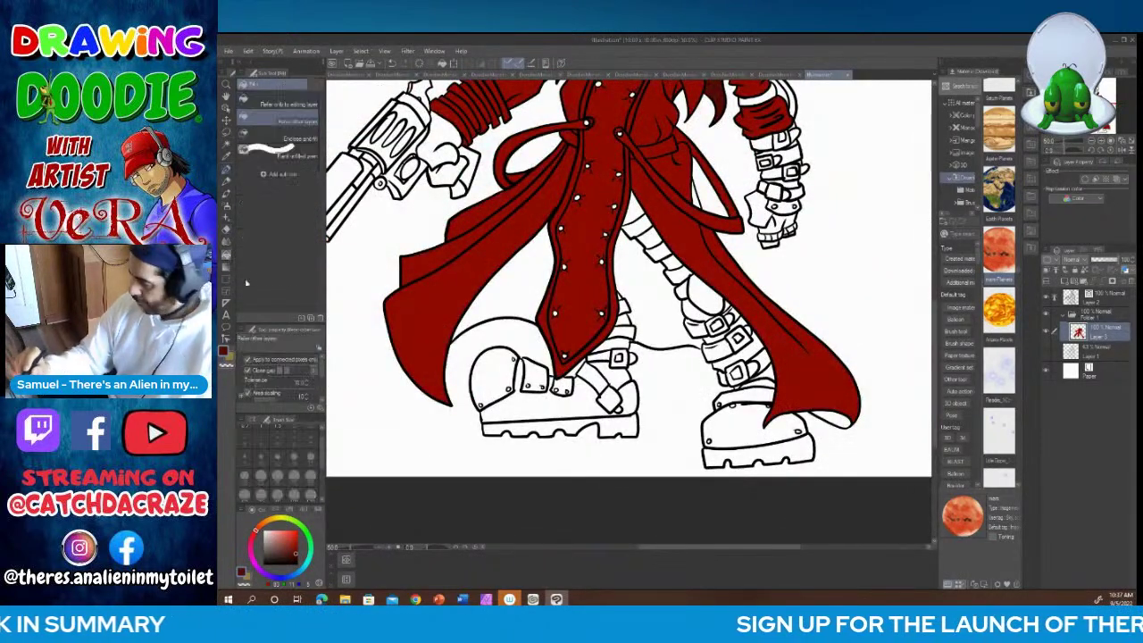
left_click(513, 286)
left_click(666, 302)
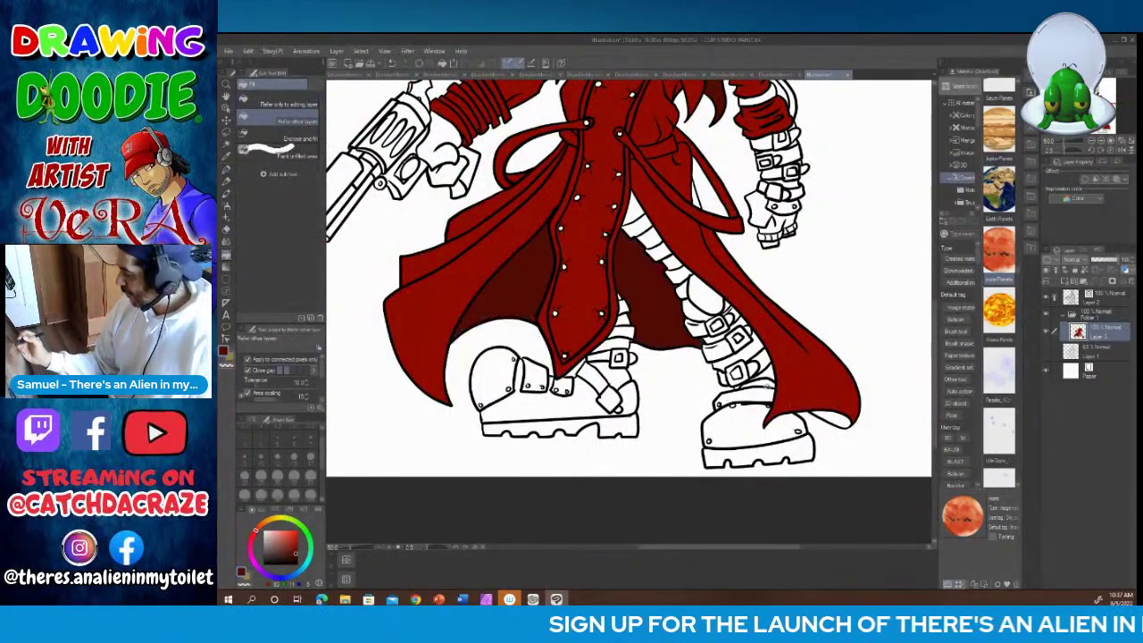
left_click(836, 414)
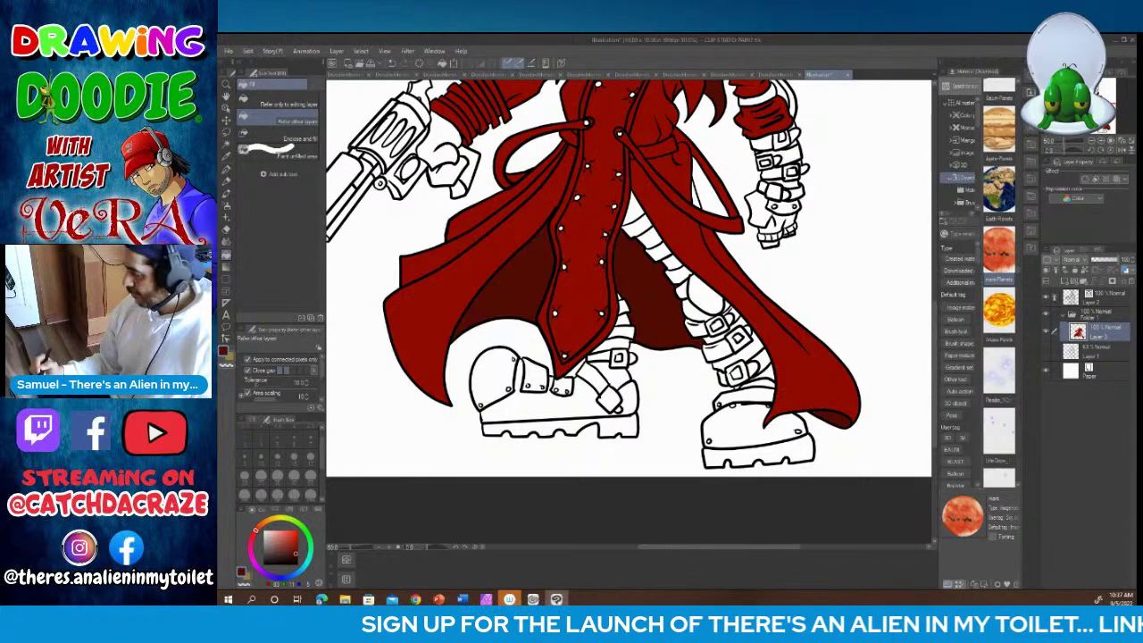
key("p")
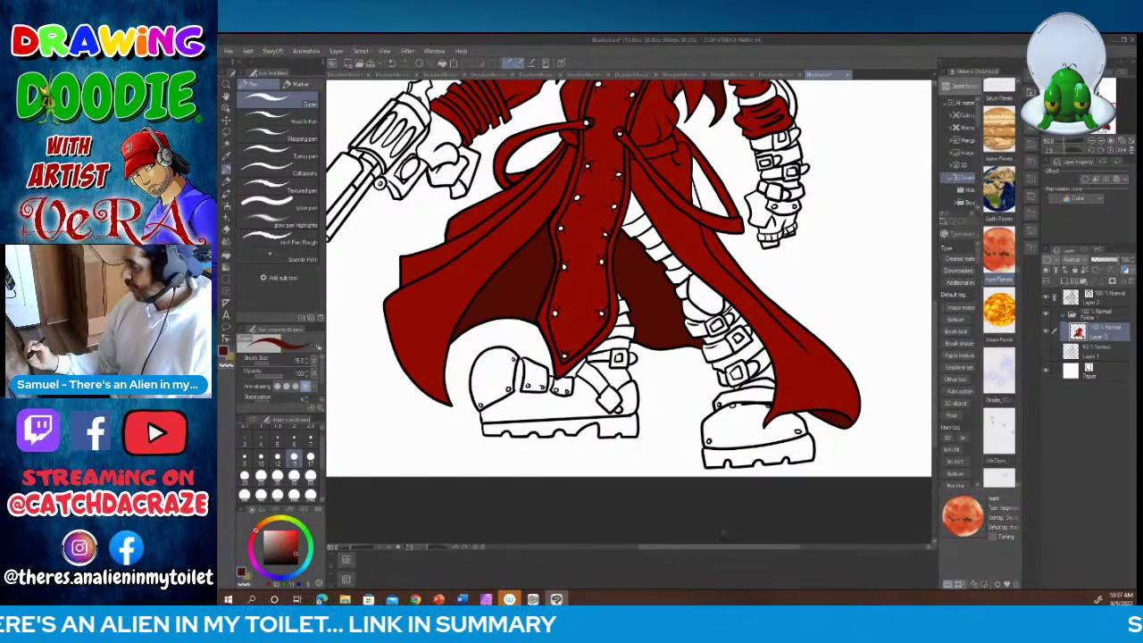
Step: Choose a mid grey as the drawing colour and add a new layer above the coat's colour layer
key("i")
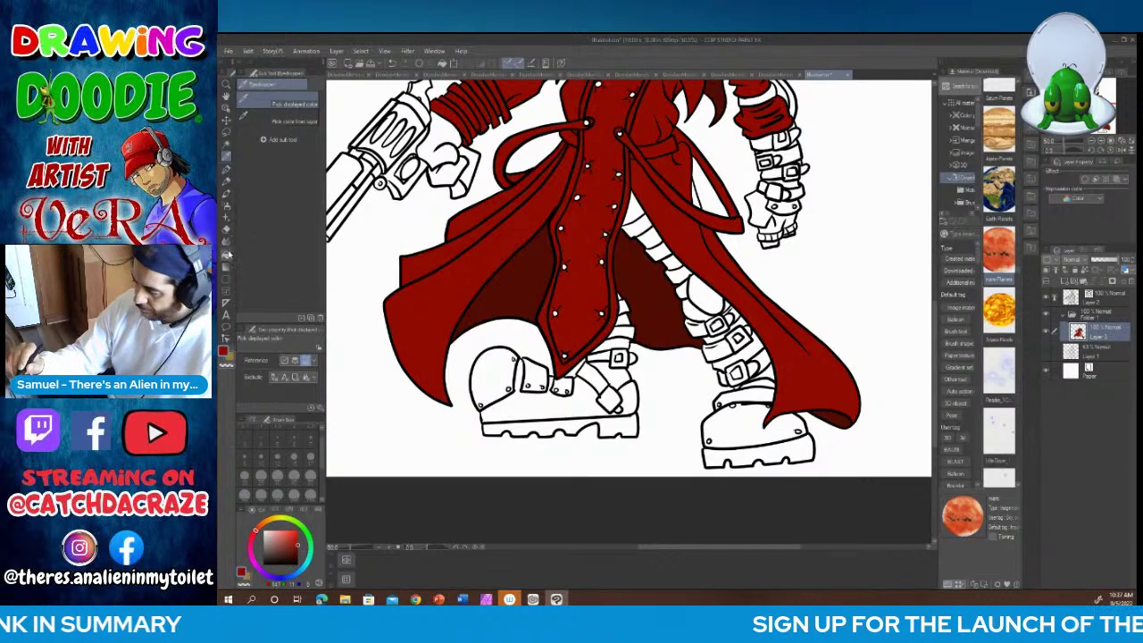
left_click(227, 254)
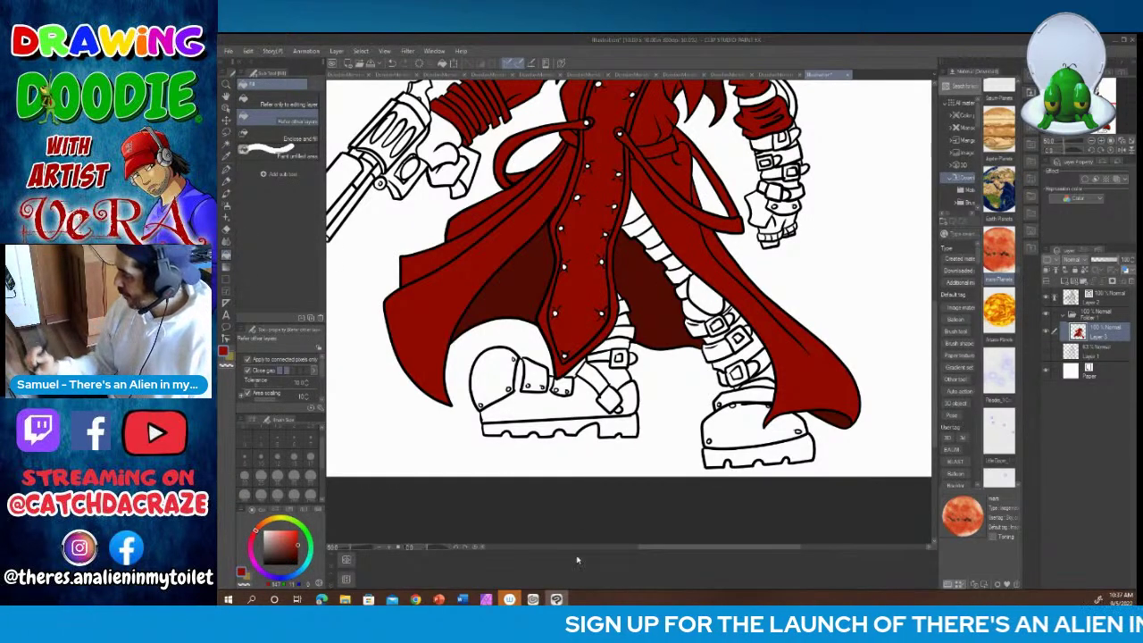
left_click(384, 549)
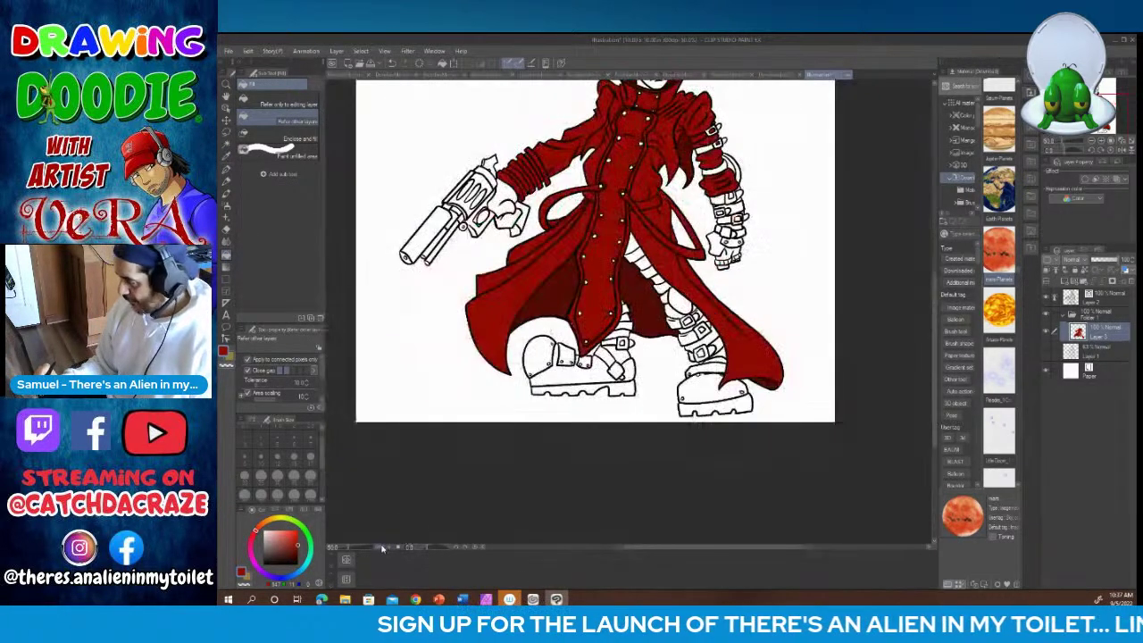
left_click_drag(934, 334, 933, 275)
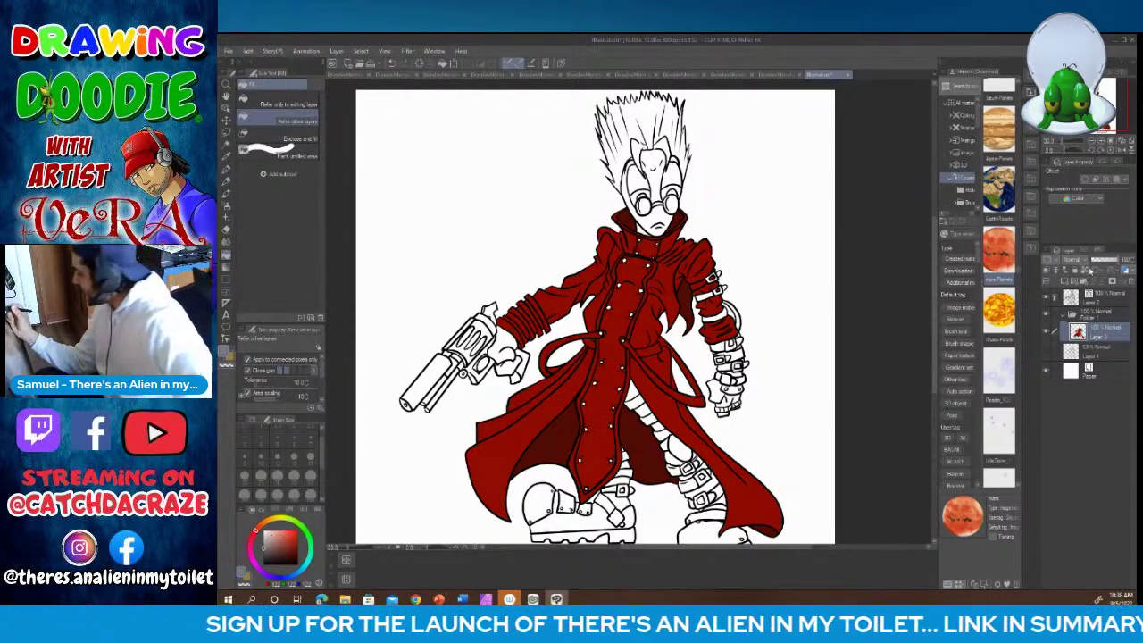
left_click(1064, 282)
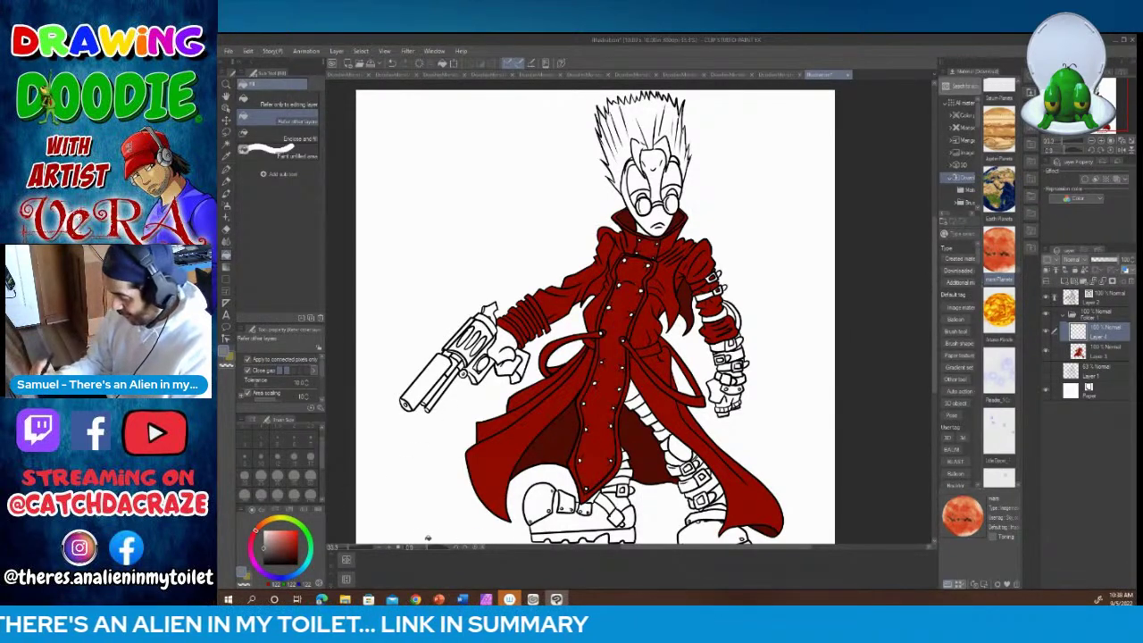
Step: Fill the buttons on the coat's chest, lower collar and waist straps, and the two upper-arm buckles, with grey
left_click(388, 546)
left_click(389, 546)
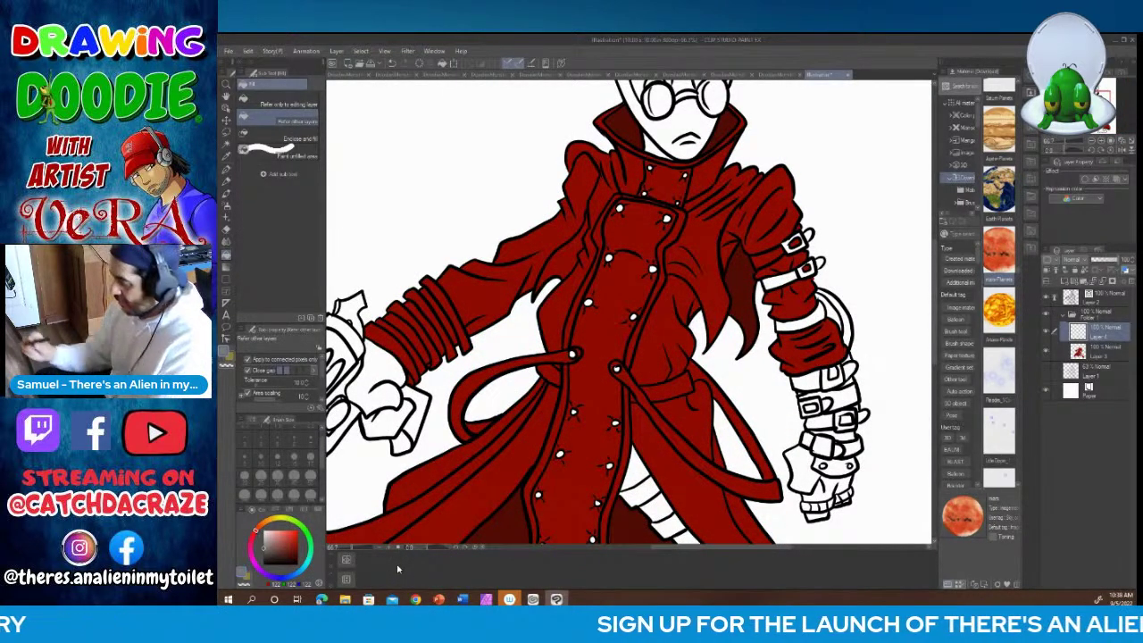
left_click(609, 257)
left_click(654, 269)
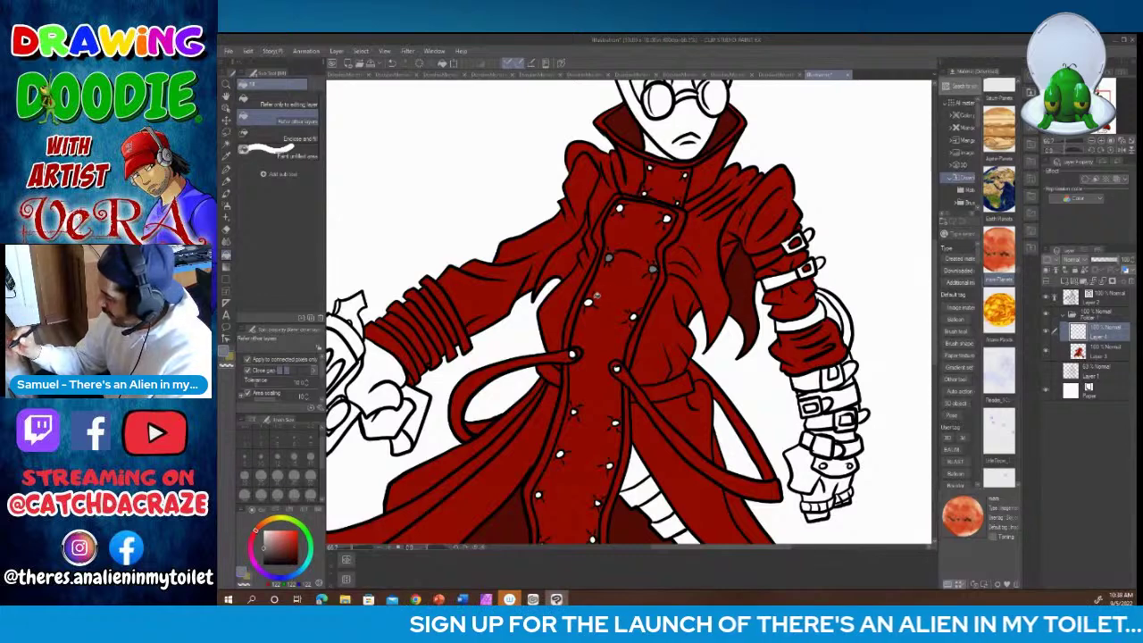
left_click(590, 302)
left_click(634, 315)
left_click(574, 354)
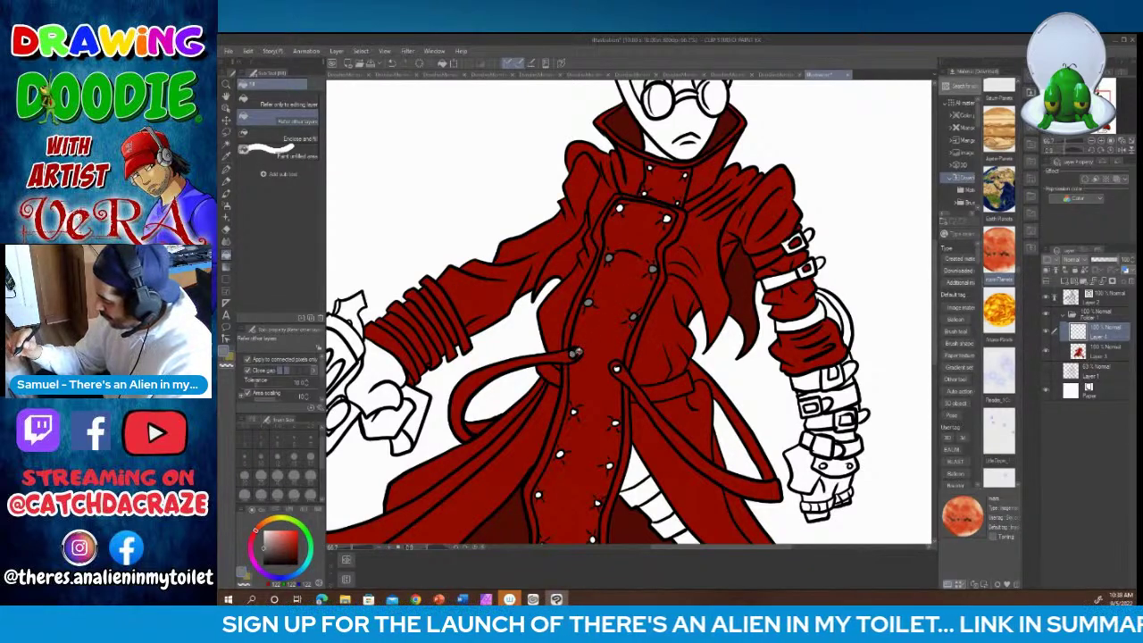
left_click(618, 367)
left_click(668, 217)
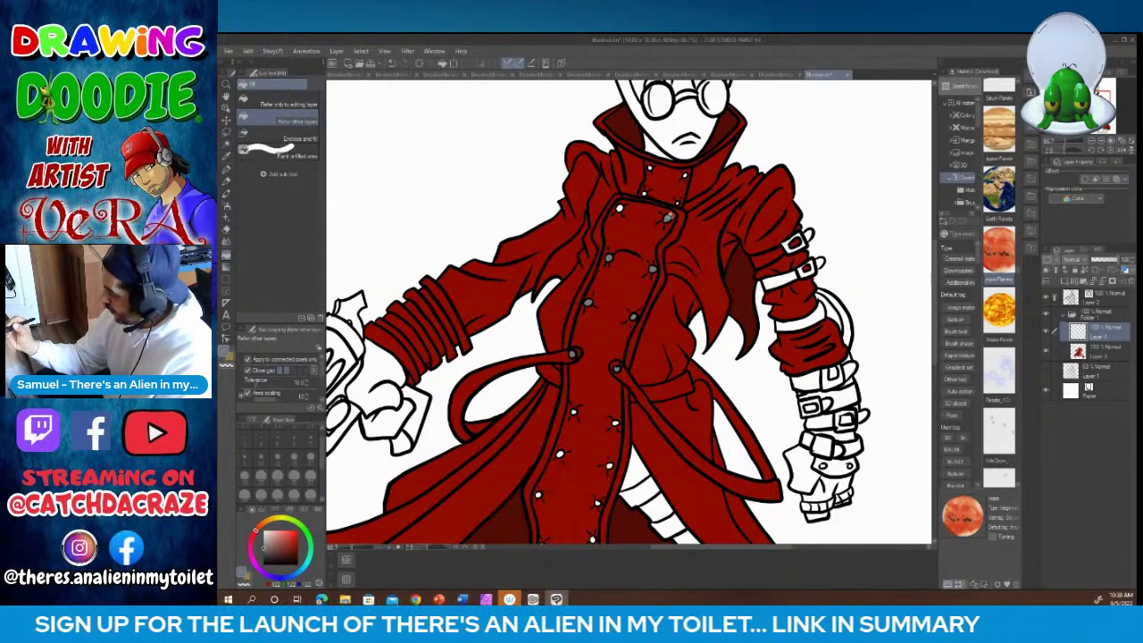
left_click(620, 207)
left_click(646, 191)
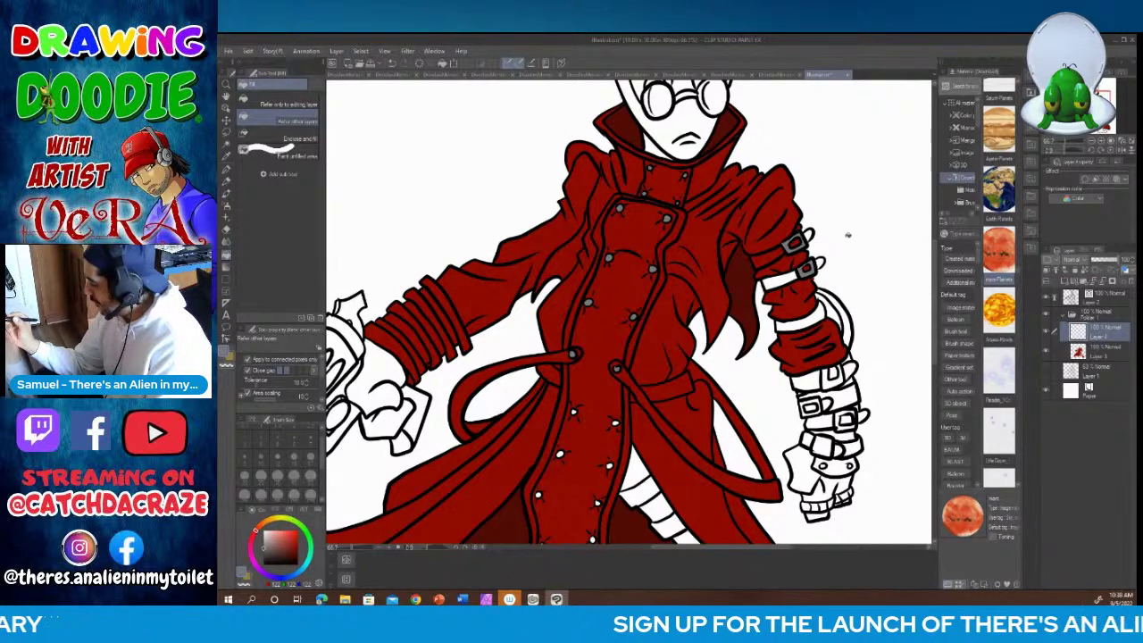
Step: Fill the buckles on the forearm straps and the band across the glove's fingers with grey
left_click(831, 376)
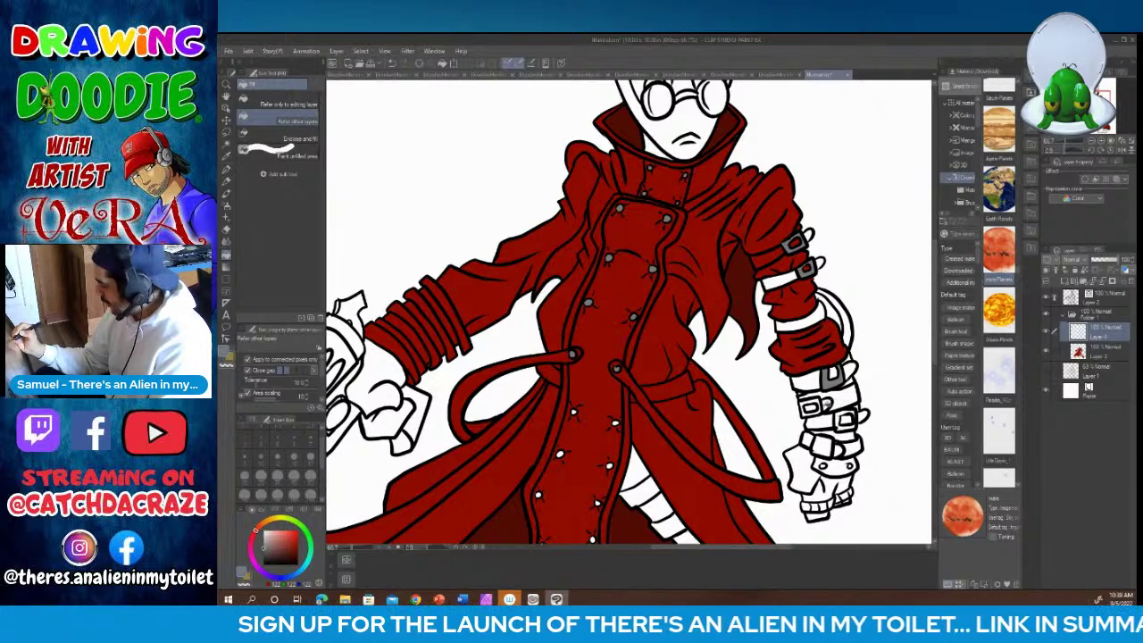
left_click(816, 404)
left_click(847, 417)
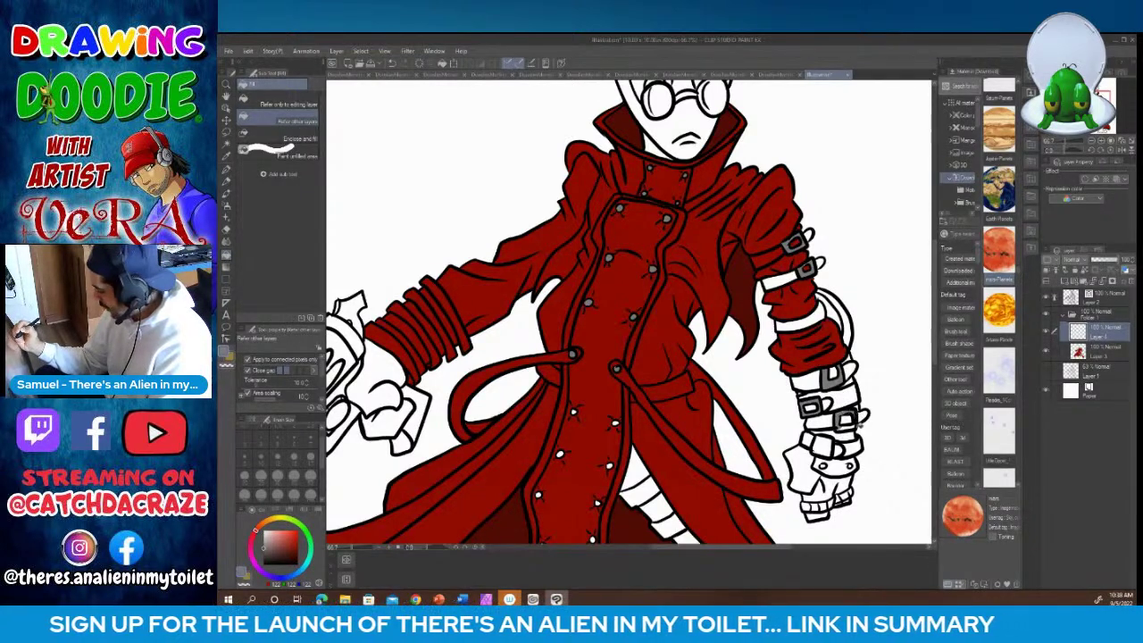
left_click(841, 445)
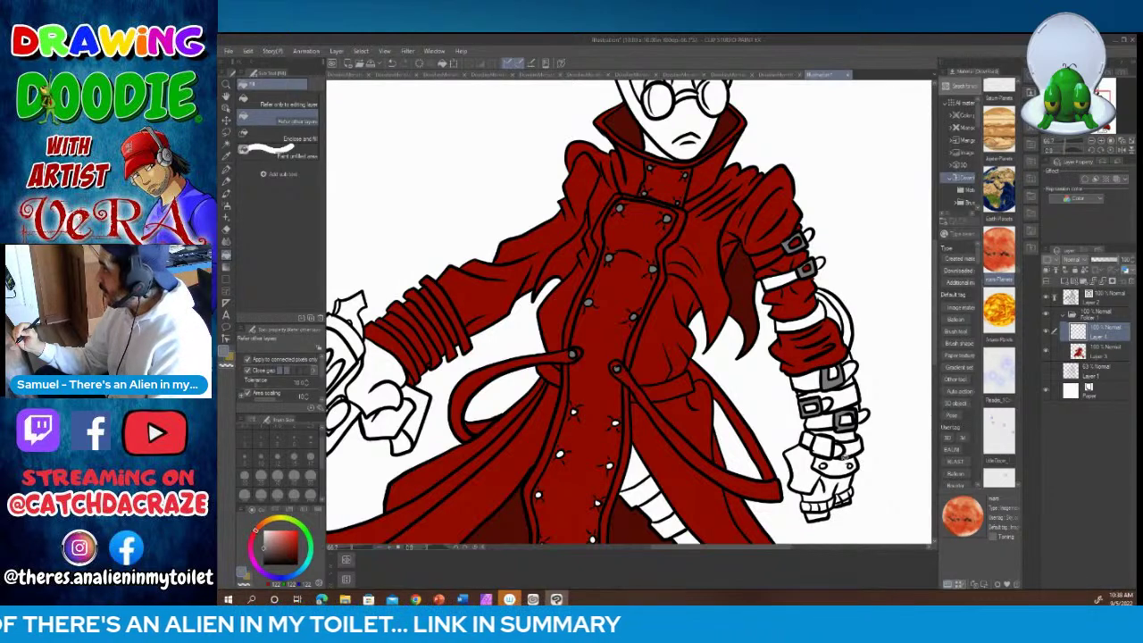
left_click(813, 505)
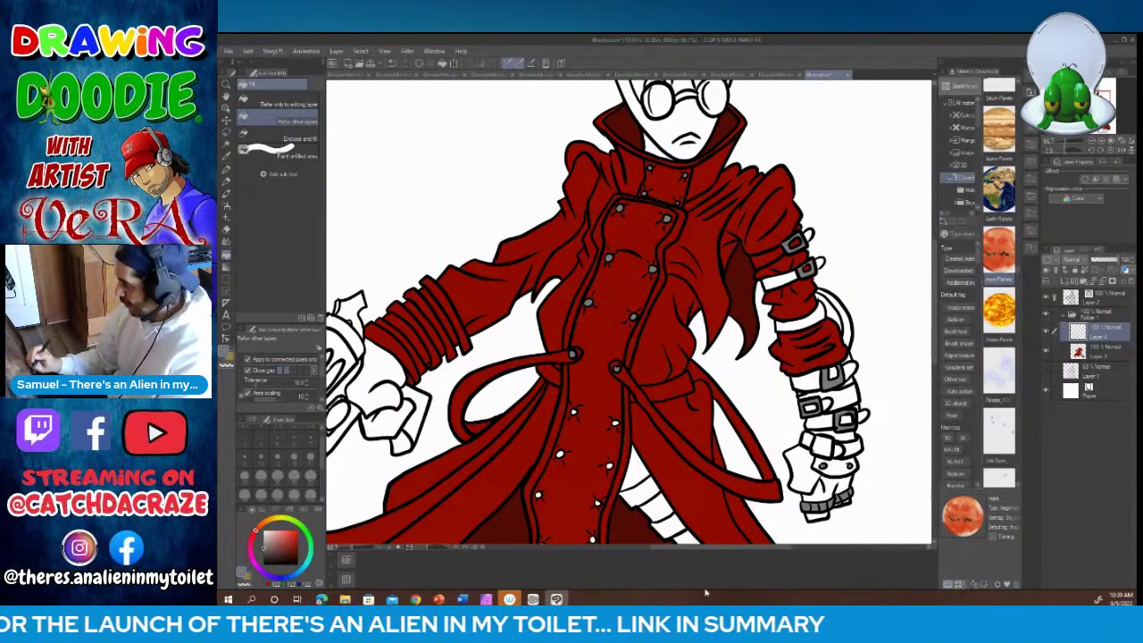
Step: Fill both columns of buttons on the coat's lower front panel with grey, down to its pointed tip
scroll(935, 308, "down", 1)
scroll(935, 308, "down", 5)
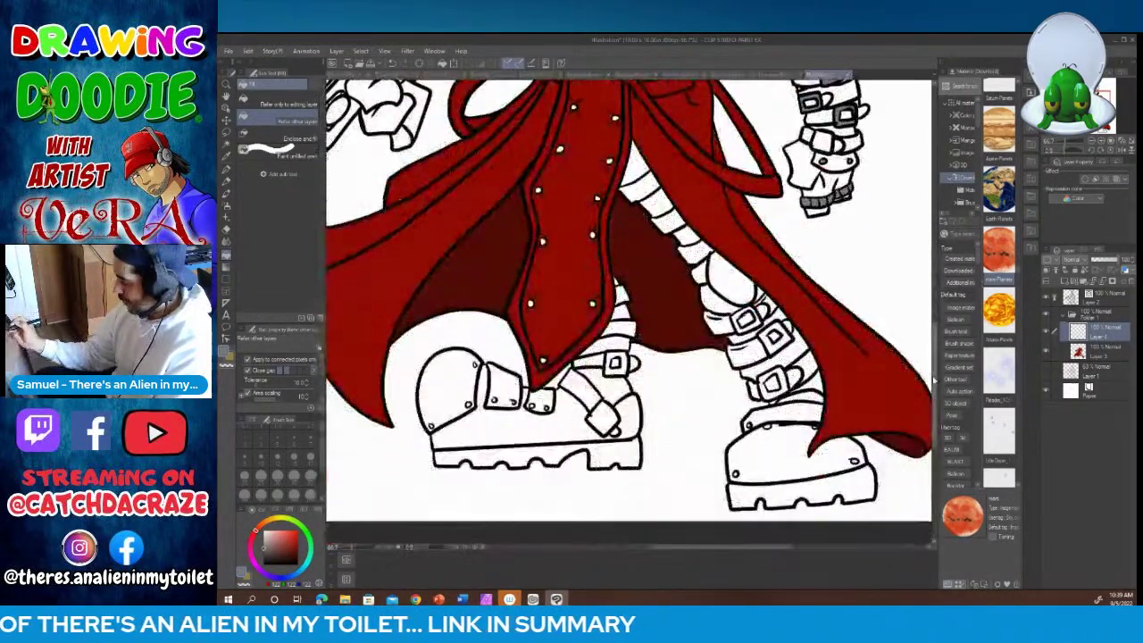
left_click(575, 106)
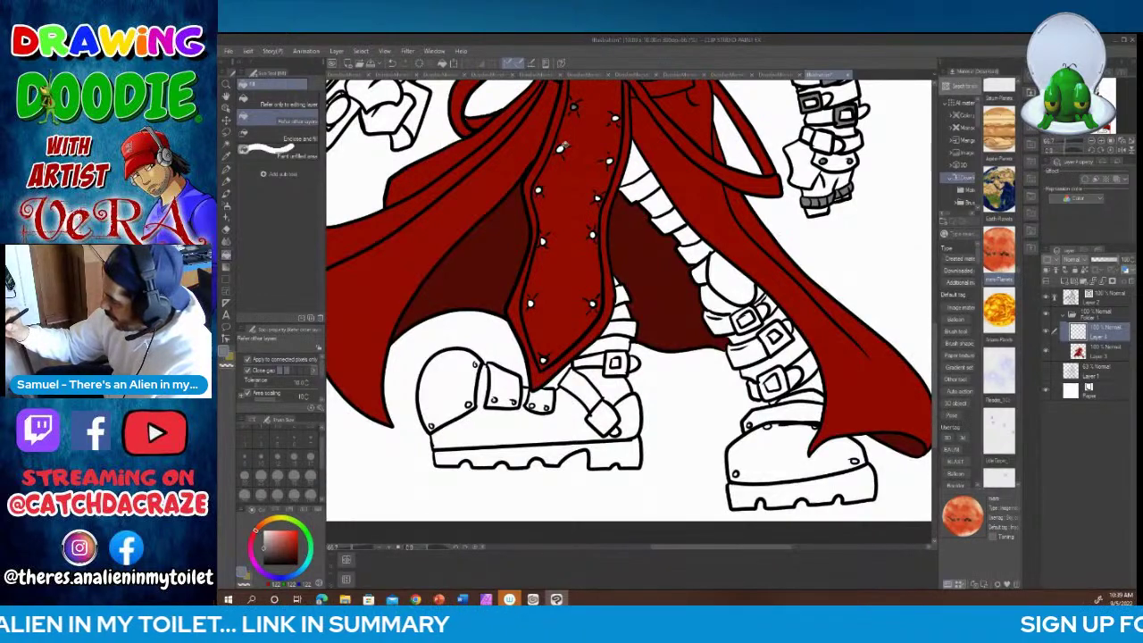
left_click(561, 149)
left_click(538, 189)
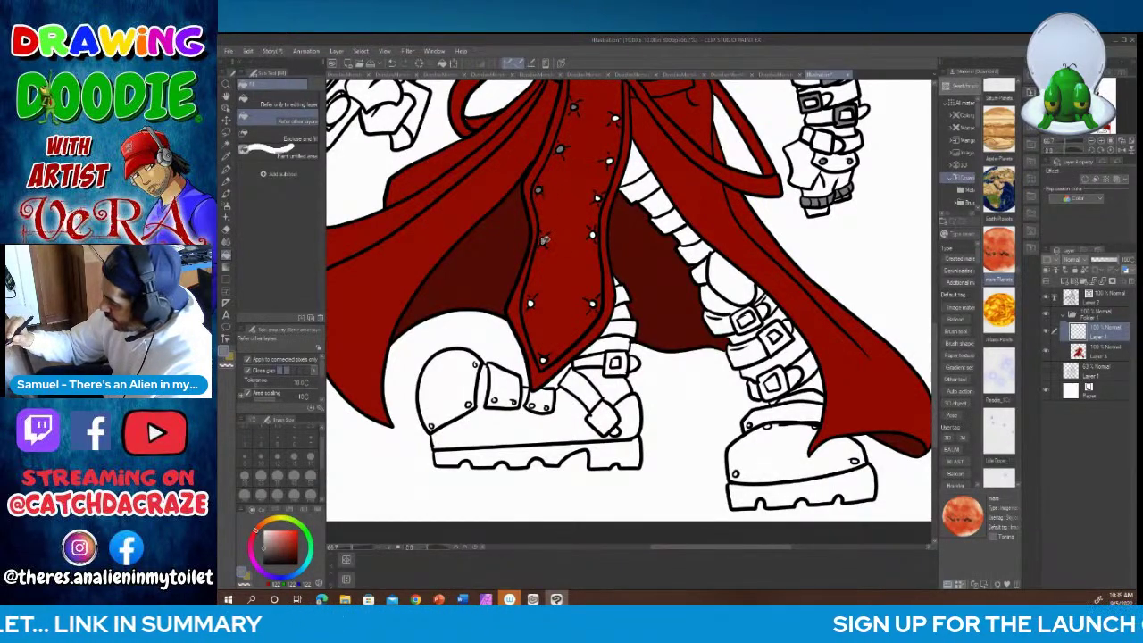
left_click(530, 303)
left_click(543, 360)
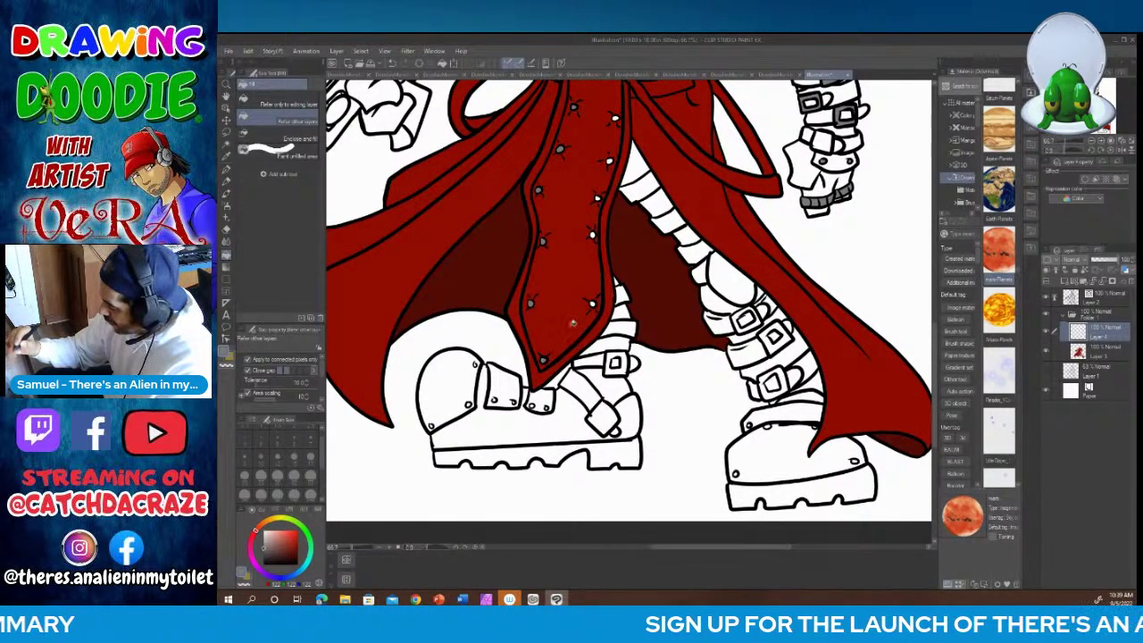
left_click(592, 303)
left_click(593, 235)
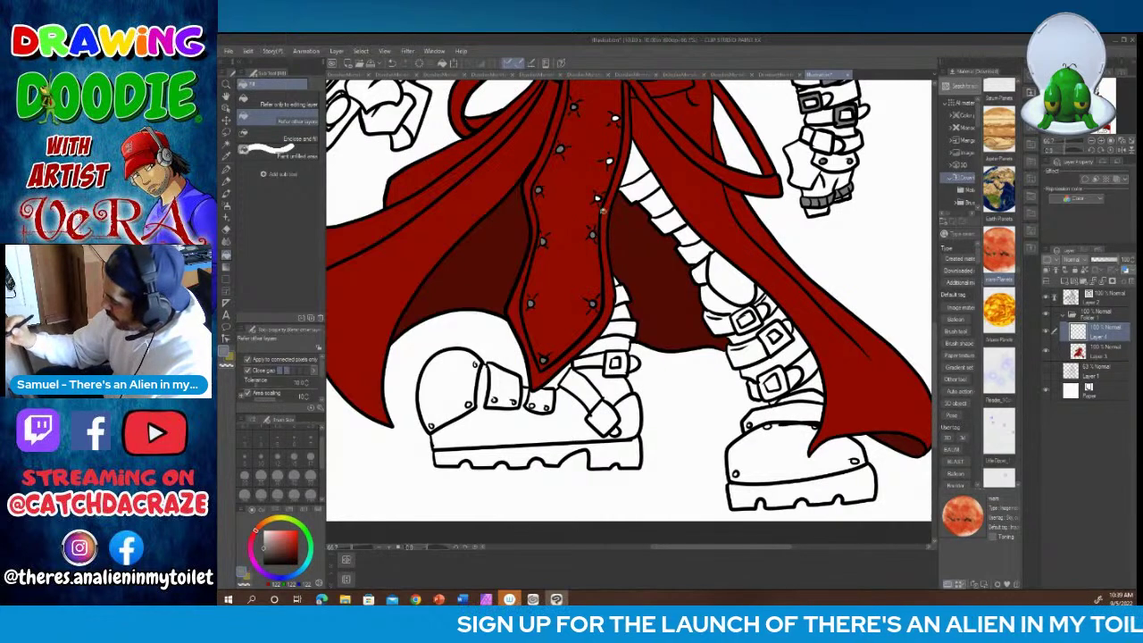
left_click_drag(594, 193, 602, 200)
left_click_drag(609, 157, 608, 165)
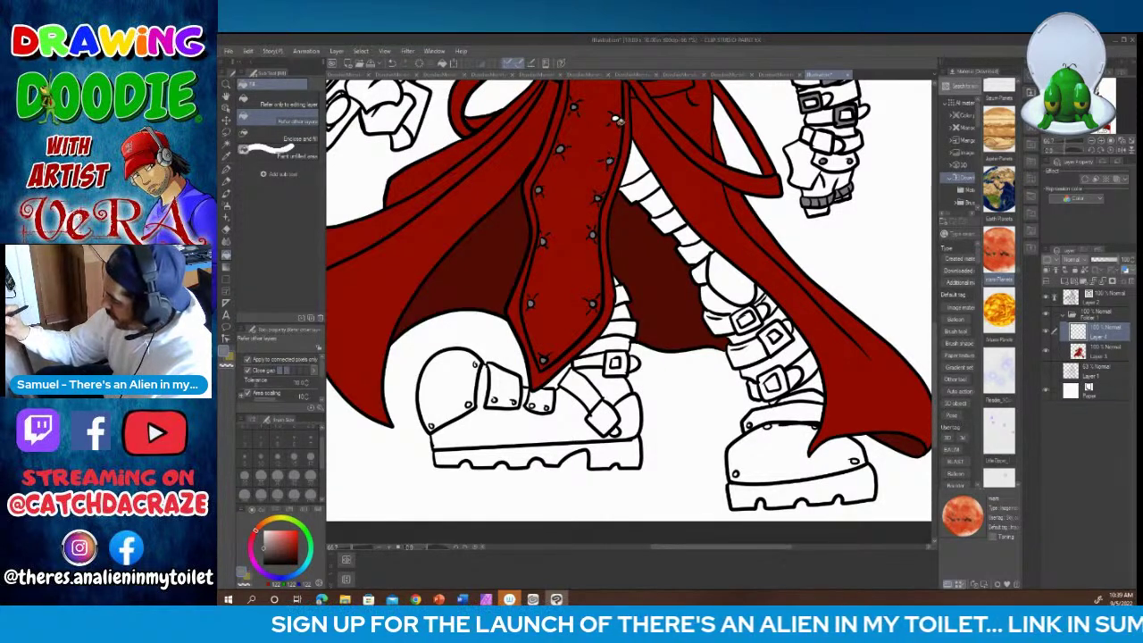
left_click(616, 119)
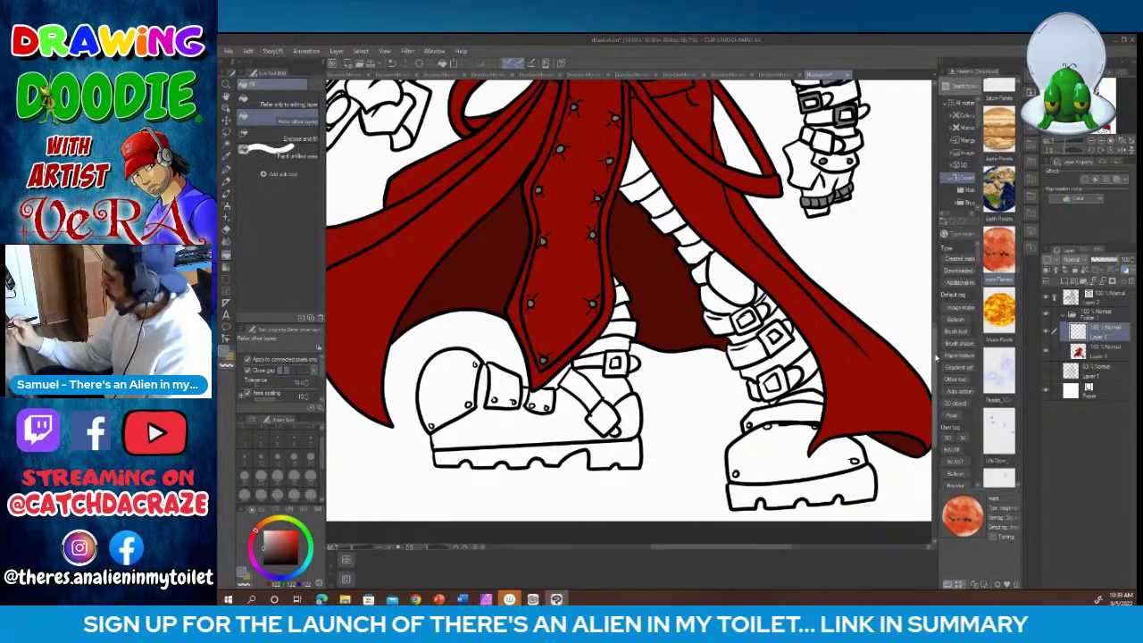
Step: Fill the boot's upper ankle buckle with grey and draw a black inner opening in the buckle below it on the line art layer
mouse_move(936, 357)
left_mouse_down()
mouse_move(945, 284)
mouse_move(944, 400)
mouse_move(948, 369)
left_mouse_up()
left_click(613, 308)
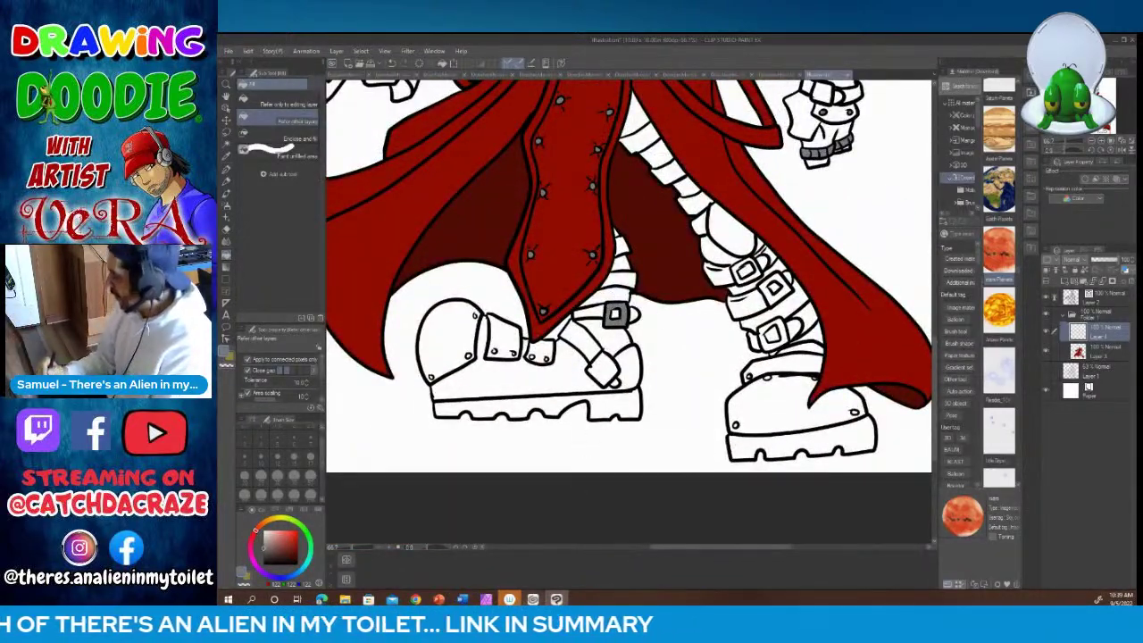
left_click(1075, 300)
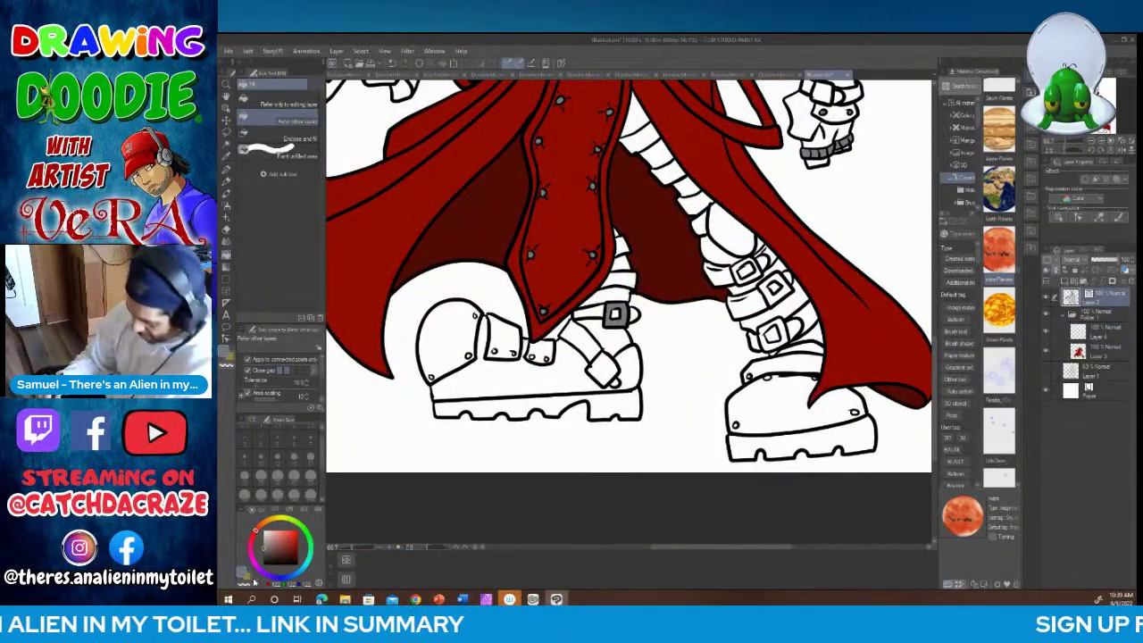
left_click(255, 561)
left_click(226, 171)
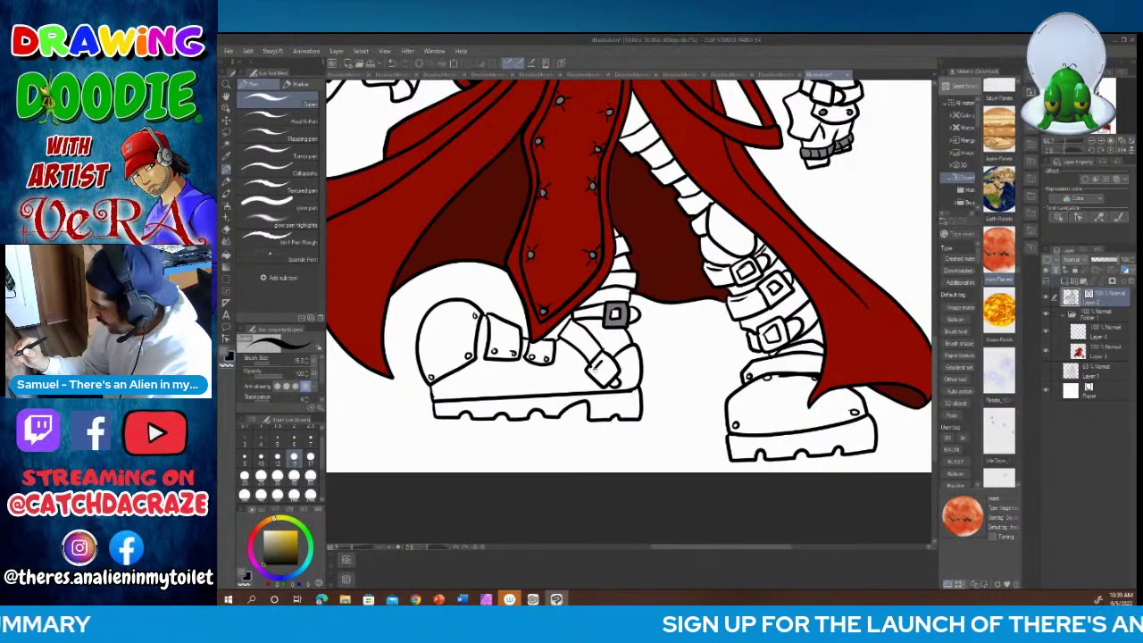
left_click_drag(605, 376, 610, 368)
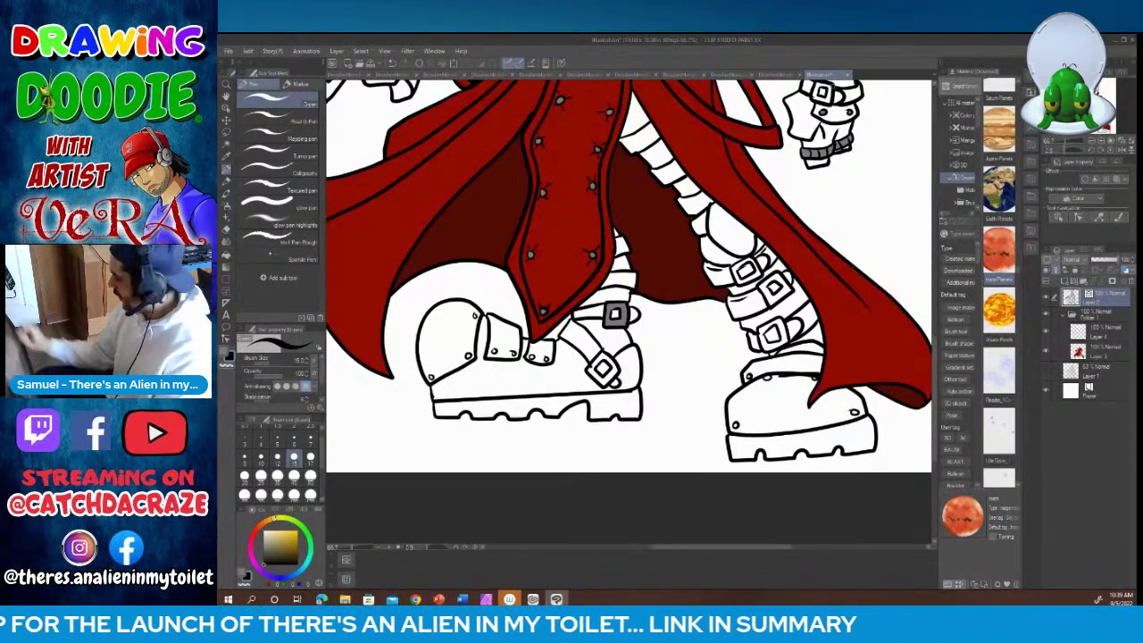
Step: Fill the boot's lower diagonal buckle and the three buckles on the other leg with grey on the metal colour layer
left_click(1082, 331)
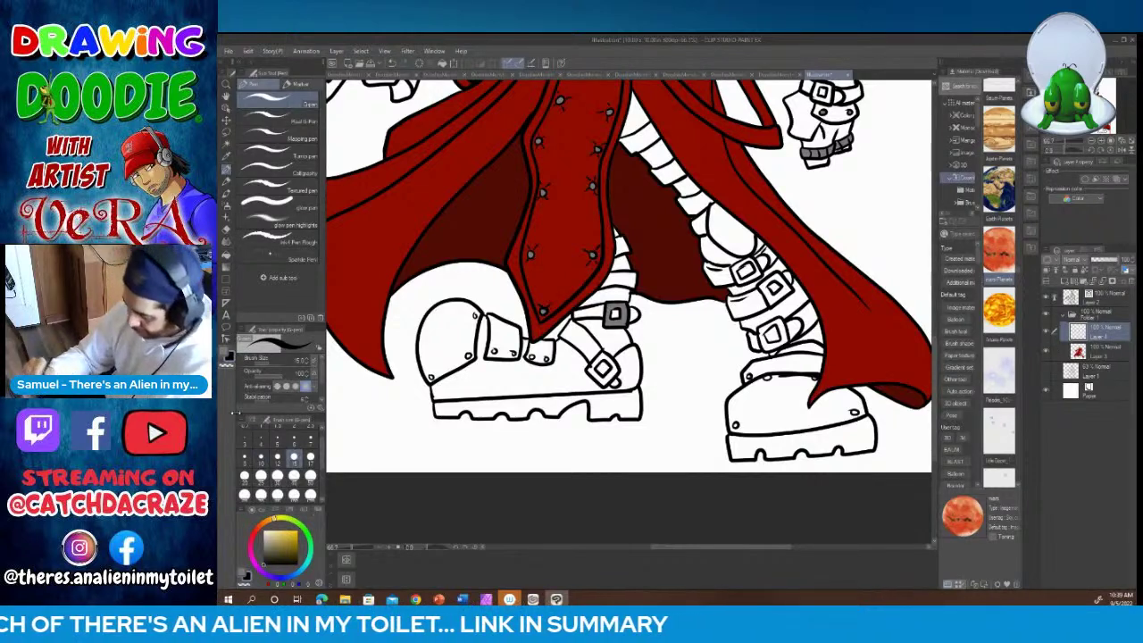
left_click(242, 571)
left_click(228, 256)
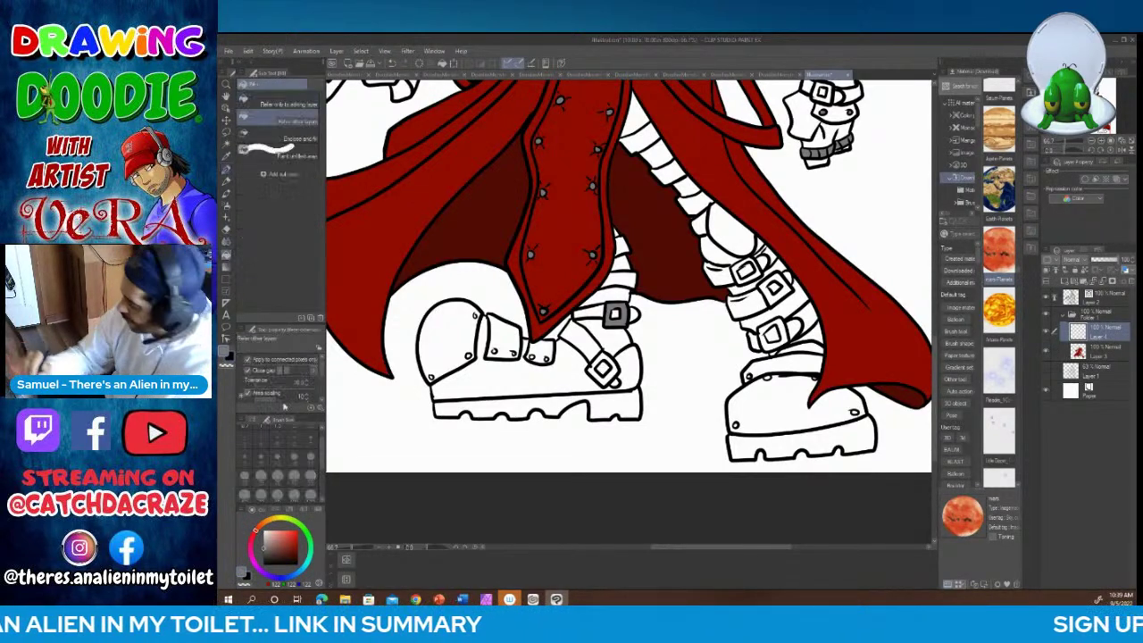
left_click(605, 366)
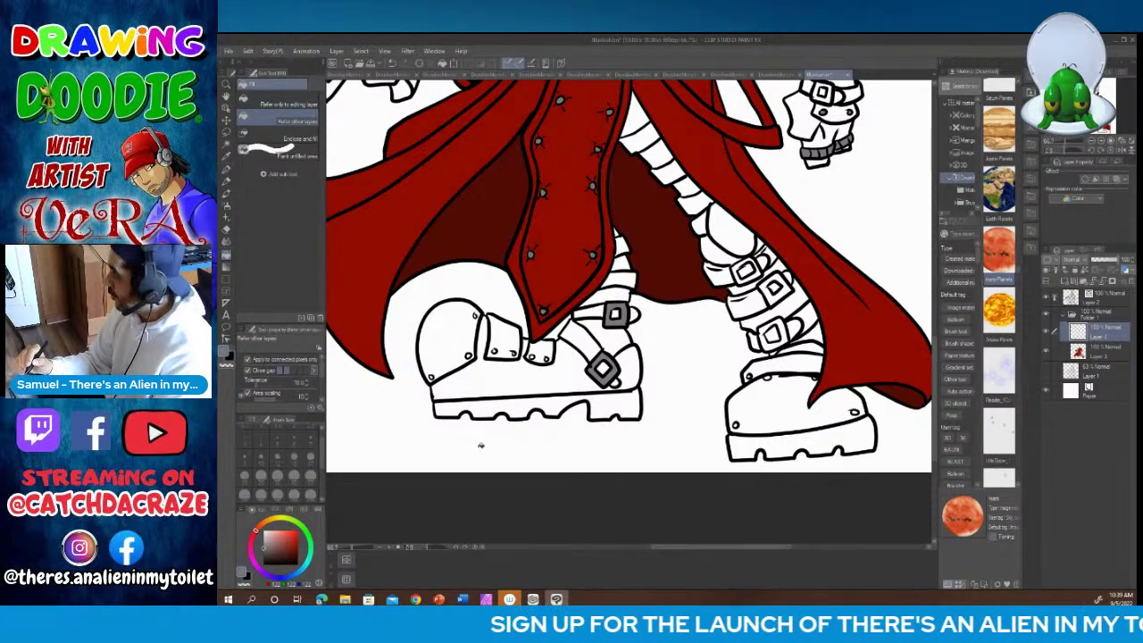
left_click(780, 327)
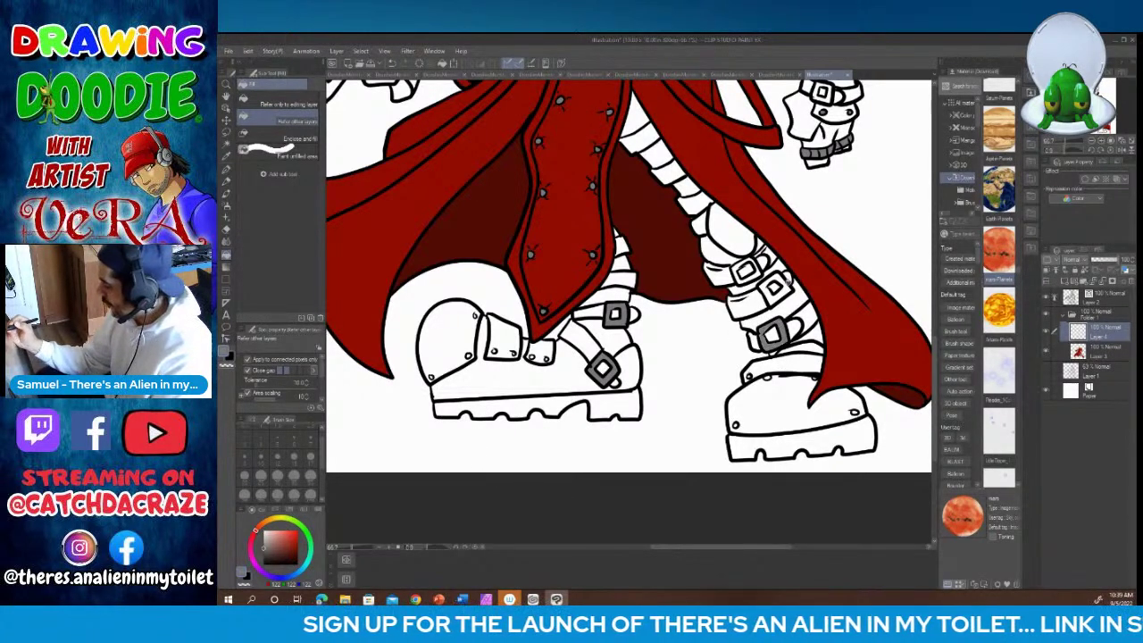
left_click(783, 282)
left_click(743, 267)
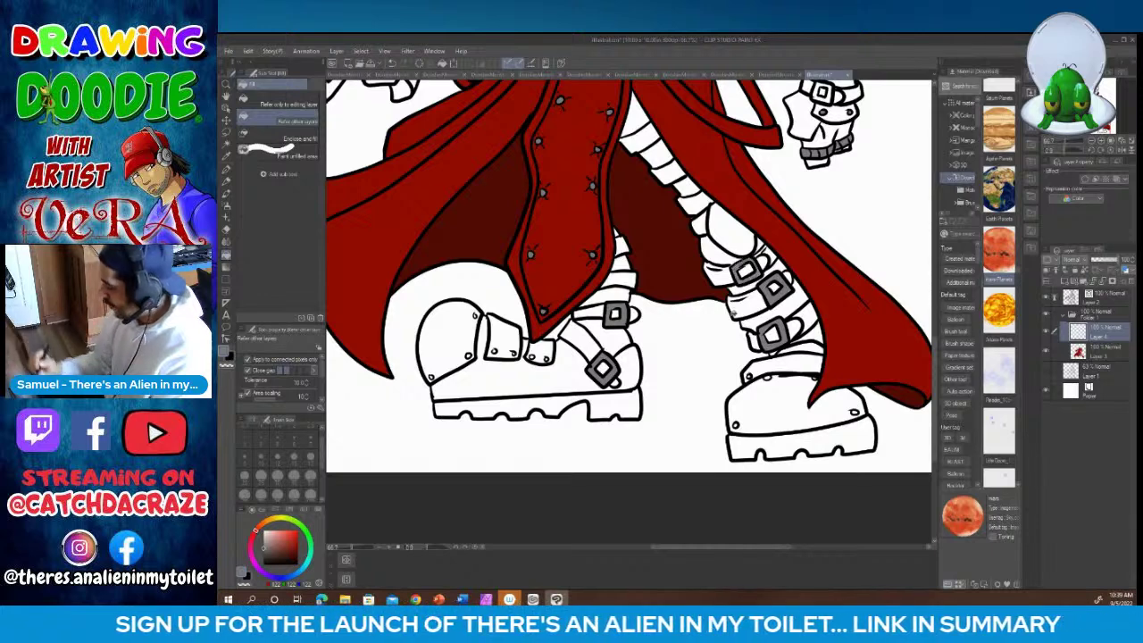
Step: Fill the toe cap and the two riveted side plates of the boot beneath the coat's front panel with a lighter grey
mouse_move(556, 598)
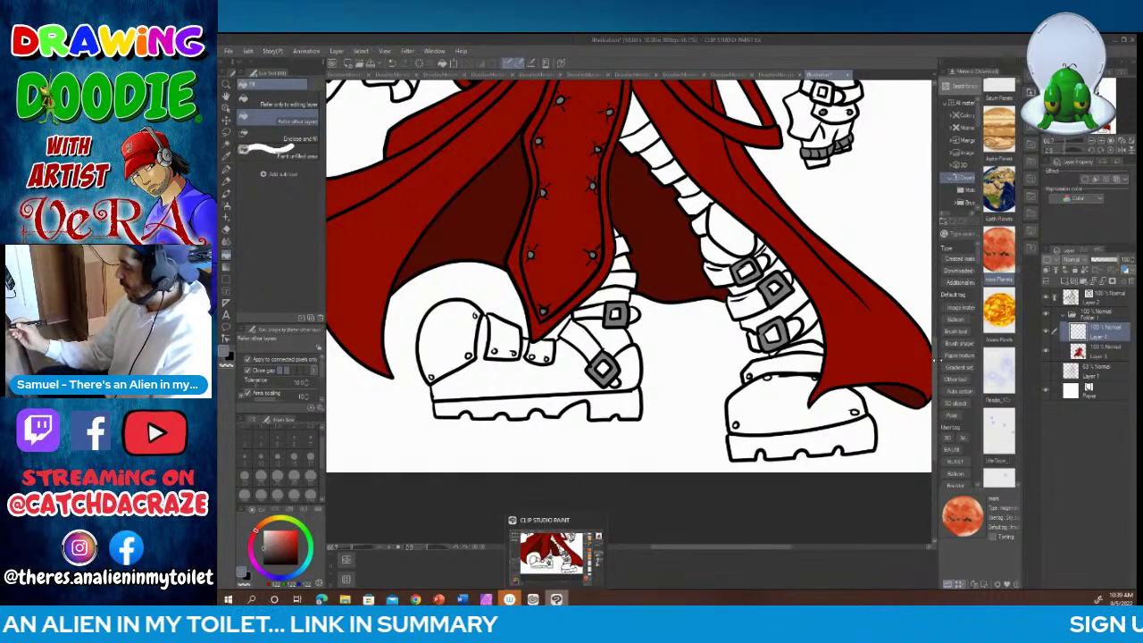
scroll(826, 338, "up", 5)
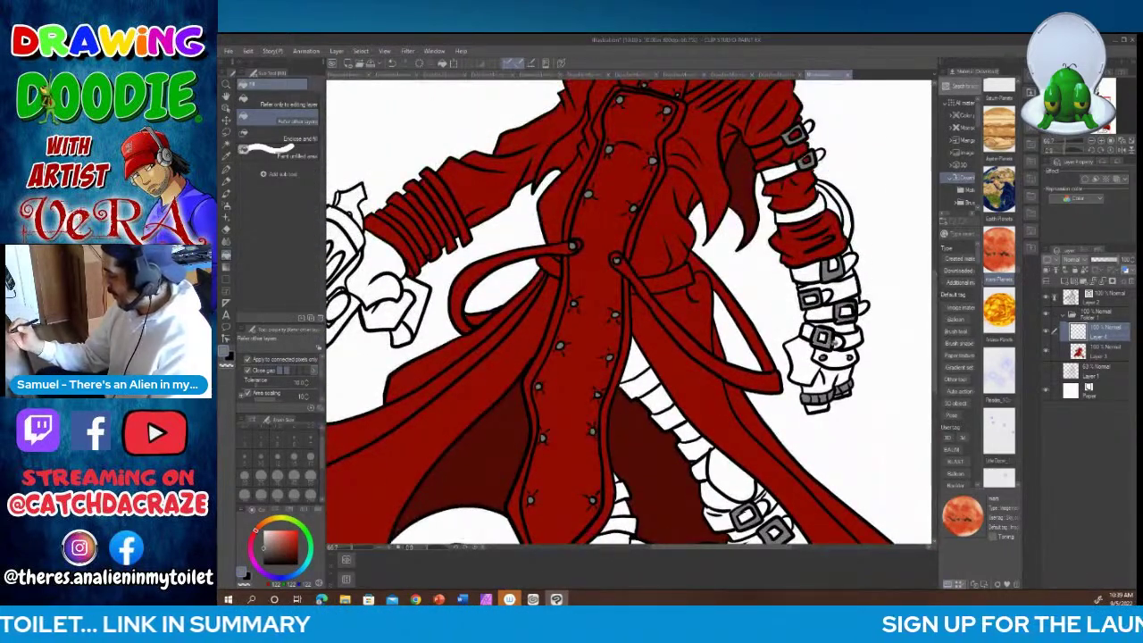
key("p")
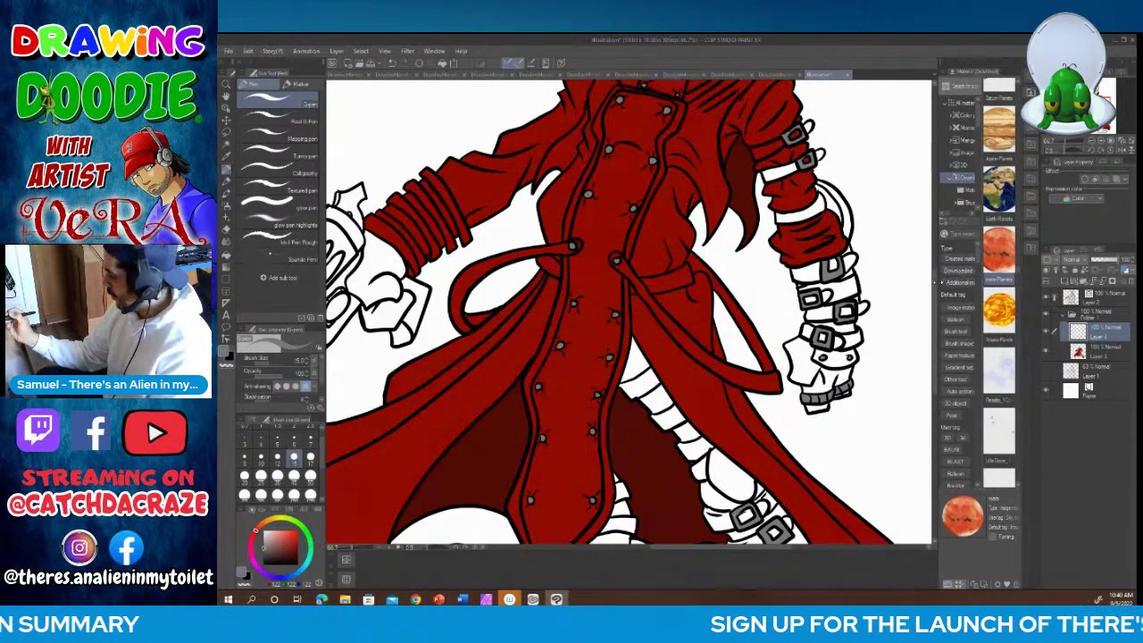
left_click_drag(936, 291, 940, 352)
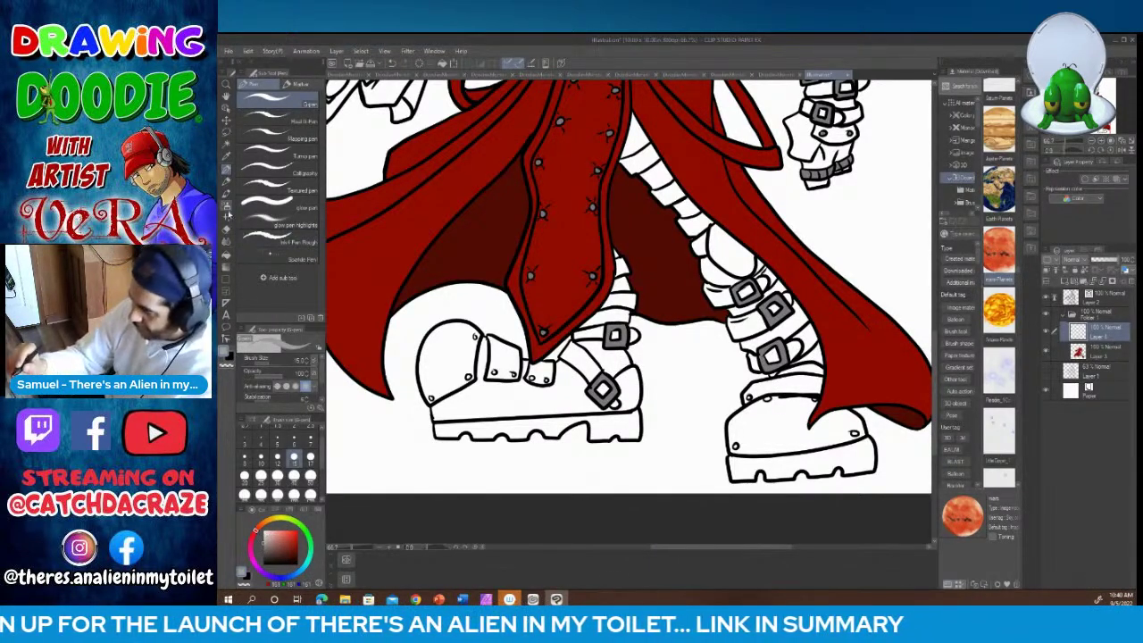
key("g")
left_click(440, 390)
left_click(503, 361)
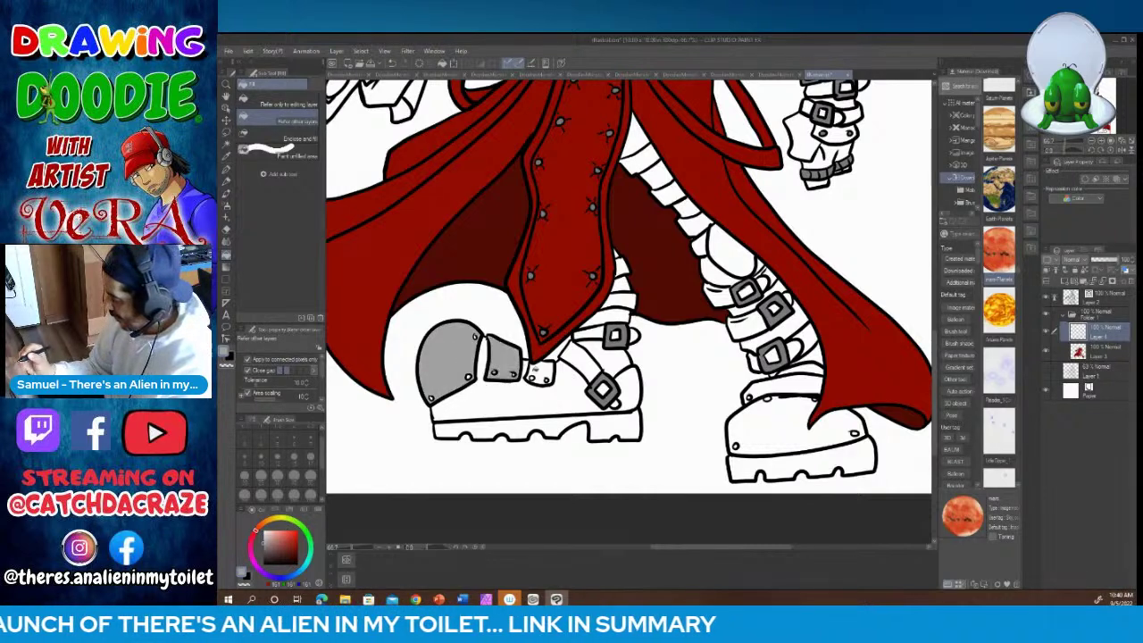
left_click(540, 373)
Step: Fill the other boot's toe cap and the two plates above it, plus the first boot's heel plate, with the lighter grey
left_click(794, 443)
left_click(802, 384)
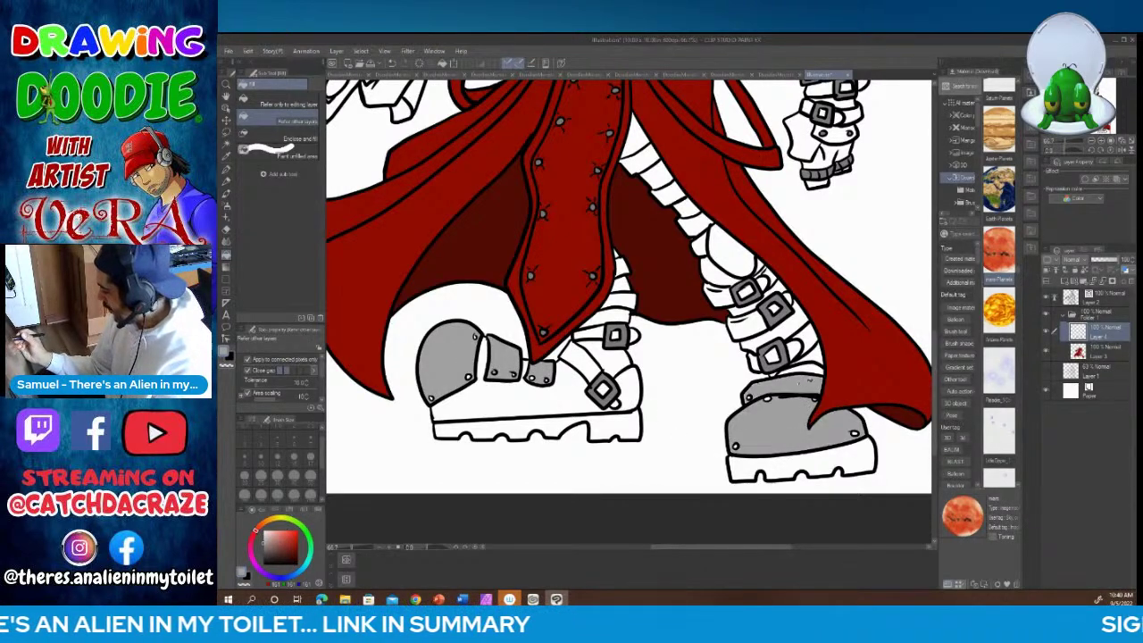
left_click(809, 369)
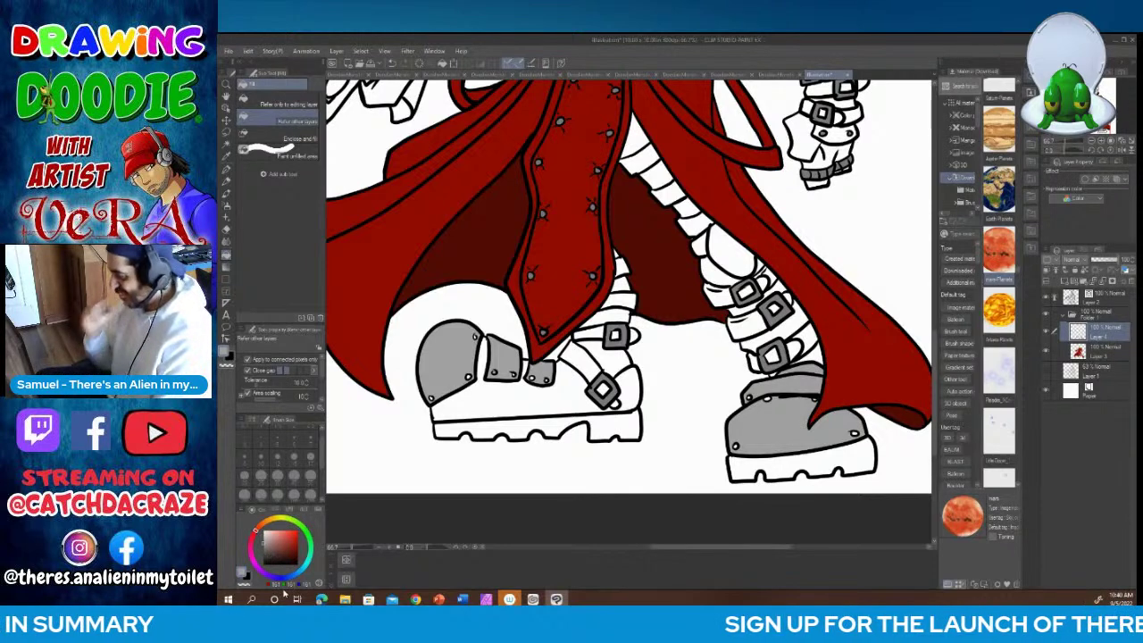
left_click(627, 391)
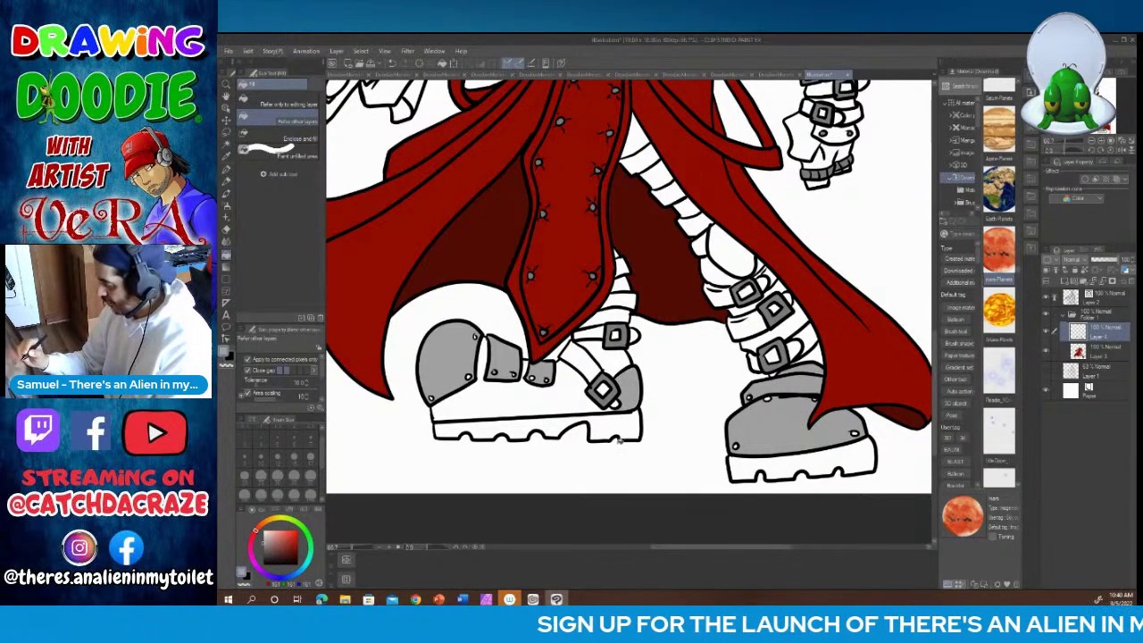
key("p")
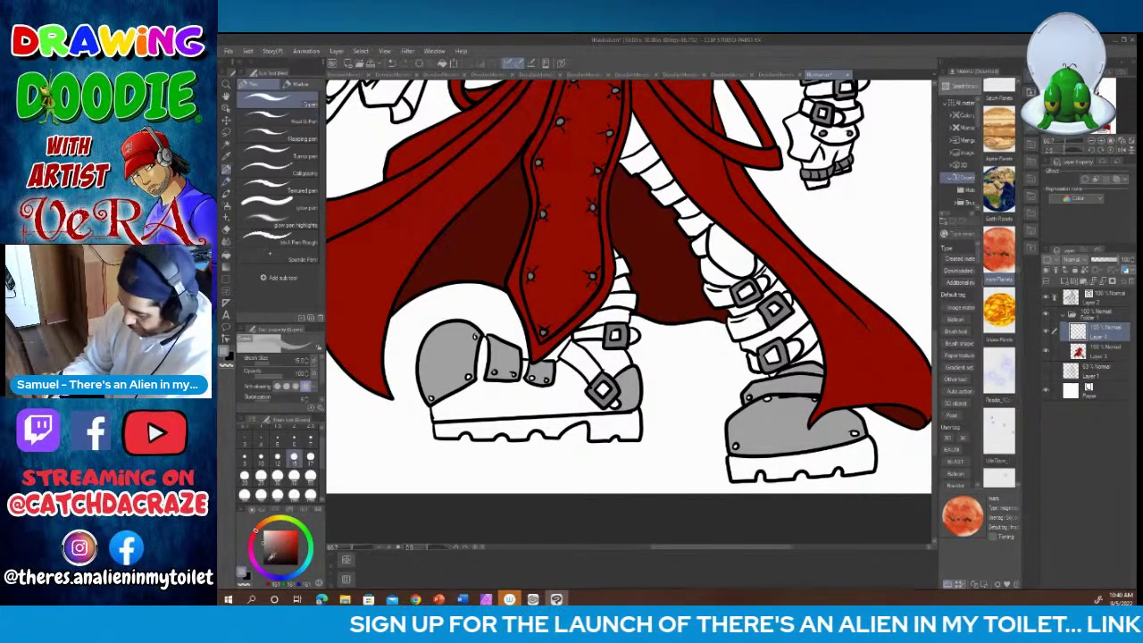
left_click(264, 562)
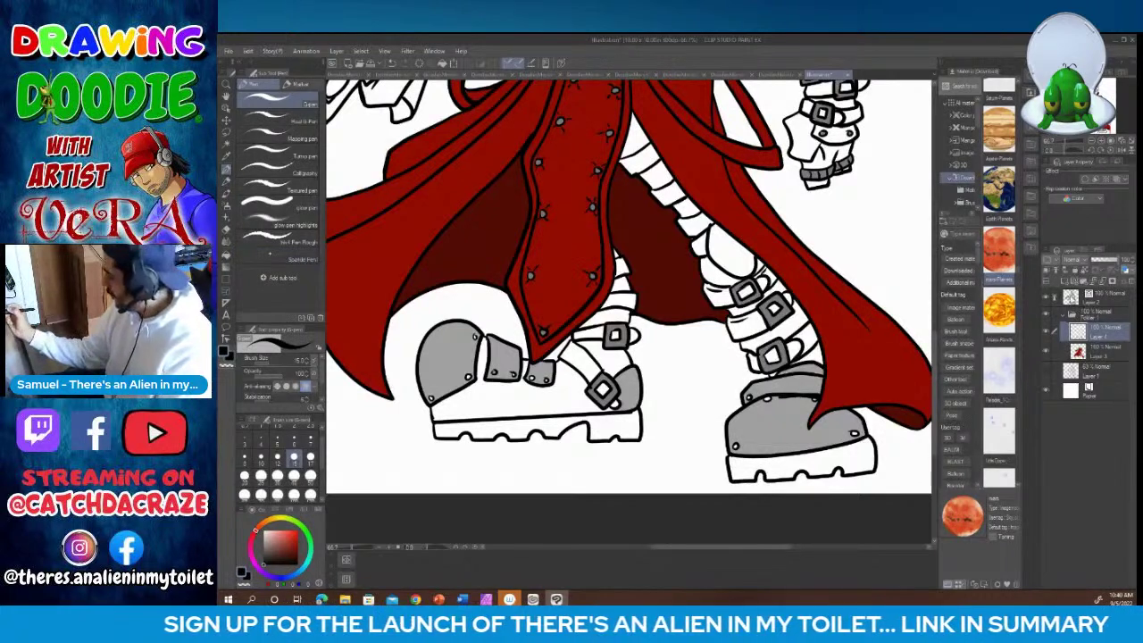
left_click(1072, 298)
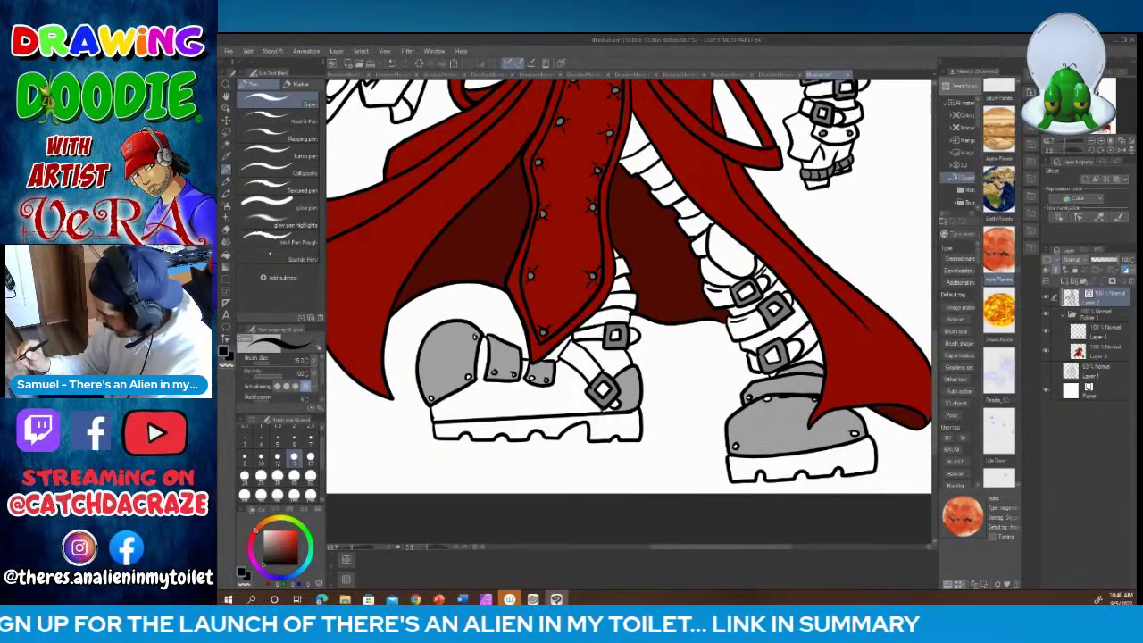
left_click(1096, 331)
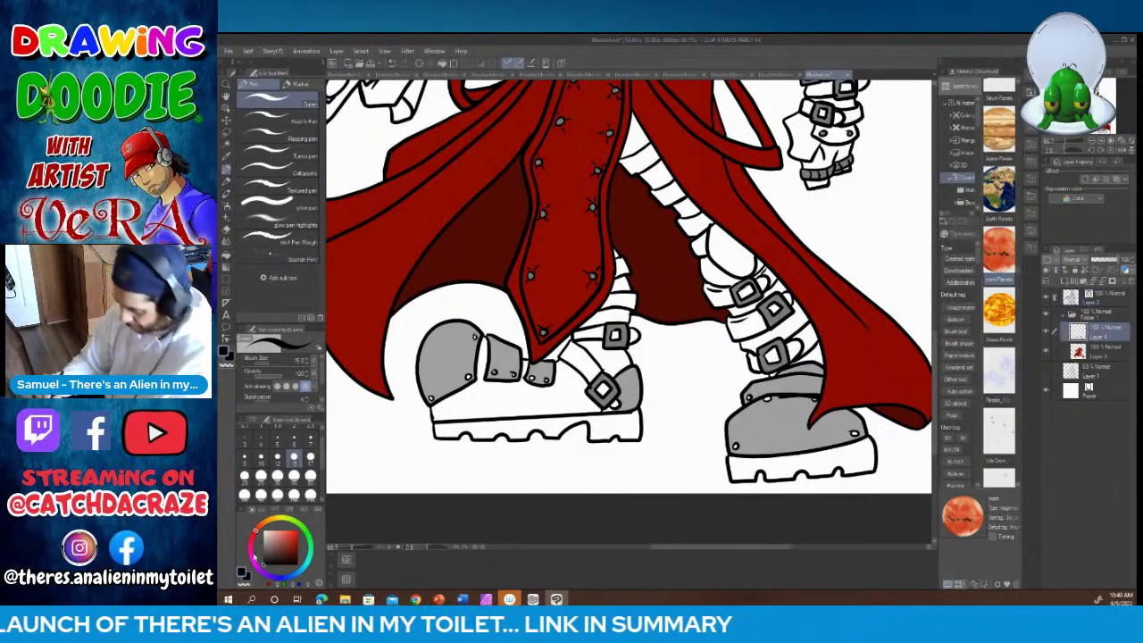
key("i")
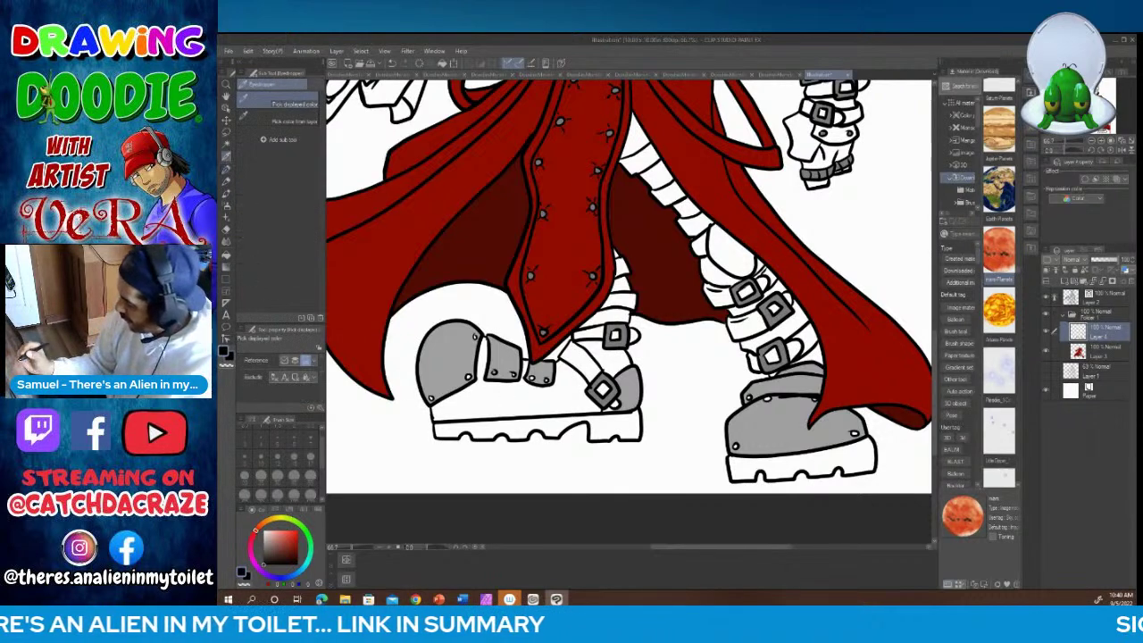
left_click(486, 363)
left_click(226, 255)
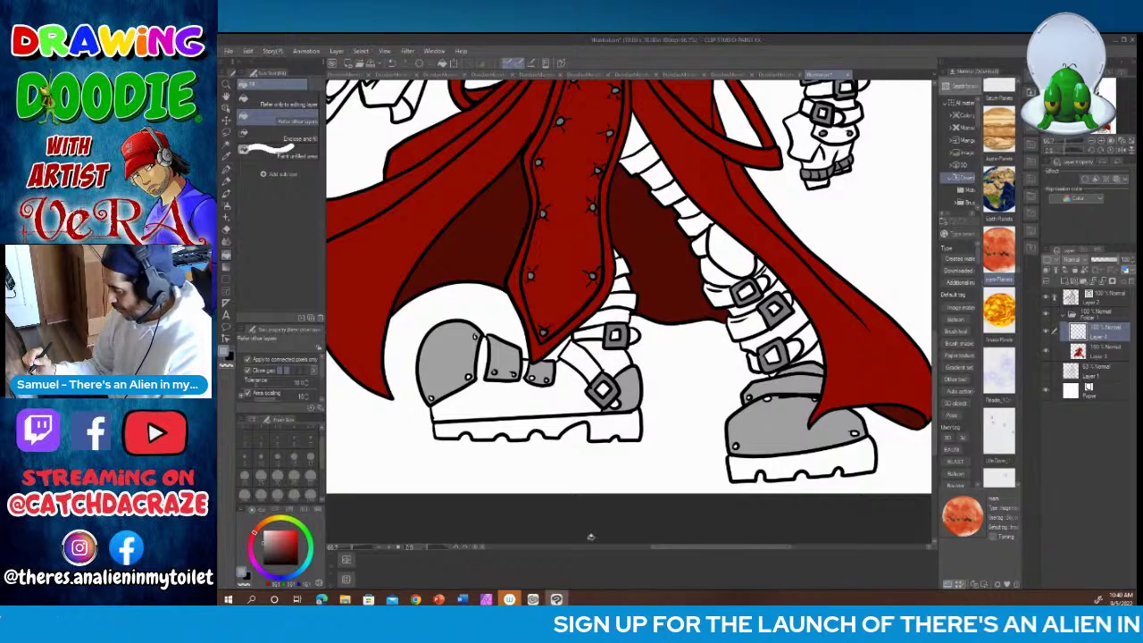
Step: Draw small rivets on the knee plate on the line art layer with the G-pen at size 10
left_click(1106, 298)
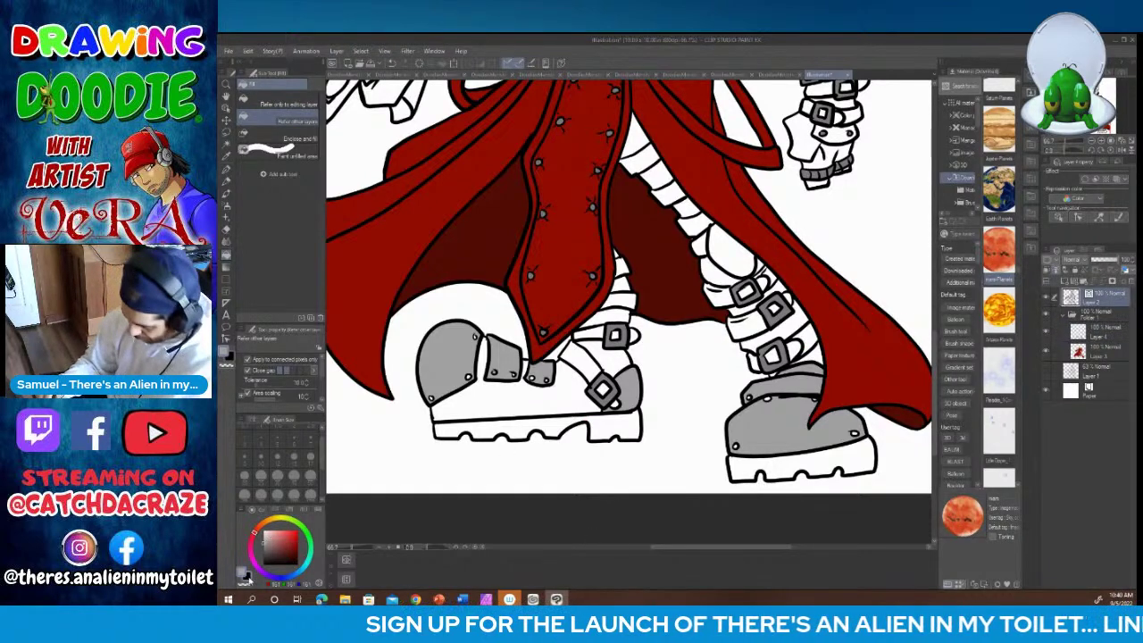
left_click(249, 578)
left_click(226, 170)
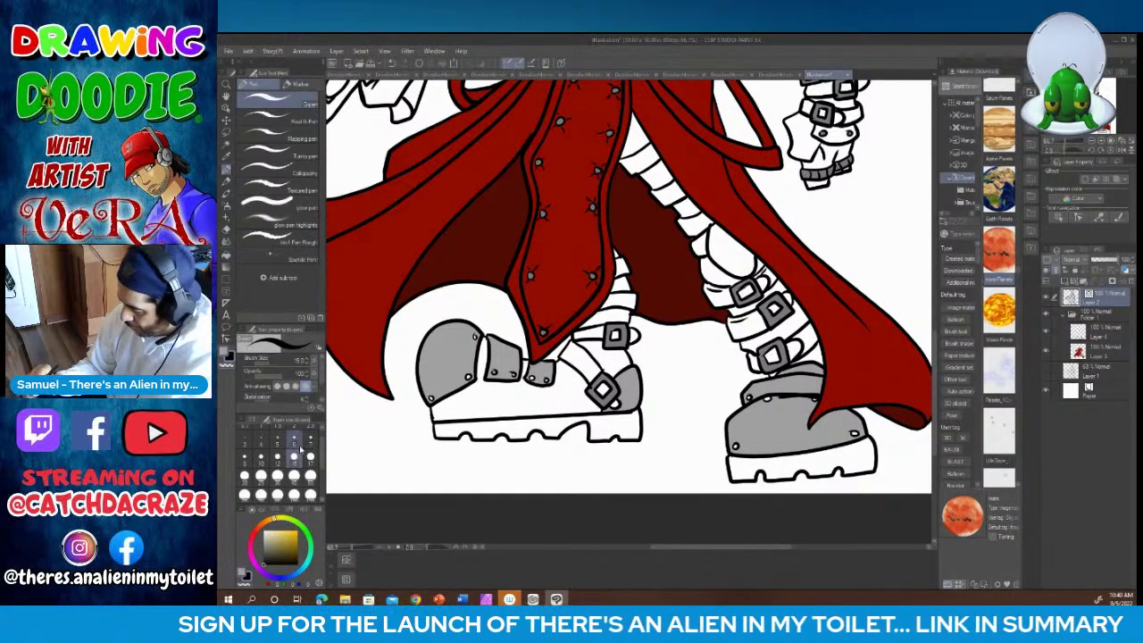
left_click(261, 456)
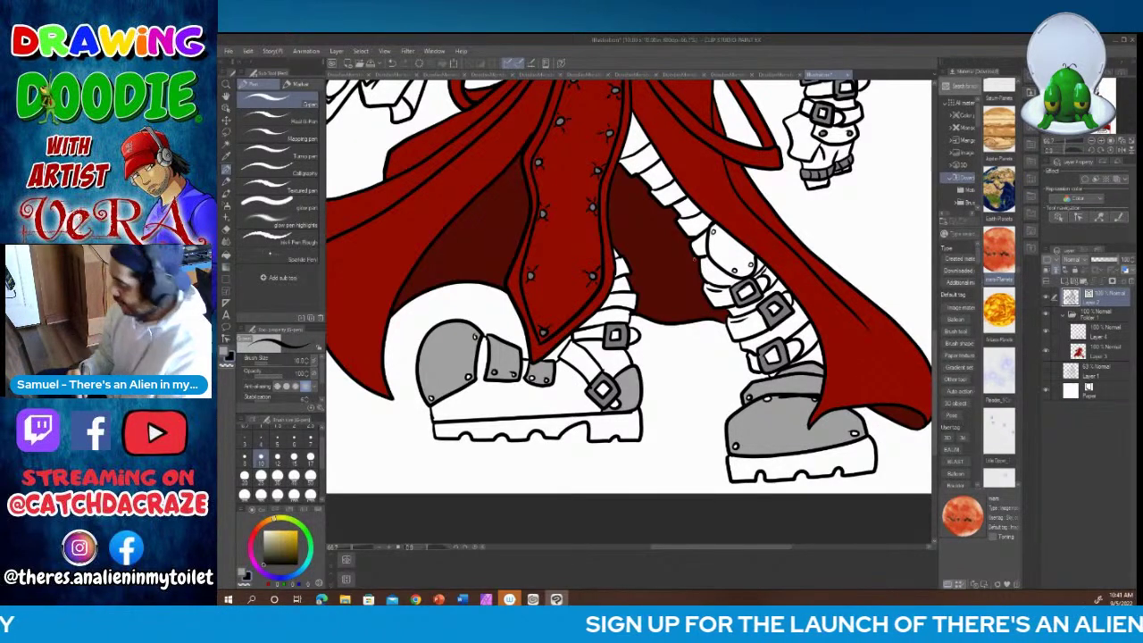
Step: Fill the three straps on the upper leg beside the coat's front panel with dark grey on the metal colour layer
left_click(266, 552)
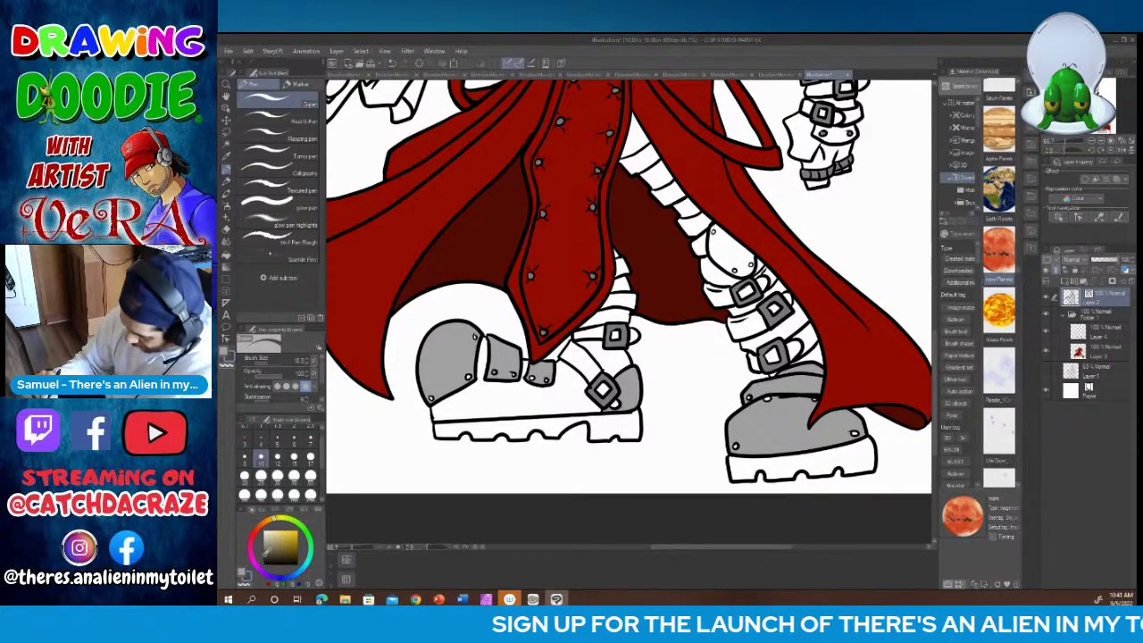
left_click(227, 255)
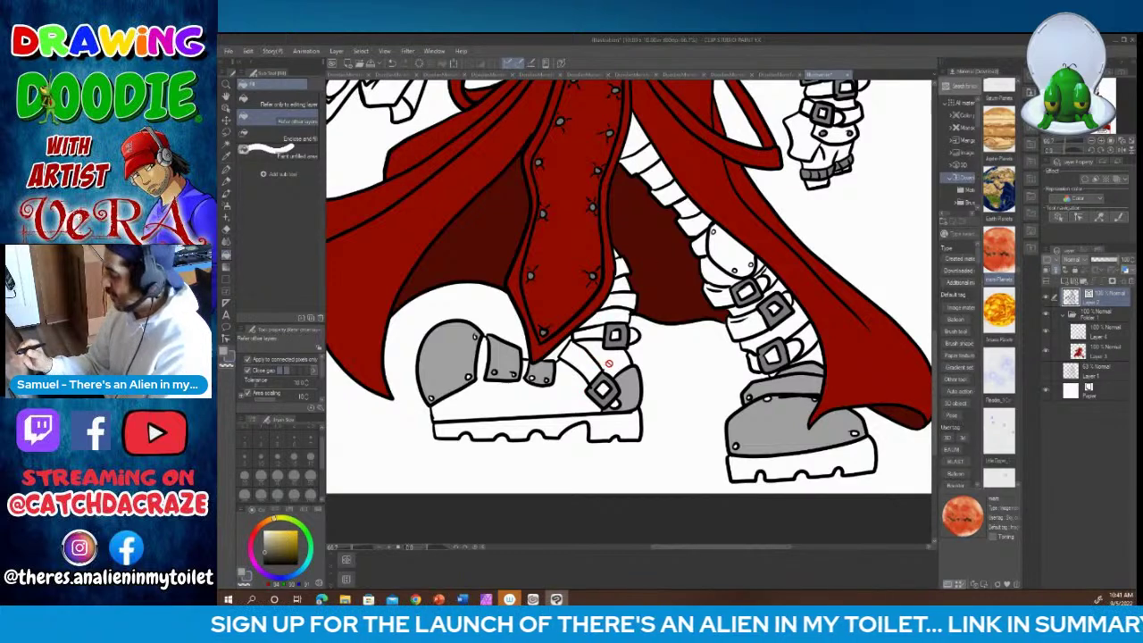
left_click(1101, 333)
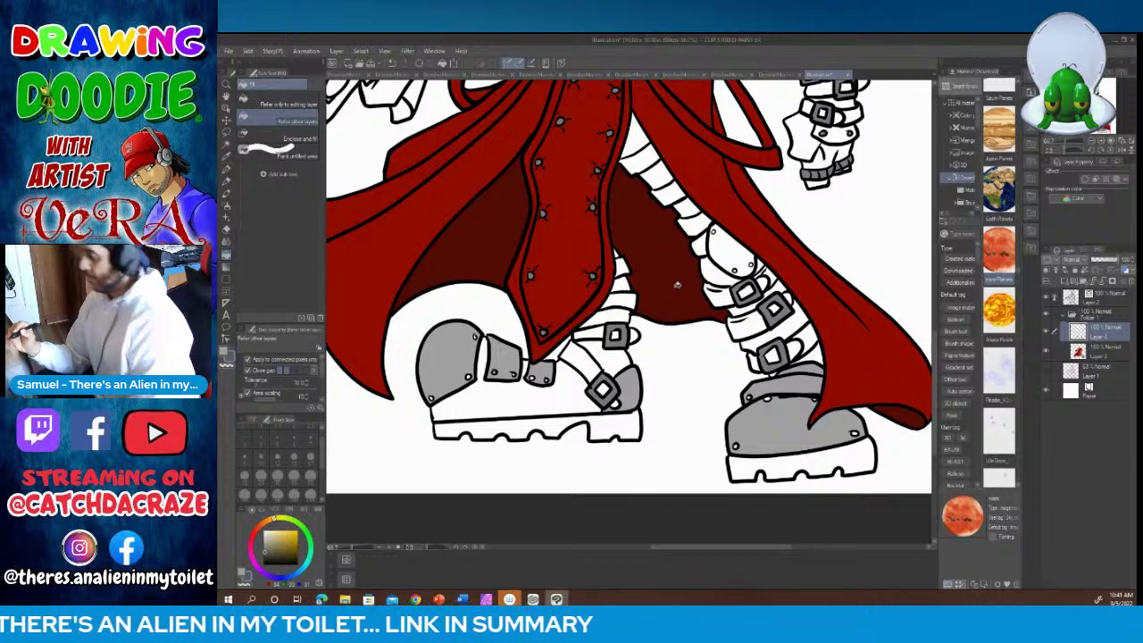
left_click(642, 153)
left_click(671, 187)
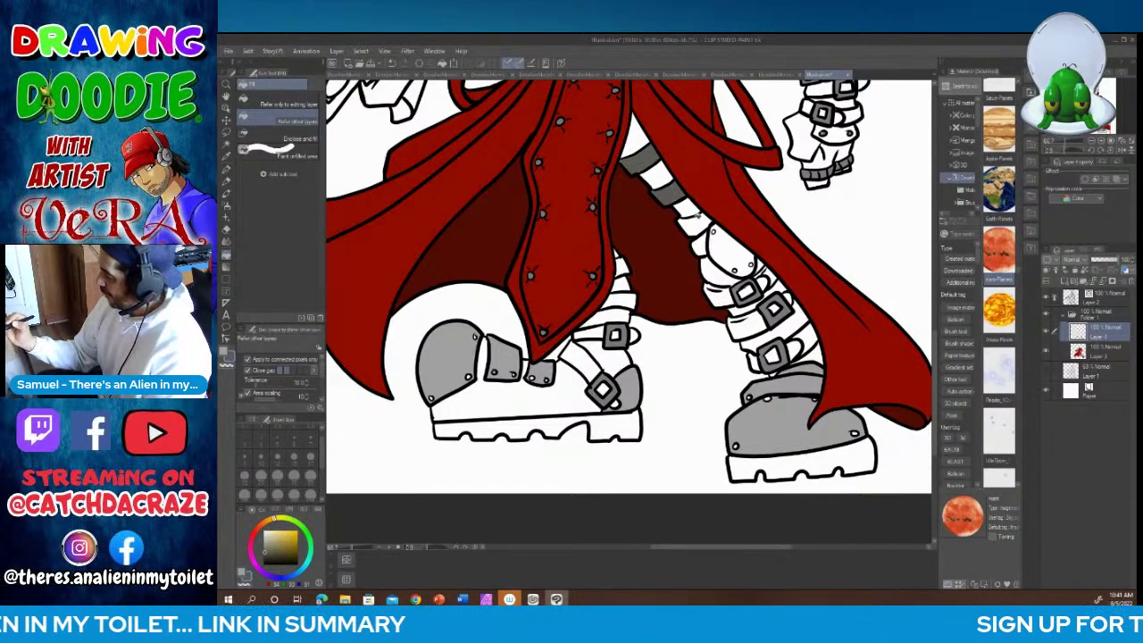
left_click(698, 218)
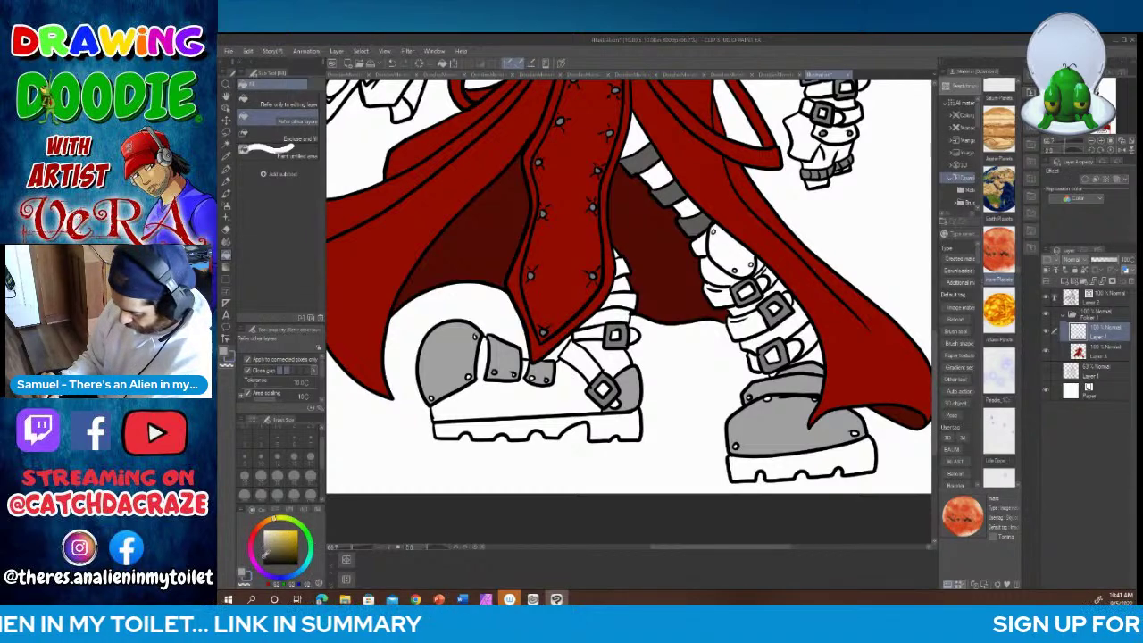
Step: Fill the first boot's diagonal strap, ankle strap and two upper bands with dark grey, including the buckle openings
left_click(586, 358)
left_click(600, 333)
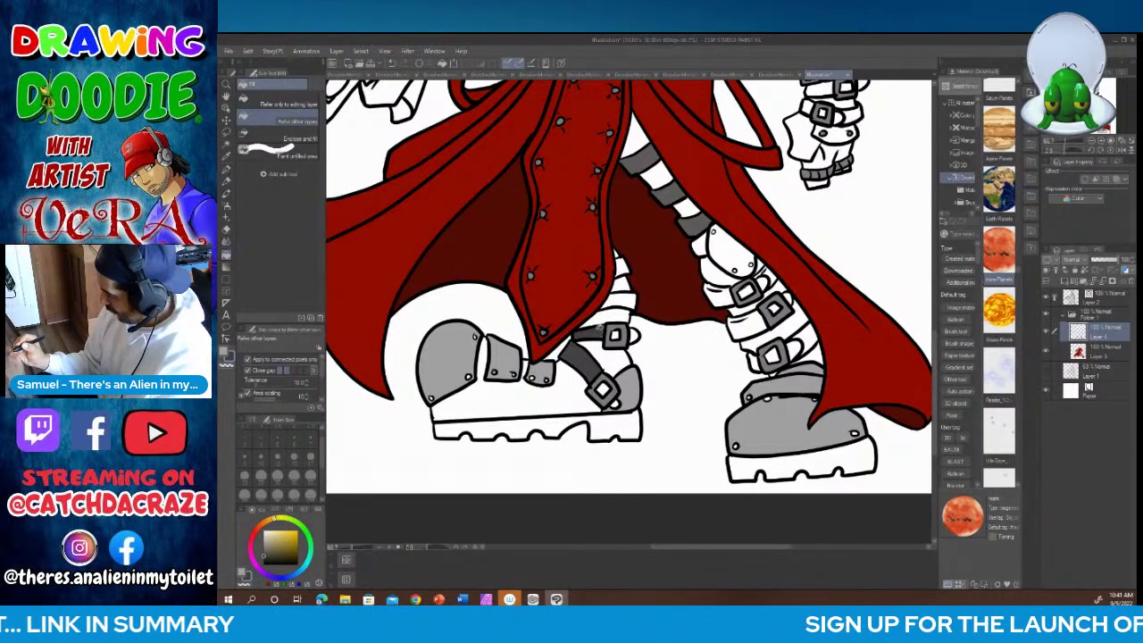
left_click(620, 297)
left_click(623, 265)
left_click(633, 335)
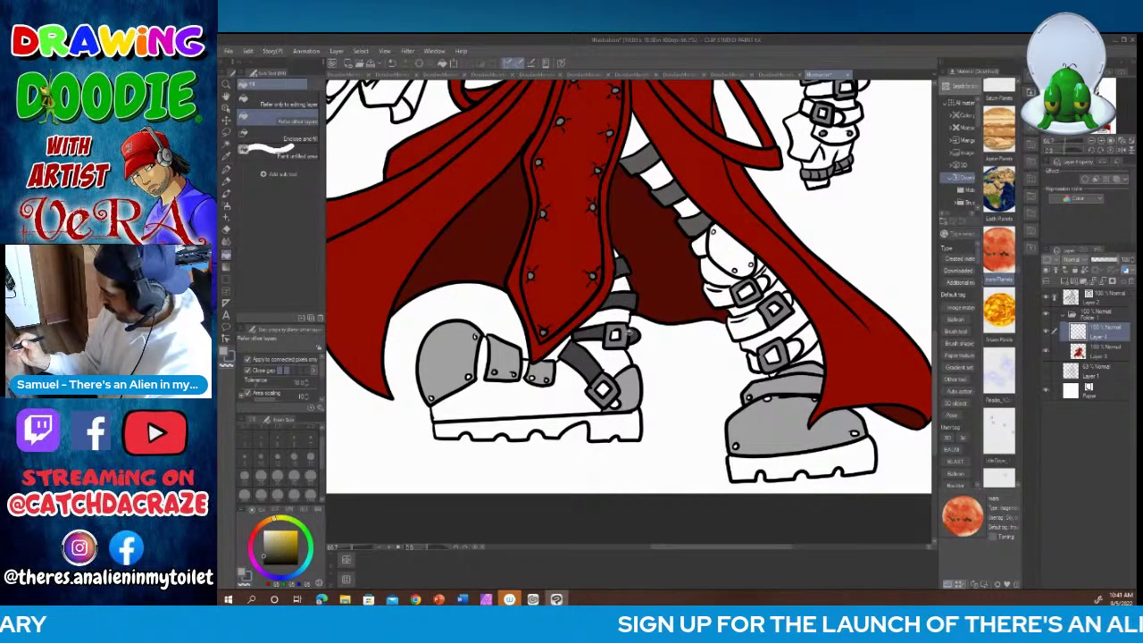
left_click(616, 335)
left_click(604, 390)
left_click(617, 401)
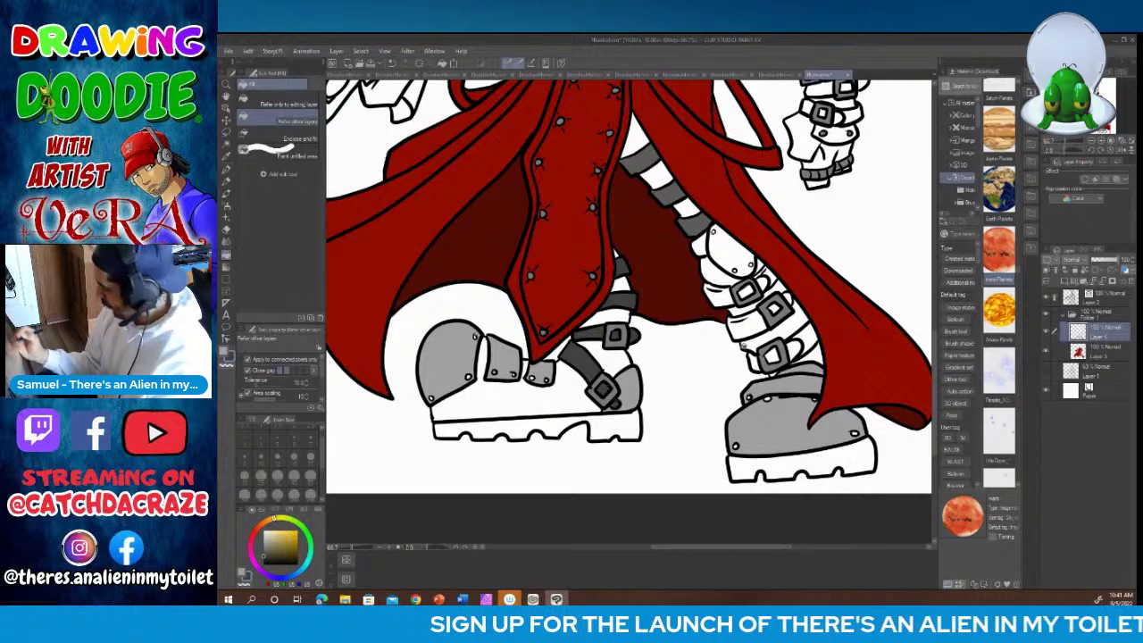
Step: Fill the three buckled straps below the knee plate on the other leg with dark grey, including the buckle openings
left_click(756, 320)
left_click(773, 309)
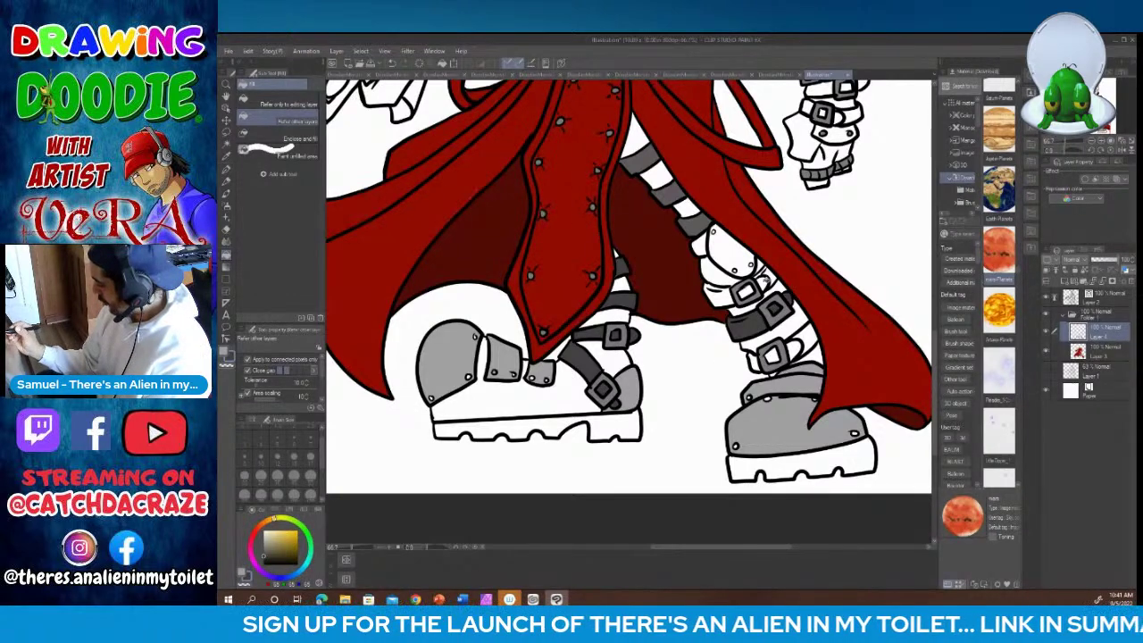
left_click(763, 282)
left_click(764, 273)
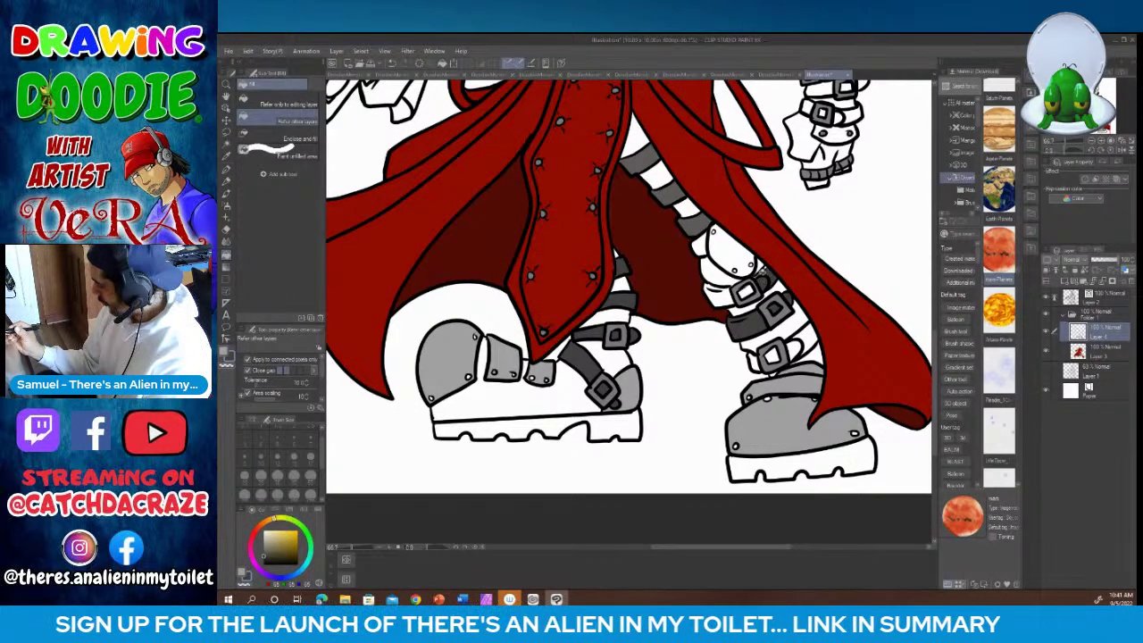
left_click(726, 295)
left_click(749, 292)
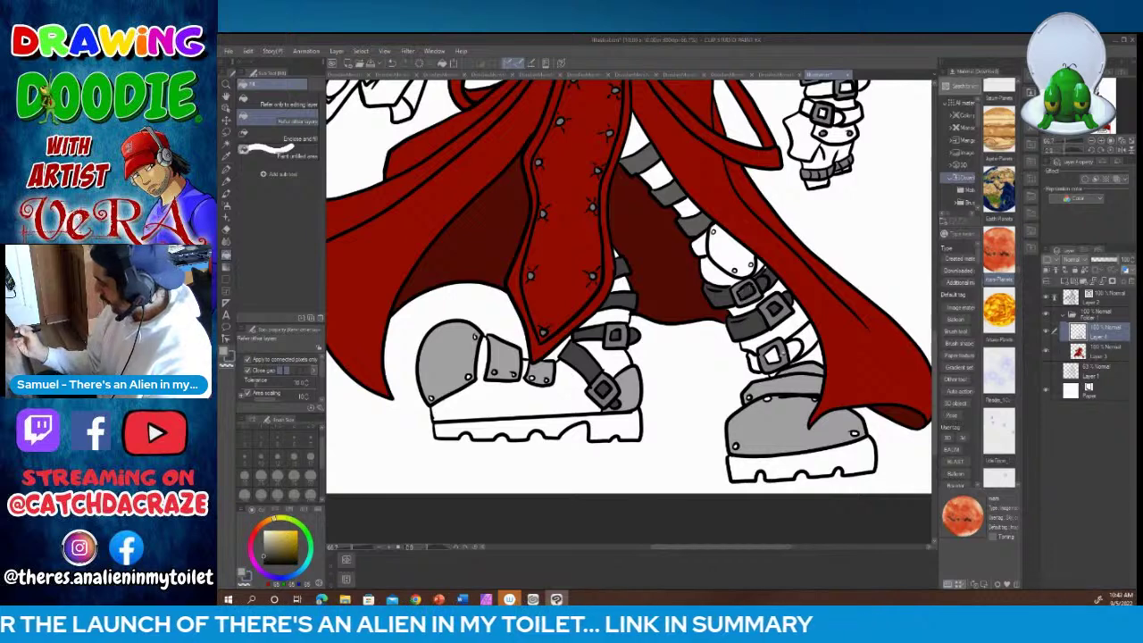
left_click(758, 360)
left_click(774, 354)
left_click(794, 349)
left_click(807, 334)
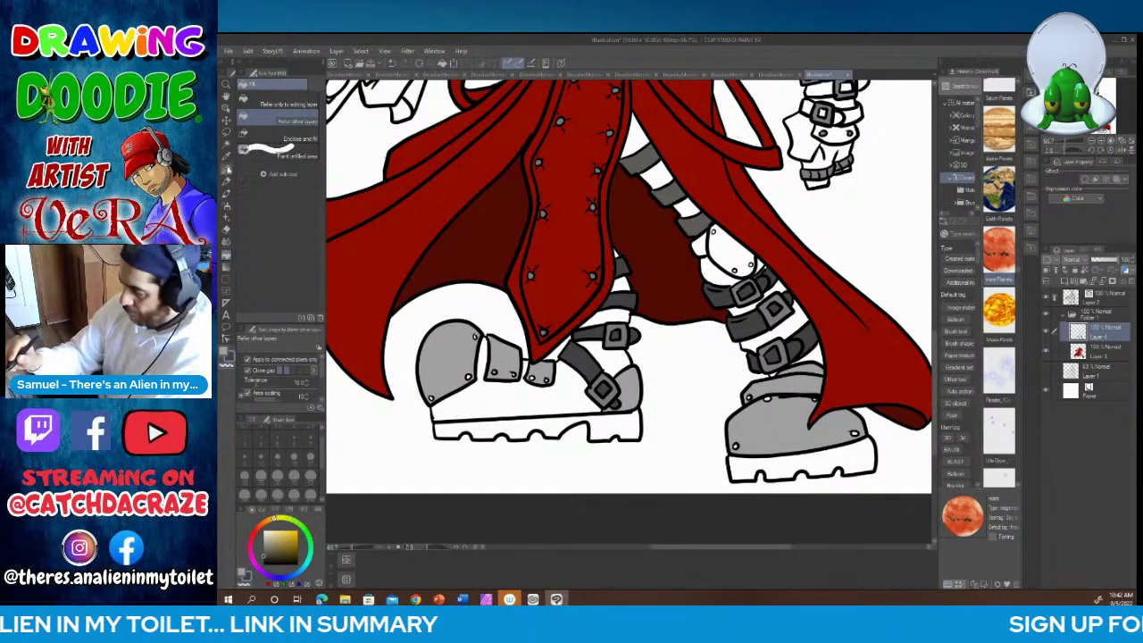
Step: Fill the two buckled upper-arm straps with red sampled from the sleeve on the coat's colour layer
left_click(226, 168)
left_click(225, 168)
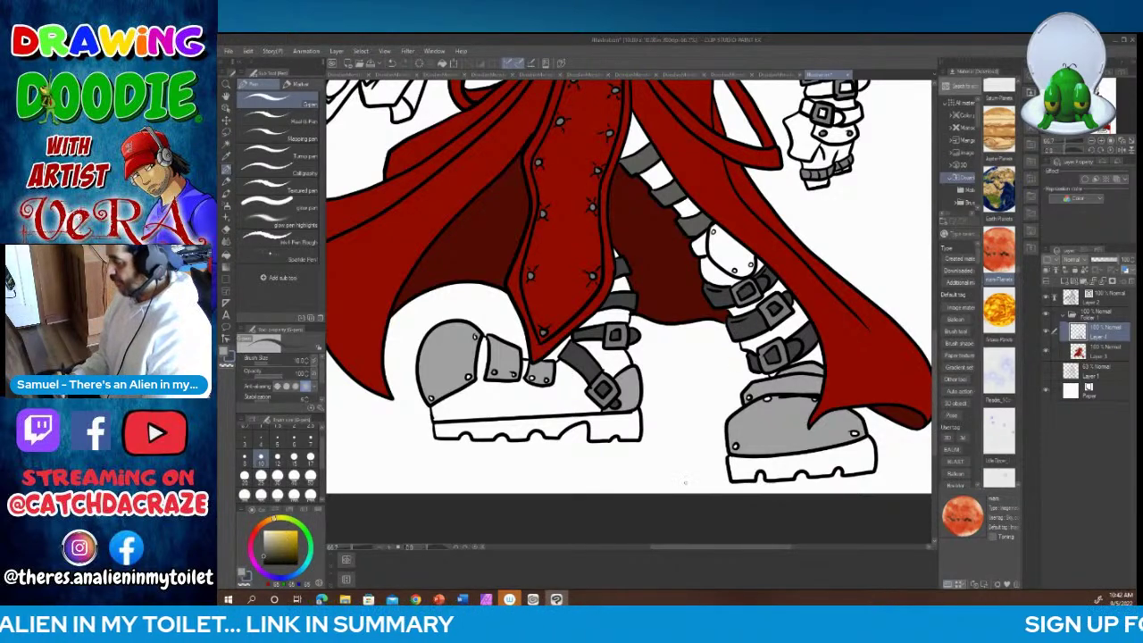
left_click_drag(935, 340, 934, 331)
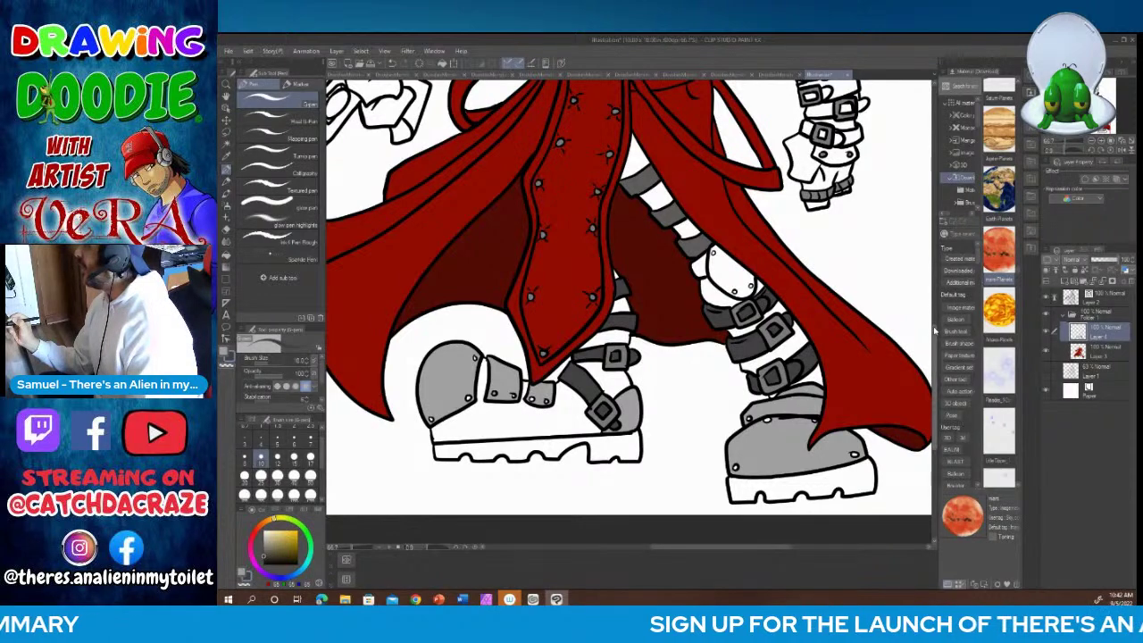
scroll(935, 331, "up", 5)
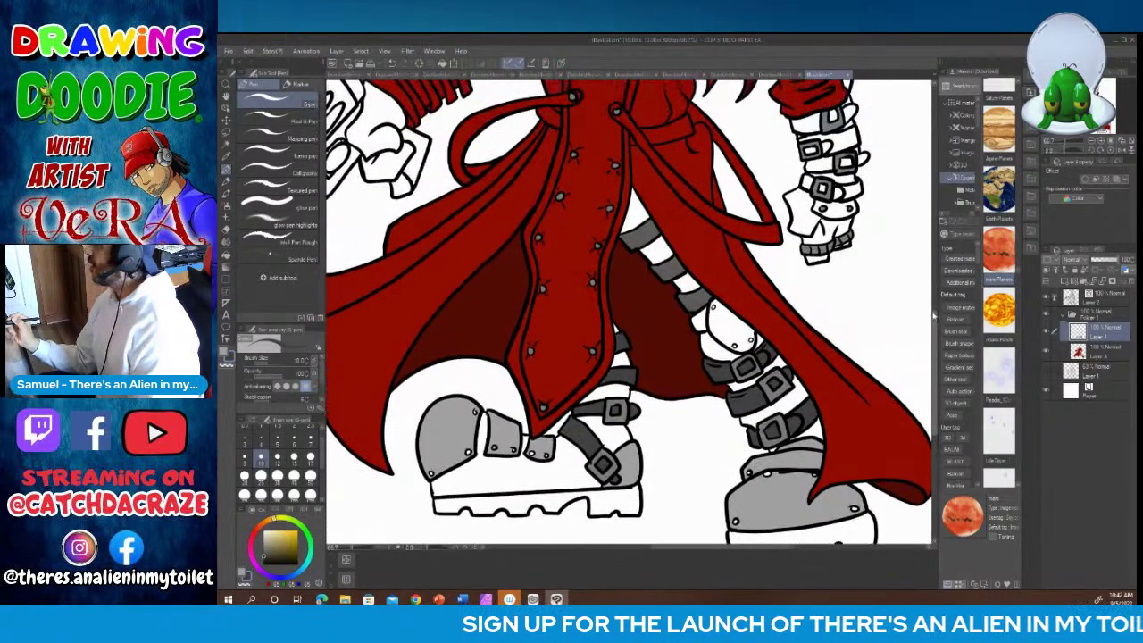
scroll(934, 307, "up", 10)
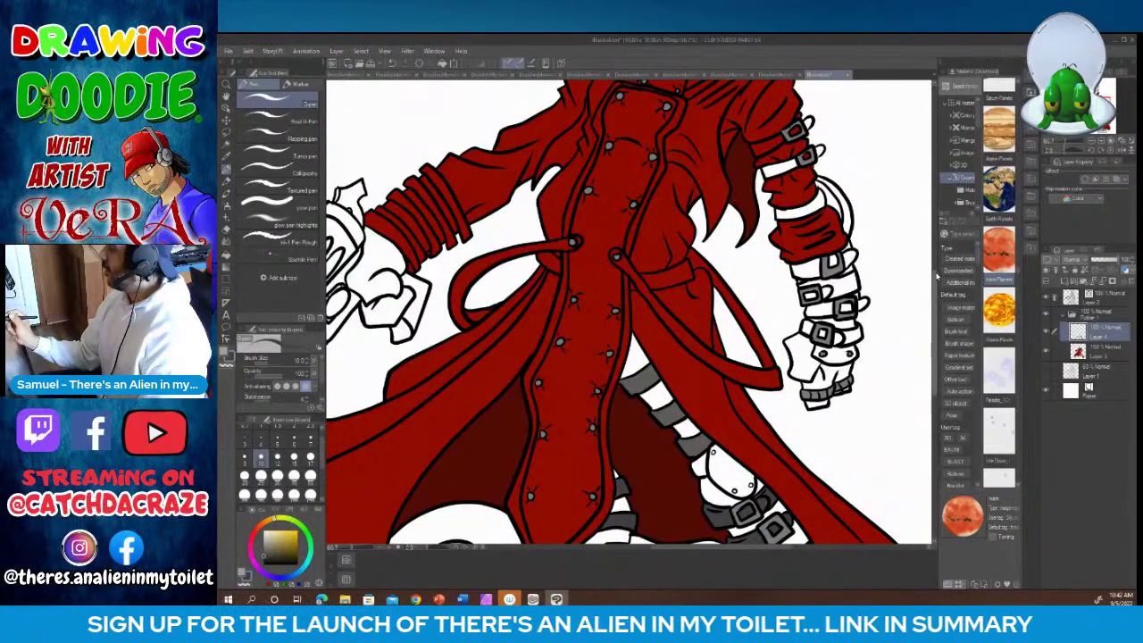
scroll(936, 279, "up", 1)
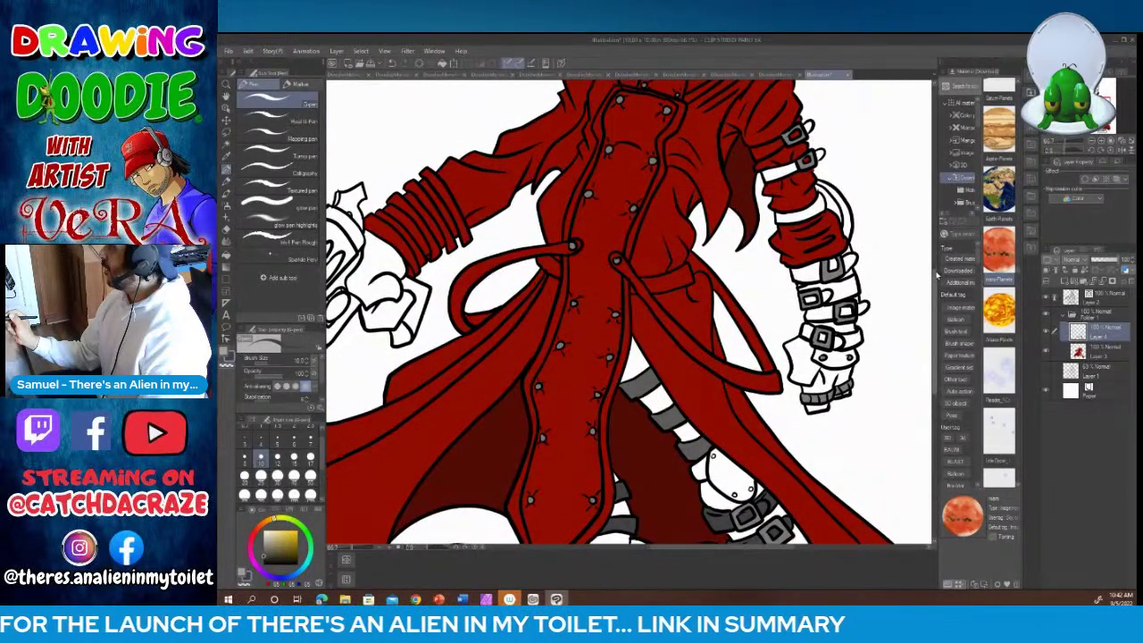
scroll(936, 278, "up", 2)
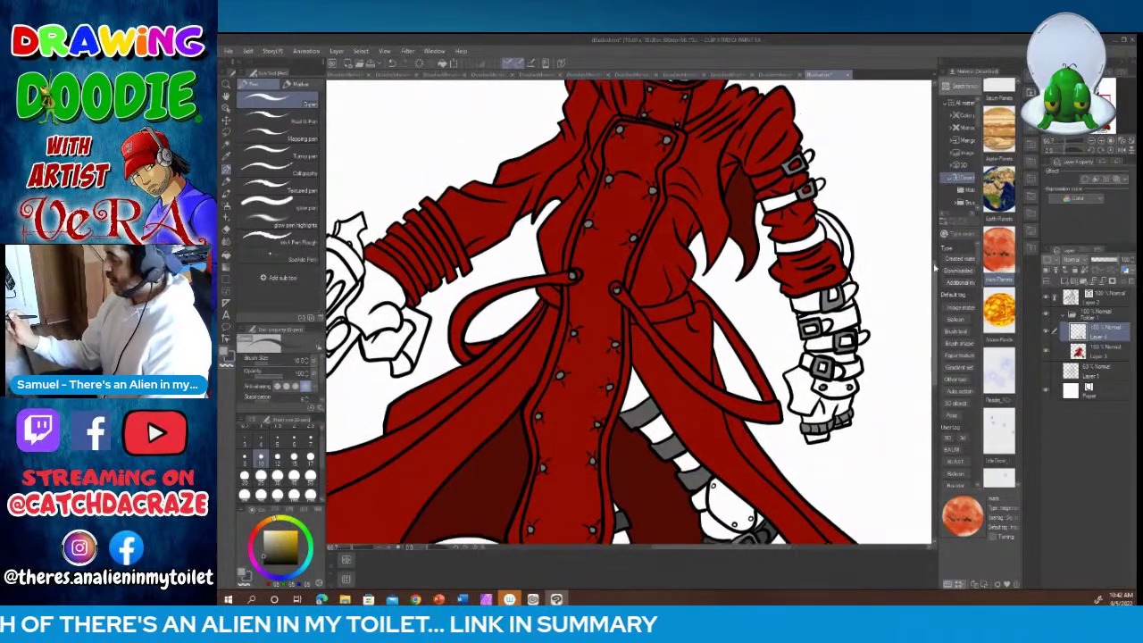
left_click(1101, 350)
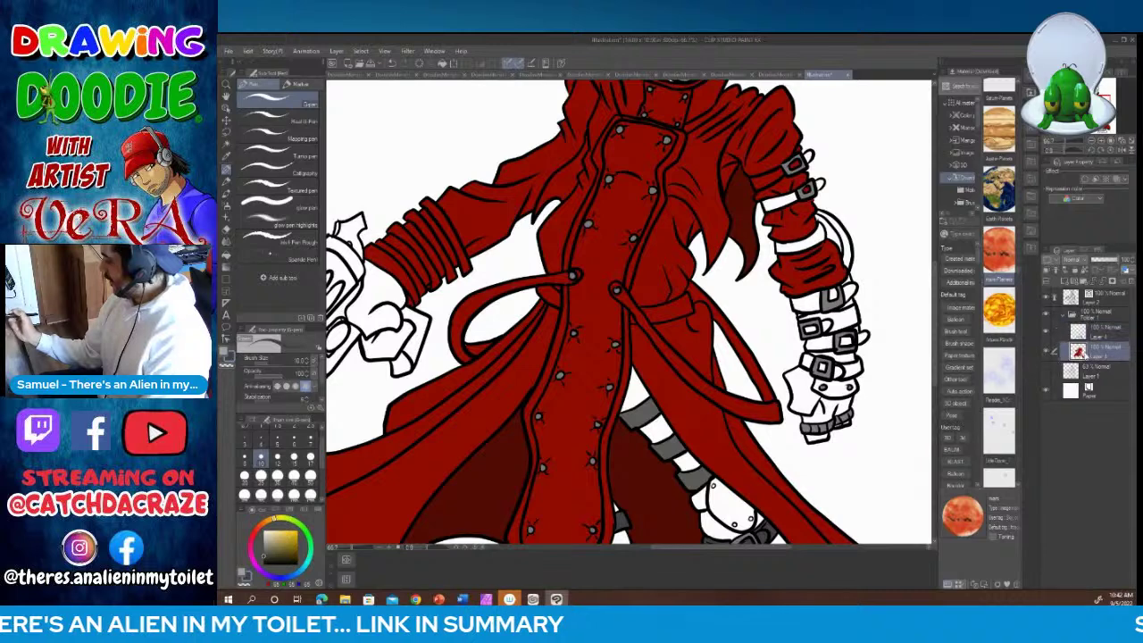
left_click(226, 157)
left_click(786, 187)
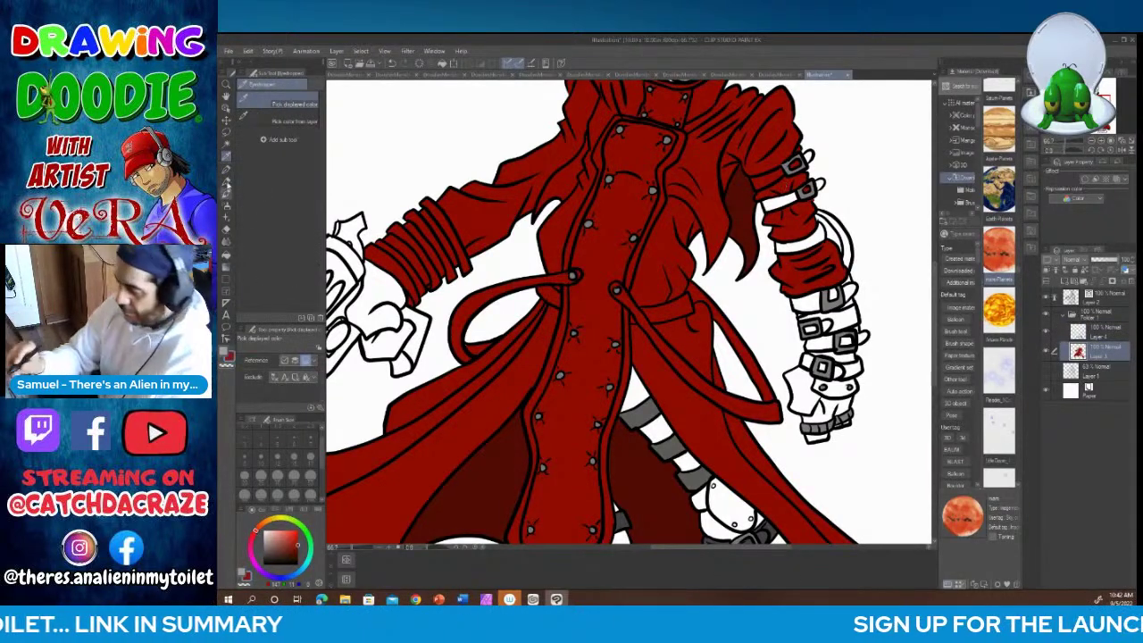
left_click(227, 256)
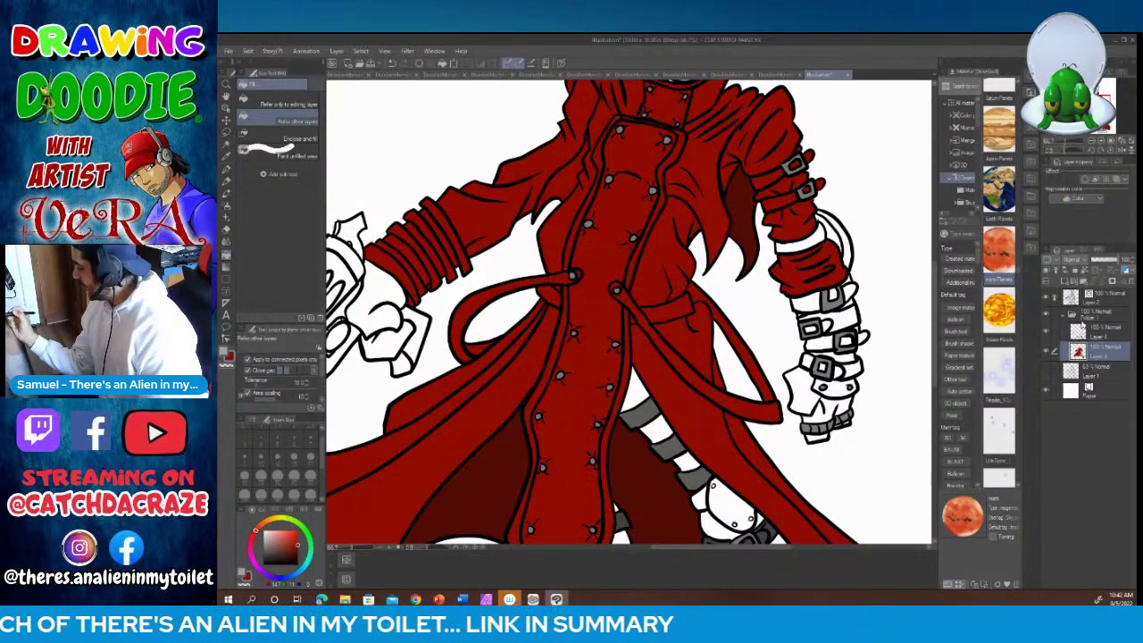
Step: Create a new layer above the coat's colour layer and fill the gun hand's glove with near-black
left_click(1068, 271)
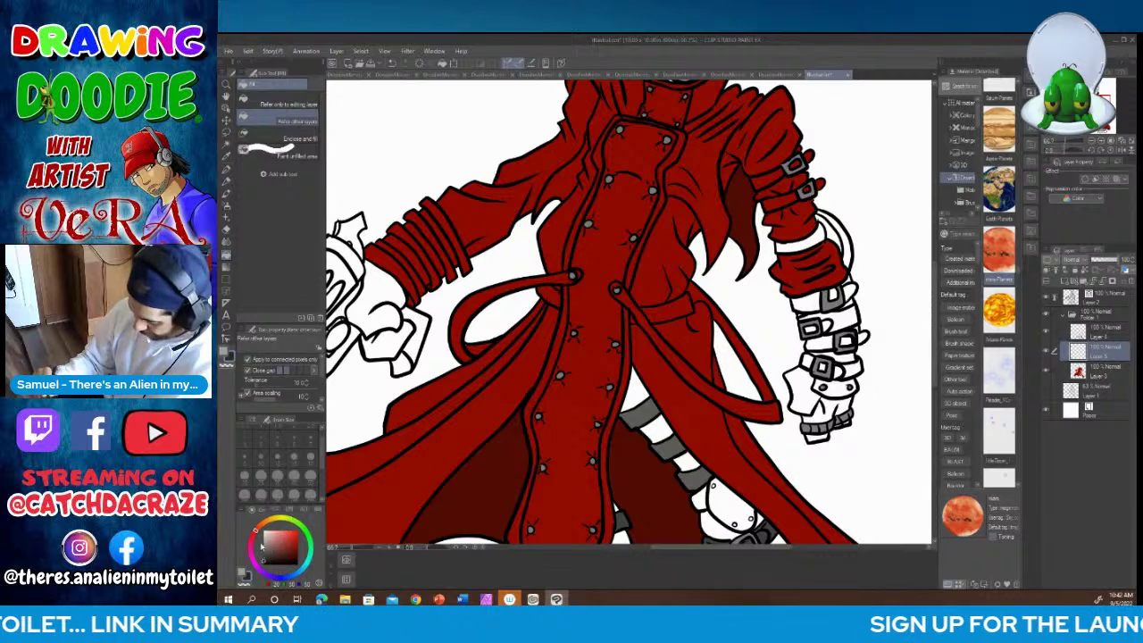
left_click(380, 299)
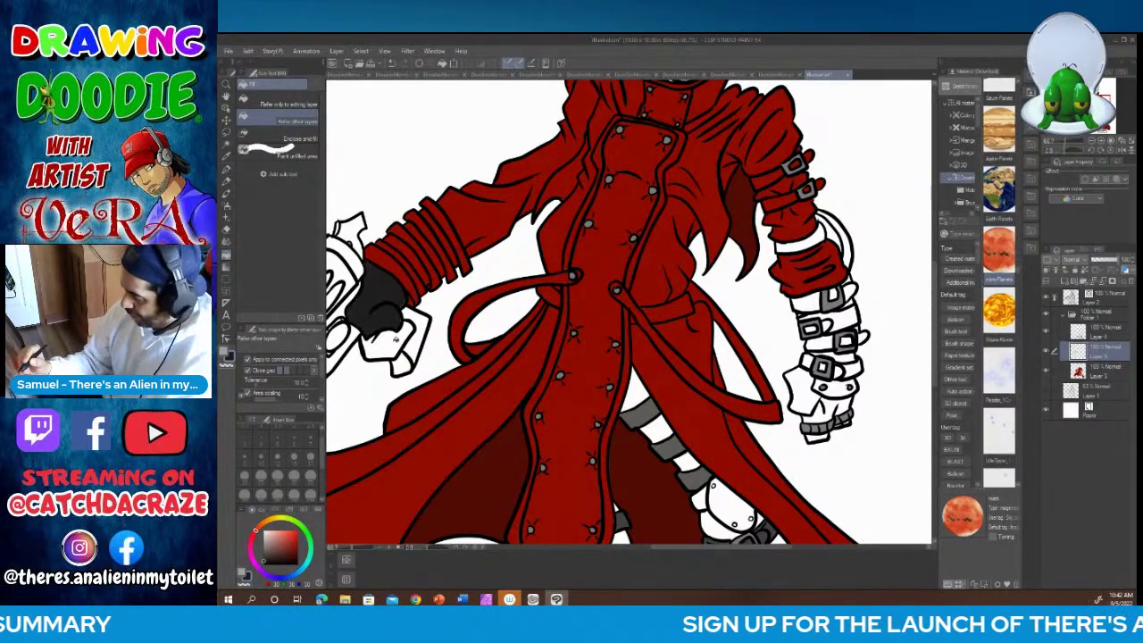
left_click(386, 339)
left_click(343, 334)
left_click(338, 336)
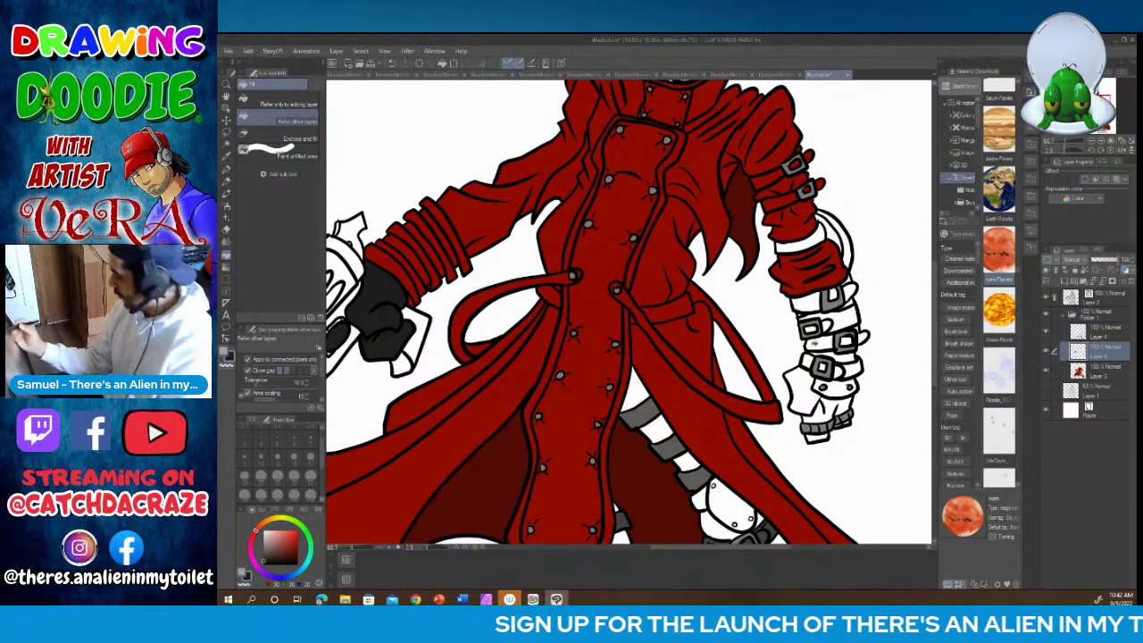
Step: Fill the other hand's glove and fingertips, plus the band and round guard on that forearm, with near-black
left_click(810, 386)
left_click(830, 409)
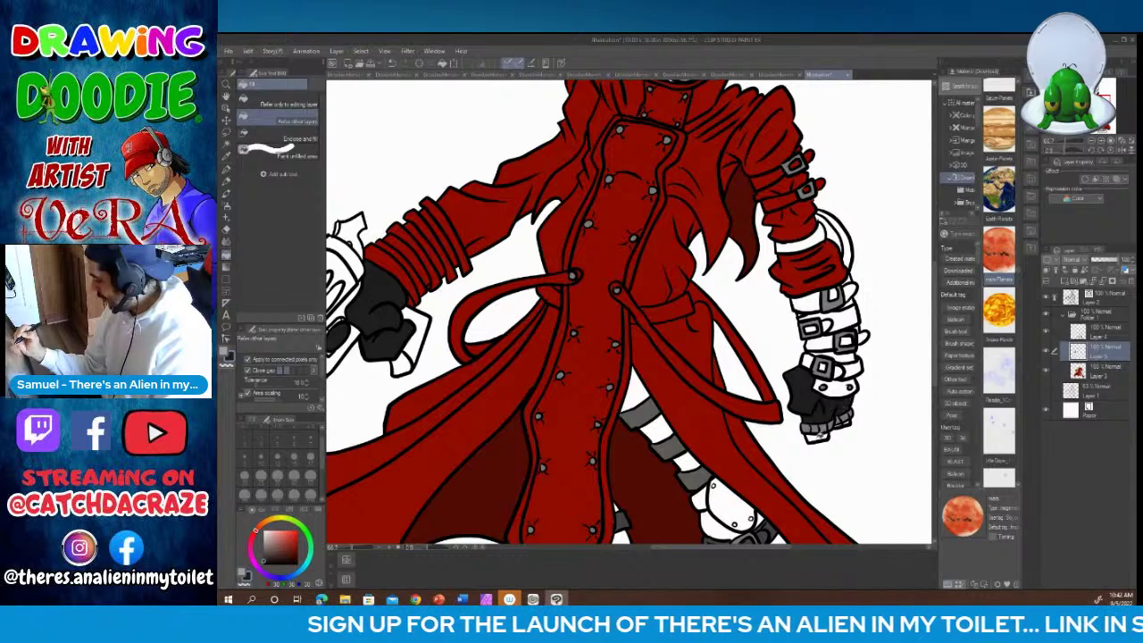
left_click(817, 436)
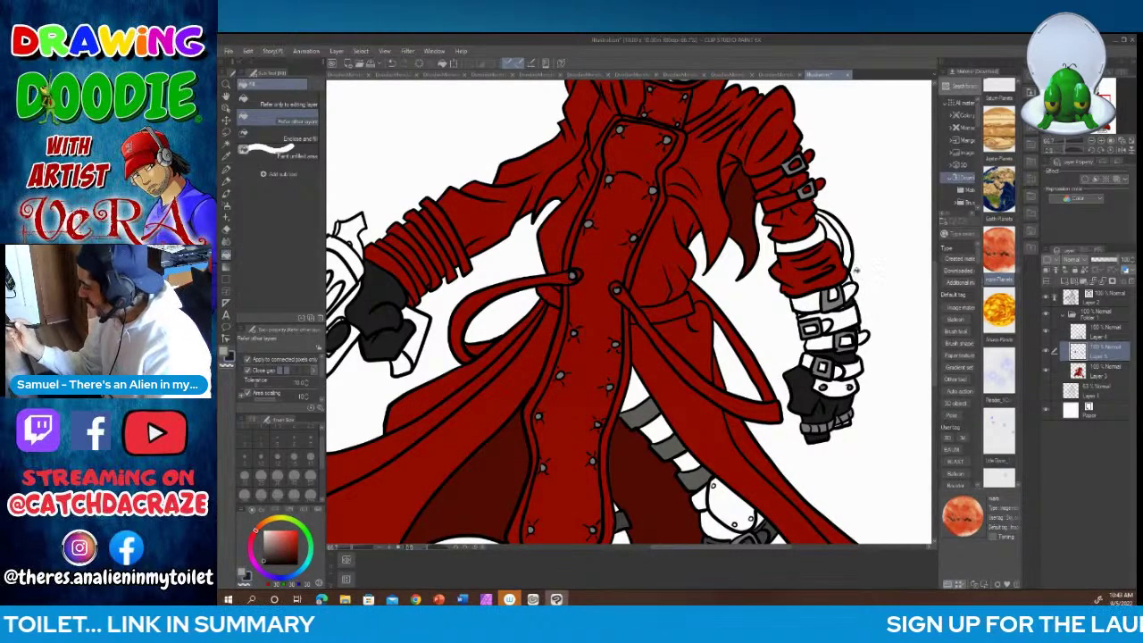
left_click(819, 237)
left_click(834, 233)
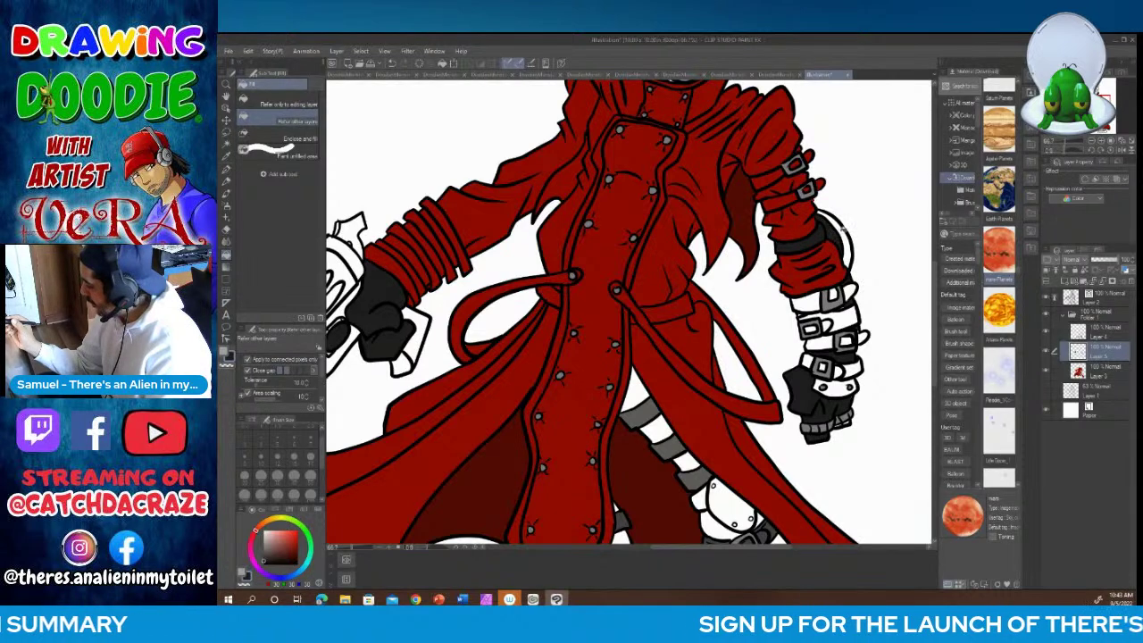
left_click(843, 230)
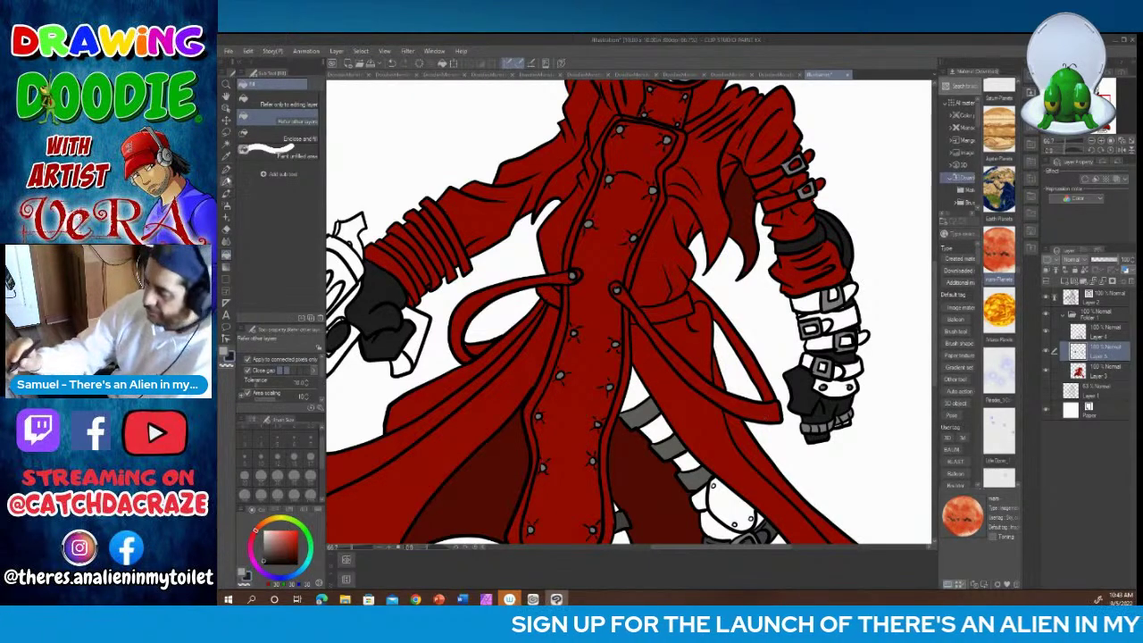
Step: Fill the boot shaft between the buckled straps below the knee plate with near-black on the black colour layer
left_click(227, 170)
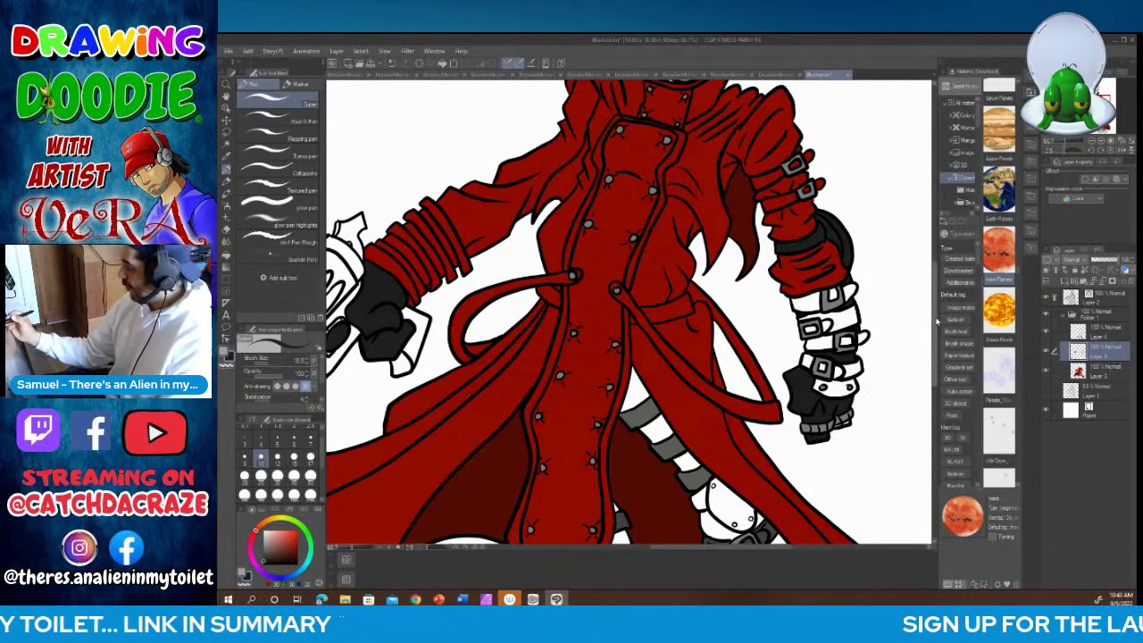
left_click_drag(935, 315, 936, 359)
scroll(937, 358, "down", 3)
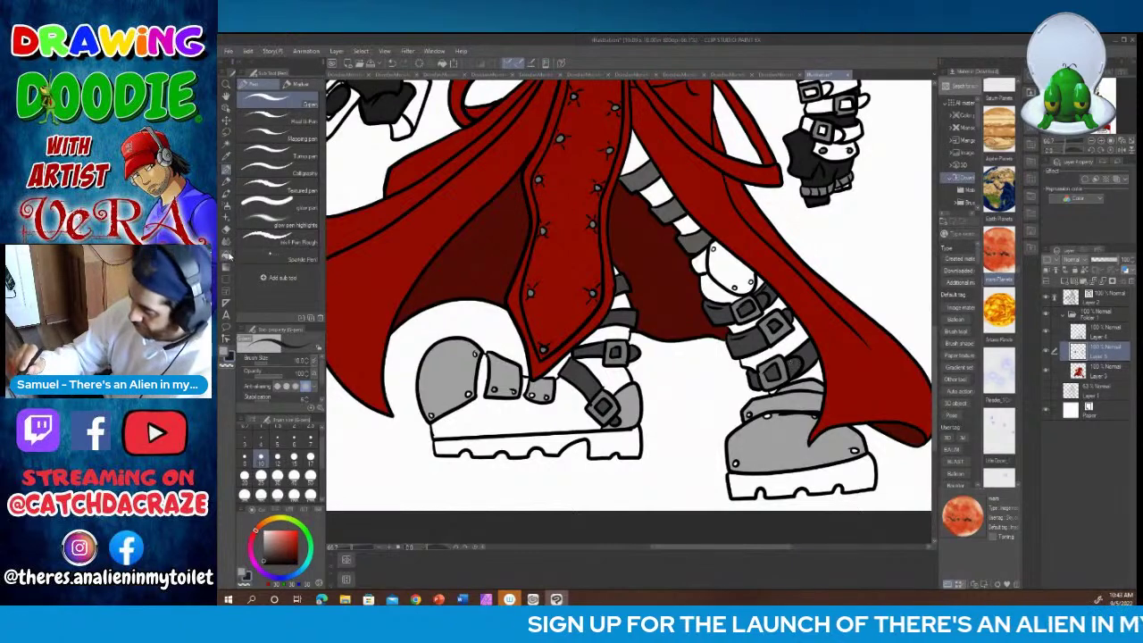
left_click(226, 255)
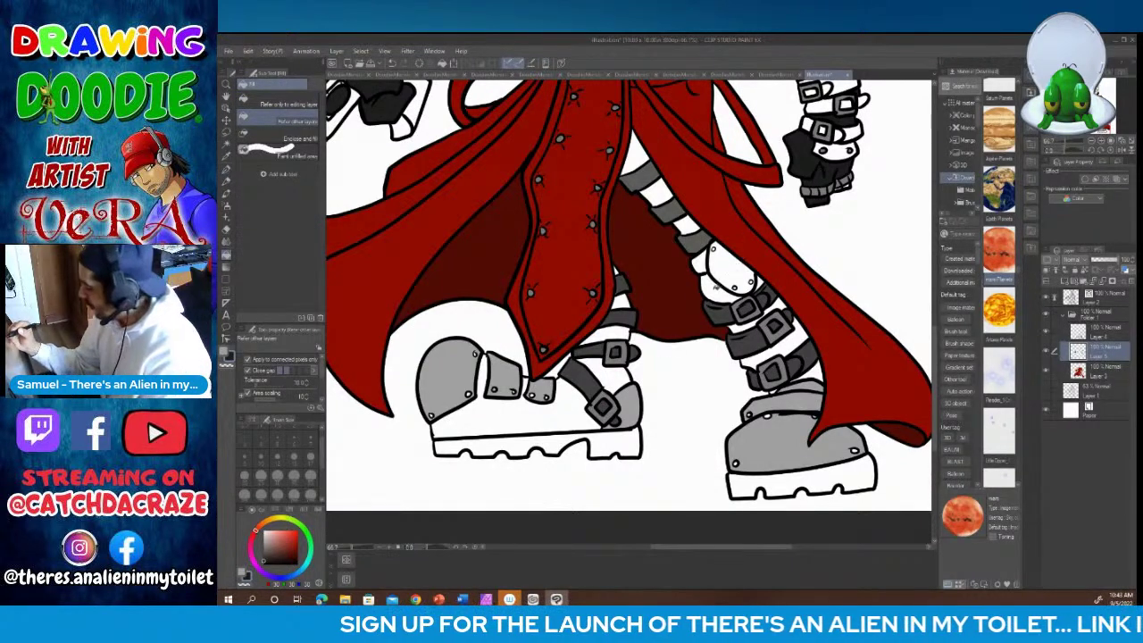
left_click(720, 287)
left_click(748, 325)
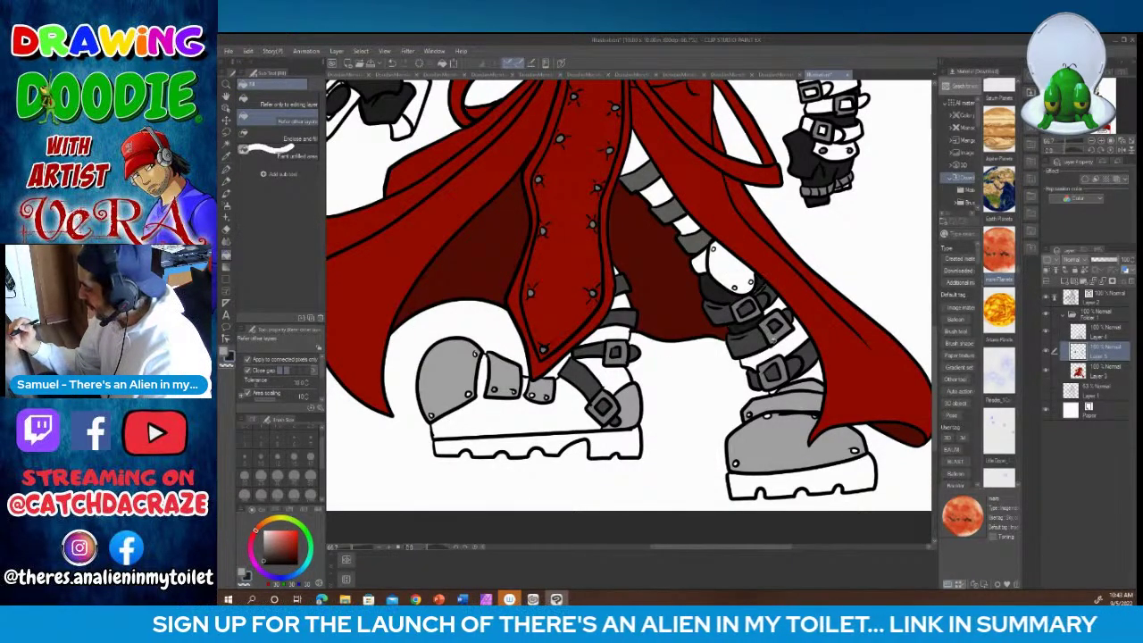
left_click(786, 342)
left_click(779, 305)
left_click(808, 371)
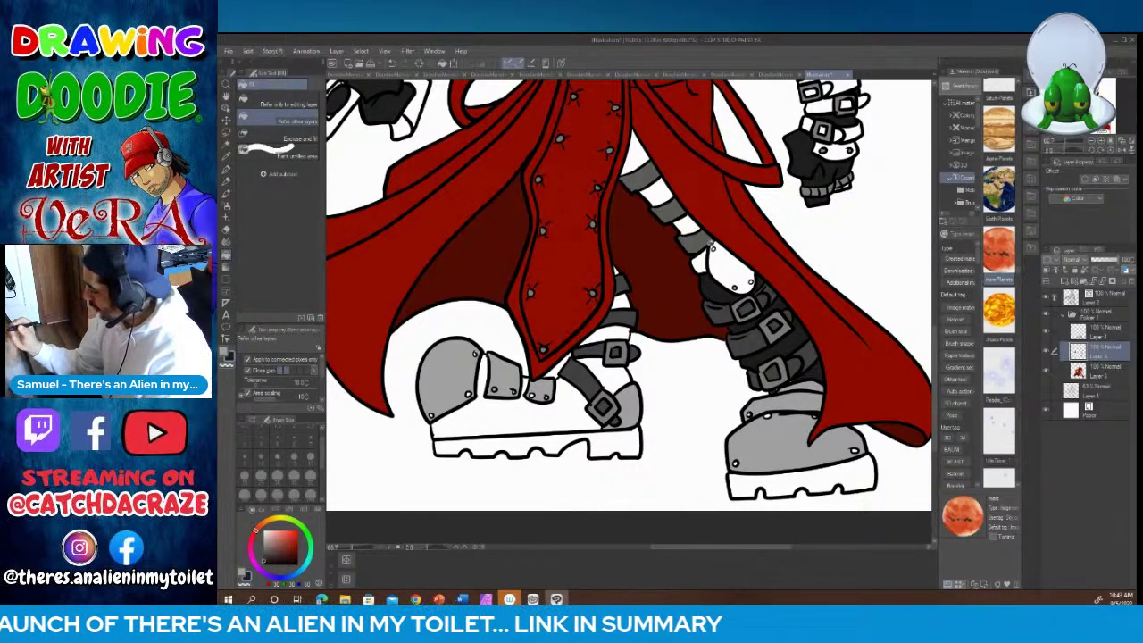
Step: Fill the trouser areas between the thigh straps above the knee plate with near-black
left_click(686, 222)
left_click(661, 193)
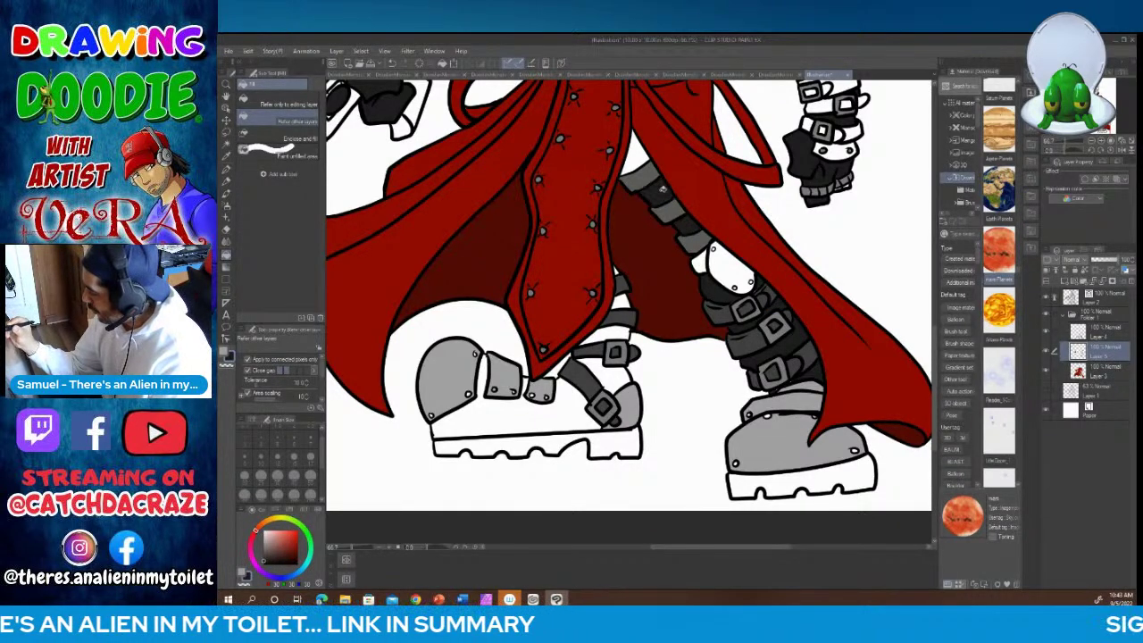
left_click(641, 159)
Step: Fill the other leg's gaps between straps, its boot upper and the soles of both boots with near-black
left_click(620, 302)
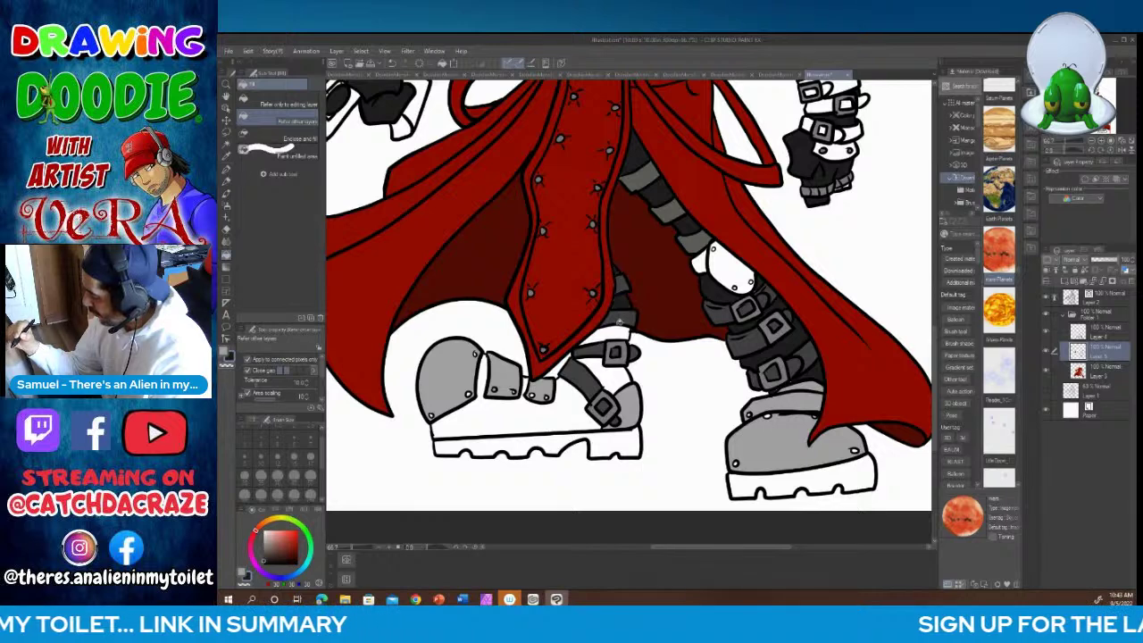
left_click(616, 331)
left_click(616, 375)
left_click(577, 407)
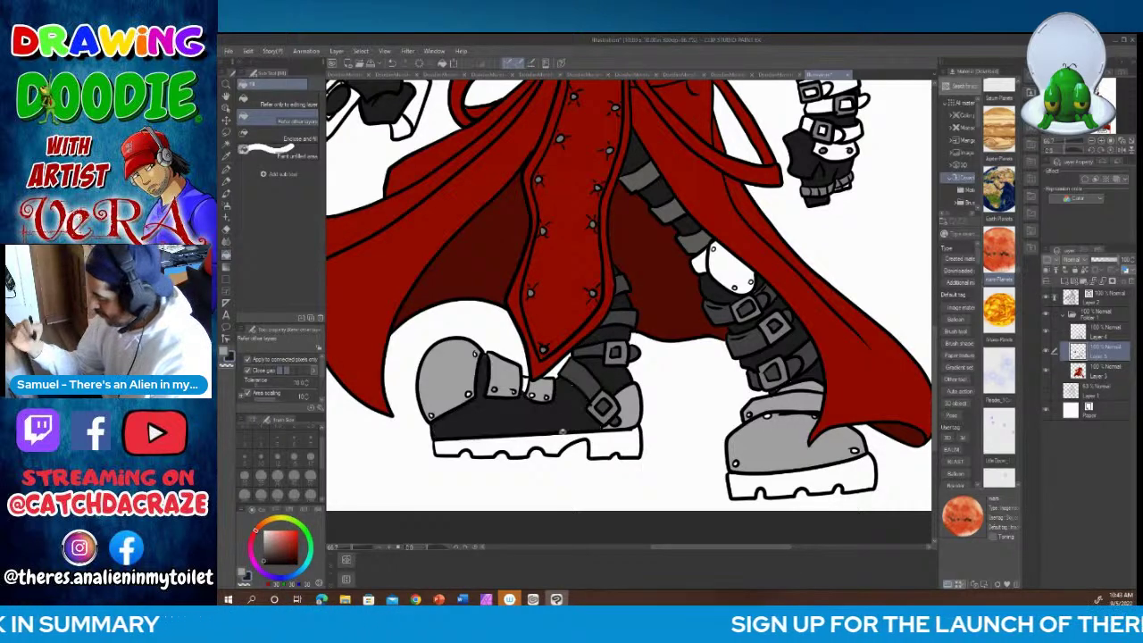
left_click(527, 382)
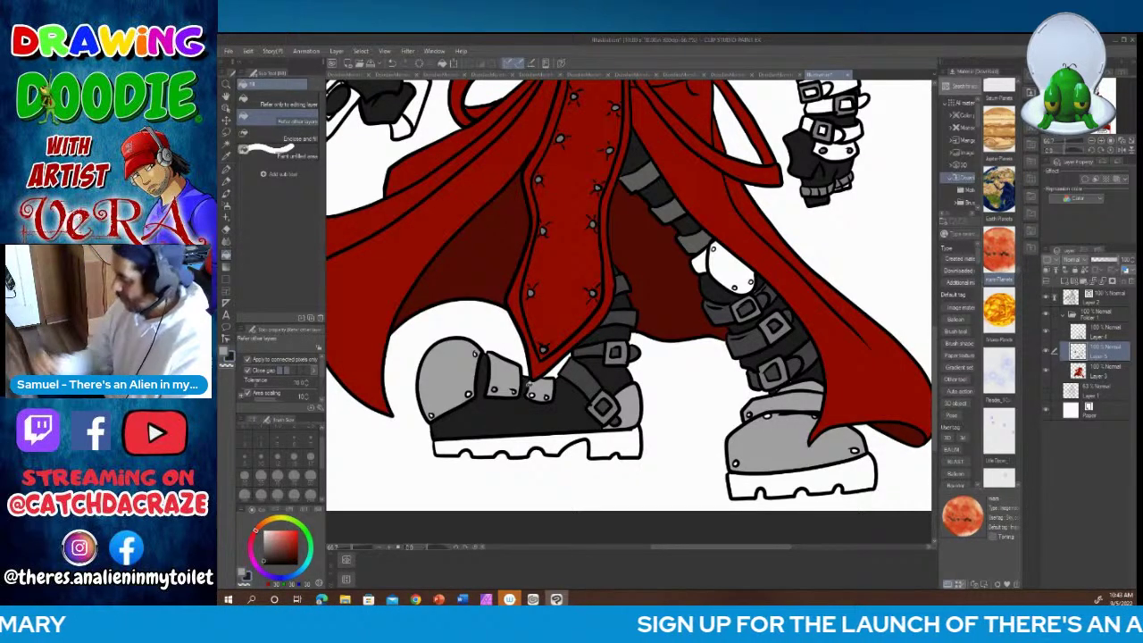
left_click(556, 443)
left_click(769, 486)
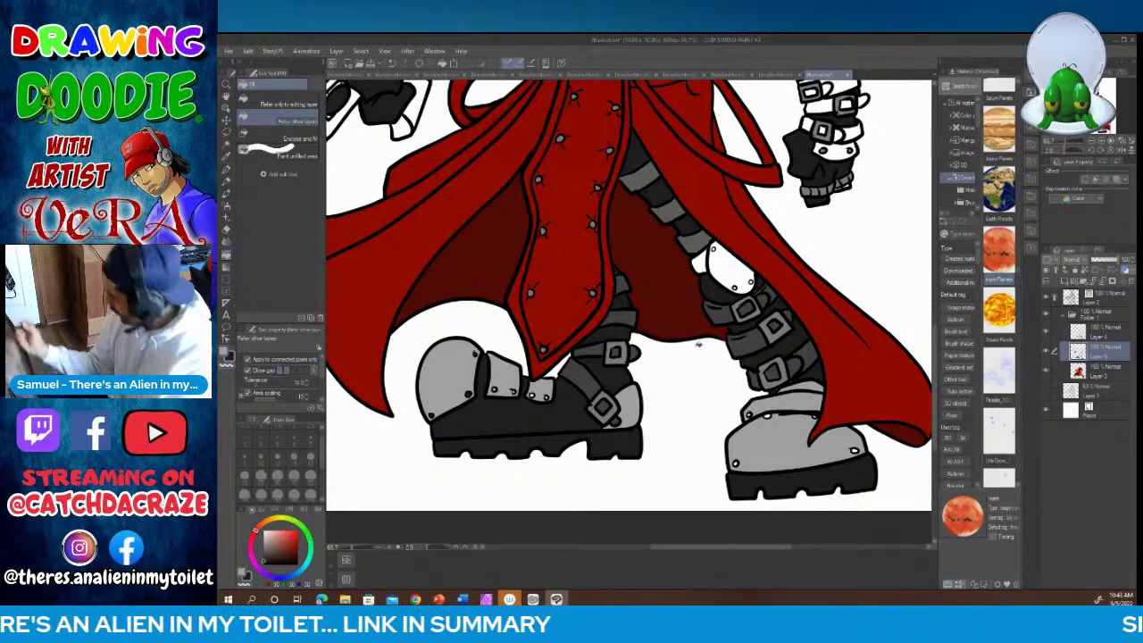
Step: Move the black colour layer above Layer 4 and fill the forearm's buckled straps with dark grey
left_click_drag(1082, 355, 1081, 328)
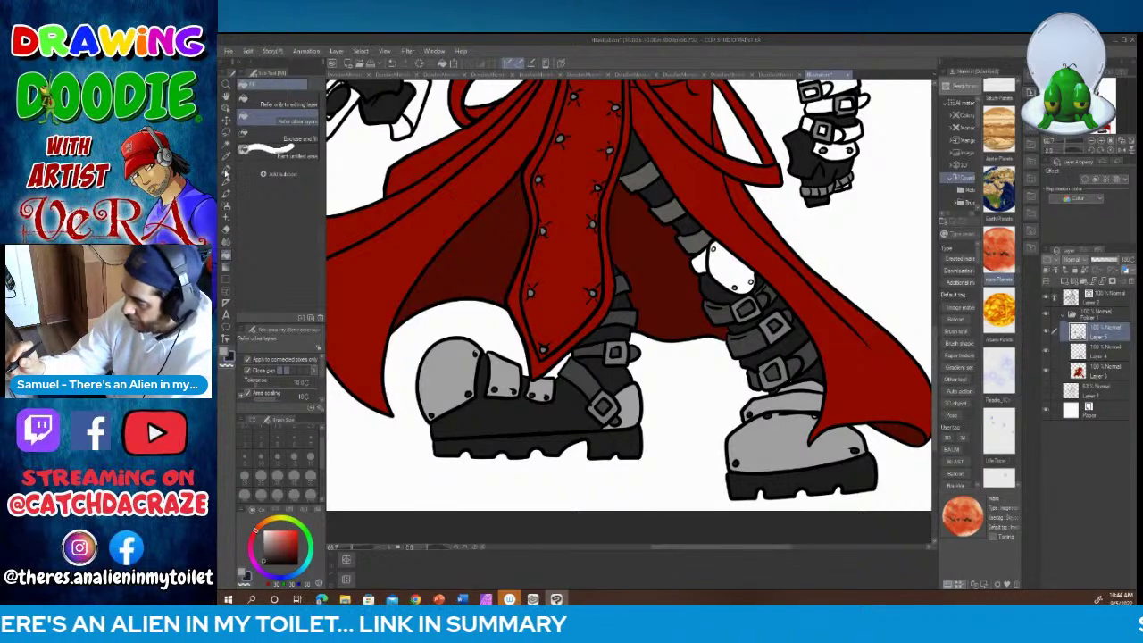
left_click(226, 169)
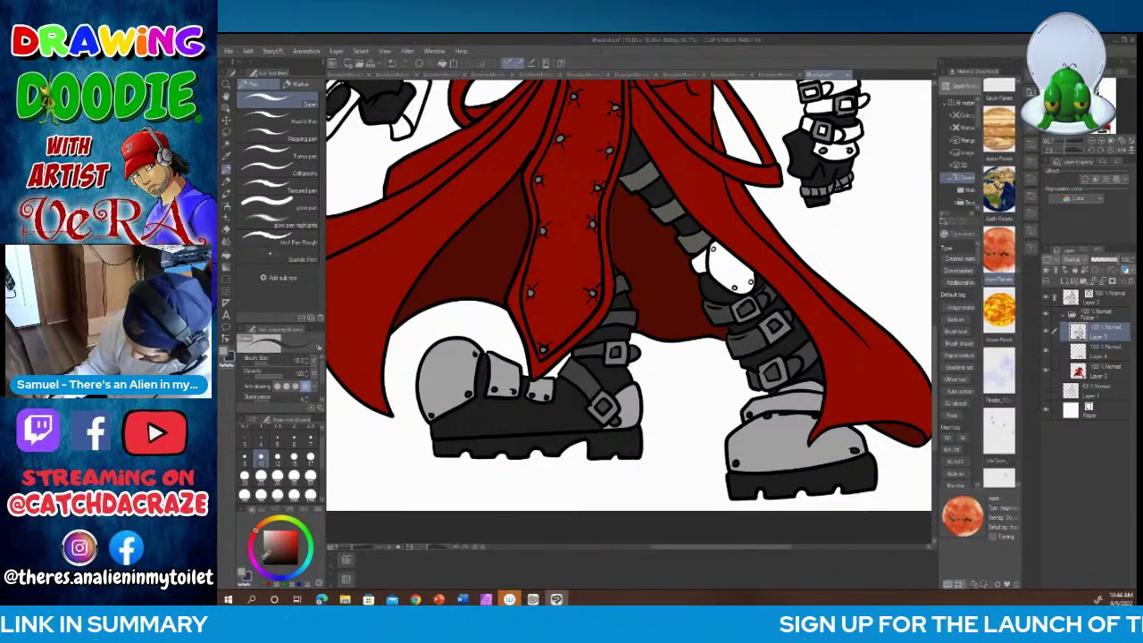
left_click(226, 256)
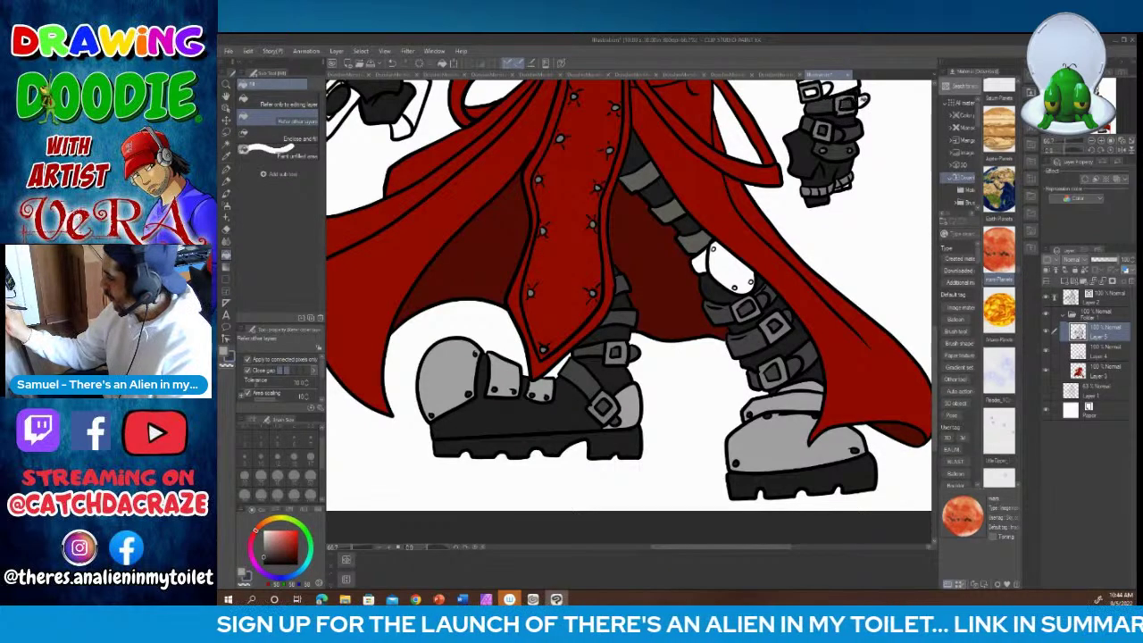
left_click_drag(935, 339, 943, 287)
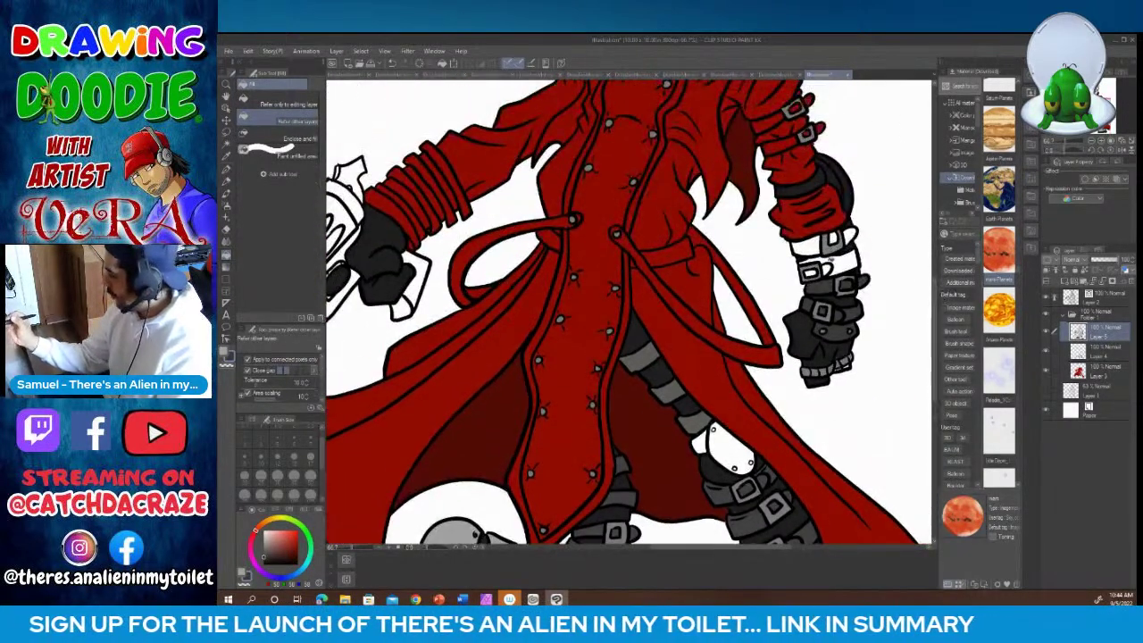
left_click(815, 252)
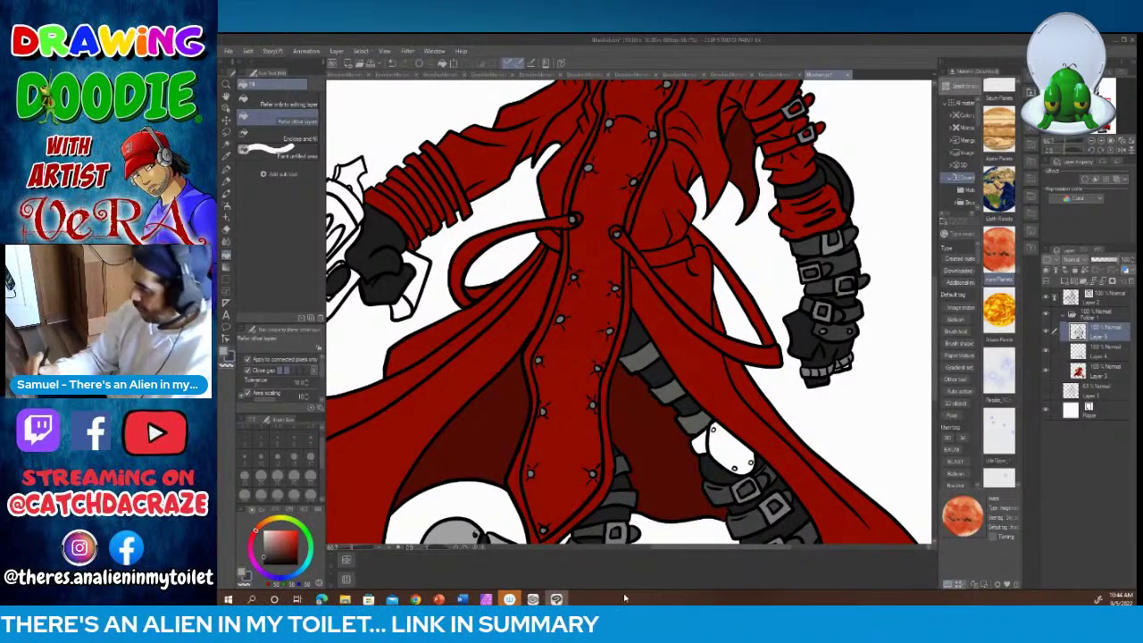
Step: Fill the knee plate and the small leg area beside it with dark grey
key("p")
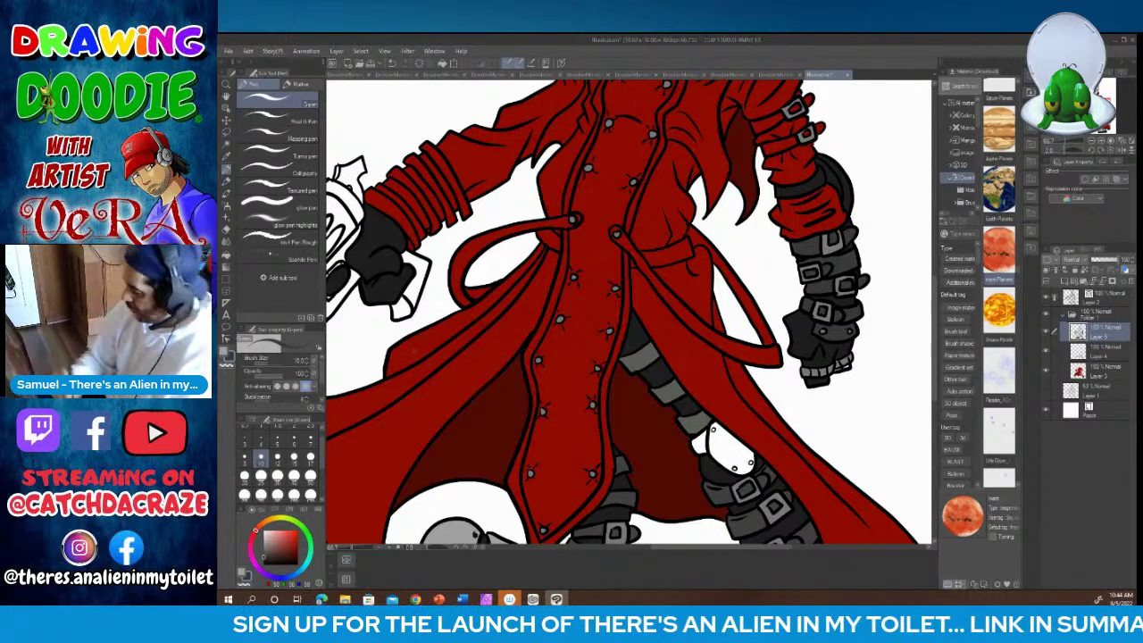
key("i")
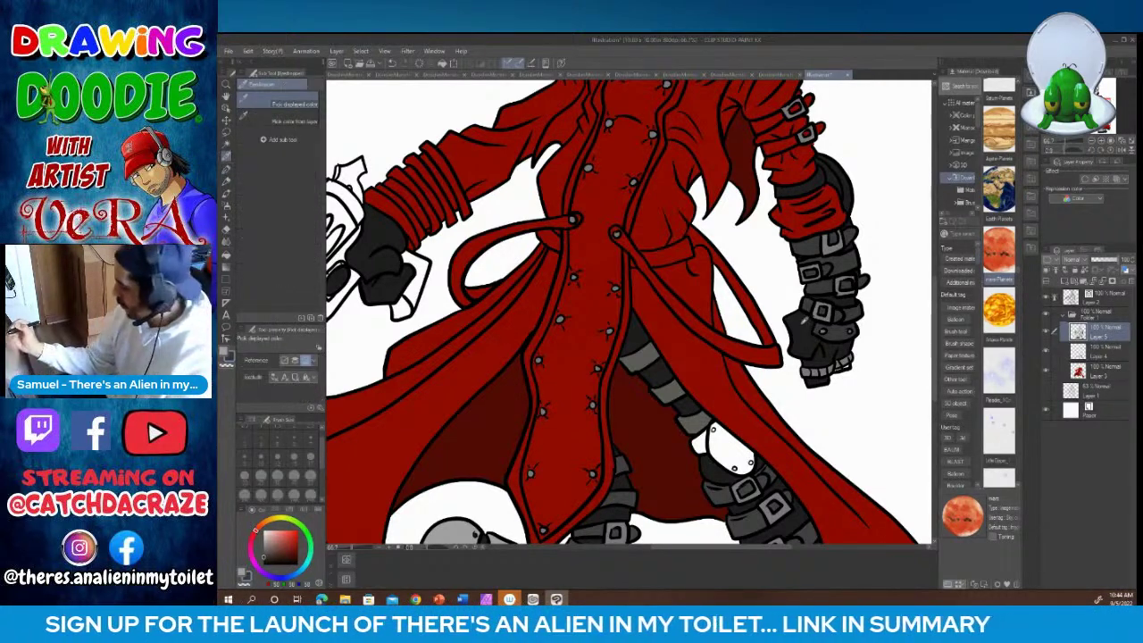
key("p")
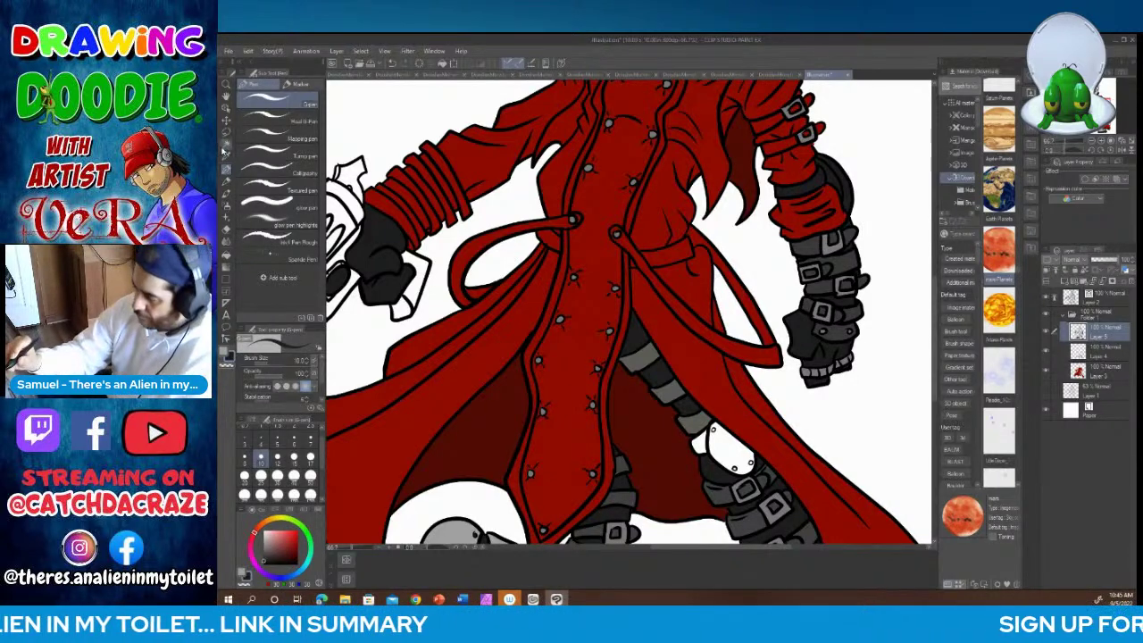
key("i")
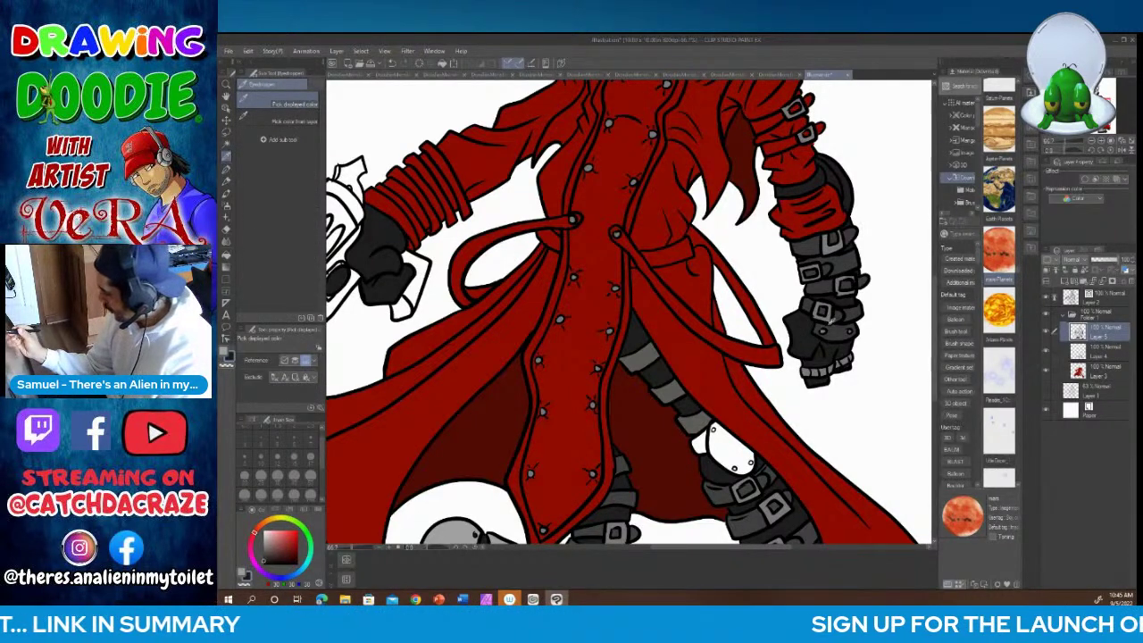
key("g")
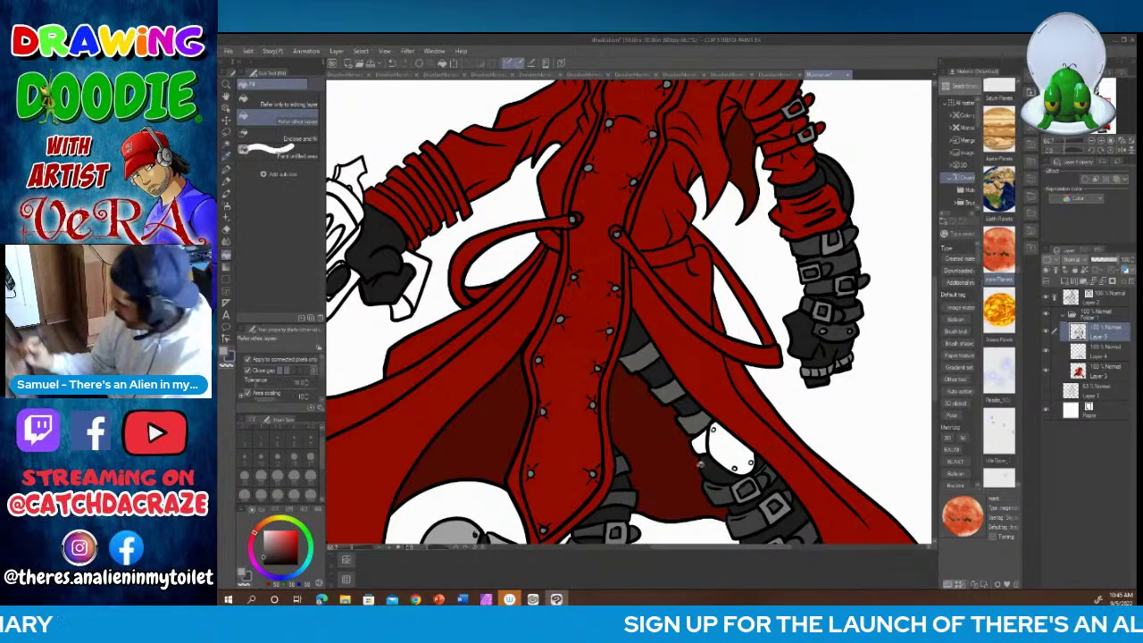
left_click(730, 449)
left_click(702, 439)
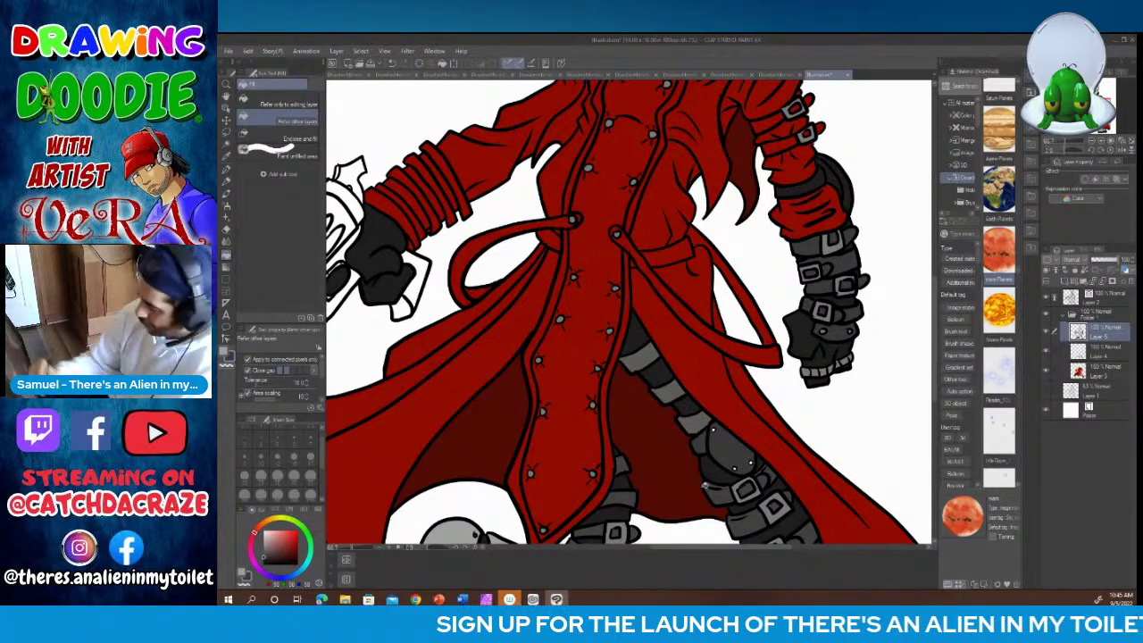
Step: Choose a medium grey and fill the revolver's barrel, muzzle face, barrel collar and under-barrel rod
key("p")
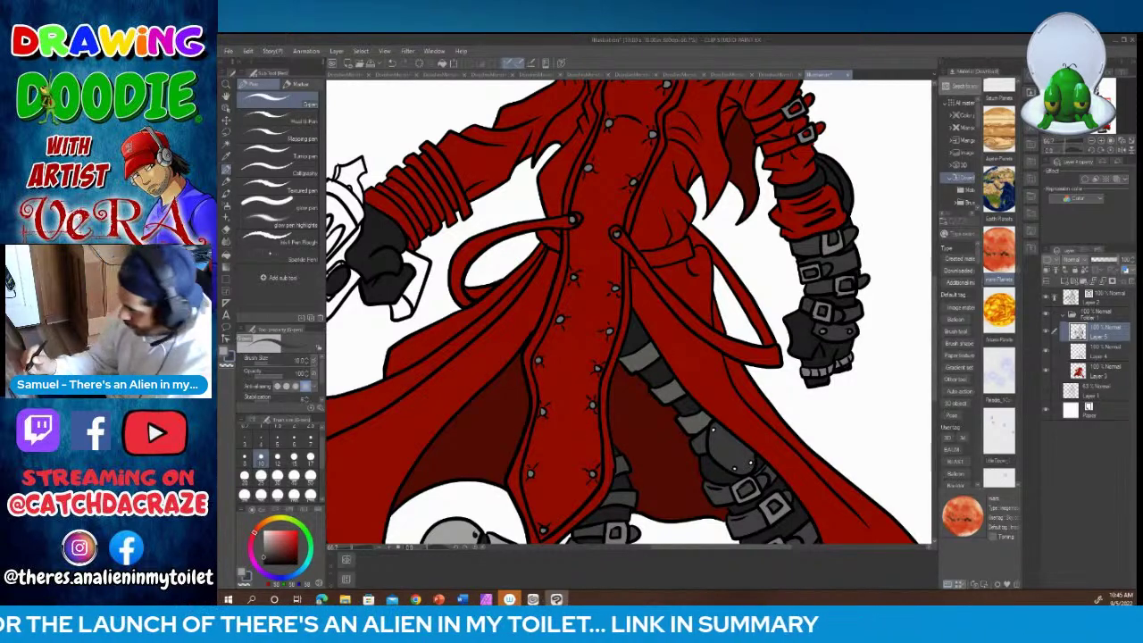
left_click(226, 157)
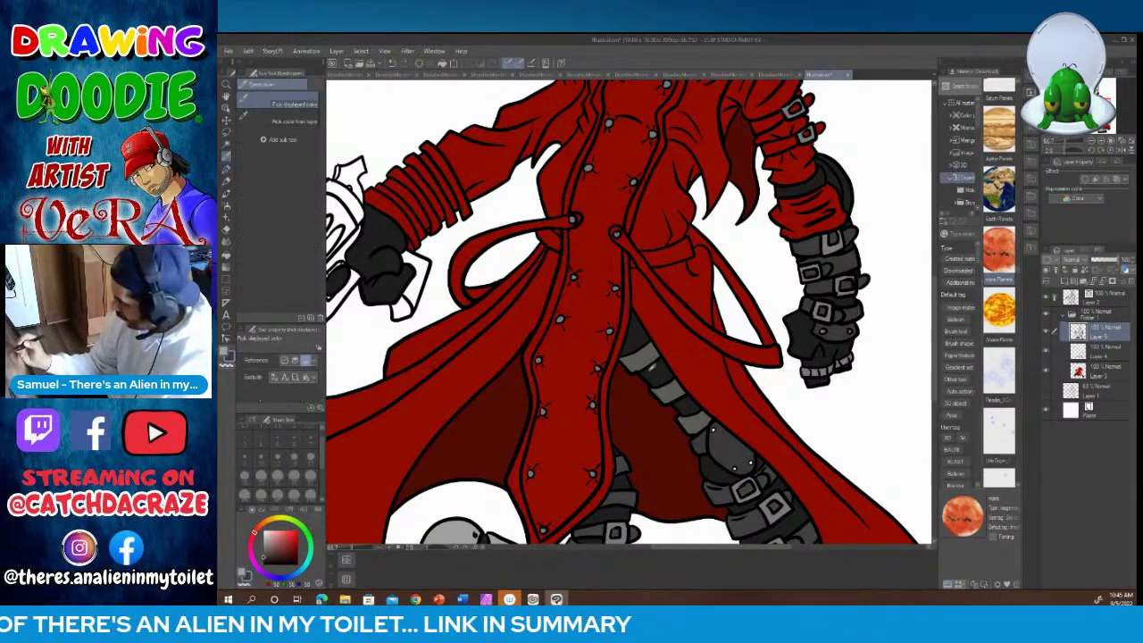
left_click(227, 169)
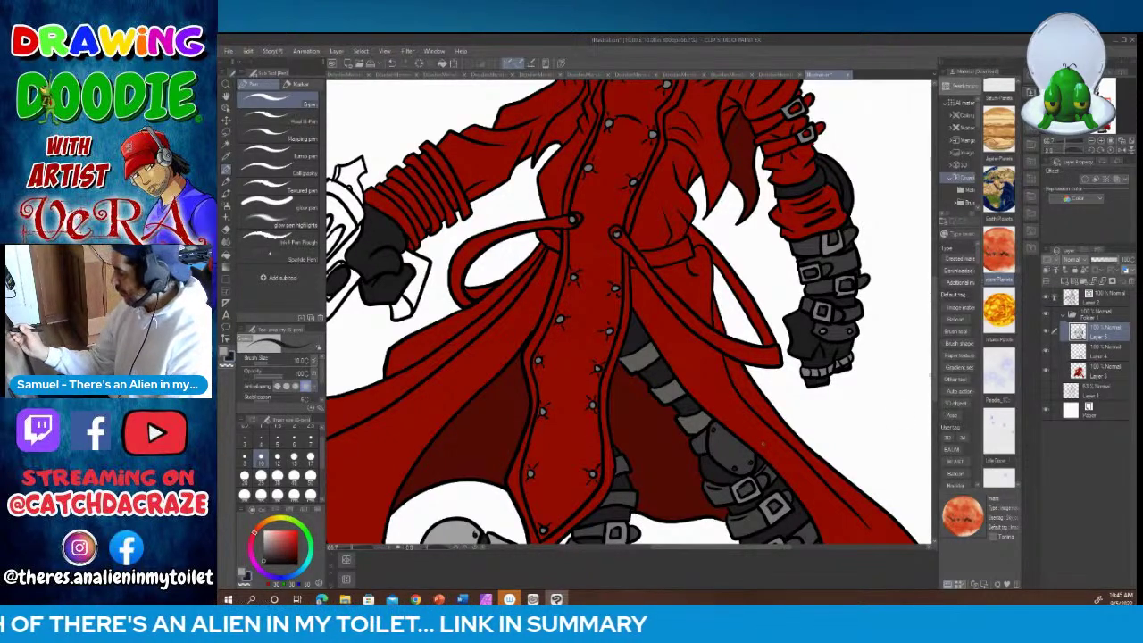
left_click_drag(931, 379, 936, 342)
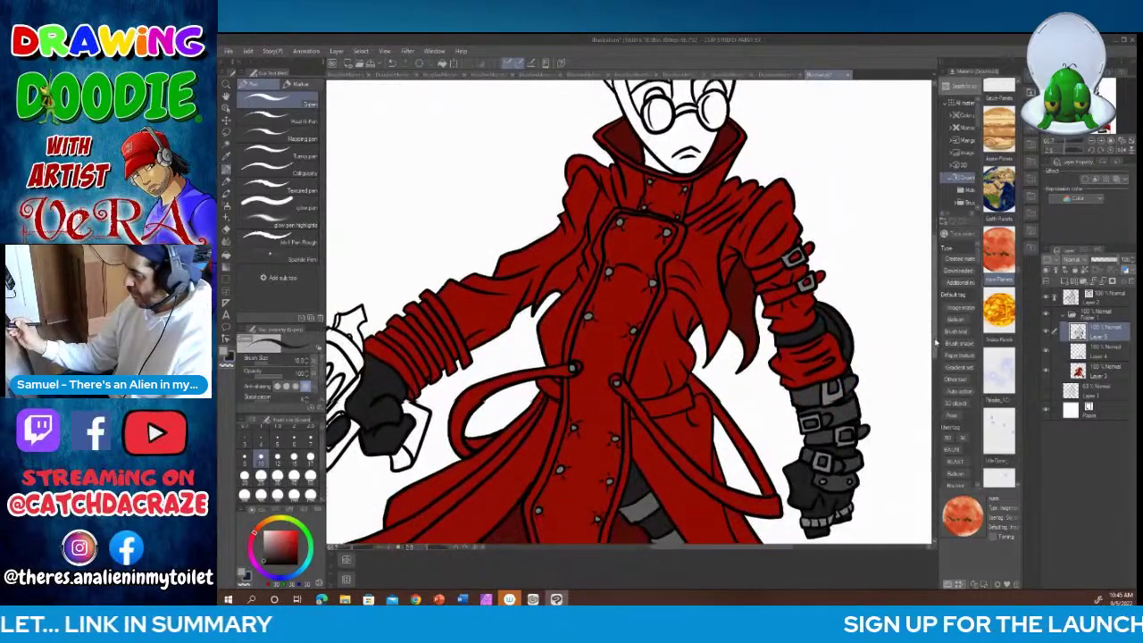
left_click_drag(767, 549, 720, 551)
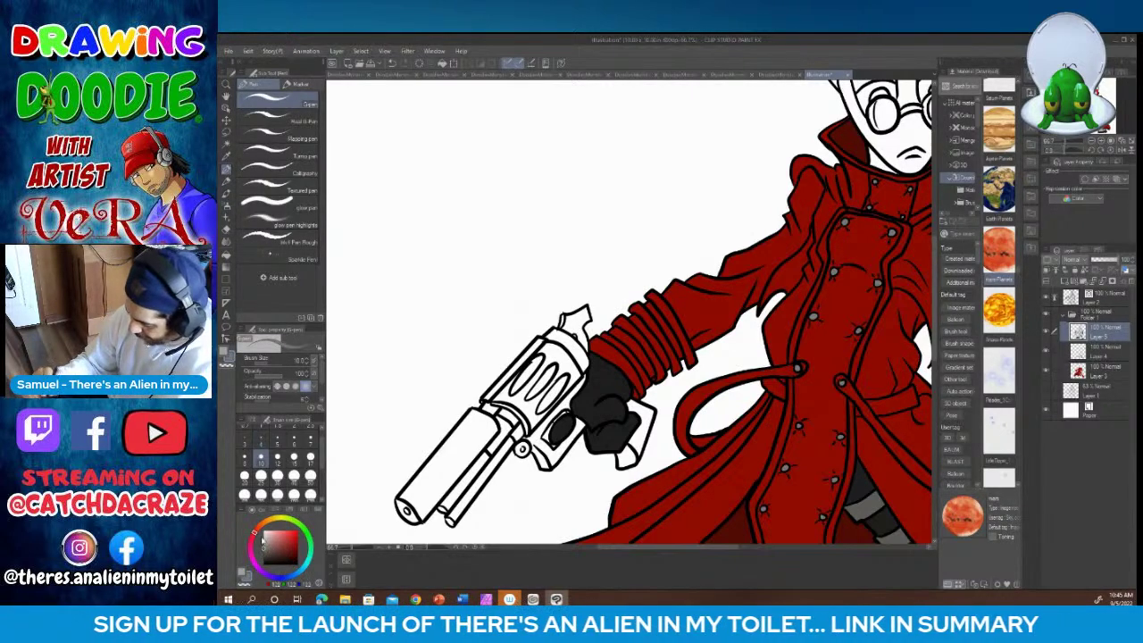
key("g")
left_click(455, 470)
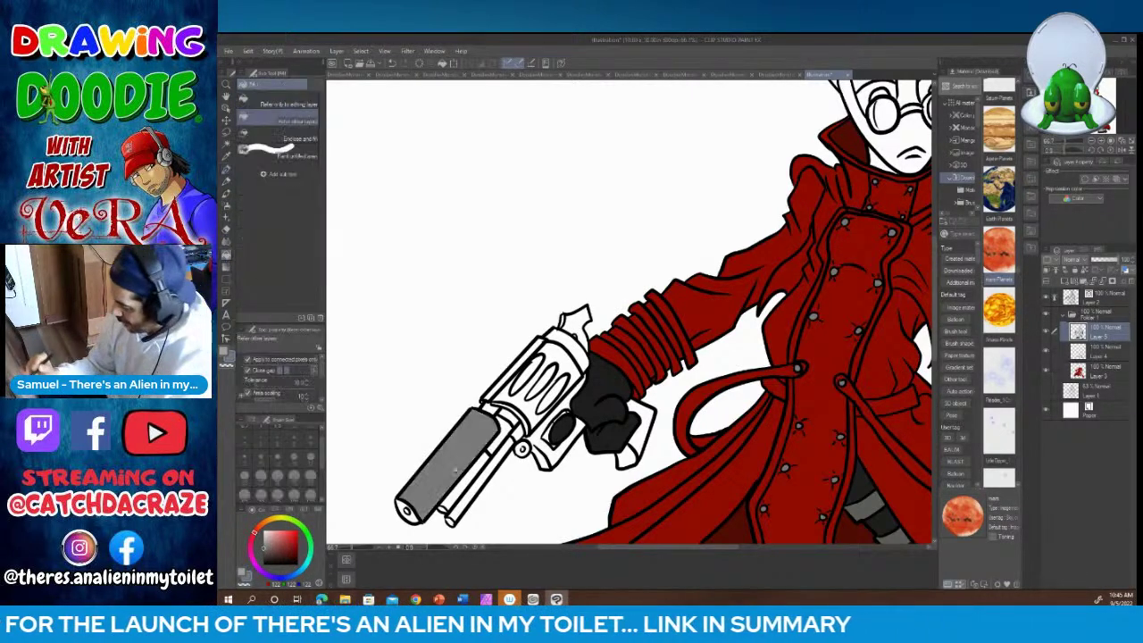
left_click(413, 515)
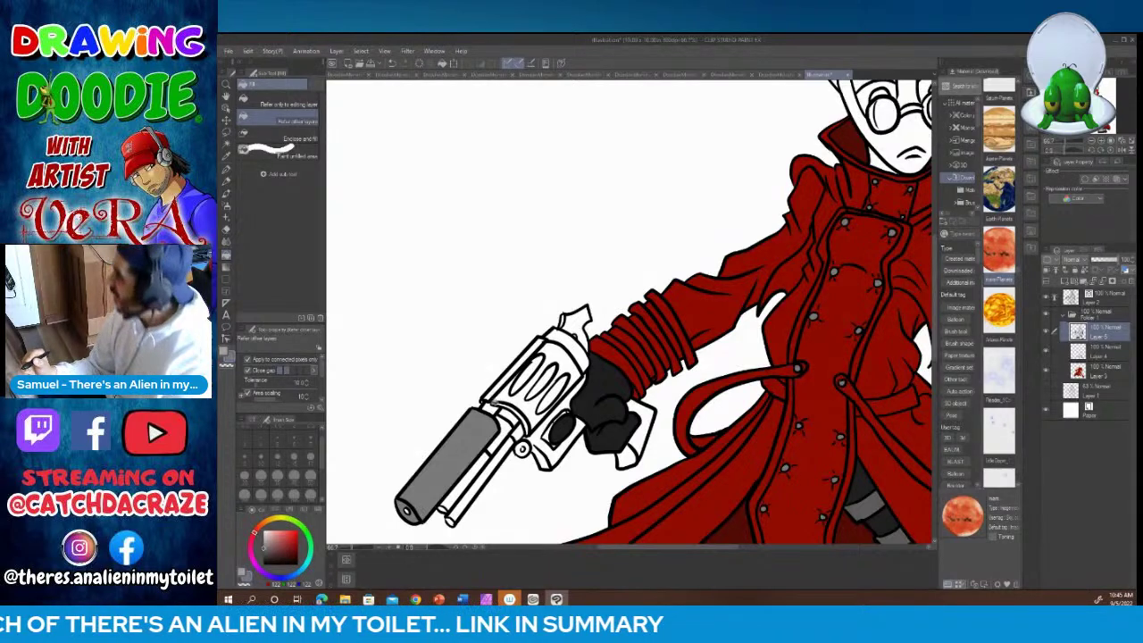
left_click(500, 421)
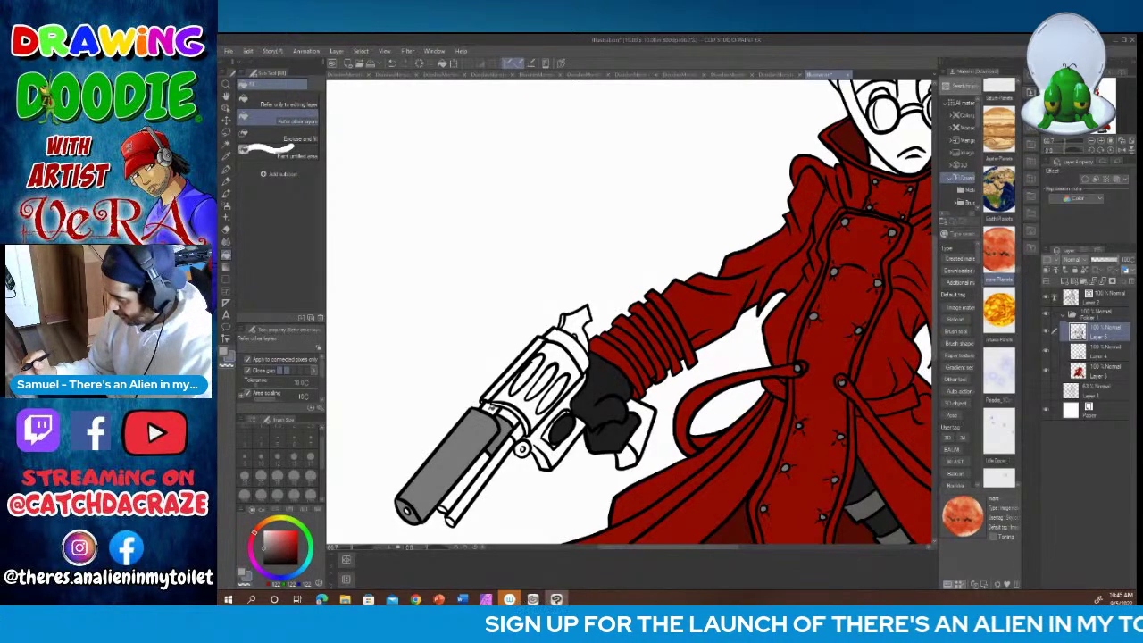
left_click(507, 444)
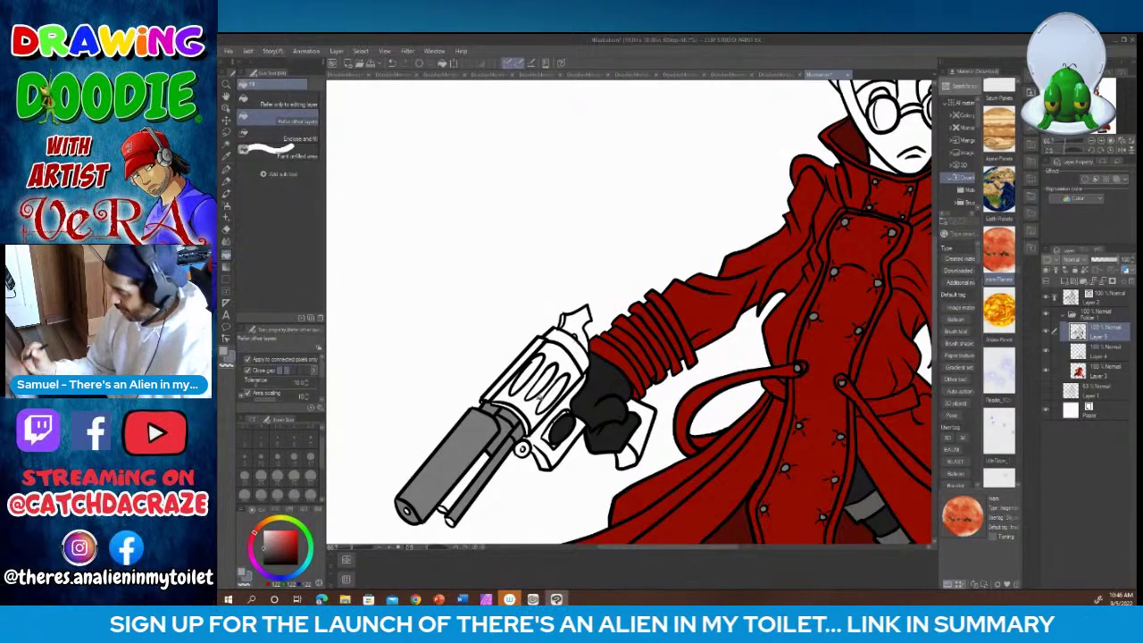
Step: Fill the revolver's cylinder with its flutes, the rear frame and the hammer with the same grey
left_click(530, 412)
left_click(541, 384)
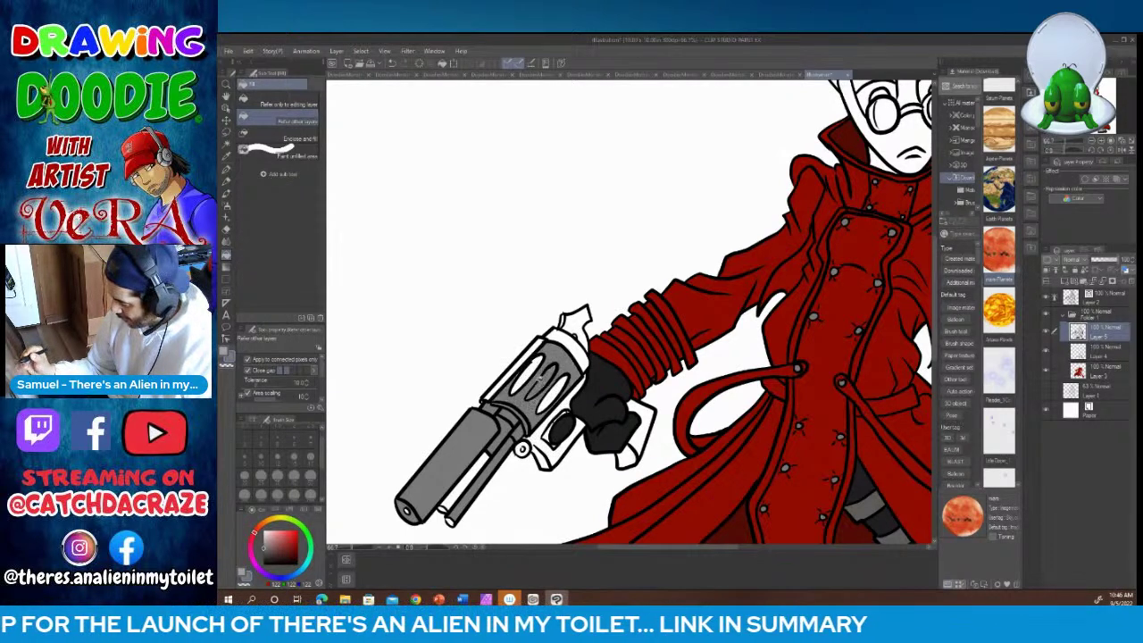
left_click(526, 372)
left_click(556, 393)
left_click(508, 375)
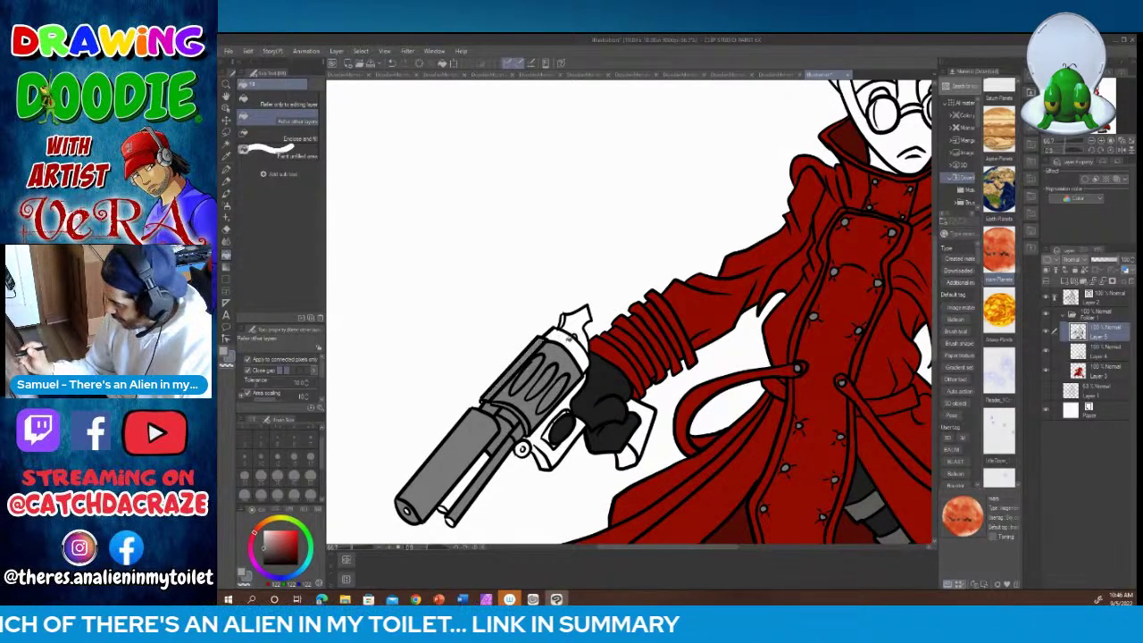
left_click(568, 341)
left_click(575, 320)
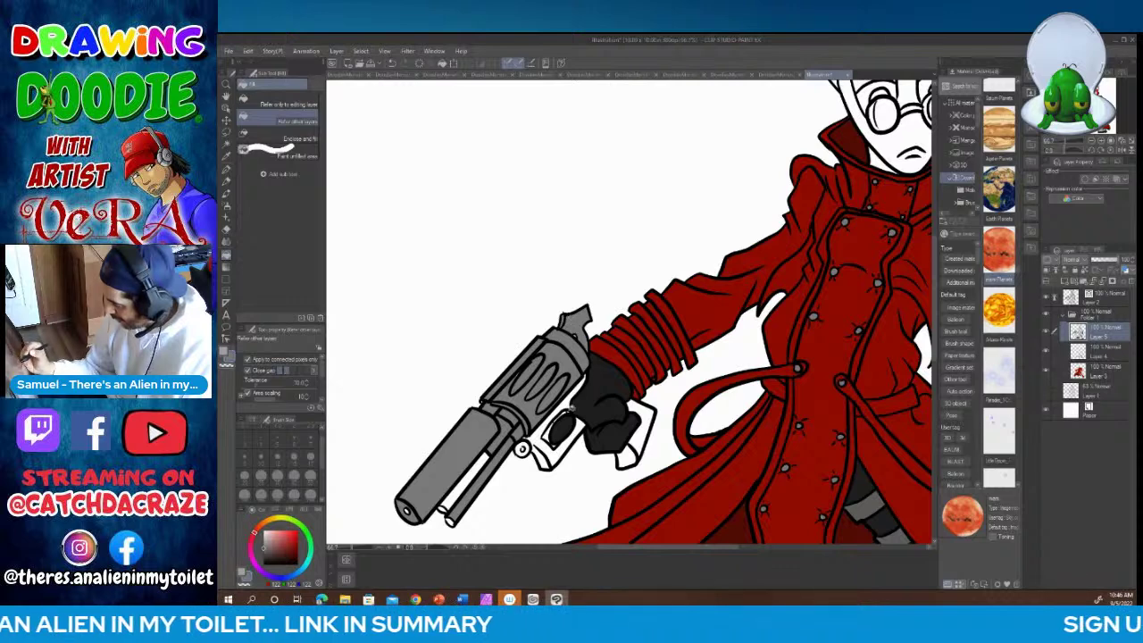
Step: Fill the revolver's frame around the trigger guard and the visible back of the grip with grey
left_click(571, 407)
left_click(543, 458)
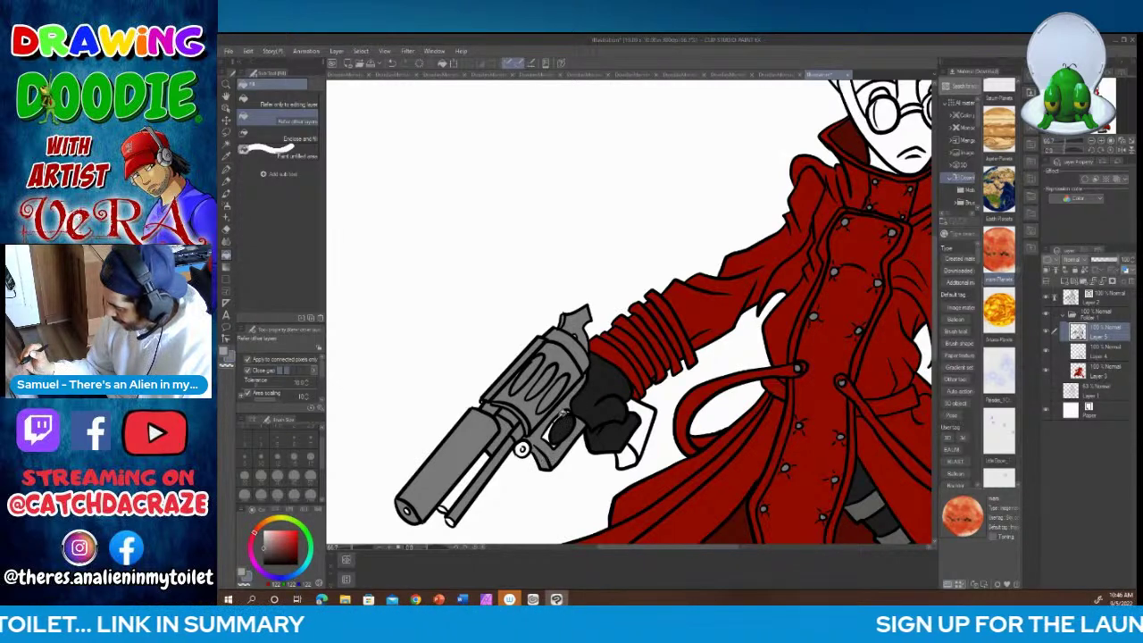
left_click(645, 422)
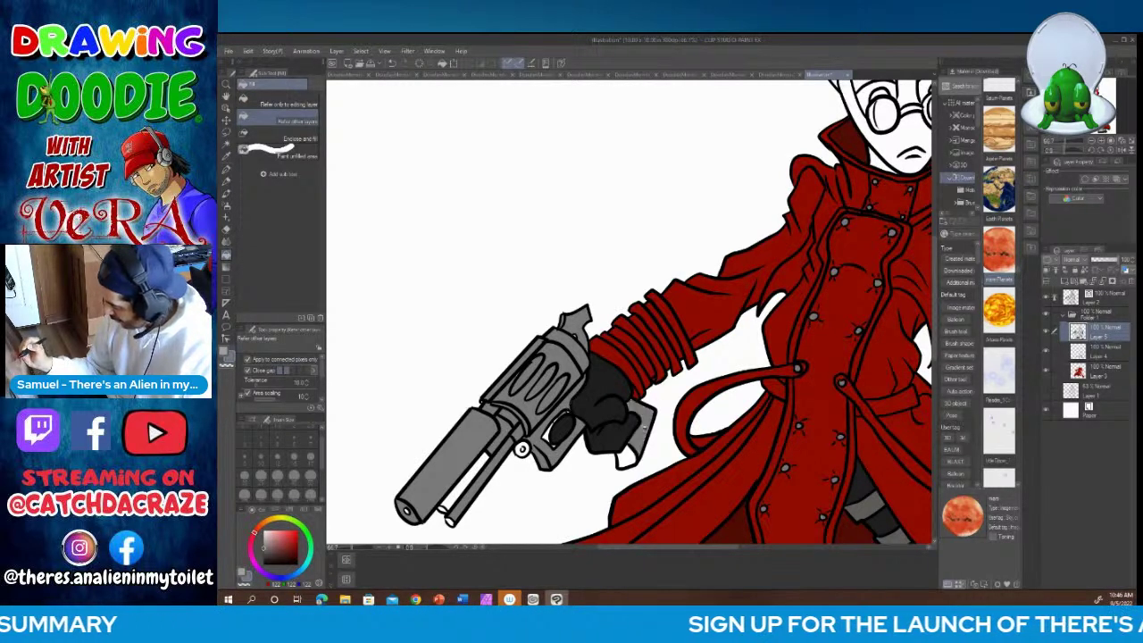
Step: Fill the grip's lower end, the under-barrel rod's tip and inner gaps, and the round pin by the trigger guard with grey
left_click(627, 455)
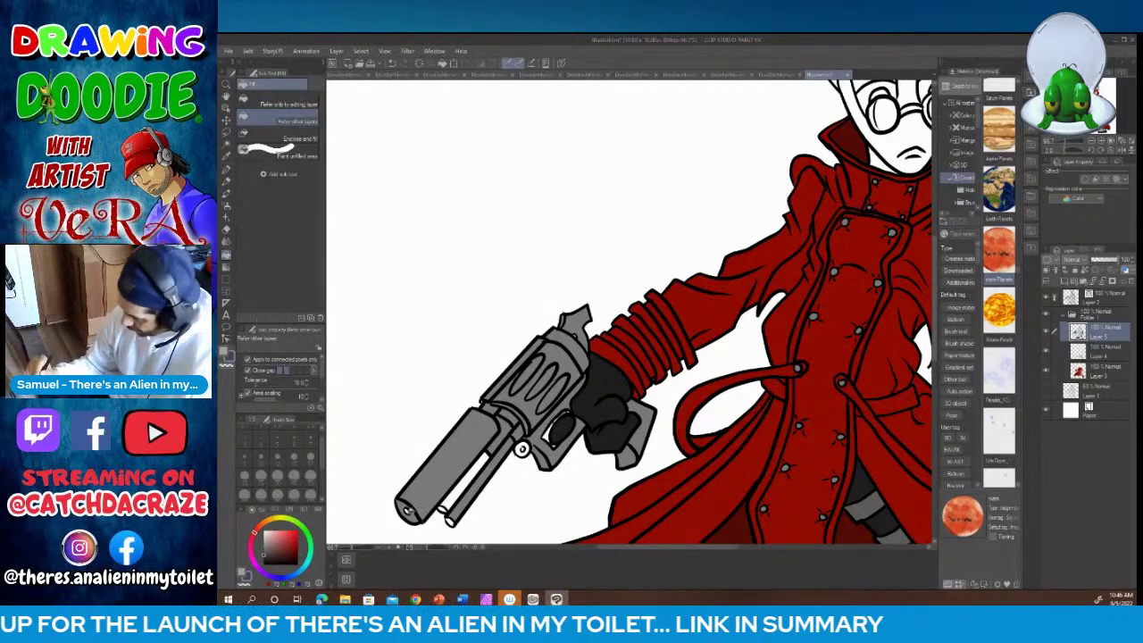
left_click(451, 522)
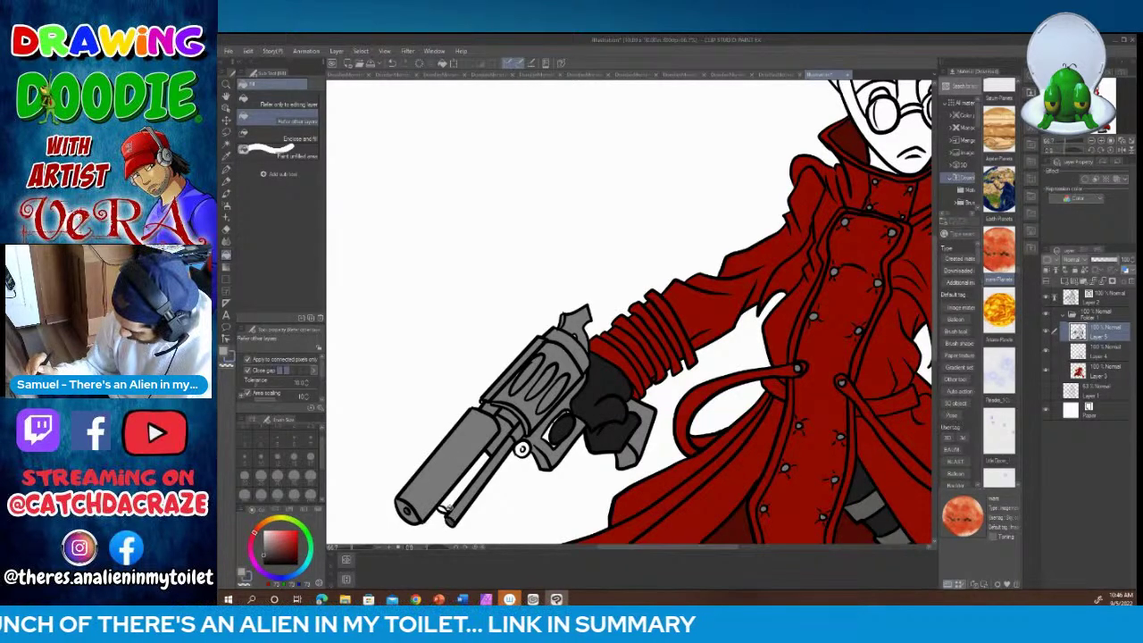
left_click(443, 509)
left_click(446, 503)
left_click(522, 448)
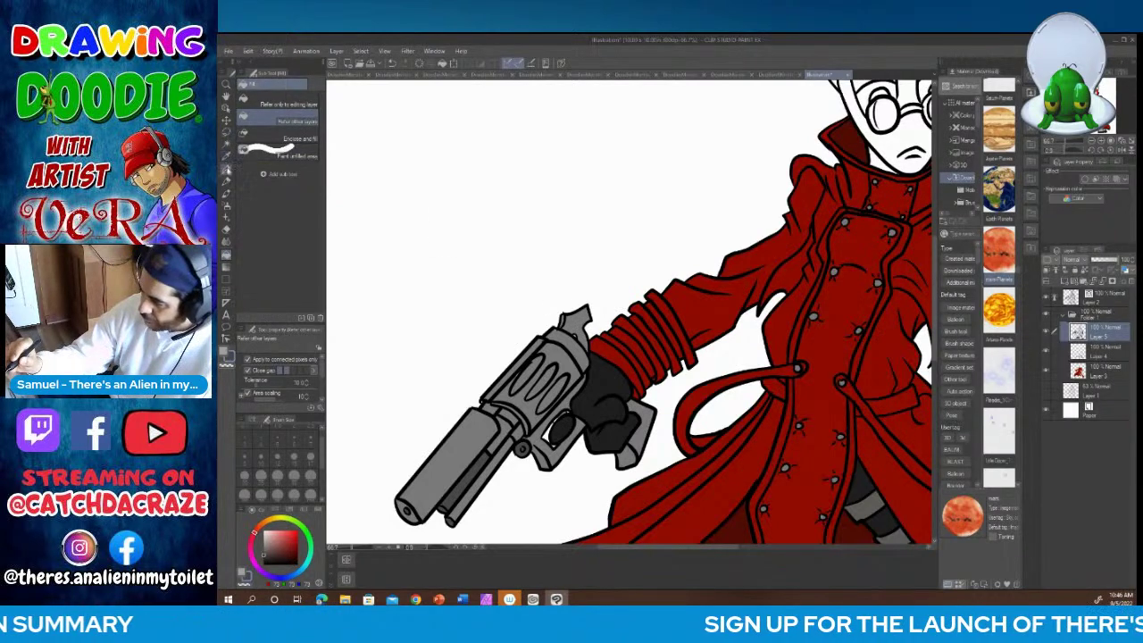
Step: Add a new layer above the grey colour layer inside the colour folder
left_click(228, 157)
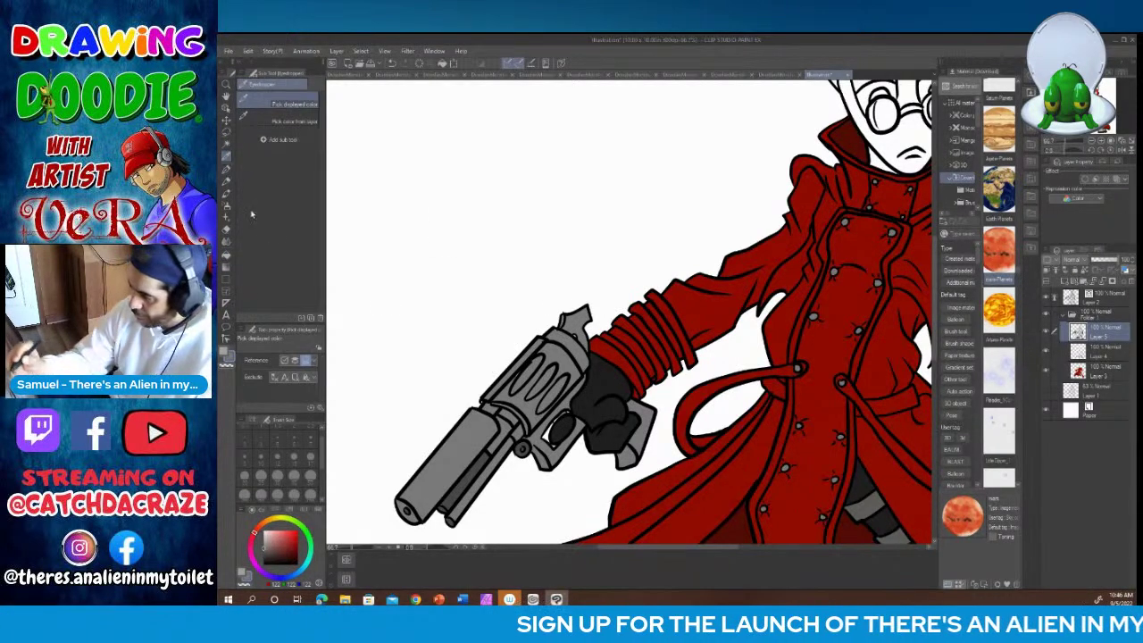
left_click(228, 170)
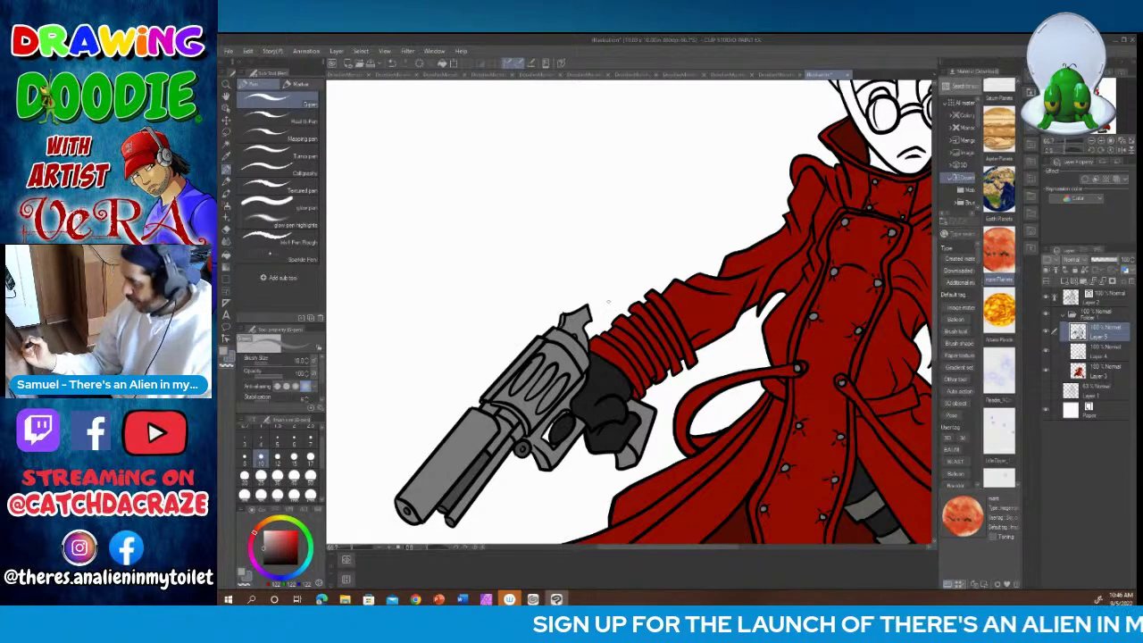
left_click(382, 547)
left_click(382, 546)
left_click_drag(727, 548, 772, 548)
mouse_move(935, 324)
left_mouse_down()
mouse_move(935, 337)
mouse_move(935, 315)
left_mouse_up()
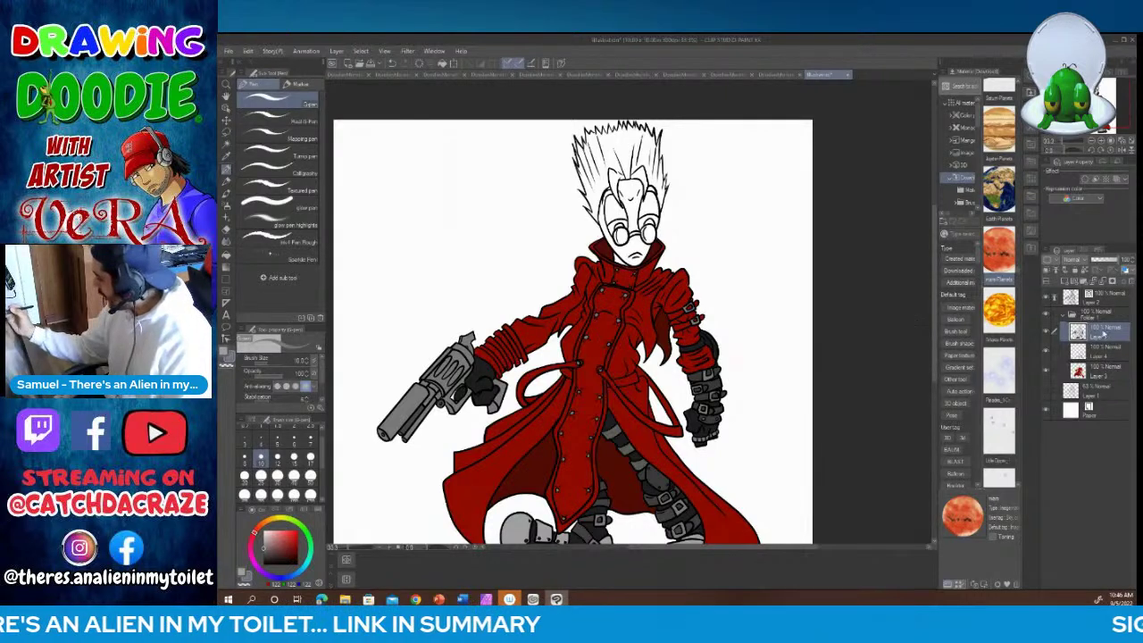
left_click(1068, 282)
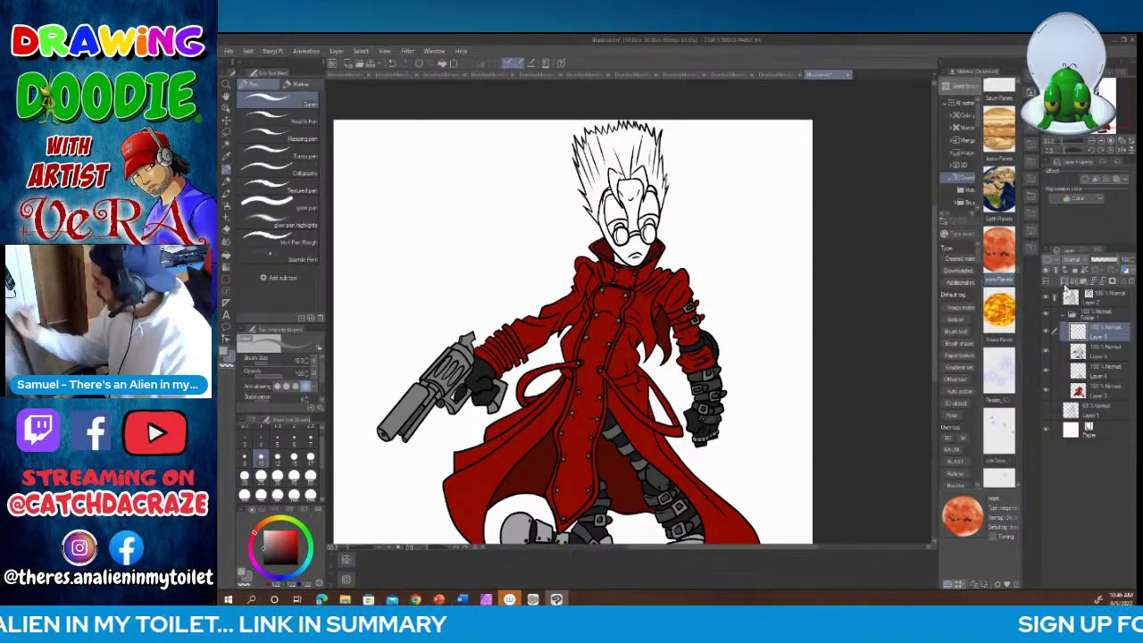
Step: Sample the light green skin colour of the caged one-eyed alien from the open comic page, and return to the gunslinger illustration
left_click(226, 154)
left_click(726, 76)
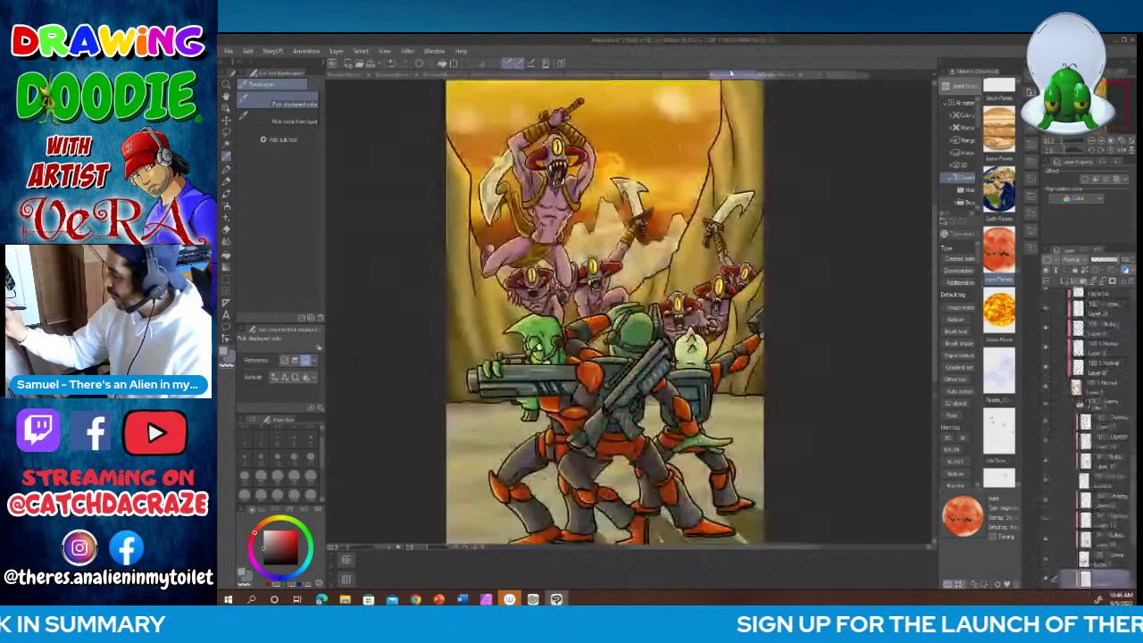
left_click(692, 73)
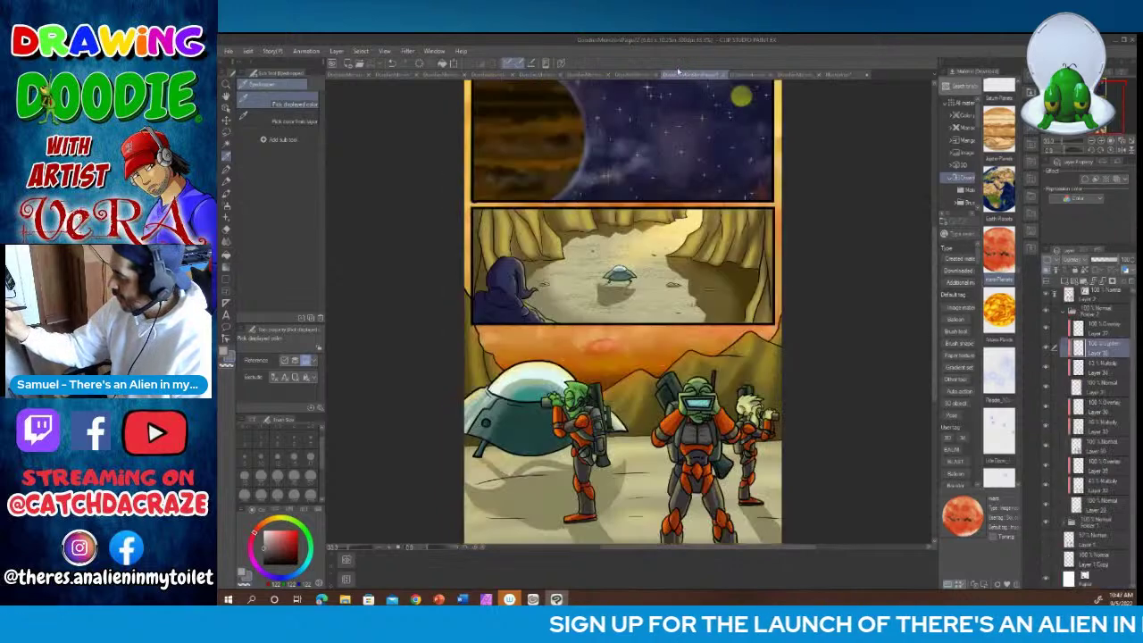
left_click(636, 74)
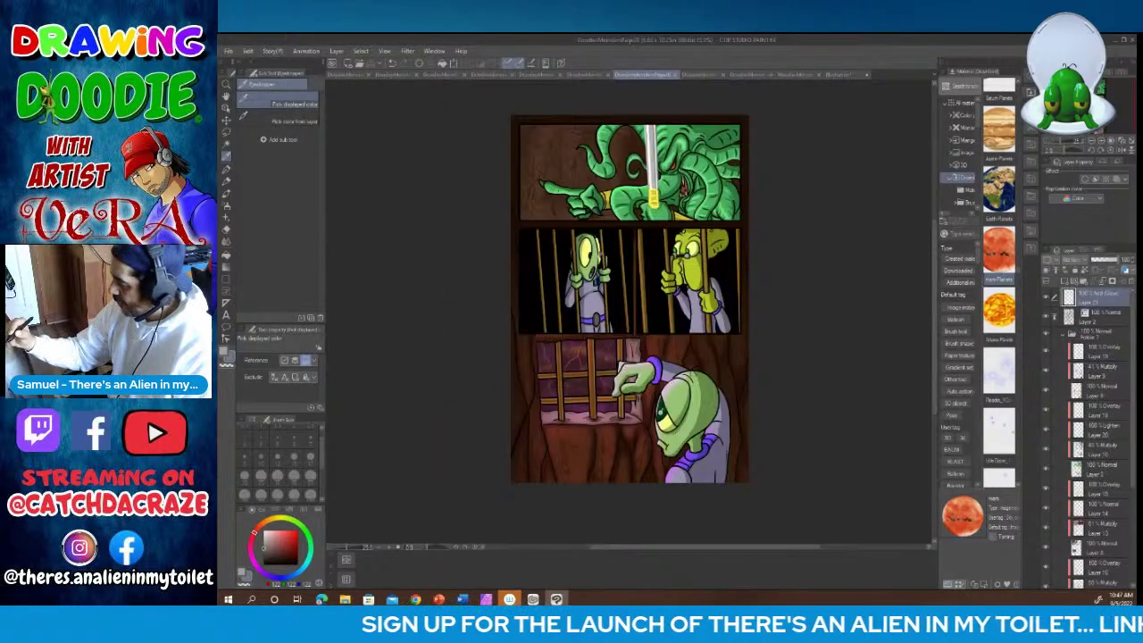
left_click(600, 253)
left_click(839, 75)
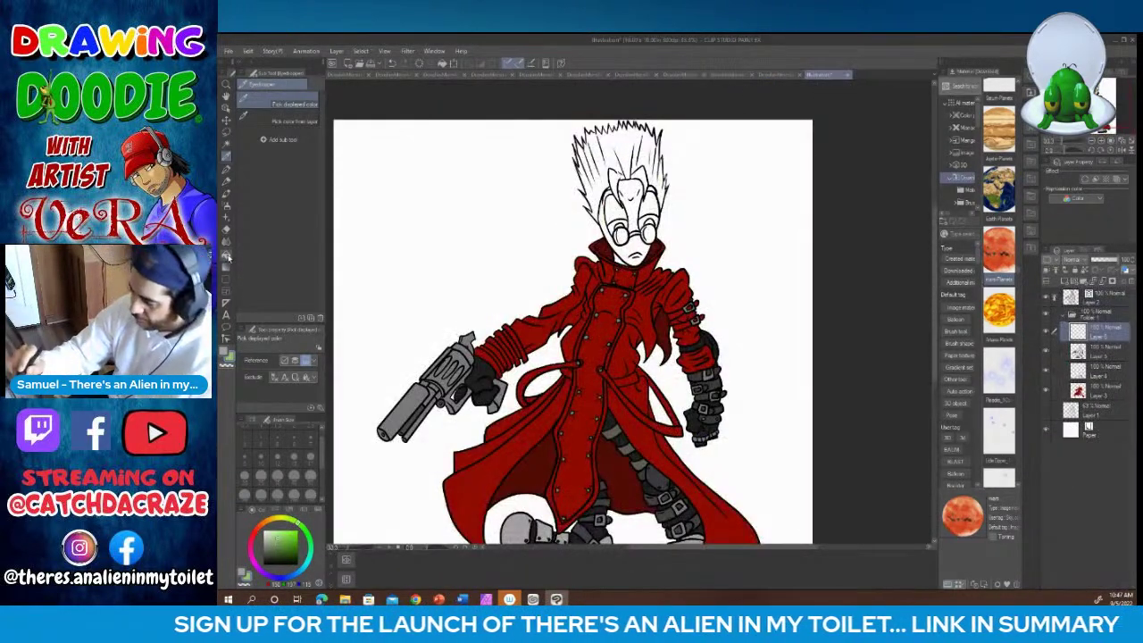
Step: Fill the gunslinger's lower face, both sides of the head and the central forehead with the sampled green
left_click(226, 256)
left_click(633, 242)
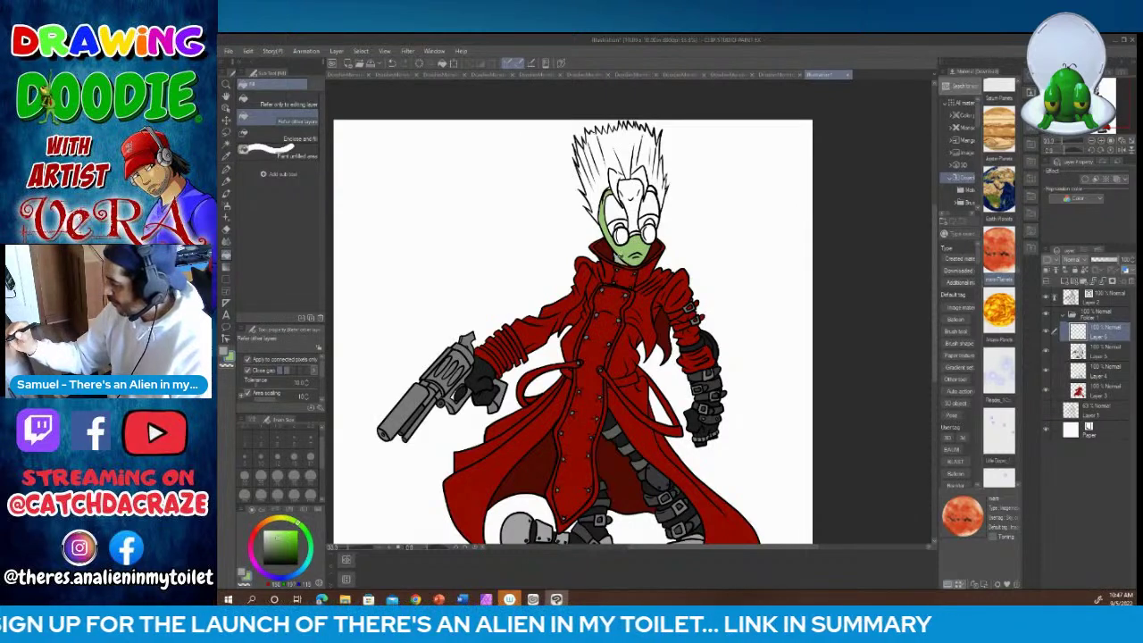
left_click(618, 209)
left_click(650, 205)
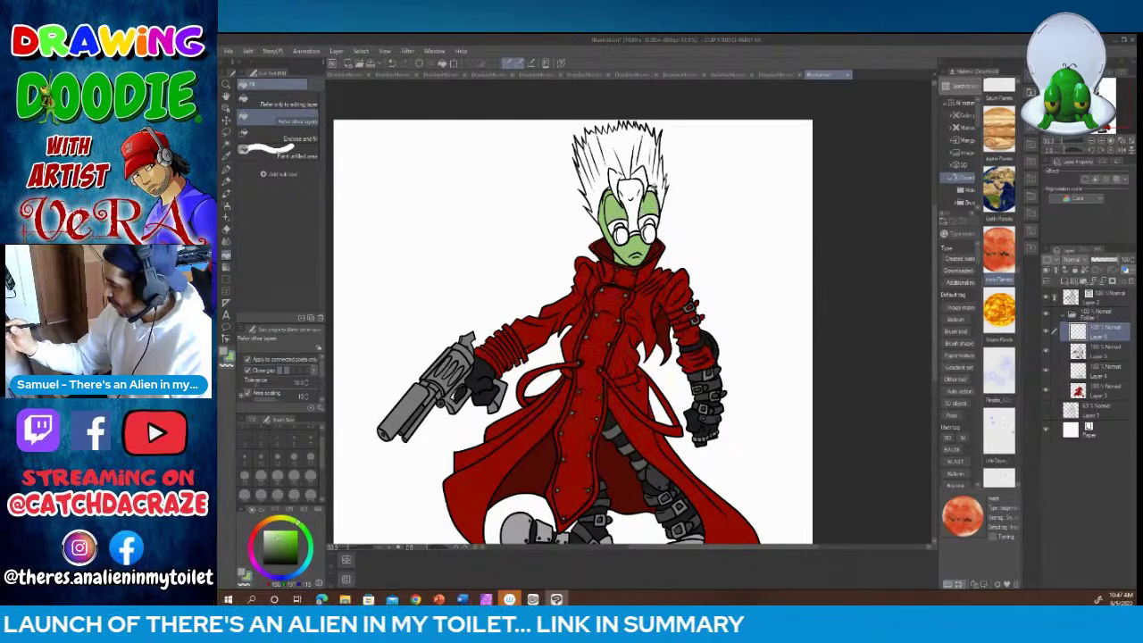
left_click(634, 206)
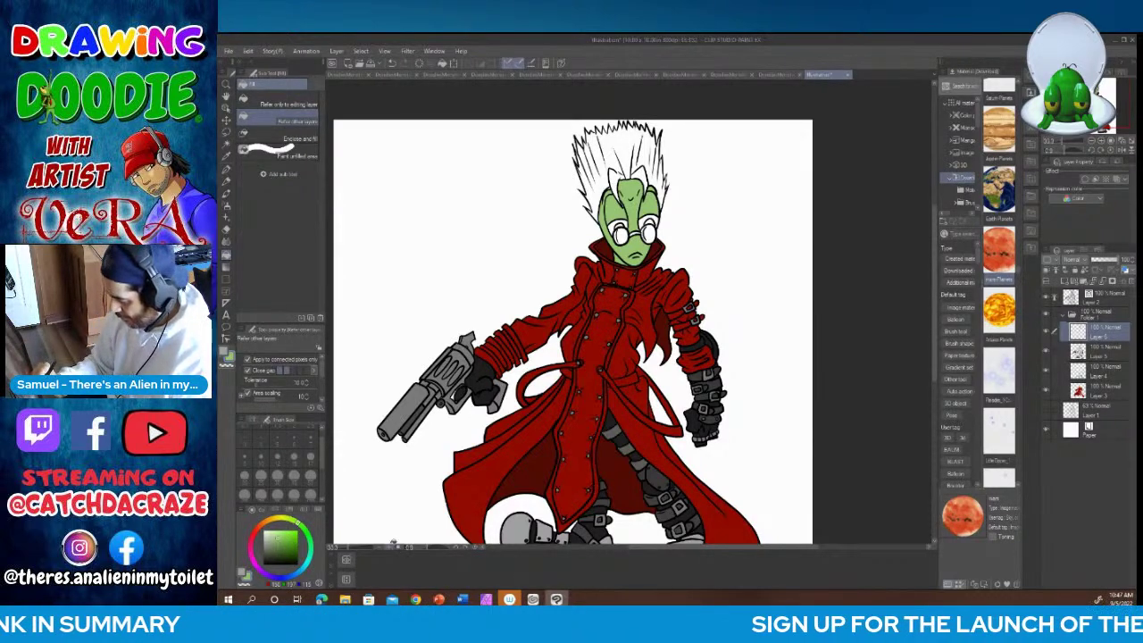
Step: Choose a pale yellow and fill the visible eyeball area of both eyes above the glasses
left_click(390, 547)
left_click(389, 546)
left_click_drag(936, 293, 936, 225)
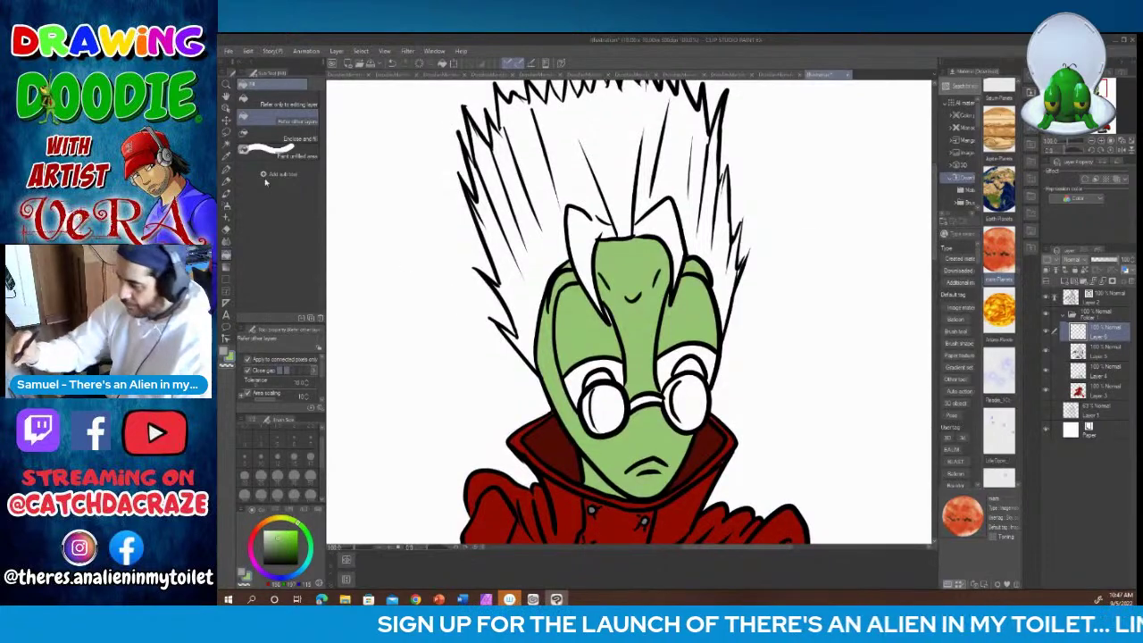
left_click(226, 169)
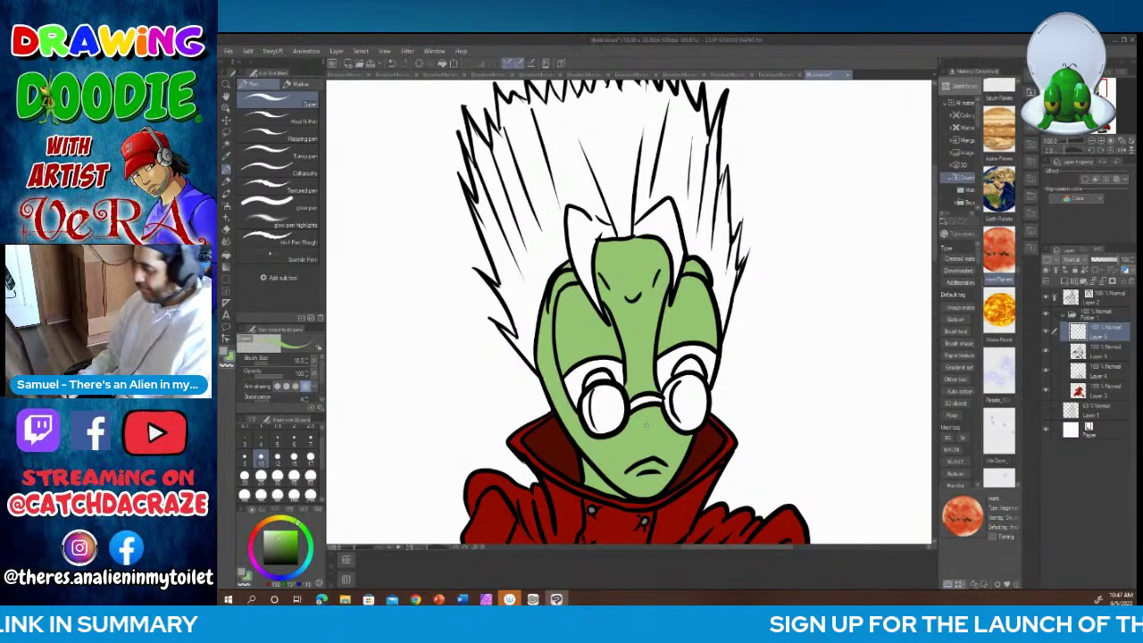
left_click(284, 521)
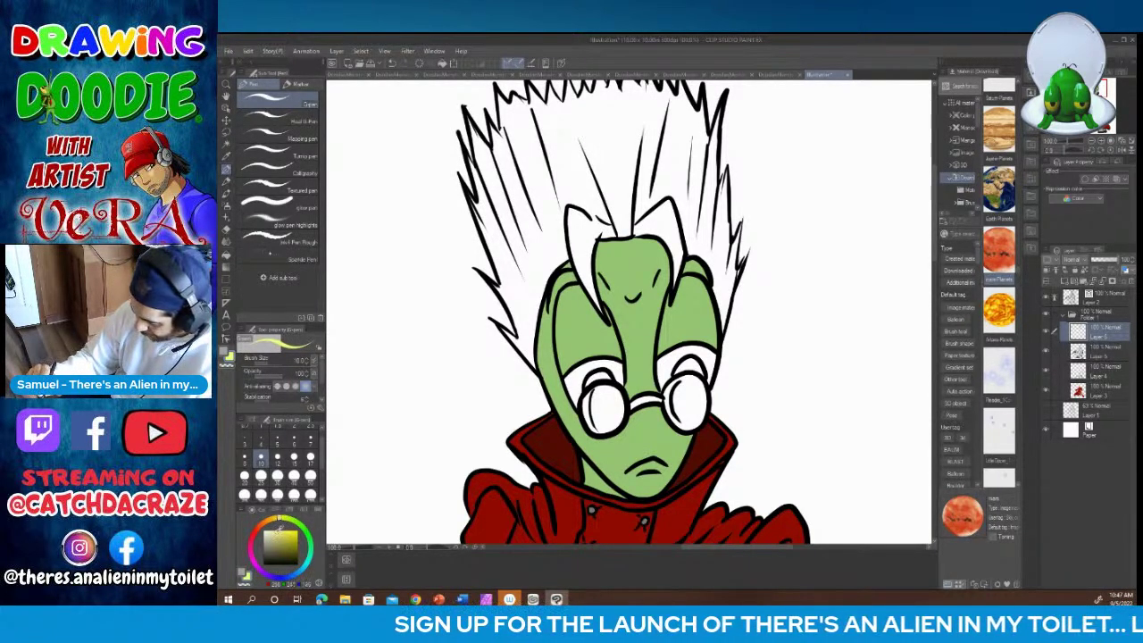
left_click(226, 255)
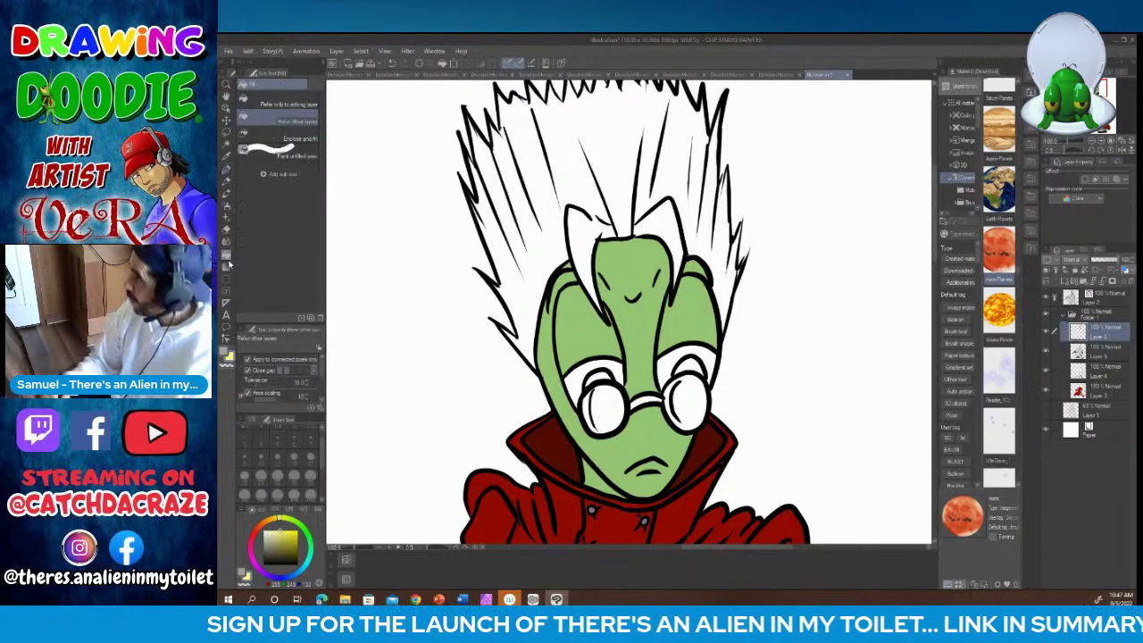
left_click(579, 377)
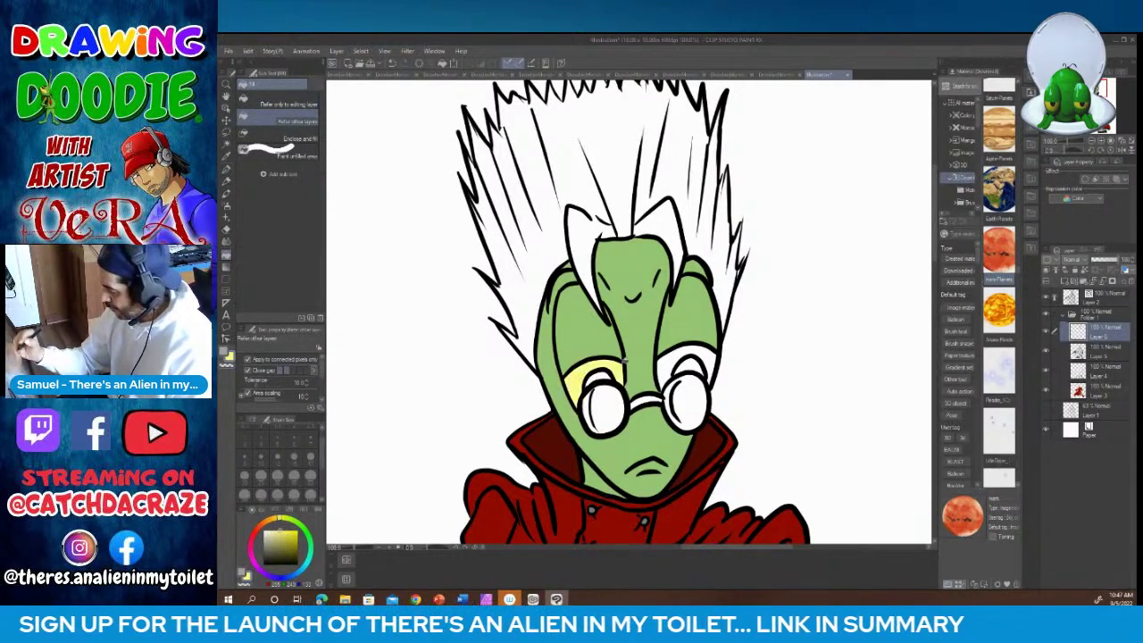
left_click(675, 364)
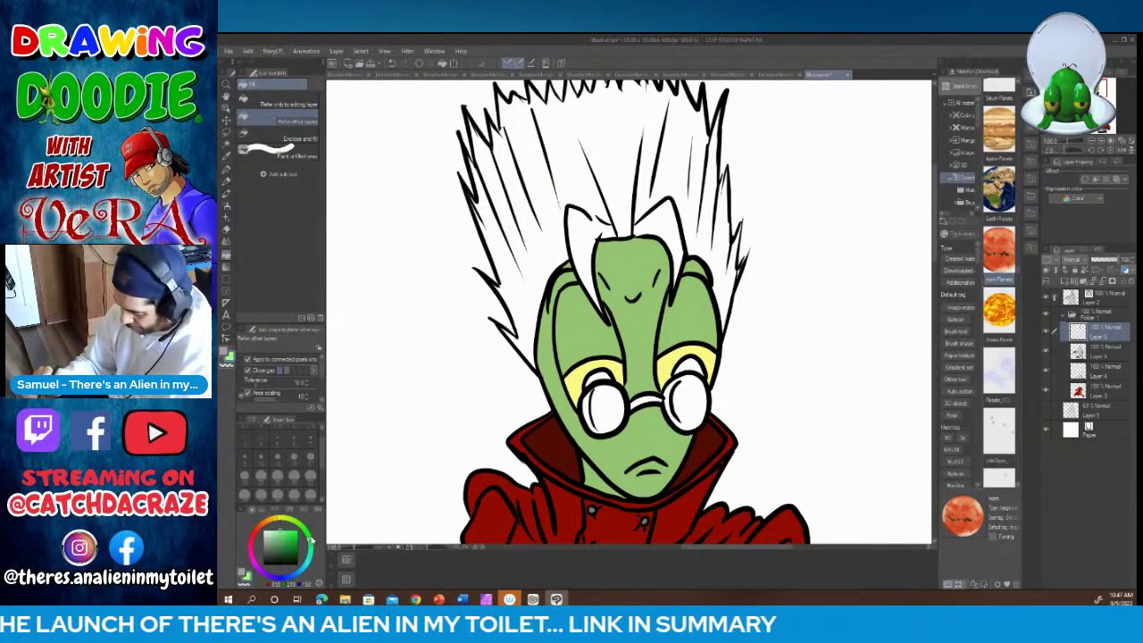
Step: Choose a dark green and fill the irises of both eyes
left_click(313, 541)
left_click(597, 375)
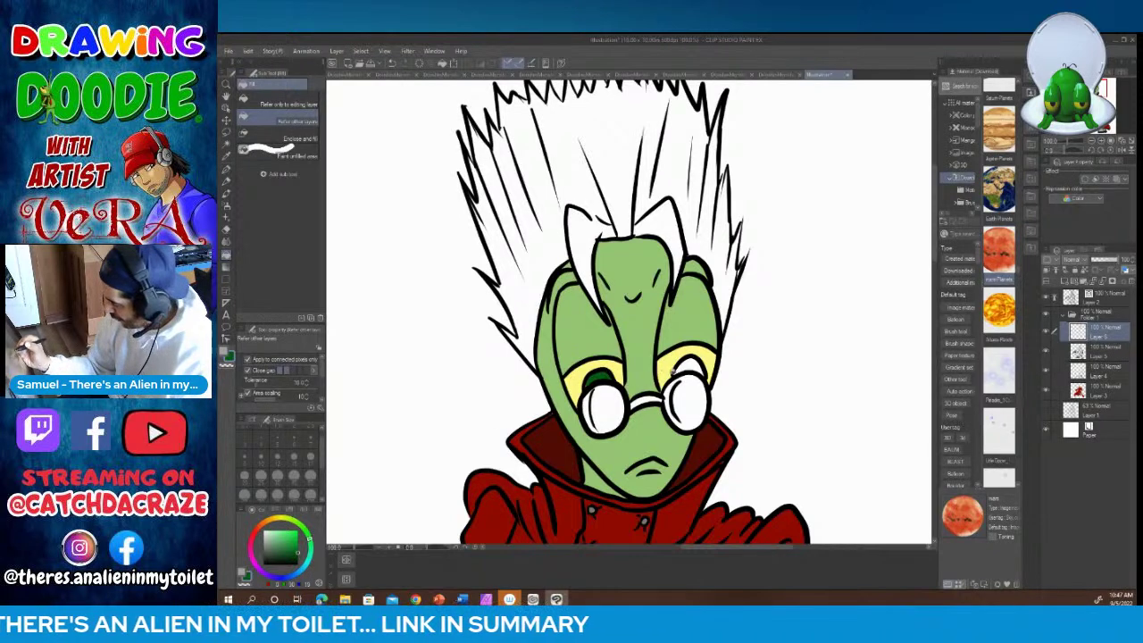
left_click(687, 367)
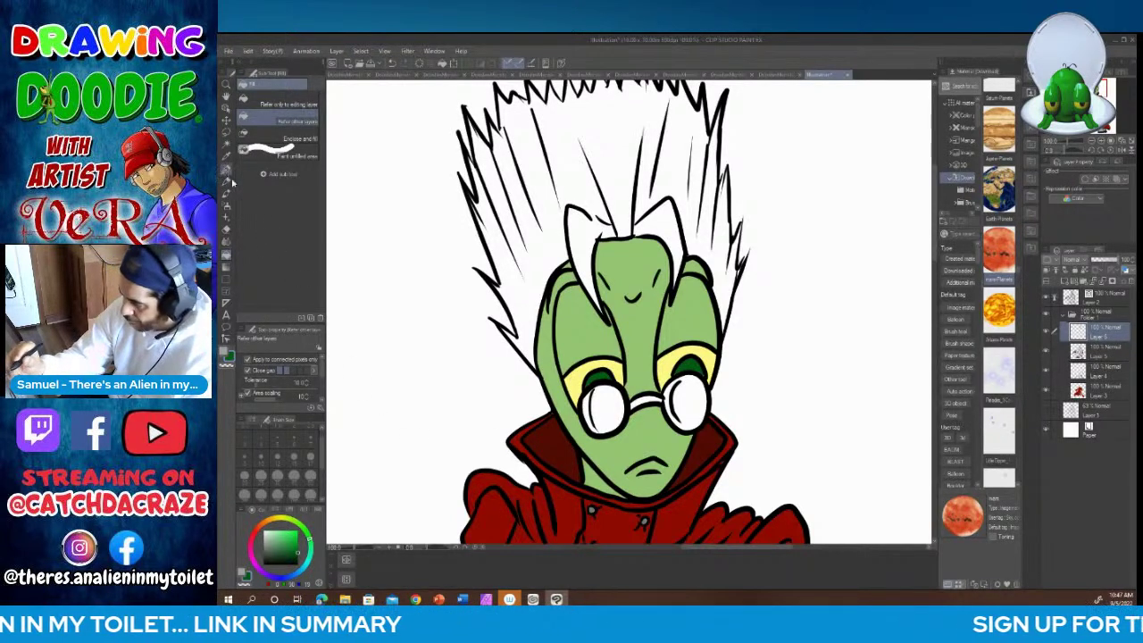
Step: Choose a brownish orange and fill both round lenses of the glasses
left_click(227, 169)
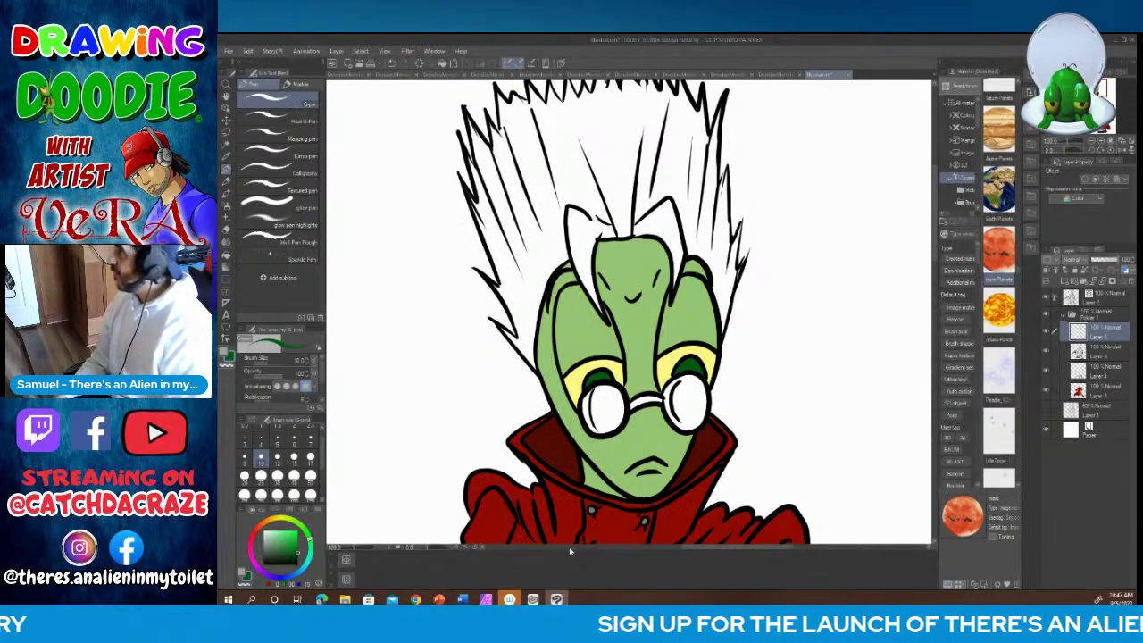
left_click(269, 521)
left_click(297, 536)
left_click(229, 254)
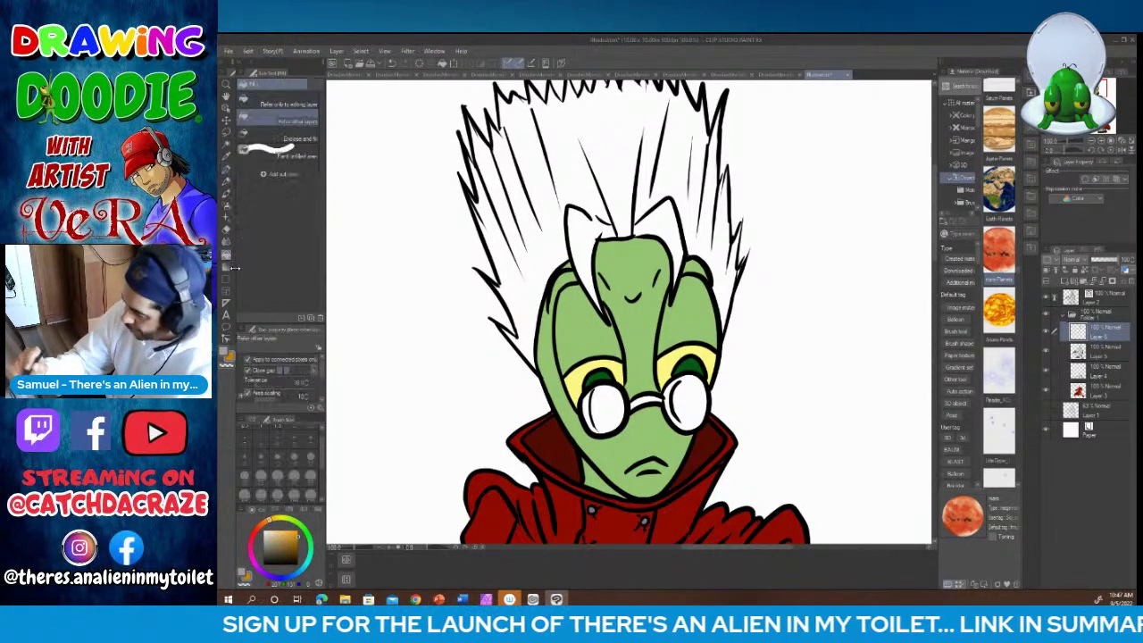
left_click(610, 426)
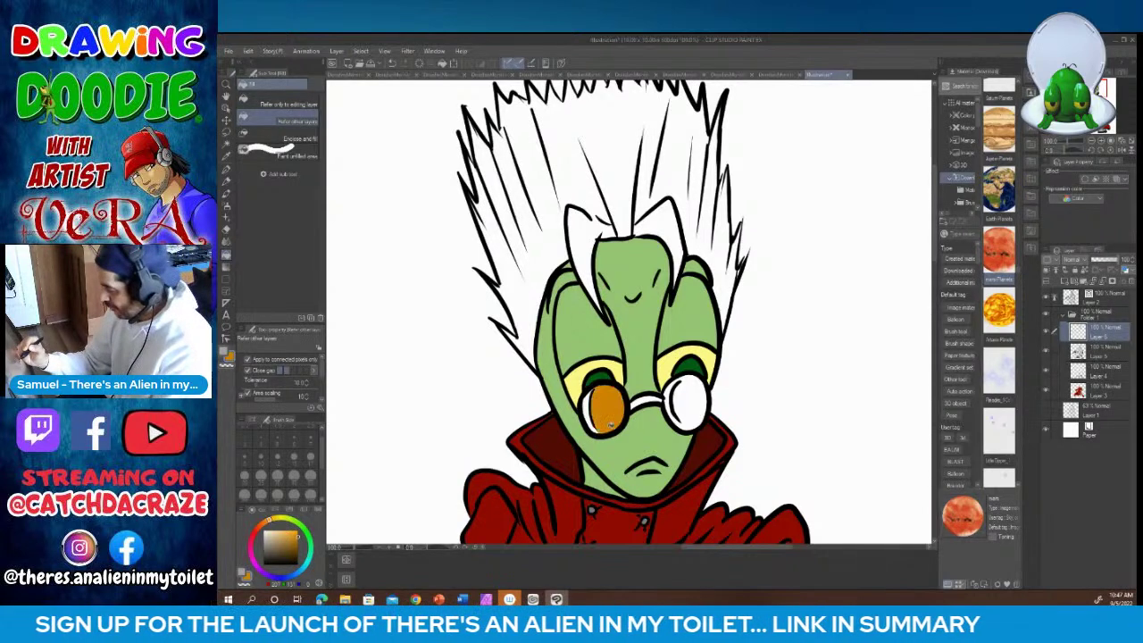
left_click(689, 402)
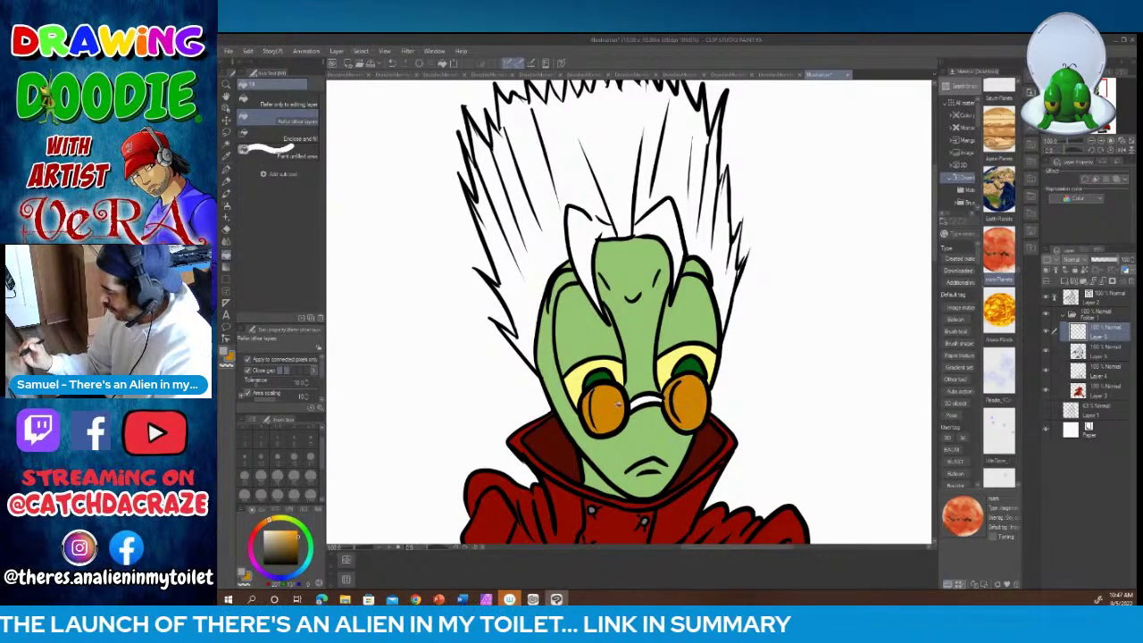
Step: Choose a near-black colour and fill the bridge of the glasses between the lenses
left_click(228, 170)
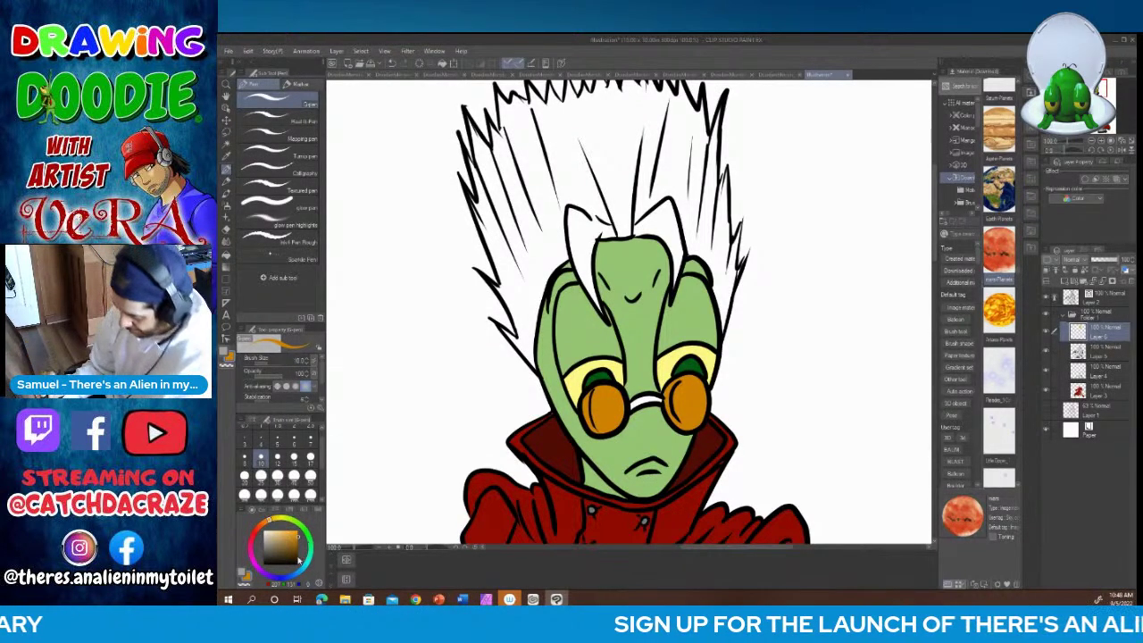
left_click(266, 561)
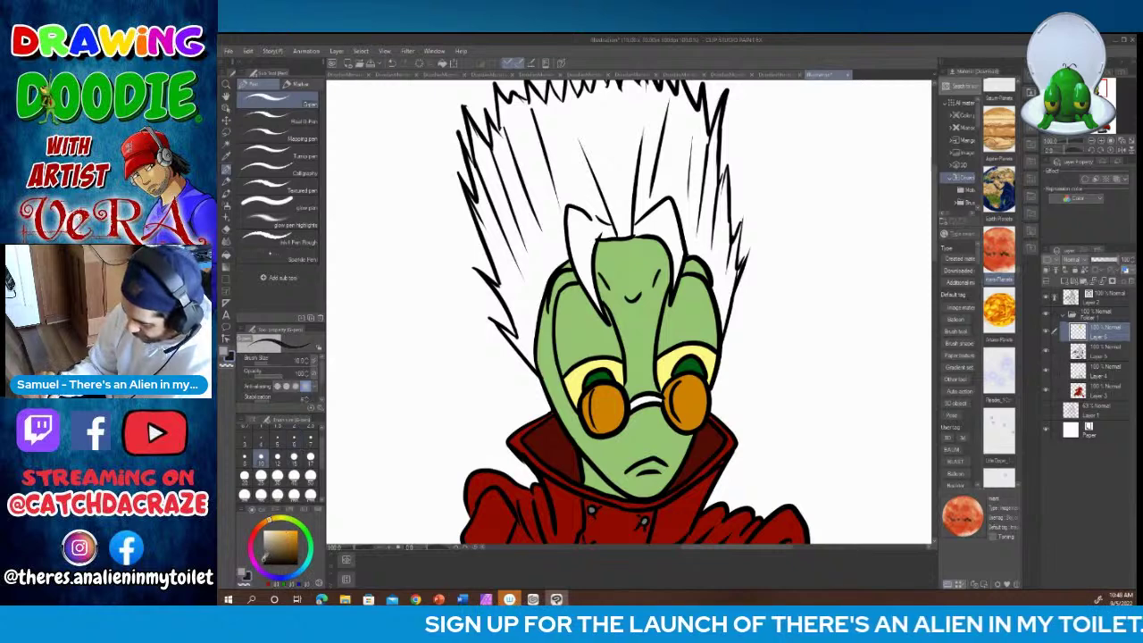
key("g")
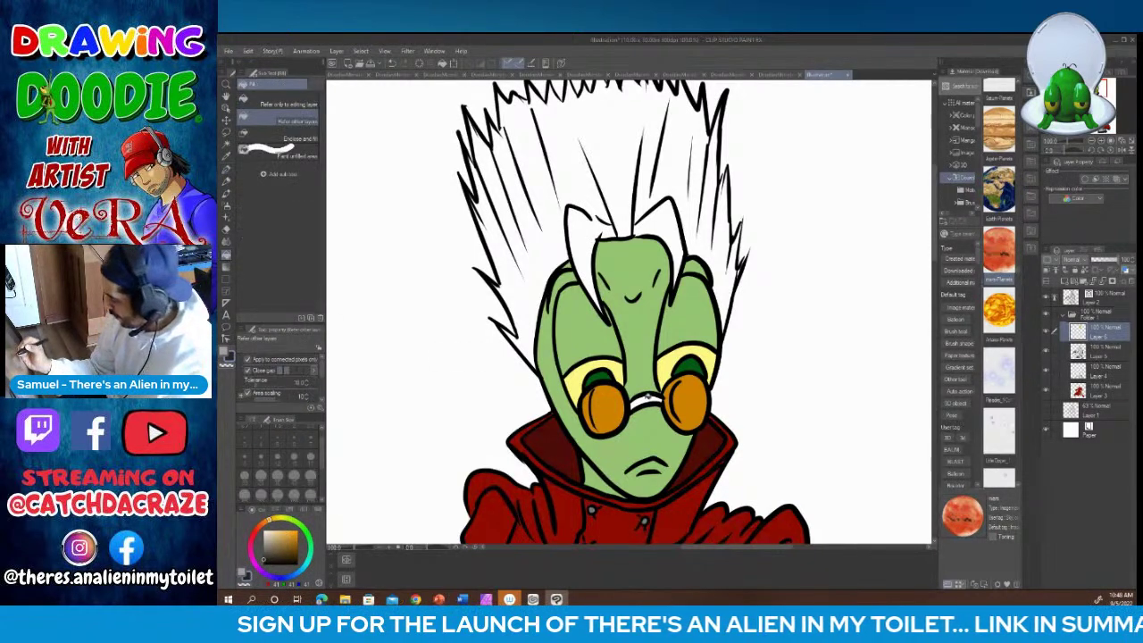
left_click(647, 403)
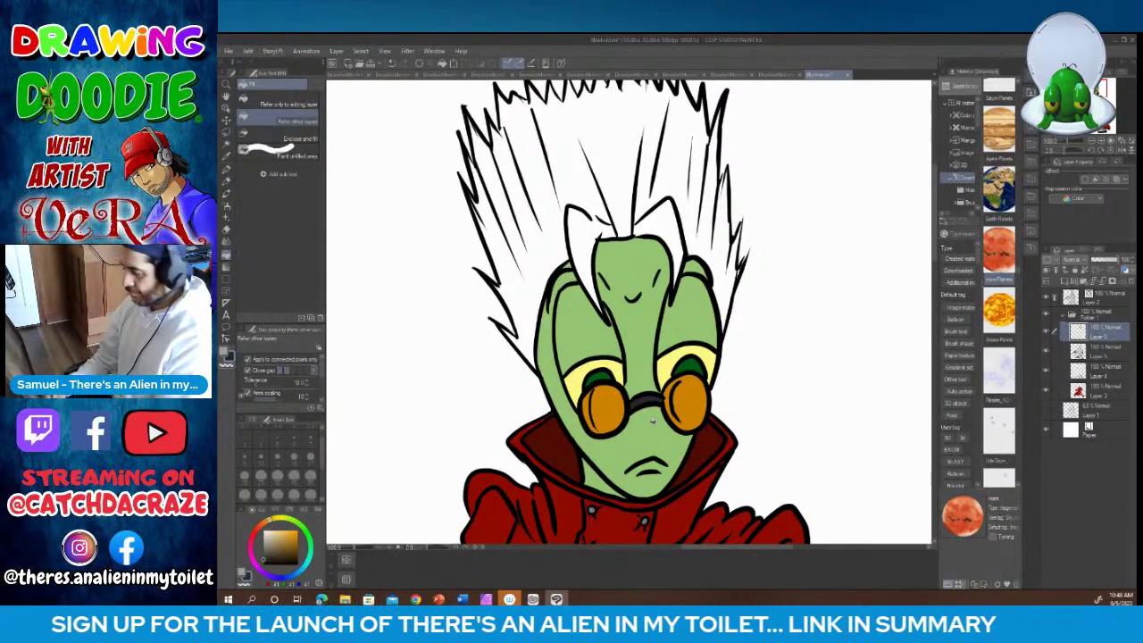
Step: Choose a muted blond yellow and fill the forelocks and the tall spiky hair
key("p")
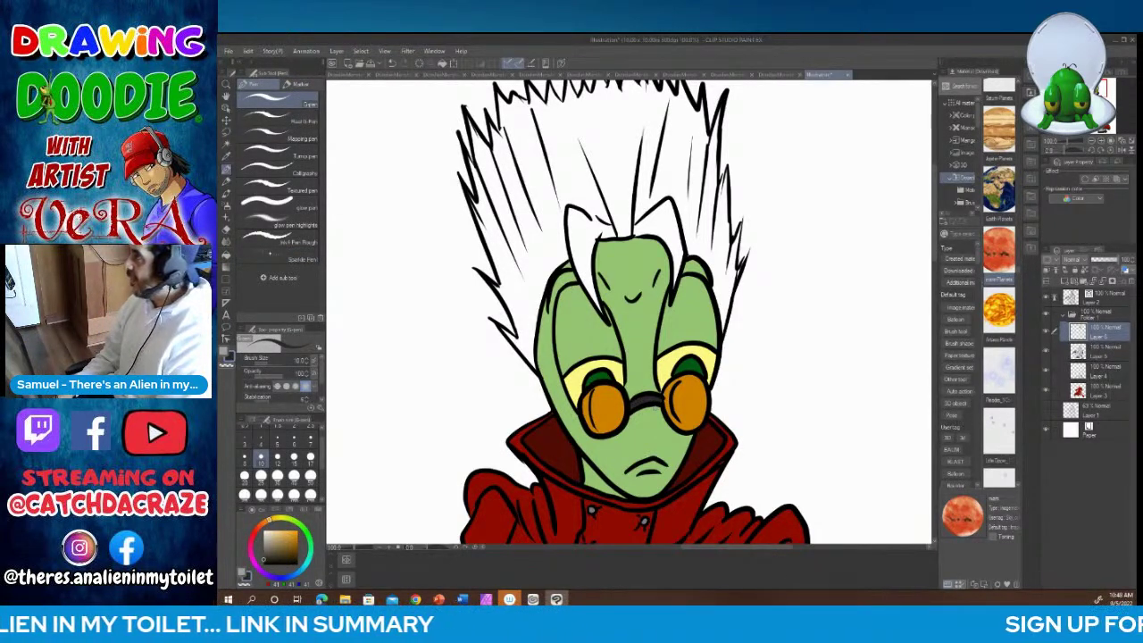
left_click(279, 520)
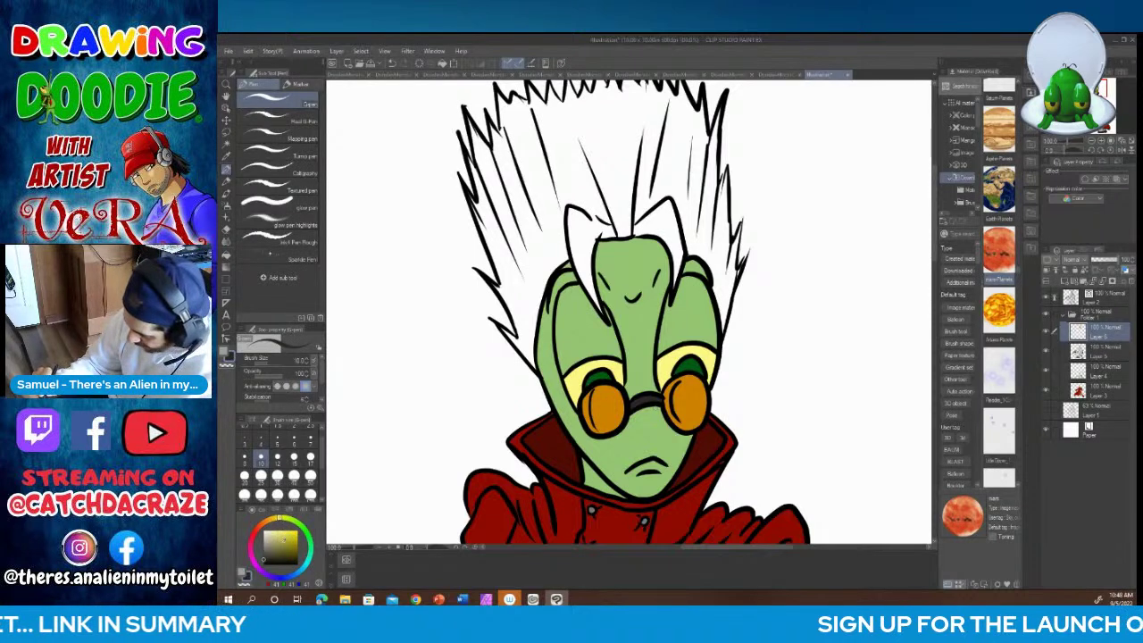
left_click(285, 541)
left_click(286, 533)
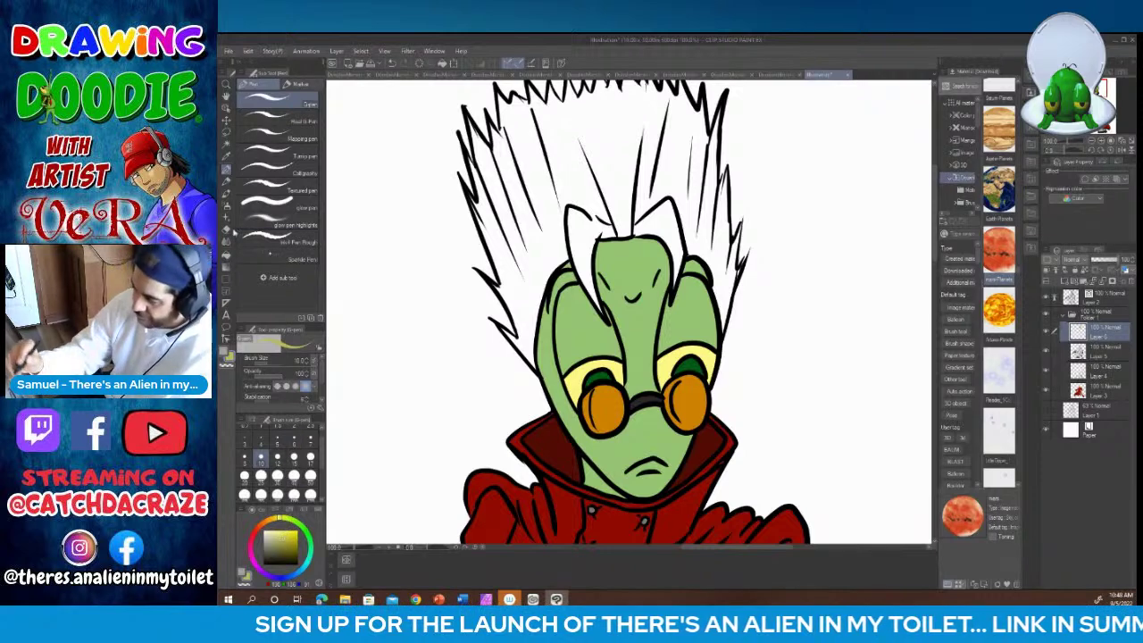
left_click(227, 256)
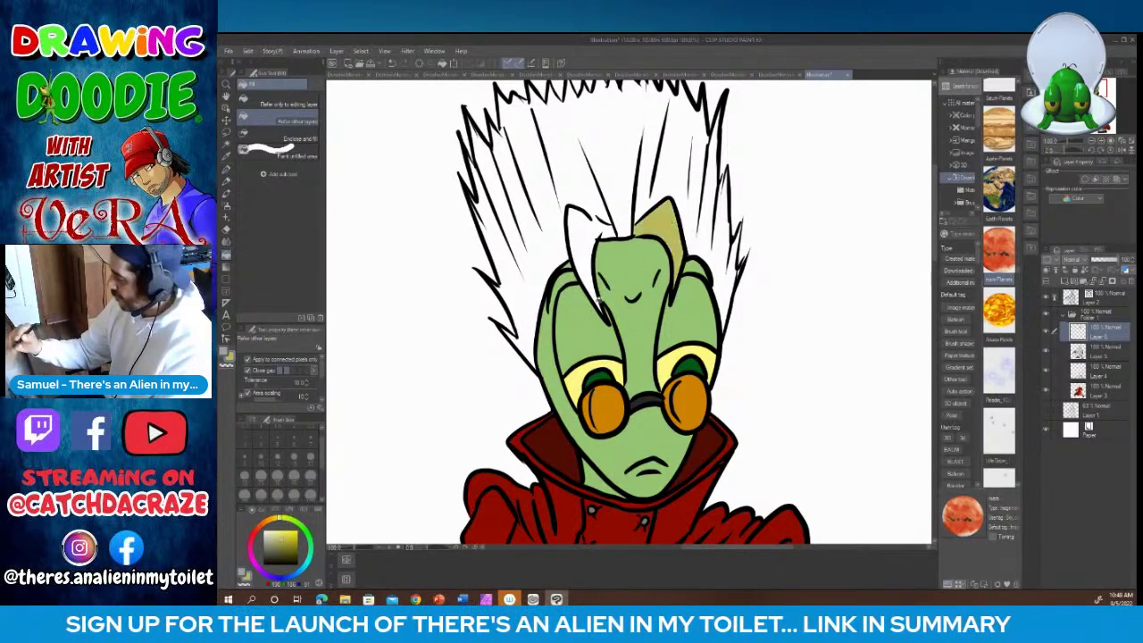
left_click(607, 211)
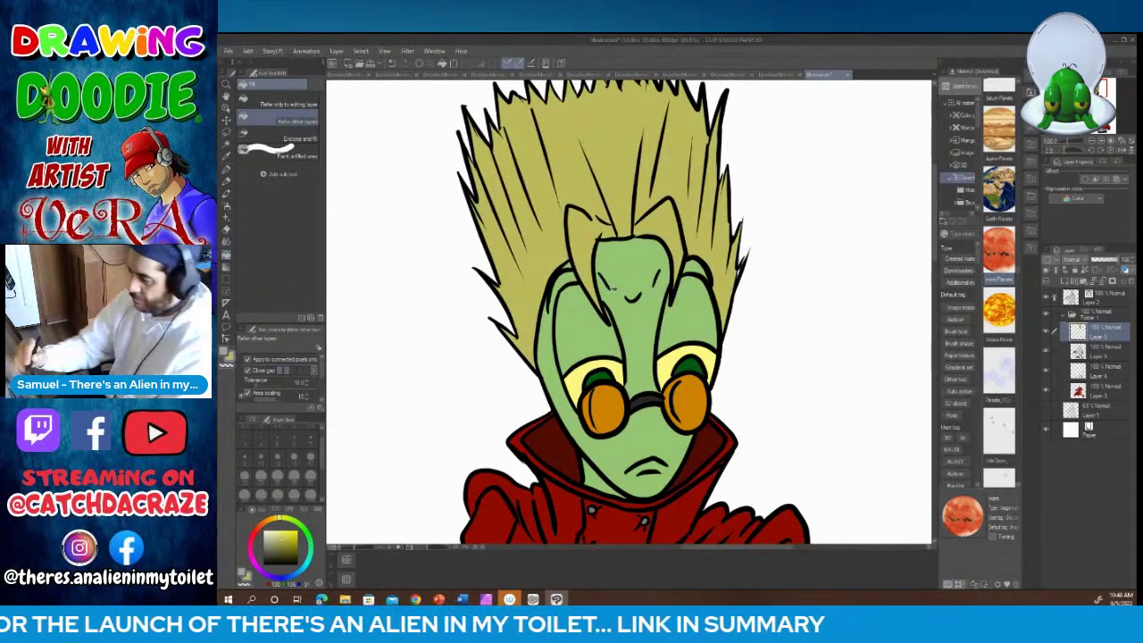
Step: Add a layer clipped to the red coat's flat colour, set it to Multiply and lower its opacity
left_click(227, 168)
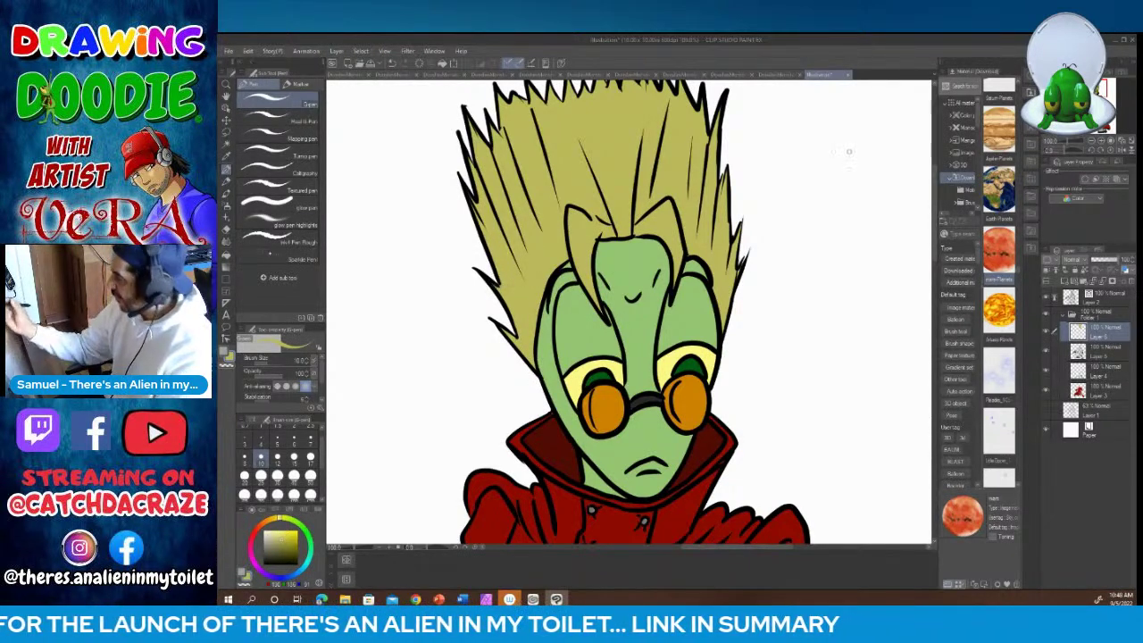
left_click_drag(935, 253, 935, 232)
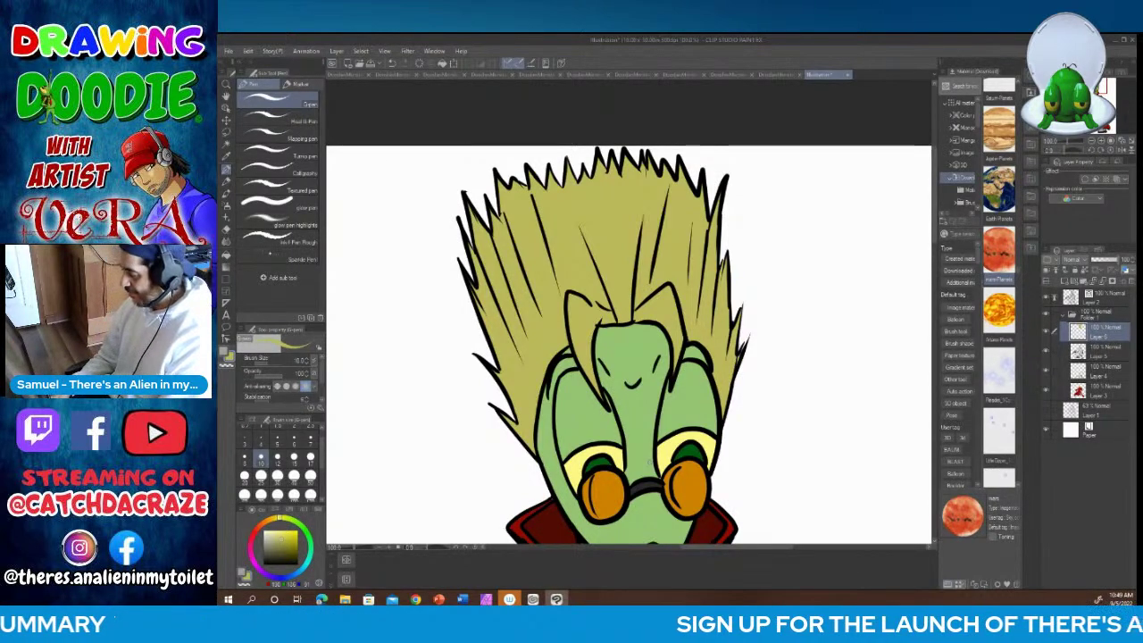
scroll(380, 550, "down", 3)
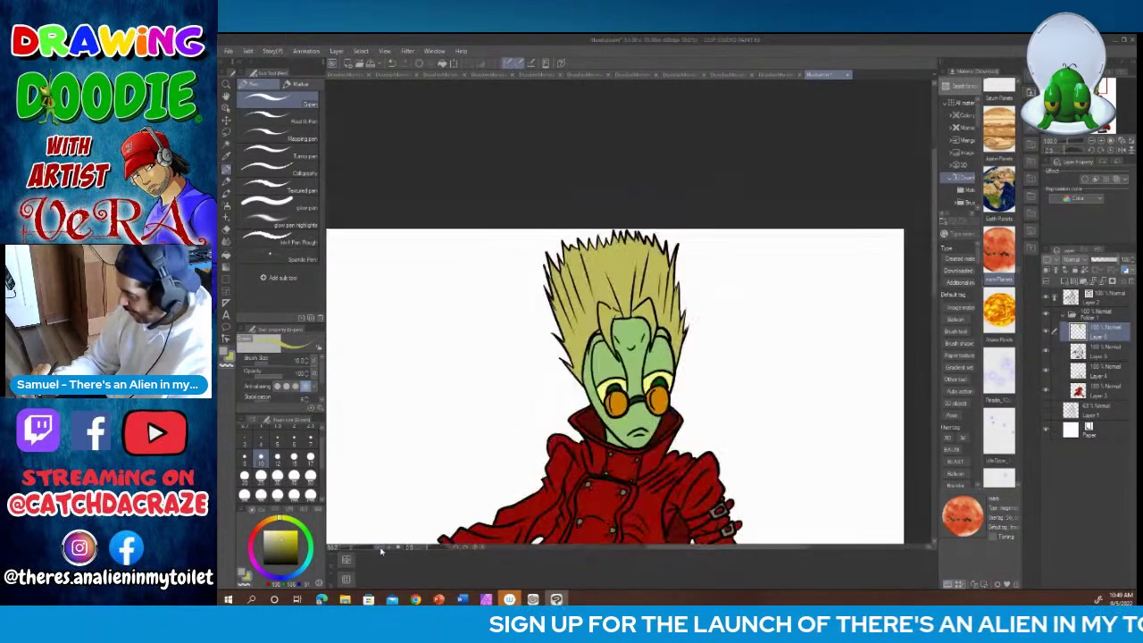
left_click_drag(936, 247, 935, 302)
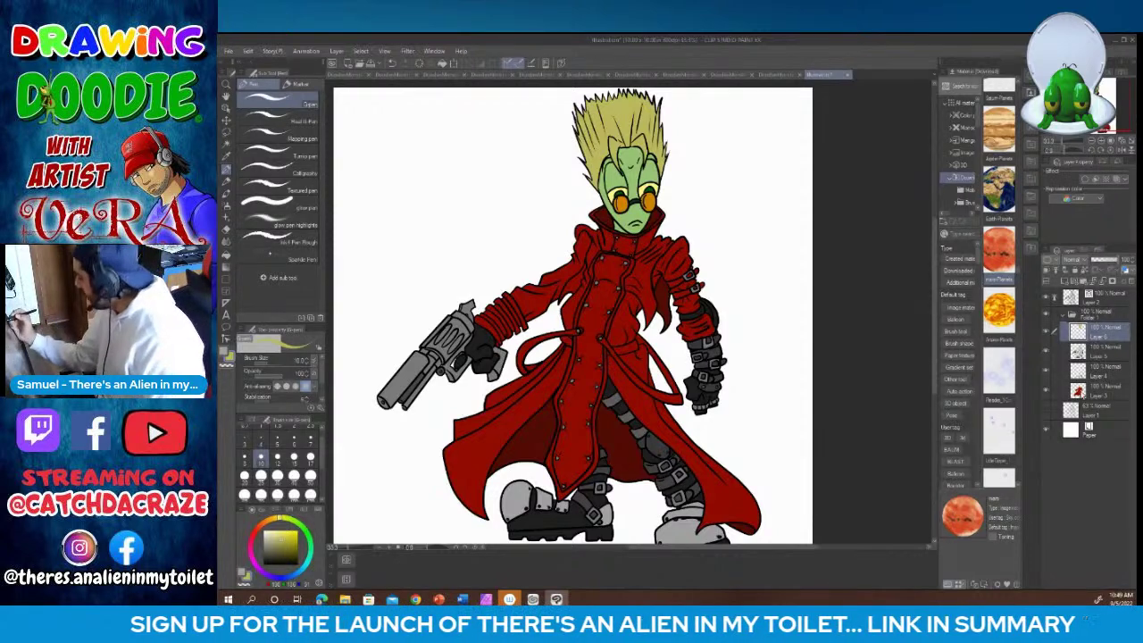
left_click(1090, 391)
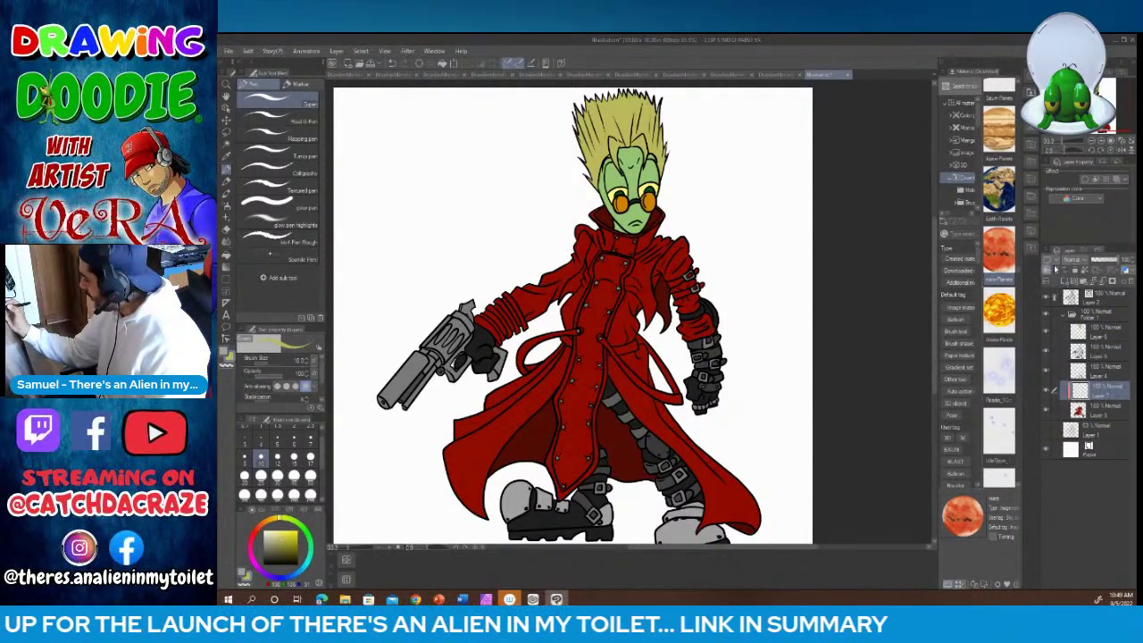
left_click(1075, 261)
left_click(1078, 280)
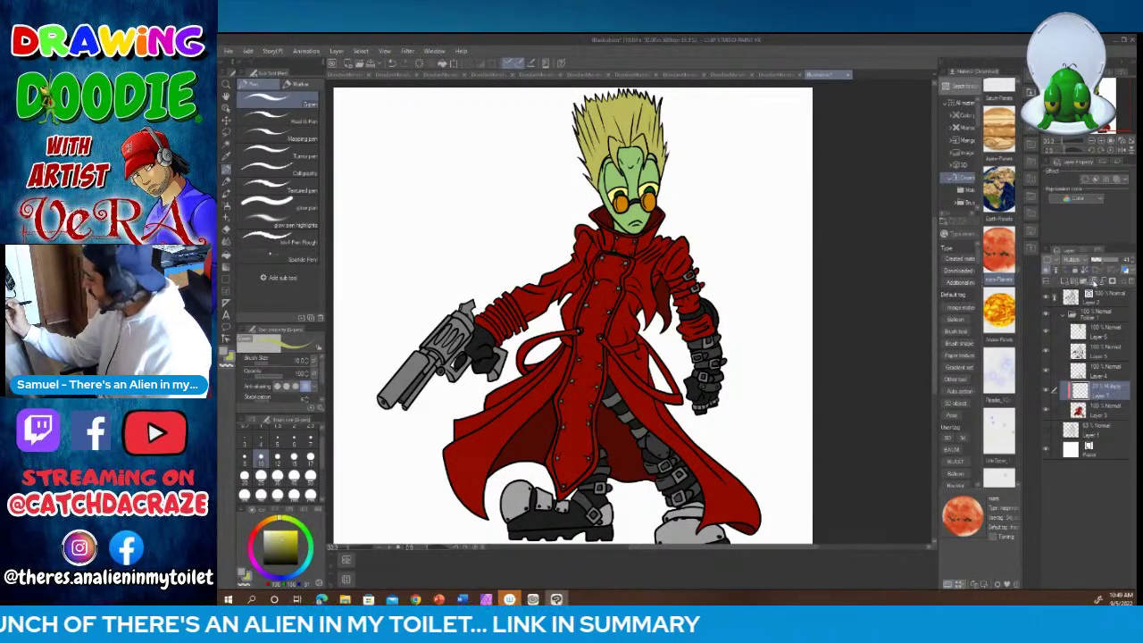
Step: Sample the coat's red, darken it for shading, and set the pen's brush size to 17
key("i")
left_click(600, 301)
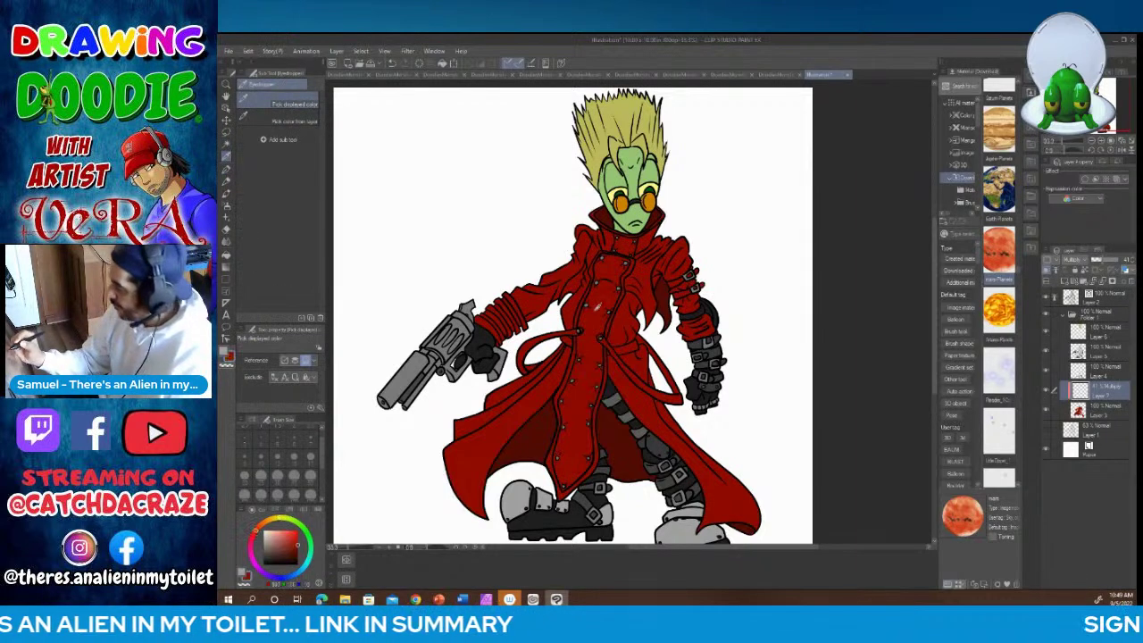
left_click(226, 169)
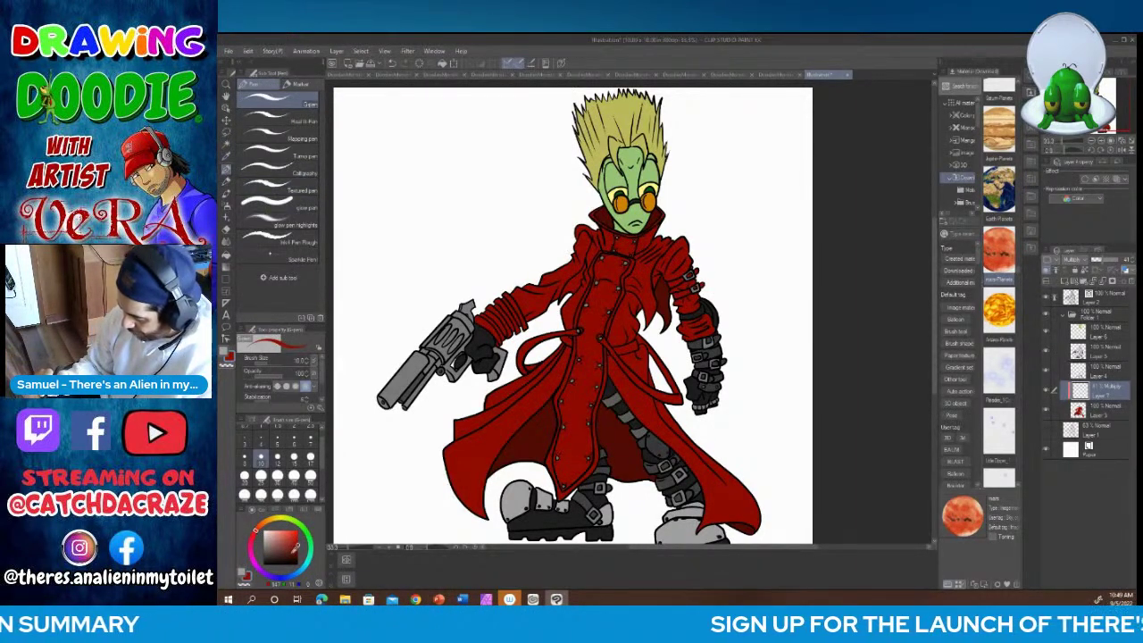
left_click(389, 547)
left_click(389, 547)
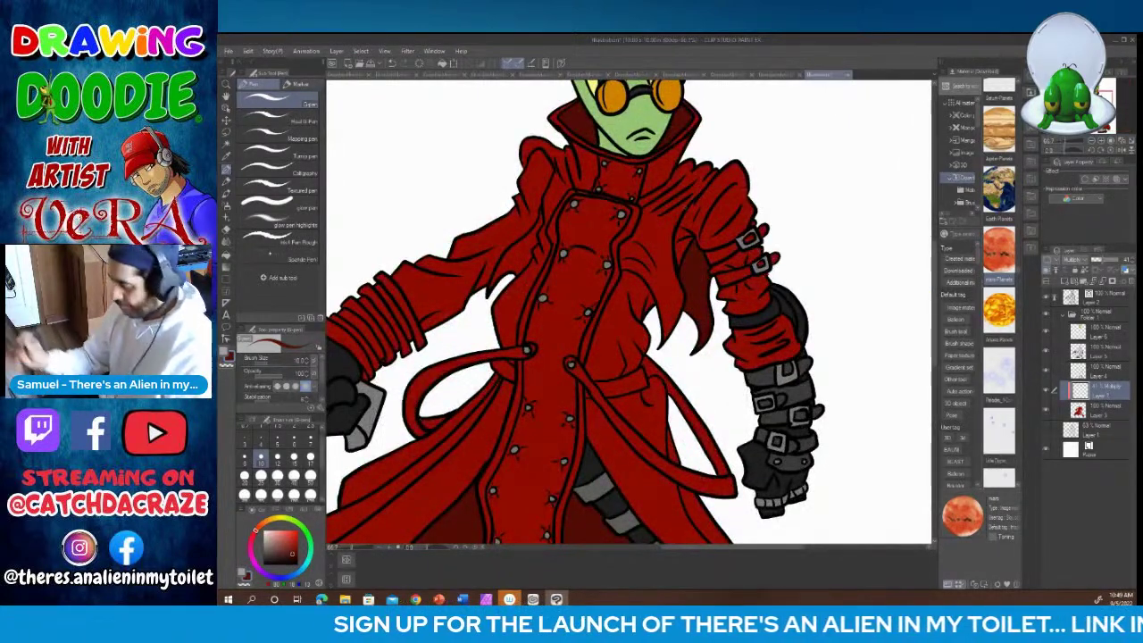
left_click(310, 458)
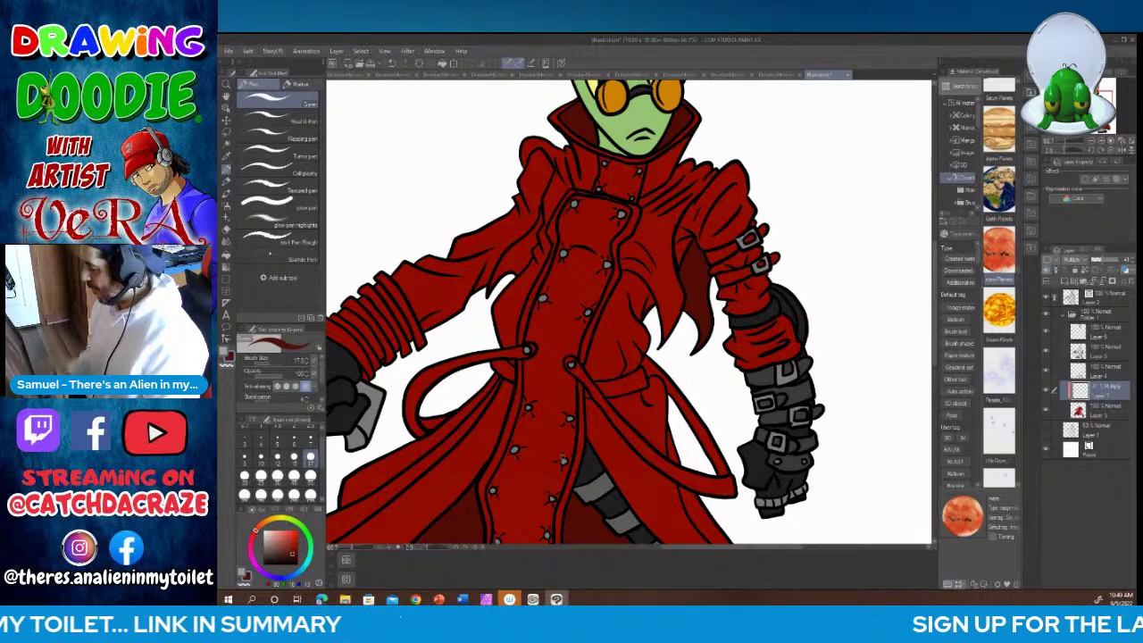
Step: Shade the inside of the collar, the neck piece and the upper edges of the coat's buttoned front panel
mouse_move(671, 154)
left_mouse_down()
mouse_move(660, 182)
mouse_move(652, 161)
mouse_move(647, 185)
left_mouse_up()
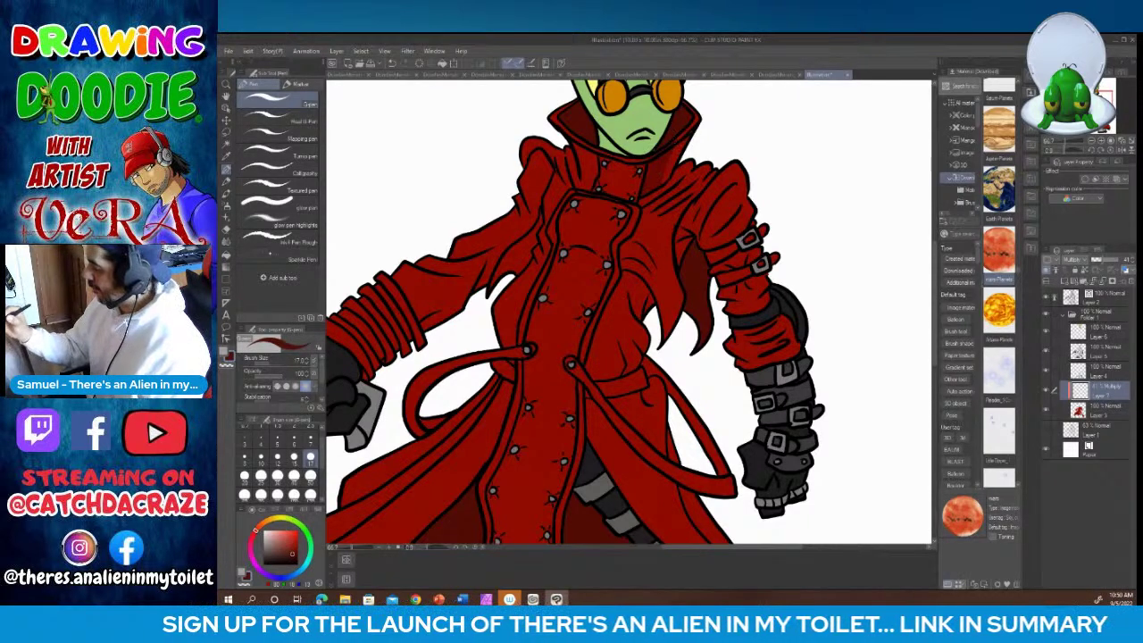
mouse_move(649, 157)
left_mouse_down()
mouse_move(624, 161)
mouse_move(581, 141)
left_mouse_up()
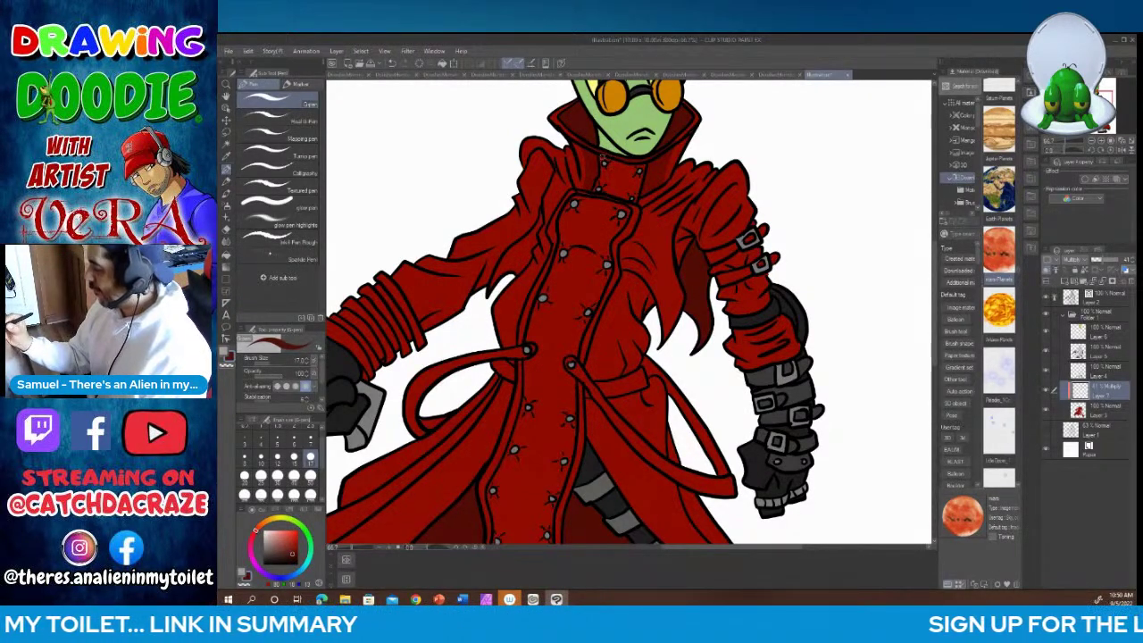
left_click_drag(642, 168, 636, 201)
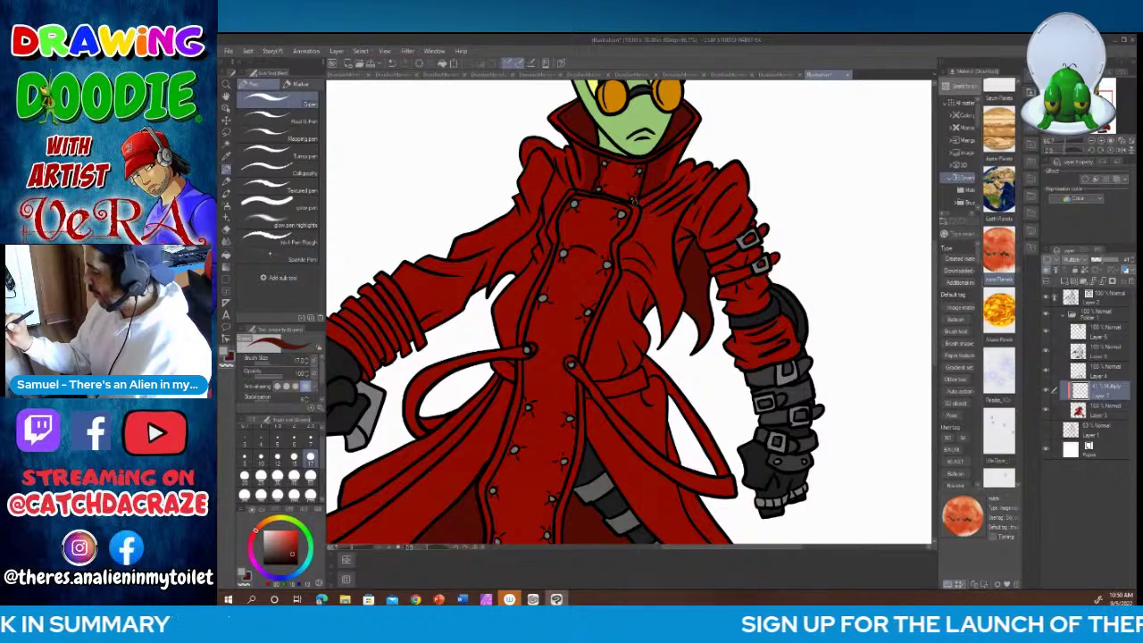
mouse_move(606, 160)
left_mouse_down()
mouse_move(631, 166)
mouse_move(613, 192)
mouse_move(635, 197)
mouse_move(641, 175)
mouse_move(608, 166)
mouse_move(620, 181)
left_mouse_up()
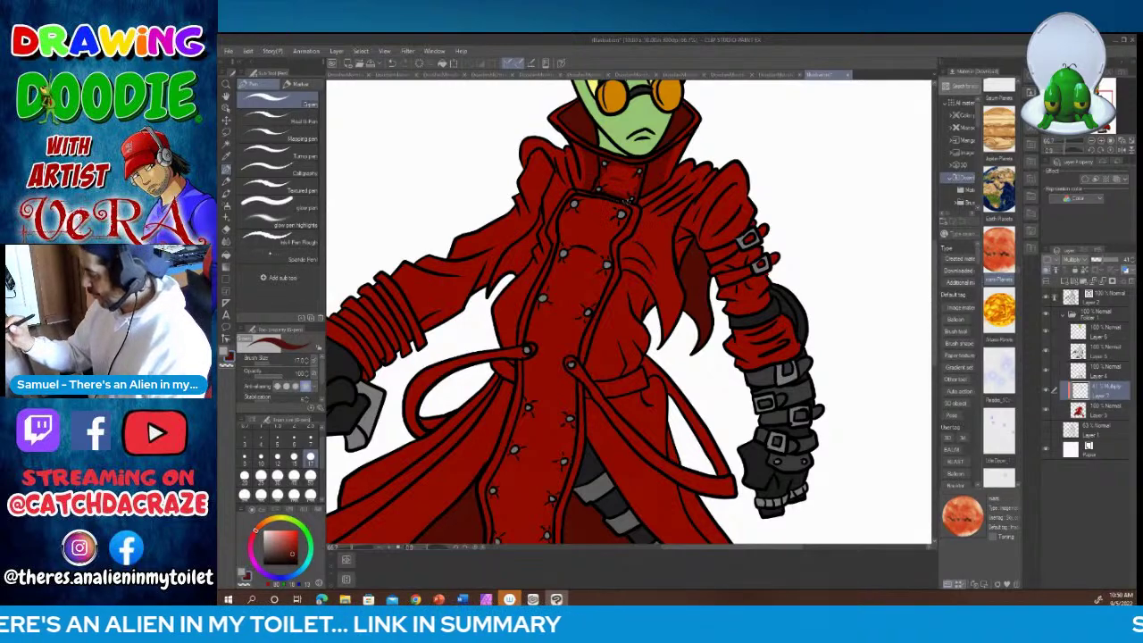
mouse_move(608, 197)
left_mouse_down()
mouse_move(633, 207)
mouse_move(634, 223)
mouse_move(583, 355)
left_mouse_up()
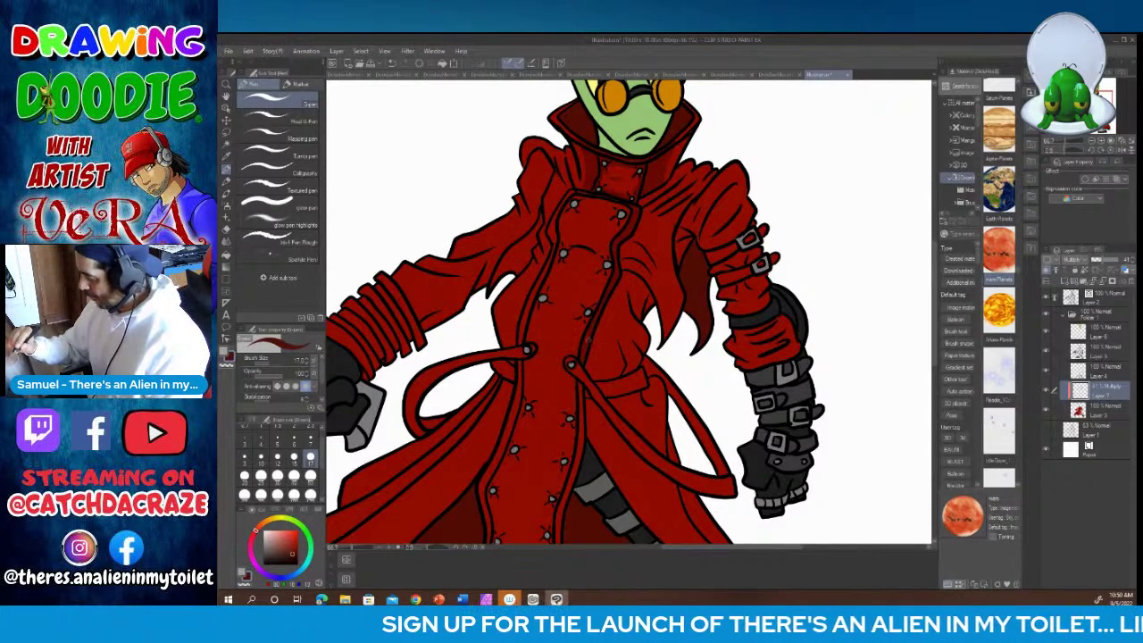
mouse_move(580, 188)
left_mouse_down()
mouse_move(600, 195)
mouse_move(576, 193)
mouse_move(552, 222)
mouse_move(523, 332)
mouse_move(542, 278)
left_mouse_up()
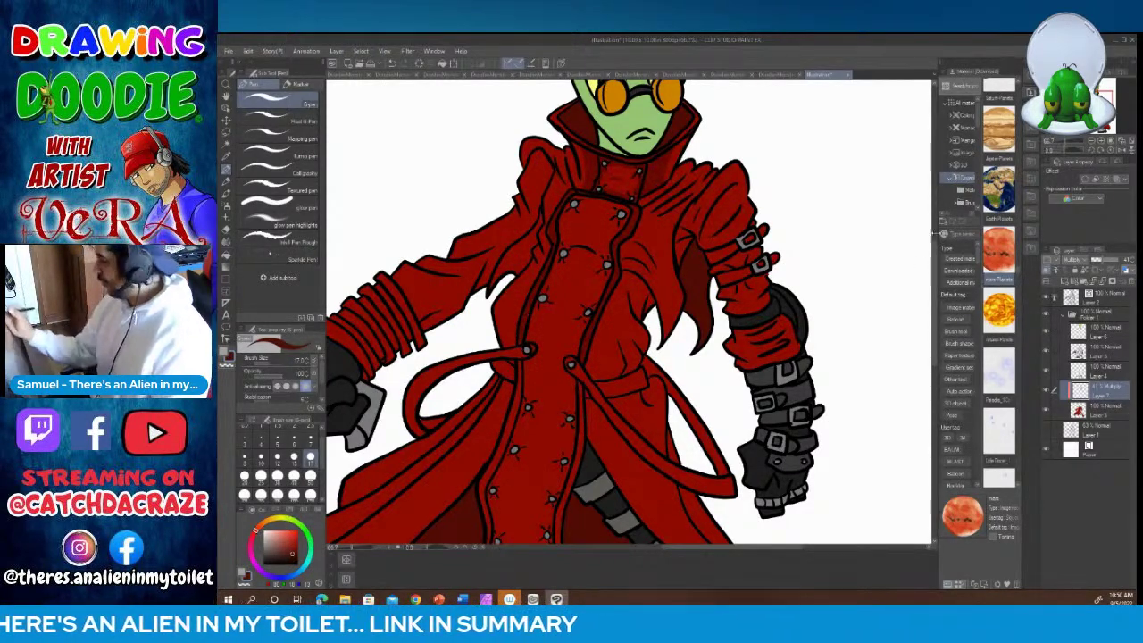
Step: Shade the leg-side edge of the lower front panel and the chest and waist creases with the pen at size 20
scroll(937, 321, "down", 5)
scroll(942, 319, "down", 1)
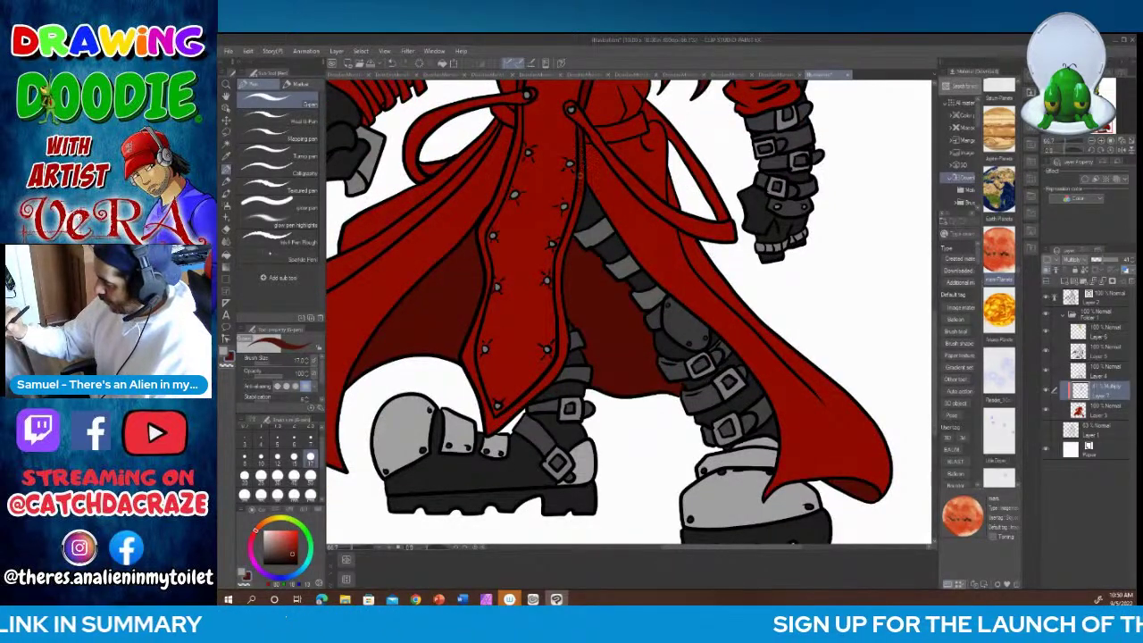
left_click(245, 477)
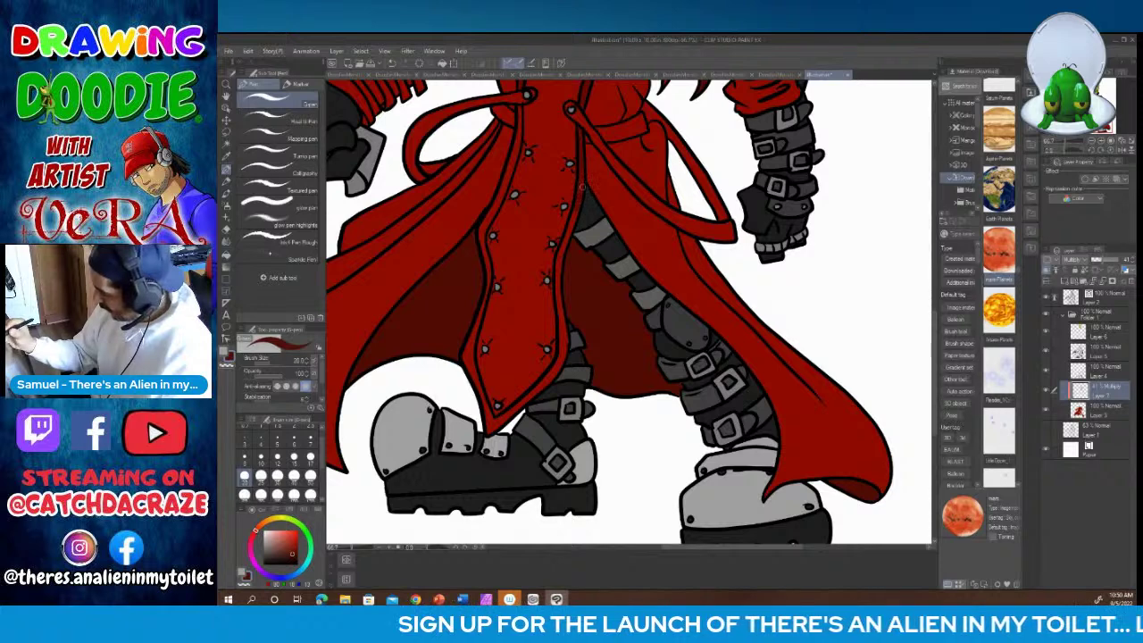
left_click_drag(565, 234, 565, 350)
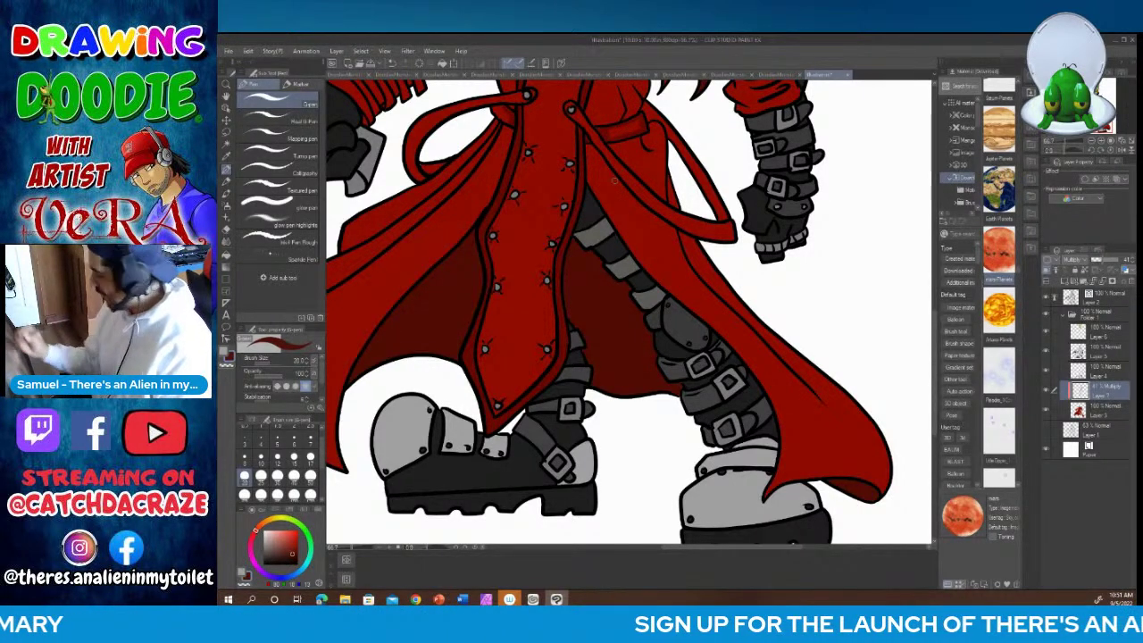
left_click_drag(936, 323, 936, 258)
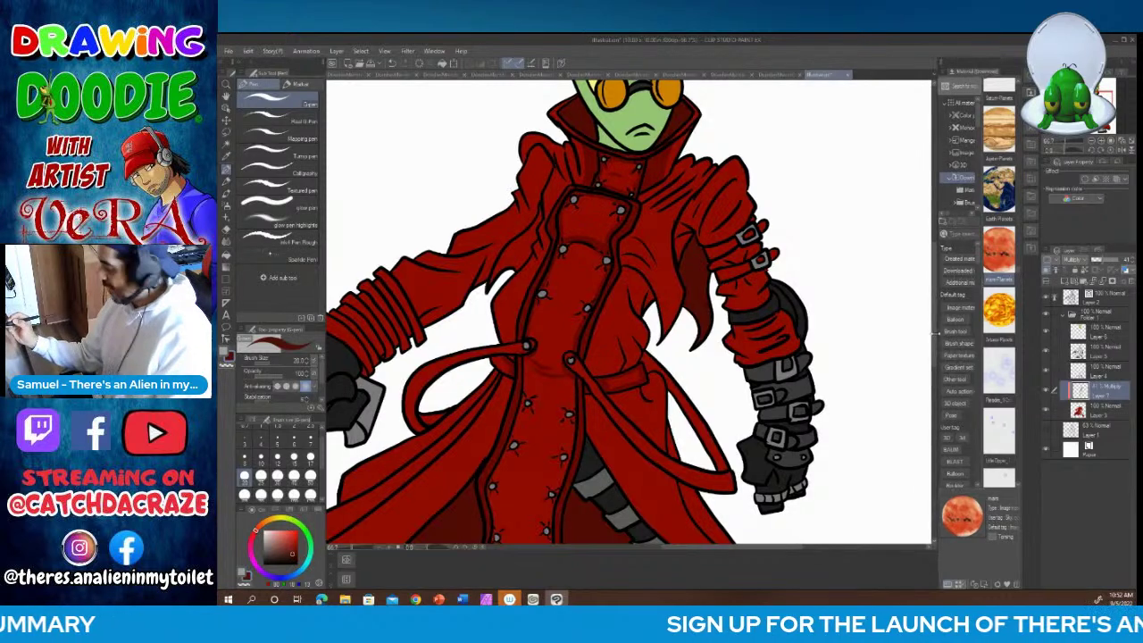
Step: Shade the border, pointed tip and creases between the lower buttons of the coat's front panel
scroll(936, 313, "down", 5)
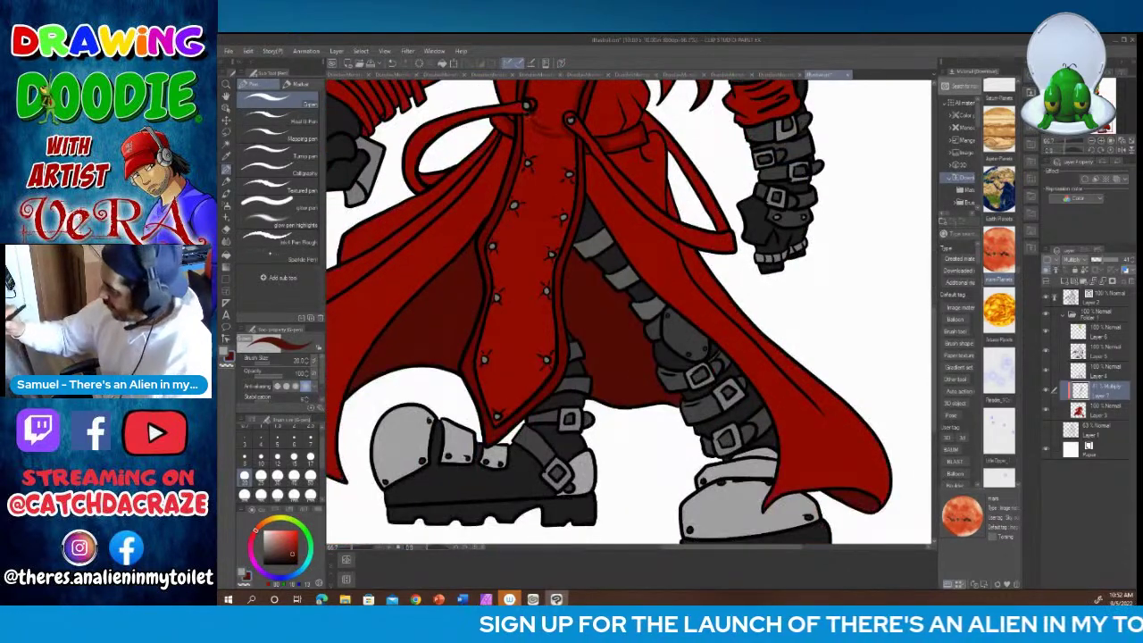
mouse_move(527, 116)
left_mouse_down()
mouse_move(489, 248)
mouse_move(499, 301)
mouse_move(477, 375)
mouse_move(494, 420)
left_mouse_up()
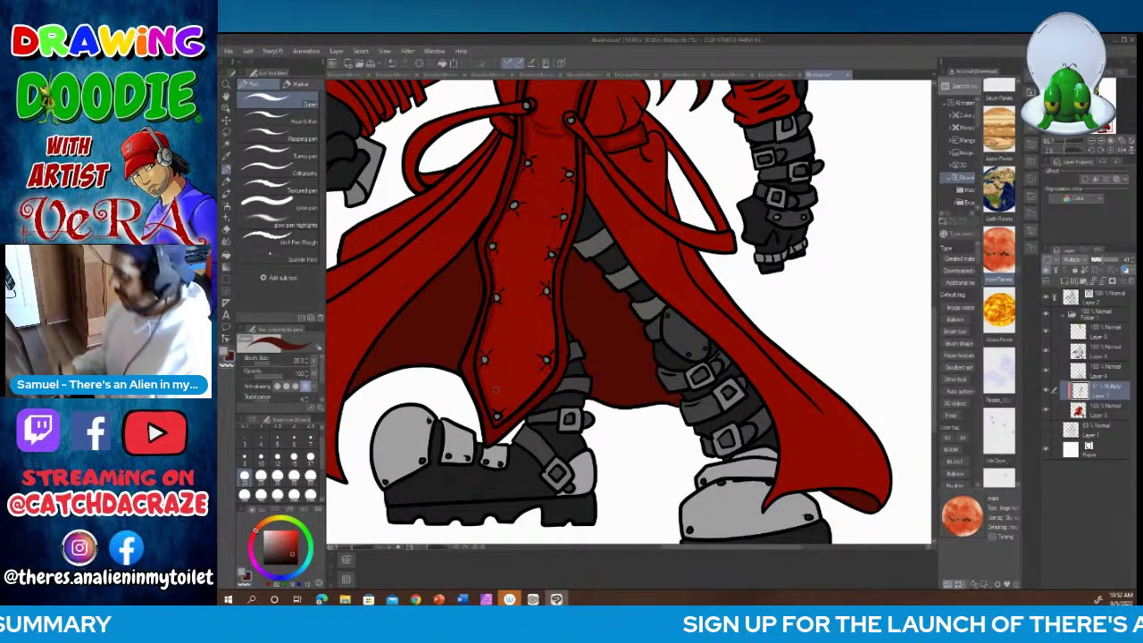
left_click_drag(497, 424, 551, 369)
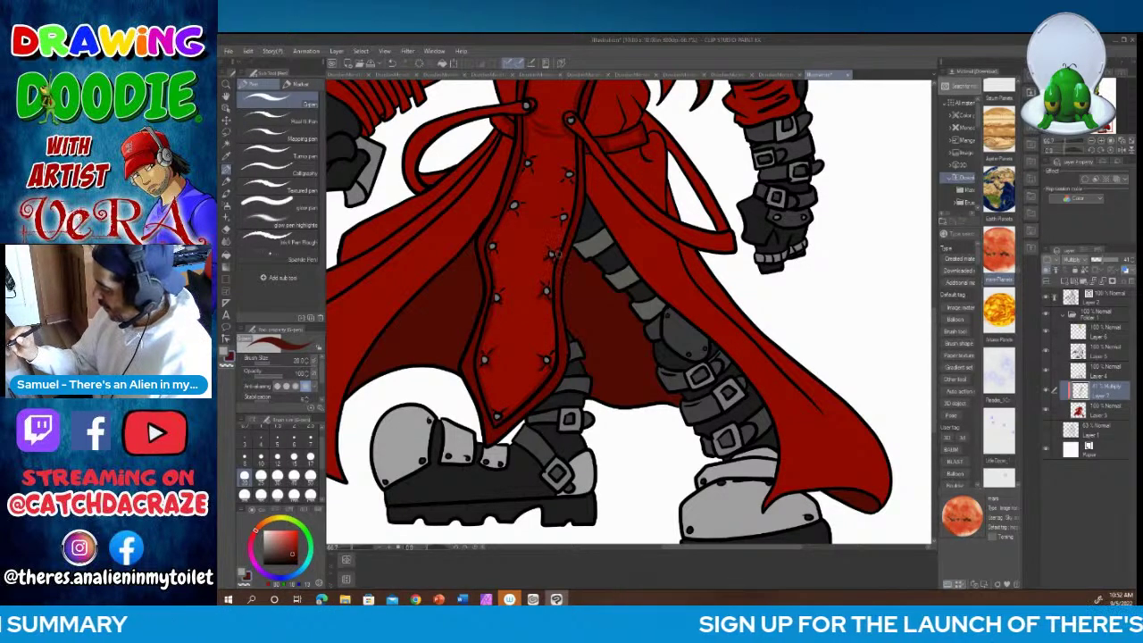
left_click_drag(550, 252, 546, 245)
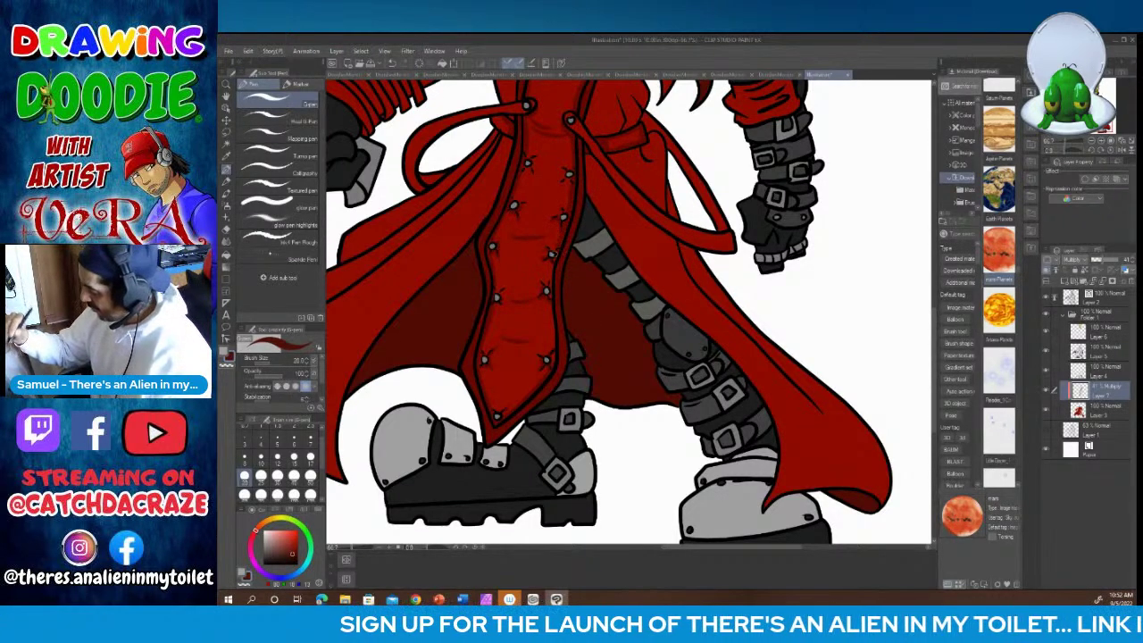
left_click_drag(558, 257, 548, 375)
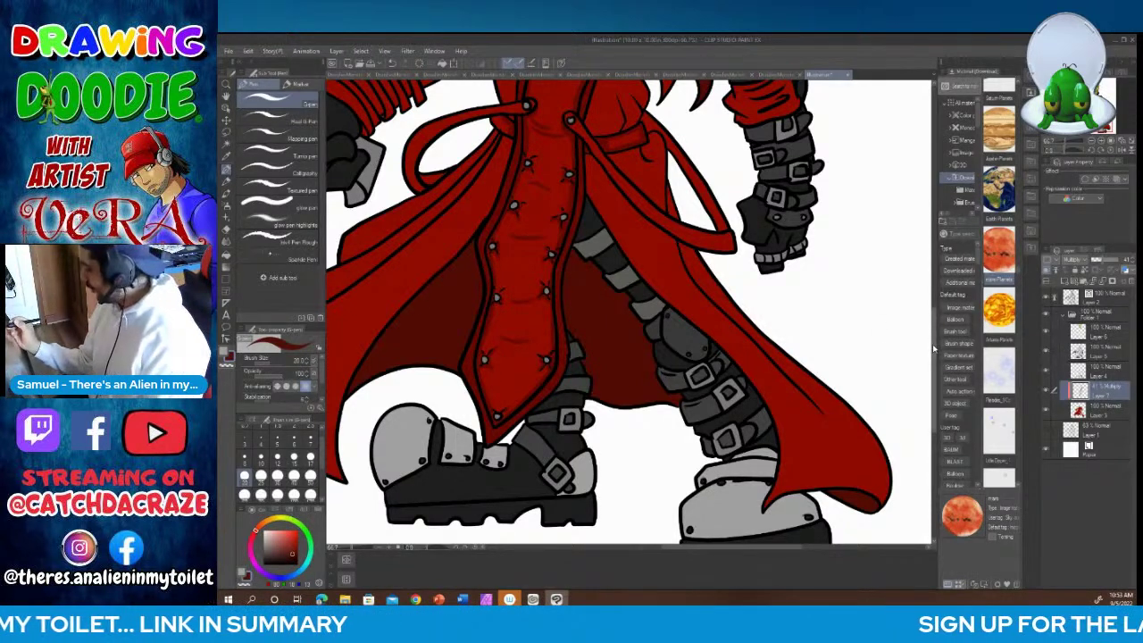
Step: Set the pen size to 15 and shade the folds of the buckled sleeve and the adjoining side of the chest
left_click_drag(933, 349, 933, 294)
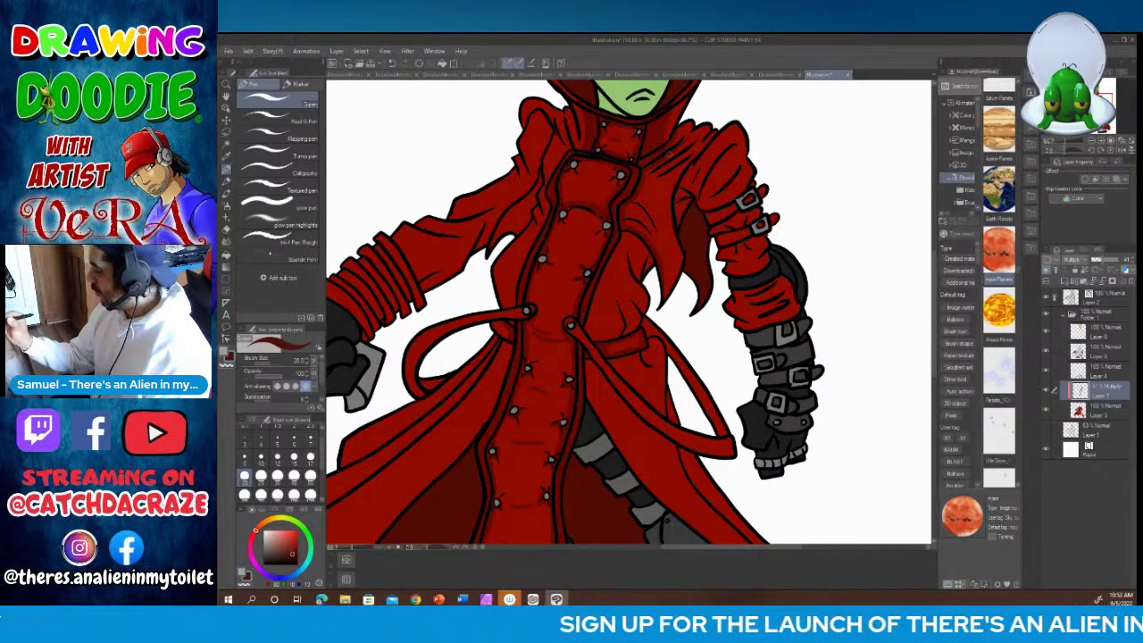
left_click(295, 457)
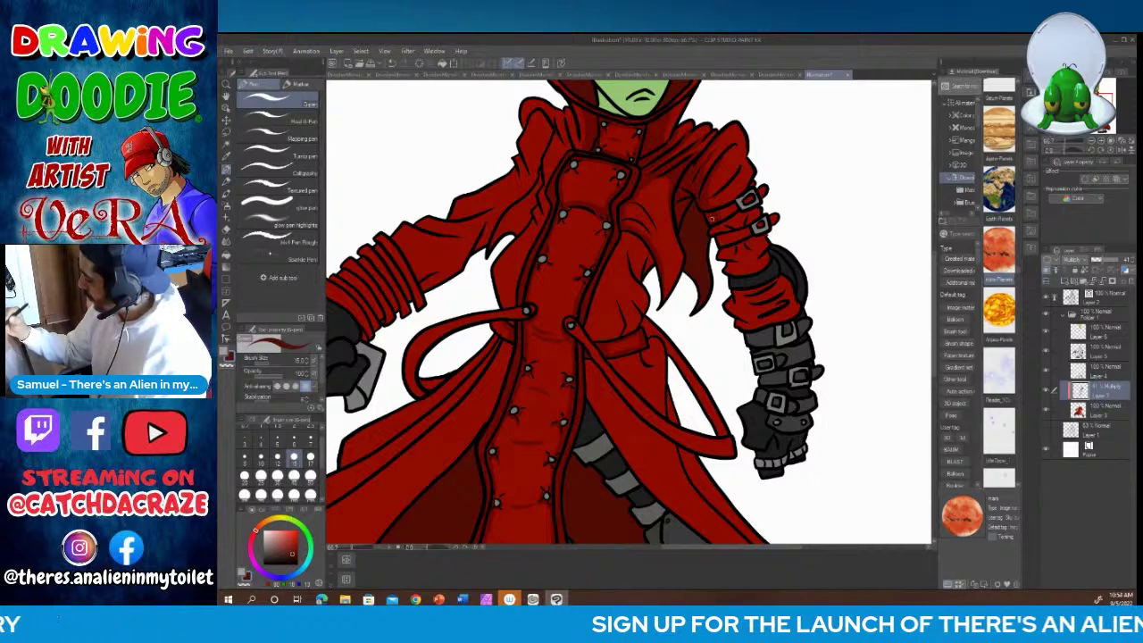
left_click_drag(720, 218, 746, 328)
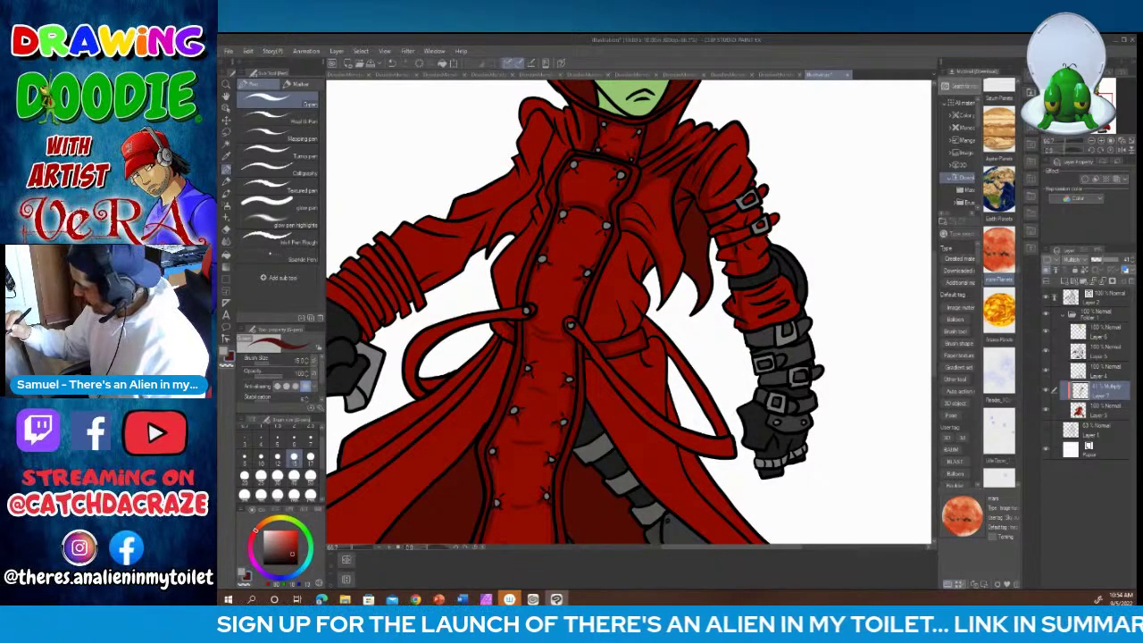
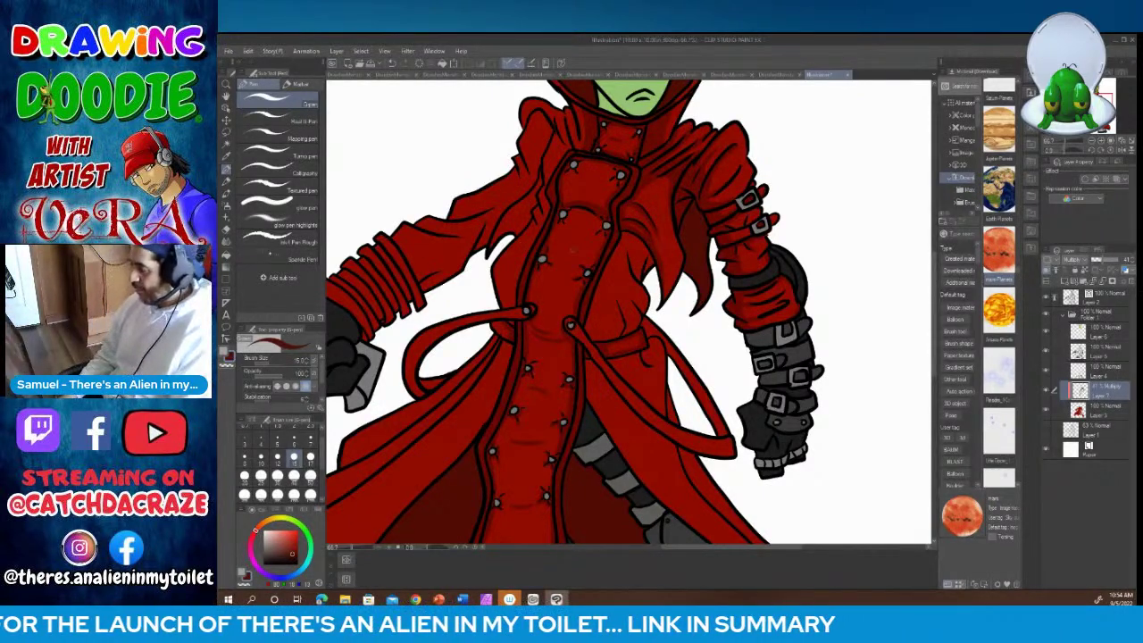
left_click_drag(624, 232, 587, 338)
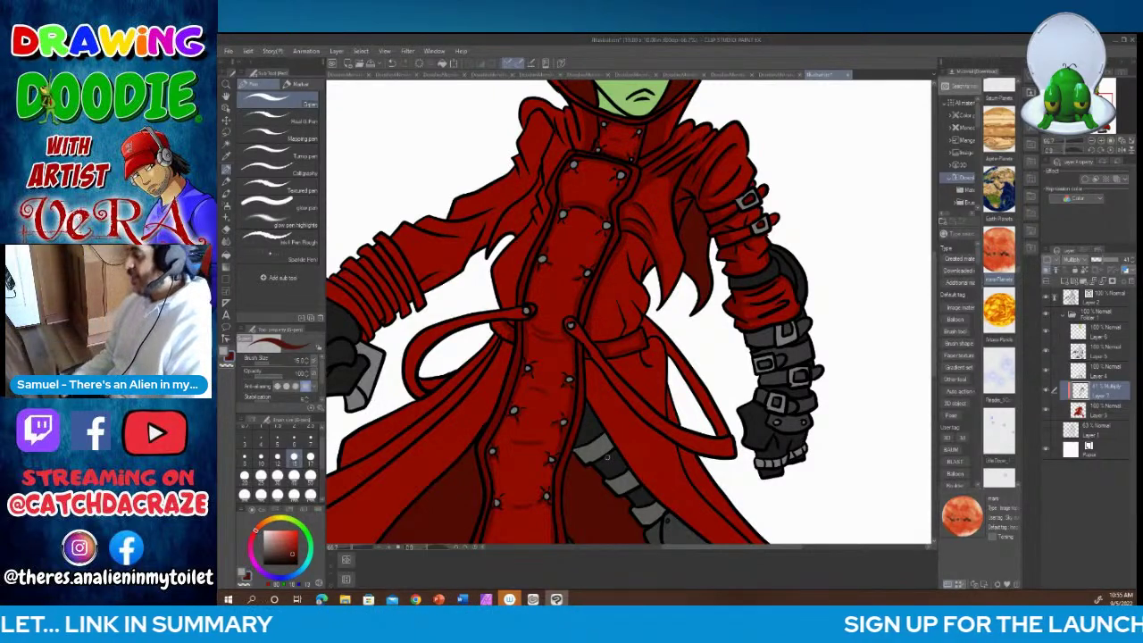
left_click_drag(627, 236, 648, 266)
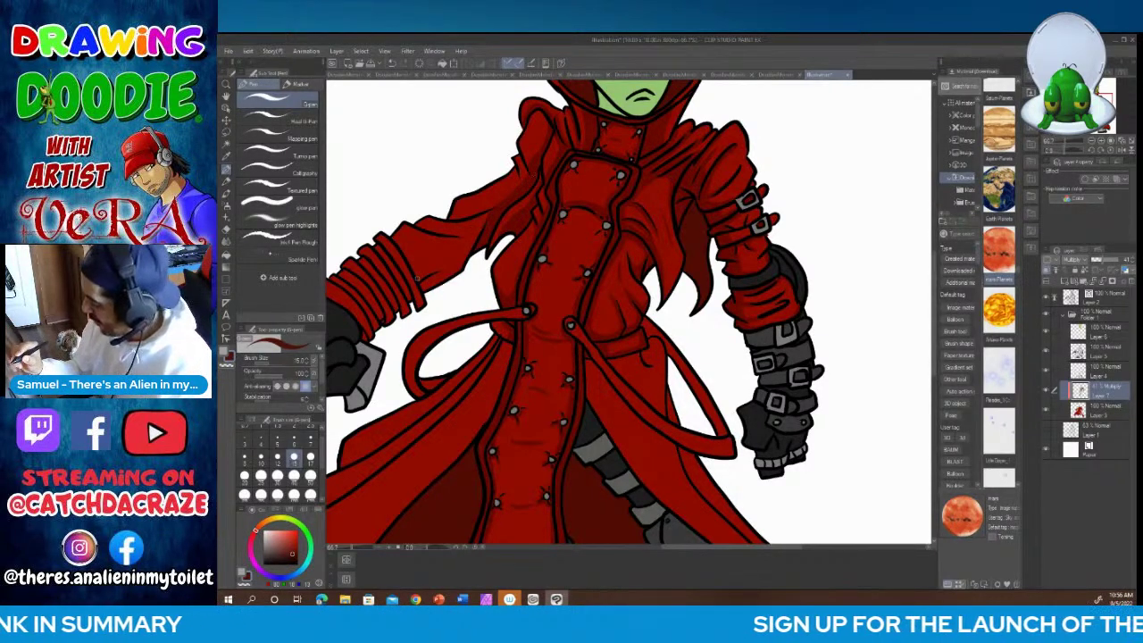
Step: Shade the folds of the gun arm's sleeve and its banded cuff
left_click_drag(449, 264, 483, 218)
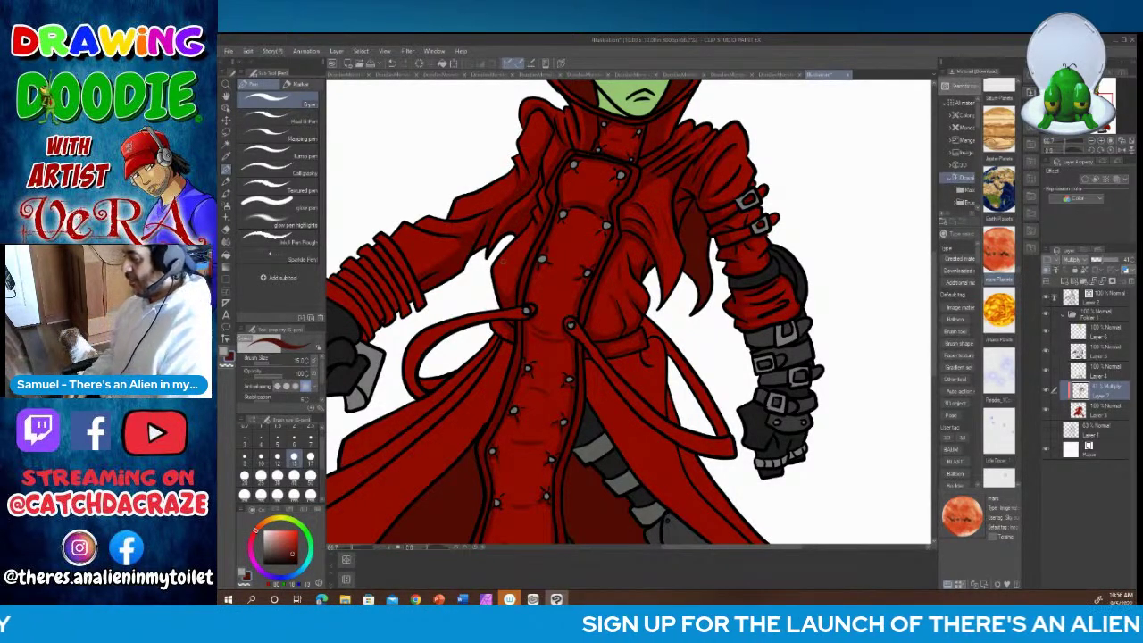
left_click_drag(716, 549, 655, 552)
left_click_drag(932, 288, 932, 300)
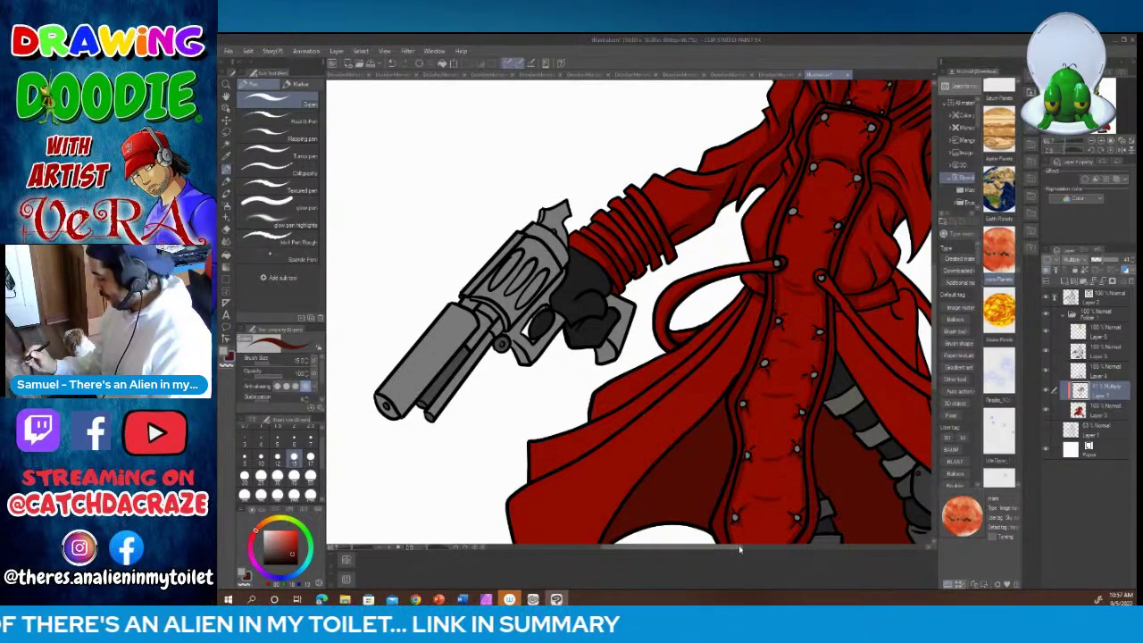
Step: Set the pen size to 17 and shade the inner edge of the coat's skirt beside the upper leg, below the belt
left_click_drag(739, 548, 791, 545)
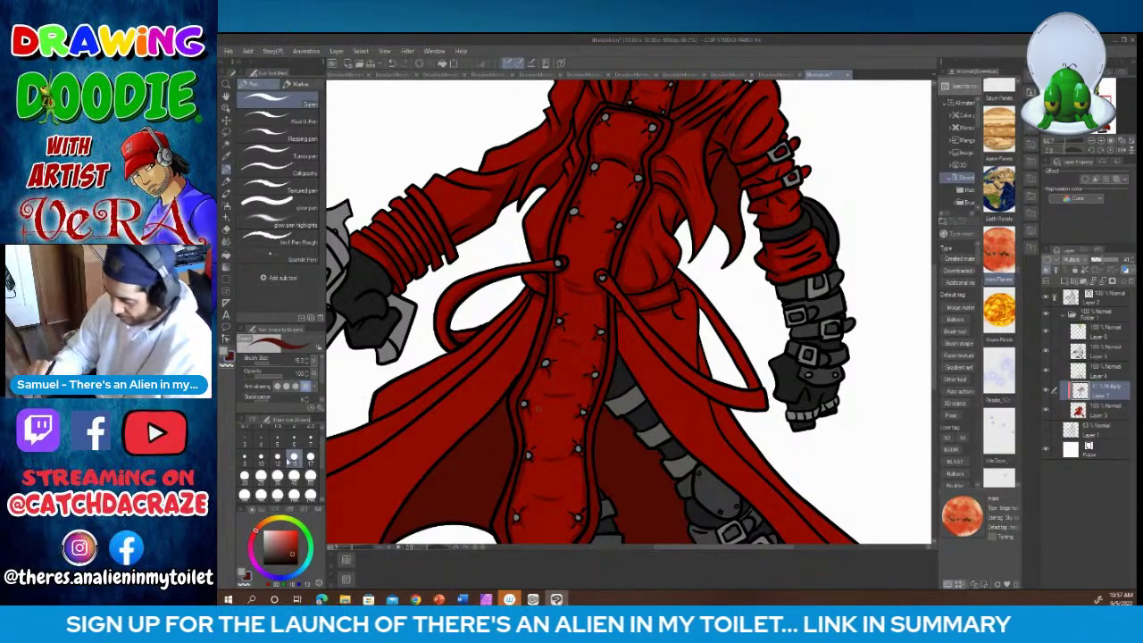
left_click(250, 474)
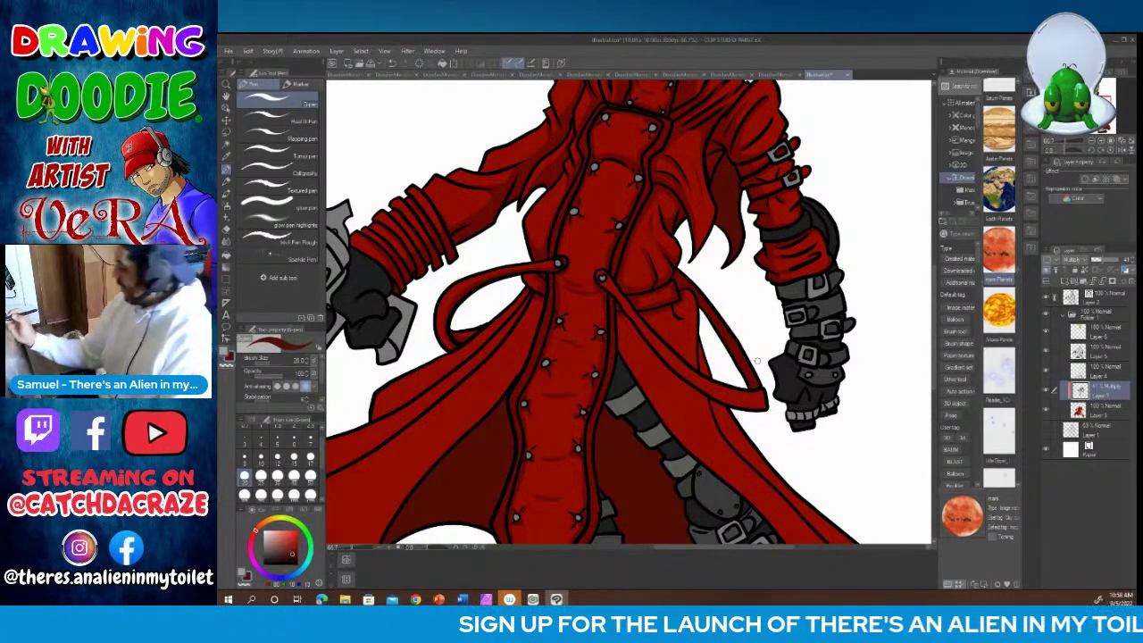
scroll(758, 361, "down", 5)
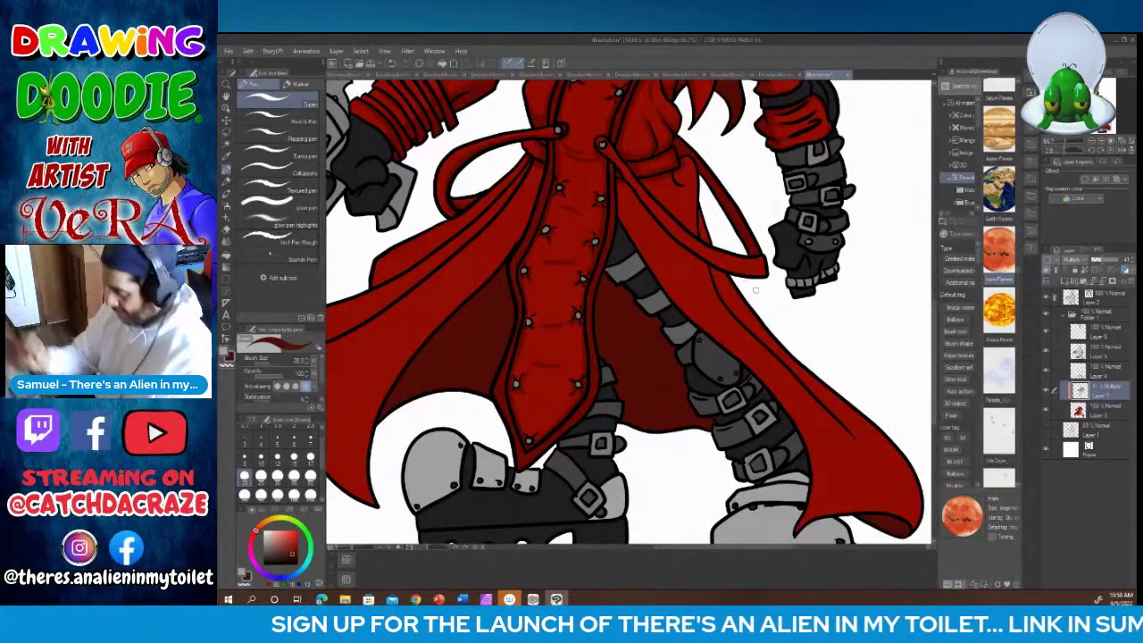
left_click(310, 457)
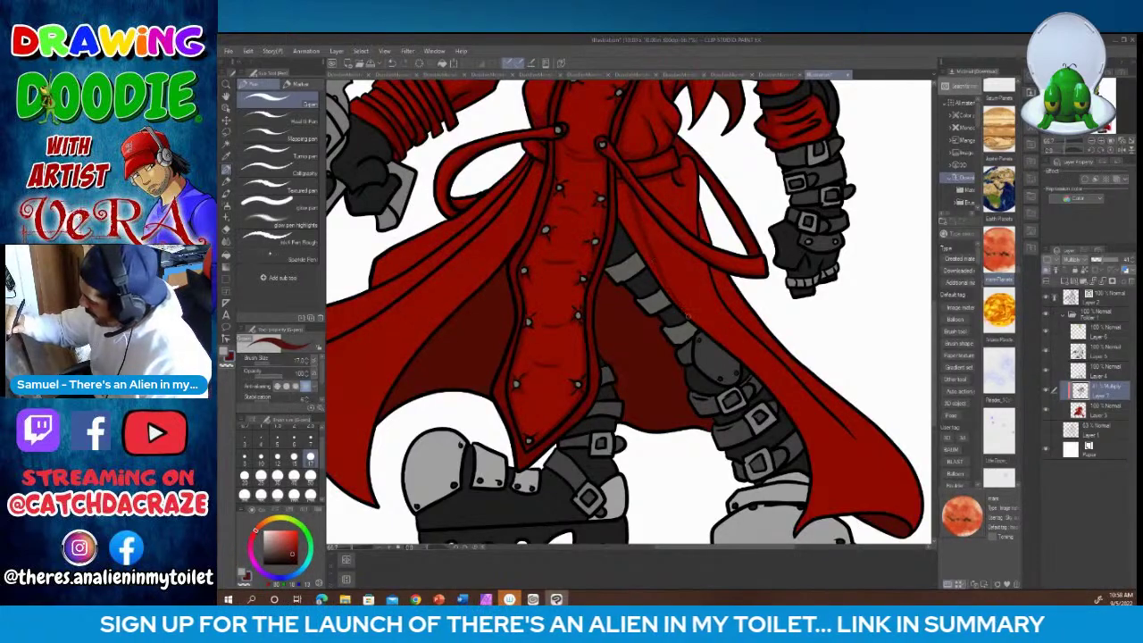
left_click_drag(669, 294, 620, 200)
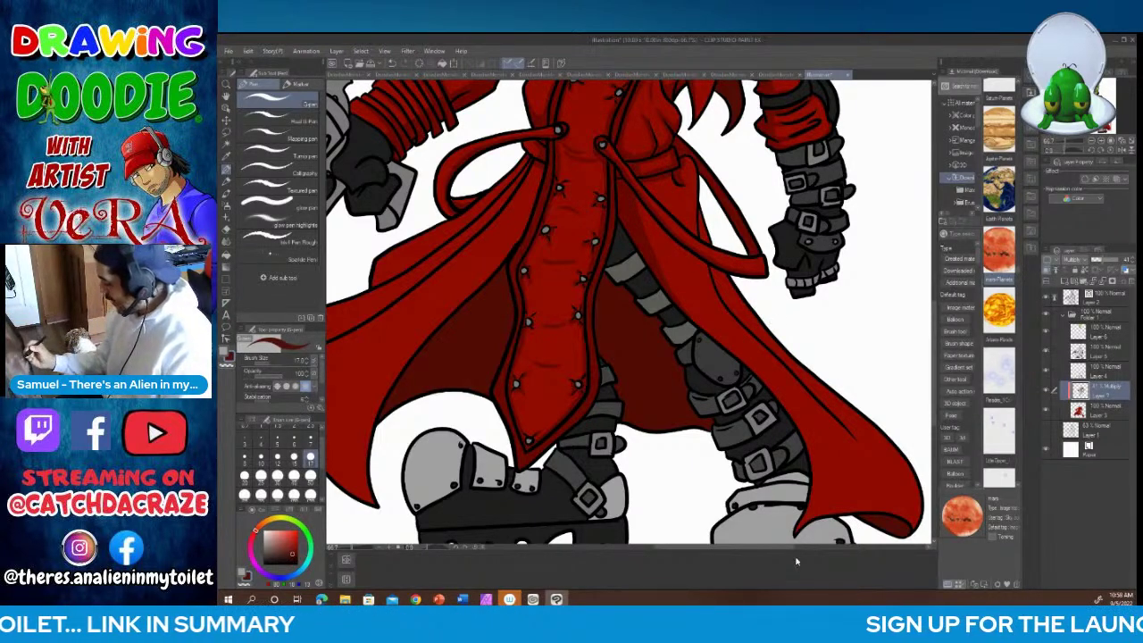
Step: Set the pen size to 25 and shade the long coat tail along its leg-side edge down to the flared hem
left_click_drag(792, 548, 814, 549)
left_click_drag(935, 352, 934, 356)
scroll(935, 355, "down", 3)
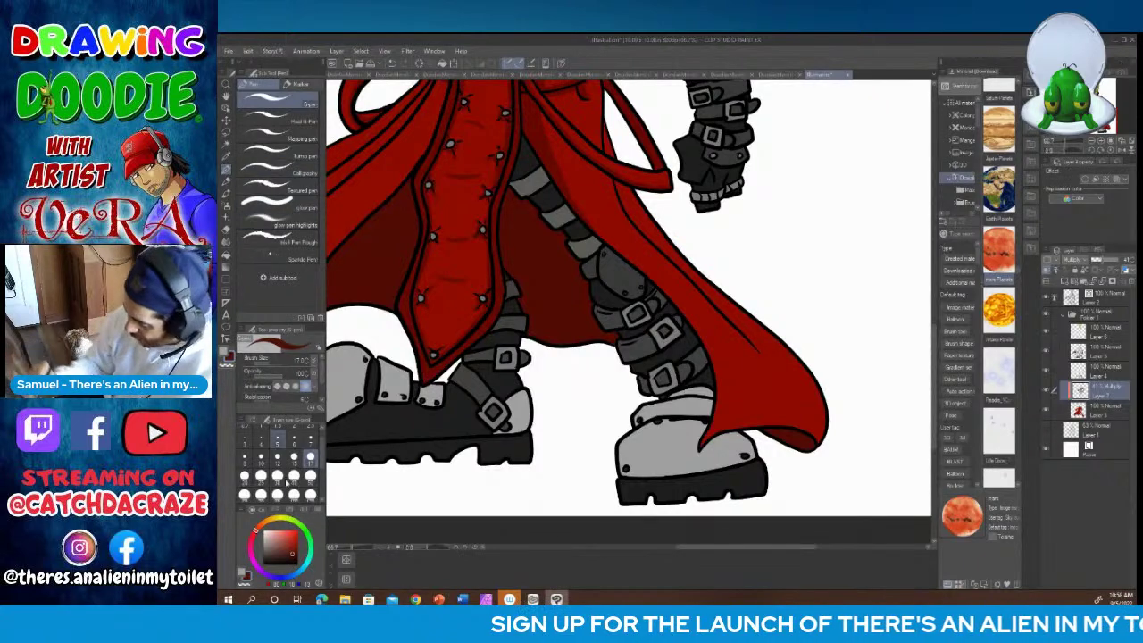
left_click(261, 477)
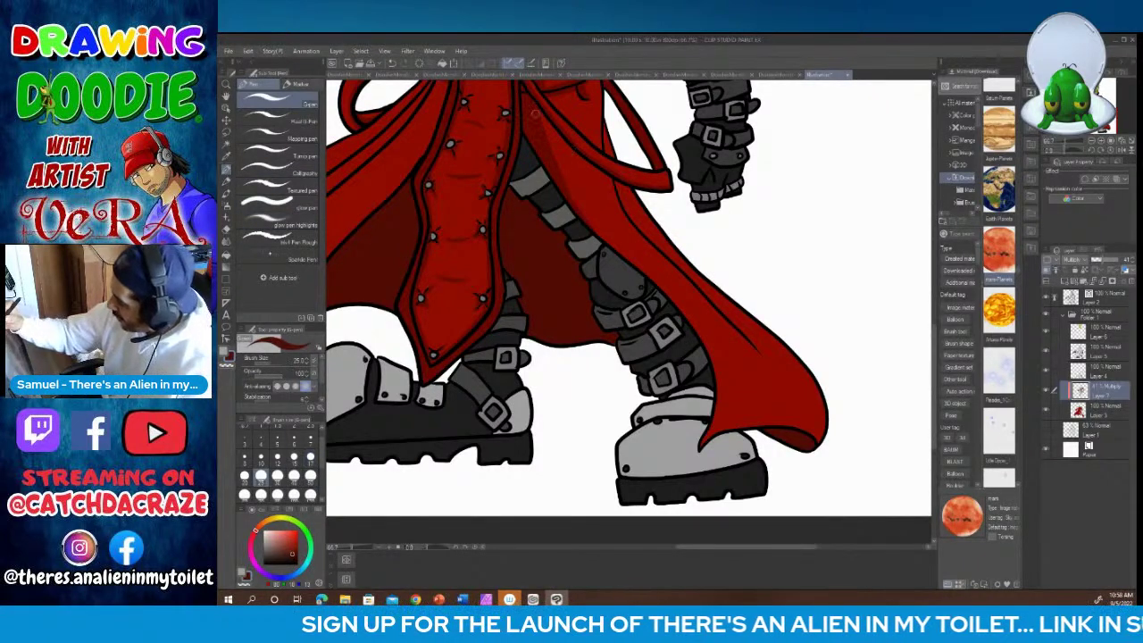
mouse_move(593, 223)
left_mouse_down()
mouse_move(683, 311)
mouse_move(727, 427)
left_mouse_up()
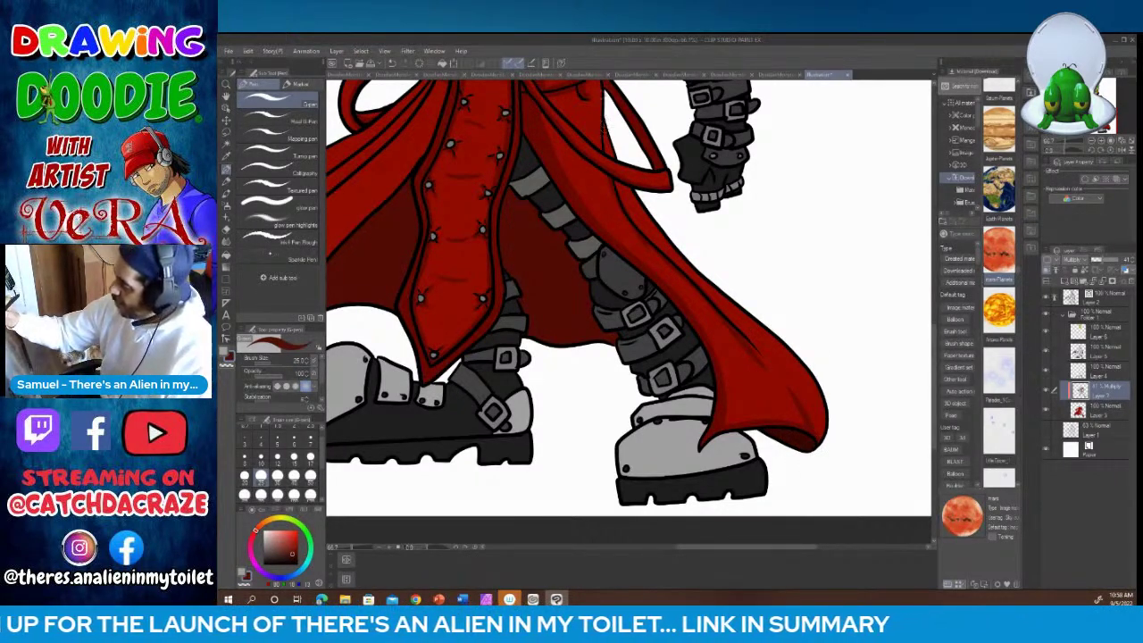
left_click_drag(935, 335, 935, 307)
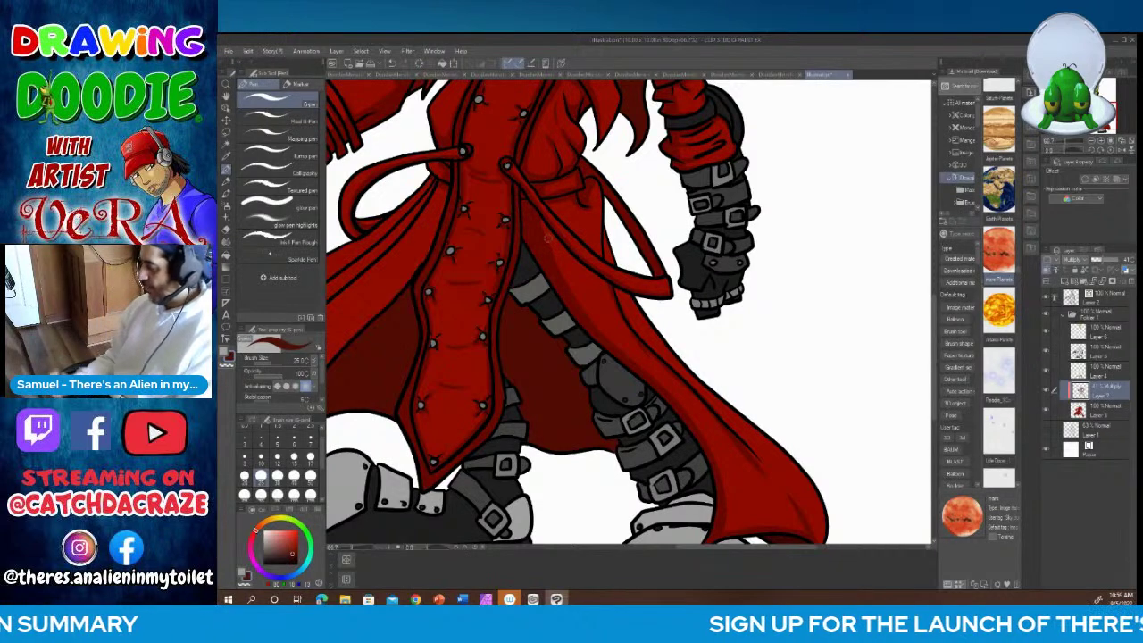
Step: Paint darker fold shadows on the red coat's flared tail below the revolver, using the Multiply shading layer
left_click_drag(760, 549, 682, 550)
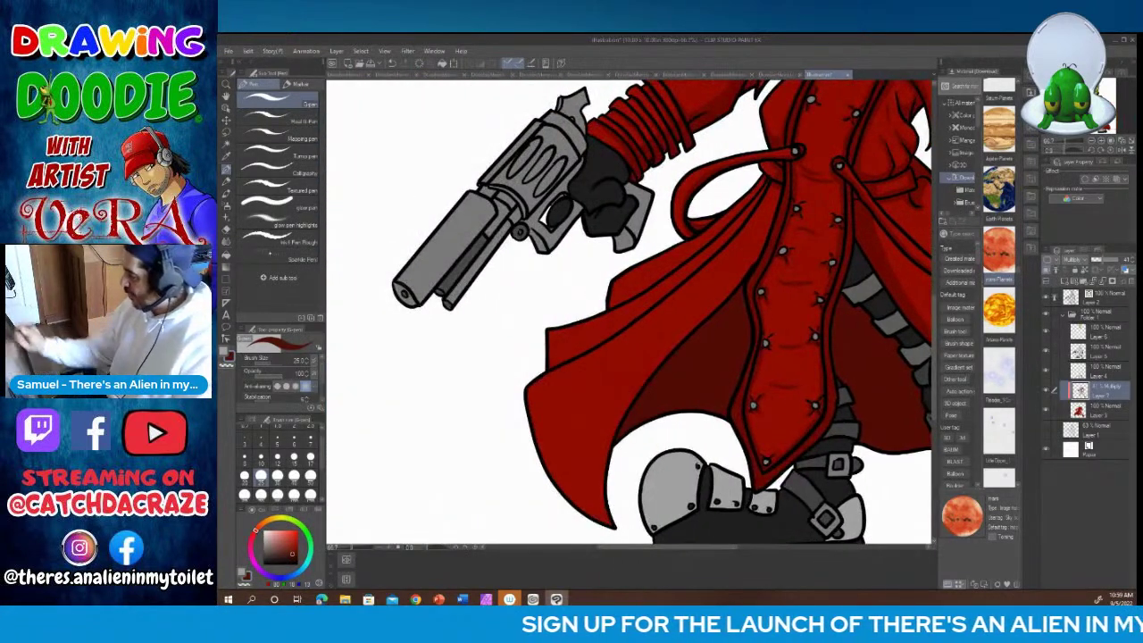
mouse_move(780, 187)
left_mouse_down()
mouse_move(748, 268)
mouse_move(650, 364)
mouse_move(613, 420)
mouse_move(597, 520)
left_mouse_up()
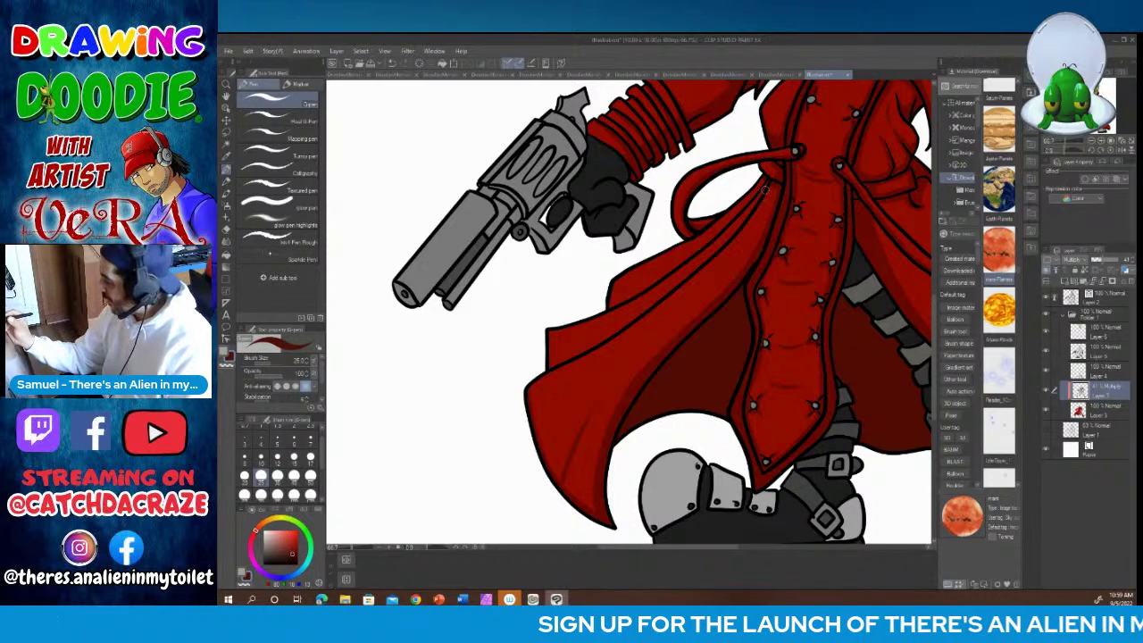
left_click_drag(684, 280, 538, 366)
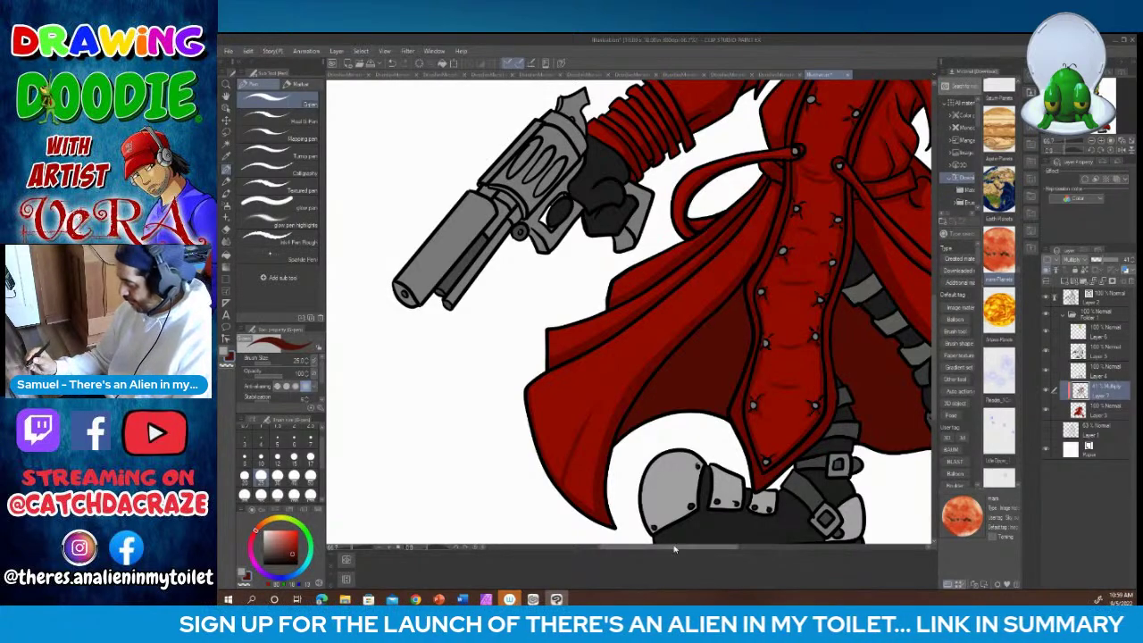
Step: Add a new layer above the grey boot and glove colour layer, clip it, and set it to Multiply with reduced opacity
left_click_drag(675, 548, 722, 549)
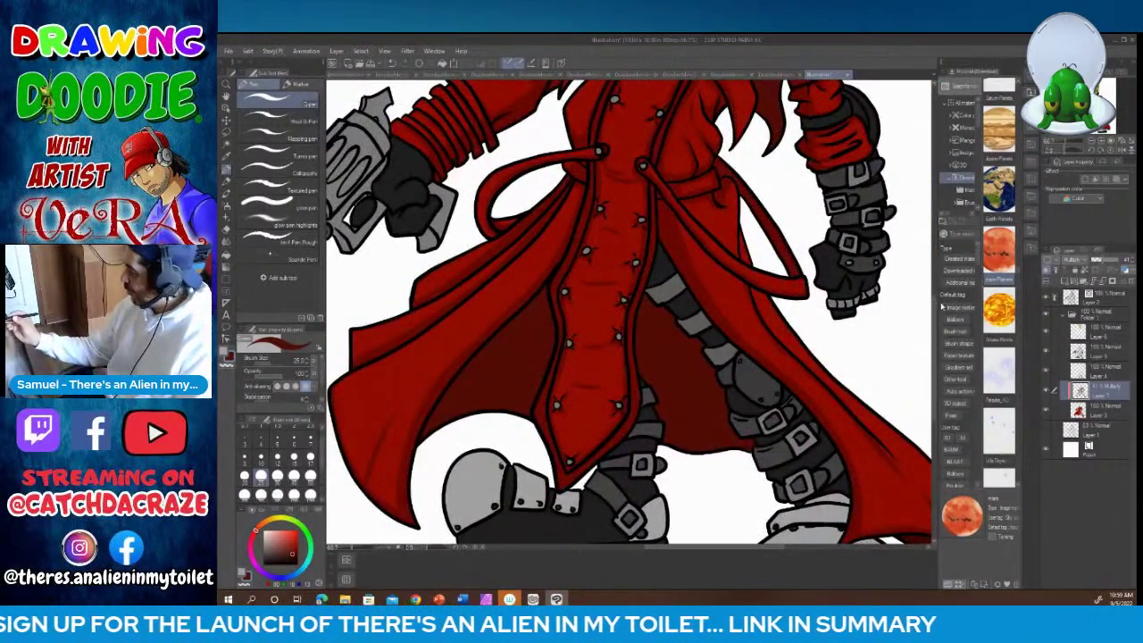
left_click_drag(935, 332, 942, 290)
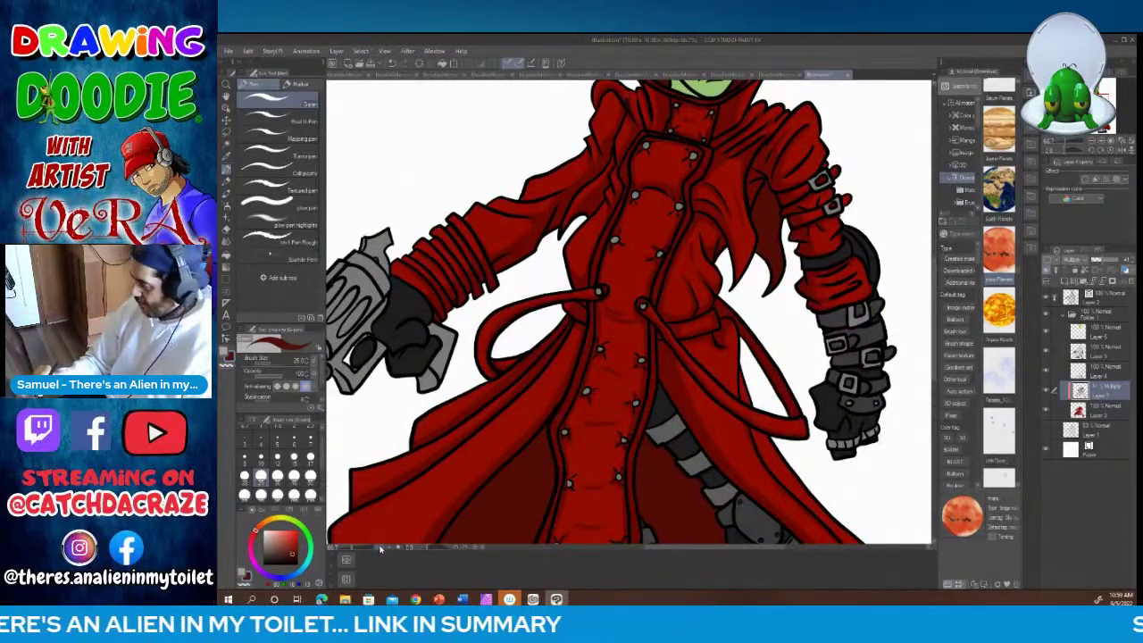
left_click(380, 548)
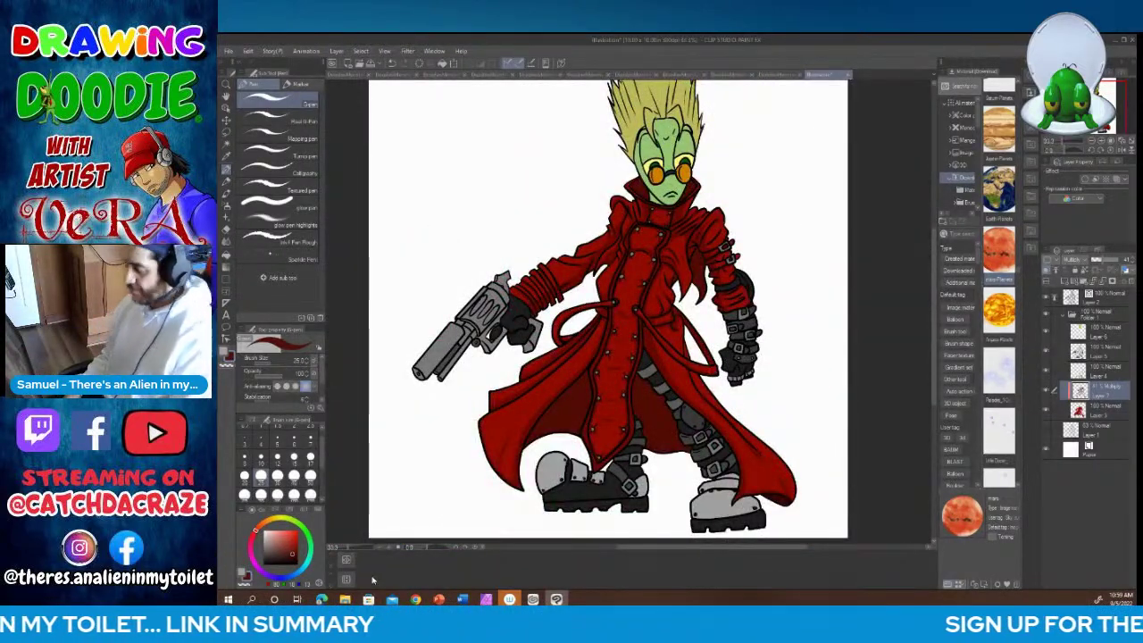
left_click(1076, 374)
left_click(1048, 371)
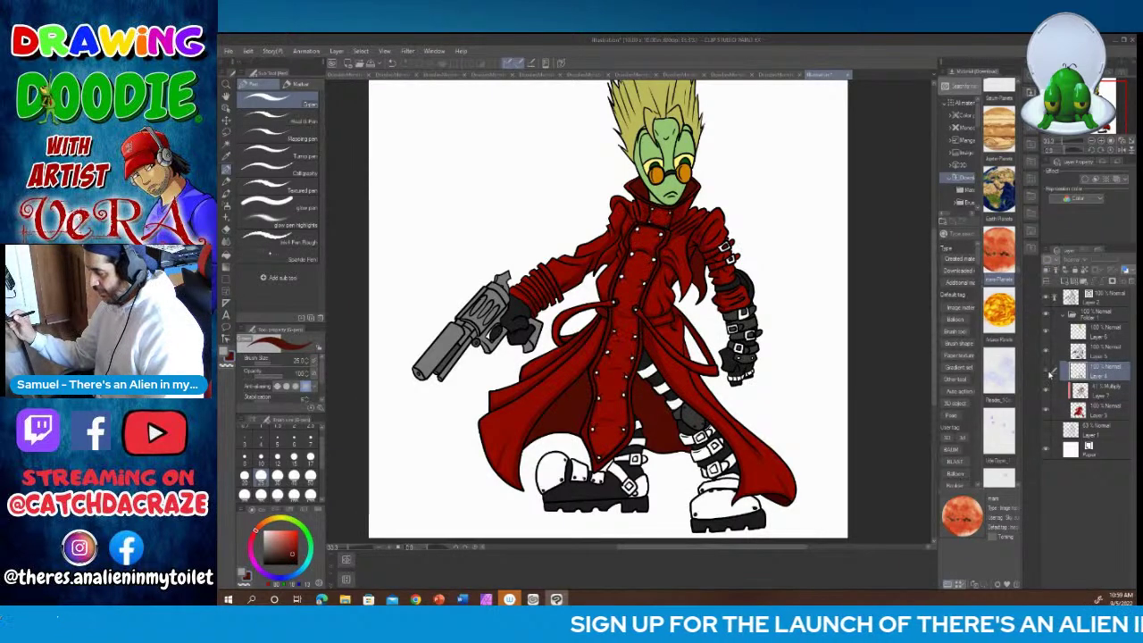
left_click(1047, 372)
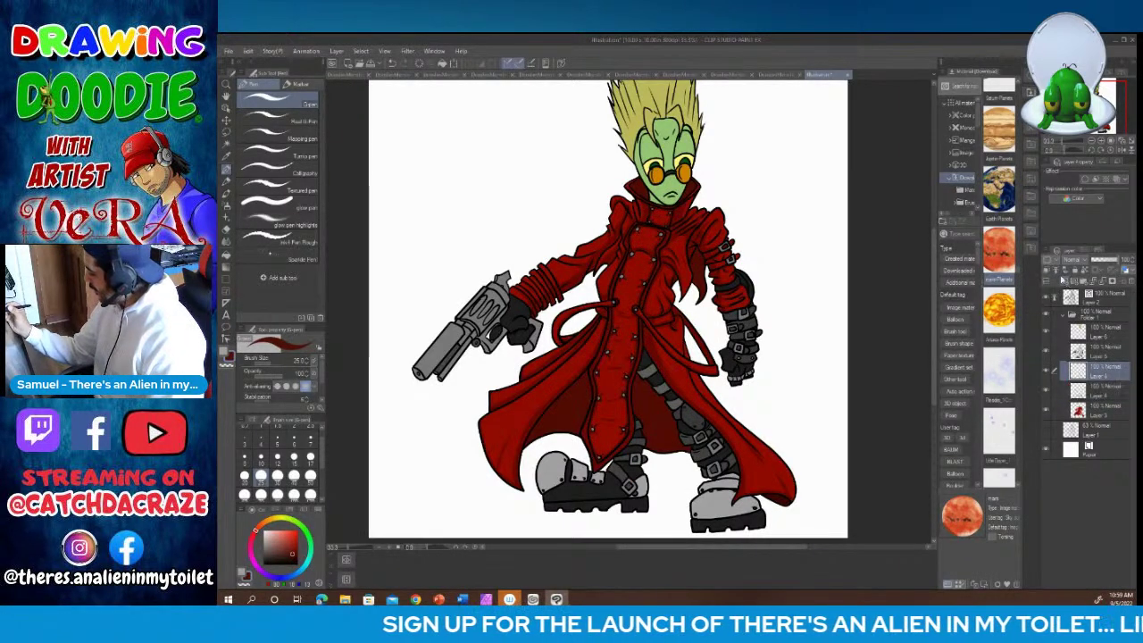
left_click(1072, 259)
left_click(1079, 289)
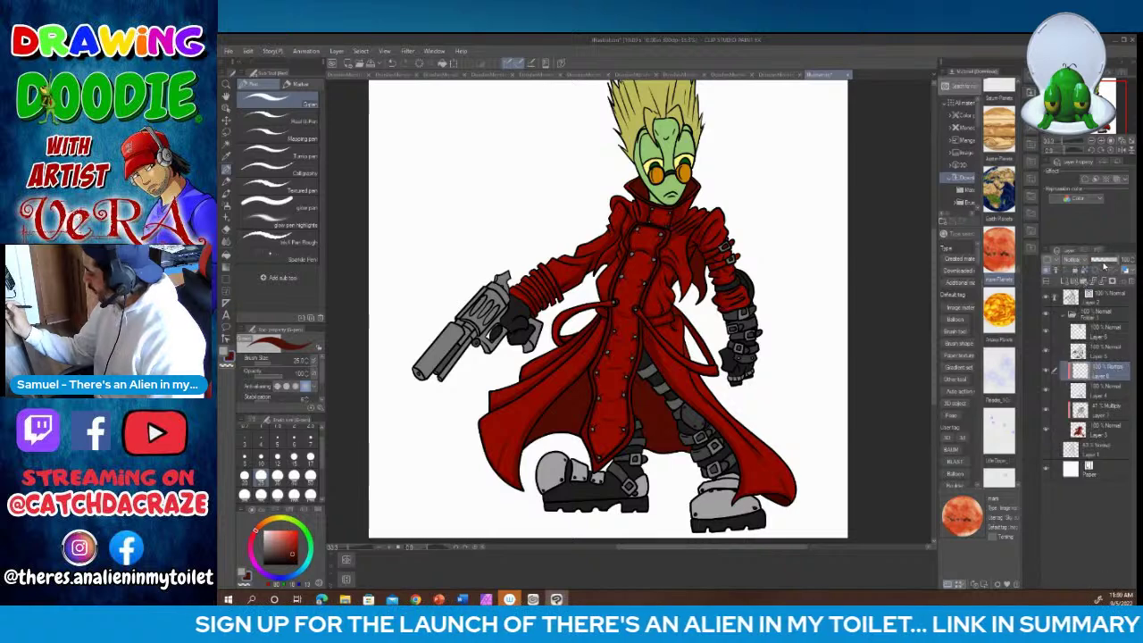
Step: Sample a dark grey from the drawing and shade the metal buttons down the coat with a size 7 pen
left_click(228, 157)
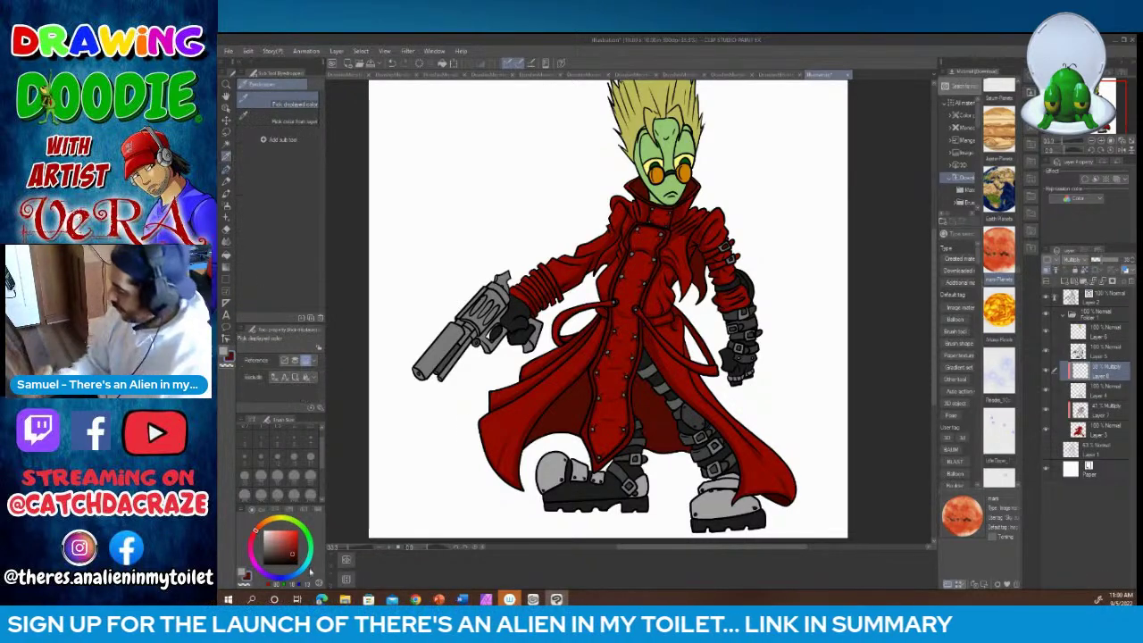
left_click(624, 275)
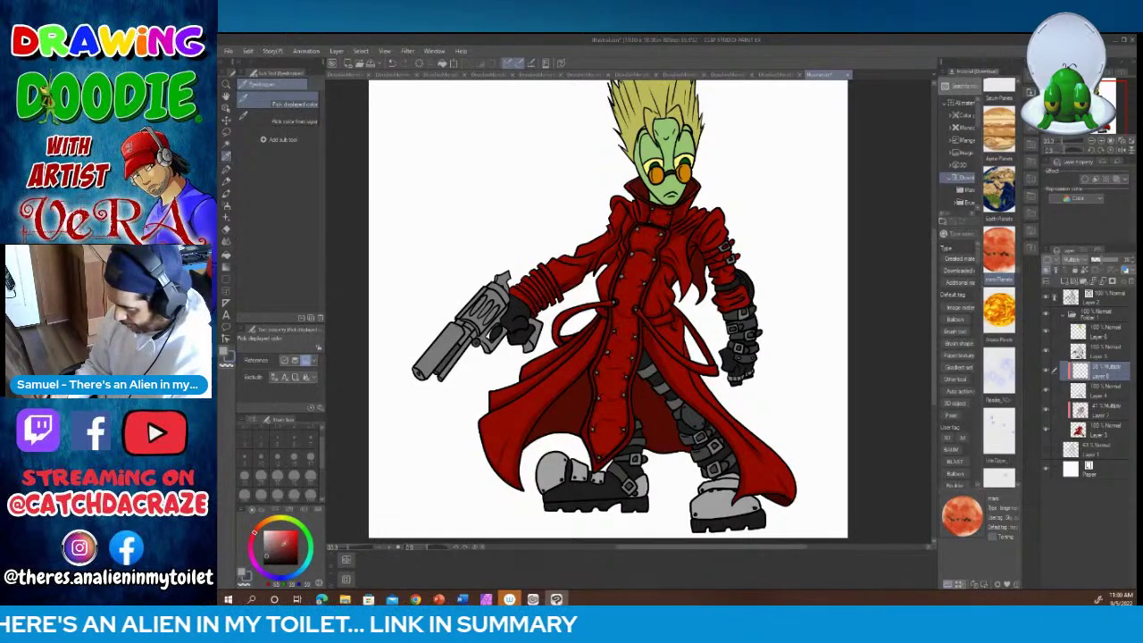
left_click(390, 548)
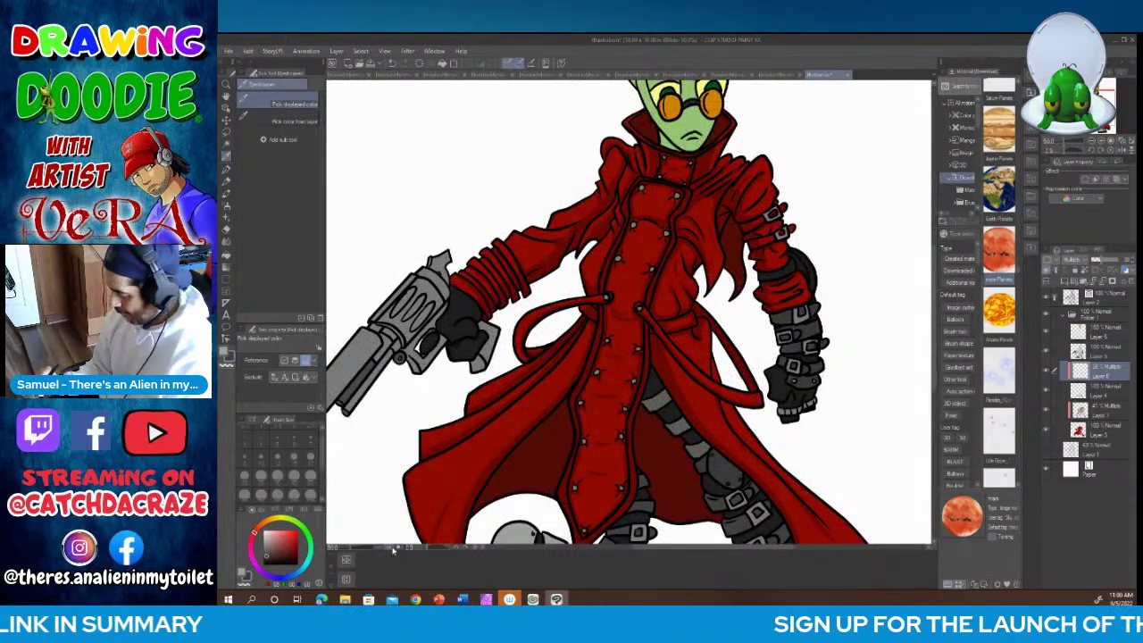
left_click(390, 548)
left_click(390, 548)
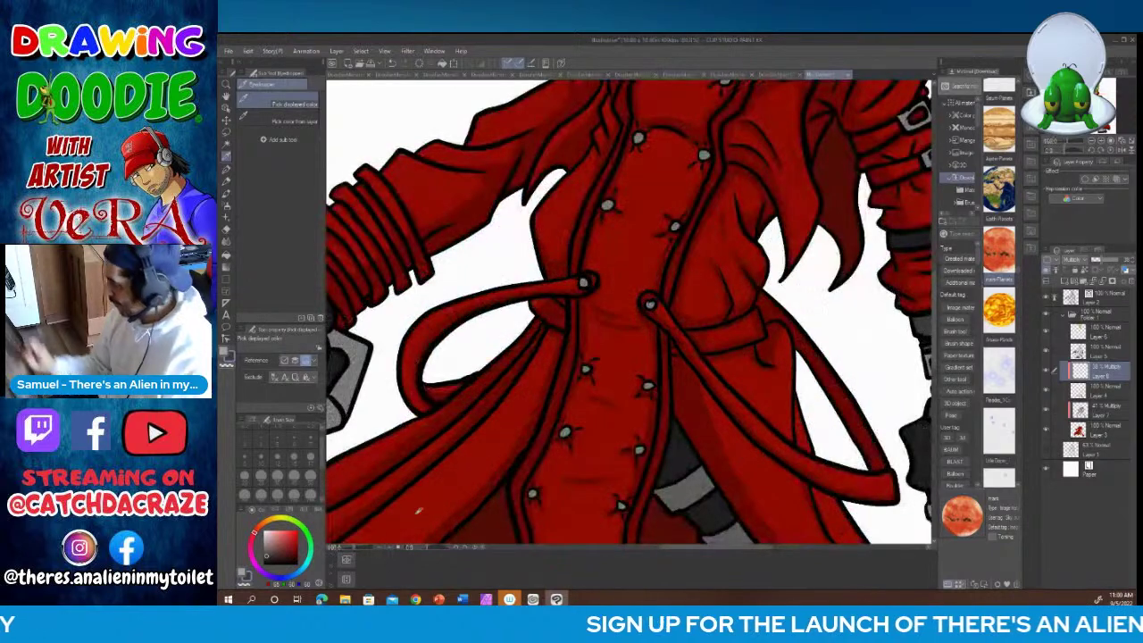
left_click_drag(934, 291, 933, 259)
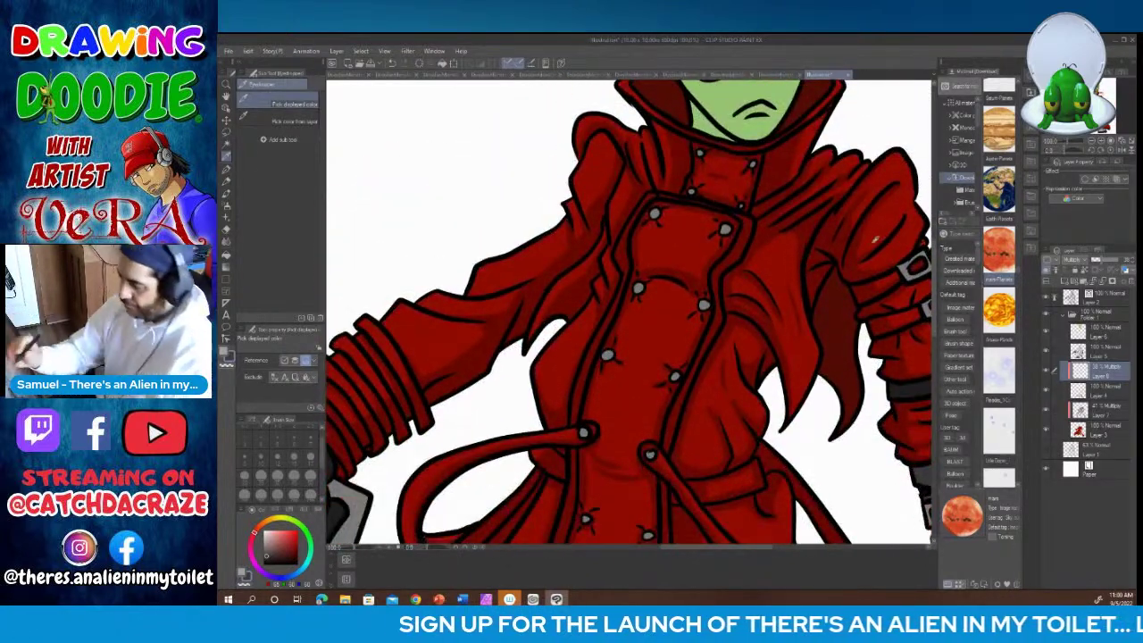
left_click(225, 169)
left_click(310, 439)
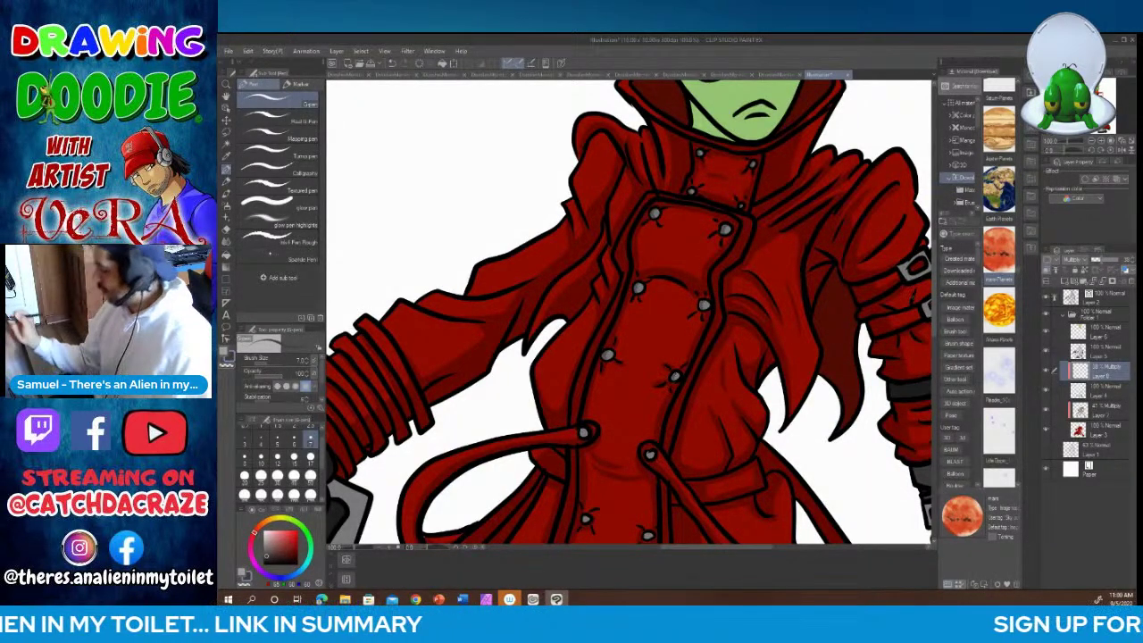
scroll(625, 313, "down", 5)
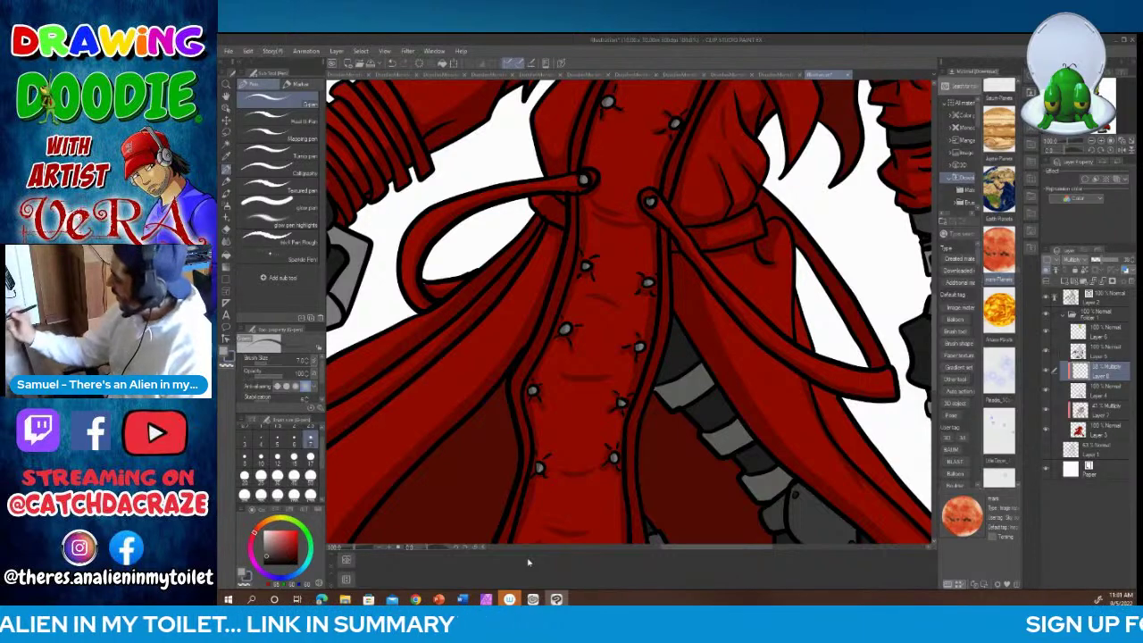
left_click_drag(934, 315, 934, 351)
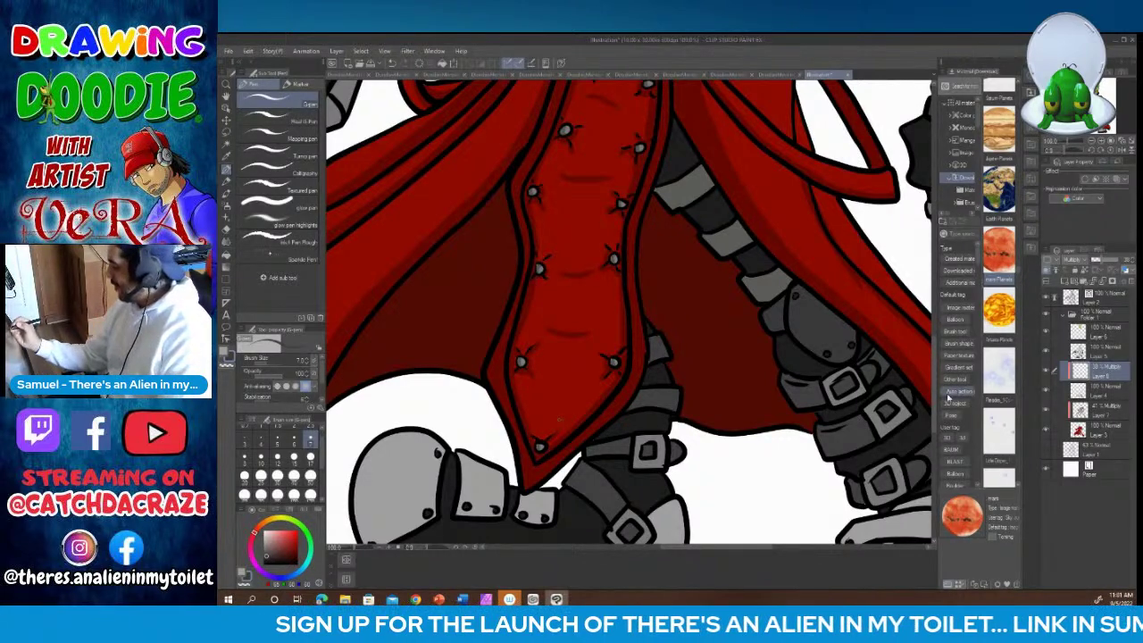
Step: Shade the metal buckles on the empty-handed arm's sleeve and forearm straps with a size 10 pen
scroll(625, 312, "up", 5)
scroll(744, 536, "up", 5)
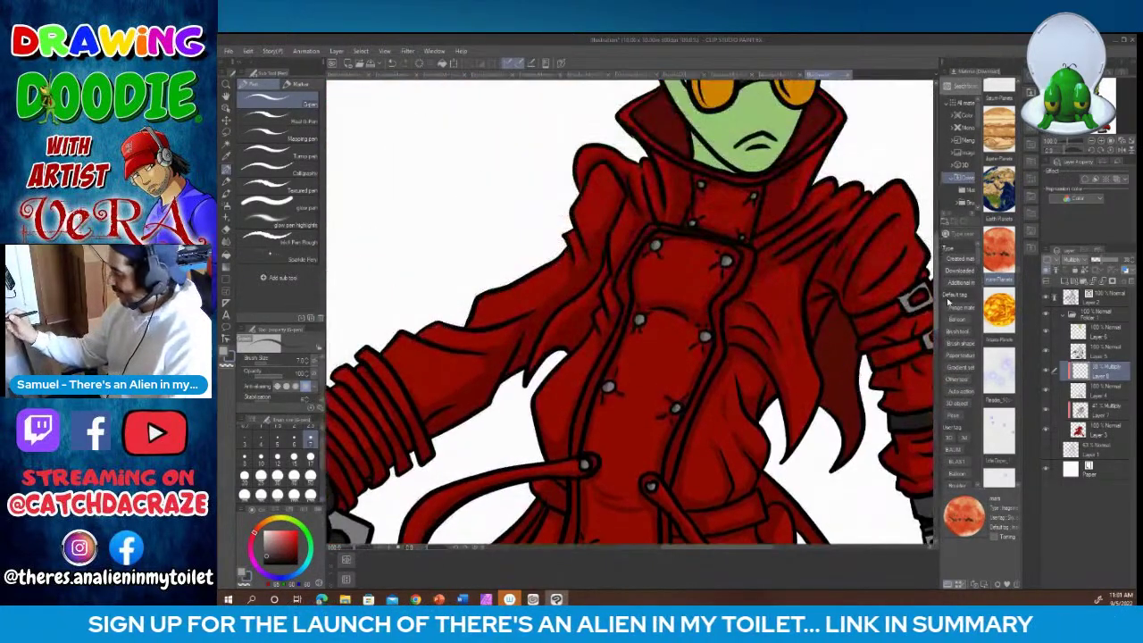
scroll(744, 536, "down", 5)
scroll(744, 548, "right", 5)
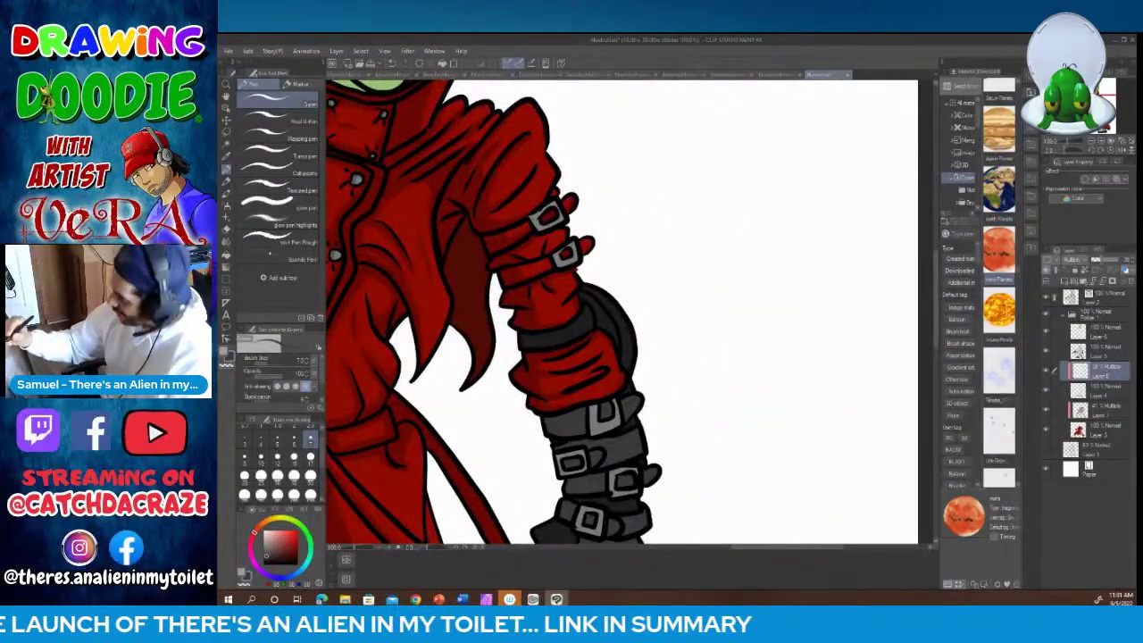
left_click(261, 460)
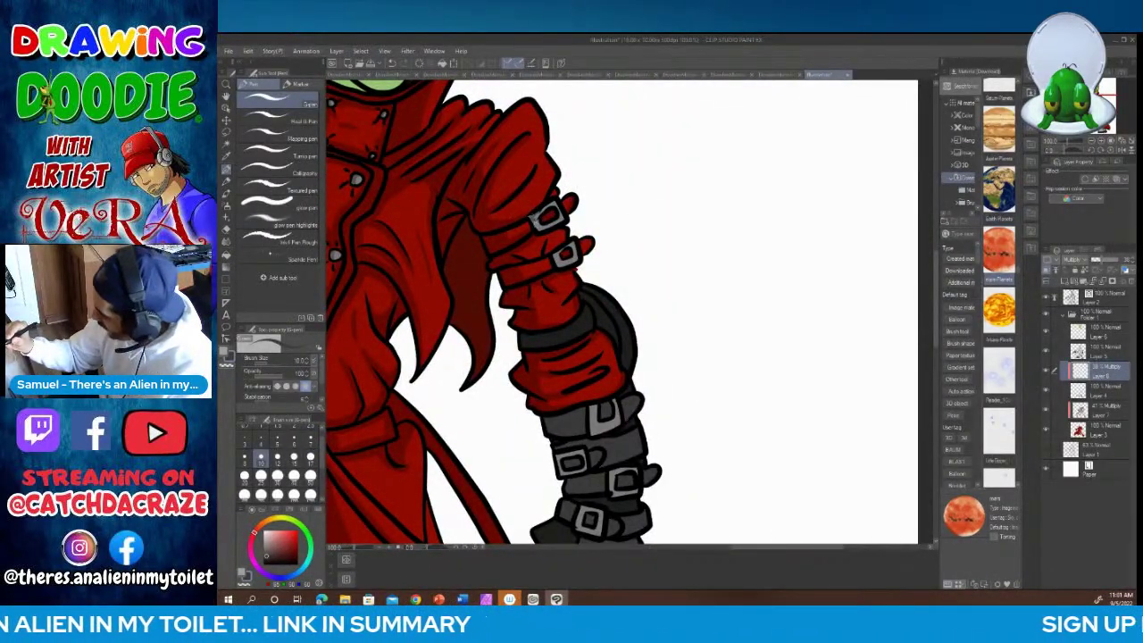
mouse_move(534, 217)
left_mouse_down()
mouse_move(540, 229)
mouse_move(559, 222)
left_mouse_up()
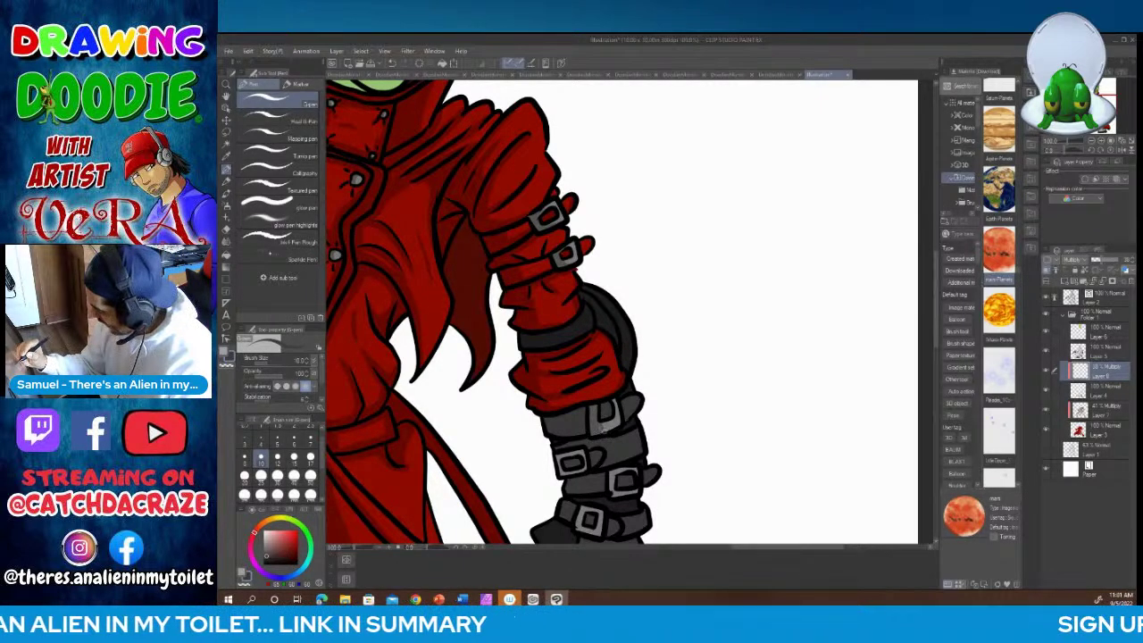
scroll(564, 222, "down", 5)
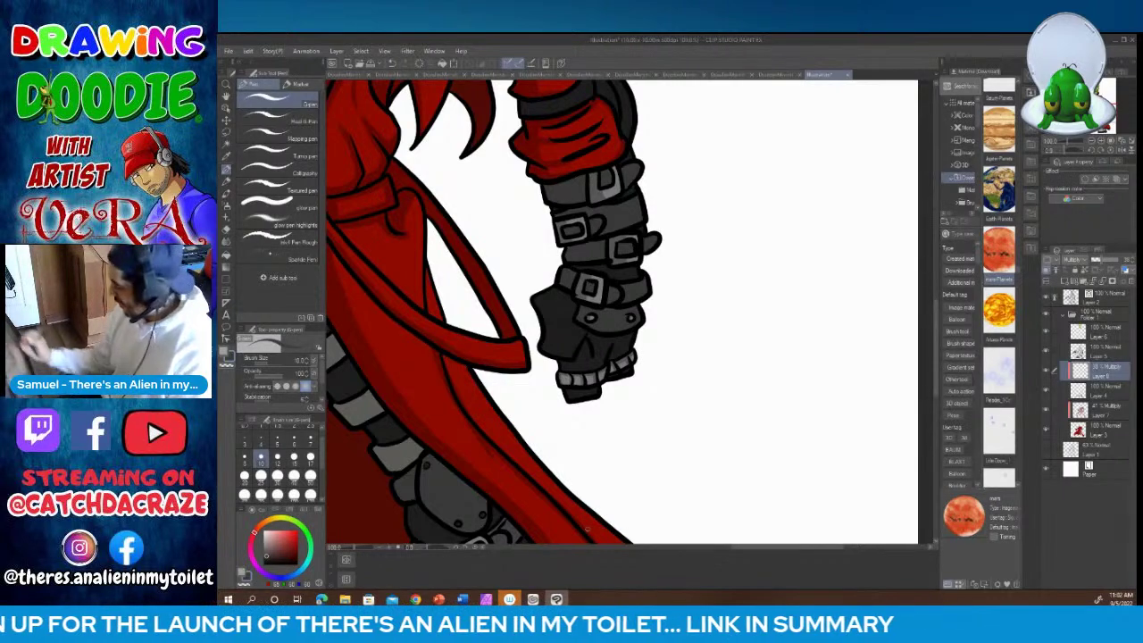
Step: Check which parts belong to the grey base layer, and paint curved shadows on the heel cap of the boot below the coat's front panel
left_click_drag(936, 366, 947, 331)
left_click_drag(786, 548, 725, 553)
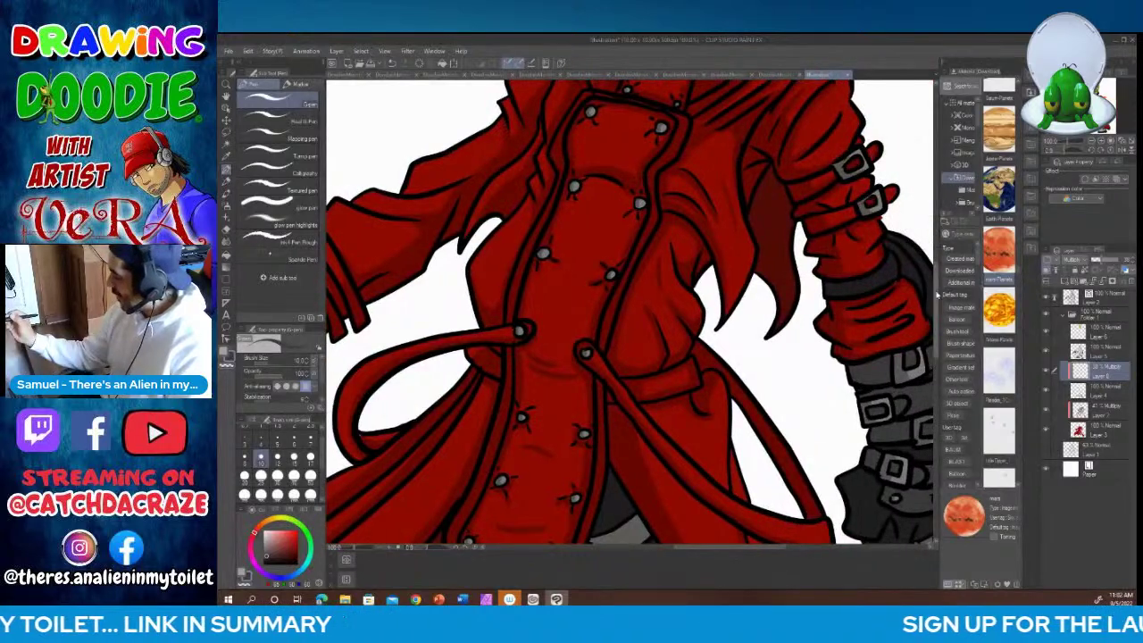
scroll(940, 297, "down", 5)
scroll(940, 387, "down", 2)
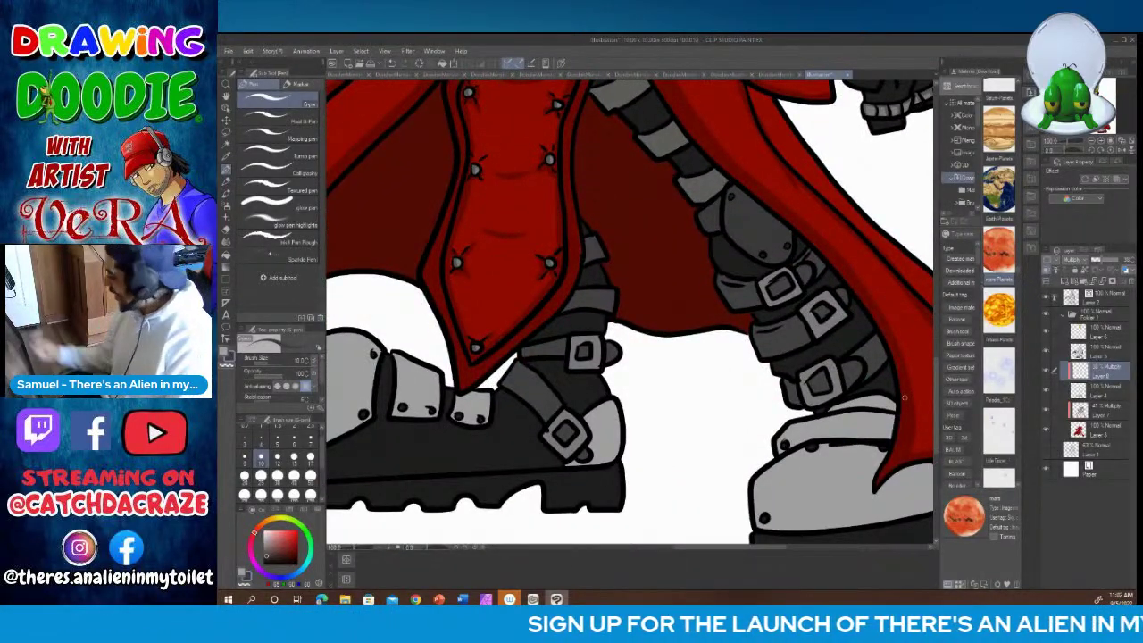
left_click(1047, 391)
left_click(1047, 392)
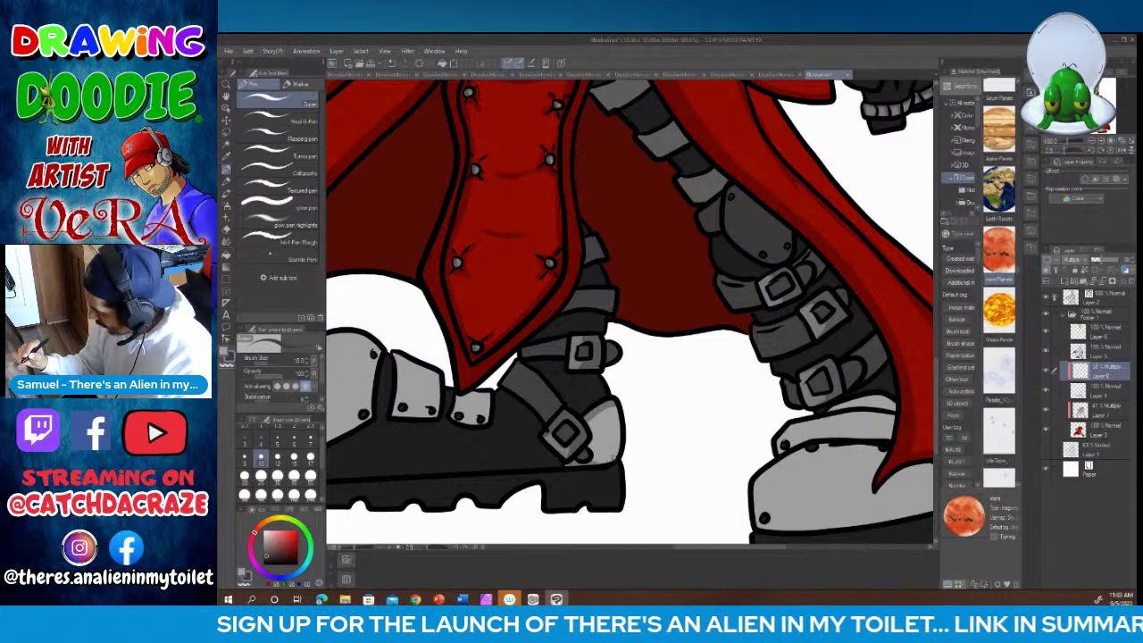
mouse_move(615, 461)
left_mouse_down()
mouse_move(614, 406)
mouse_move(603, 445)
mouse_move(614, 458)
mouse_move(619, 409)
left_mouse_up()
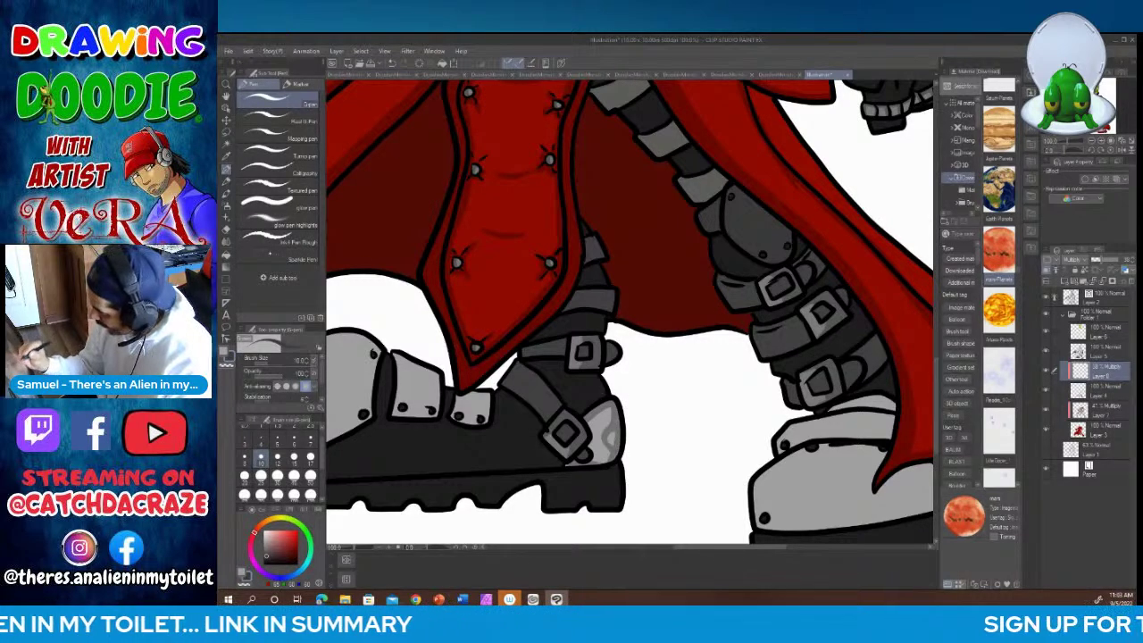
mouse_move(593, 463)
left_mouse_down()
mouse_move(613, 456)
mouse_move(595, 425)
mouse_move(607, 415)
left_mouse_up()
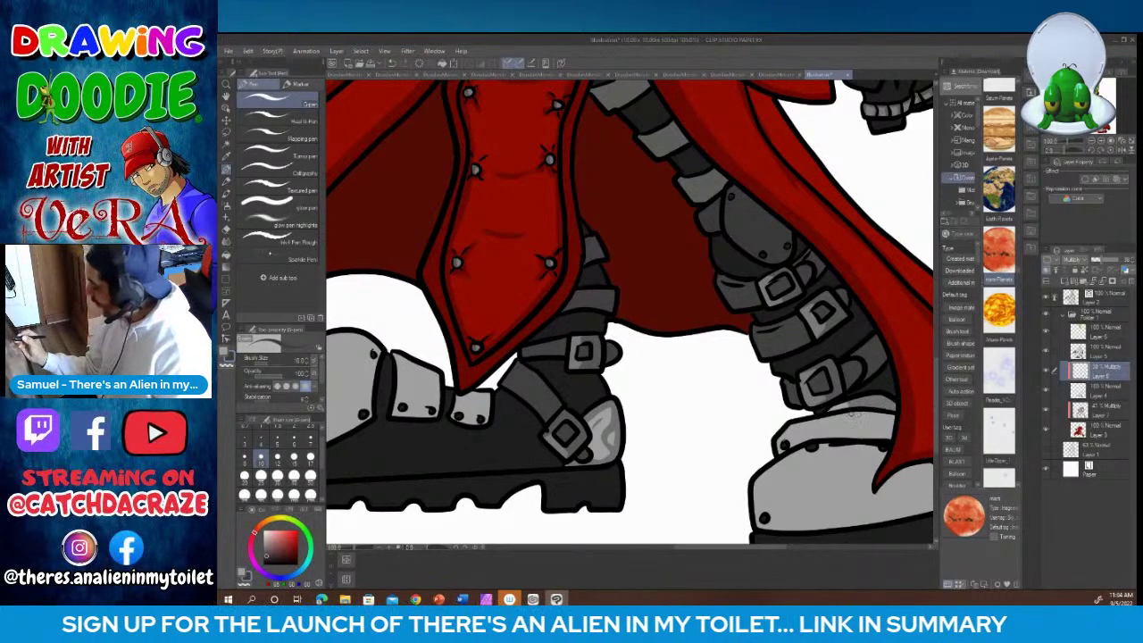
Step: Shade the ankle plate above the toe cap of the boot beside the coat's long trailing tail
mouse_move(851, 413)
left_mouse_down()
mouse_move(859, 438)
mouse_move(887, 437)
mouse_move(893, 420)
mouse_move(855, 413)
mouse_move(888, 434)
mouse_move(889, 418)
left_mouse_up()
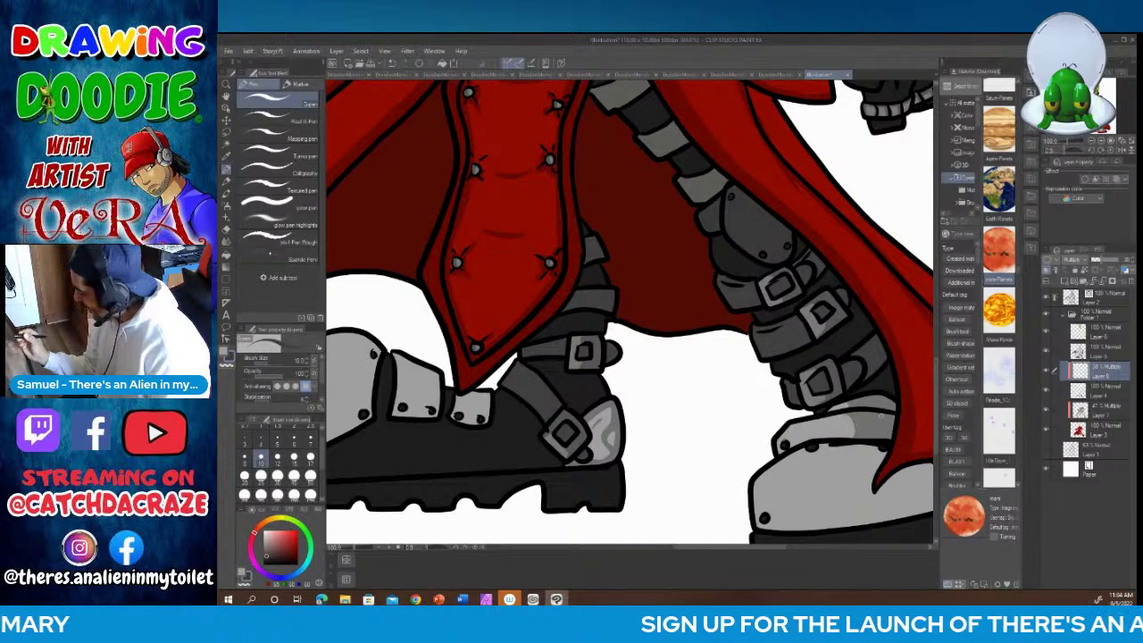
left_click_drag(861, 436, 801, 444)
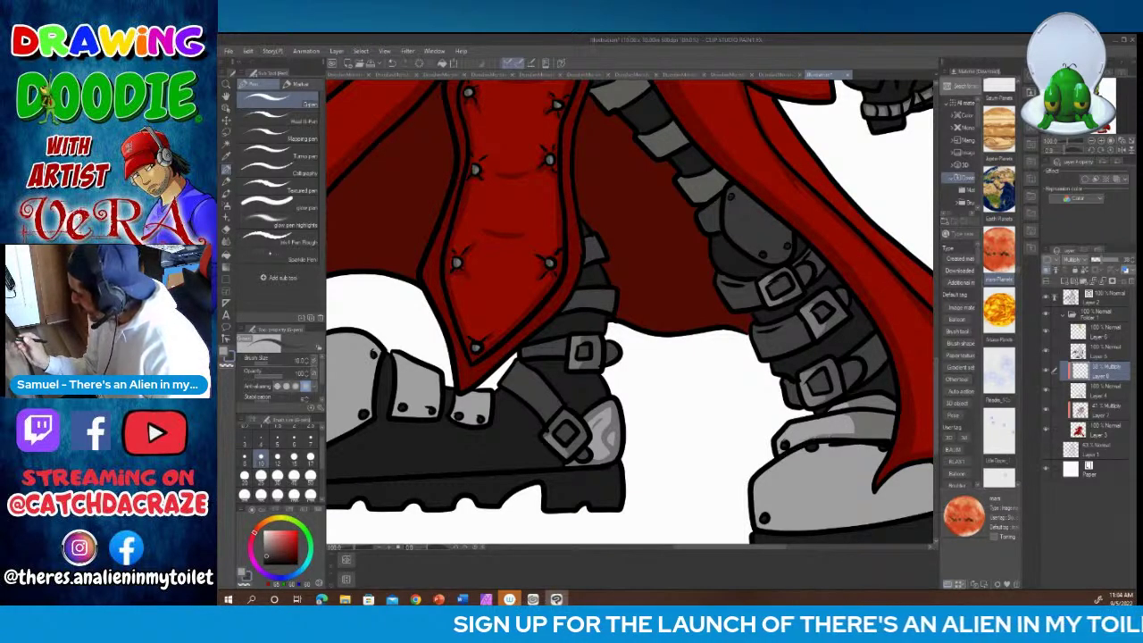
left_click_drag(858, 415, 816, 416)
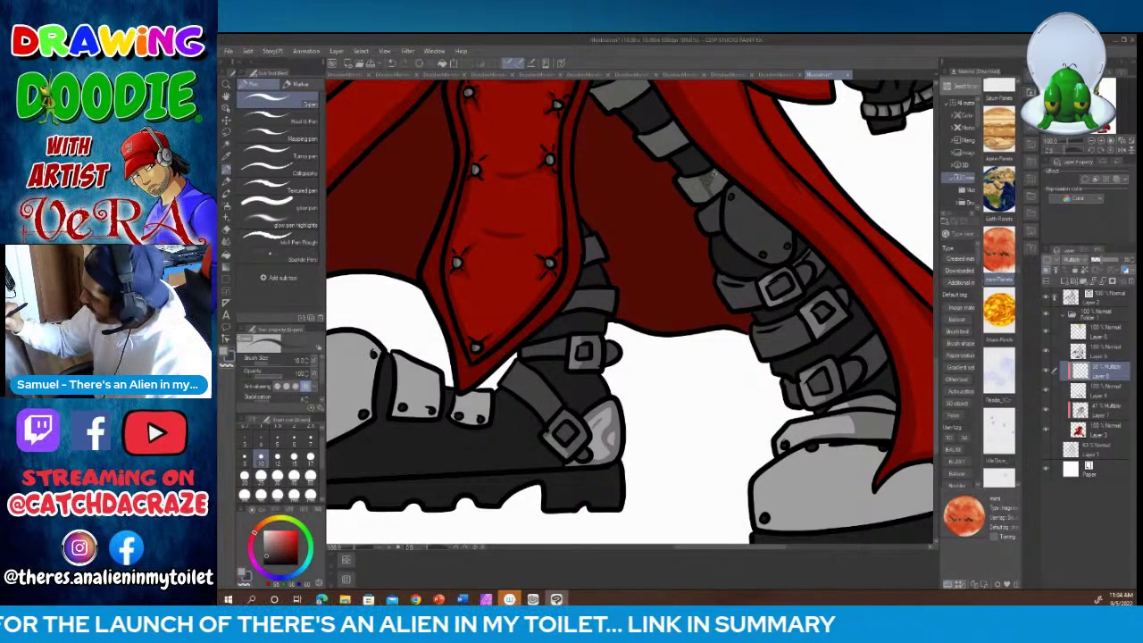
Step: Shade the light grey bands wrapped around the upper leg in the coat's front opening with the size 10 pen
left_click_drag(721, 174, 720, 191)
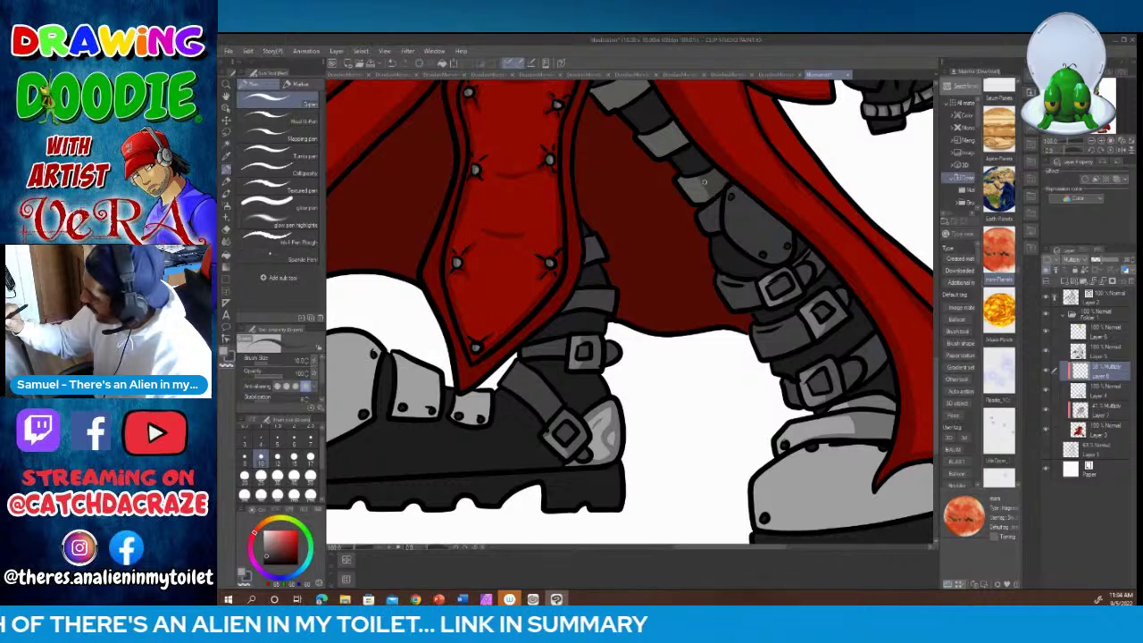
mouse_move(663, 132)
left_mouse_down()
mouse_move(672, 149)
mouse_move(671, 130)
mouse_move(683, 143)
left_mouse_up()
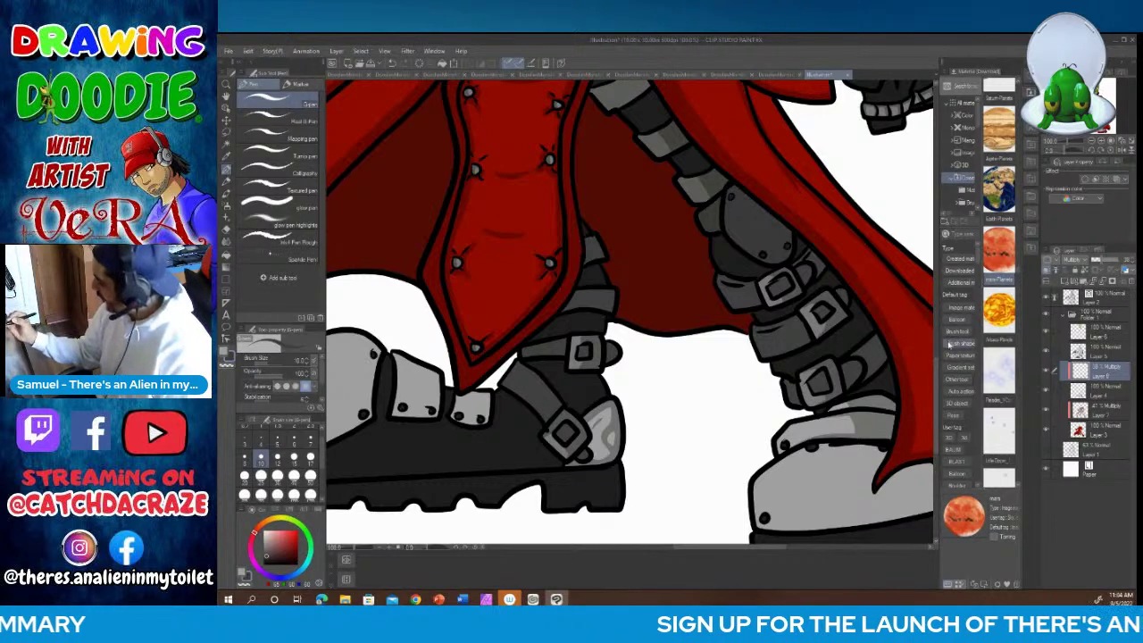
scroll(936, 379, "up", 5)
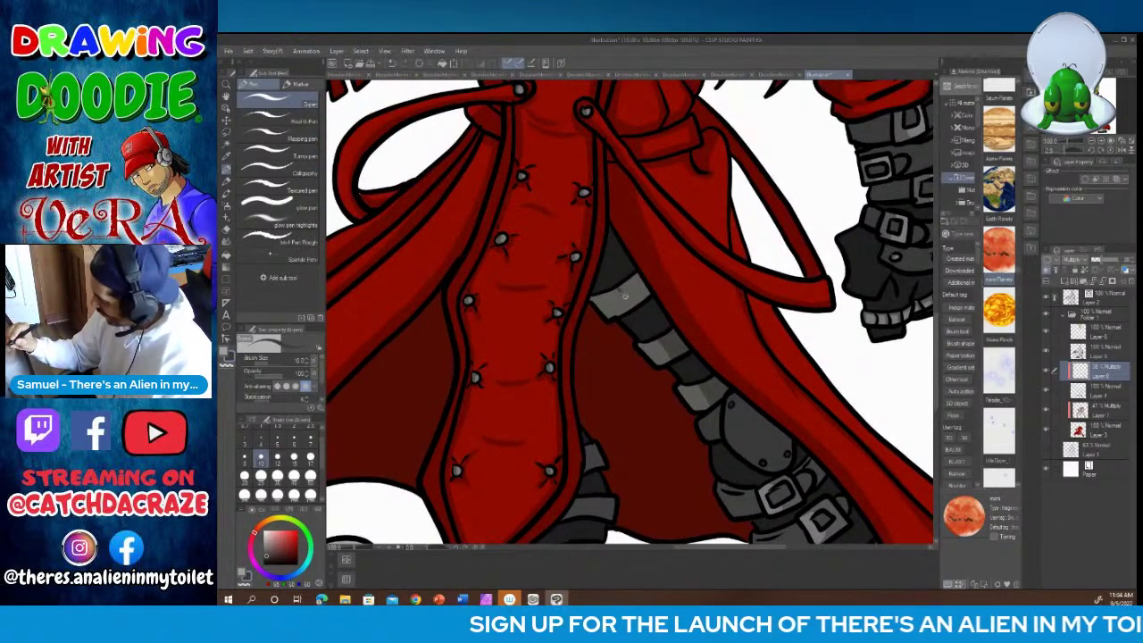
mouse_move(626, 294)
left_mouse_down()
mouse_move(632, 309)
mouse_move(625, 278)
mouse_move(639, 277)
mouse_move(632, 304)
mouse_move(633, 280)
mouse_move(630, 297)
mouse_move(640, 286)
mouse_move(648, 294)
left_mouse_up()
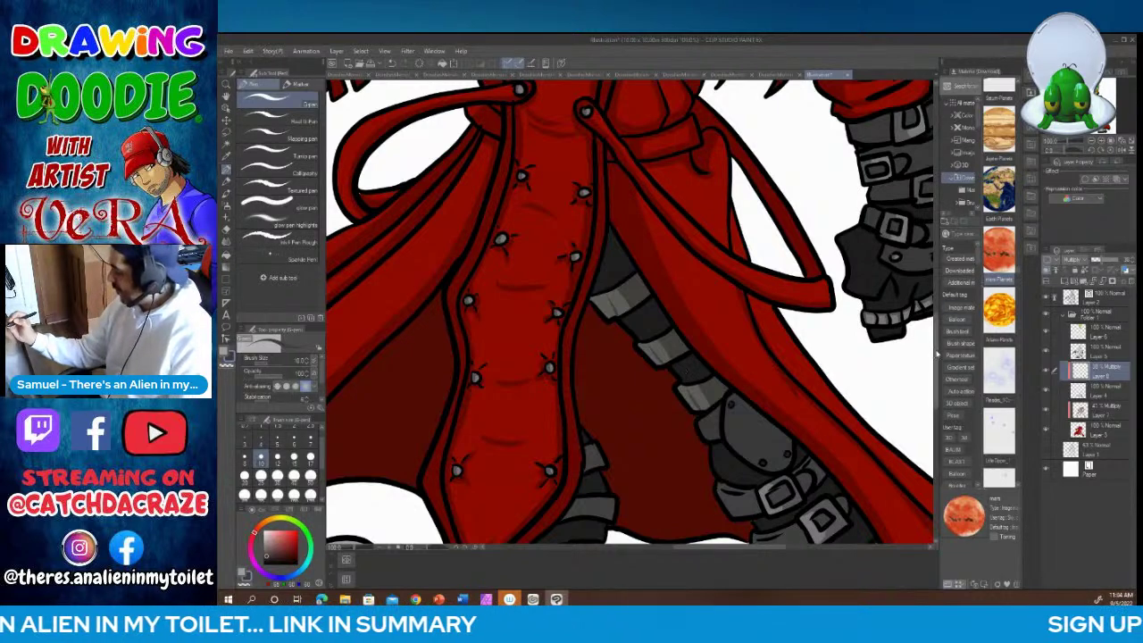
Step: Shade the dark grey leg bands and ankle straps above the boot under the coat's pointed front panel
left_click_drag(937, 332, 937, 391)
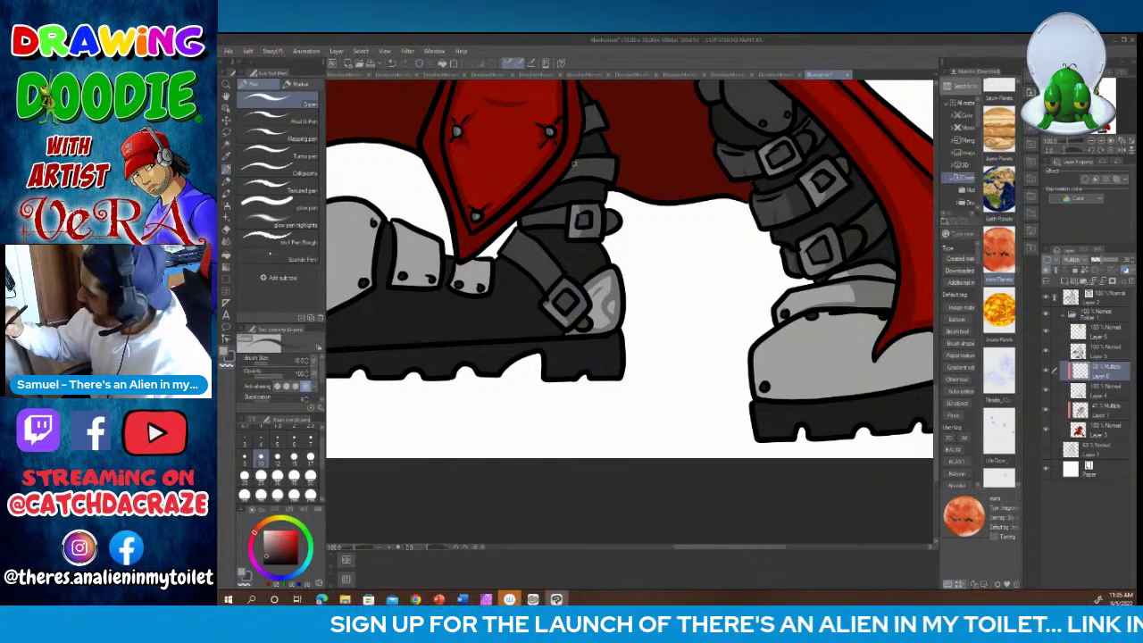
mouse_move(577, 159)
left_mouse_down()
mouse_move(613, 161)
mouse_move(610, 175)
mouse_move(565, 178)
left_mouse_up()
mouse_move(587, 109)
left_mouse_down()
mouse_move(588, 127)
mouse_move(604, 125)
mouse_move(590, 127)
left_mouse_up()
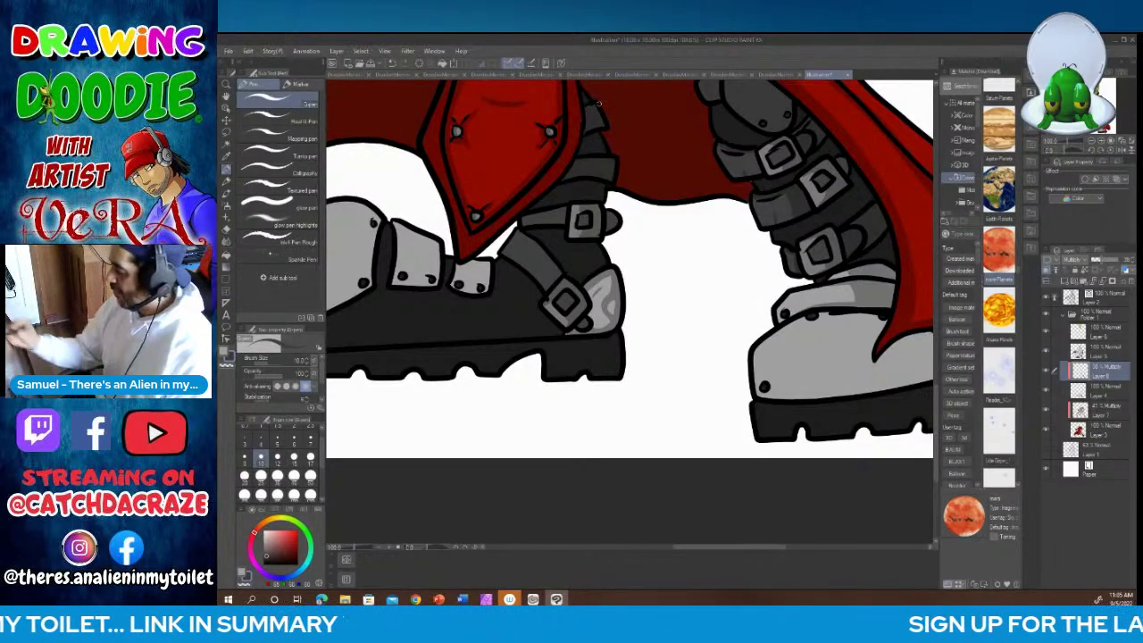
left_click_drag(609, 216, 616, 220)
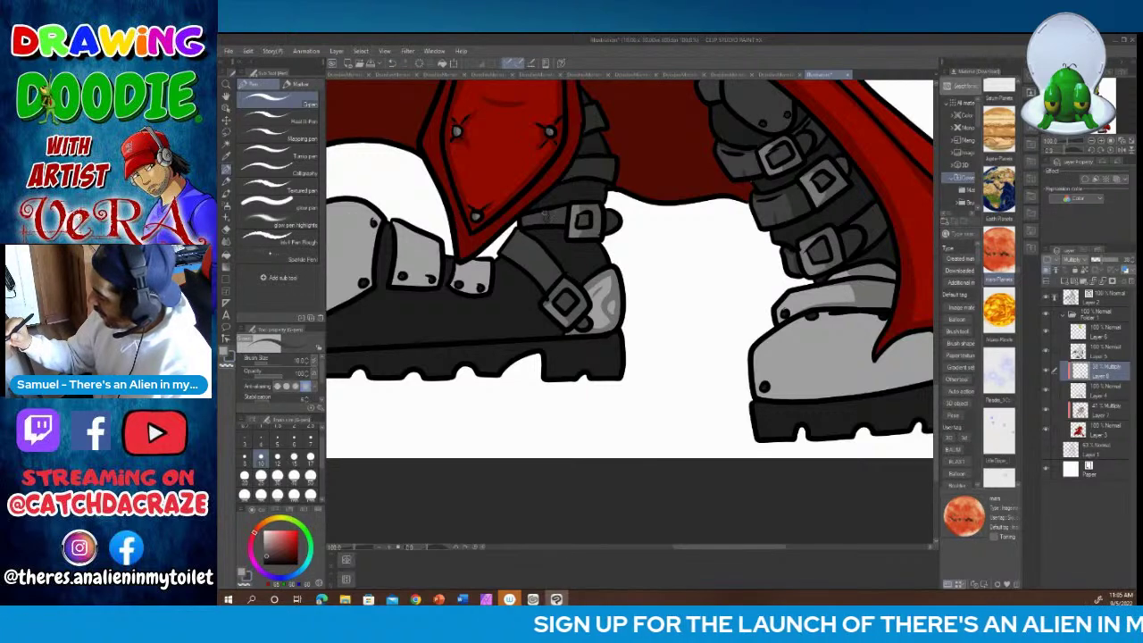
mouse_move(538, 215)
left_mouse_down()
mouse_move(536, 225)
mouse_move(570, 217)
left_mouse_up()
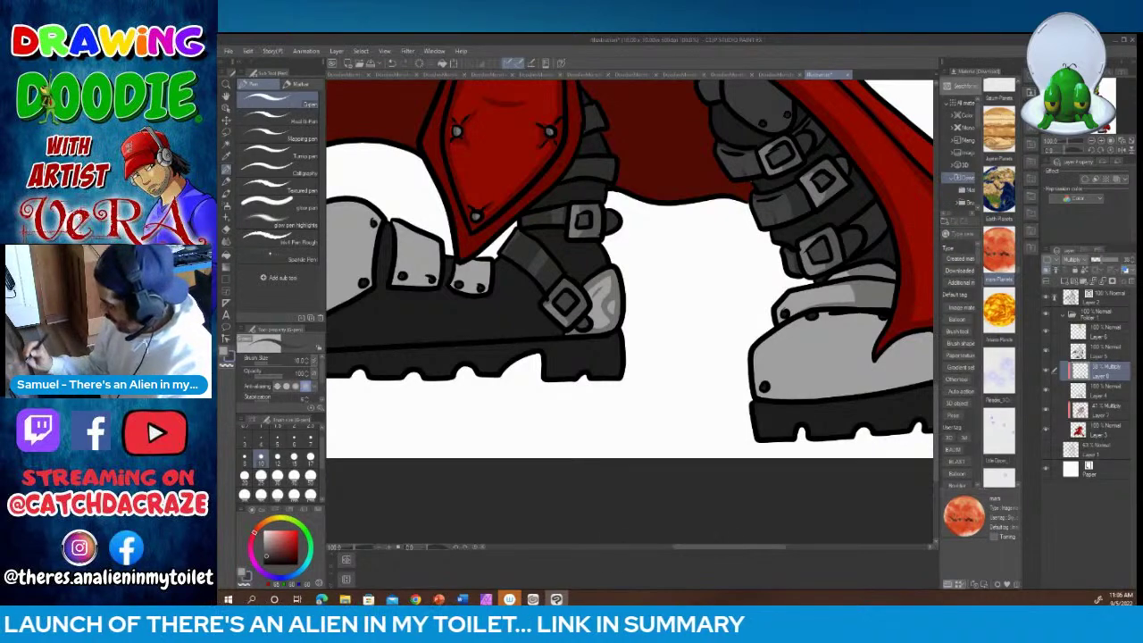
Step: Shade the two small riveted metal plates between the toe cap and ankle of the boot under the front panel
left_click_drag(718, 548, 690, 549)
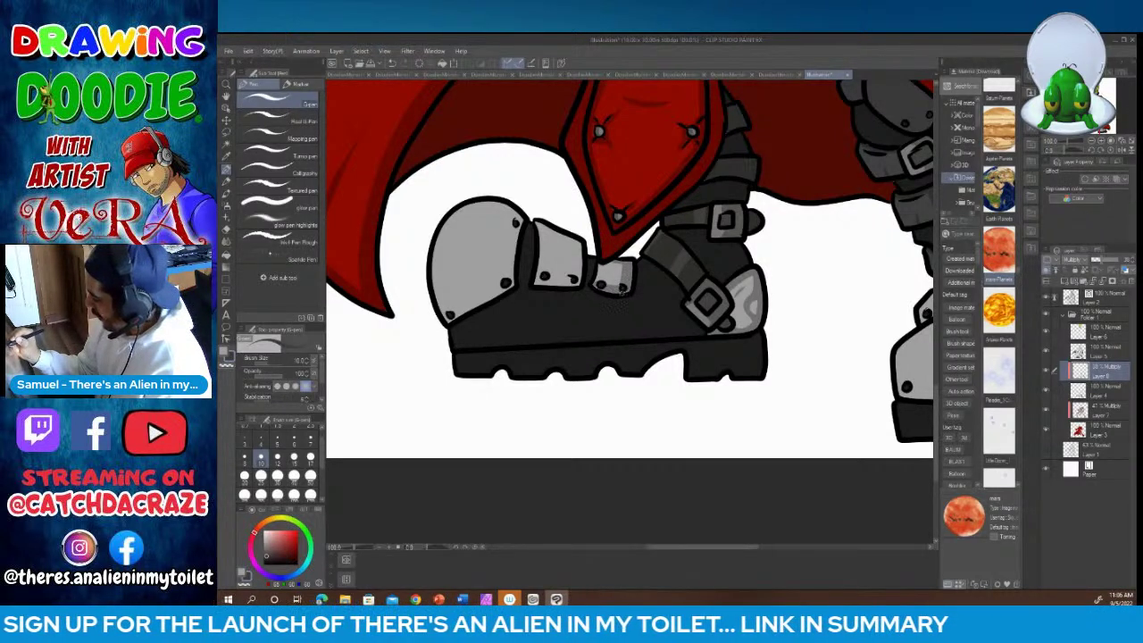
mouse_move(540, 274)
left_mouse_down()
mouse_move(575, 281)
mouse_move(581, 241)
left_mouse_up()
left_click_drag(578, 283, 581, 264)
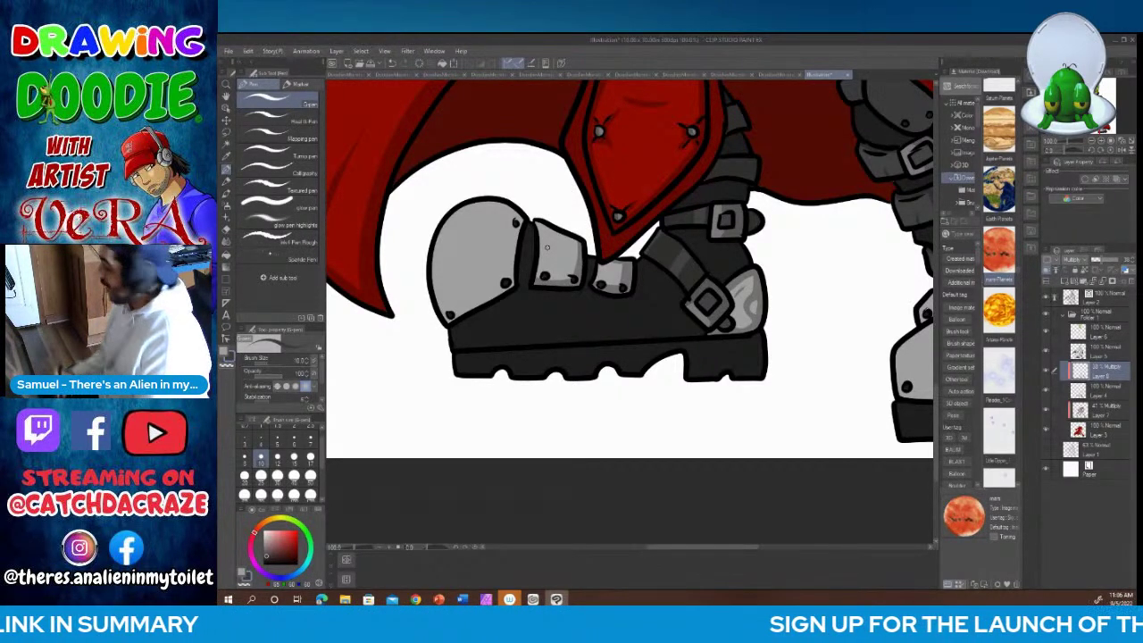
left_click_drag(536, 219, 537, 284)
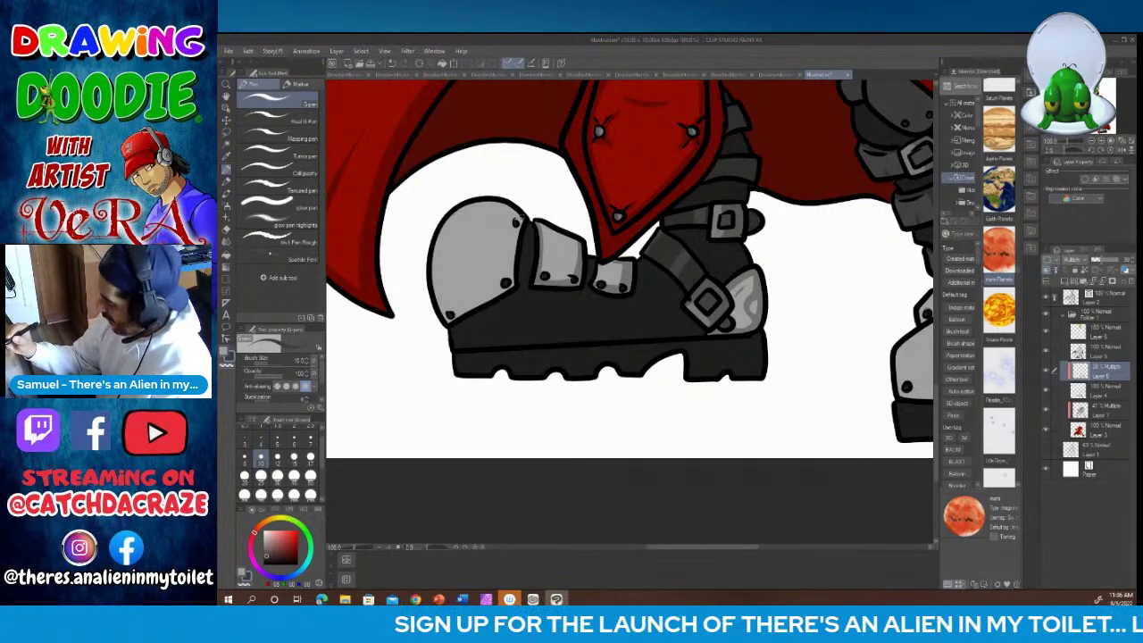
Step: Add shadows around the rivets and along the lower edge of the same boot's rounded toe cap
mouse_move(521, 217)
left_mouse_down()
mouse_move(511, 292)
mouse_move(520, 220)
left_mouse_up()
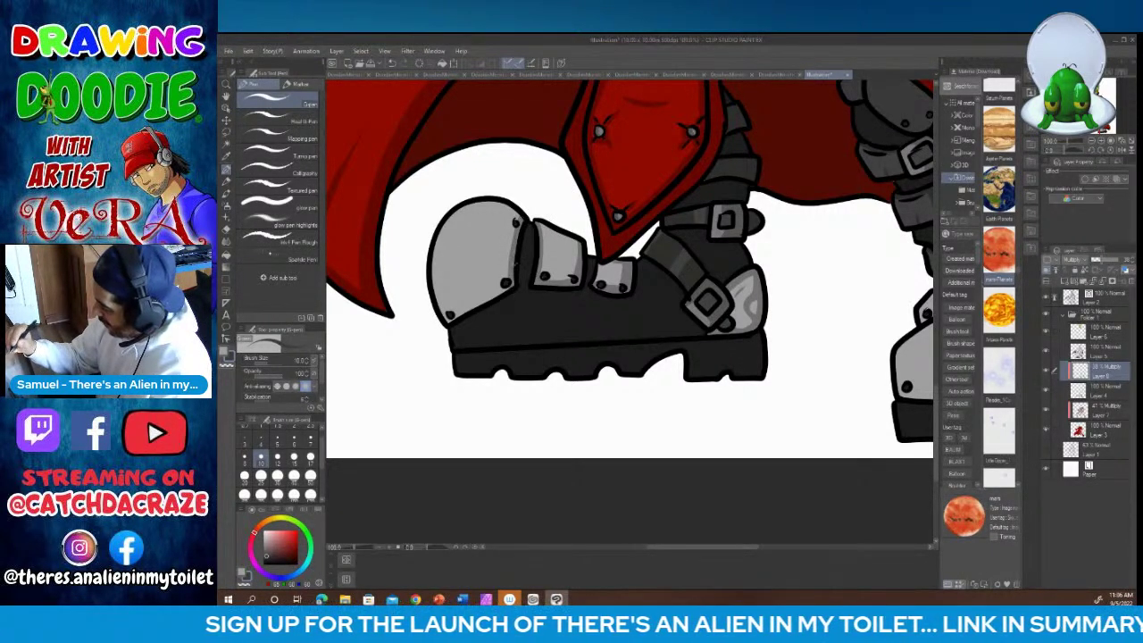
left_click_drag(509, 286, 456, 313)
left_click(510, 283)
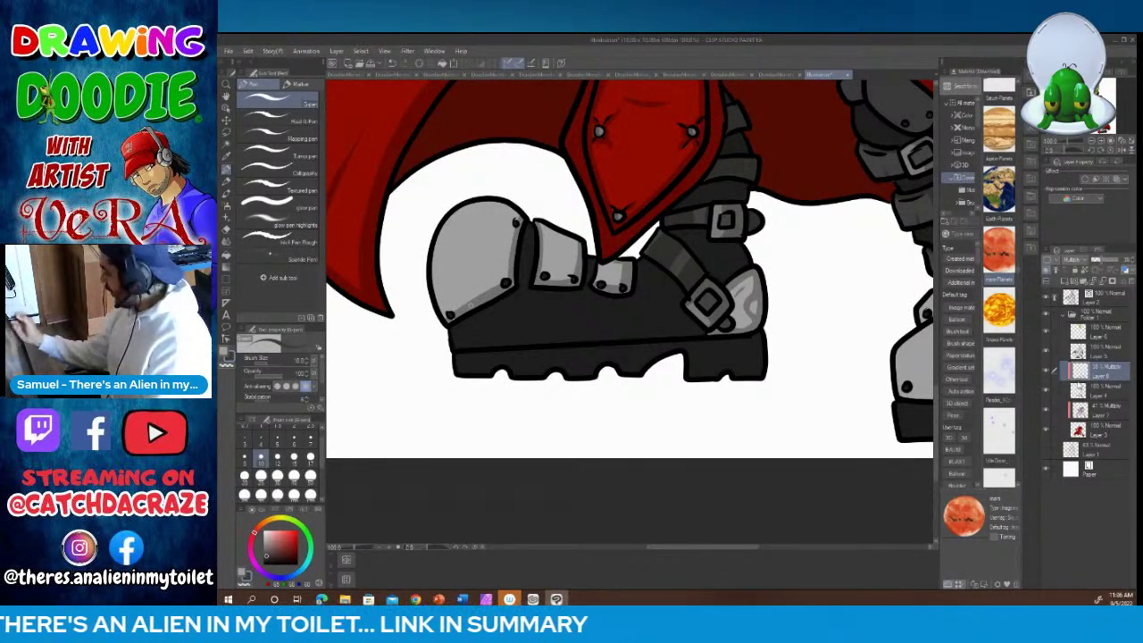
left_click(1080, 389)
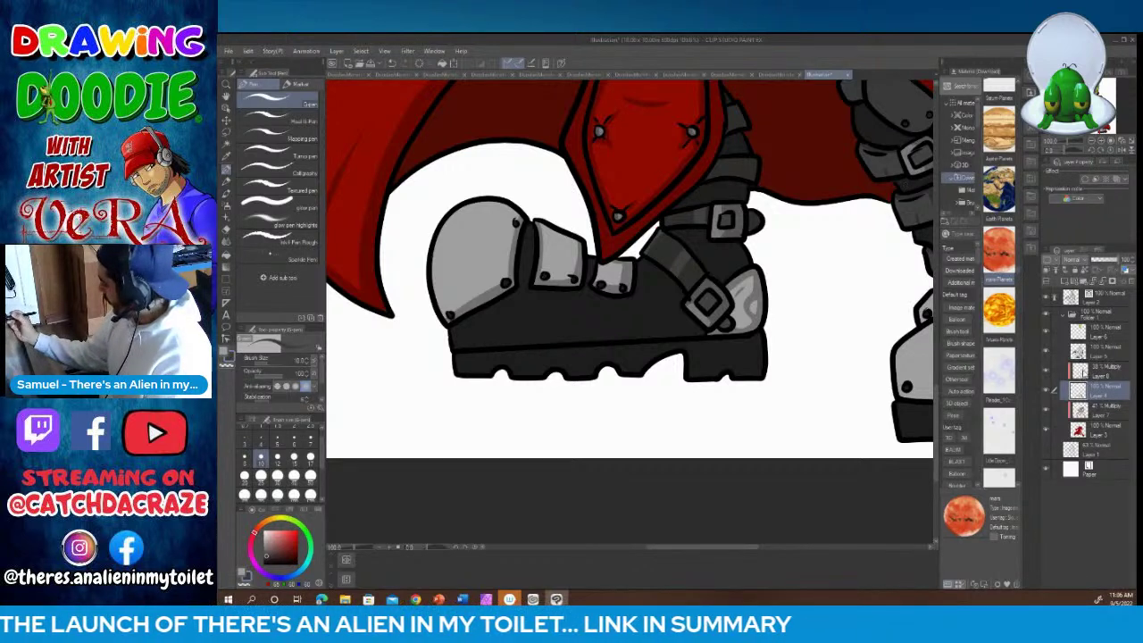
left_click(1091, 372)
mouse_move(504, 212)
left_mouse_down()
mouse_move(461, 230)
mouse_move(453, 251)
left_mouse_up()
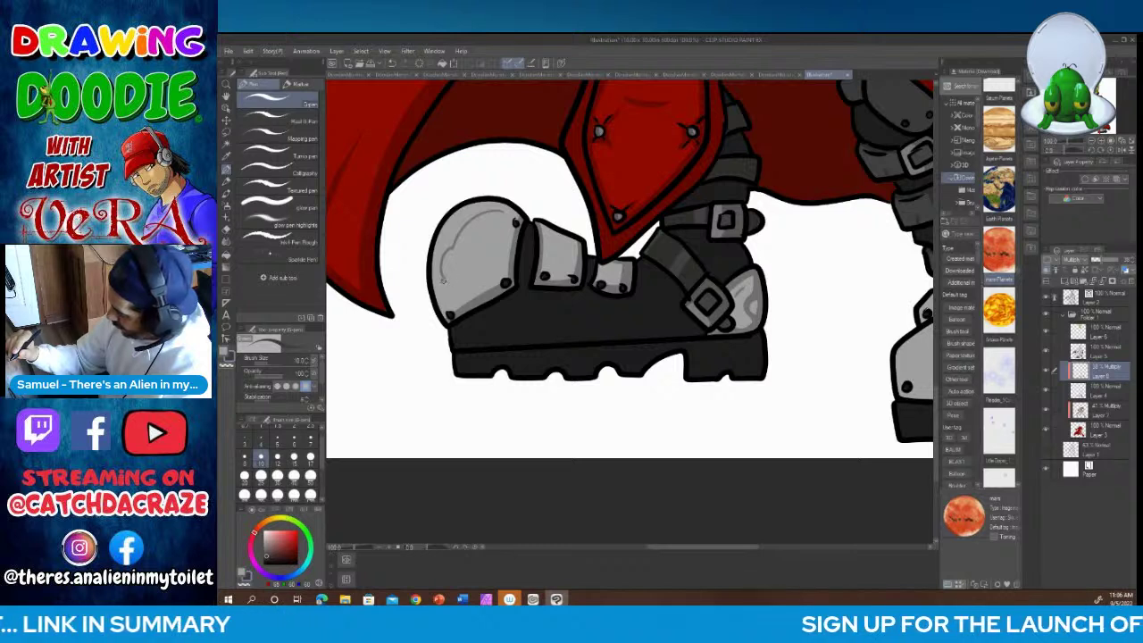
mouse_move(443, 293)
left_mouse_down()
mouse_move(450, 309)
mouse_move(447, 275)
left_mouse_up()
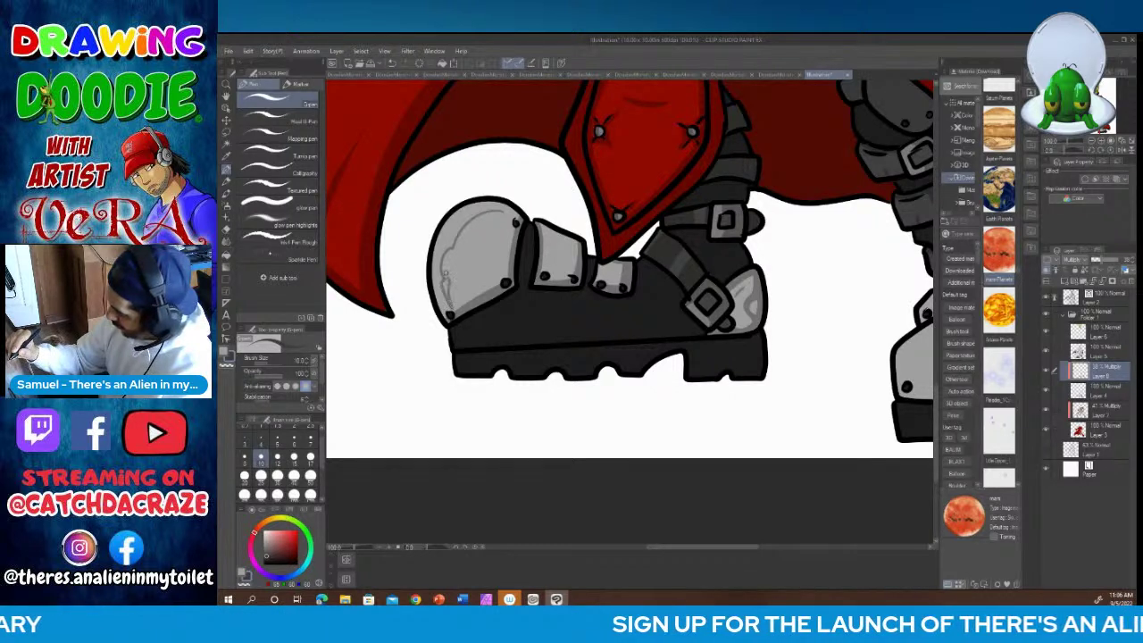
mouse_move(458, 236)
left_mouse_down()
mouse_move(486, 216)
mouse_move(452, 250)
left_mouse_up()
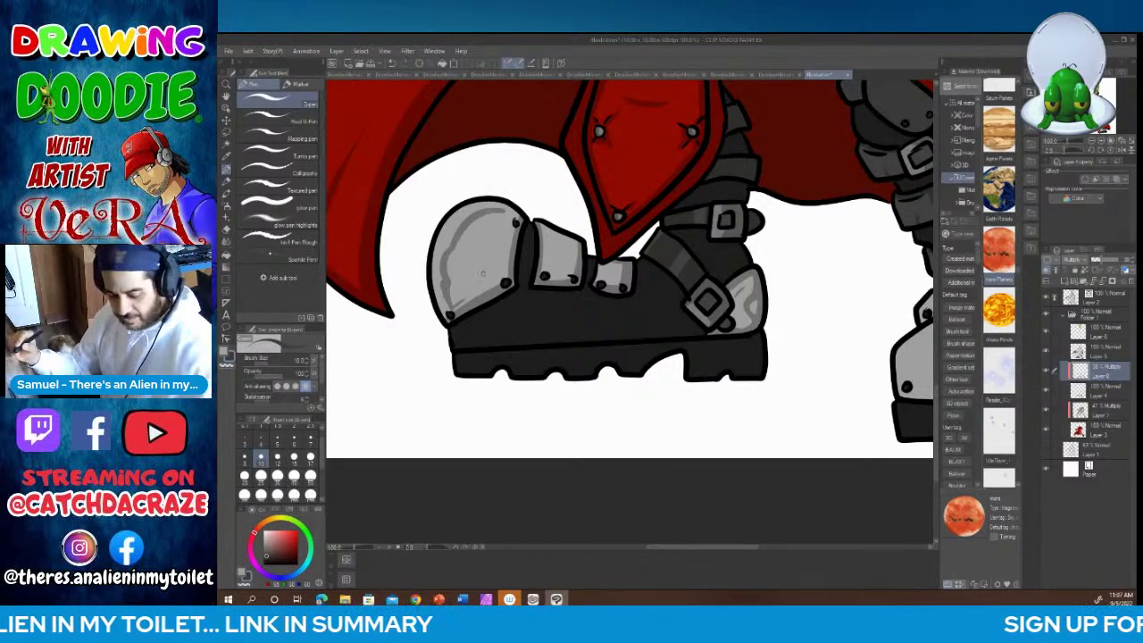
key("ctrl+z")
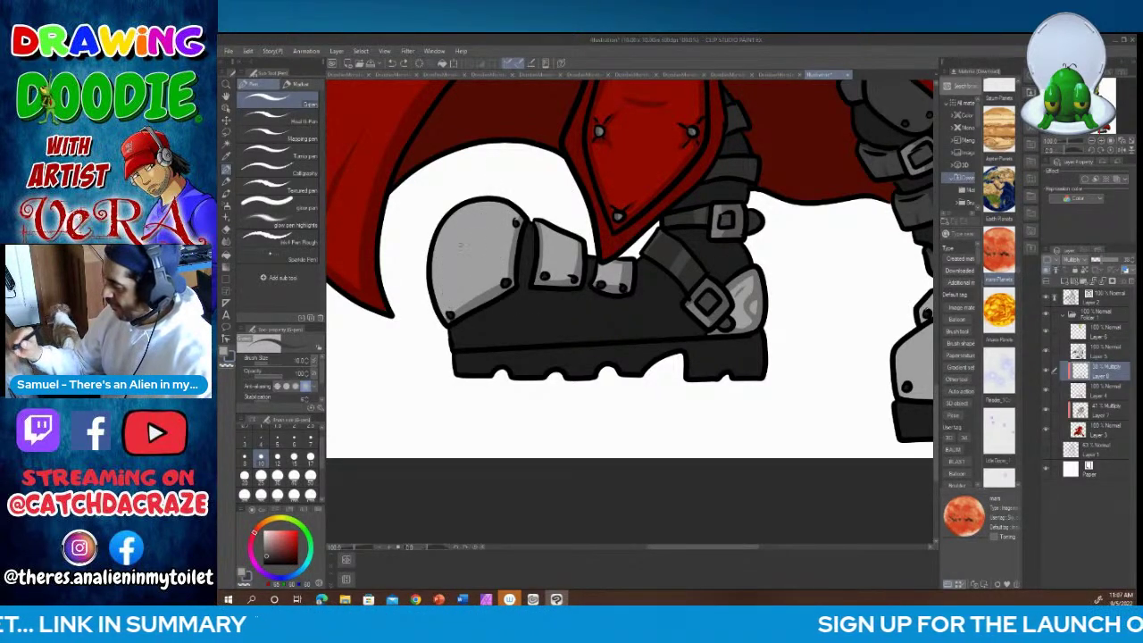
Step: Paint a jagged curved shadow following the outer rim of the toe cap on the boot under the front panel
mouse_move(444, 295)
left_mouse_down()
mouse_move(447, 240)
mouse_move(505, 210)
left_mouse_up()
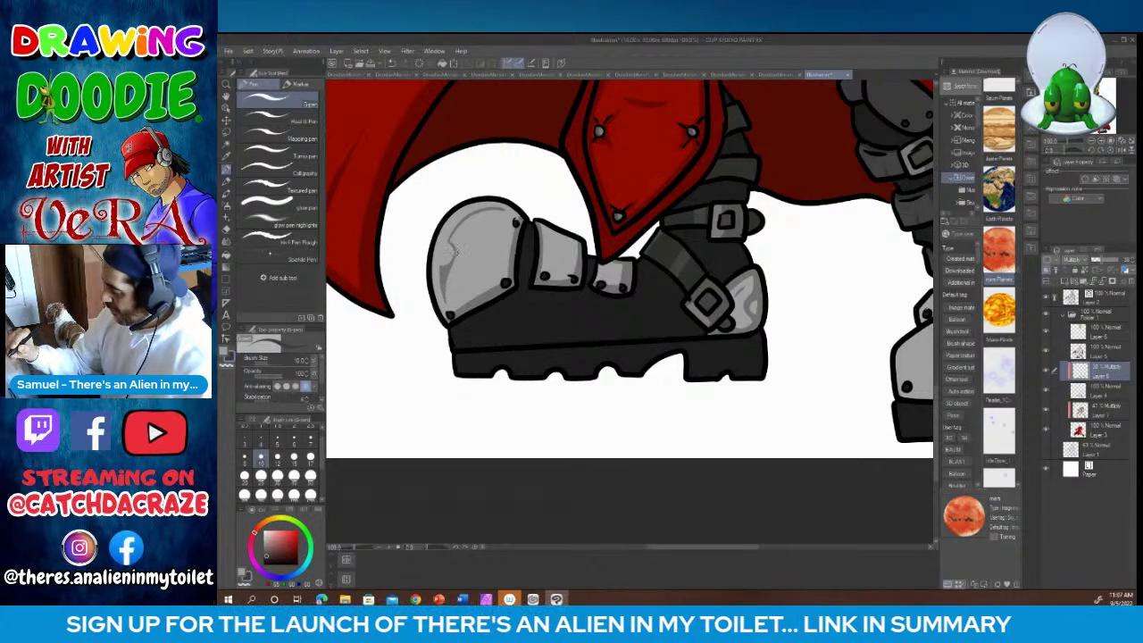
left_click_drag(453, 242, 468, 217)
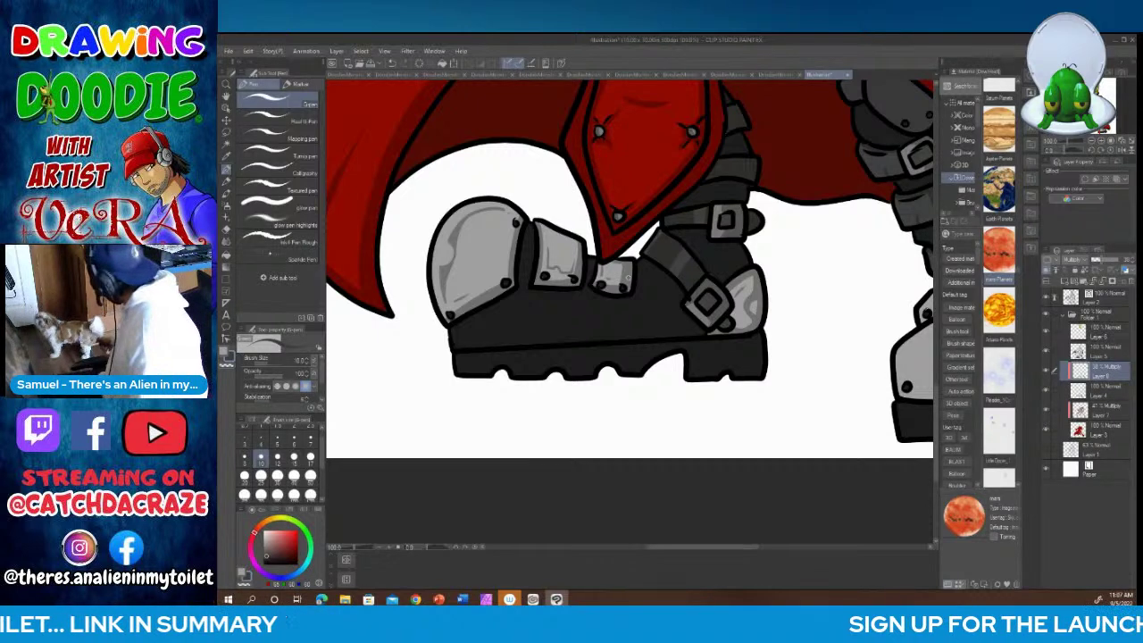
Step: Shade the toe cap of the boot beside the coat's trailing tail, filling the area under the tail at size 25 and adding edge shadows at size 17
left_click_drag(685, 547, 740, 548)
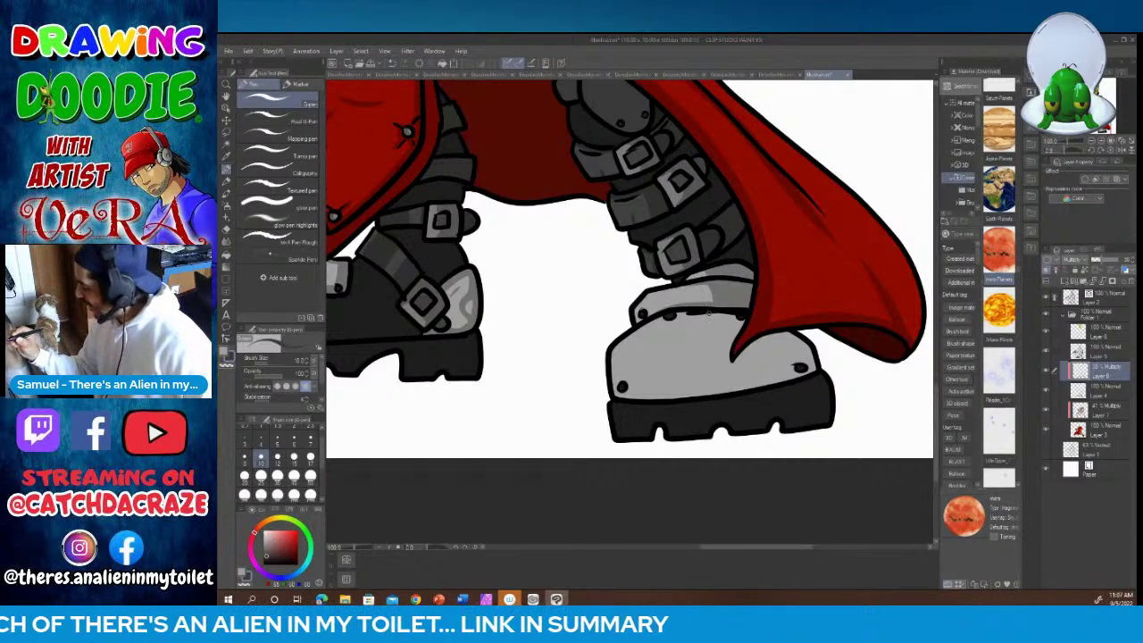
mouse_move(711, 313)
left_mouse_down()
mouse_move(739, 329)
mouse_move(738, 390)
mouse_move(820, 368)
mouse_move(753, 380)
left_mouse_up()
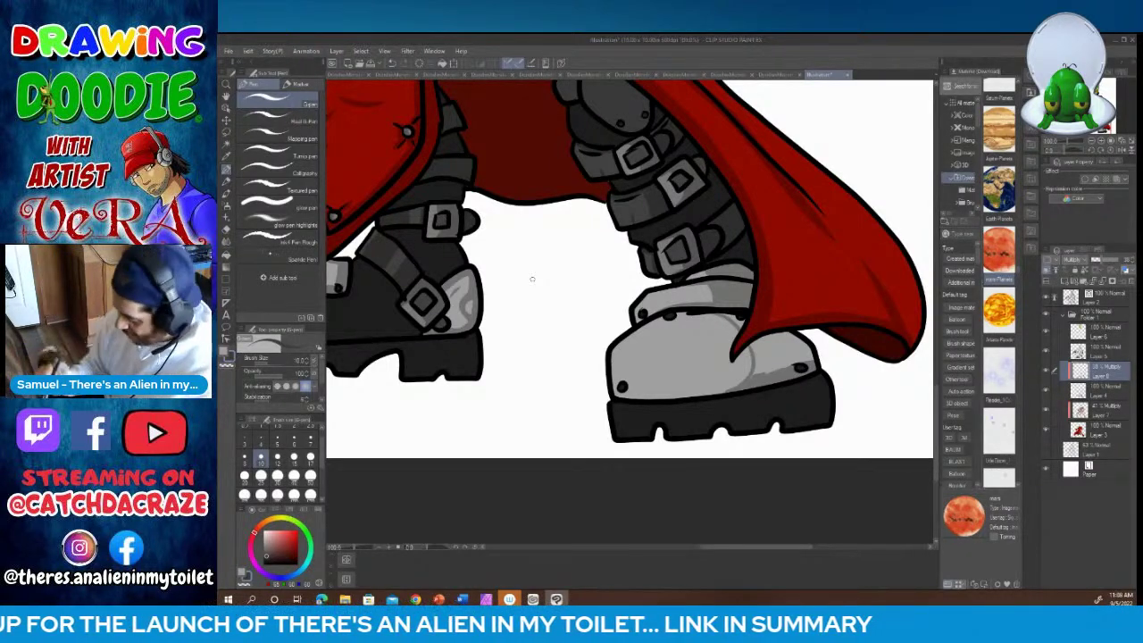
left_click(277, 458)
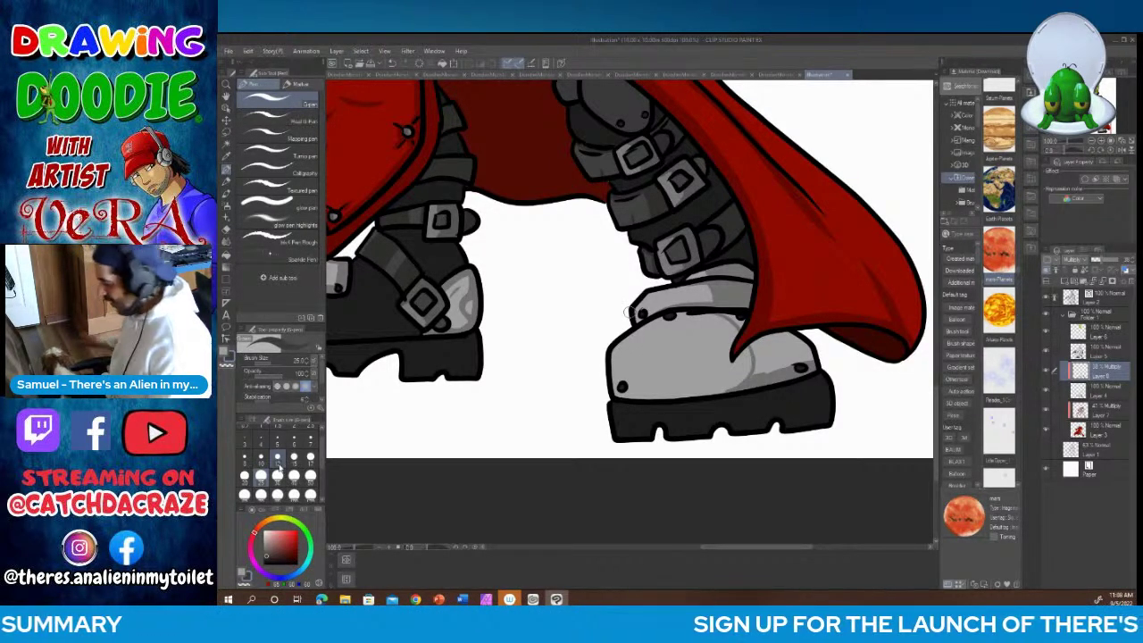
mouse_move(757, 378)
left_mouse_down()
mouse_move(801, 366)
mouse_move(777, 357)
mouse_move(786, 351)
mouse_move(768, 338)
mouse_move(756, 353)
mouse_move(765, 361)
left_mouse_up()
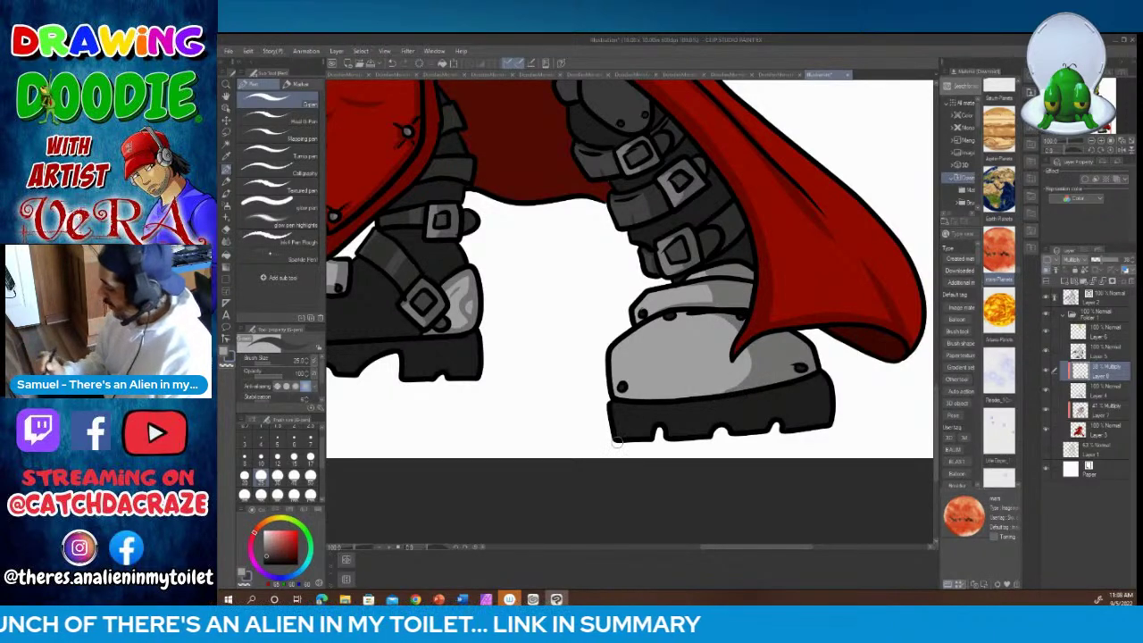
left_click(310, 457)
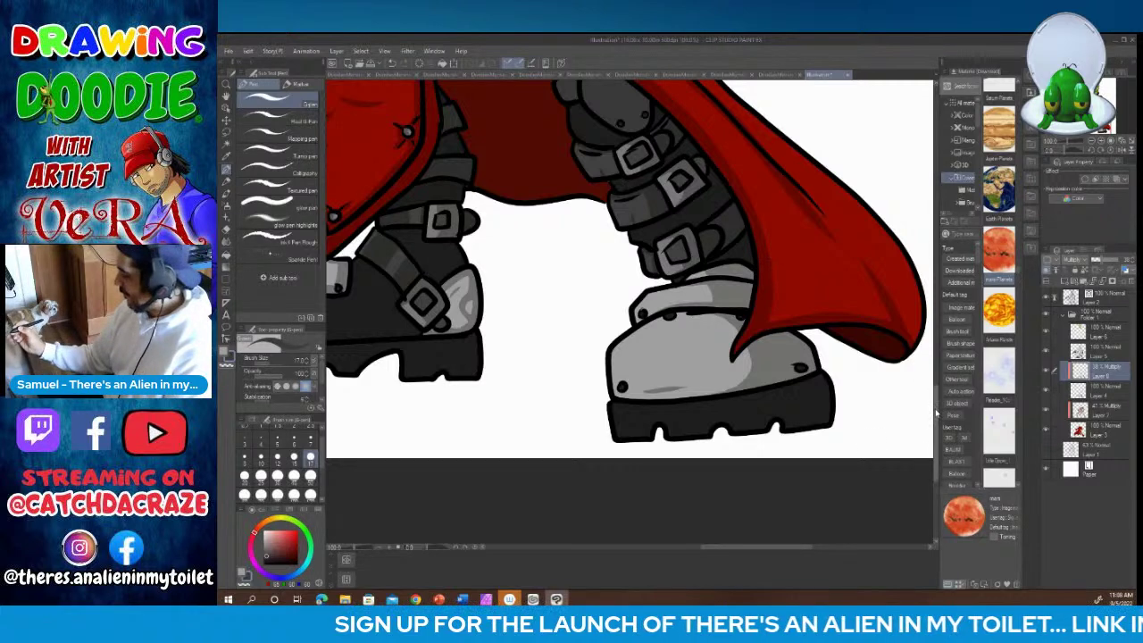
Step: Add a clipped shading layer above the gun's grey colour layer, set to Multiply blending with reduced opacity
scroll(934, 350, "up", 5)
scroll(934, 350, "down", 1)
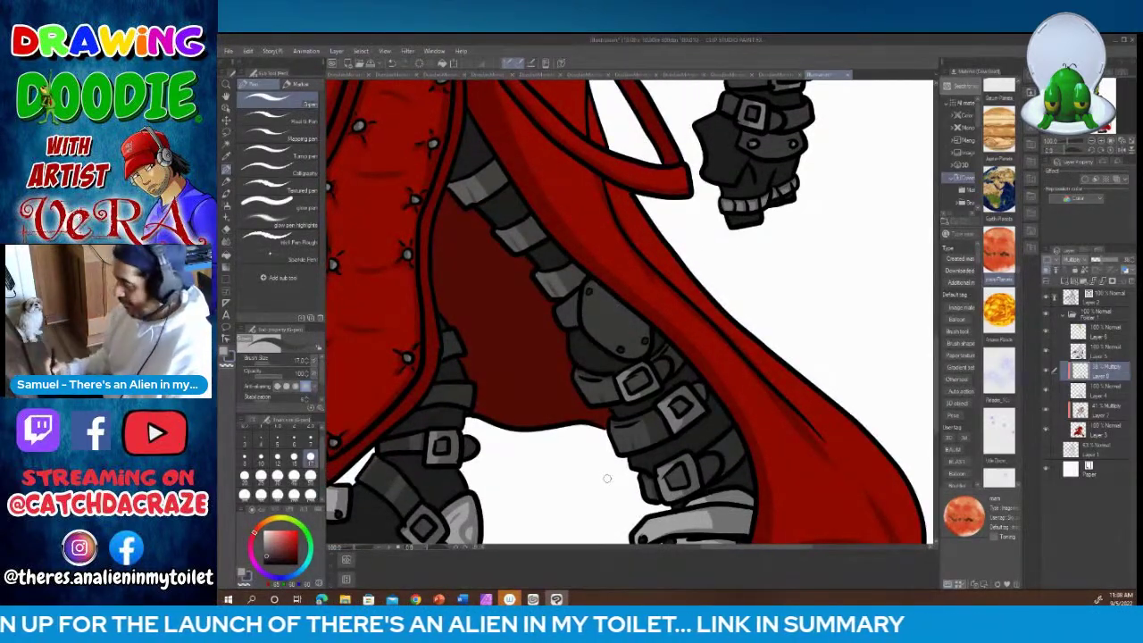
scroll(606, 477, "up", 4)
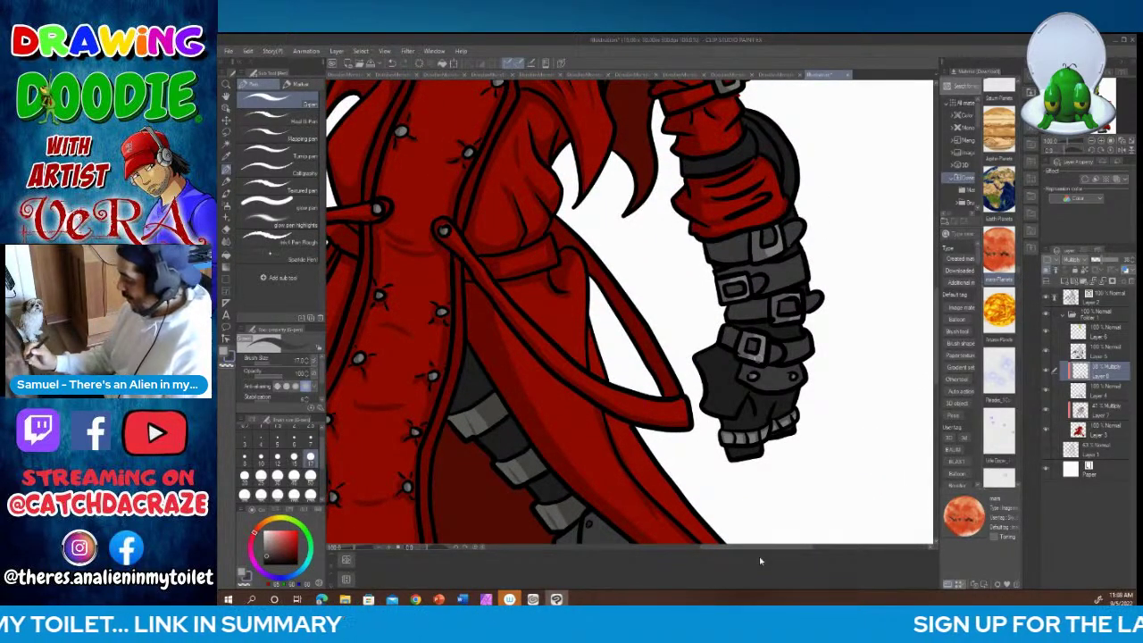
left_click_drag(759, 561, 686, 565)
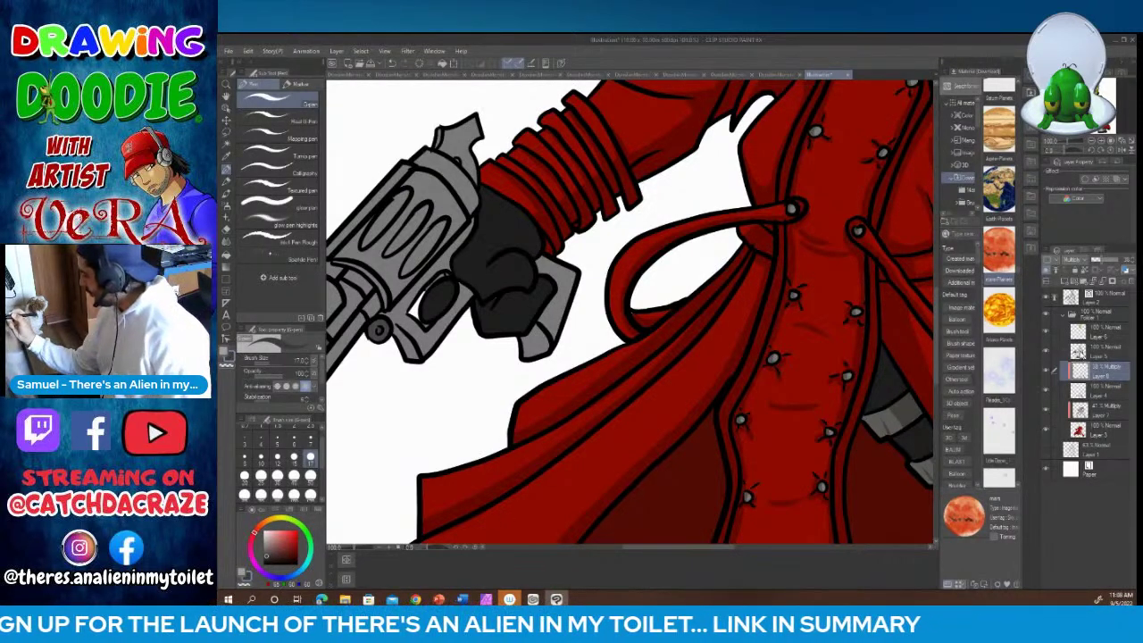
left_click(1080, 260)
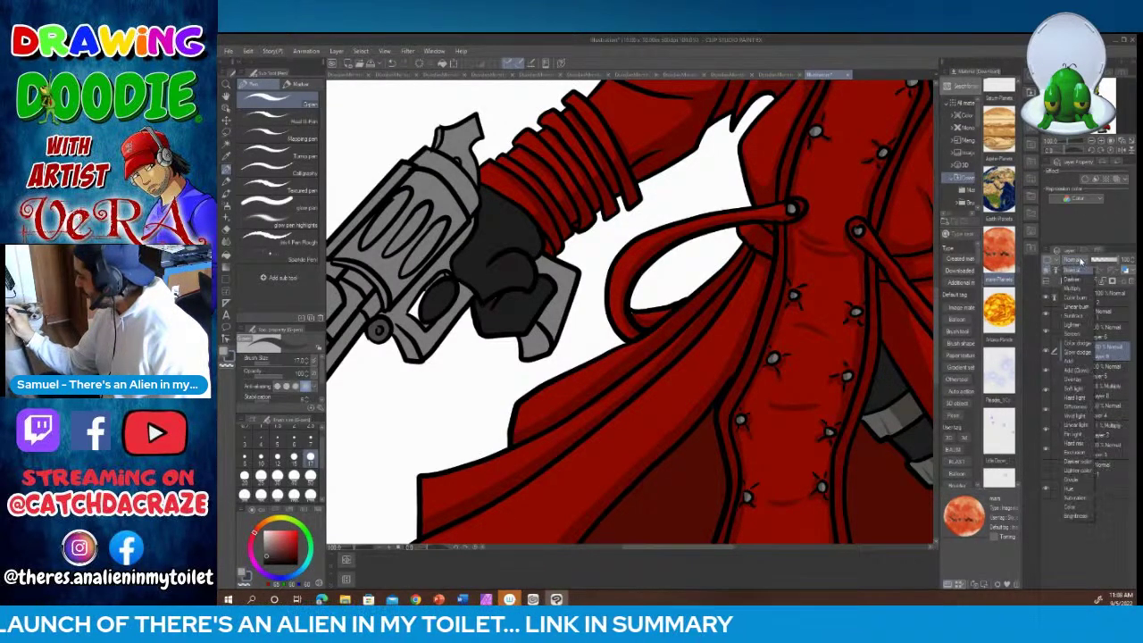
left_click(1076, 288)
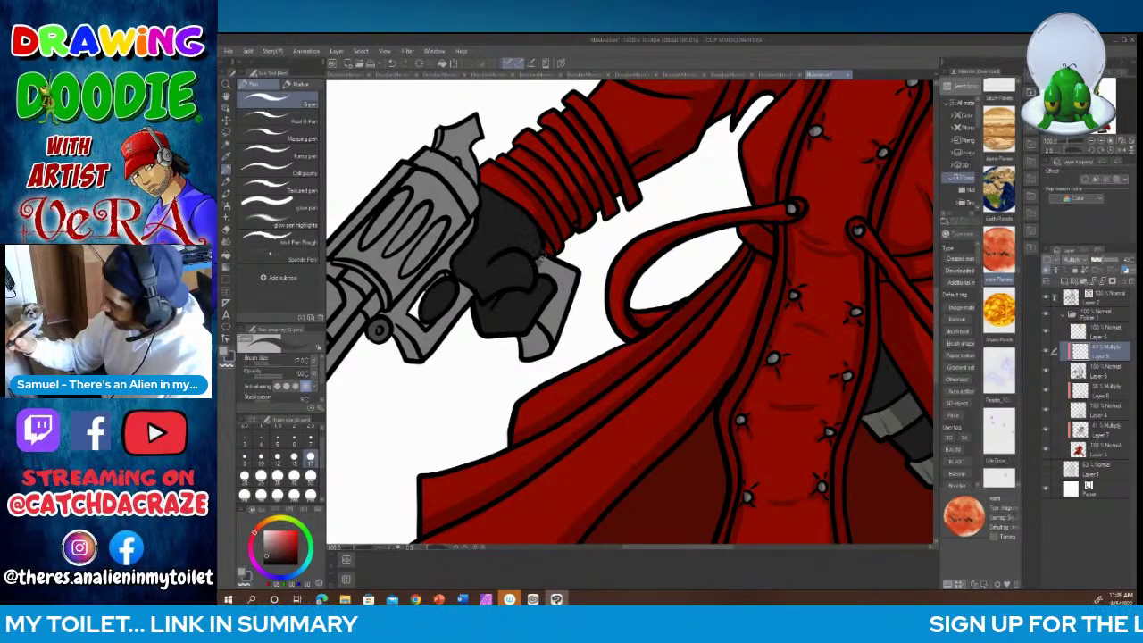
Step: Shade the revolver's grip below the gloved hand on the new Multiply layer with the size 17 pen
mouse_move(540, 258)
left_mouse_down()
mouse_move(551, 291)
mouse_move(573, 275)
mouse_move(552, 332)
left_mouse_up()
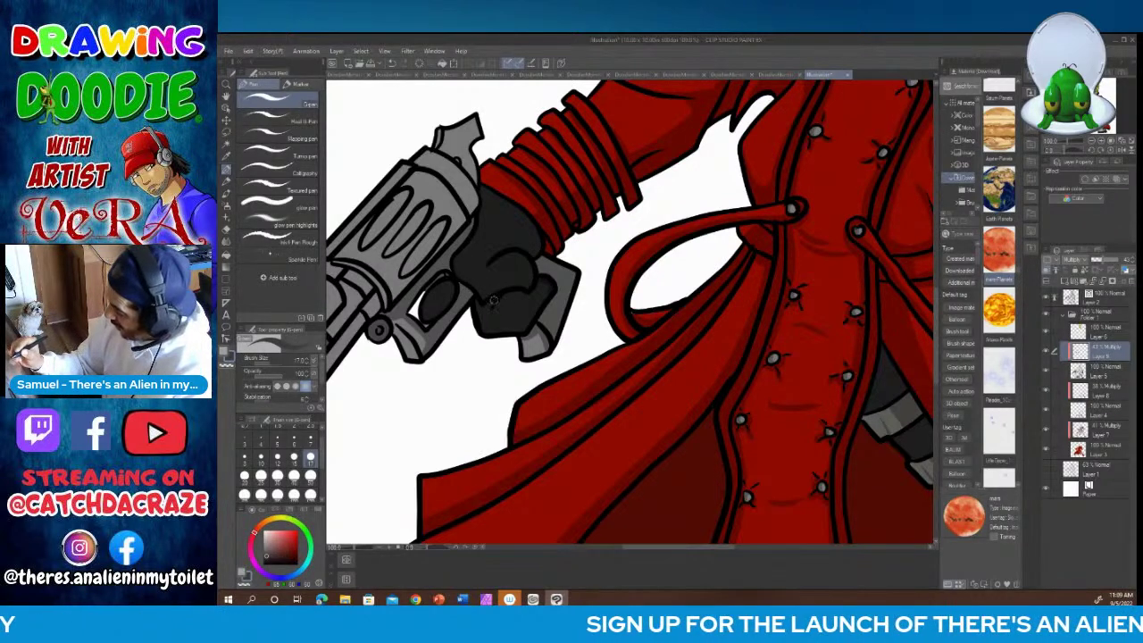
left_click(1098, 368)
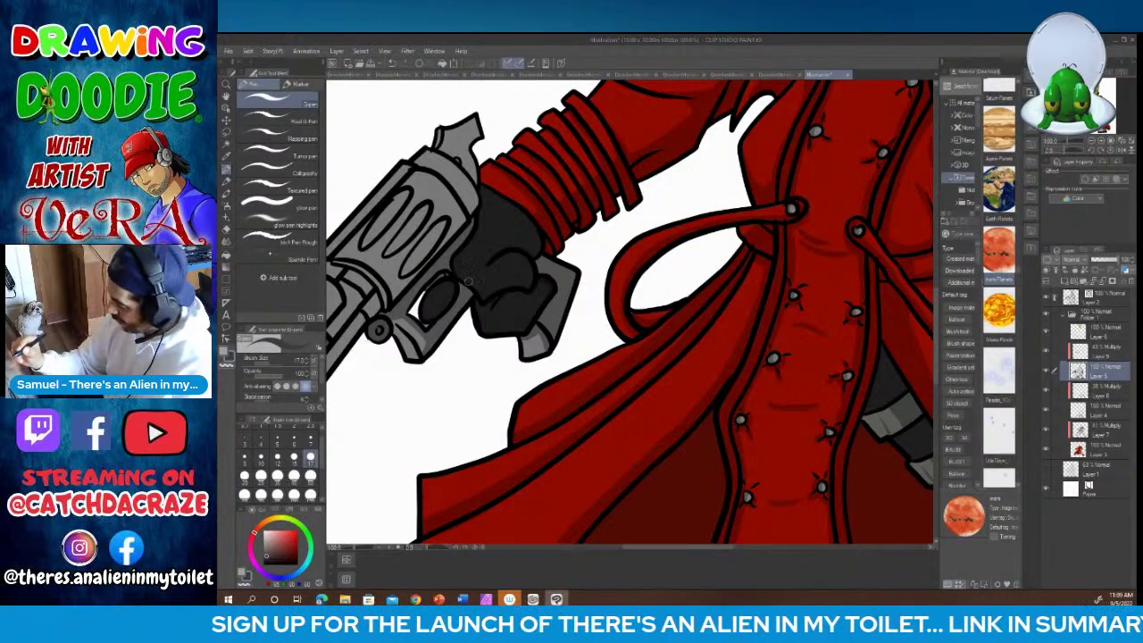
left_click(1084, 355)
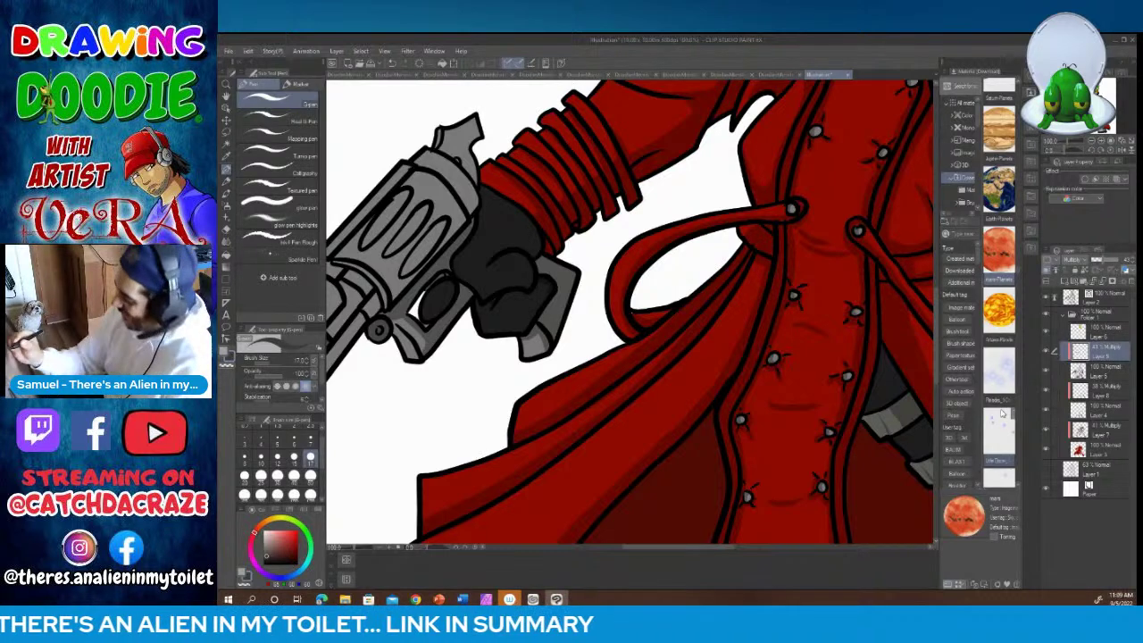
Step: Shade the revolver's cylinder, adding shadows along its flutes and rear rim with the size 17 pen
left_click_drag(443, 221, 402, 276)
mouse_move(425, 204)
left_mouse_down()
mouse_move(385, 257)
mouse_move(392, 202)
mouse_move(363, 249)
left_mouse_up()
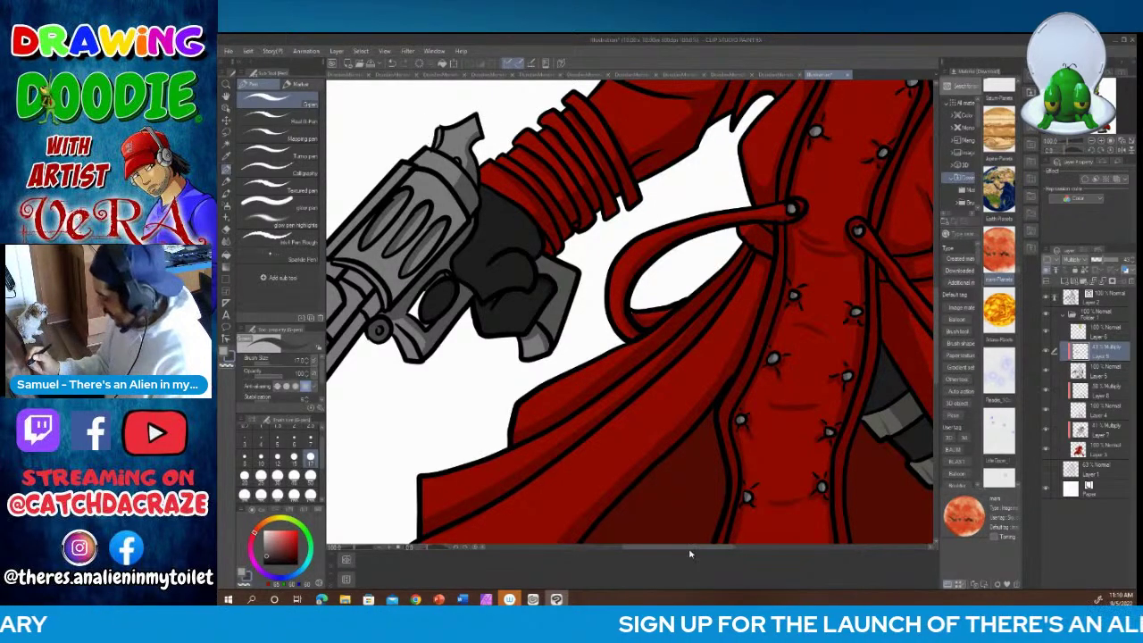
left_click_drag(690, 548, 663, 547)
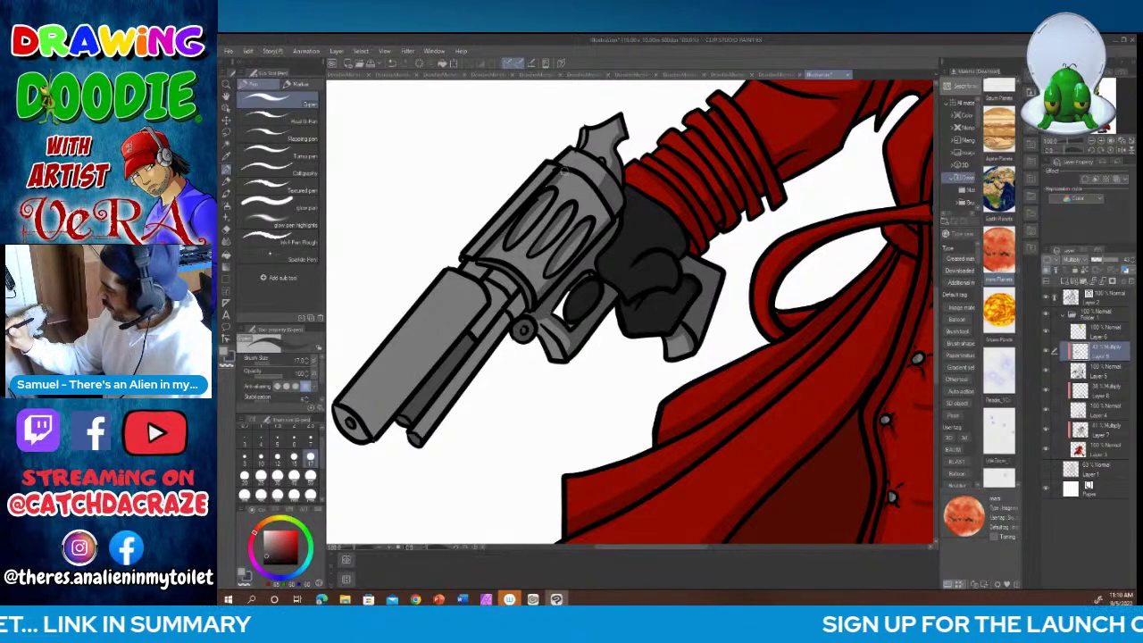
mouse_move(564, 170)
left_mouse_down()
mouse_move(603, 207)
mouse_move(603, 224)
left_mouse_up()
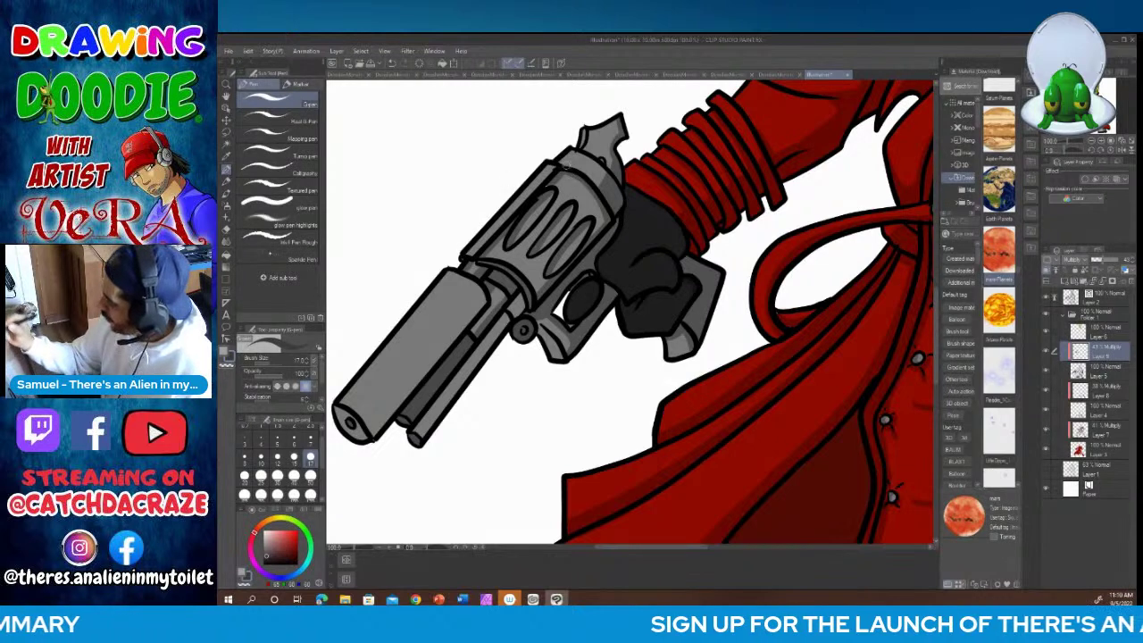
mouse_move(558, 163)
left_mouse_down()
mouse_move(600, 190)
mouse_move(606, 173)
mouse_move(554, 166)
mouse_move(476, 246)
mouse_move(537, 299)
left_mouse_up()
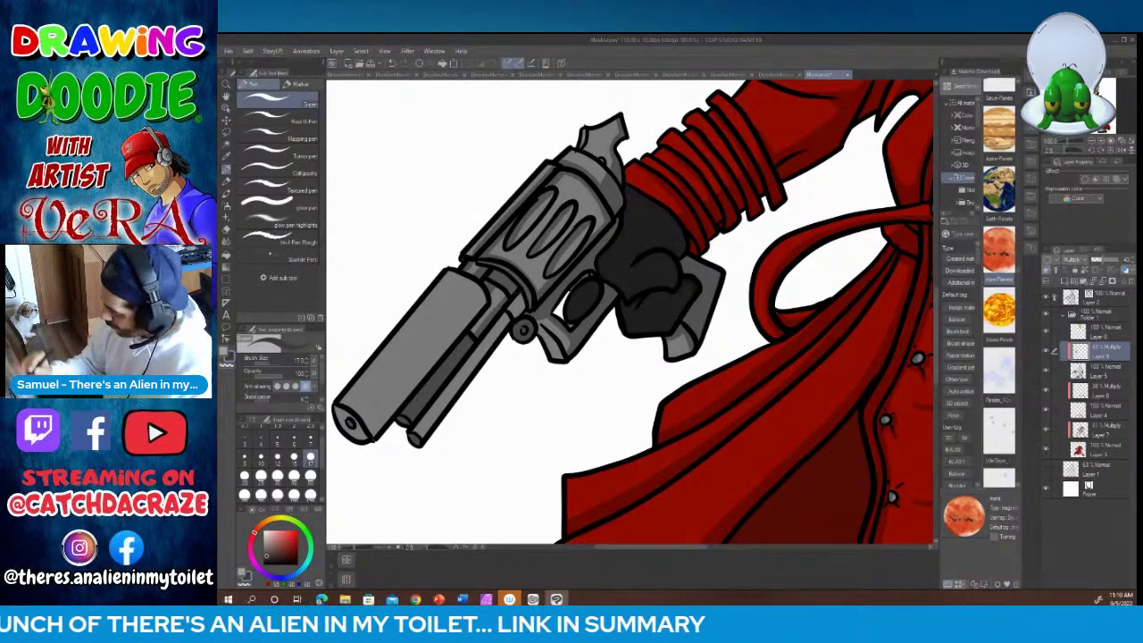
left_click(277, 458)
left_click_drag(415, 436, 520, 293)
key("ctrl+z")
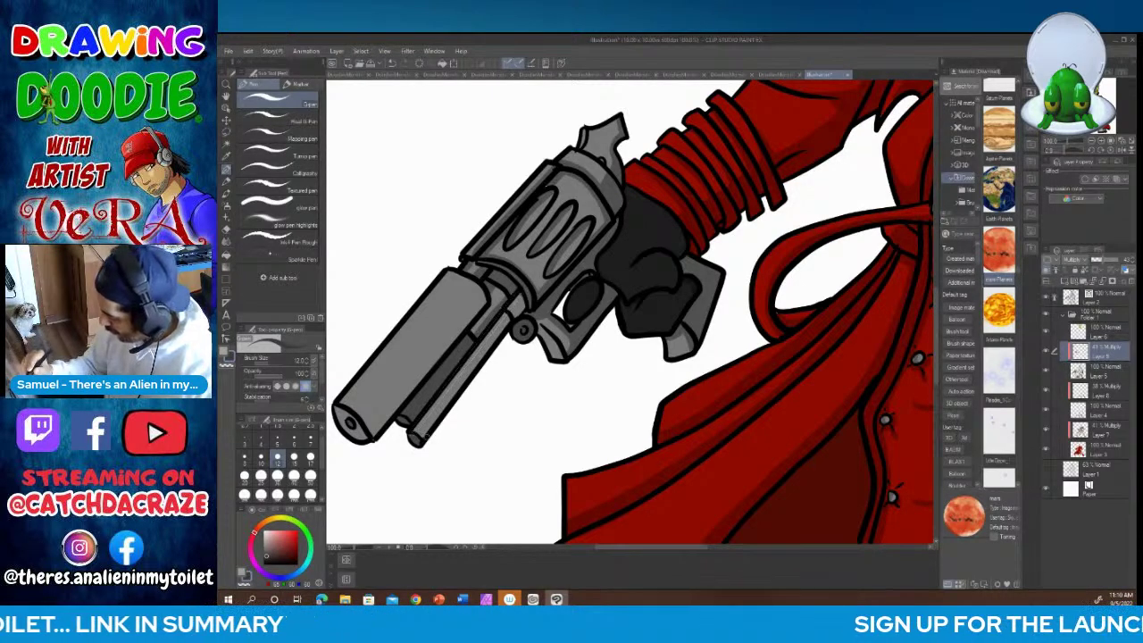
left_click_drag(419, 436, 526, 302)
key("ctrl+z")
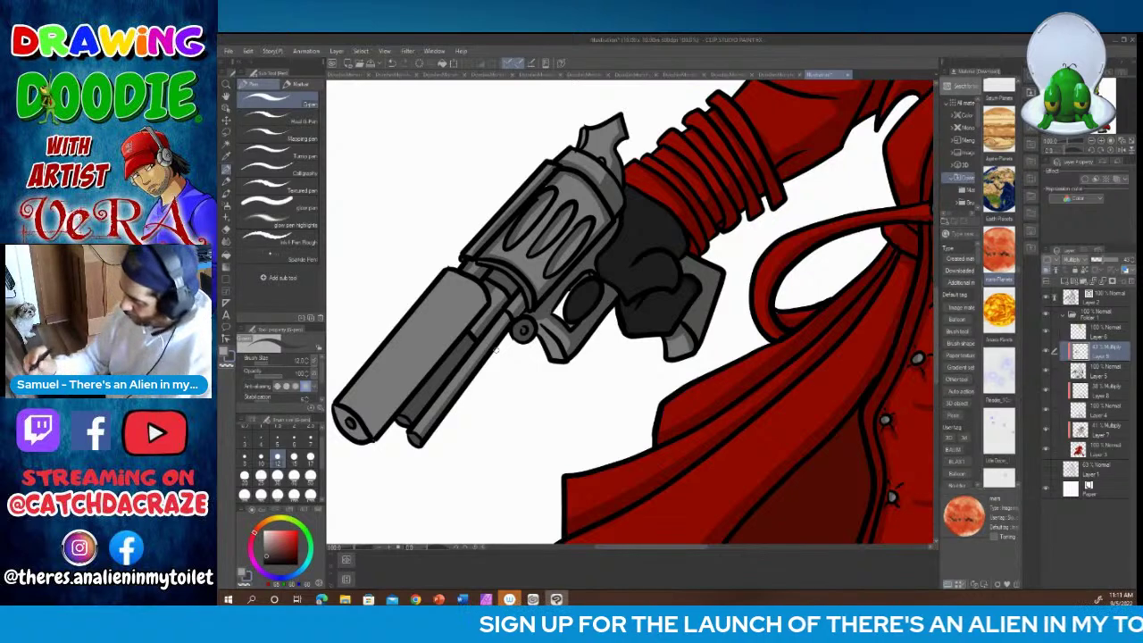
Step: Shade the underside of the revolver's barrel at size 20 and the frame below the hammer at size 15
left_click(244, 475)
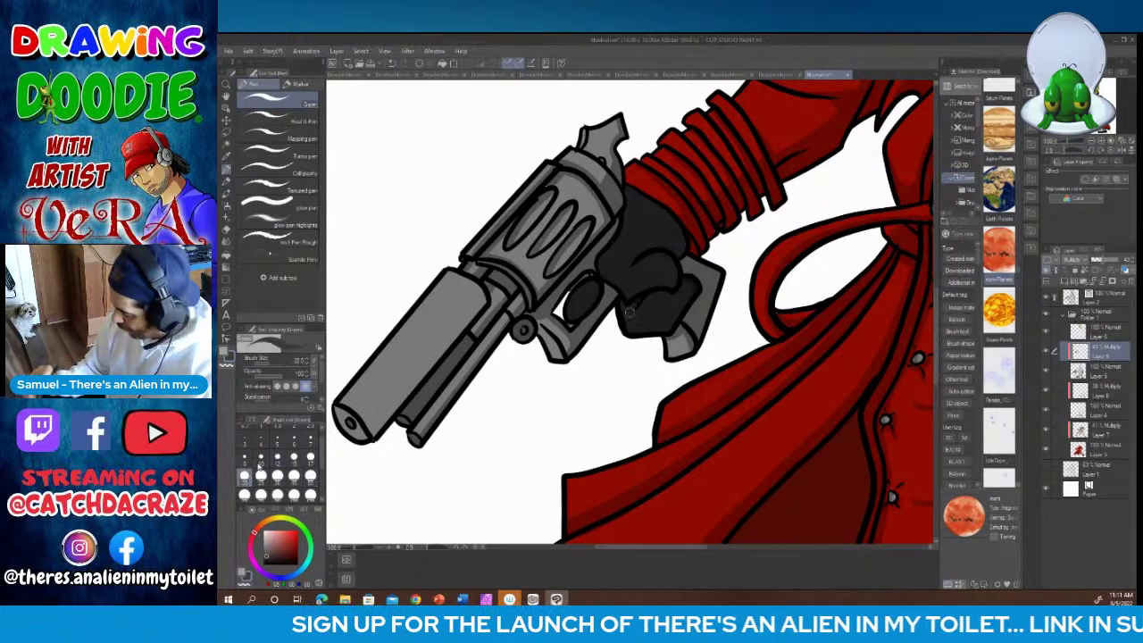
mouse_move(369, 434)
left_mouse_down()
mouse_move(486, 298)
mouse_move(375, 435)
mouse_move(360, 436)
mouse_move(372, 432)
left_mouse_up()
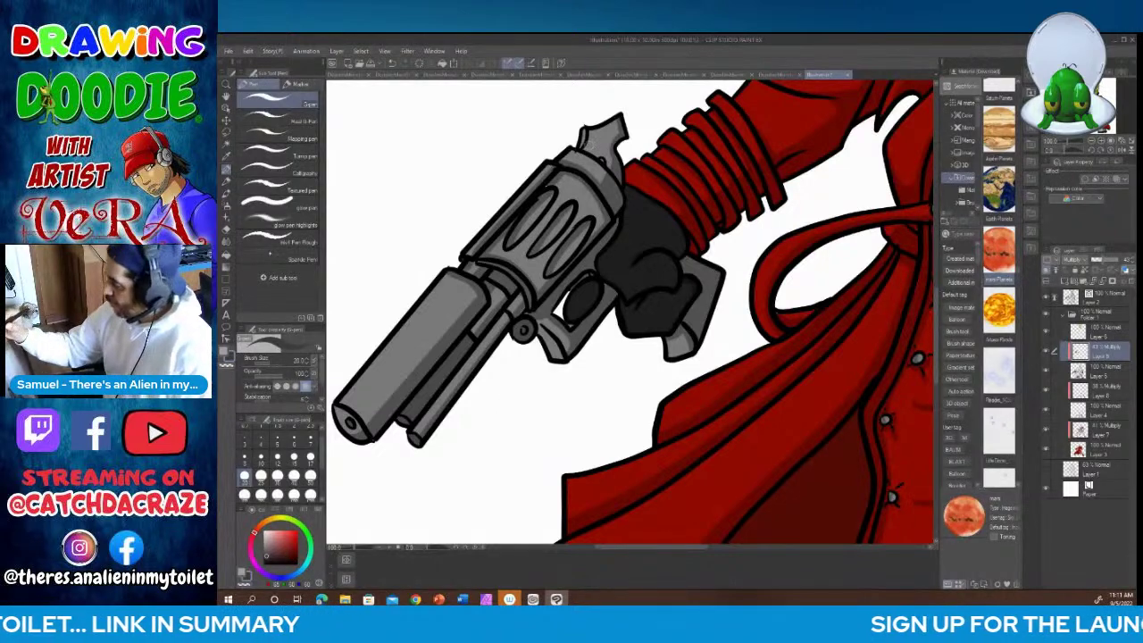
left_click(294, 458)
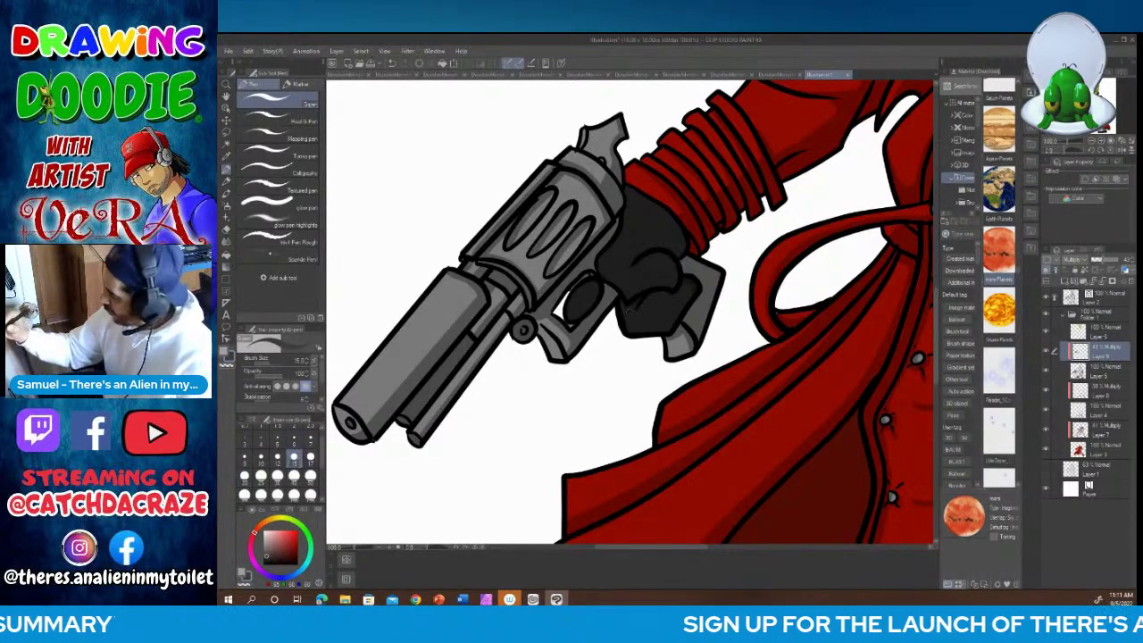
left_click_drag(580, 145, 618, 182)
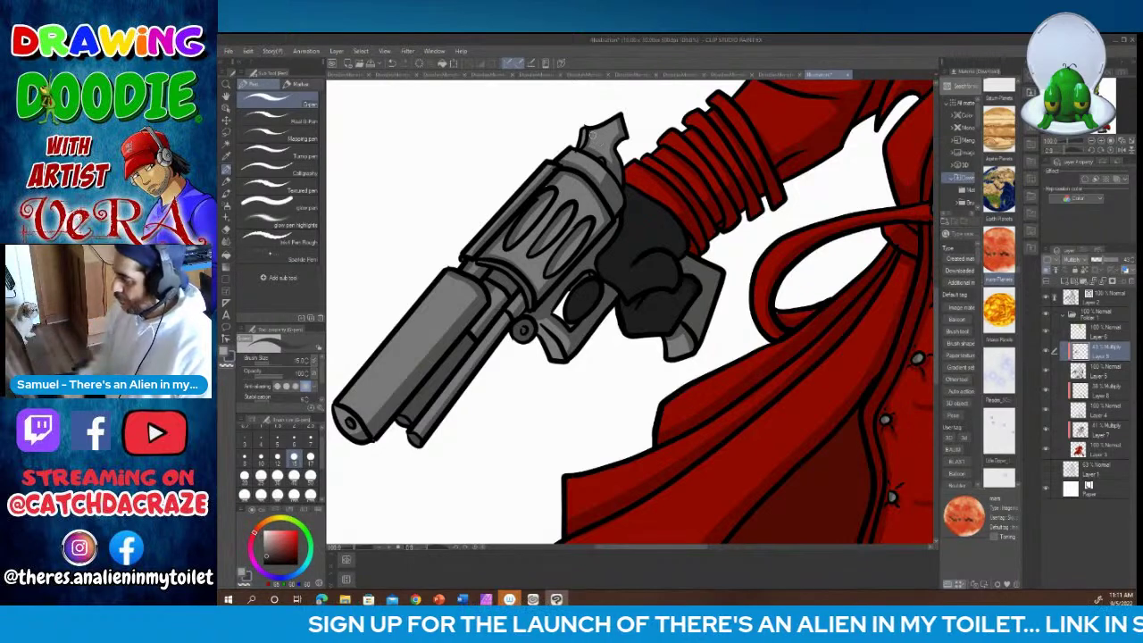
Step: Shade the knee plate and the band beside it on the leg next to the coat's trailing tail, using size 15
left_click_drag(704, 547, 836, 554)
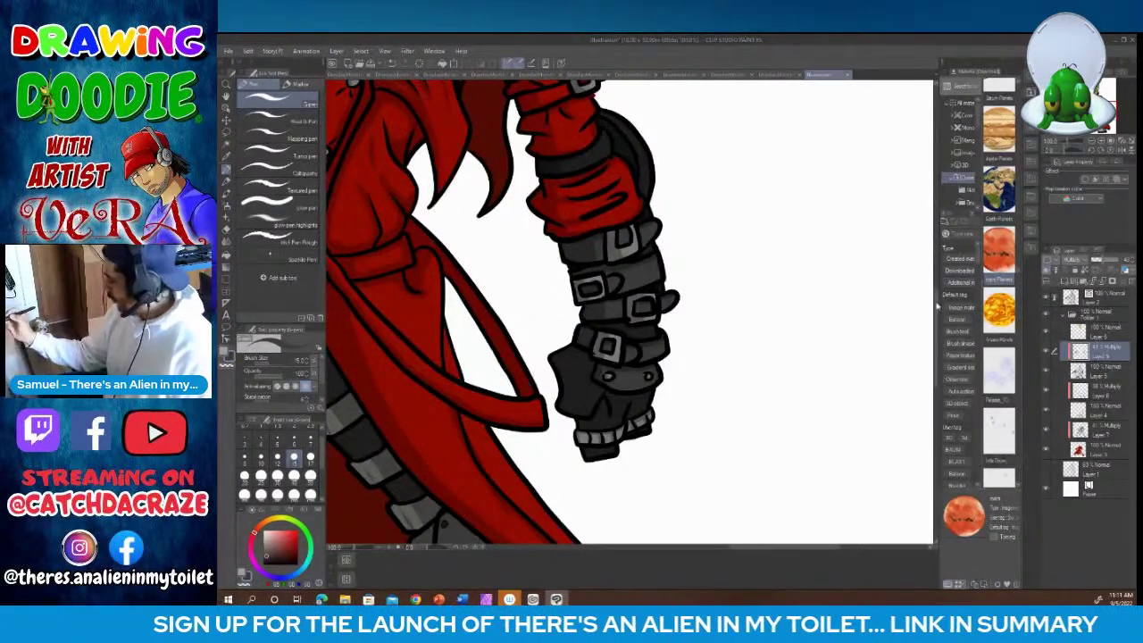
scroll(605, 130, "down", 5)
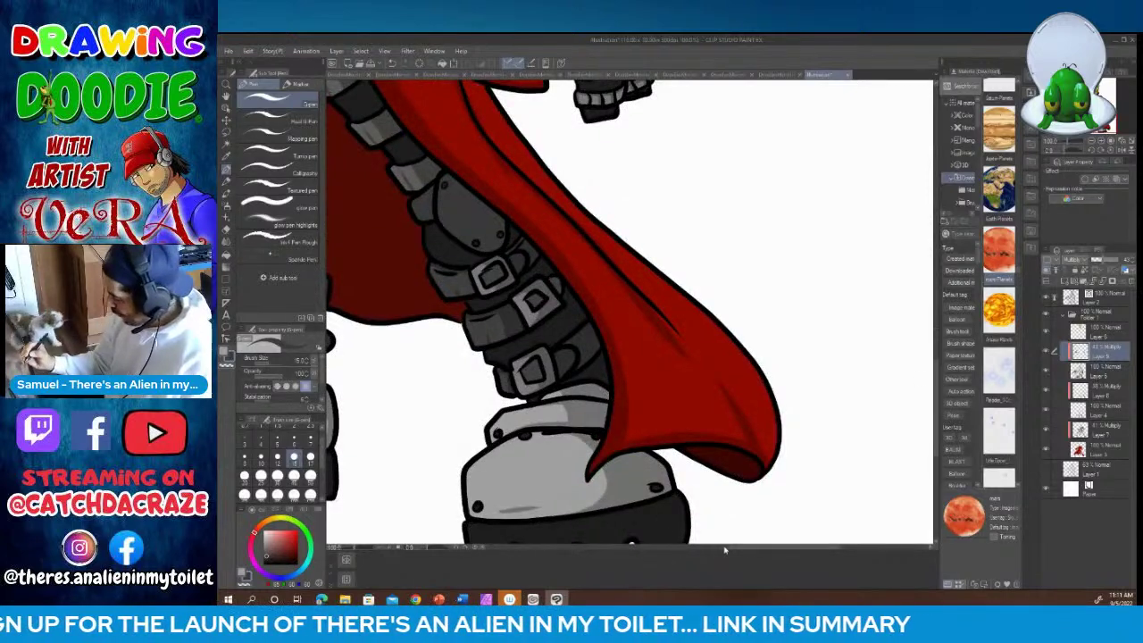
left_click_drag(751, 549, 706, 558)
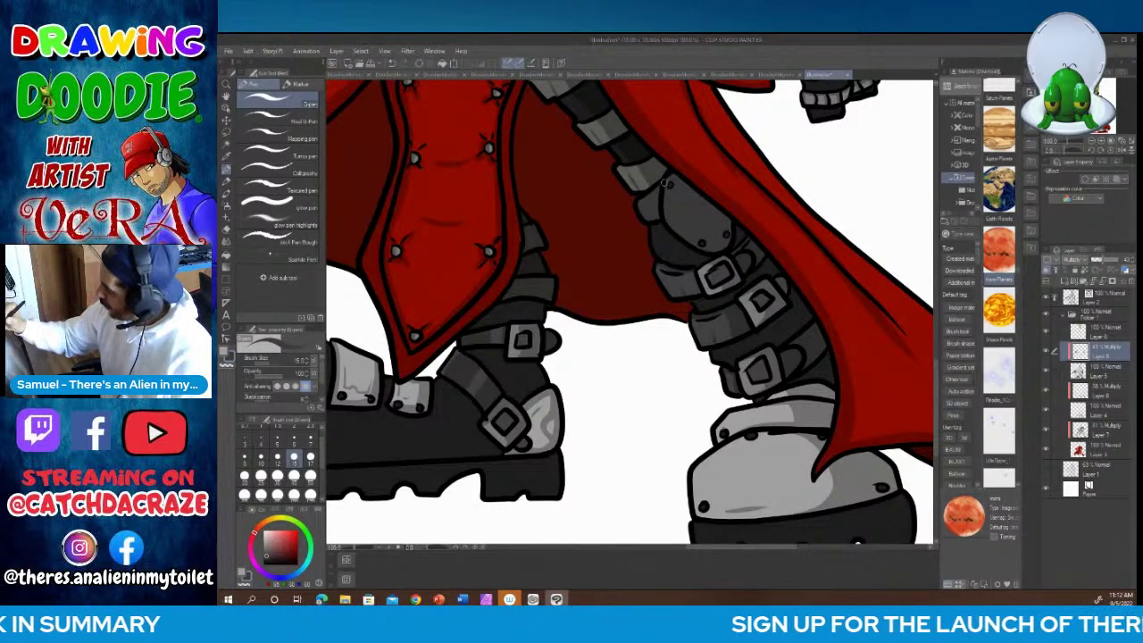
left_click_drag(655, 188, 660, 221)
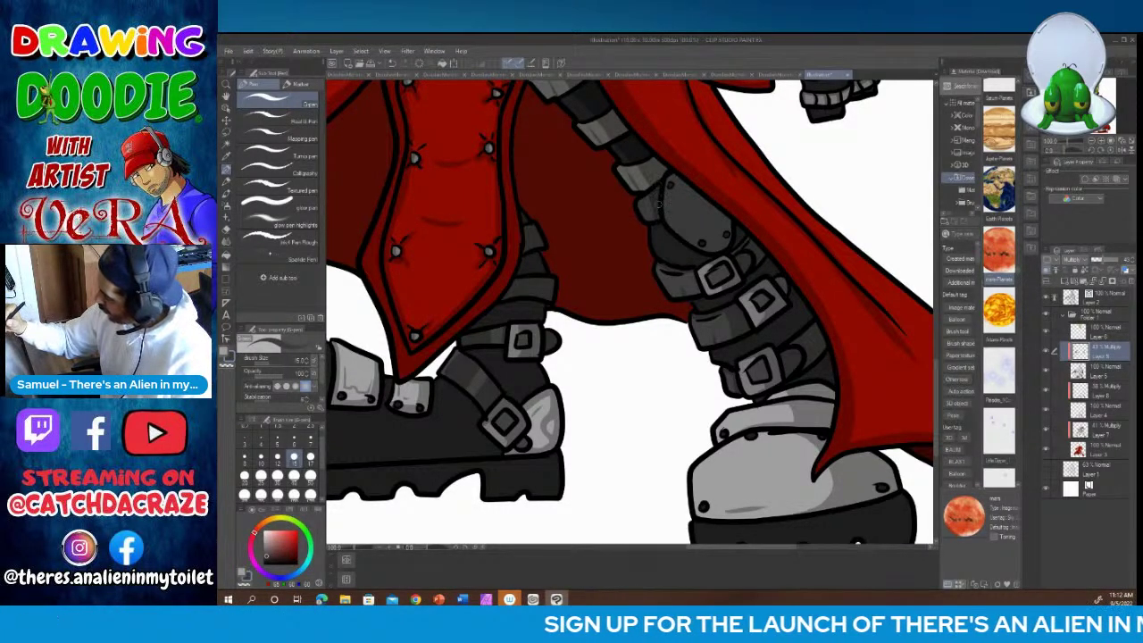
mouse_move(672, 177)
left_mouse_down()
mouse_move(720, 249)
mouse_move(725, 214)
mouse_move(718, 235)
mouse_move(687, 188)
left_mouse_up()
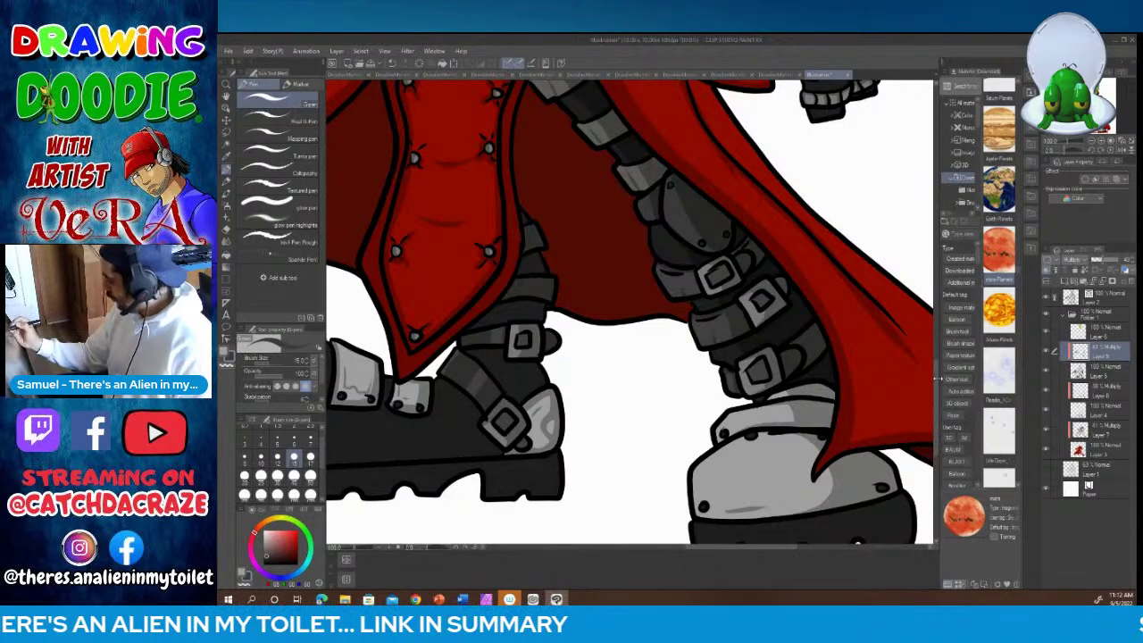
Step: Shade the black upper and sole of the boot under the front panel, outlining the shadow at size 15 and filling it at size 50
scroll(732, 550, "down", 4)
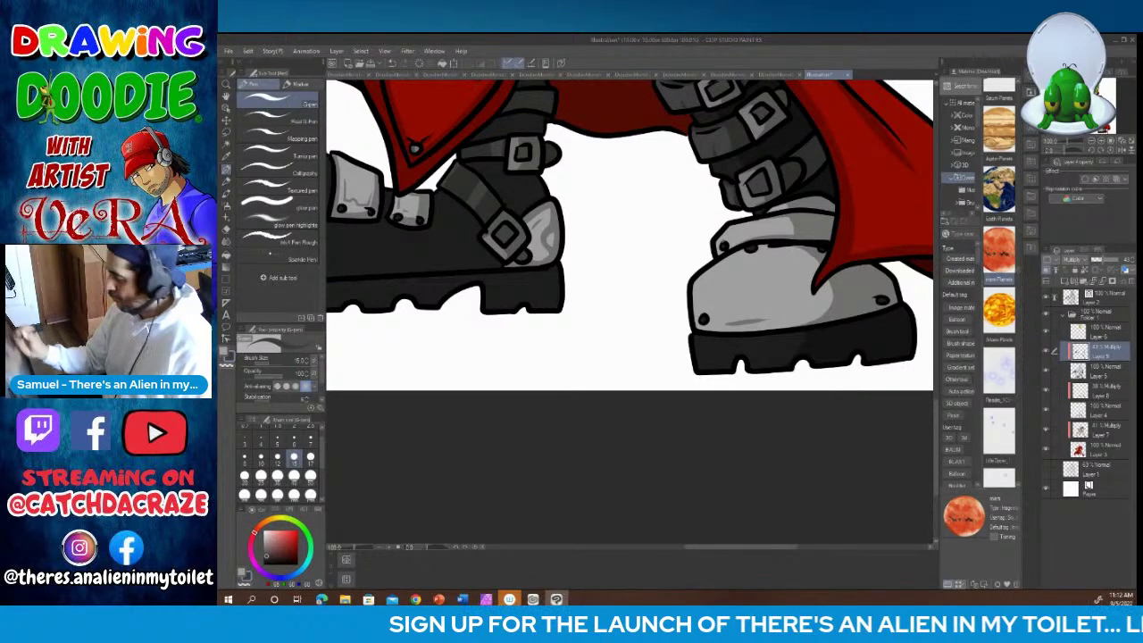
left_click_drag(936, 408, 936, 378)
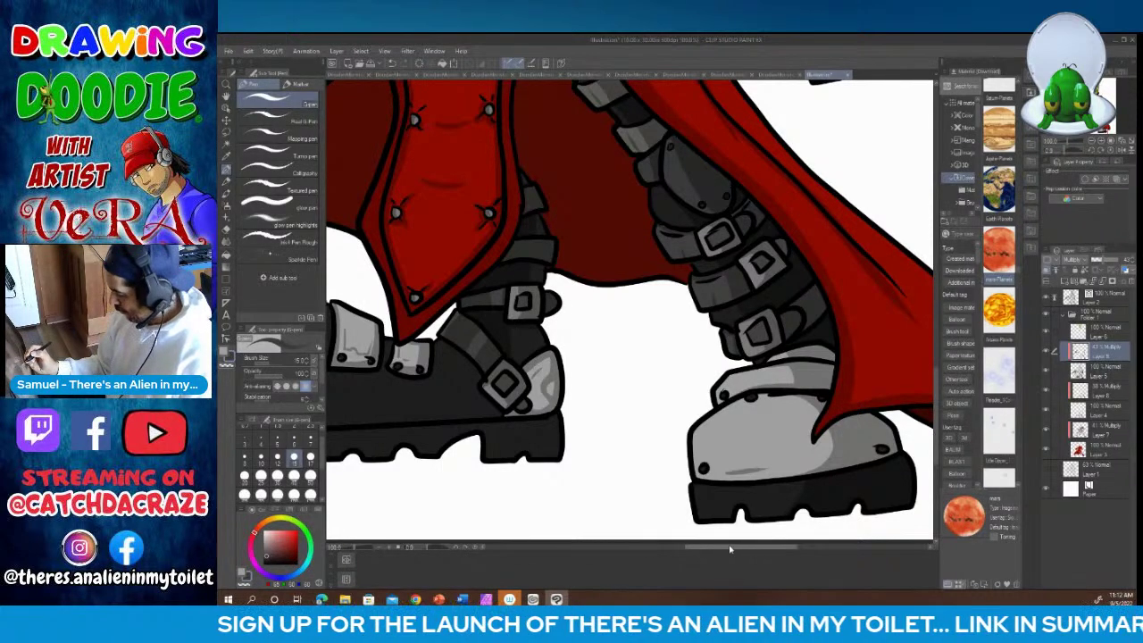
left_click_drag(730, 549, 682, 551)
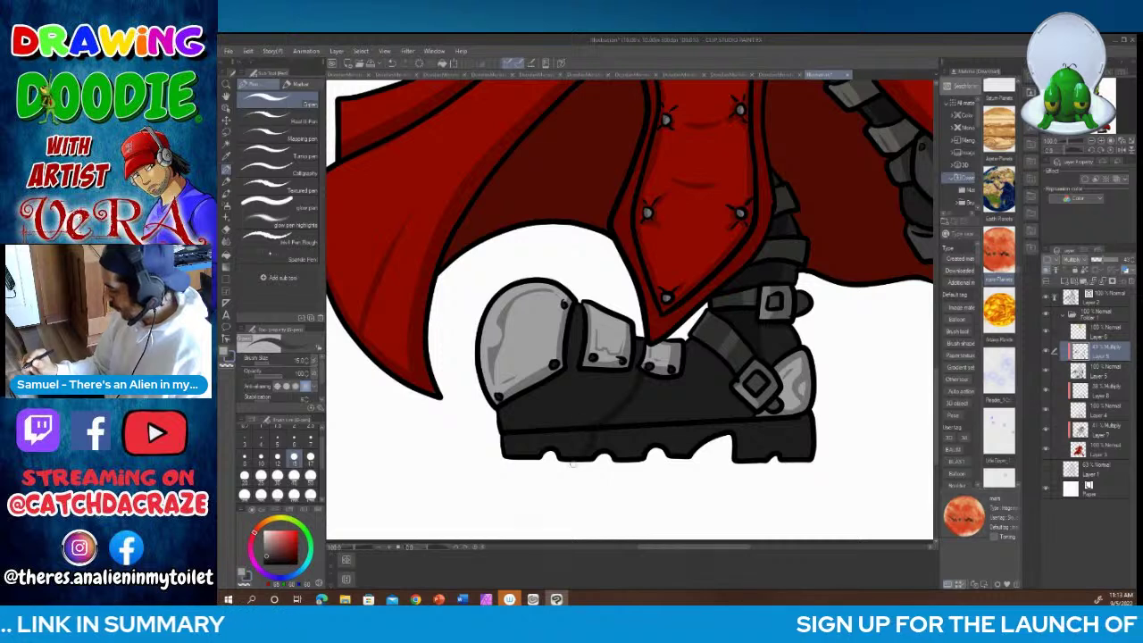
left_click(310, 475)
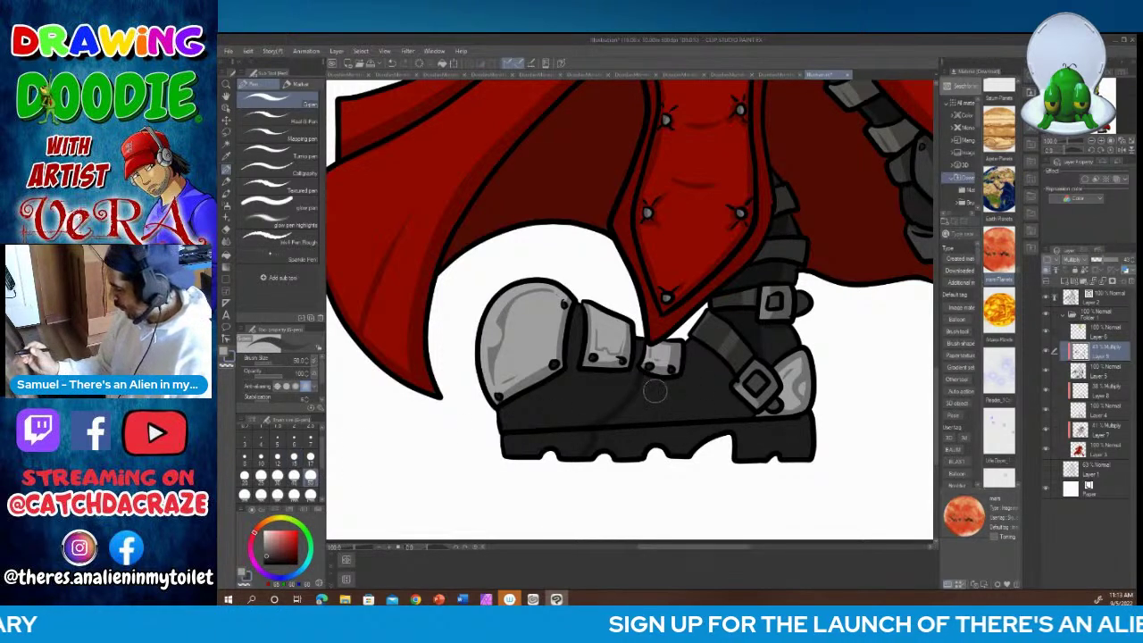
mouse_move(584, 456)
left_mouse_down()
mouse_move(631, 406)
mouse_move(596, 453)
mouse_move(605, 462)
mouse_move(628, 453)
mouse_move(736, 472)
mouse_move(832, 414)
left_mouse_up()
mouse_move(725, 393)
left_mouse_down()
mouse_move(749, 377)
mouse_move(773, 322)
mouse_move(678, 374)
mouse_move(690, 347)
mouse_move(656, 392)
mouse_move(679, 362)
mouse_move(724, 390)
mouse_move(738, 388)
mouse_move(711, 330)
mouse_move(681, 365)
mouse_move(656, 335)
mouse_move(646, 383)
mouse_move(588, 458)
left_mouse_up()
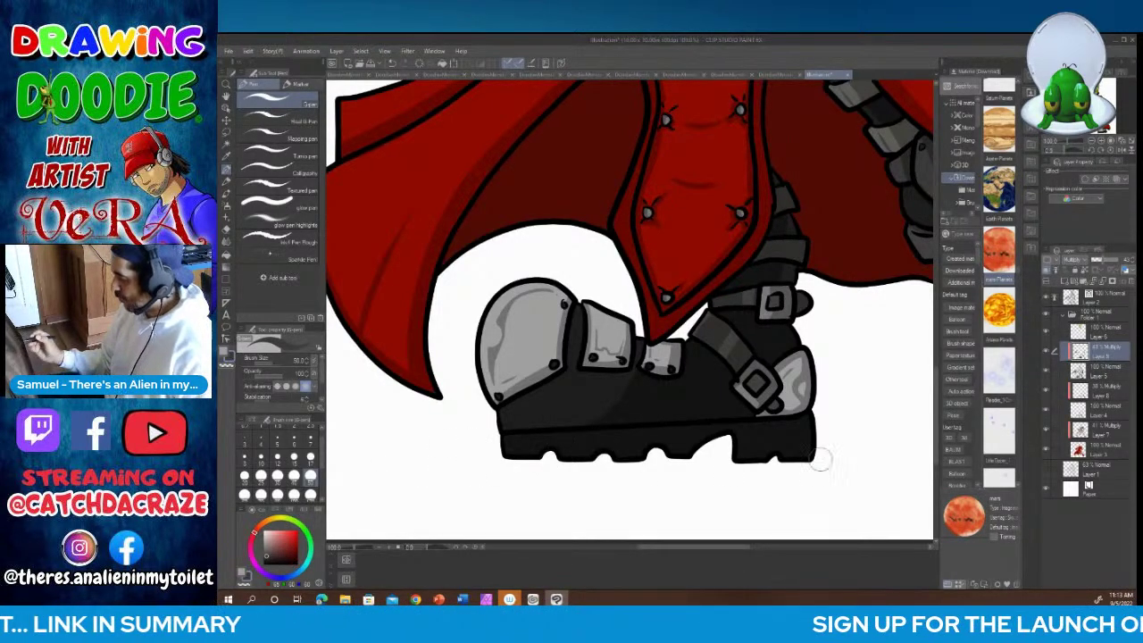
left_click(293, 456)
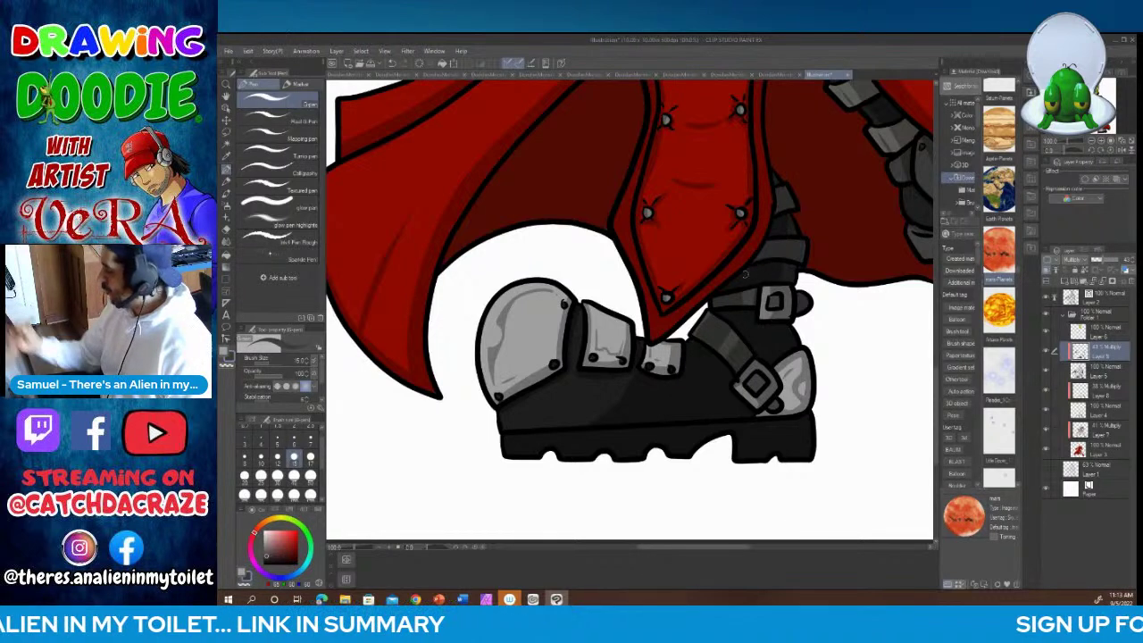
Step: Try a darker shading colour for the strapped leg under the front panel, switching between the Multiply layers Layer 7 and Layer 8
left_click(1089, 390)
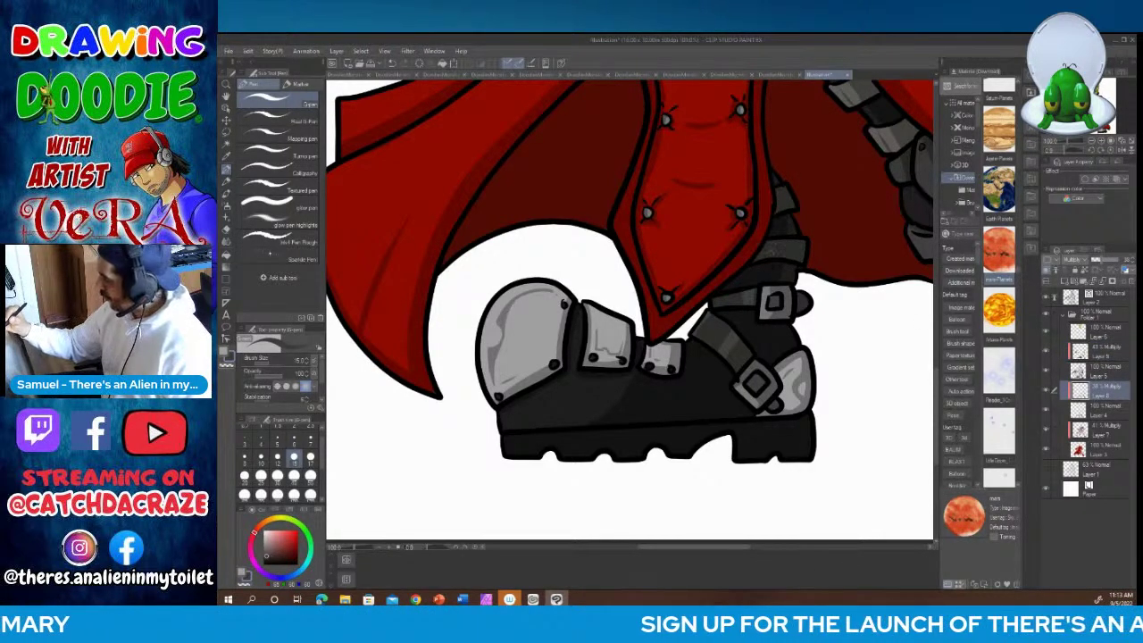
left_click(1102, 430)
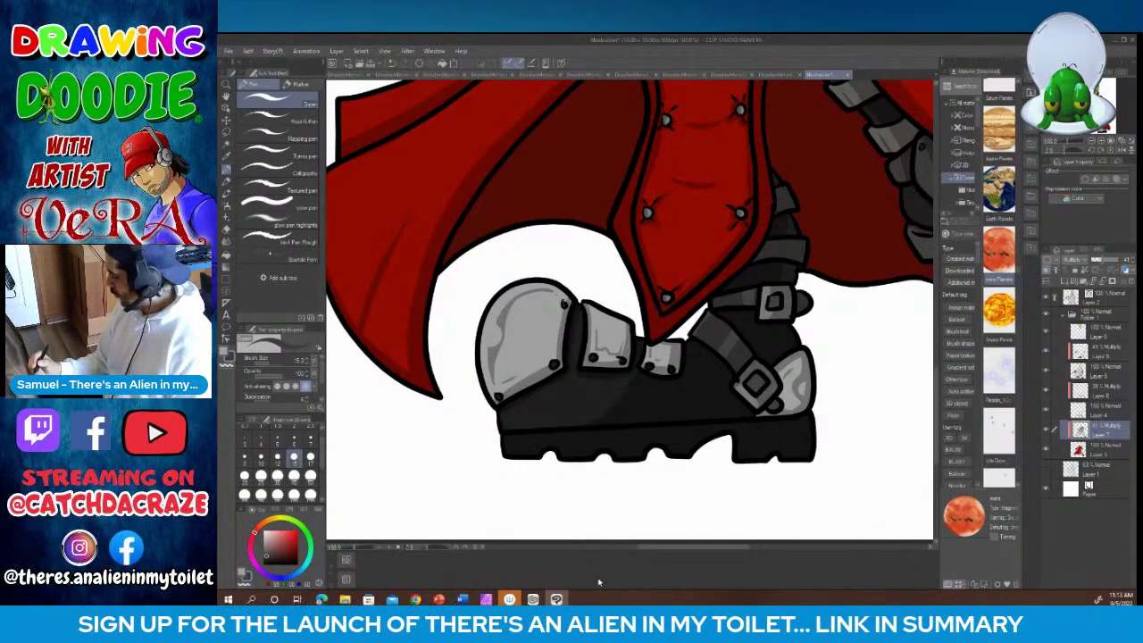
left_click(274, 560)
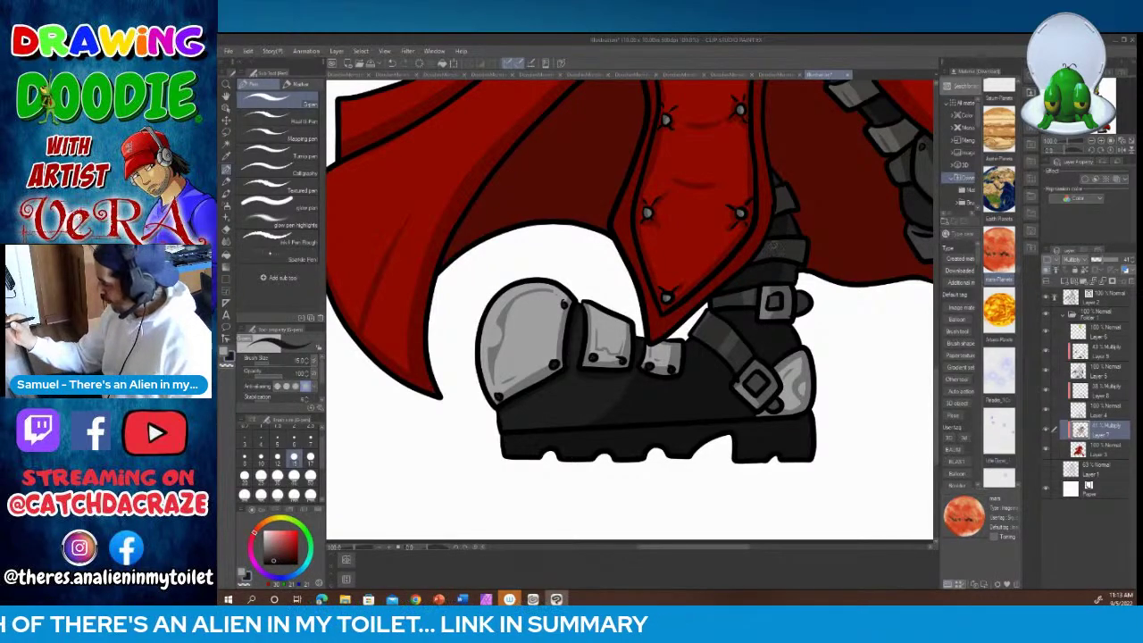
left_click(1086, 392)
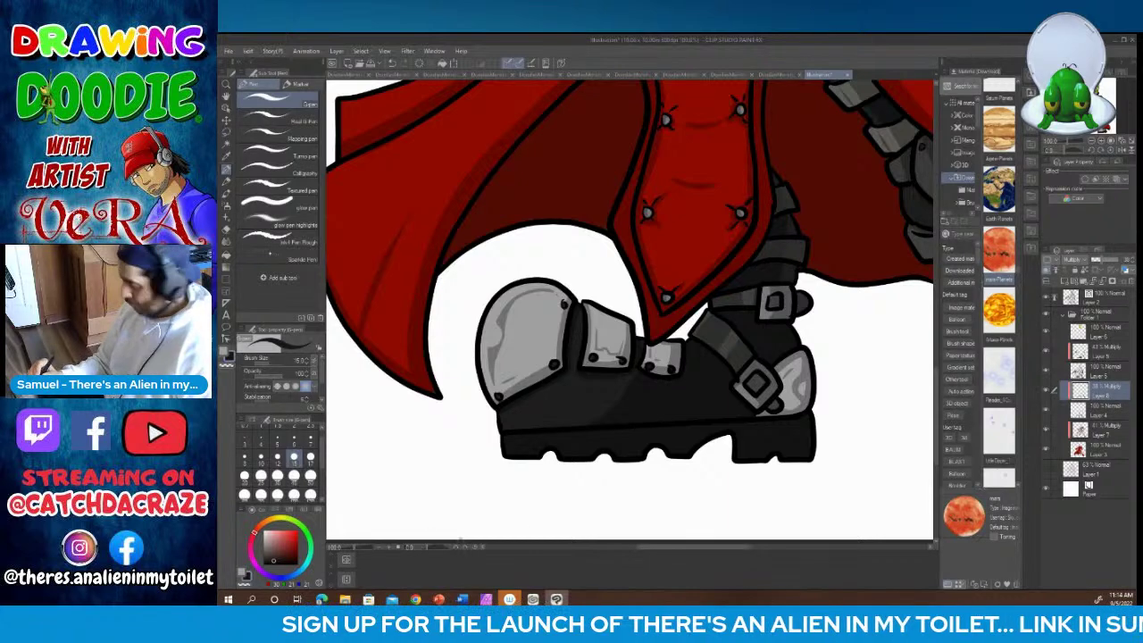
Step: Add a clipped shading layer above the topmost colour layer in the folder, set to Multiply blending with reduced opacity
left_click(380, 551)
left_click(380, 551)
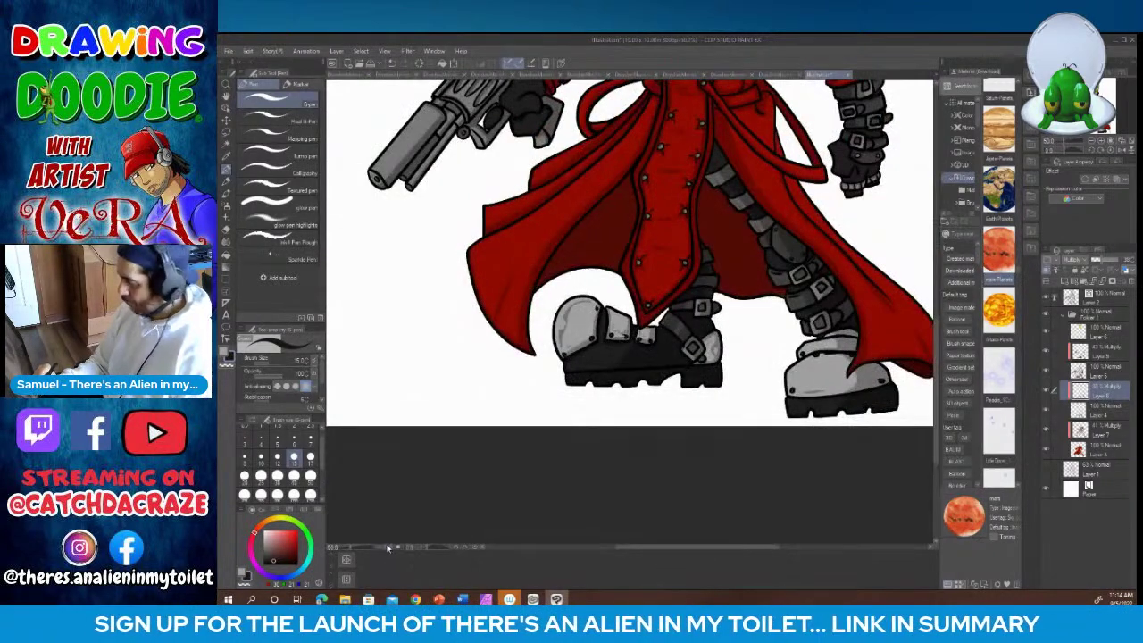
left_click(381, 551)
scroll(651, 313, "up", 5)
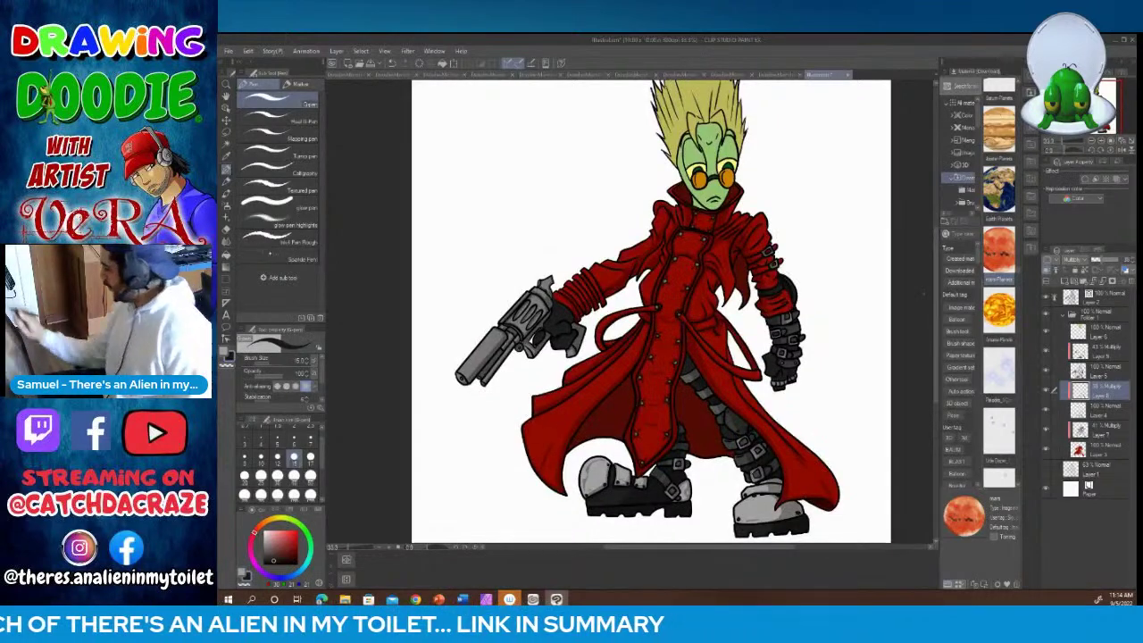
left_click(1079, 331)
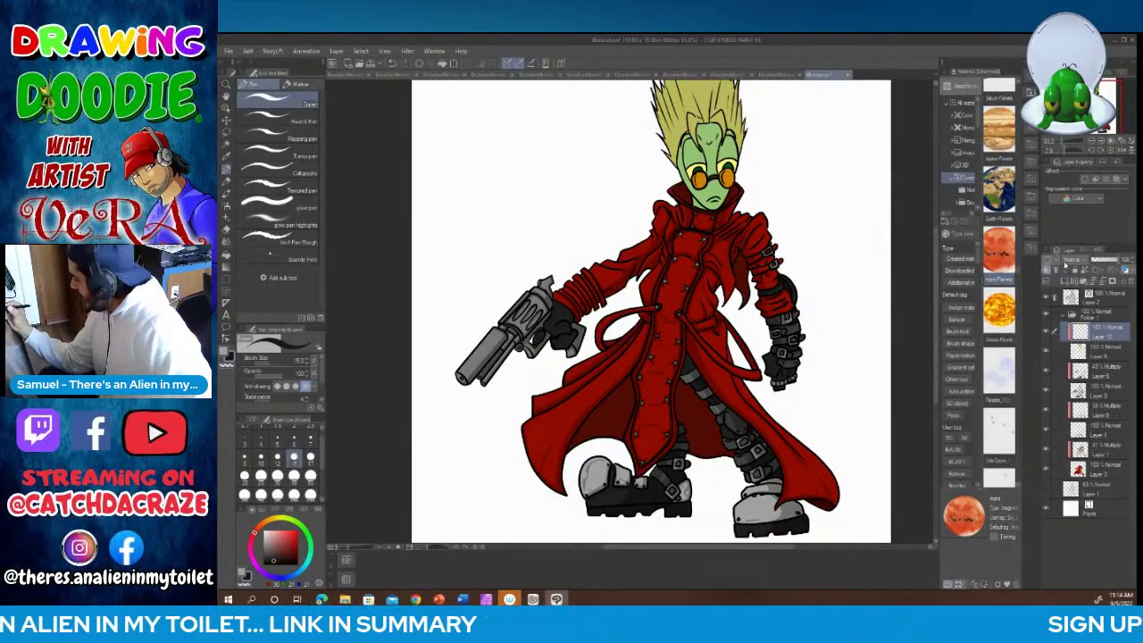
left_click(1066, 281)
left_click(1102, 261)
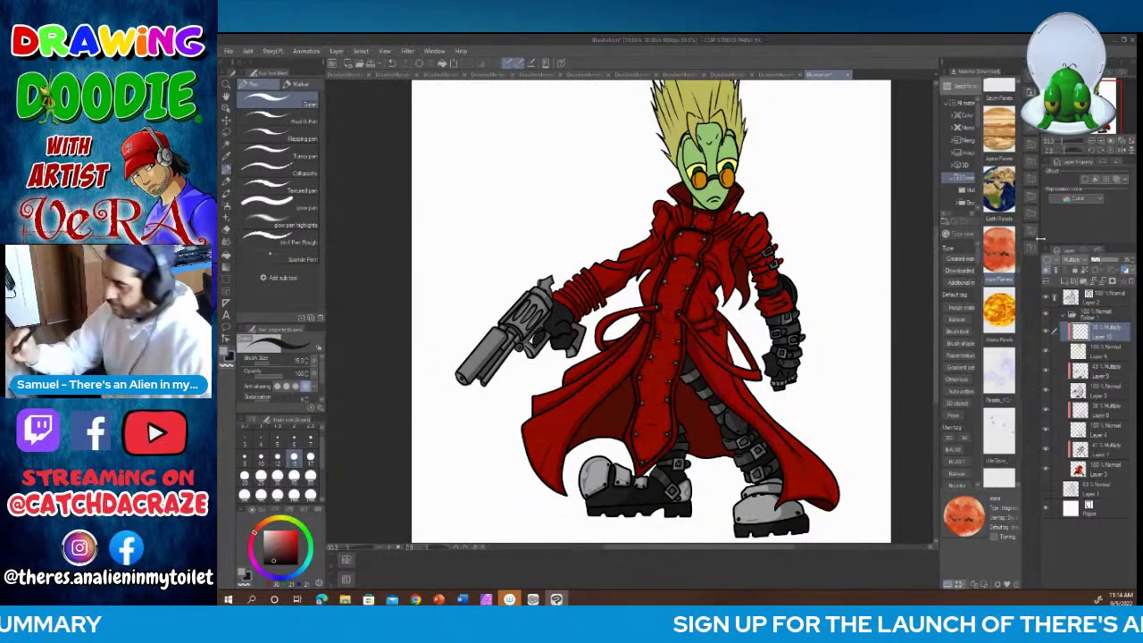
Step: Sample the alien's green skin, pick a darker green, and shade the side of the head beside the hairline with the size 15 pen
left_click(226, 156)
left_click(697, 156)
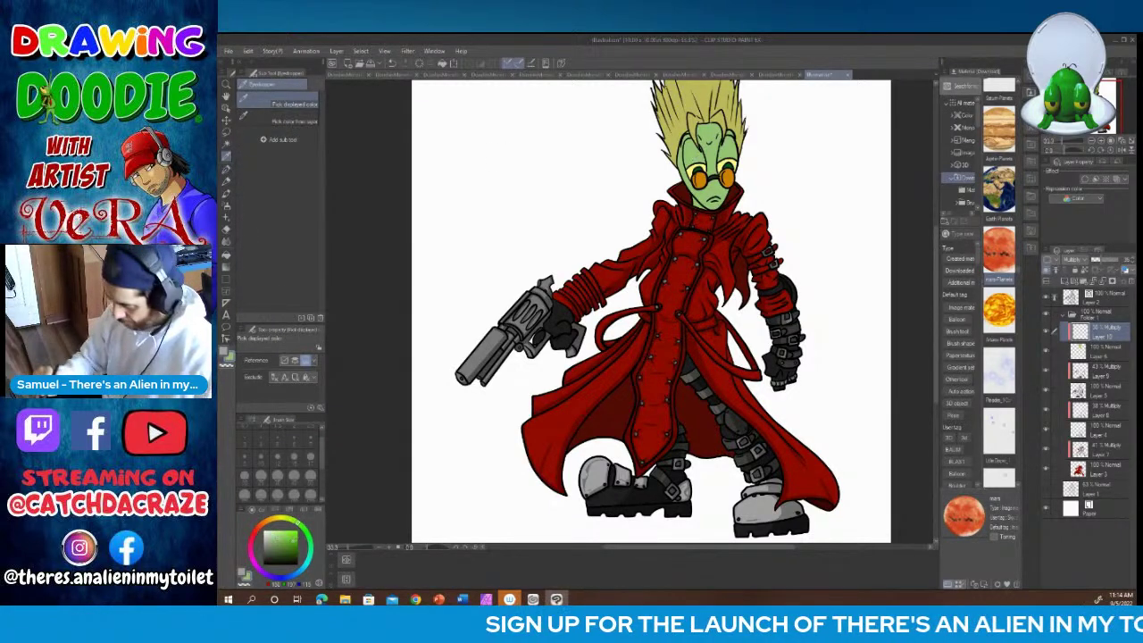
left_click(226, 170)
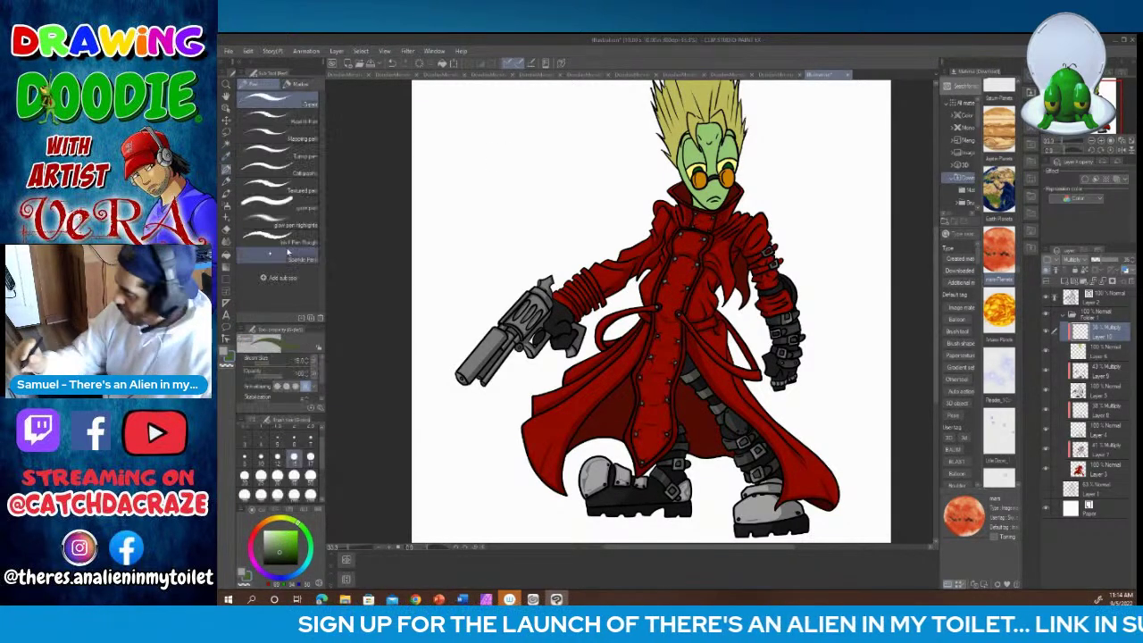
left_click(390, 547)
left_click(391, 548)
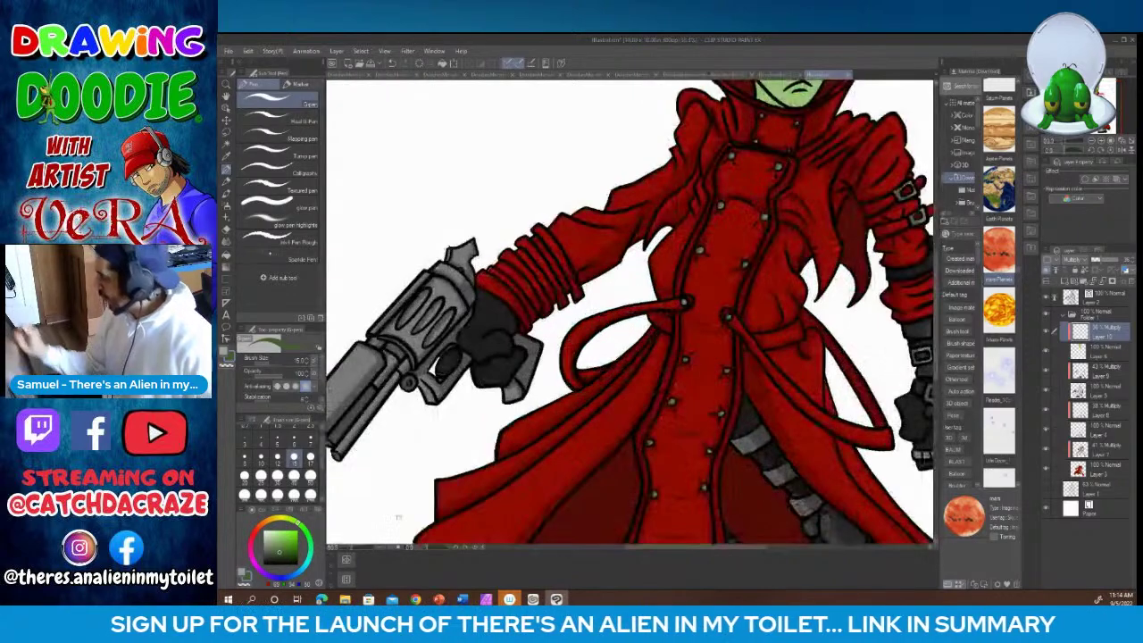
left_click_drag(936, 334, 940, 267)
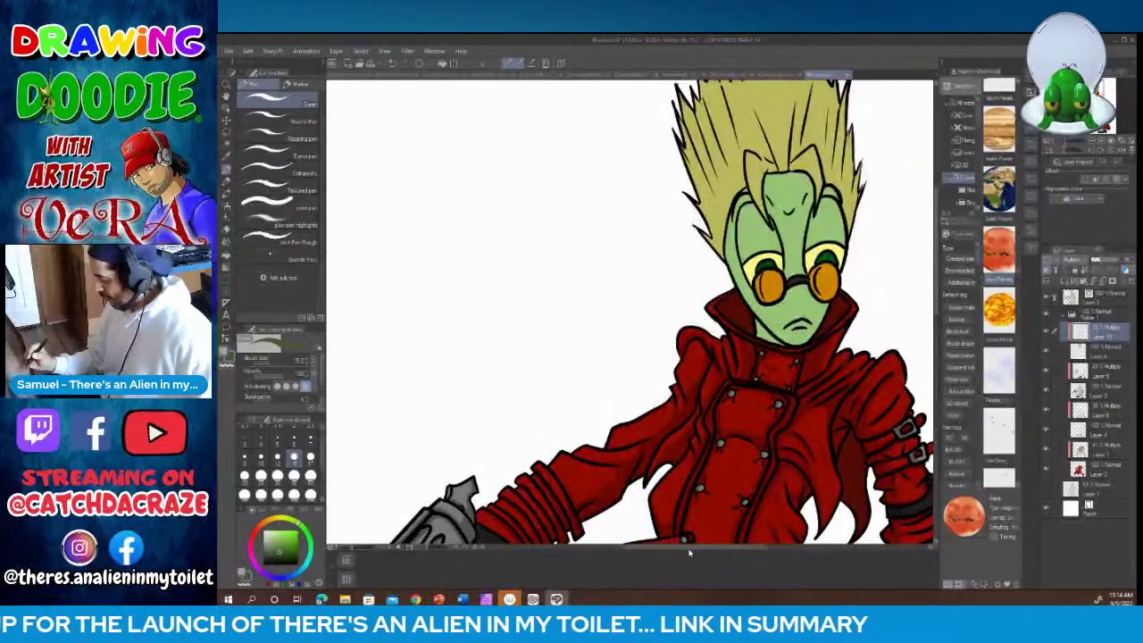
left_click_drag(688, 548, 743, 547)
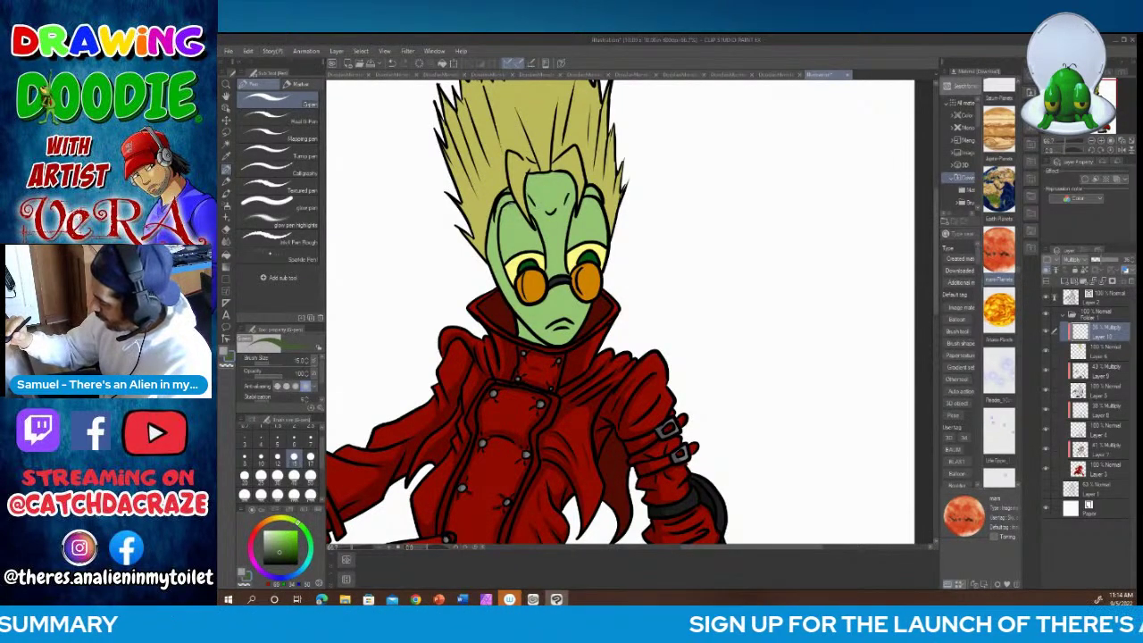
mouse_move(503, 213)
left_mouse_down()
mouse_move(504, 255)
mouse_move(505, 239)
left_mouse_up()
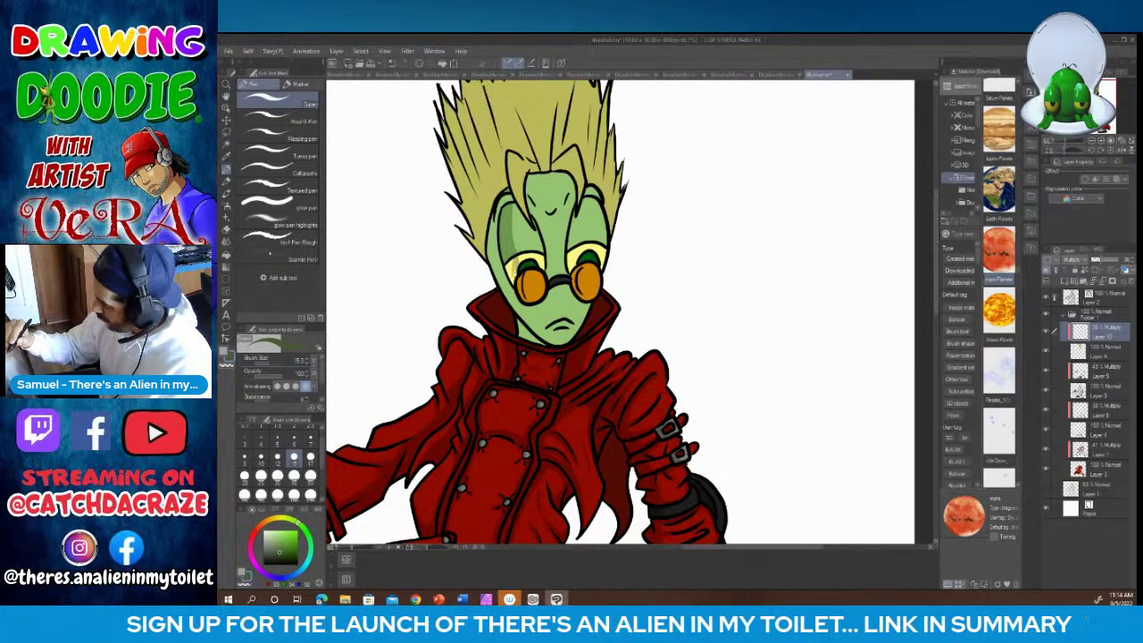
Step: Shade the eyes behind the orange glasses and the green skin on the right side of the alien's head beside the nose
mouse_move(515, 275)
left_mouse_down()
mouse_move(511, 263)
mouse_move(525, 303)
mouse_move(522, 281)
mouse_move(537, 304)
left_mouse_up()
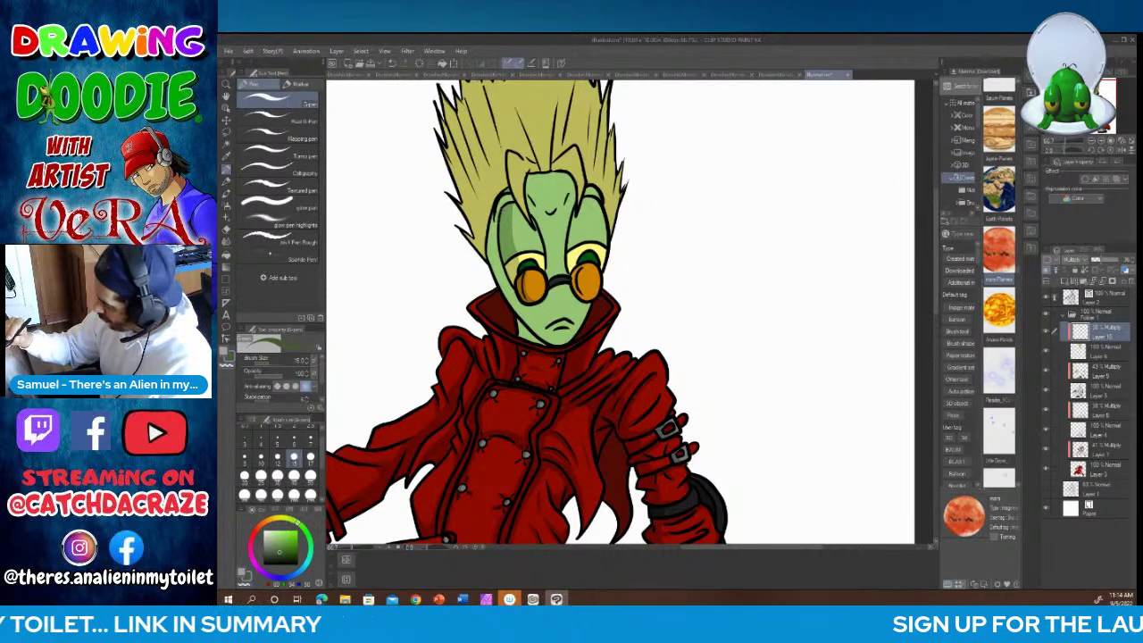
mouse_move(497, 220)
left_mouse_down()
mouse_move(523, 307)
mouse_move(566, 286)
mouse_move(586, 301)
left_mouse_up()
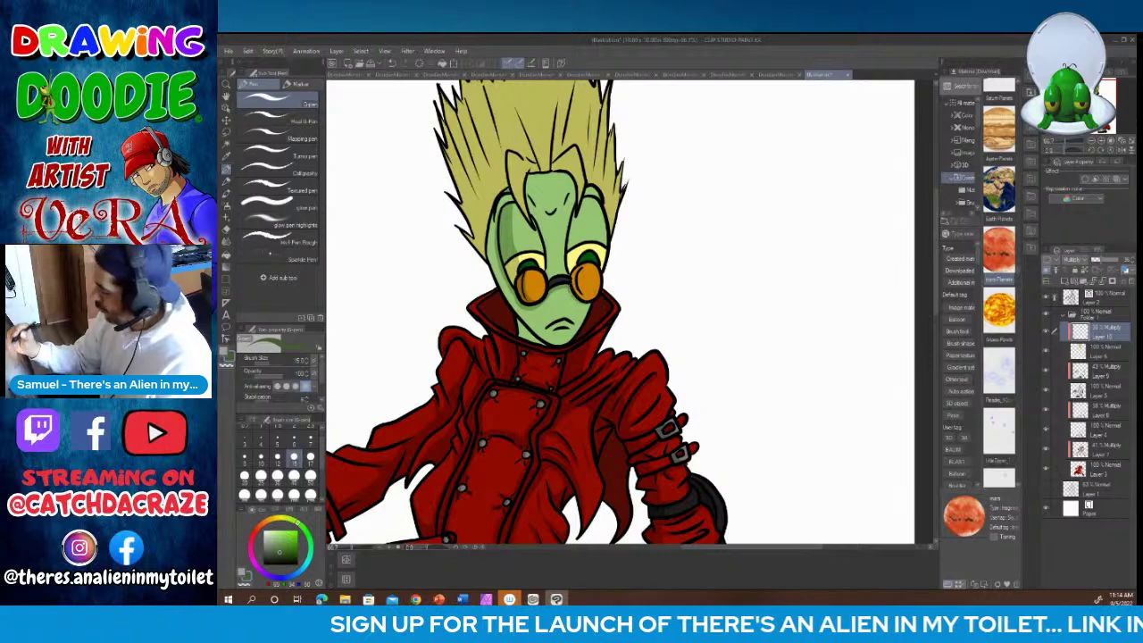
mouse_move(584, 195)
left_mouse_down()
mouse_move(575, 273)
mouse_move(577, 204)
mouse_move(564, 278)
left_mouse_up()
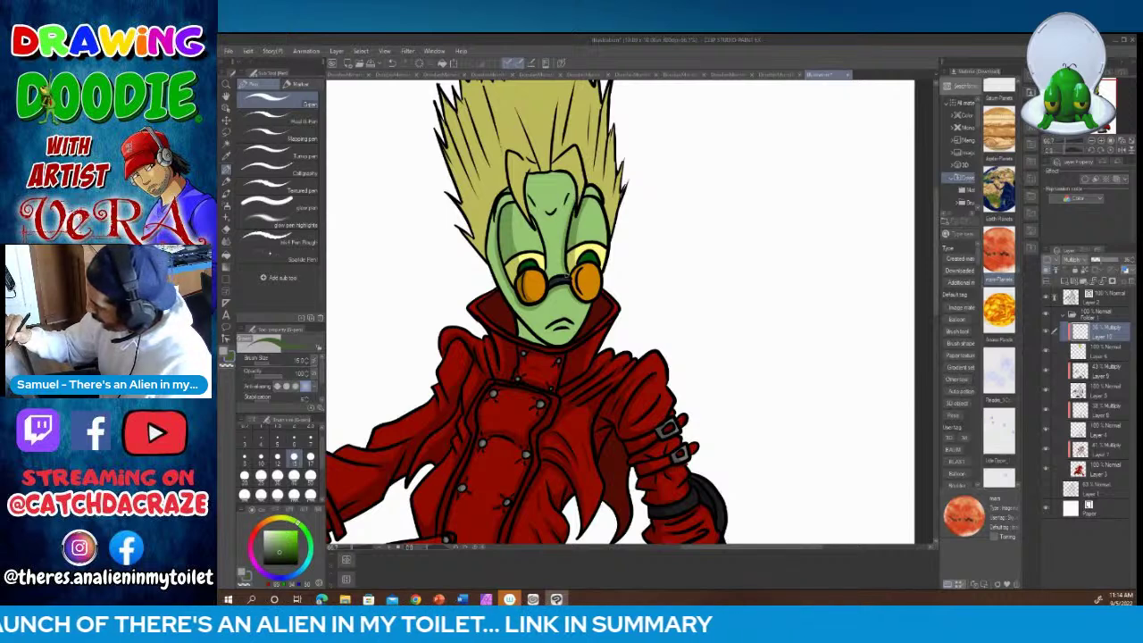
Step: Shade the forehead above the nostrils in dark green, and add small shadows around the mouth, brow, glasses and neck
mouse_move(527, 188)
left_mouse_down()
mouse_move(550, 209)
mouse_move(575, 182)
mouse_move(527, 177)
mouse_move(554, 205)
mouse_move(562, 184)
left_mouse_up()
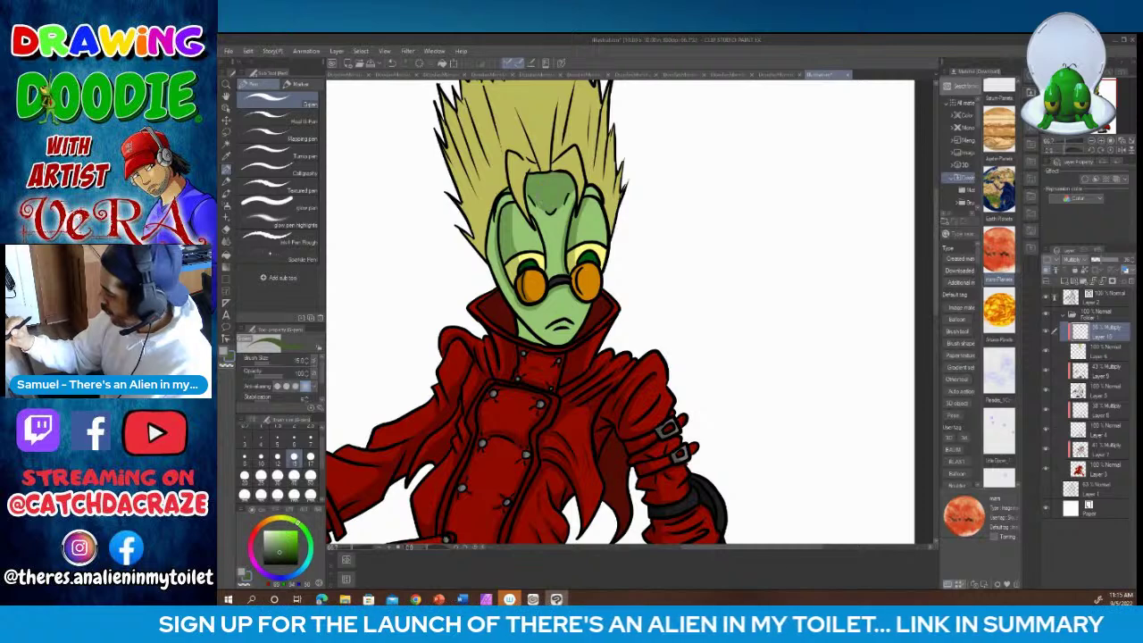
mouse_move(532, 200)
left_mouse_down()
mouse_move(545, 212)
mouse_move(575, 184)
left_mouse_up()
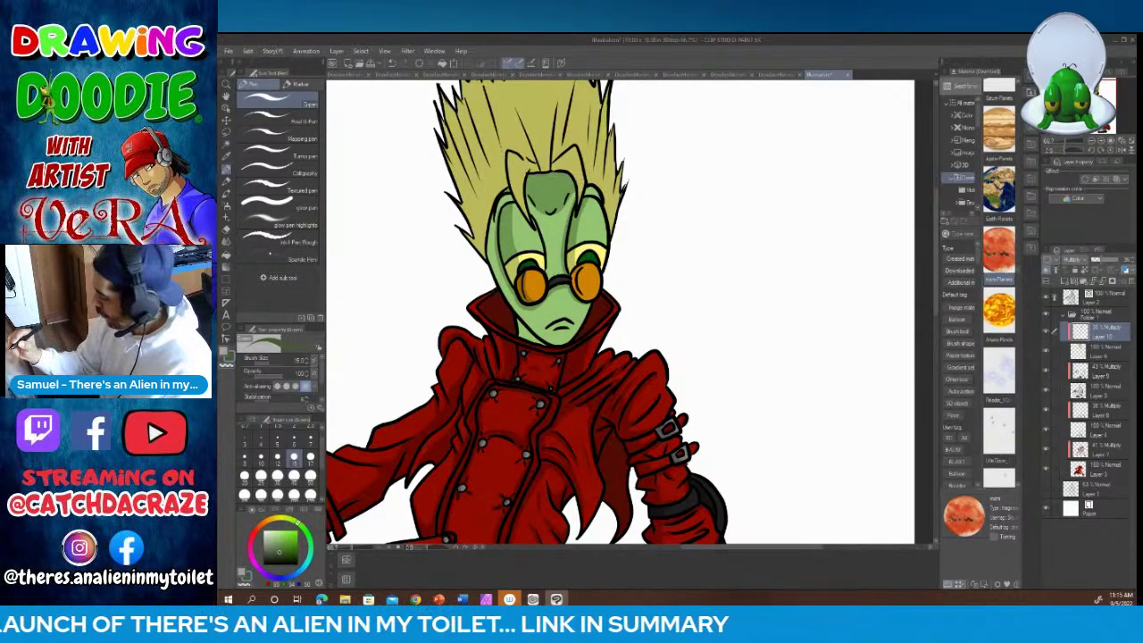
left_click_drag(552, 333, 570, 329)
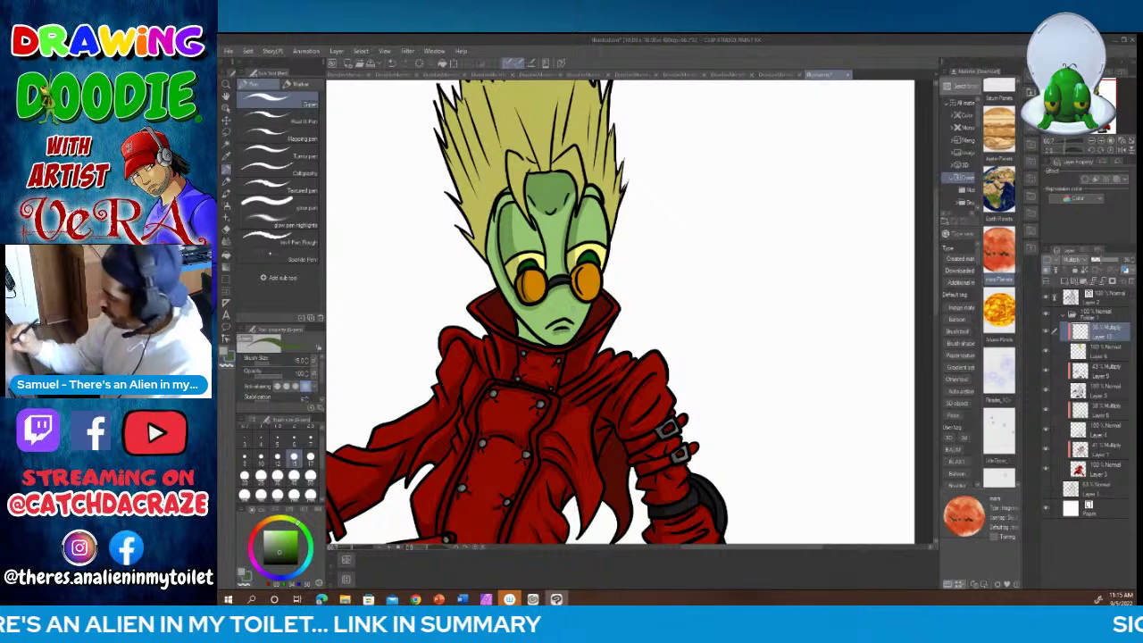
mouse_move(503, 191)
left_mouse_down()
mouse_move(489, 259)
mouse_move(509, 191)
left_mouse_up()
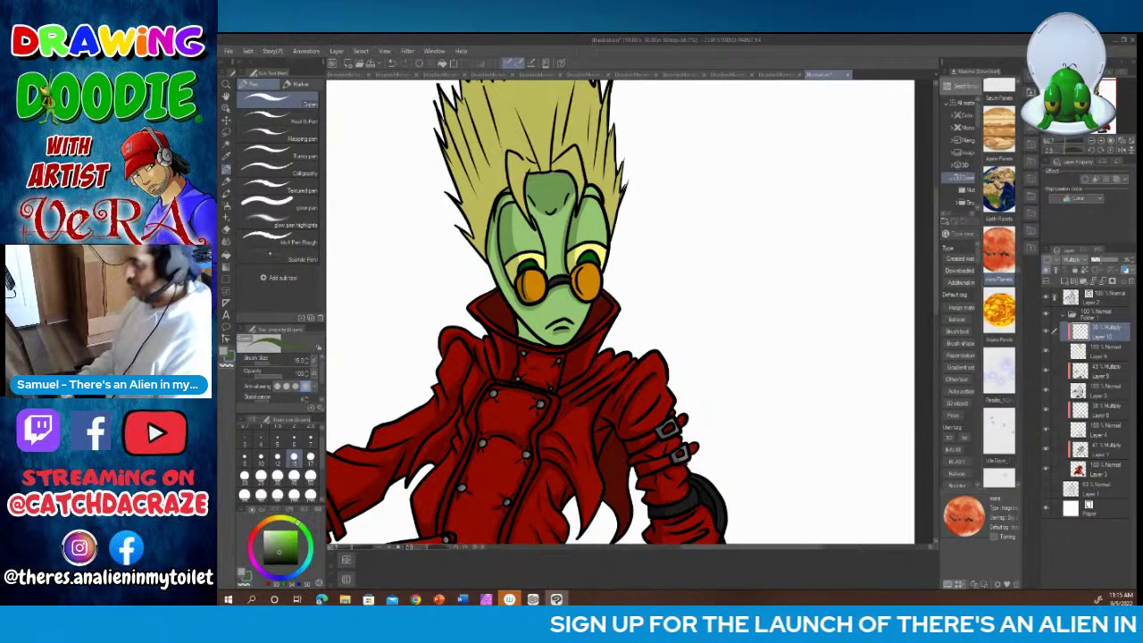
mouse_move(582, 266)
left_mouse_down()
mouse_move(574, 283)
mouse_move(586, 301)
left_mouse_up()
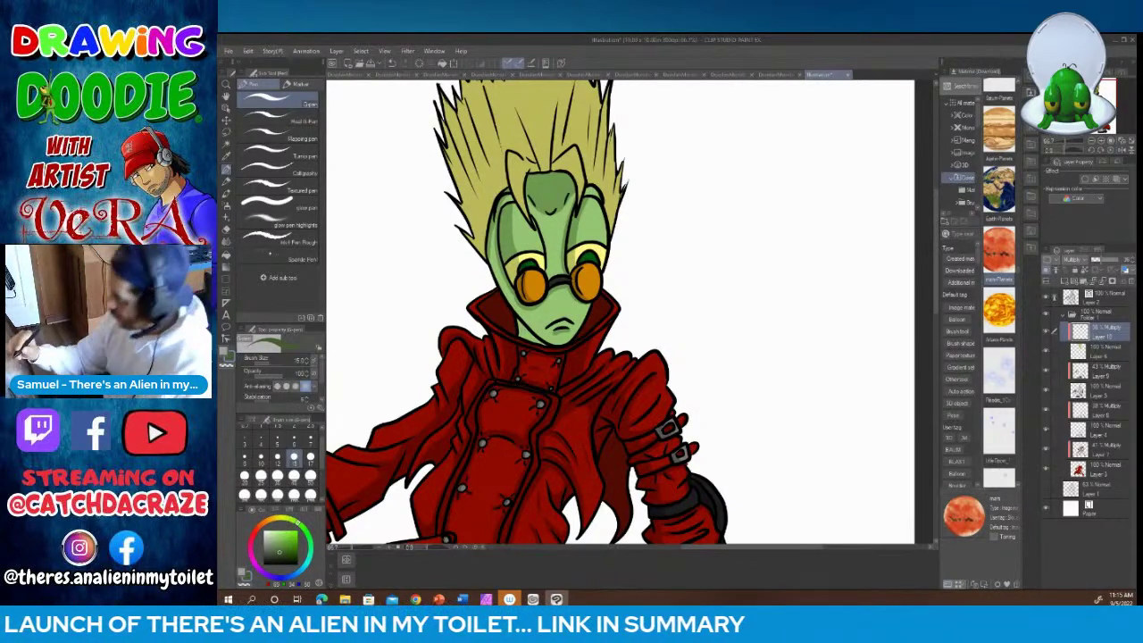
left_click_drag(520, 320, 529, 337)
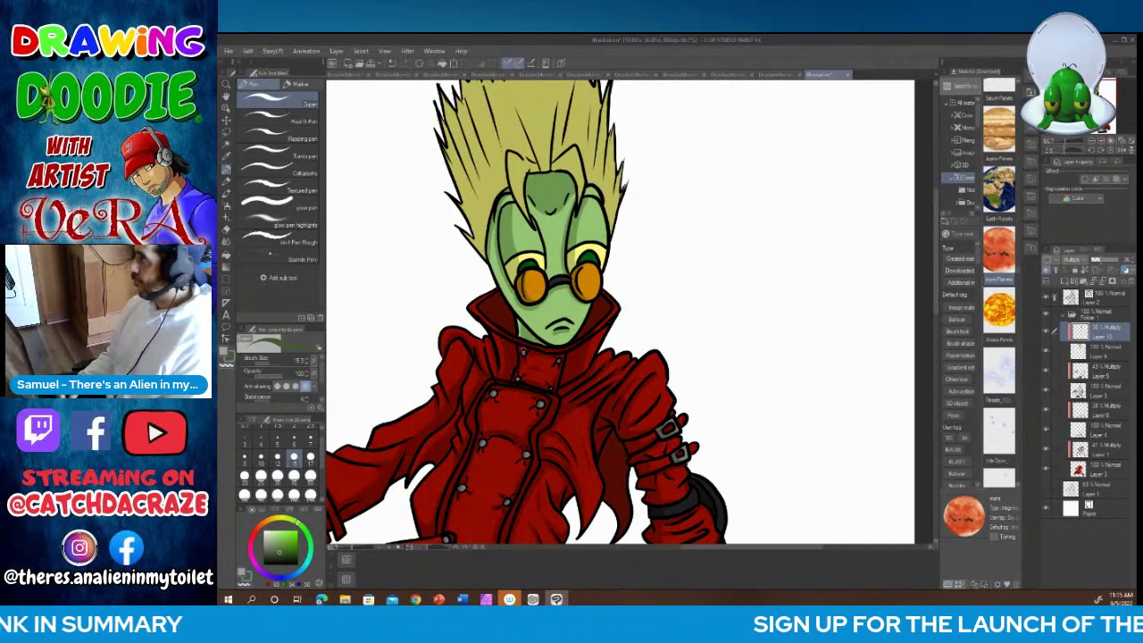
Step: Pick a dark yellow shading colour and paint shadows on the front locks and up the centre of the spiky hair
left_click(282, 519)
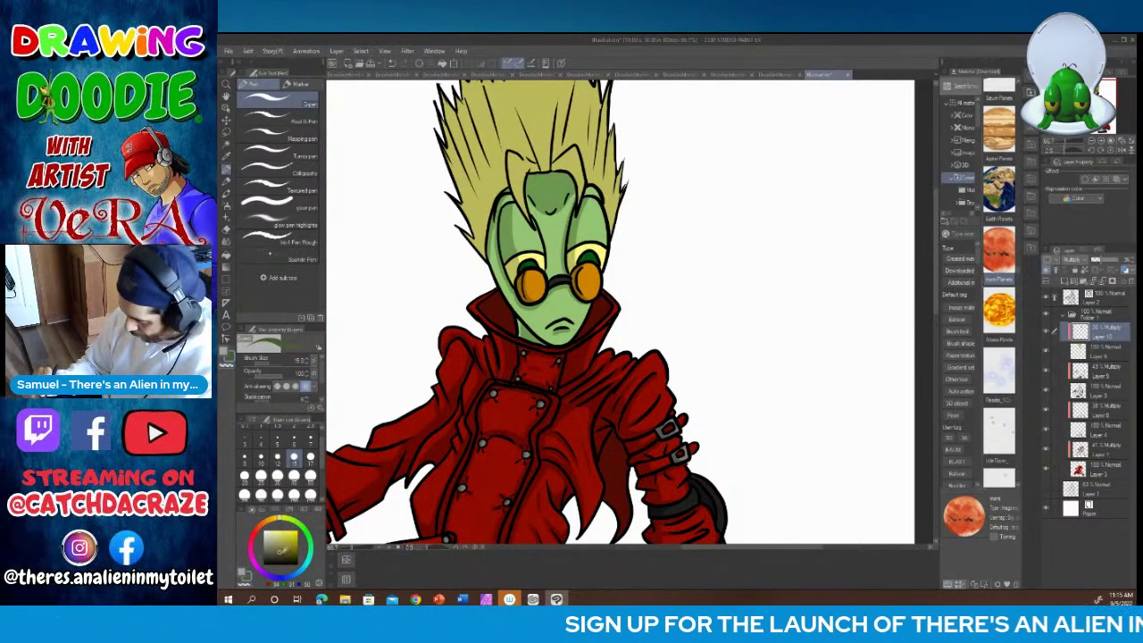
left_click(286, 549)
left_click_drag(536, 167, 525, 219)
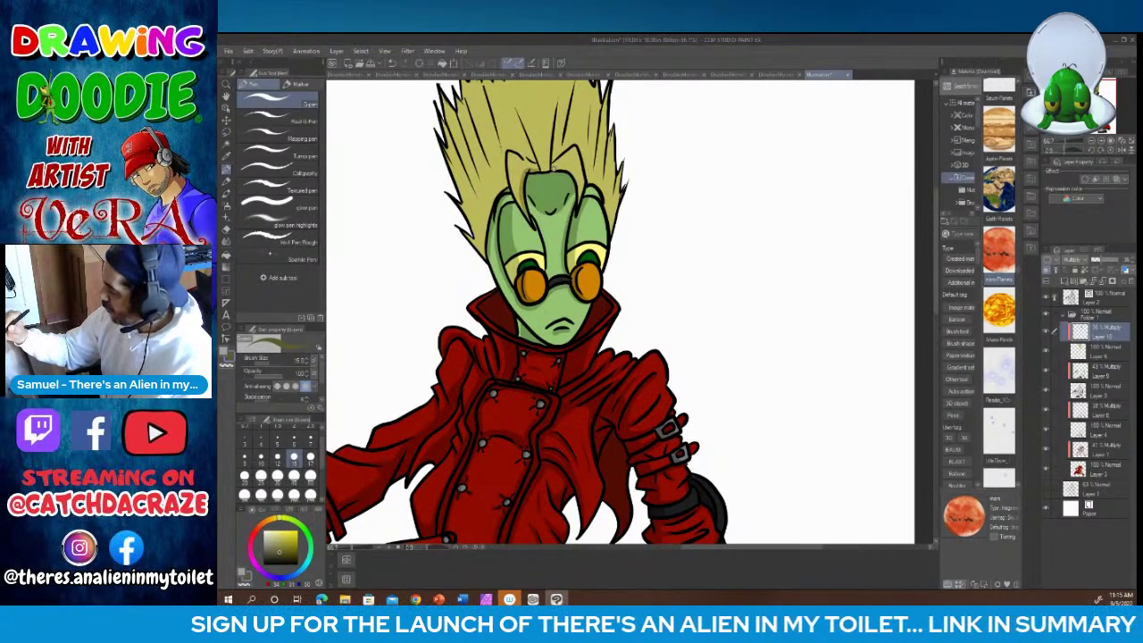
mouse_move(554, 167)
left_mouse_down()
mouse_move(579, 184)
mouse_move(579, 202)
mouse_move(548, 152)
mouse_move(558, 83)
left_mouse_up()
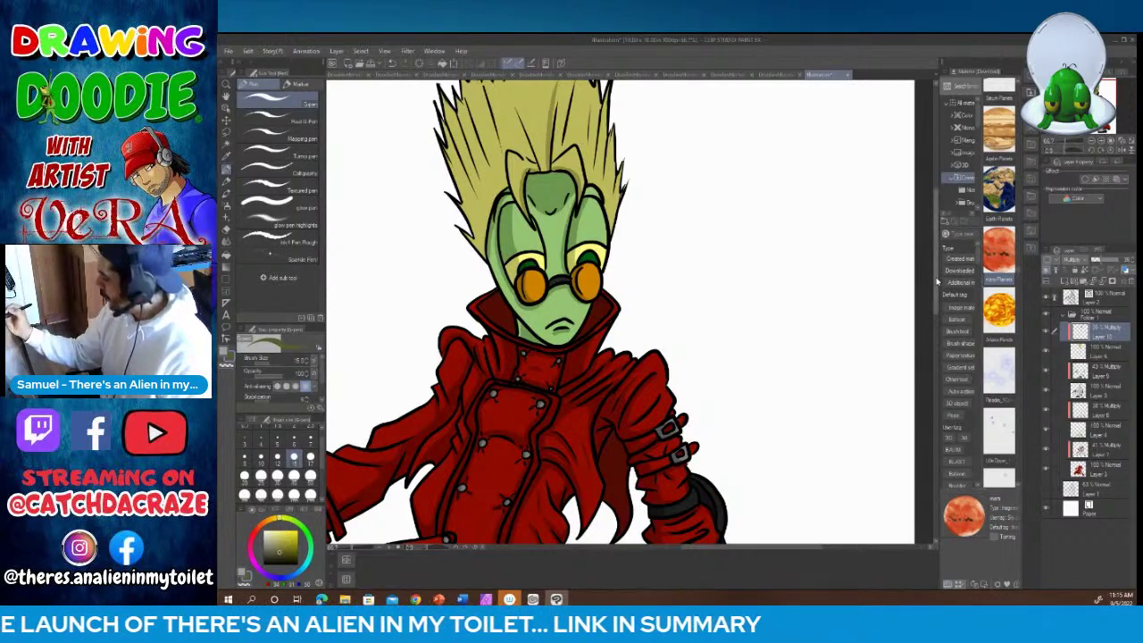
left_click_drag(936, 284, 937, 251)
left_click_drag(542, 287, 516, 224)
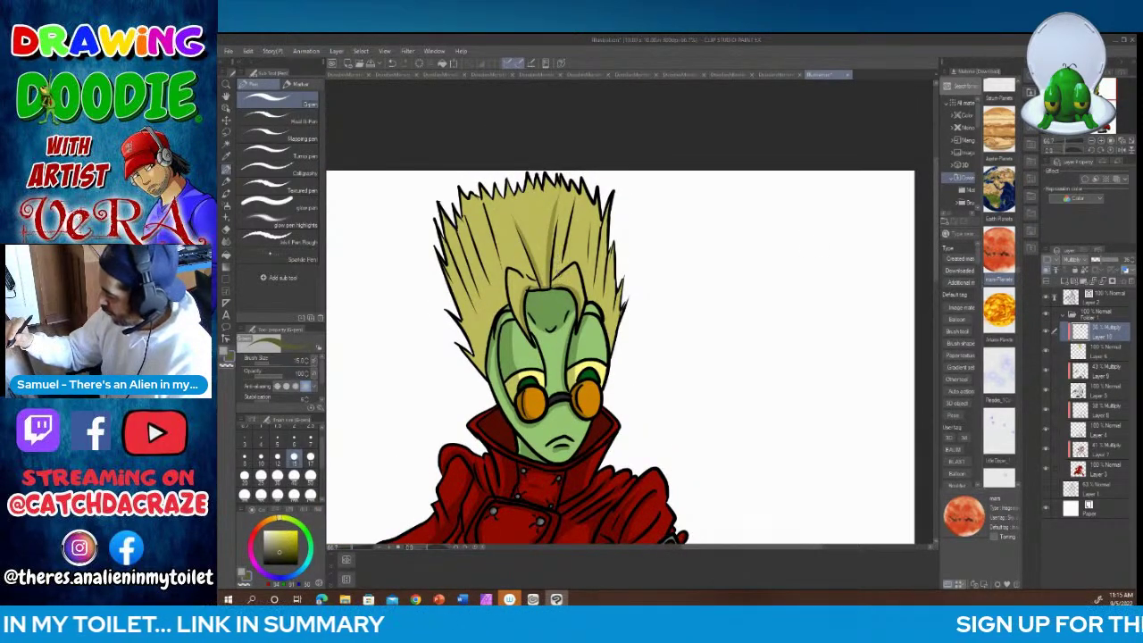
Step: Paint dark yellow shadow strands from the hairline up through the right side of the hair
left_click_drag(559, 273, 571, 230)
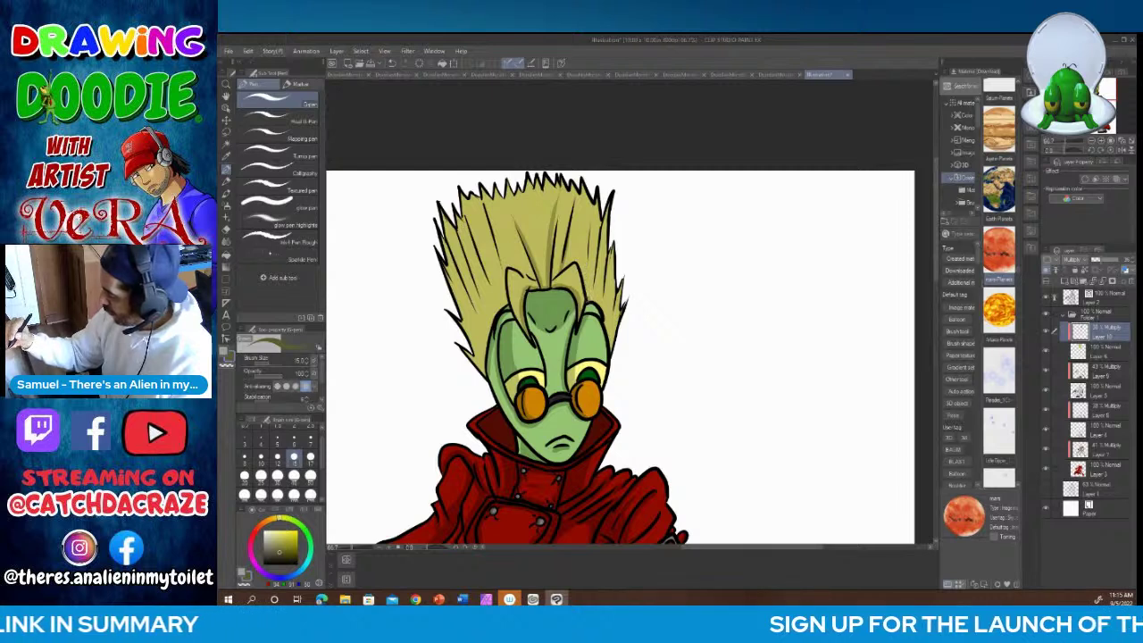
left_click_drag(588, 296, 587, 223)
left_click_drag(590, 302, 605, 221)
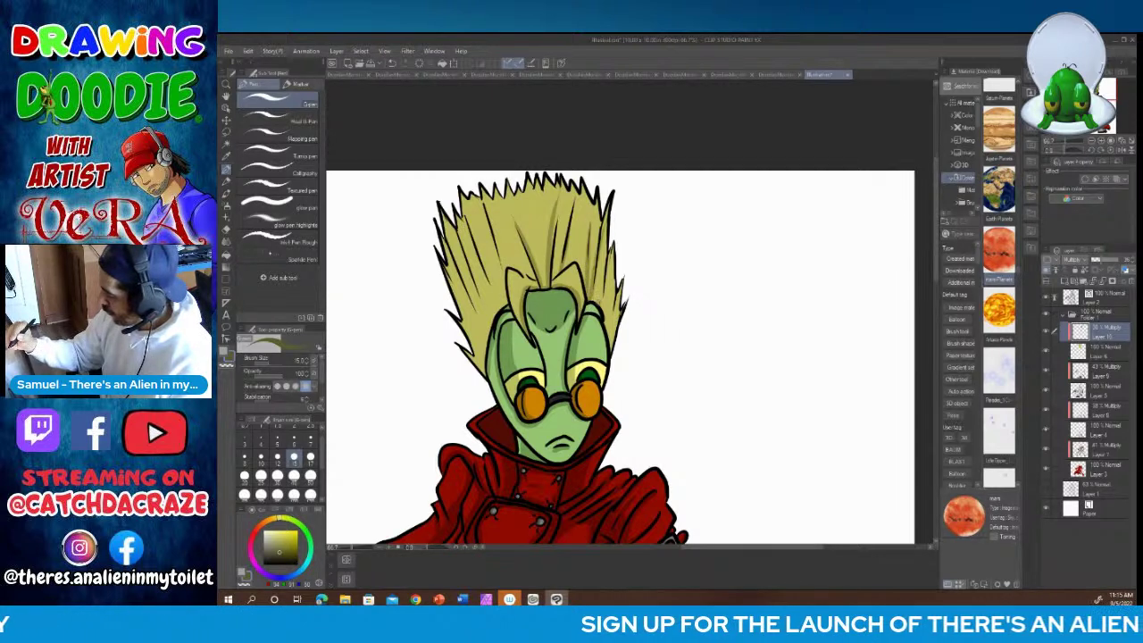
left_click_drag(599, 306, 606, 251)
left_click_drag(607, 339, 613, 293)
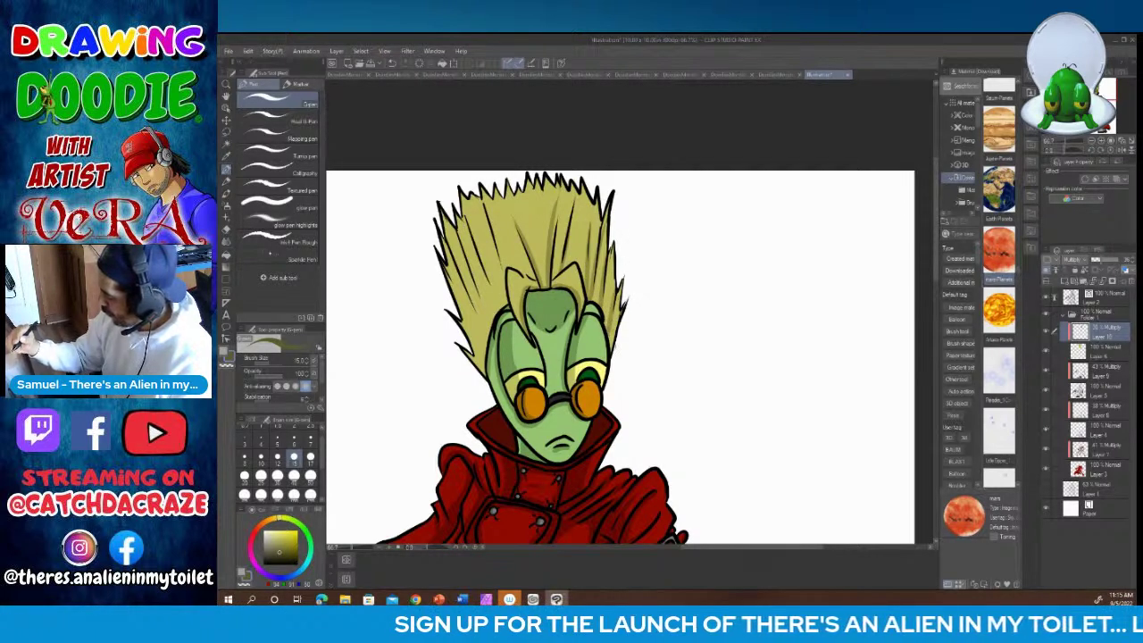
left_click_drag(611, 354, 624, 311)
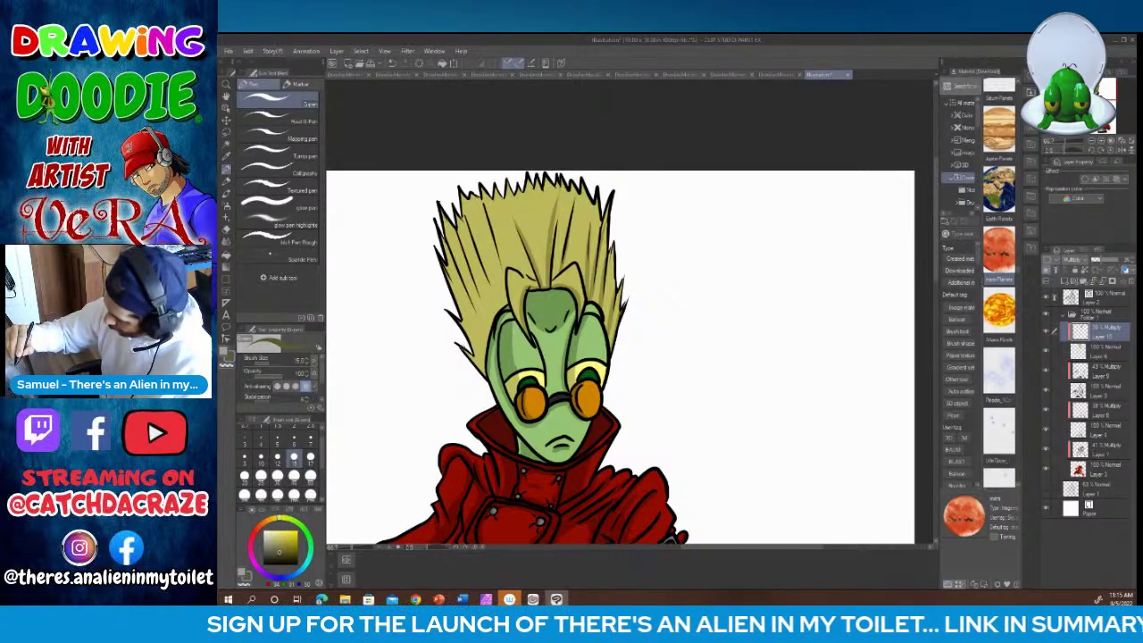
Step: Paint dark yellow shadow strands from the hairline to the spike tips across the left side of the hair
mouse_move(462, 381)
left_mouse_down()
mouse_move(487, 324)
mouse_move(457, 261)
left_mouse_up()
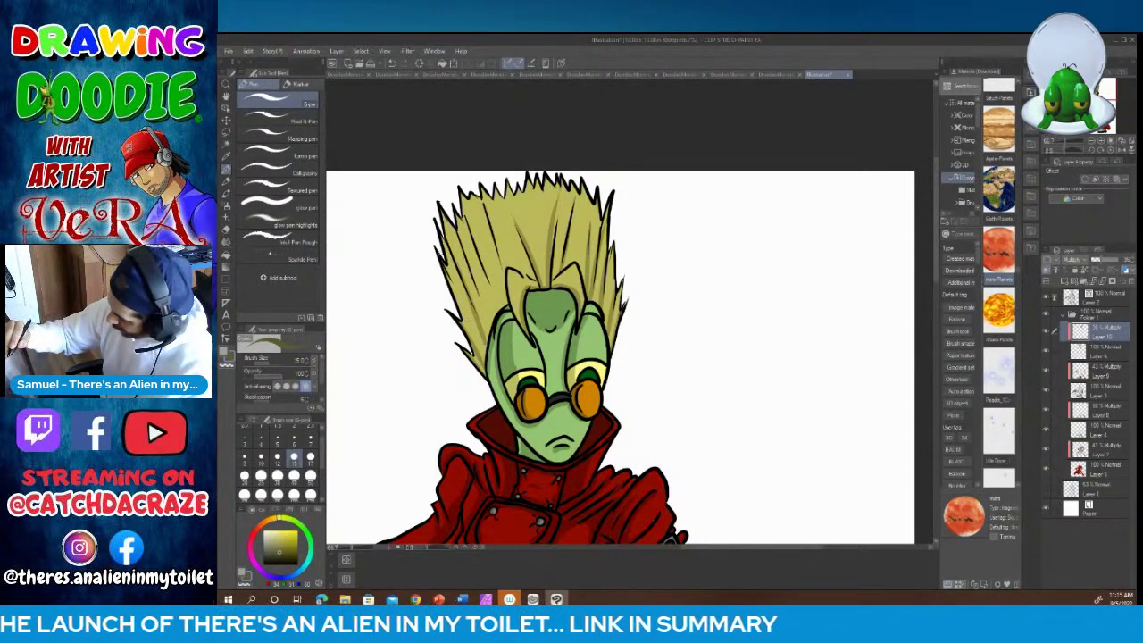
left_click_drag(475, 338, 446, 268)
left_click_drag(485, 302, 448, 221)
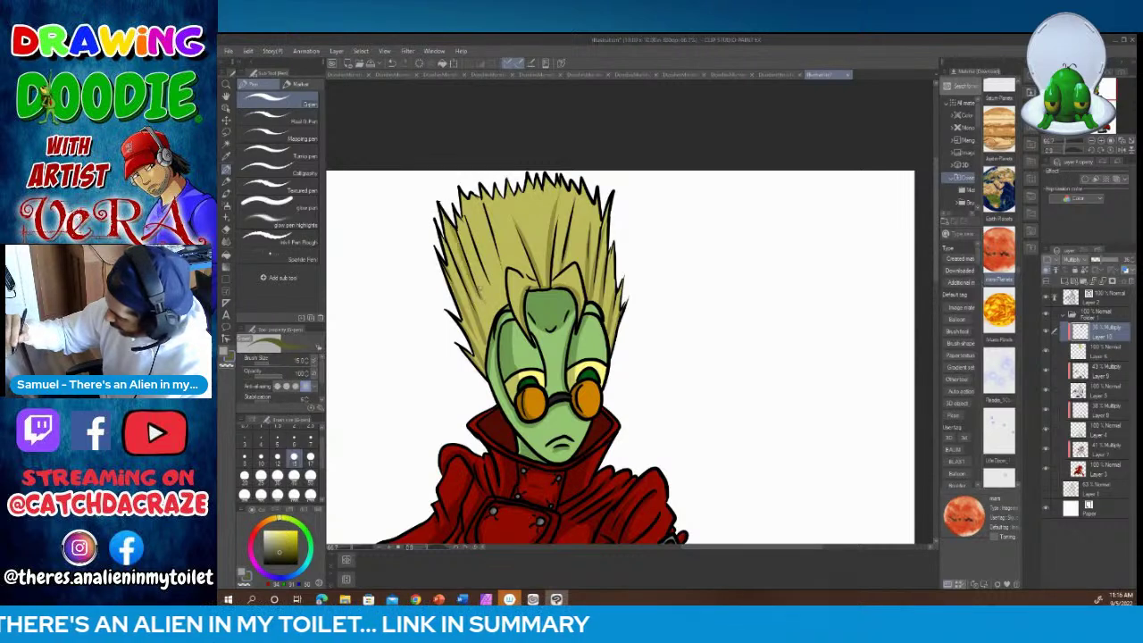
left_click_drag(494, 328, 467, 256)
left_click_drag(500, 313, 481, 256)
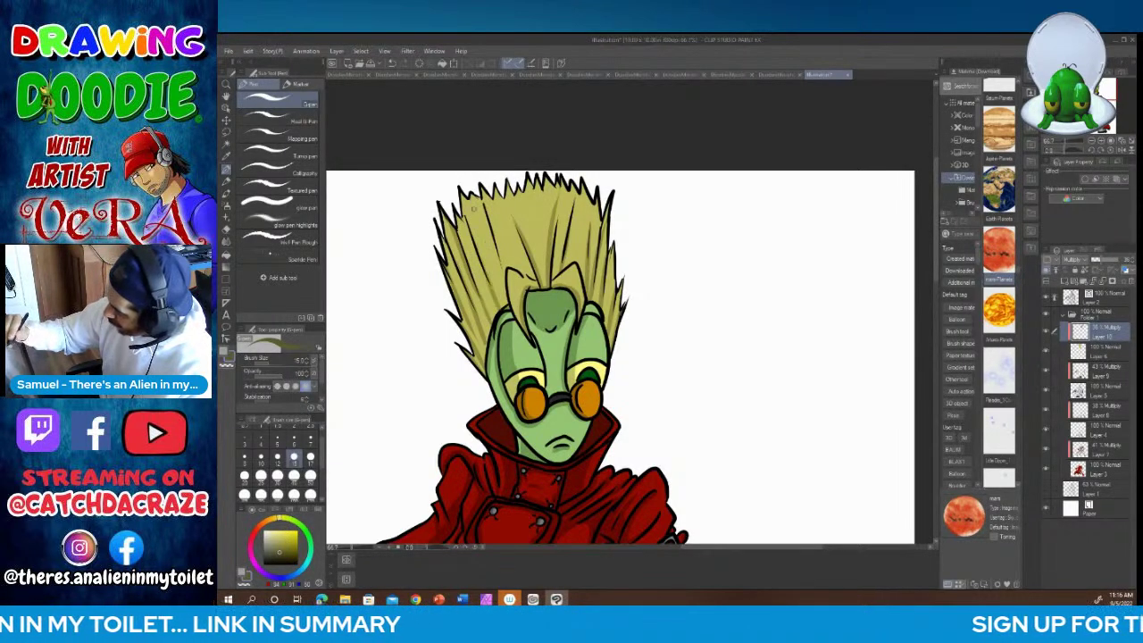
mouse_move(508, 300)
left_mouse_down()
mouse_move(490, 232)
mouse_move(466, 198)
left_mouse_up()
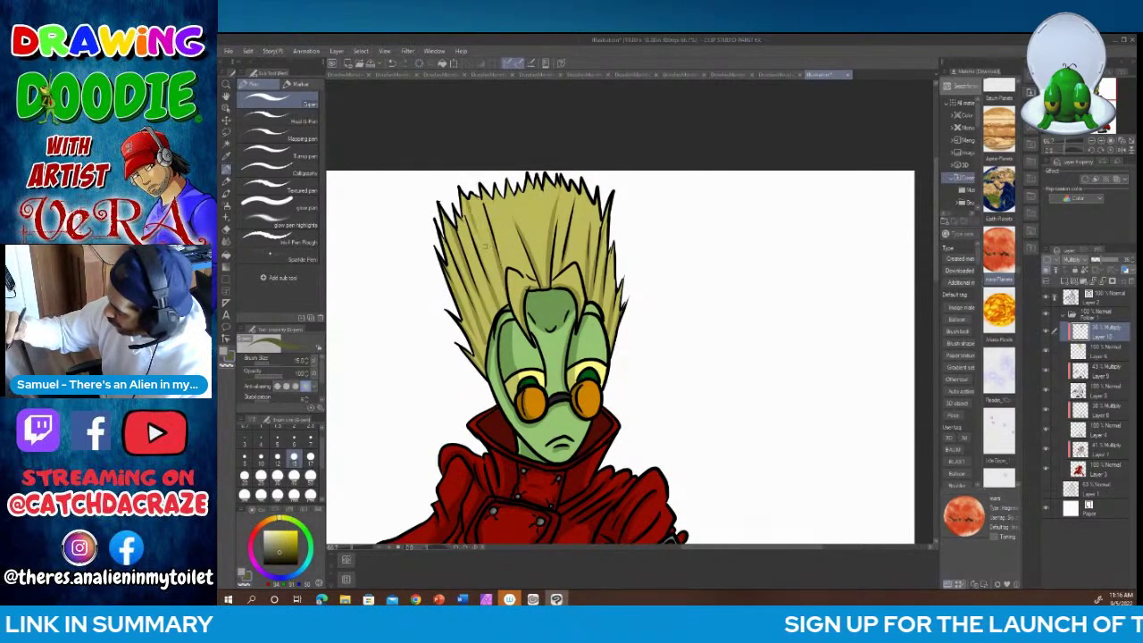
mouse_move(471, 247)
left_mouse_down()
mouse_move(457, 212)
mouse_move(473, 191)
left_mouse_up()
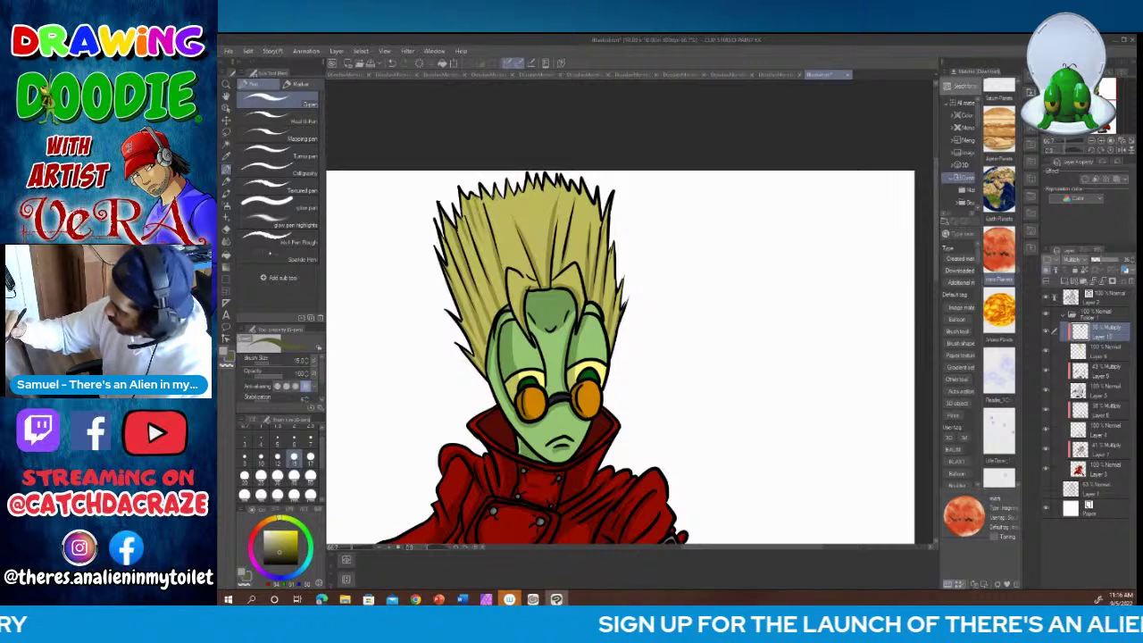
Step: Add shadow streaks running down from the spike tips across the middle and upper right of the hair
mouse_move(507, 250)
left_mouse_down()
mouse_move(493, 194)
mouse_move(512, 227)
left_mouse_up()
left_click_drag(511, 186, 528, 233)
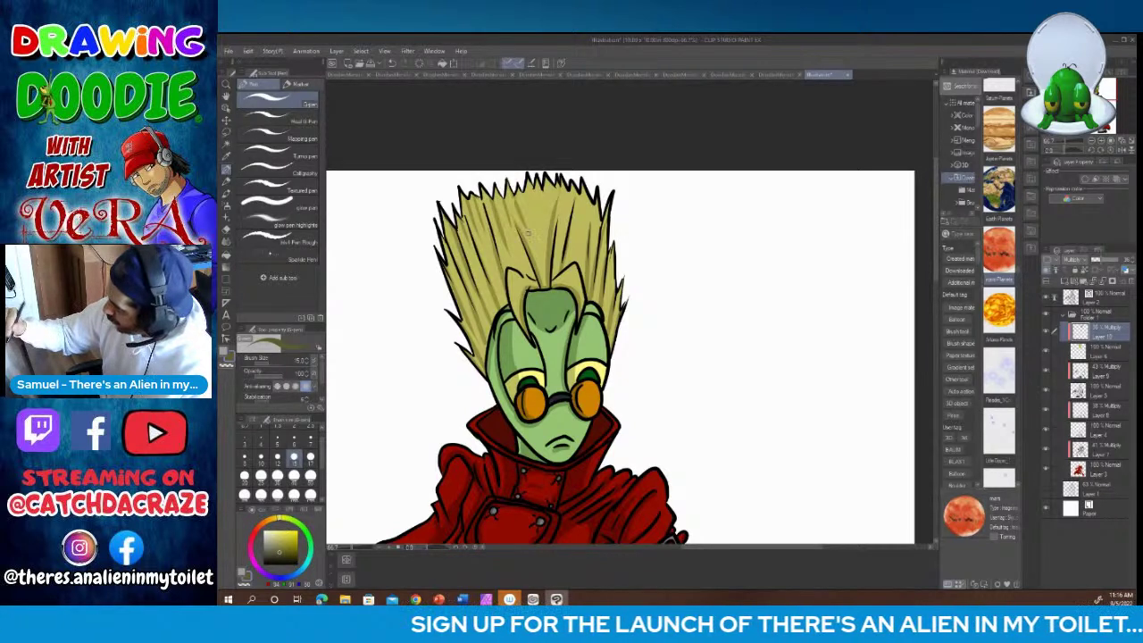
left_click_drag(522, 187, 538, 243)
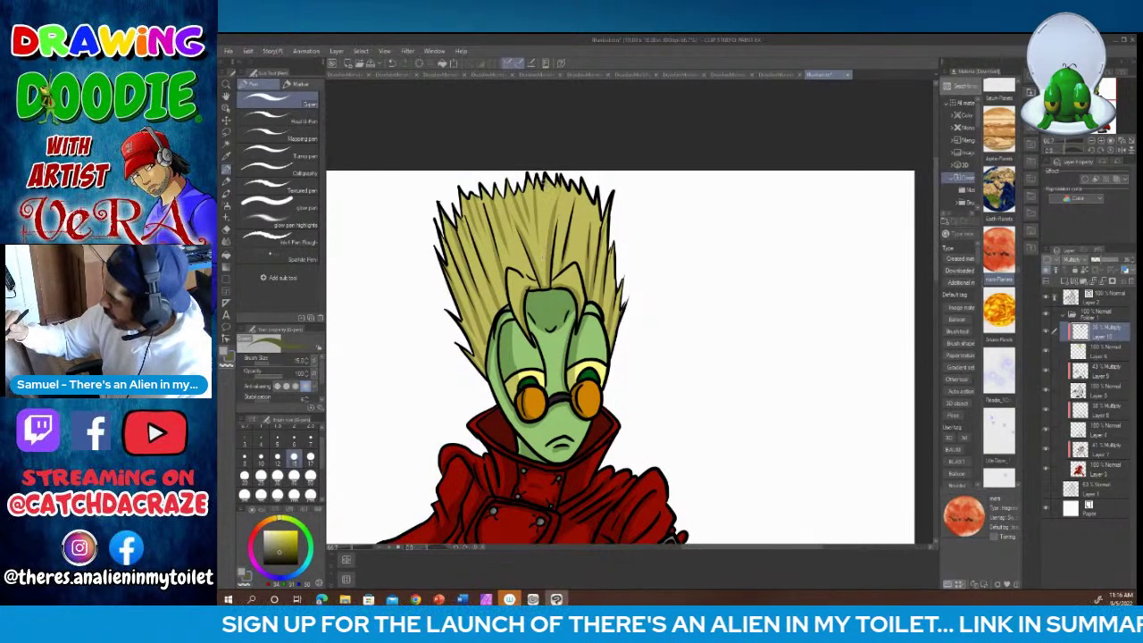
mouse_move(543, 180)
left_mouse_down()
mouse_move(547, 236)
mouse_move(559, 205)
mouse_move(576, 207)
mouse_move(570, 226)
mouse_move(583, 240)
left_mouse_up()
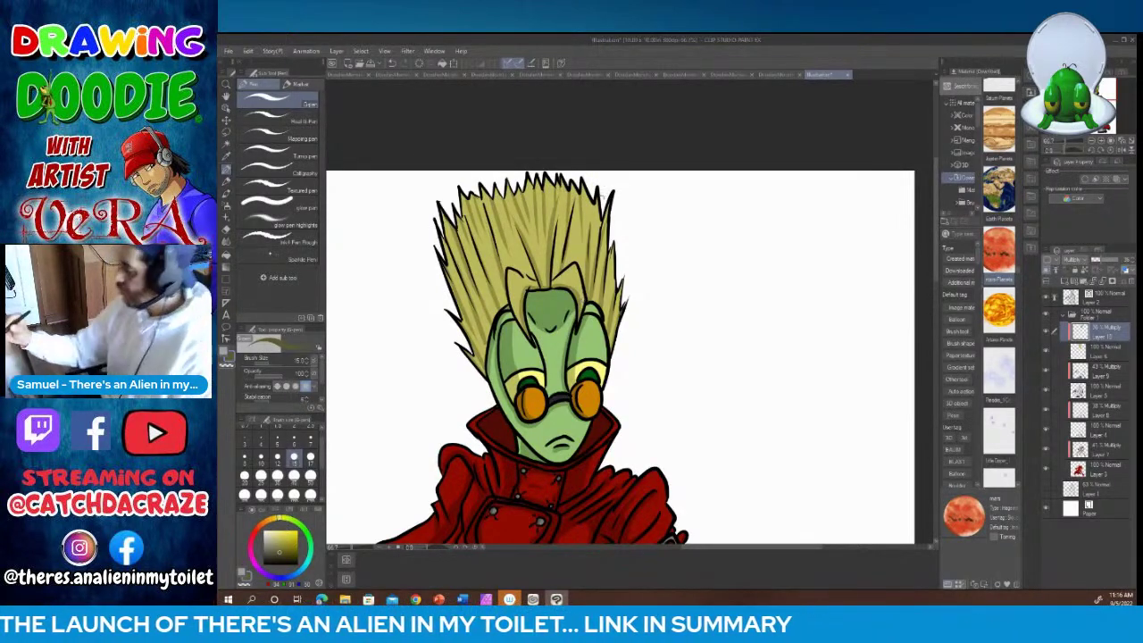
left_click_drag(593, 199, 581, 266)
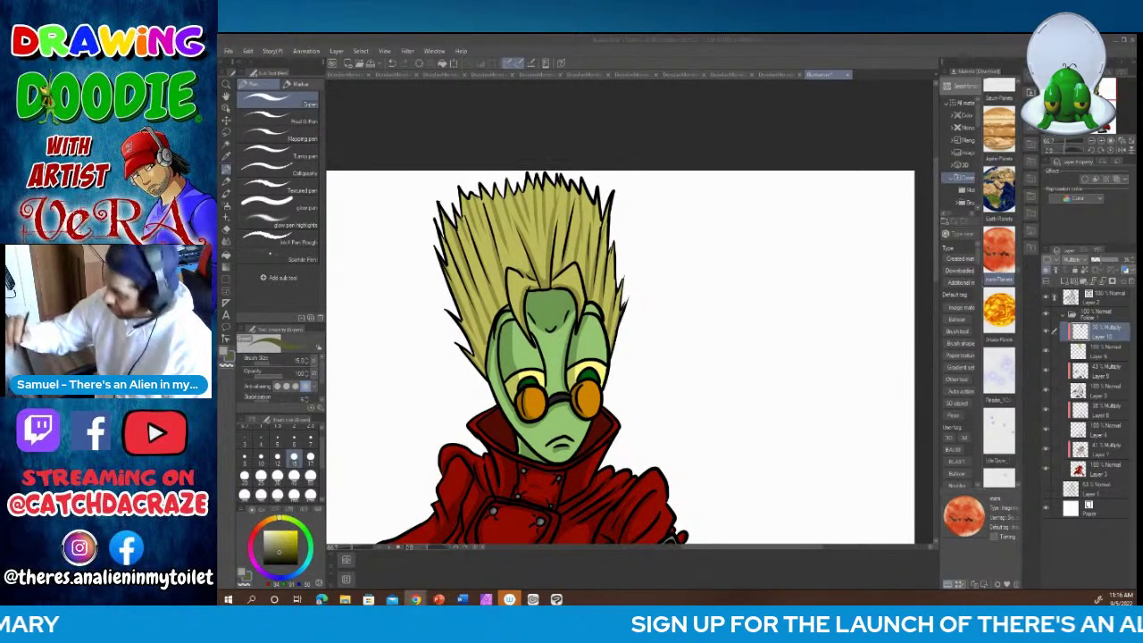
Step: Deepen the hair shadows at the roots beside the left temple and along the outer left spikes
left_click(477, 358)
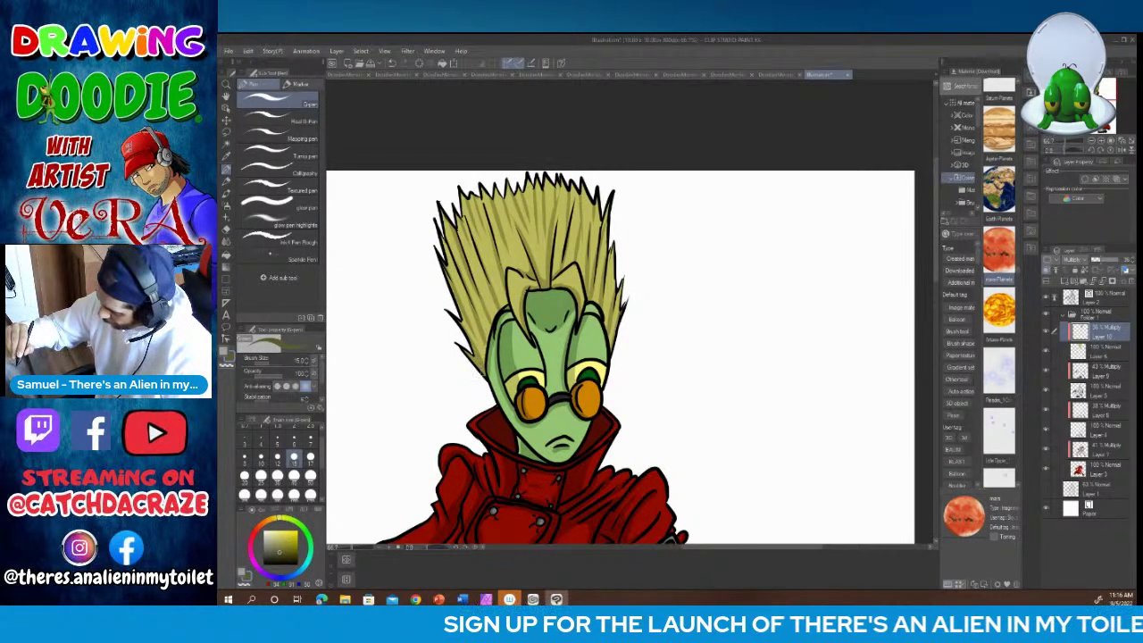
mouse_move(483, 355)
left_mouse_down()
mouse_move(462, 282)
mouse_move(478, 354)
mouse_move(476, 342)
left_mouse_up()
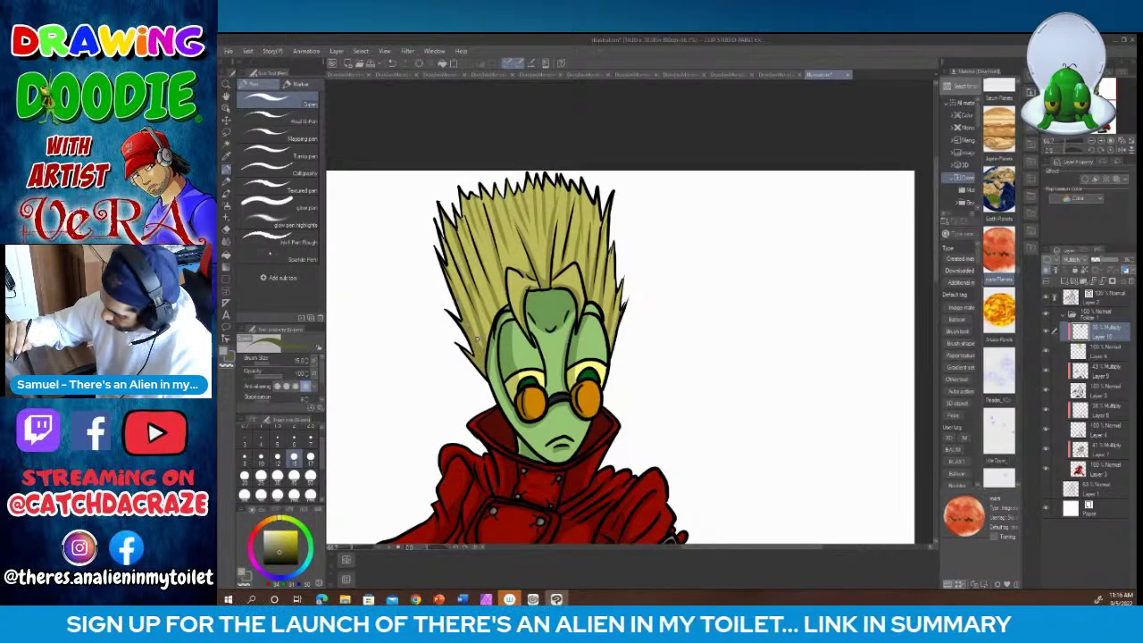
left_click_drag(444, 263, 450, 282)
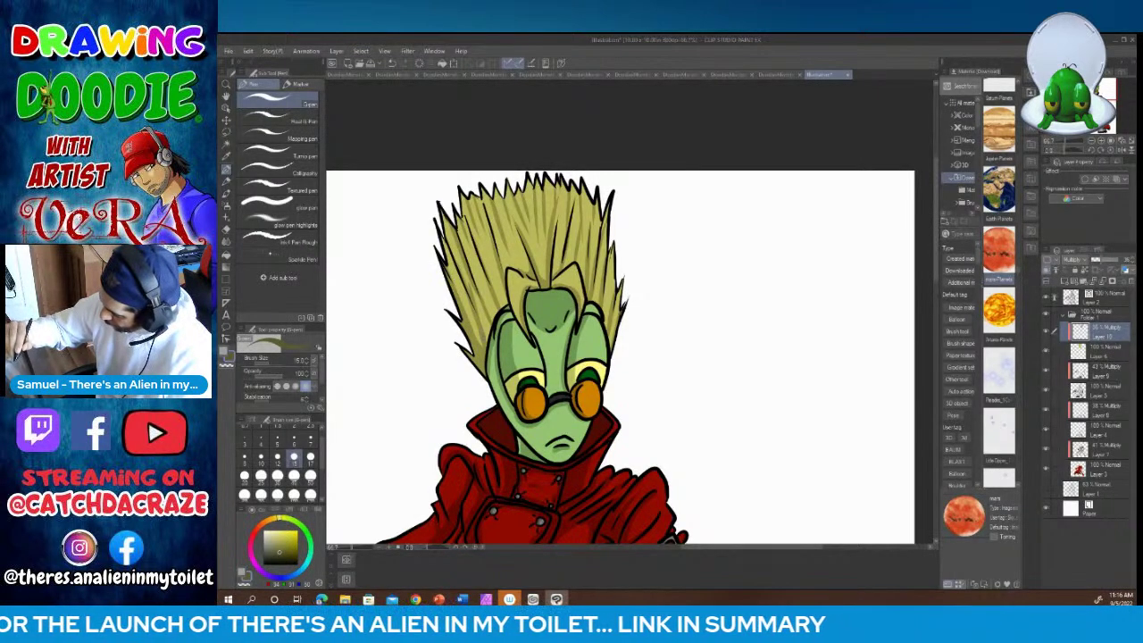
left_click_drag(482, 347, 477, 318)
left_click_drag(452, 245, 459, 282)
left_click_drag(490, 341, 498, 308)
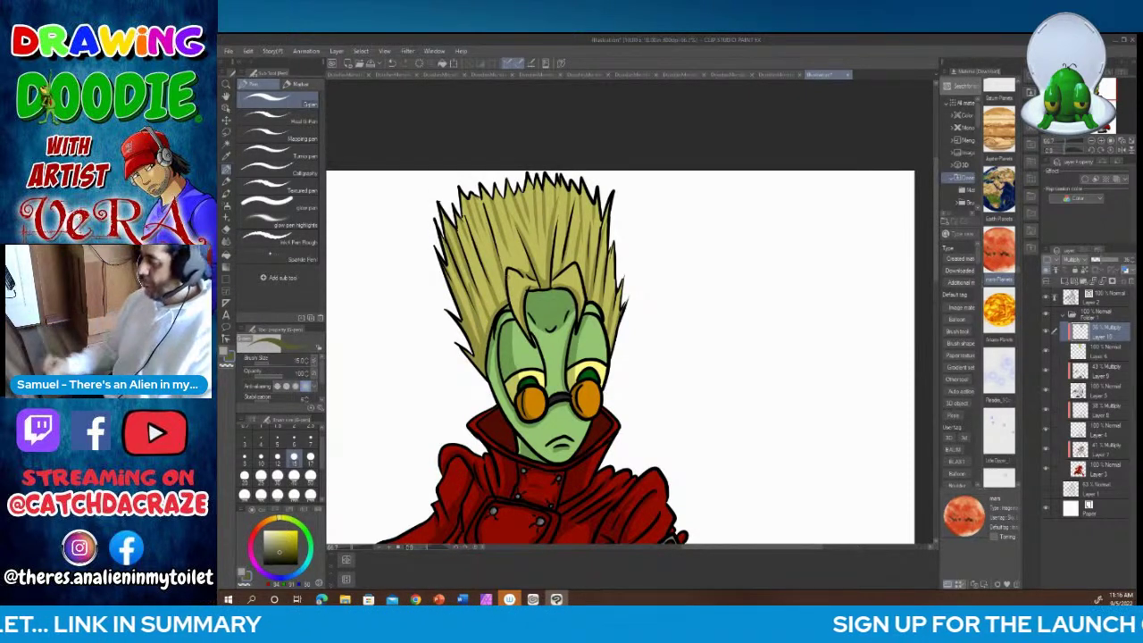
Step: Add finishing shadow strands at the right temple, above the left hairline, and down the centre of the hair to the front locks
left_click_drag(607, 321, 611, 350)
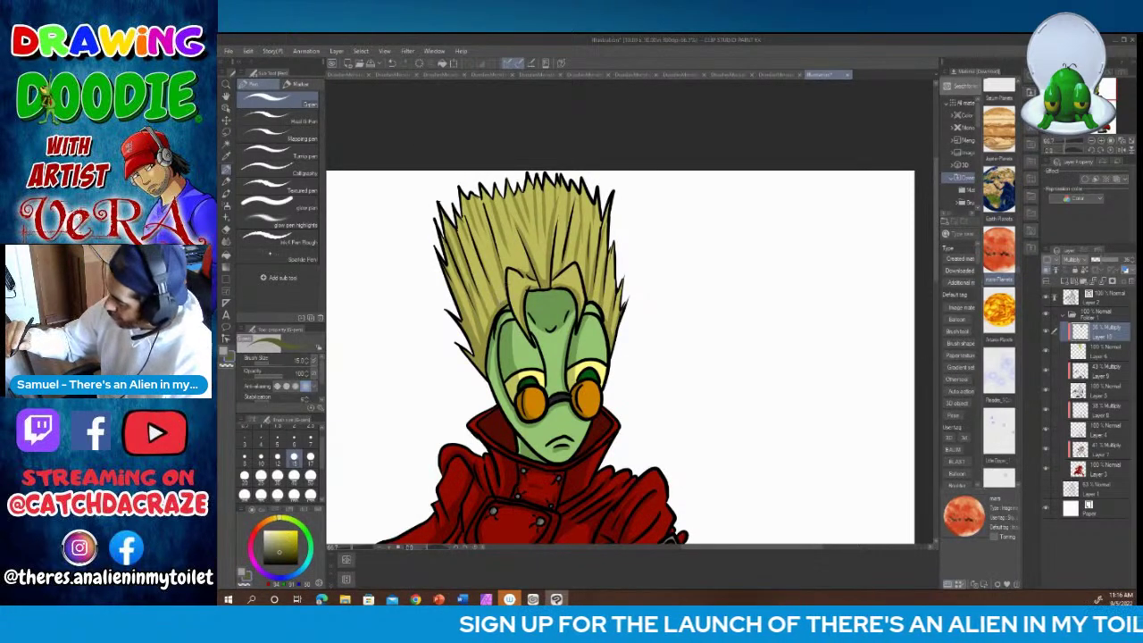
left_click_drag(490, 303, 502, 272)
mouse_move(482, 313)
left_mouse_down()
mouse_move(498, 248)
mouse_move(518, 259)
left_mouse_up()
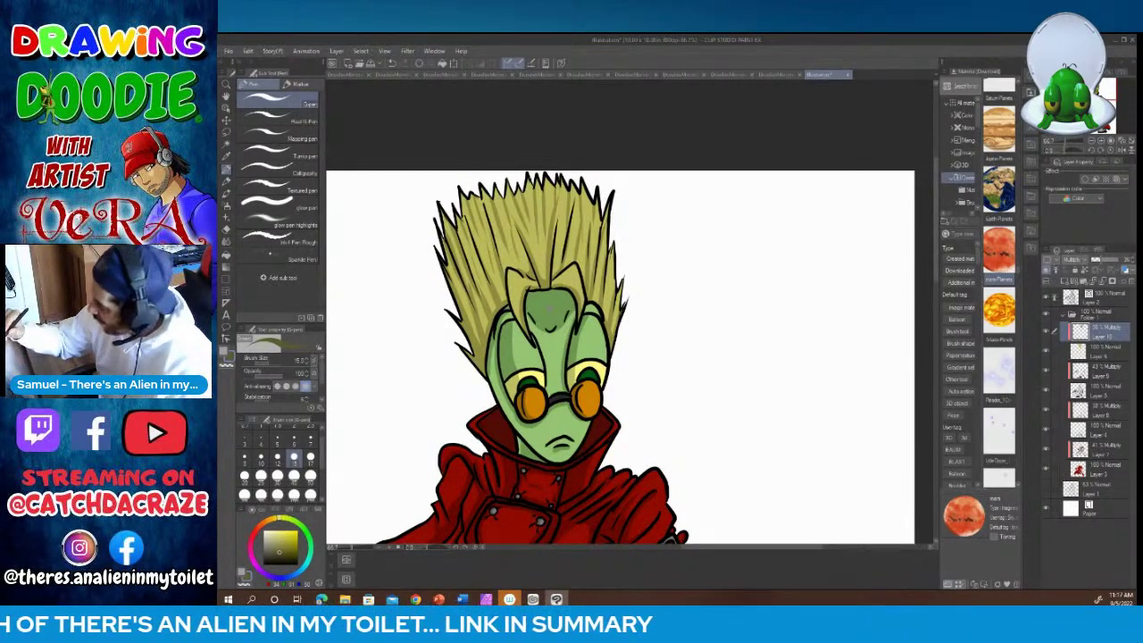
left_click_drag(529, 179, 544, 278)
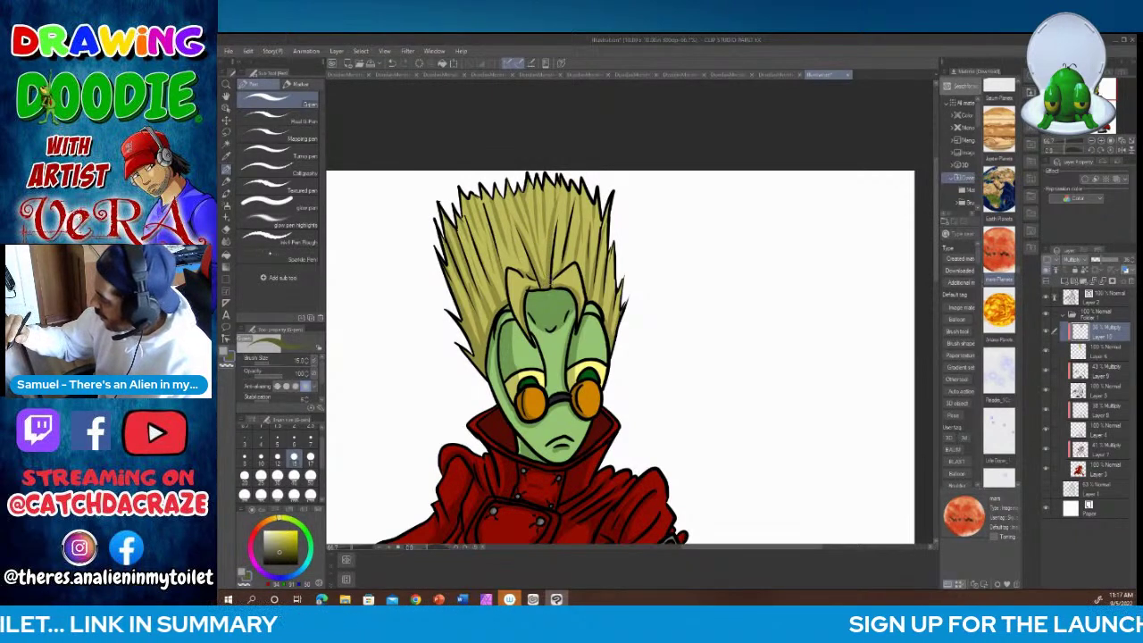
left_click_drag(566, 193, 550, 284)
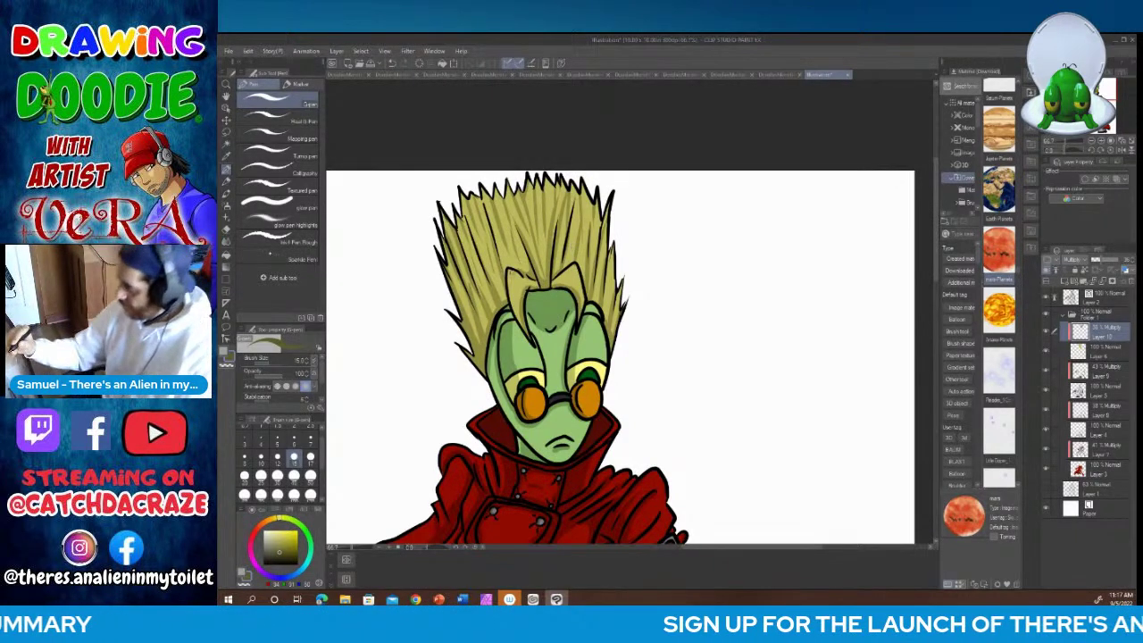
left_click_drag(515, 313, 524, 328)
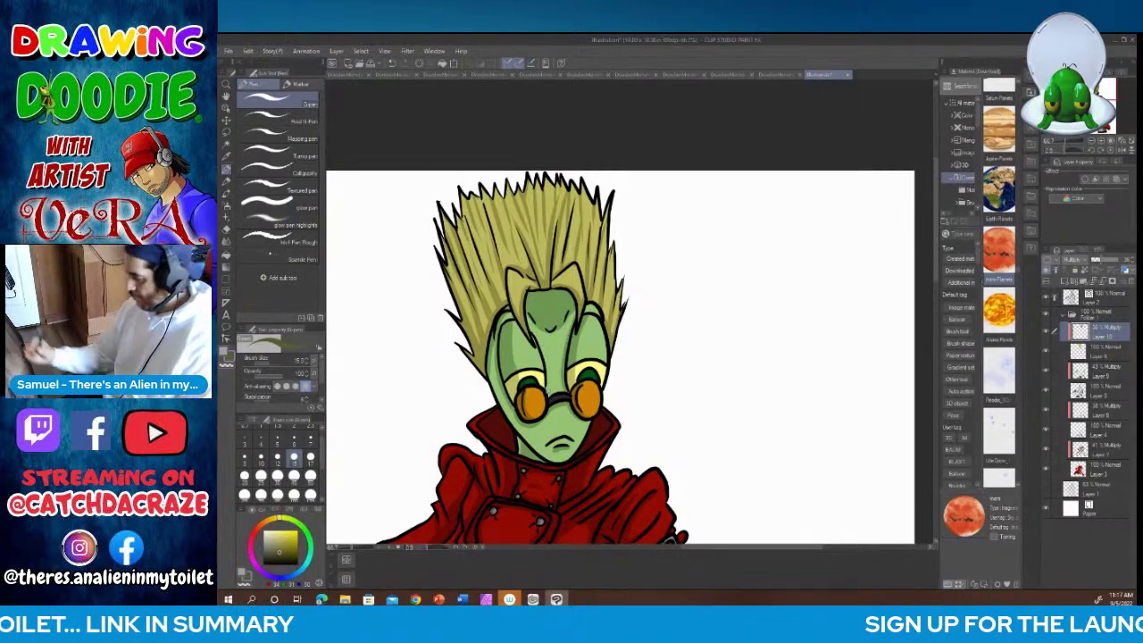
Step: Add a new layer clipped above the red coat's shadow layer and set its blending mode to Lighten
left_click_drag(935, 274, 935, 336)
key("ctrl+minus")
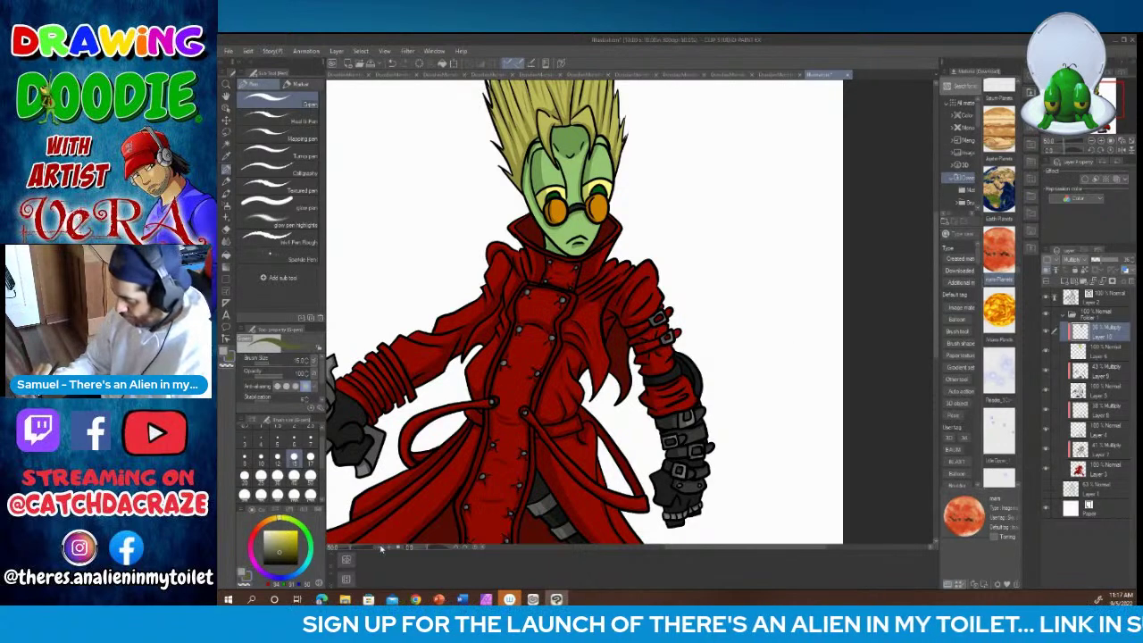
key("ctrl+minus")
scroll(920, 328, "down", 2)
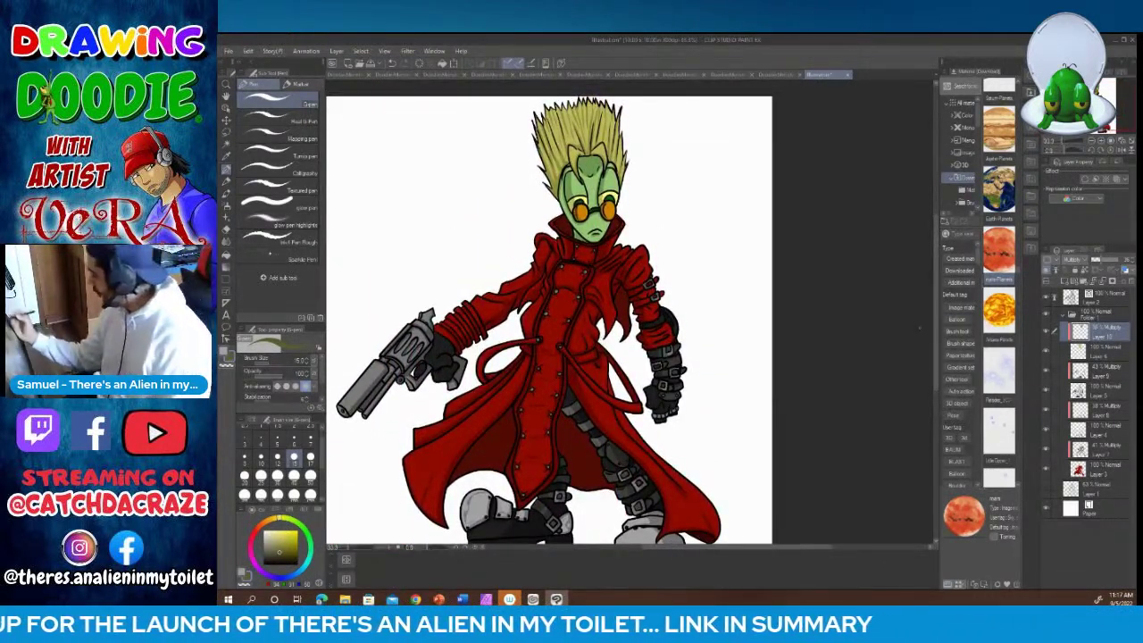
left_click(1056, 467)
left_click(1090, 450)
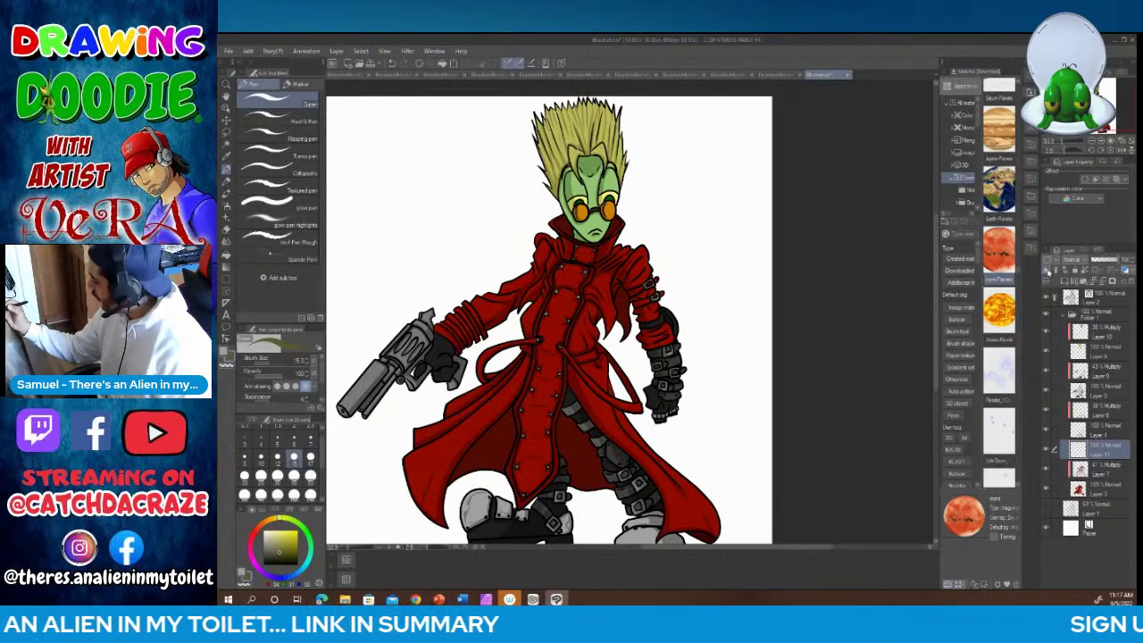
left_click(1069, 259)
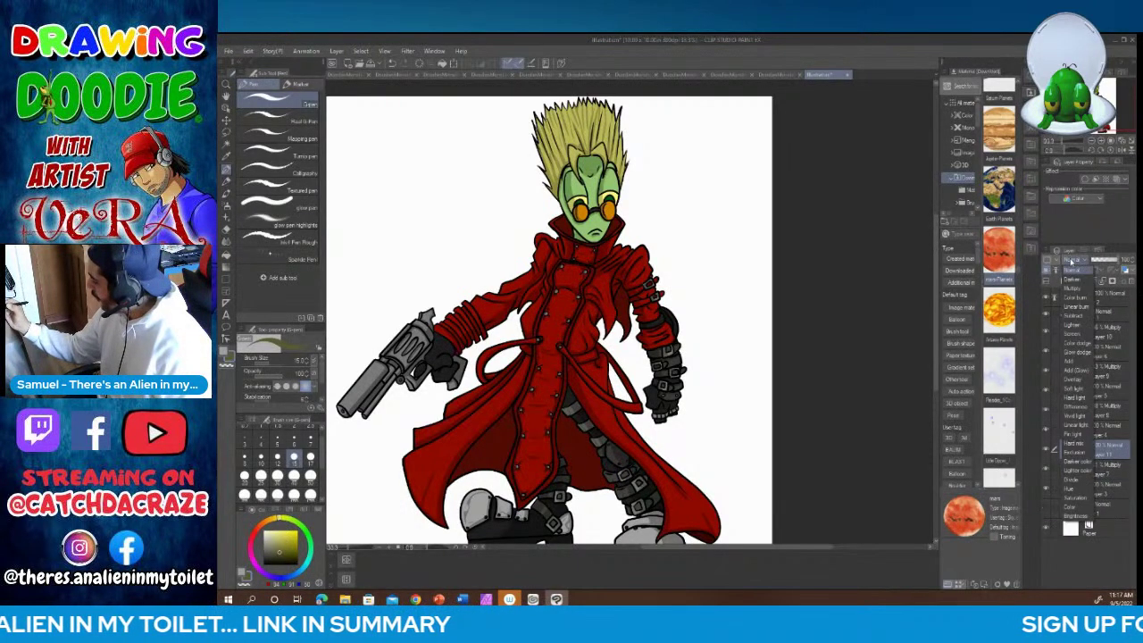
left_click(1072, 326)
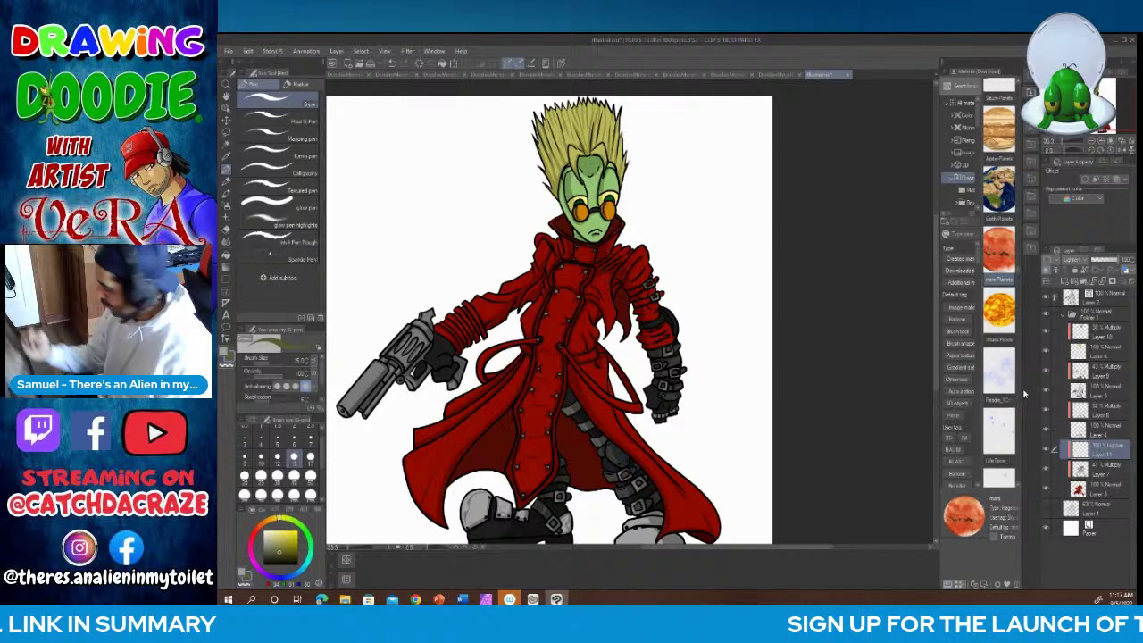
Step: Sample the coat's red for a lighter red, set the pen size to 17, and paint highlights along the shoulders and sleeves
left_click(227, 158)
left_click(512, 281)
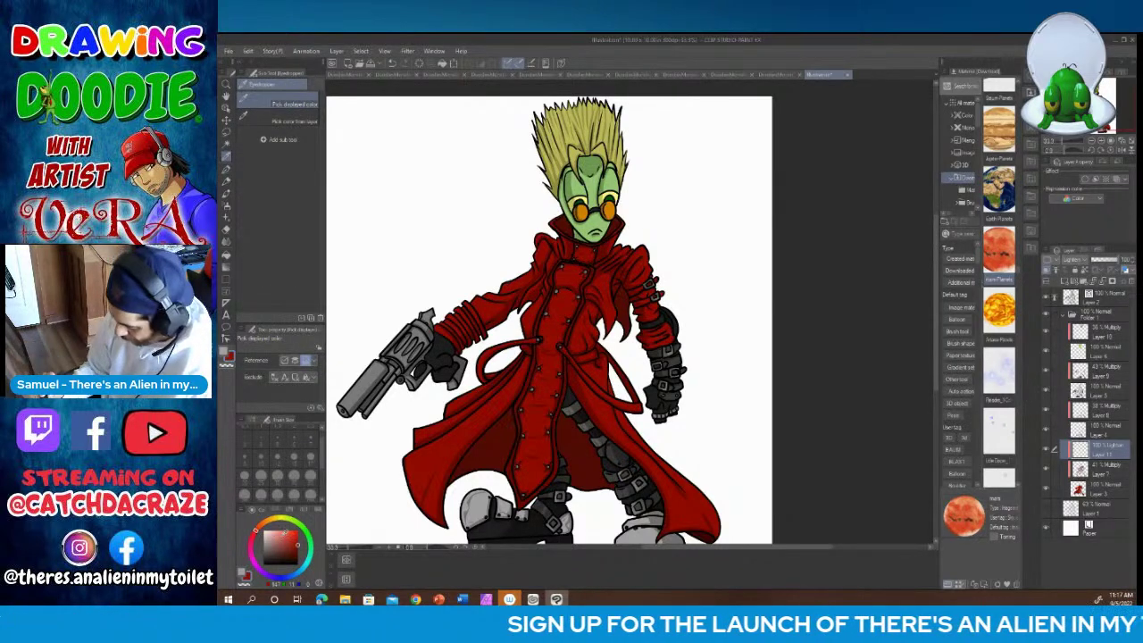
left_click(227, 169)
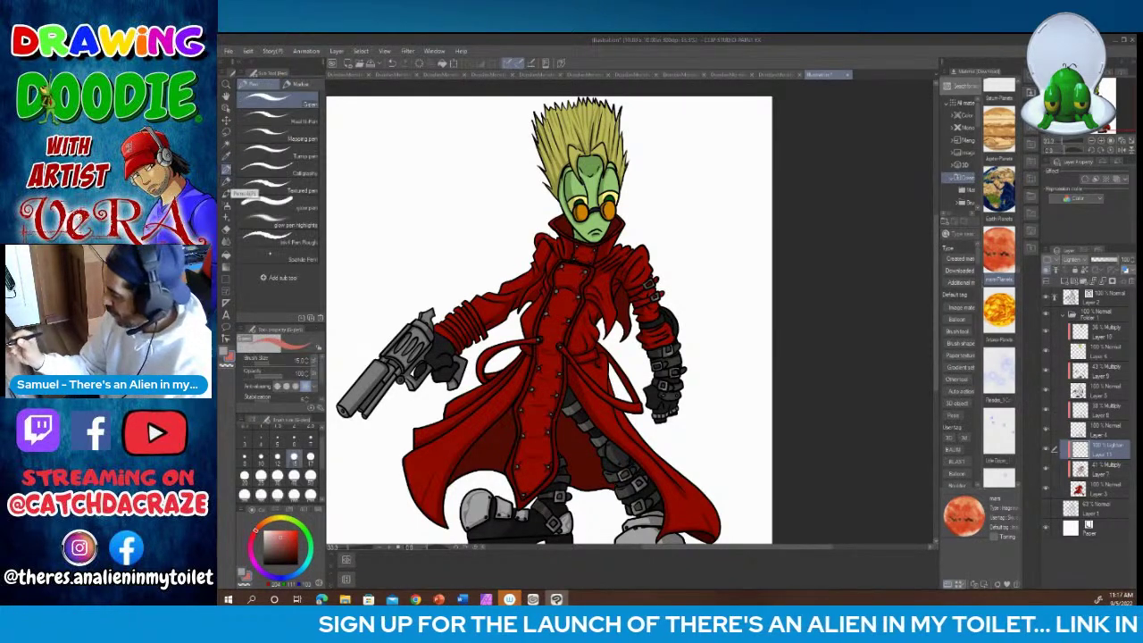
left_click(389, 549)
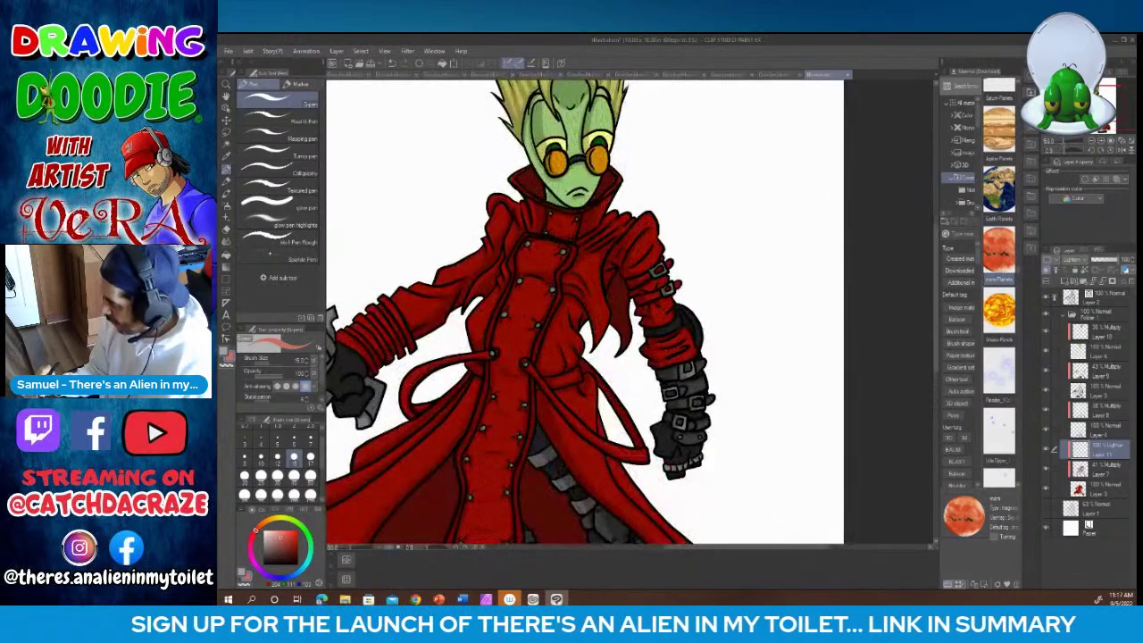
left_click_drag(713, 549, 662, 539)
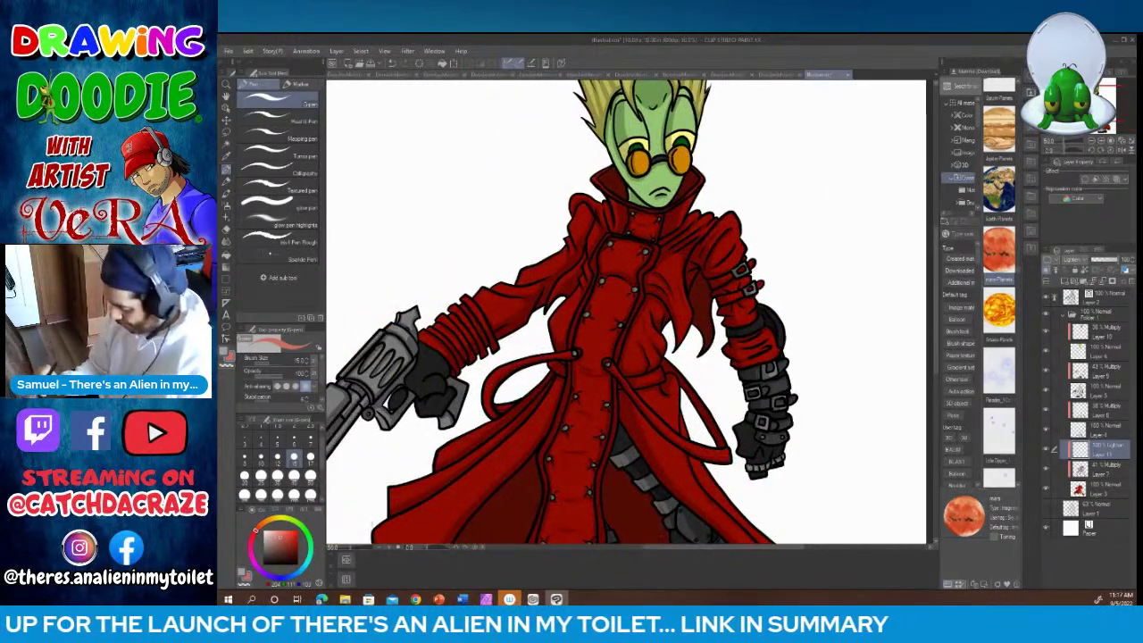
left_click(310, 457)
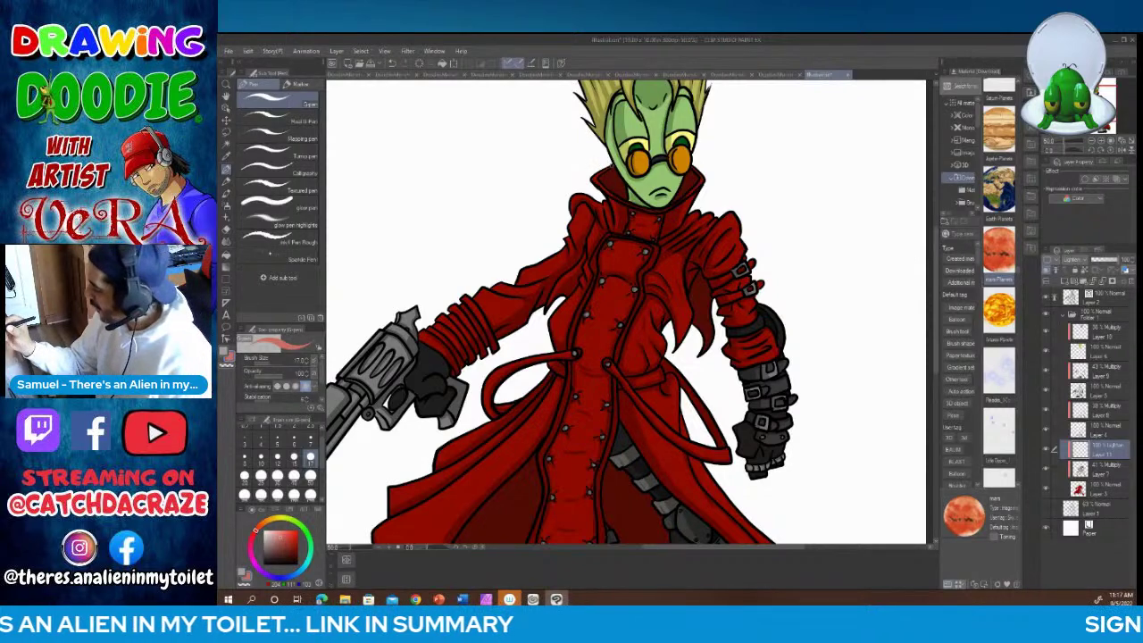
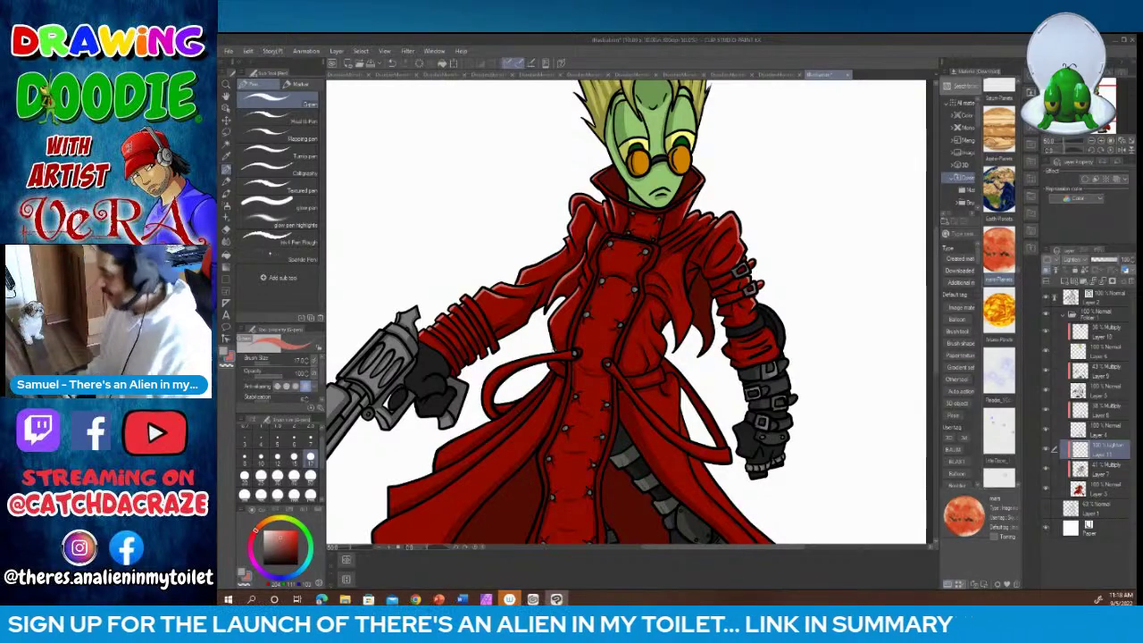
Step: Paint light red highlights on the coat's chest folds, cape flap, buckled sleeve and waist
scroll(937, 336, "down", 5)
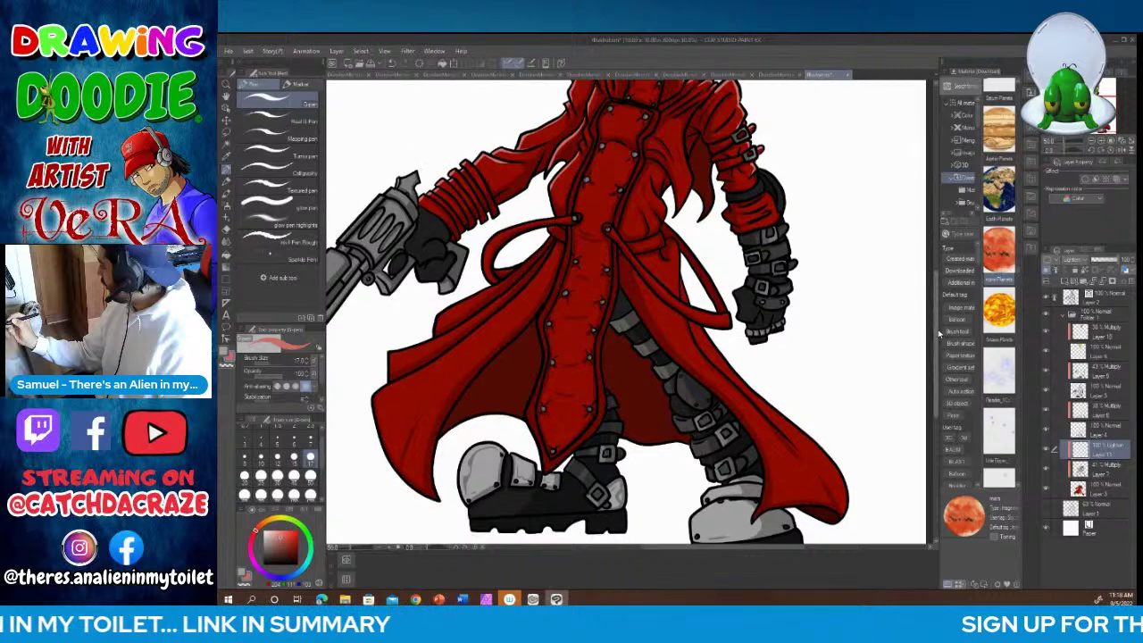
scroll(938, 336, "up", 1)
scroll(940, 326, "up", 1)
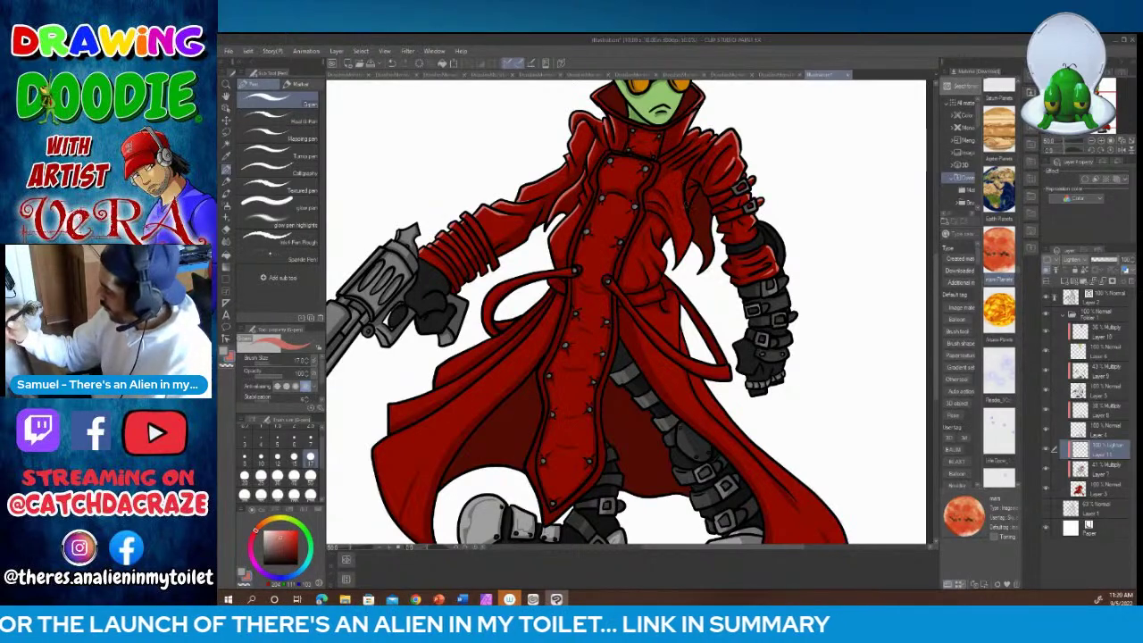
mouse_move(682, 192)
left_mouse_down()
mouse_move(691, 231)
mouse_move(681, 262)
left_mouse_up()
mouse_move(651, 227)
left_mouse_down()
mouse_move(664, 259)
mouse_move(672, 247)
mouse_move(650, 281)
mouse_move(678, 301)
mouse_move(676, 348)
left_mouse_up()
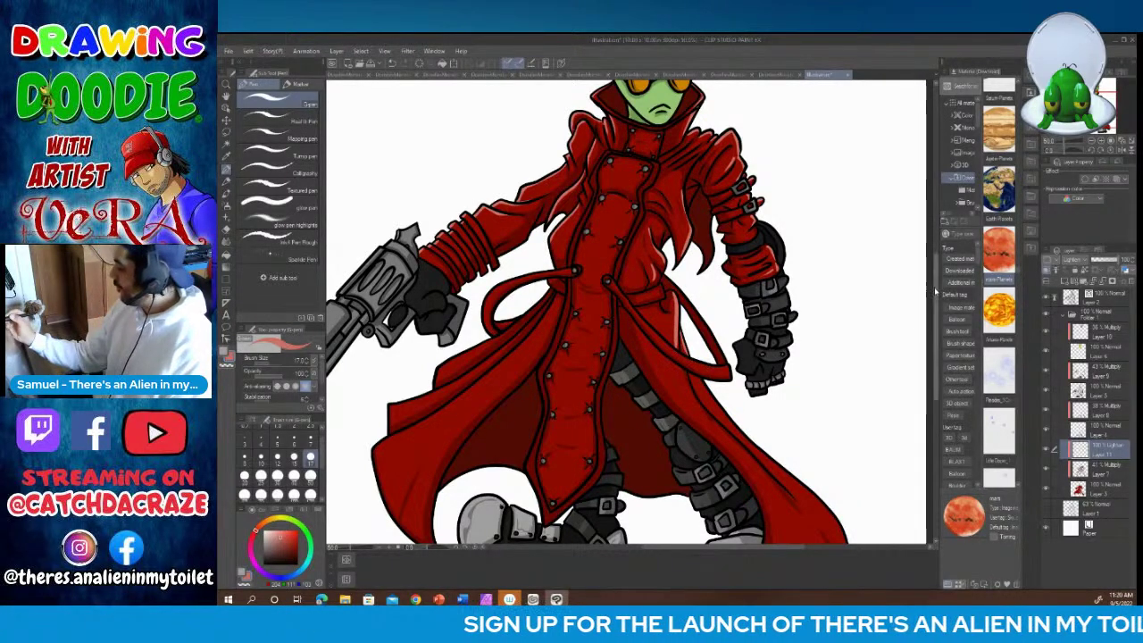
Step: Paint light red highlights along the flared coat tails, the belt straps and the folds of the buttoned front panel
left_click_drag(934, 294, 934, 346)
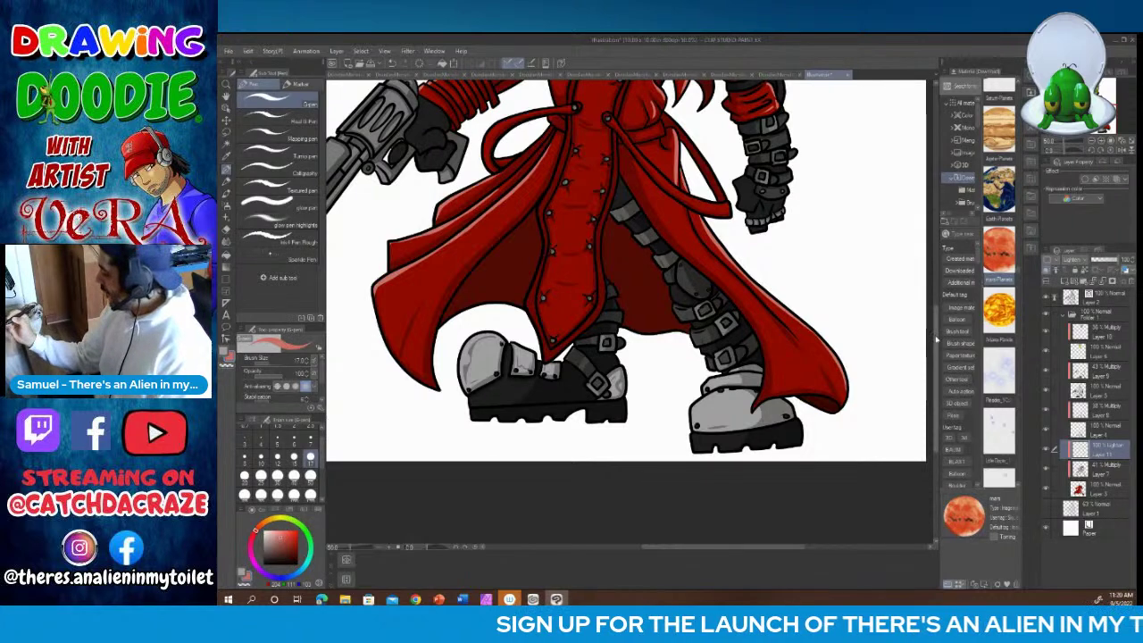
left_click_drag(936, 378, 936, 380)
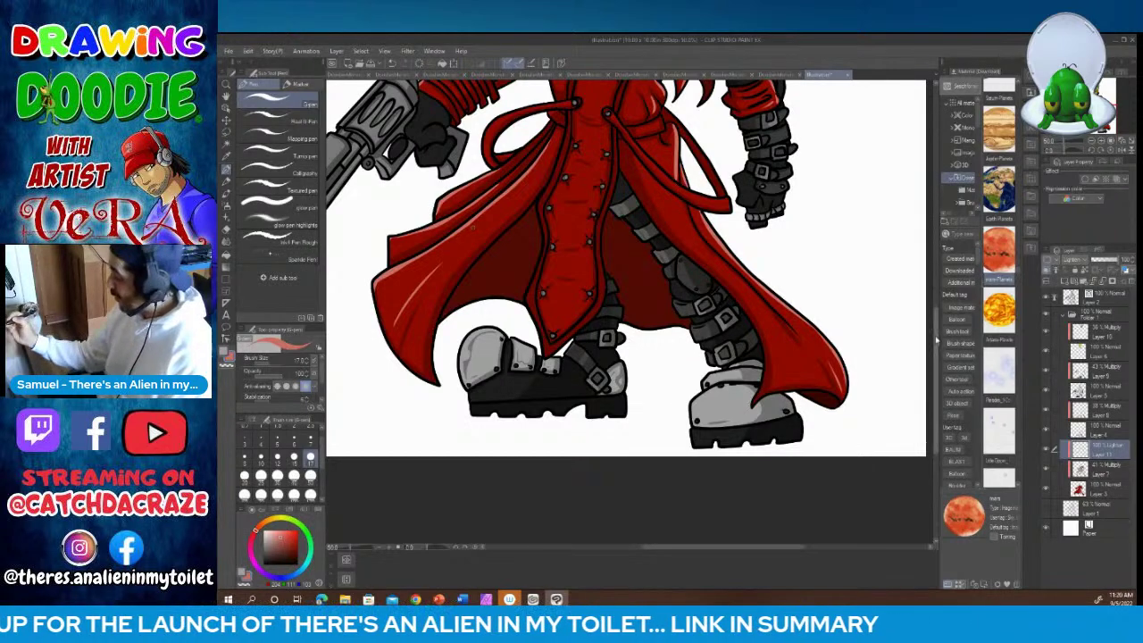
scroll(473, 226, "up", 4)
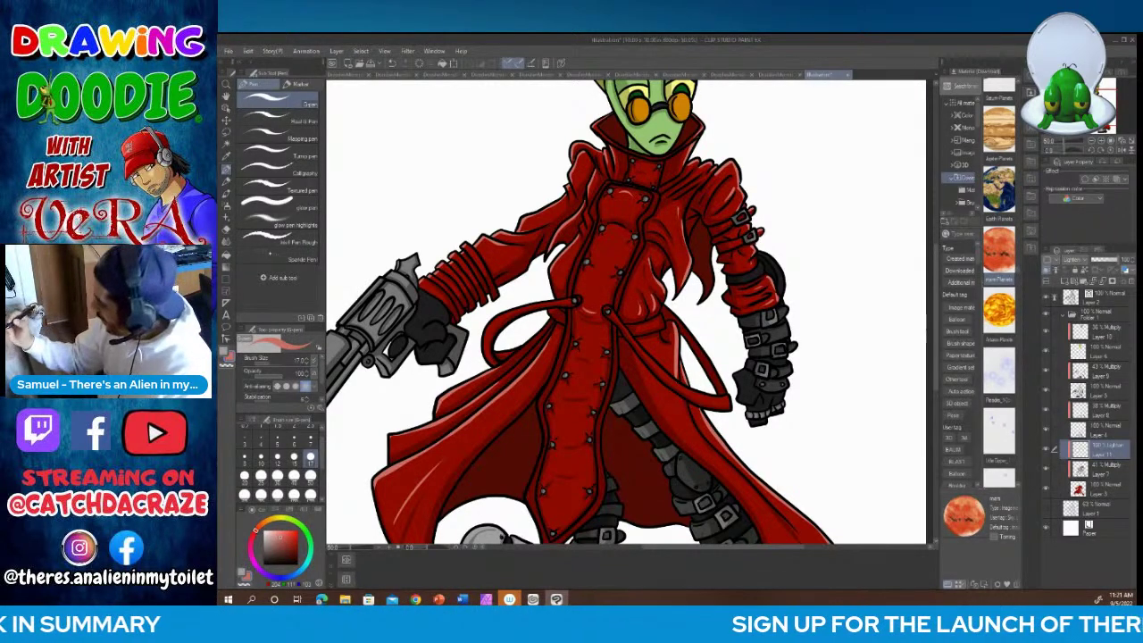
scroll(910, 348, "down", 3)
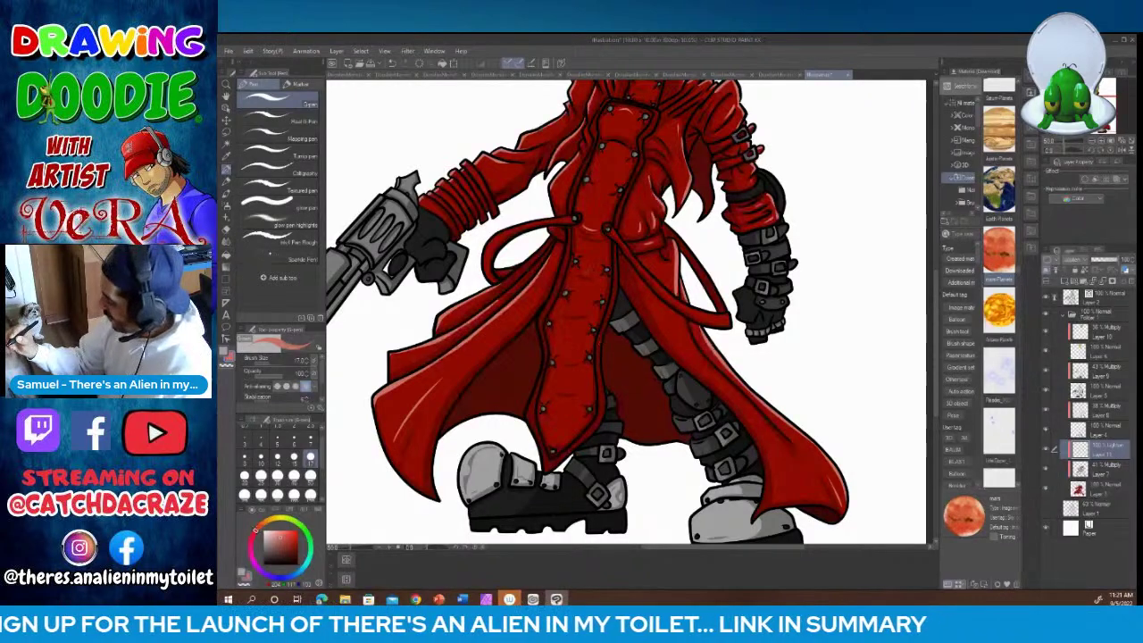
left_click_drag(579, 273, 598, 275)
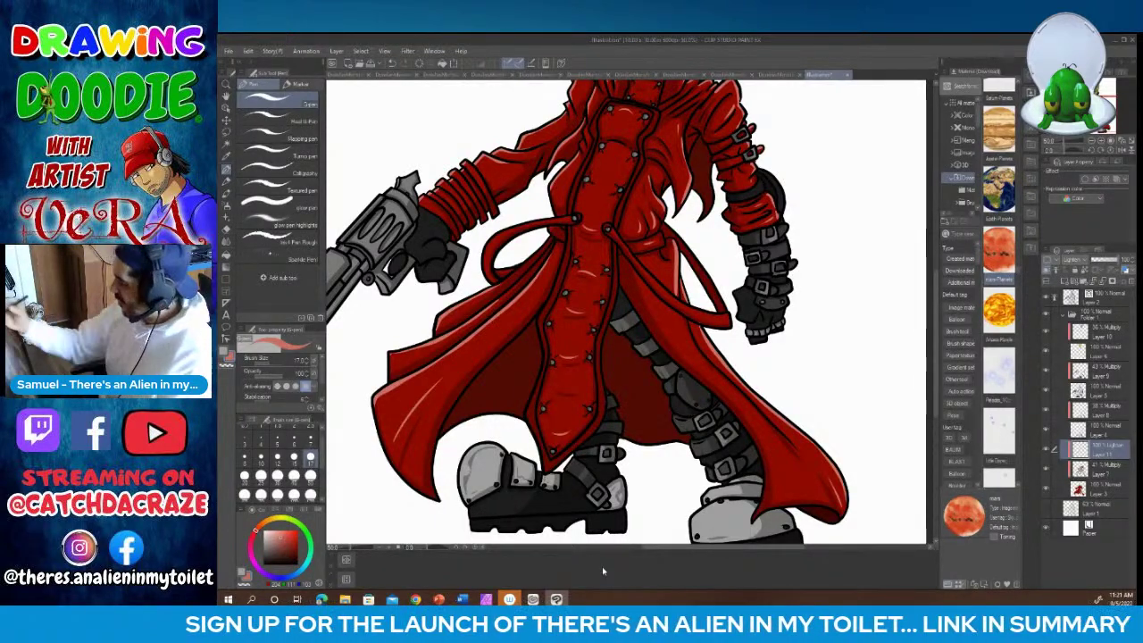
left_click_drag(934, 343, 934, 308)
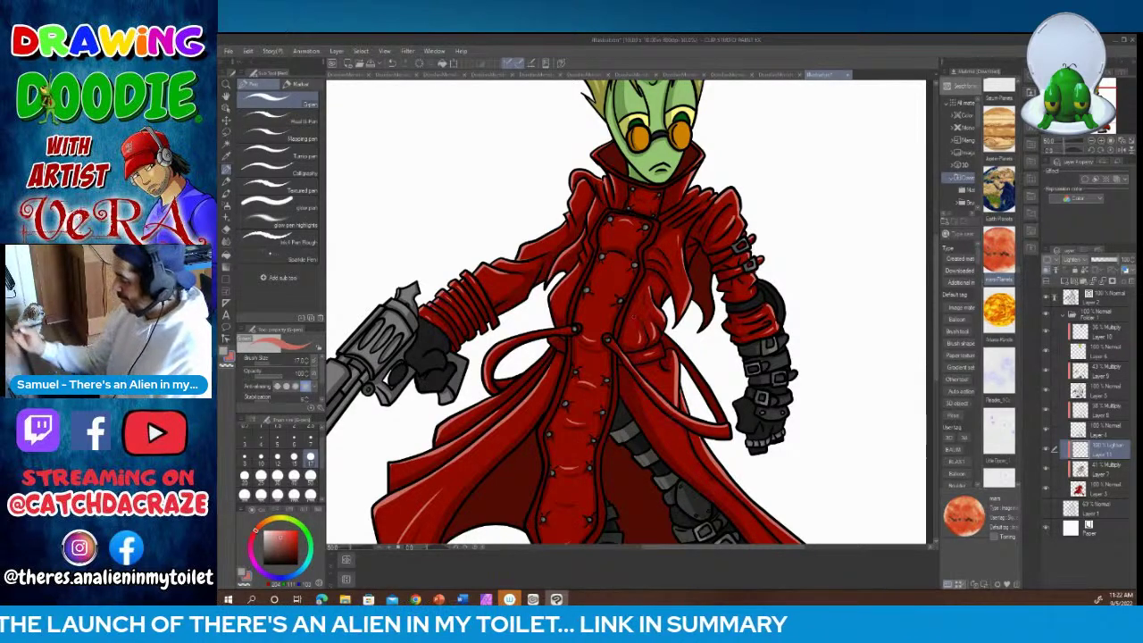
Step: Add a new clipped layer above the shadow layer of the boots and metal parts, with its blending mode set to Lighten
left_click_drag(930, 302, 932, 350)
left_click(1086, 411)
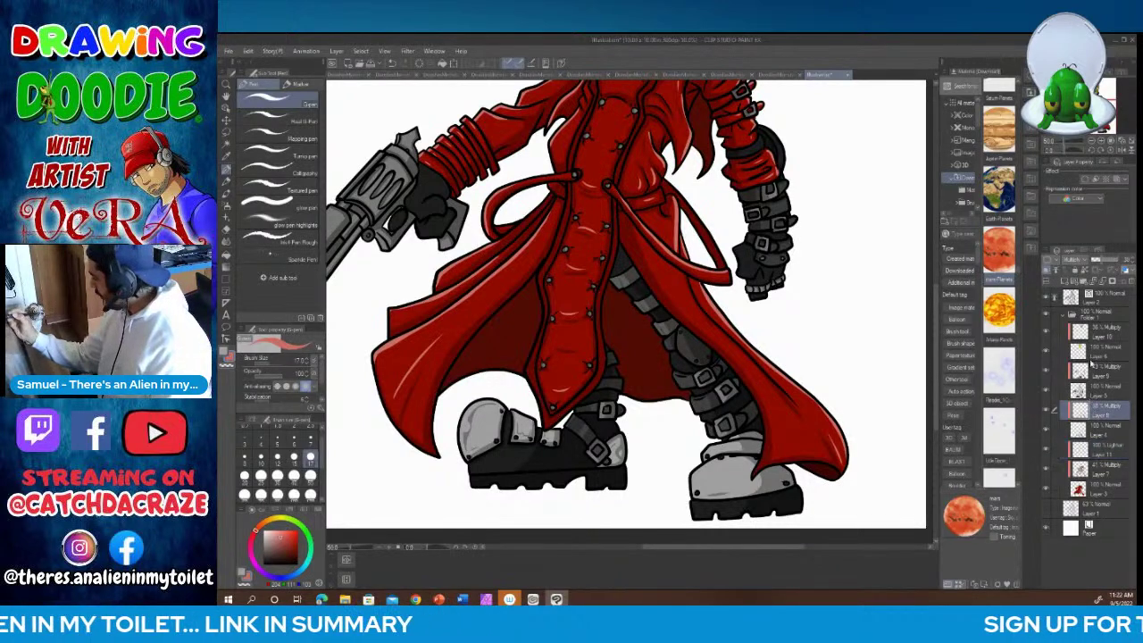
left_click(1065, 282)
left_click(1074, 260)
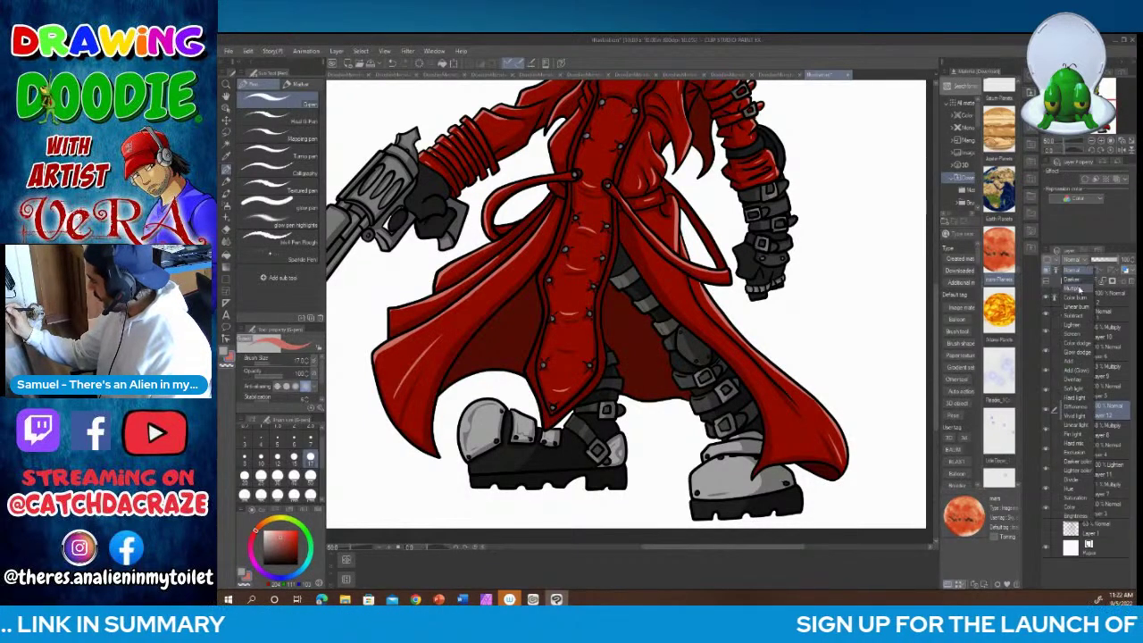
left_click(1073, 326)
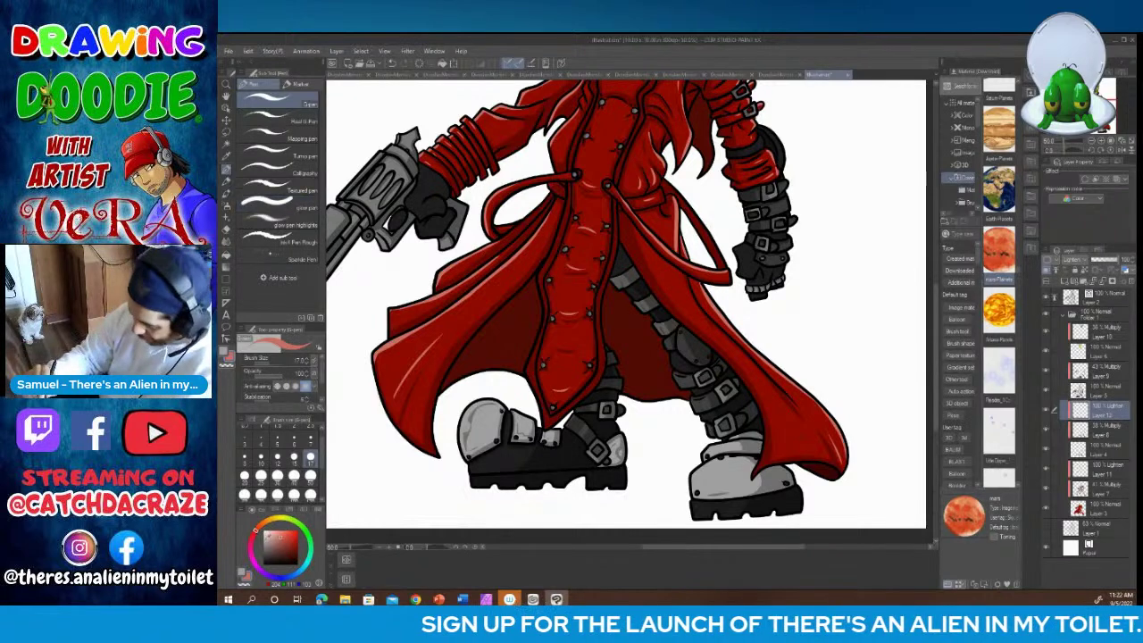
Step: Choose a light grey, set the pen size to 12, and dot highlights on the coat's metal buttons
left_click(266, 541)
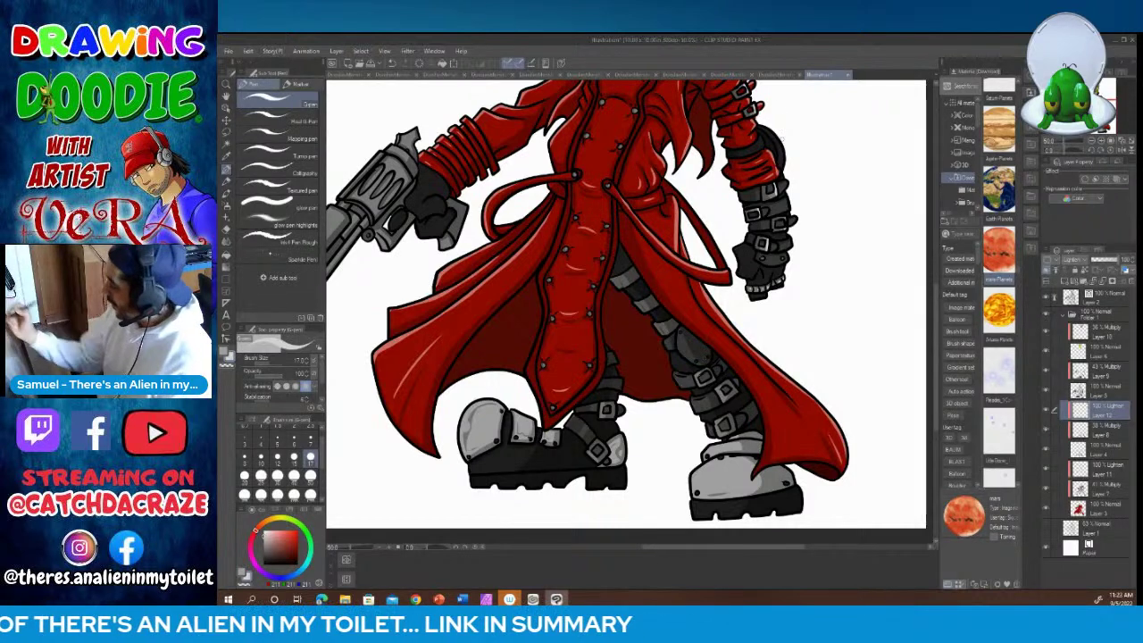
scroll(935, 315, "up", 5)
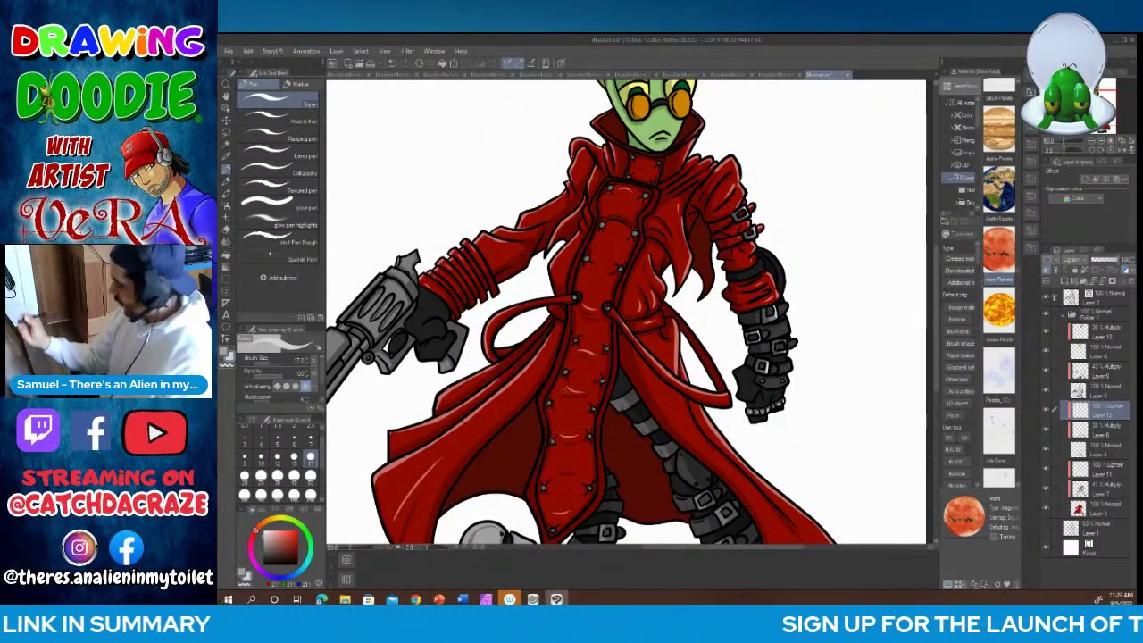
left_click(278, 456)
left_click(397, 547)
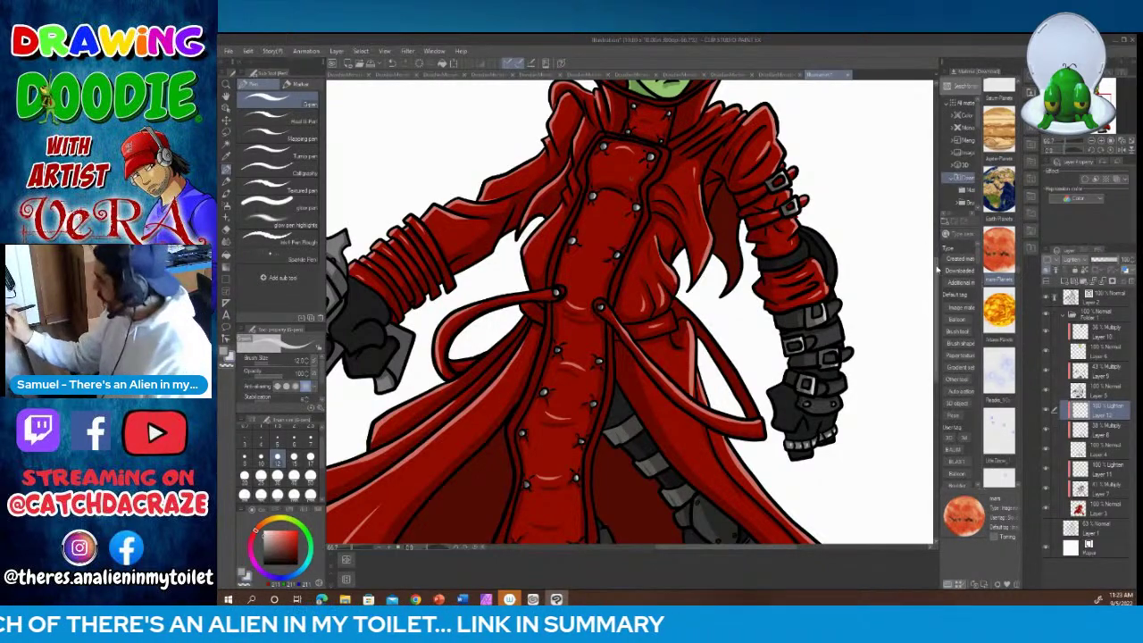
Step: Paint light grey highlights along the metal plates of both boots, raising the pen size to 17 for the larger toe cap
scroll(937, 268, "down", 6)
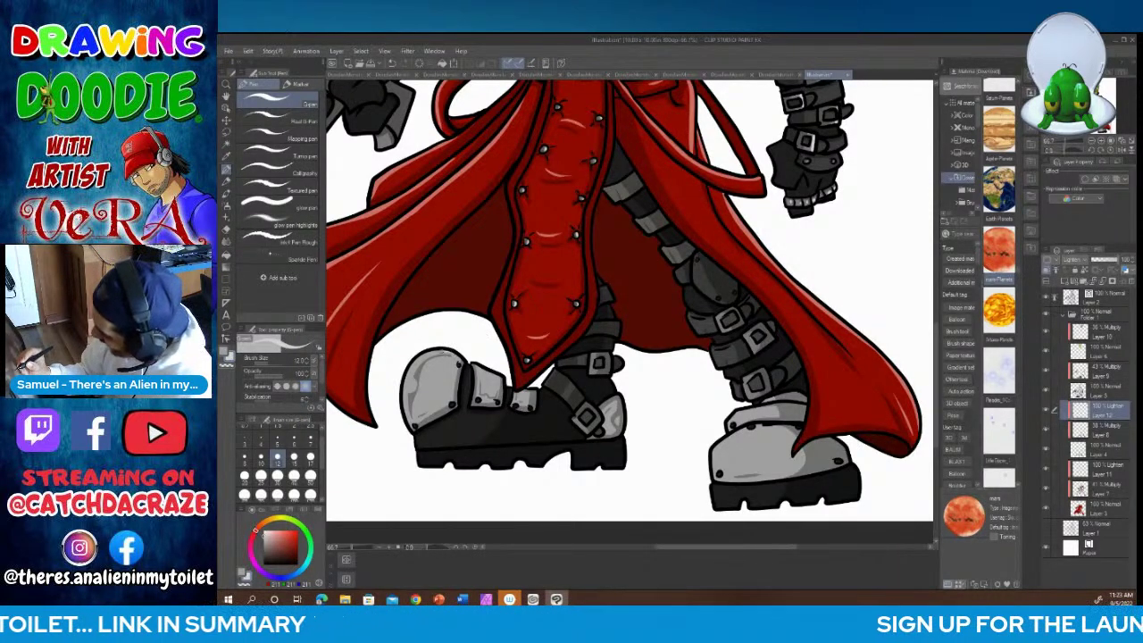
left_click_drag(403, 392, 414, 434)
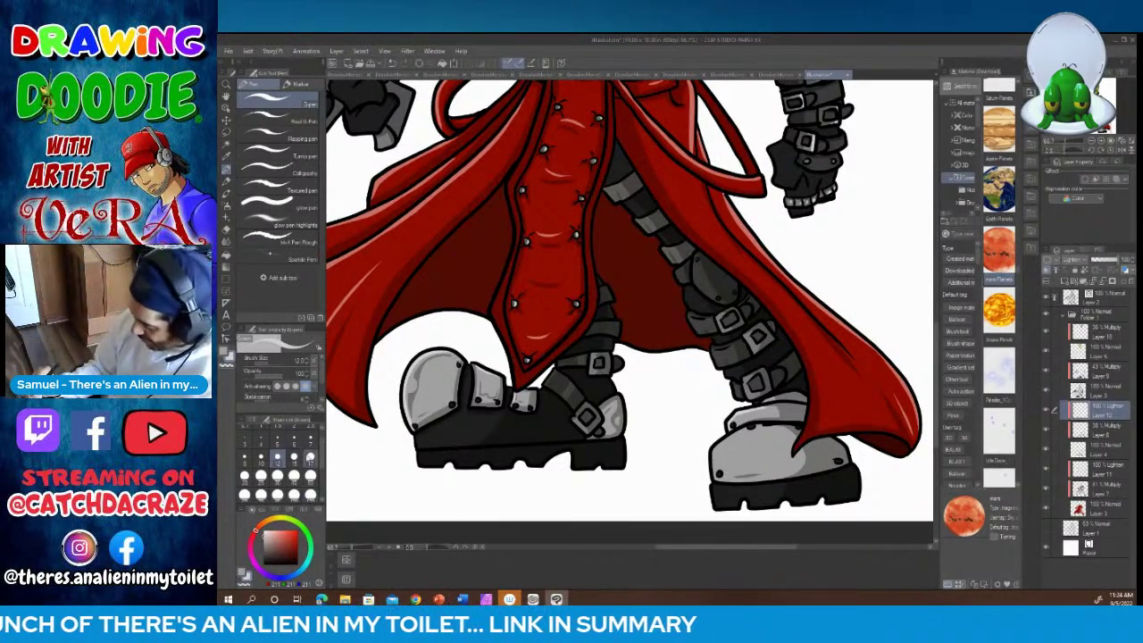
left_click(310, 458)
mouse_move(749, 427)
left_mouse_down()
mouse_move(723, 440)
mouse_move(716, 476)
left_mouse_up()
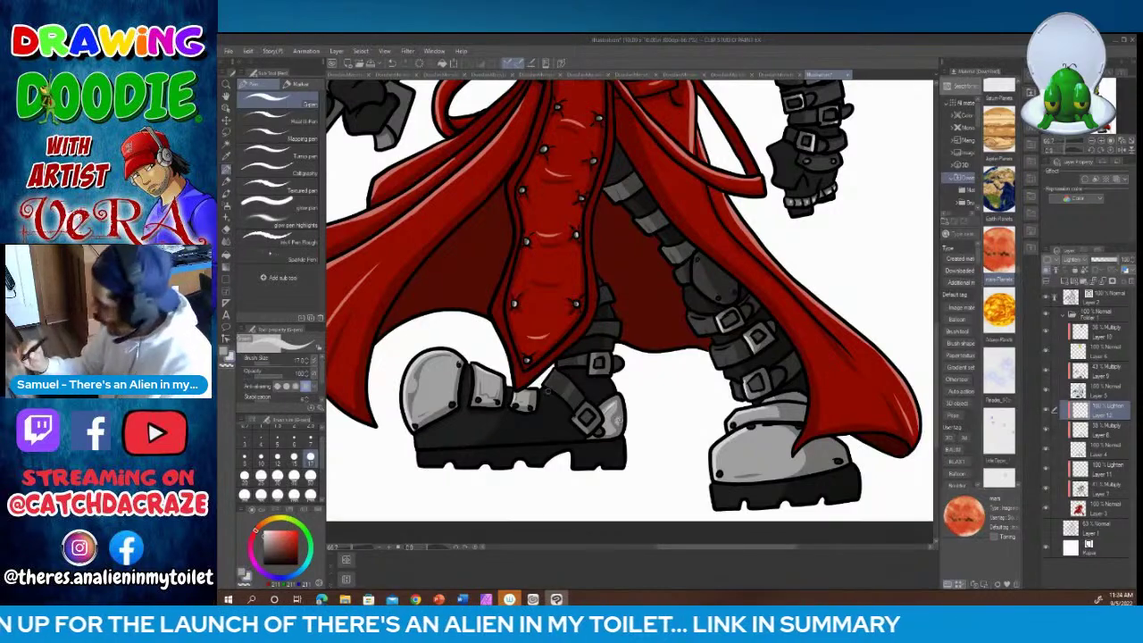
Step: Add a new clipped layer above the revolver's shadow layer and set its blending mode to Lighten
left_click_drag(936, 416, 940, 328)
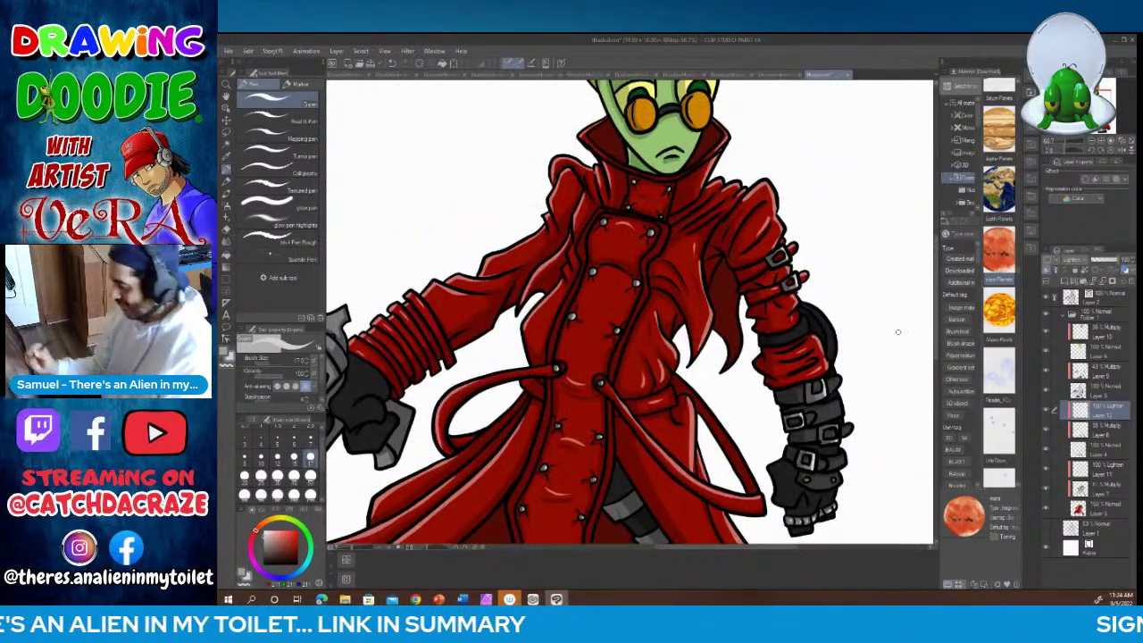
left_click_drag(700, 549, 646, 550)
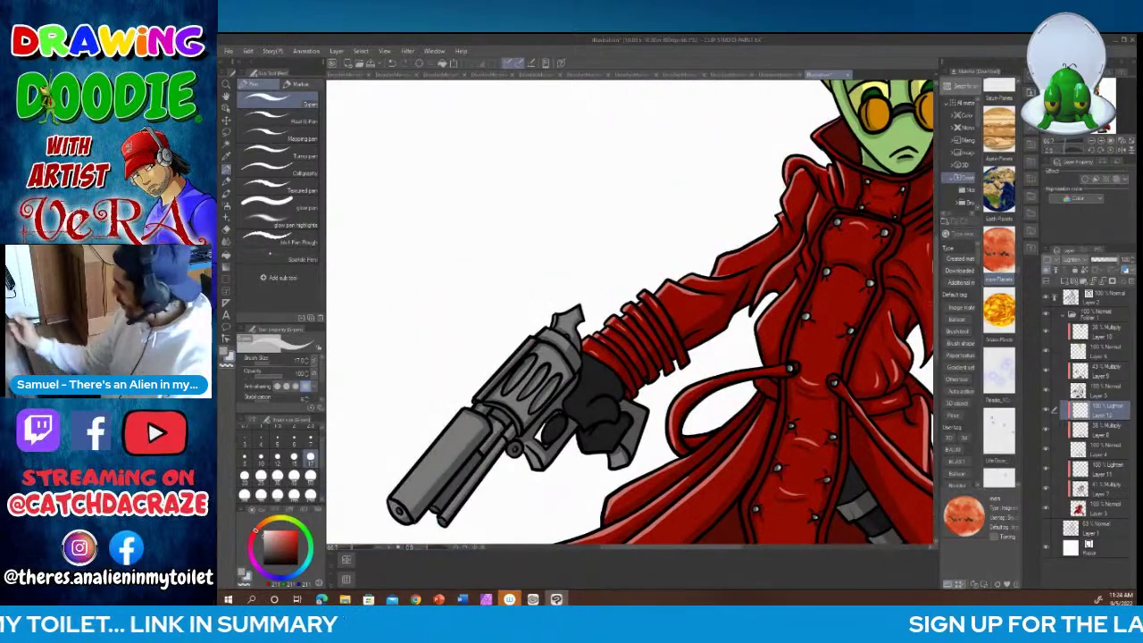
left_click_drag(936, 313, 936, 346)
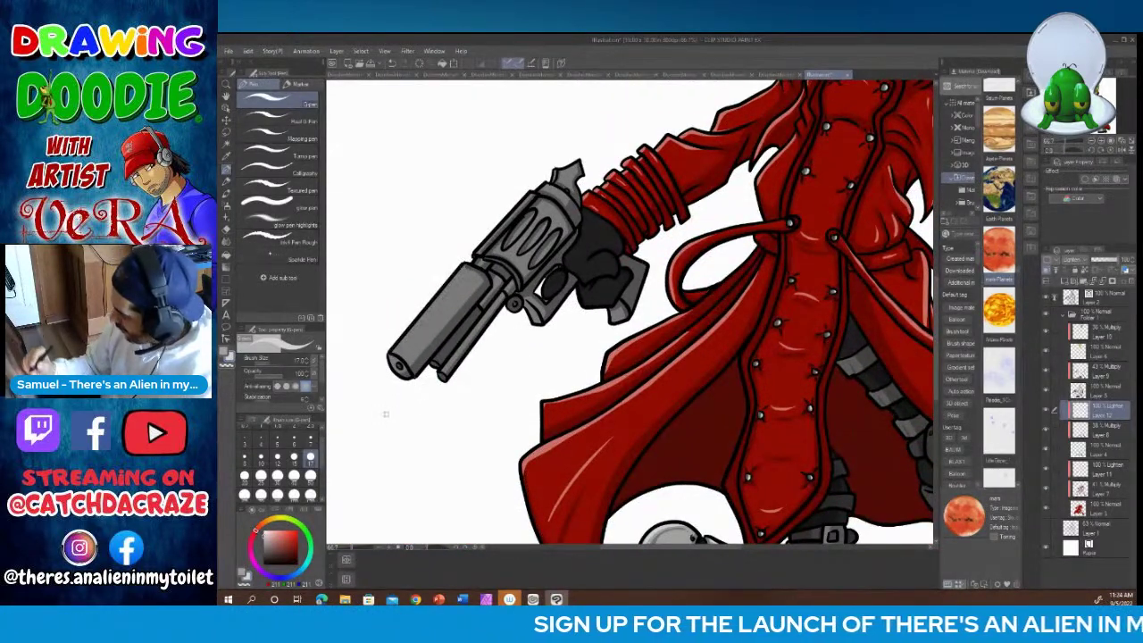
left_click(1099, 370)
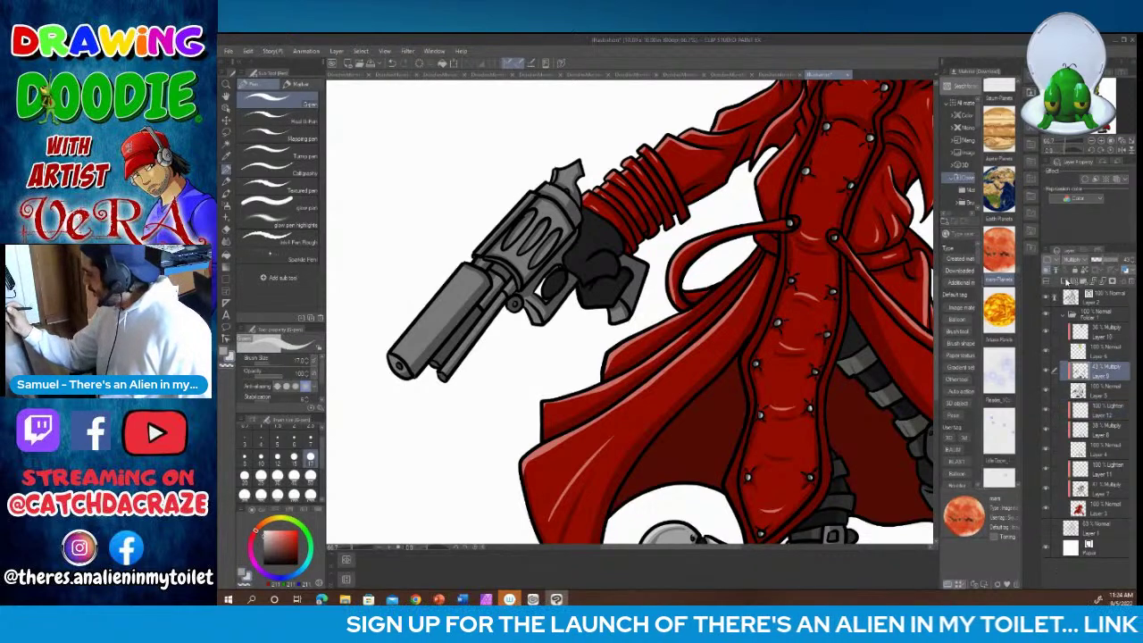
left_click(1077, 259)
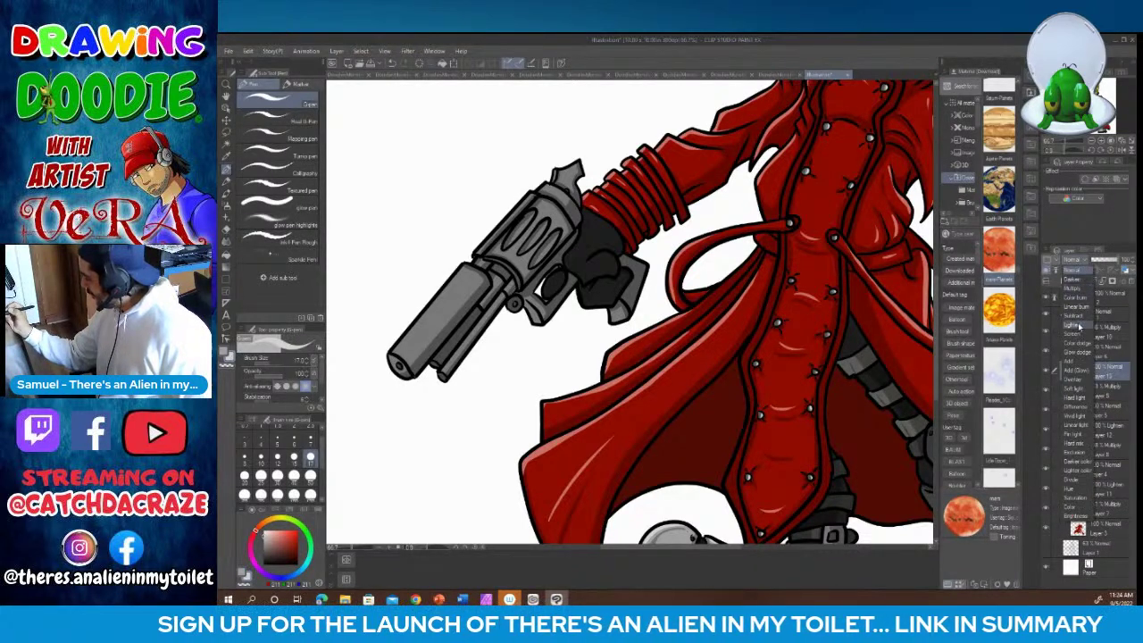
left_click(1076, 324)
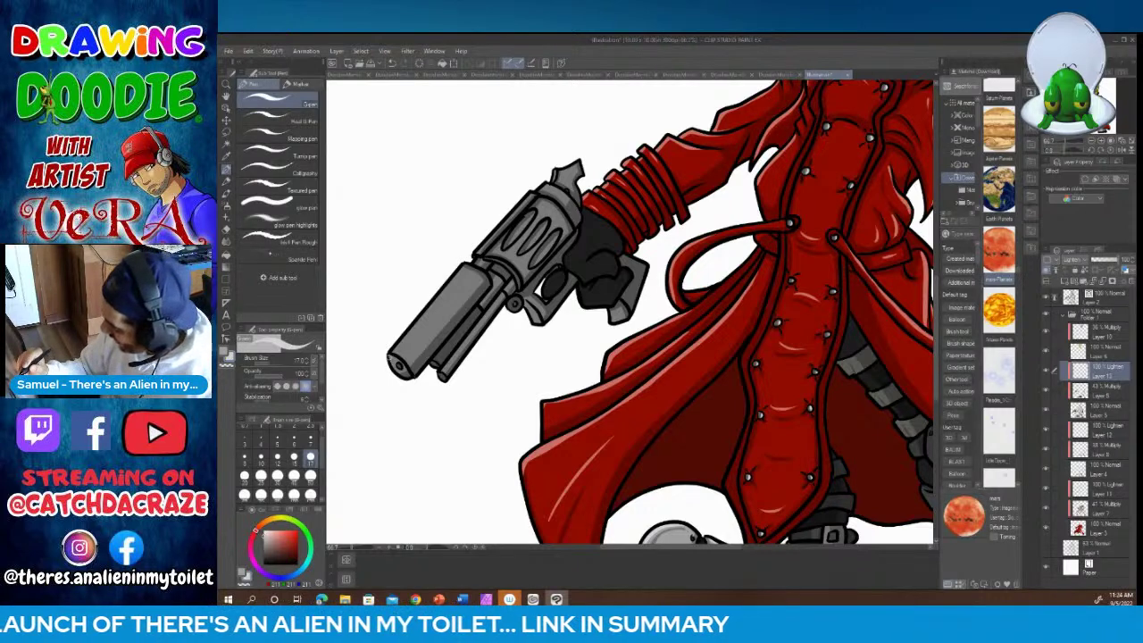
Step: Paint light grey highlights along the revolver's main barrel and the thinner rod beneath it
mouse_move(396, 352)
left_mouse_down()
mouse_move(525, 196)
mouse_move(561, 181)
left_mouse_up()
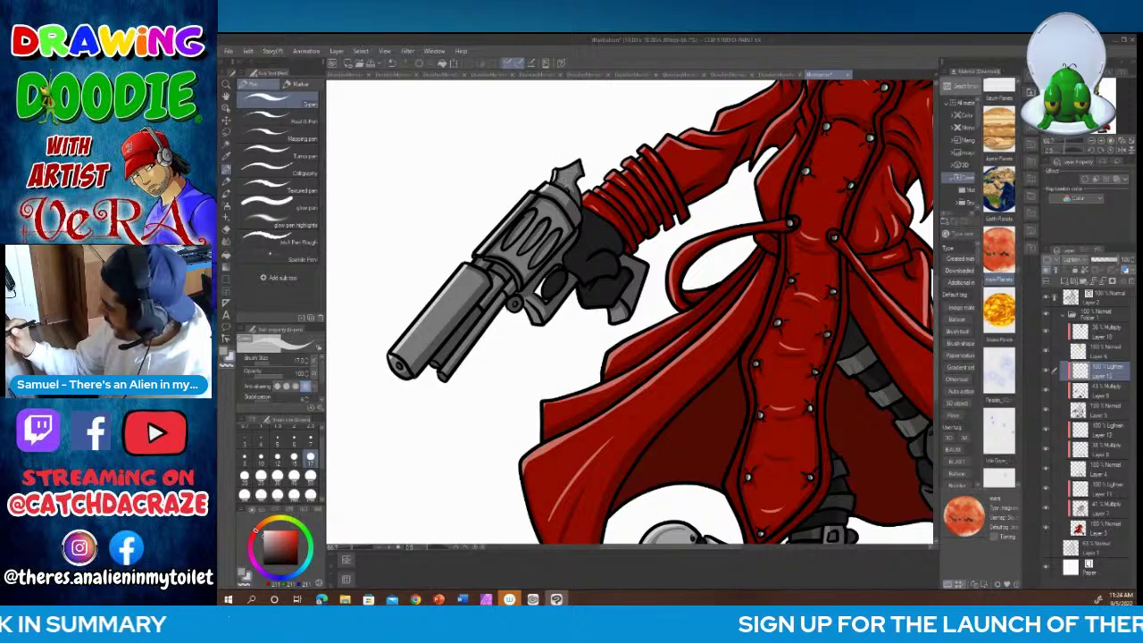
left_click_drag(404, 361, 427, 331)
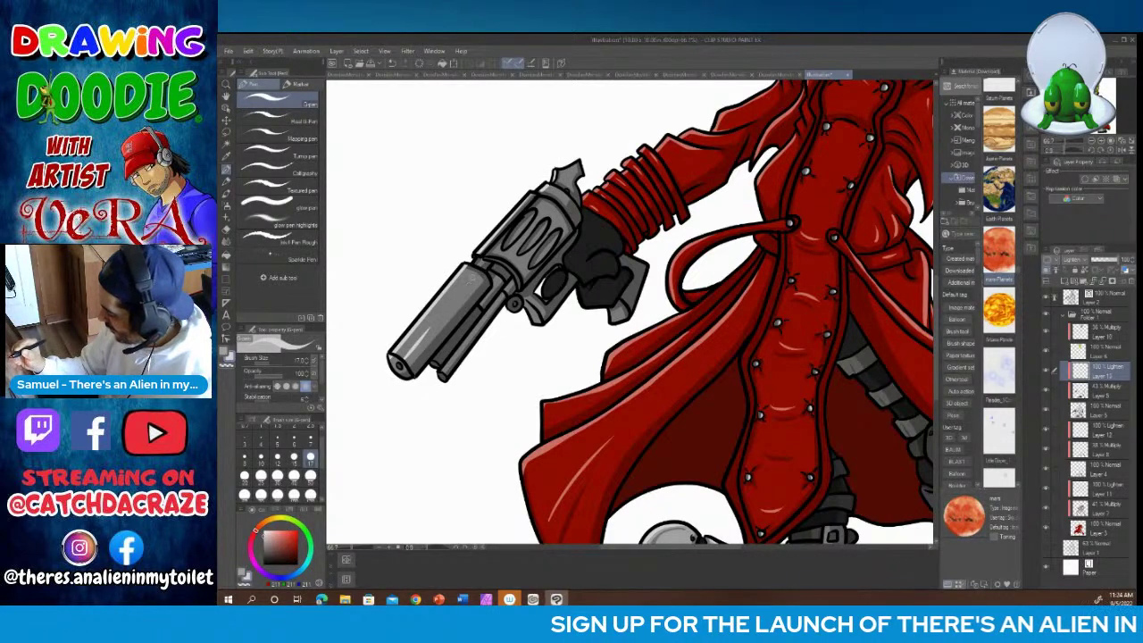
left_click_drag(493, 296, 498, 282)
left_click_drag(445, 369, 463, 352)
left_click_drag(456, 357, 475, 330)
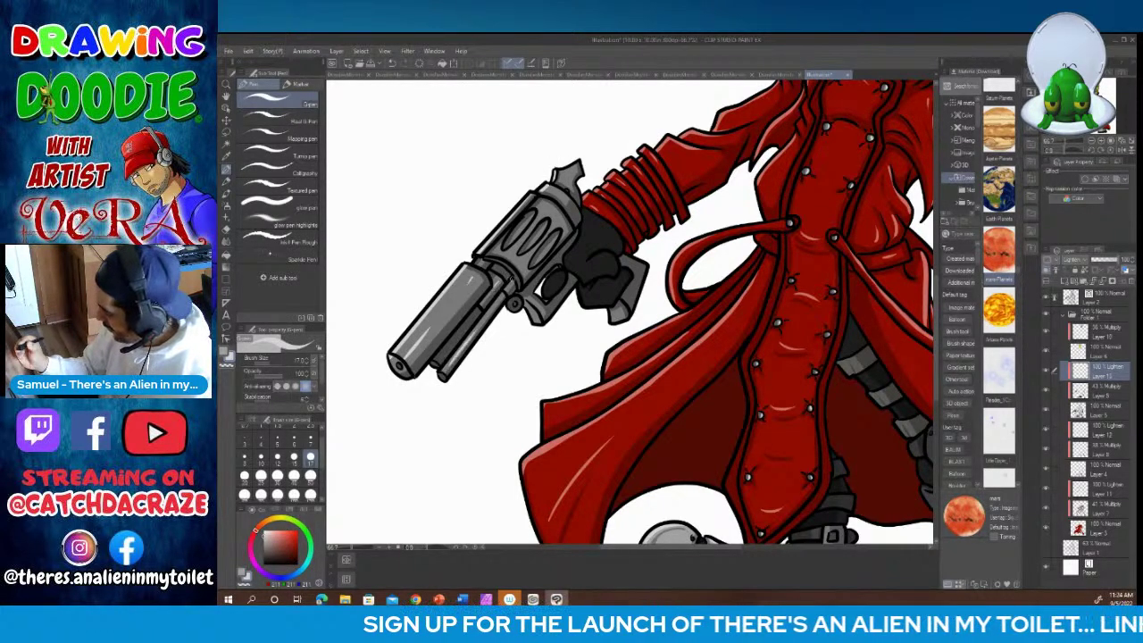
Step: Paint light grey highlights on the revolver's cylinder, frame and trigger guard
mouse_move(523, 249)
left_mouse_down()
mouse_move(546, 226)
mouse_move(536, 209)
left_mouse_up()
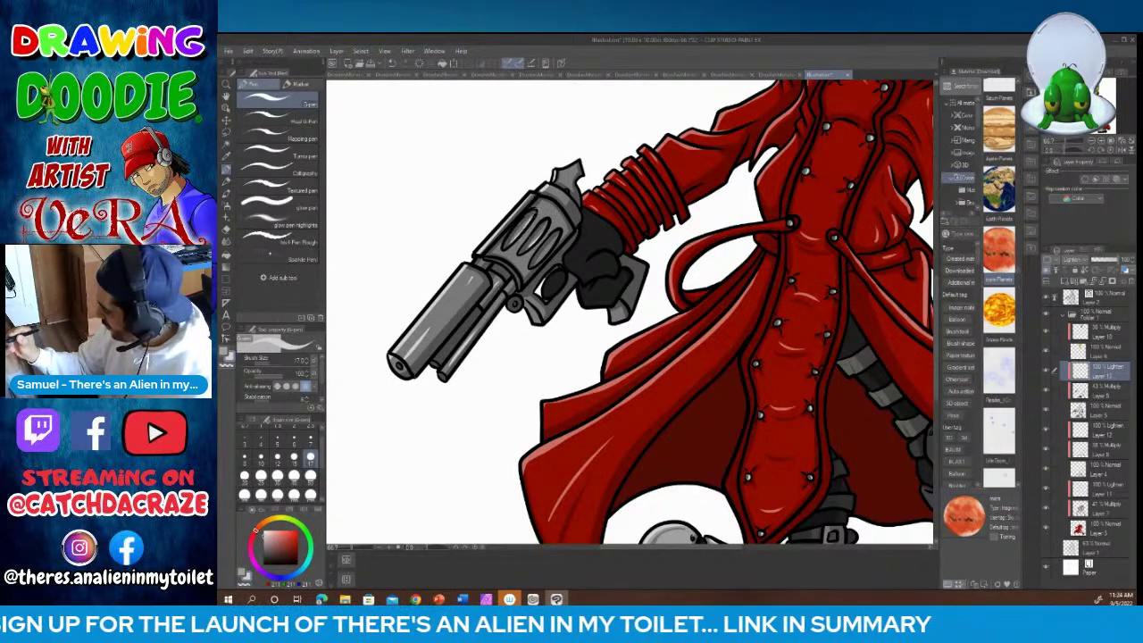
mouse_move(536, 264)
left_mouse_down()
mouse_move(555, 237)
mouse_move(521, 265)
left_mouse_up()
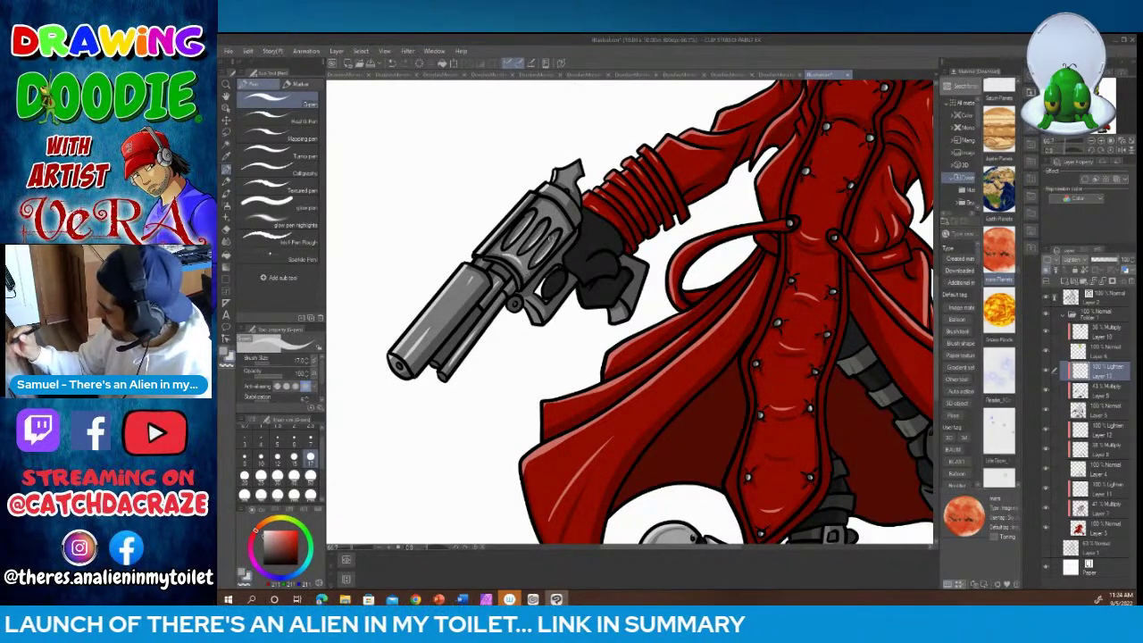
left_click_drag(548, 201, 558, 212)
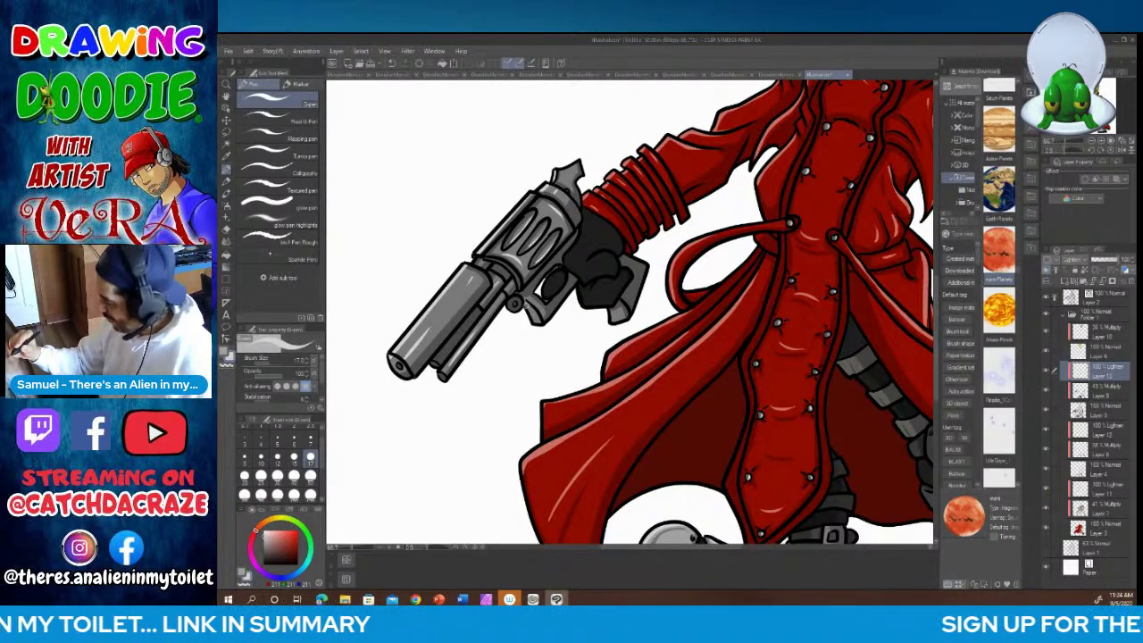
left_click_drag(525, 305, 536, 323)
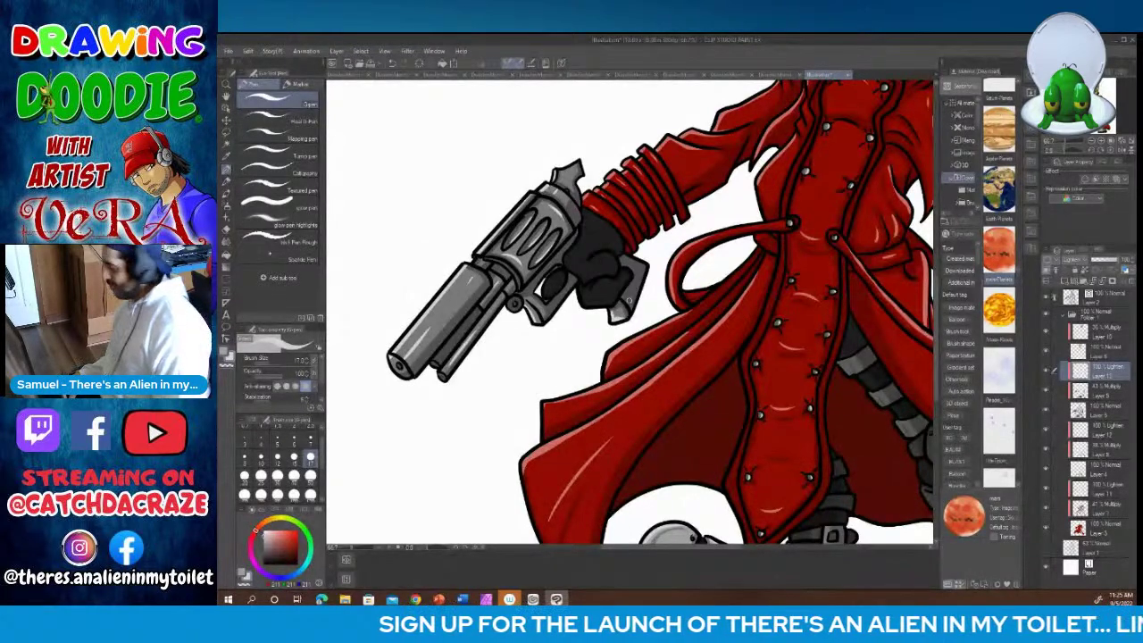
Step: On the revolver's Lighten layer, paint highlights on the straps and knee plate of the alien's leg
left_click_drag(697, 547, 782, 548)
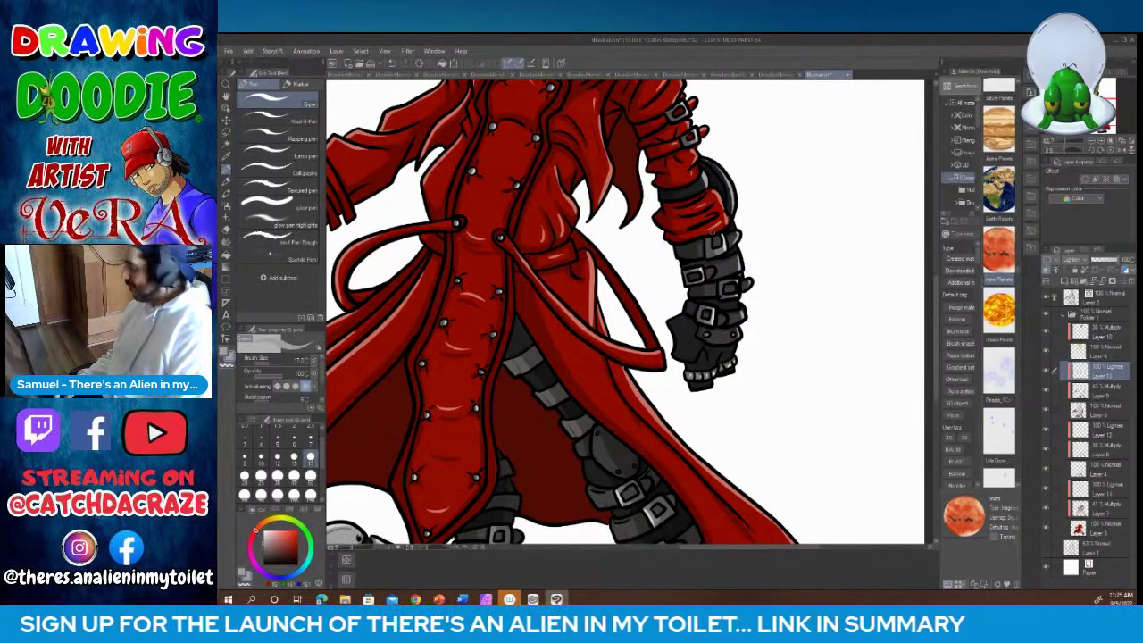
scroll(713, 233, "down", 5)
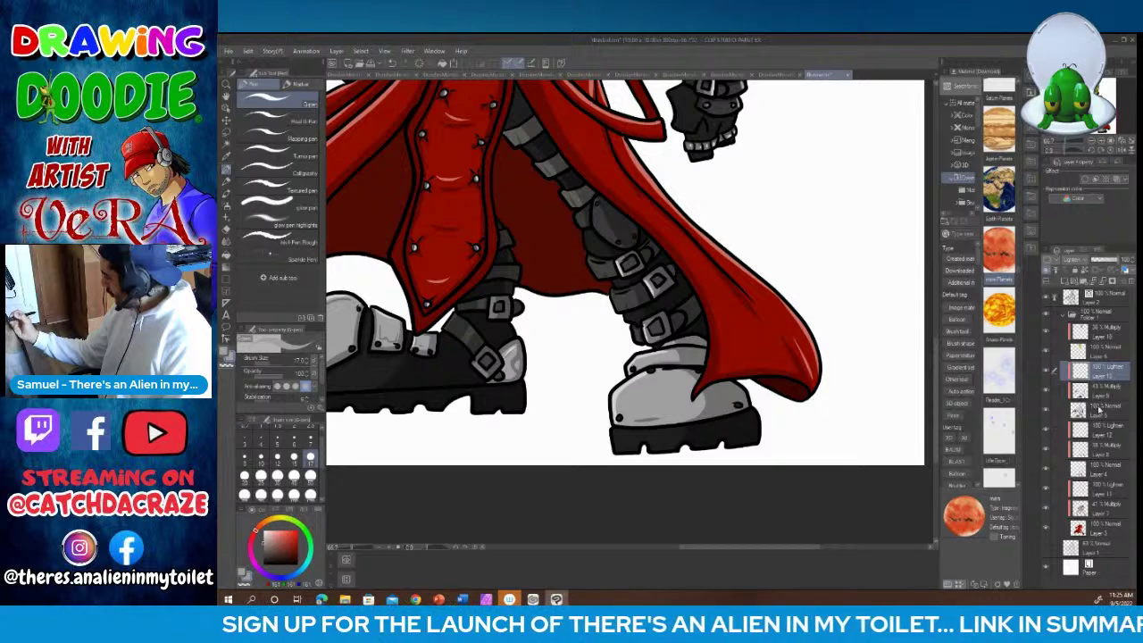
left_click(1063, 430)
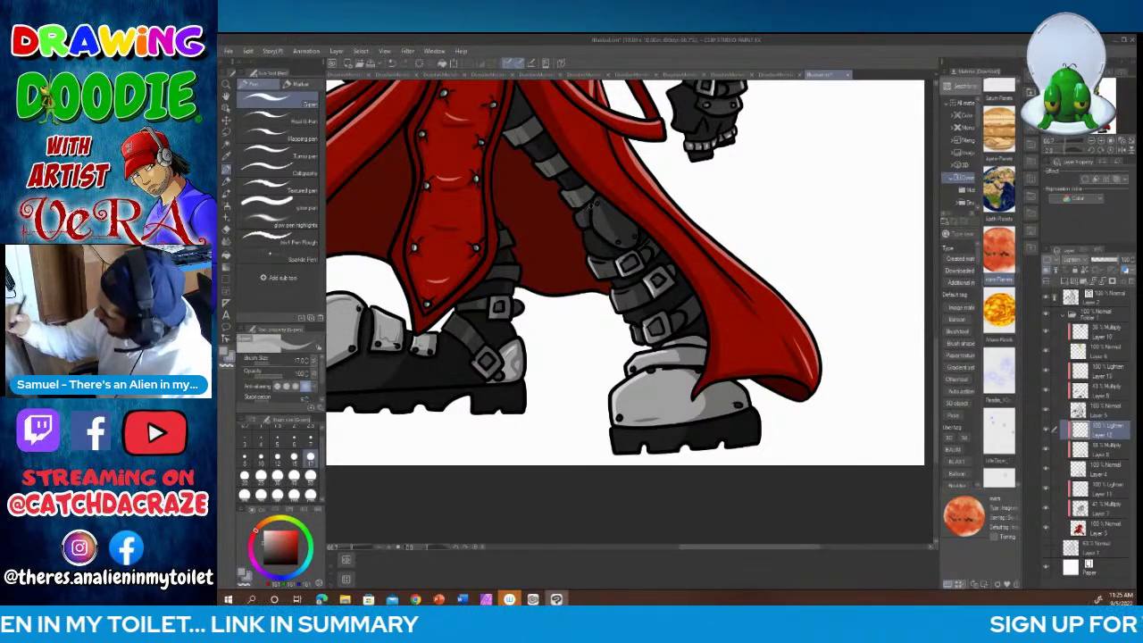
left_click(1098, 371)
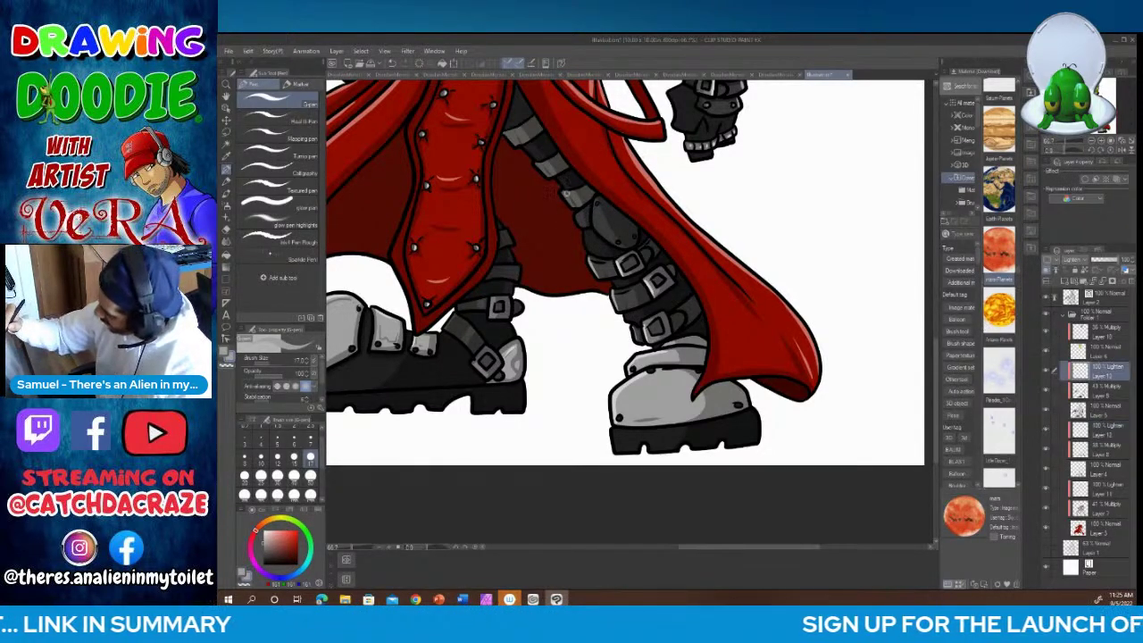
left_click_drag(597, 201, 612, 246)
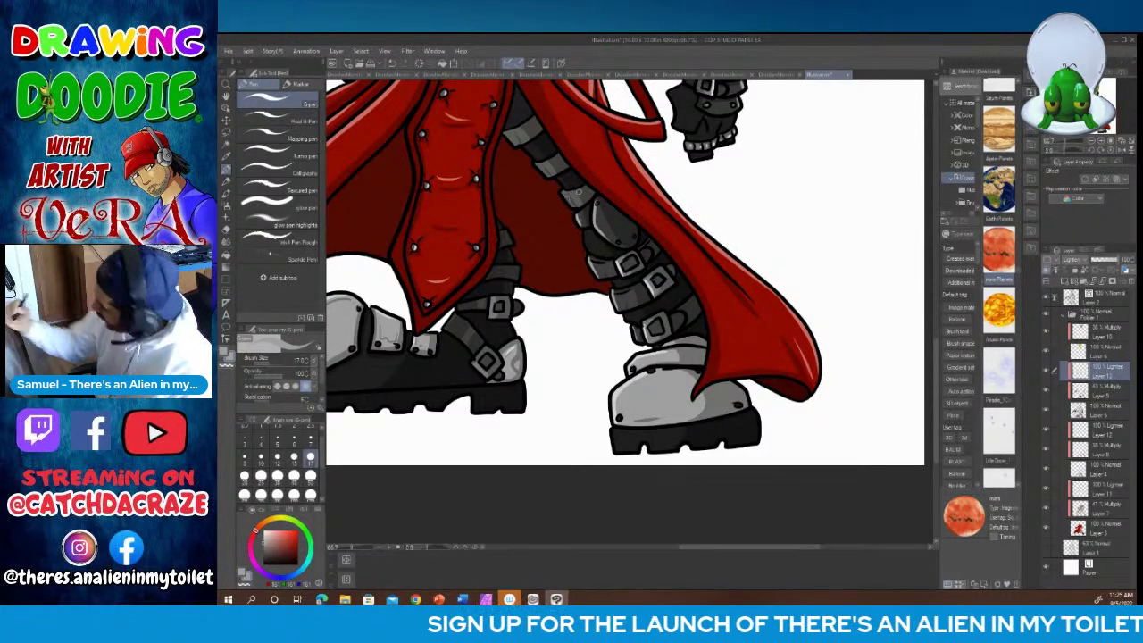
Step: With a darker grey, paint a highlight on the black upper of the raised boot, on the revolver's Lighten layer
left_click(1075, 437)
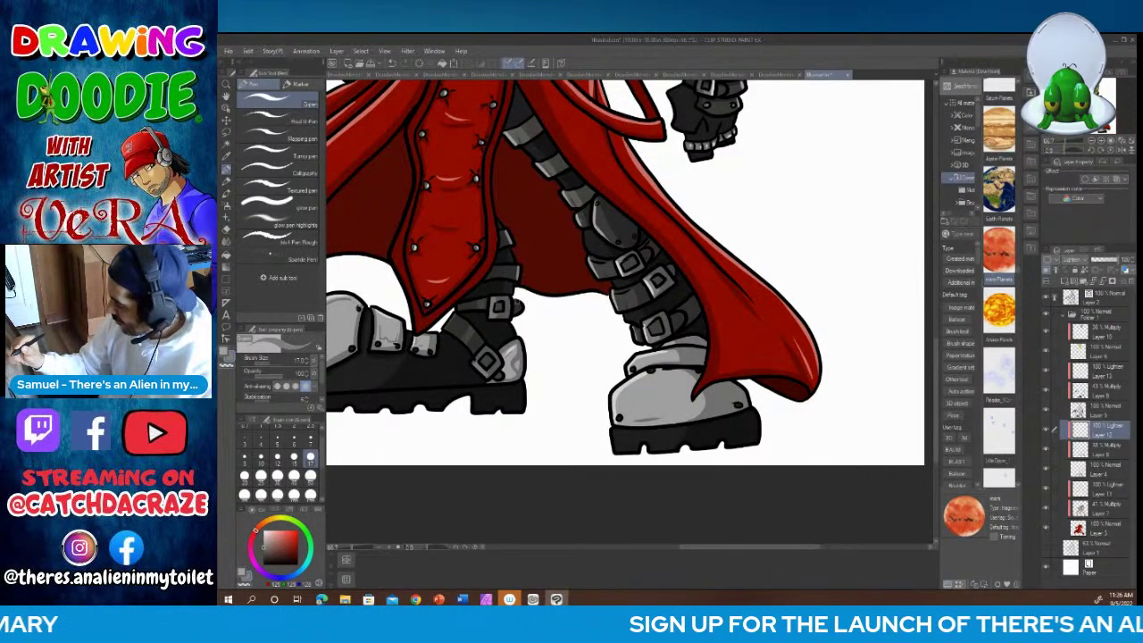
left_click_drag(750, 551, 706, 552)
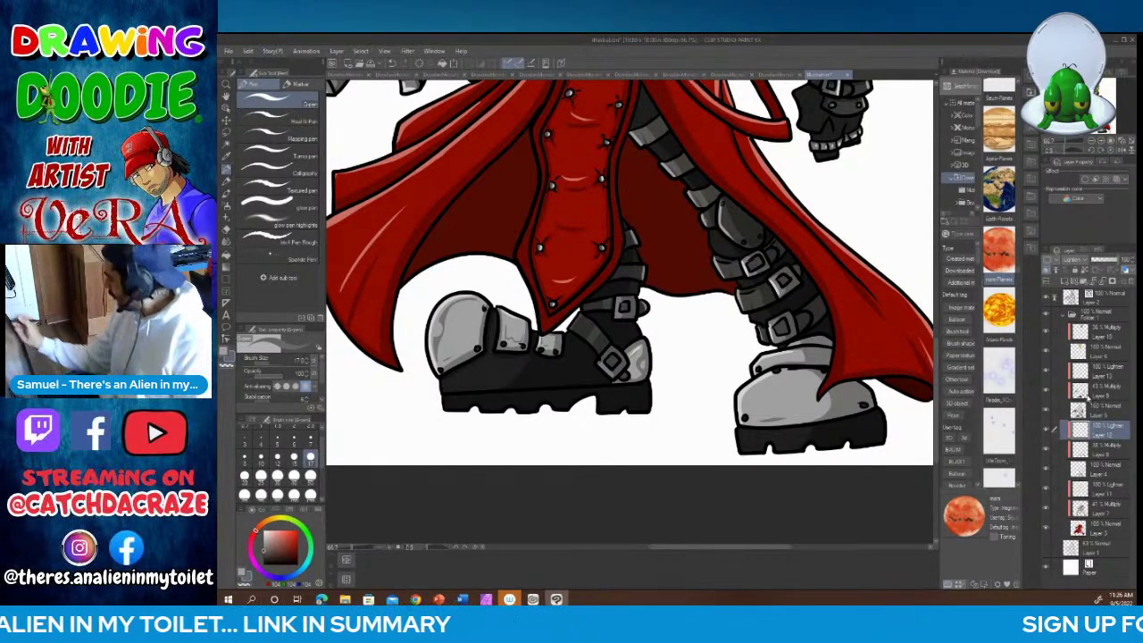
left_click(1090, 371)
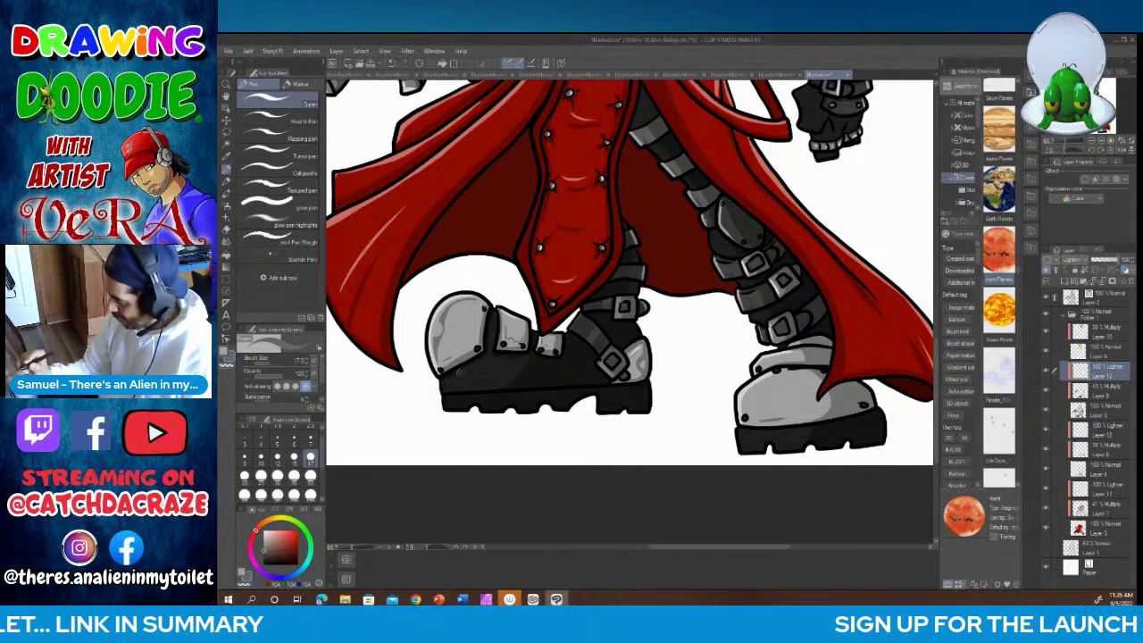
left_click_drag(451, 381, 484, 359)
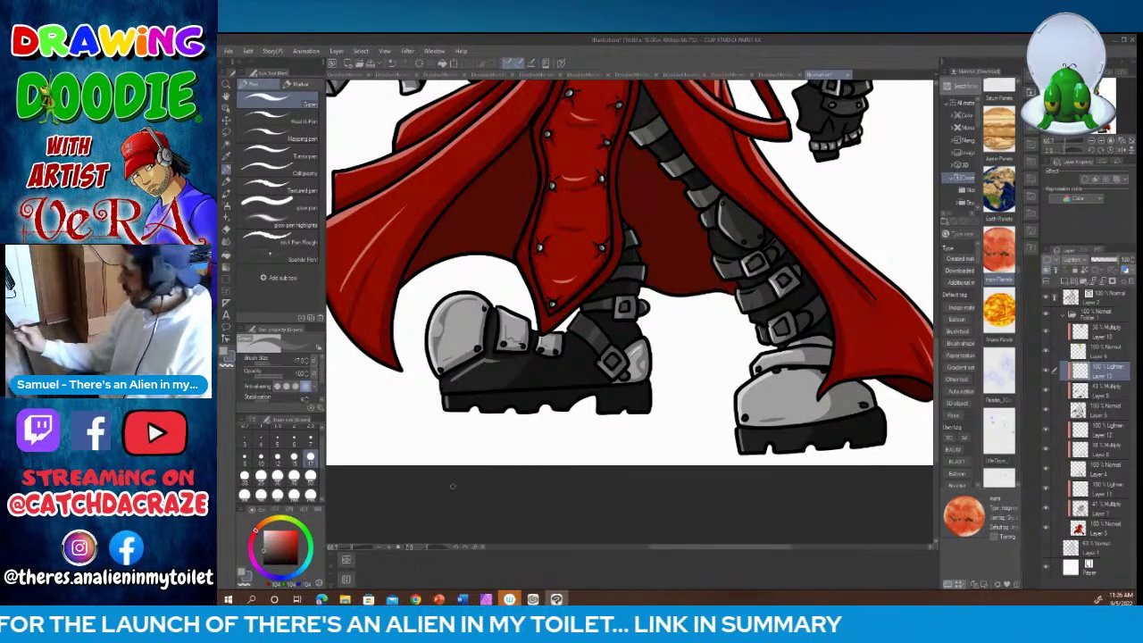
Step: Add a new clipped layer above the shadow layer of the face and hair, with its blending mode set to Lighten
left_click_drag(939, 400, 939, 353)
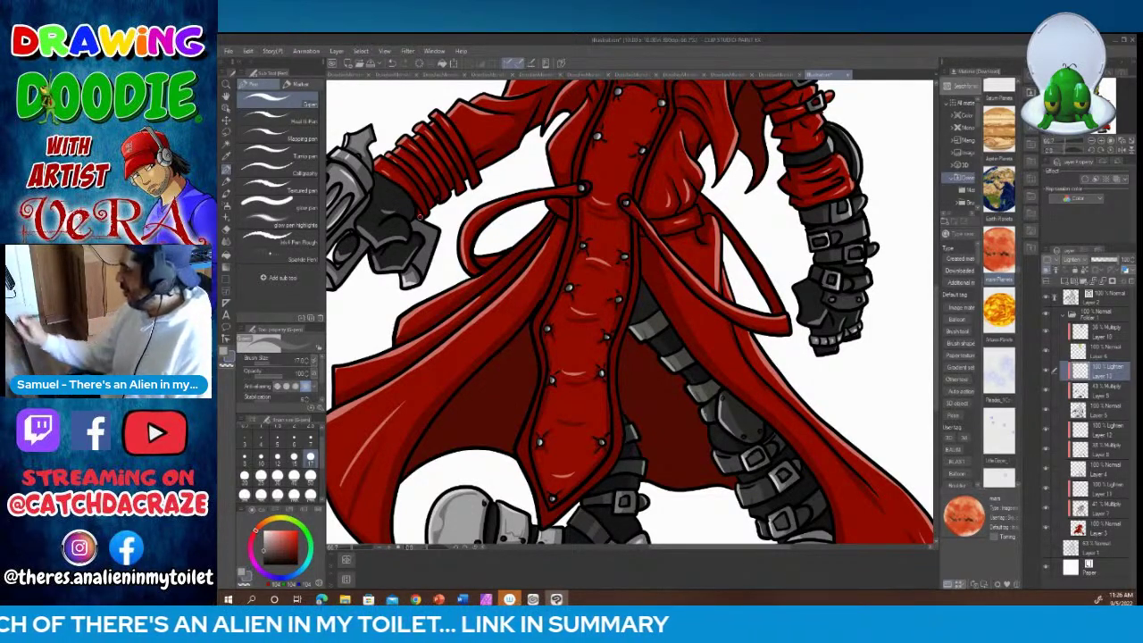
scroll(887, 290, "up", 5)
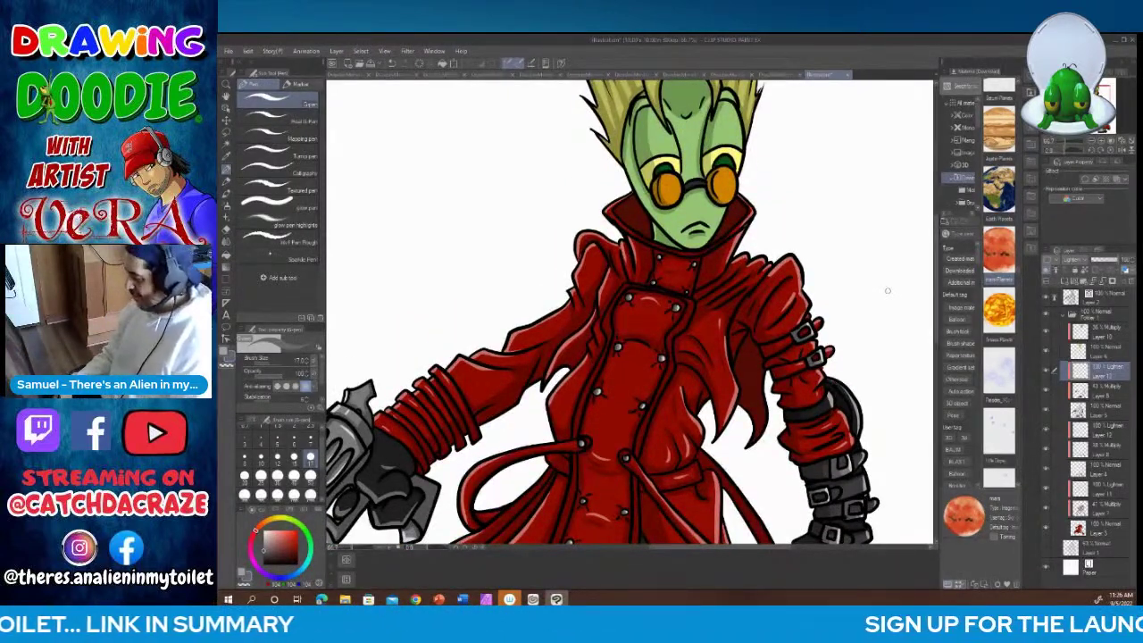
left_click(1082, 333)
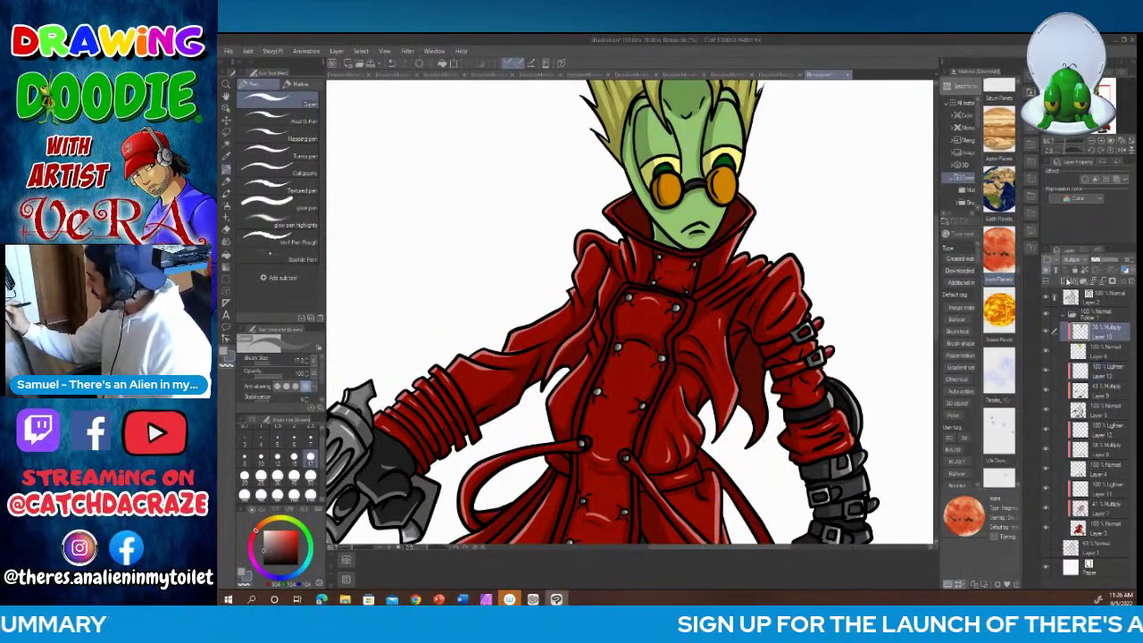
left_click(1088, 260)
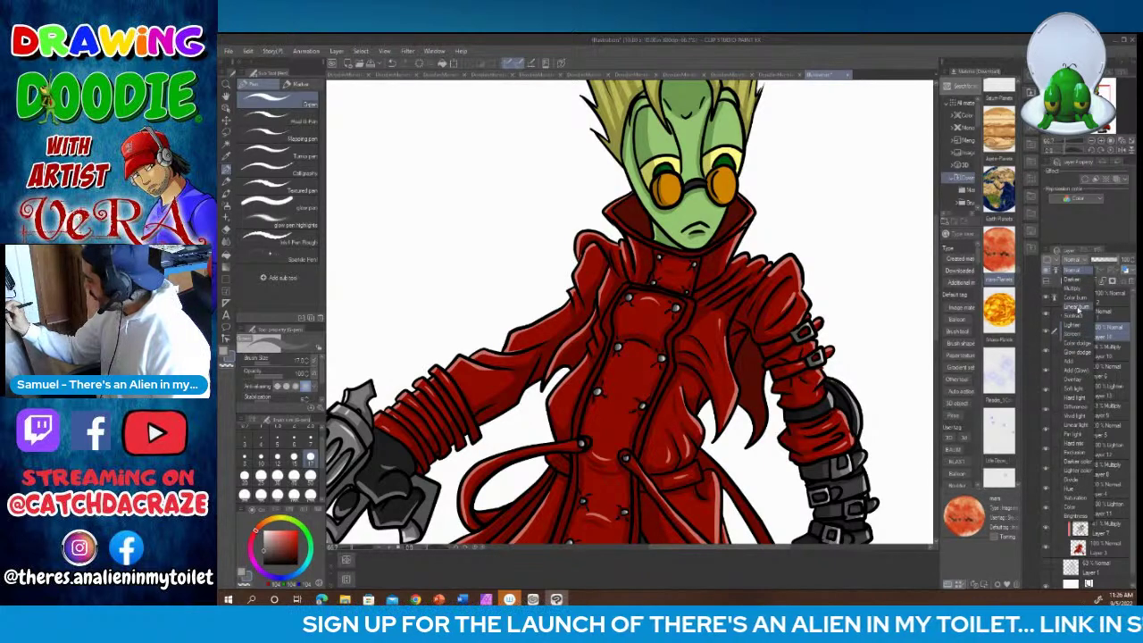
left_click(1076, 328)
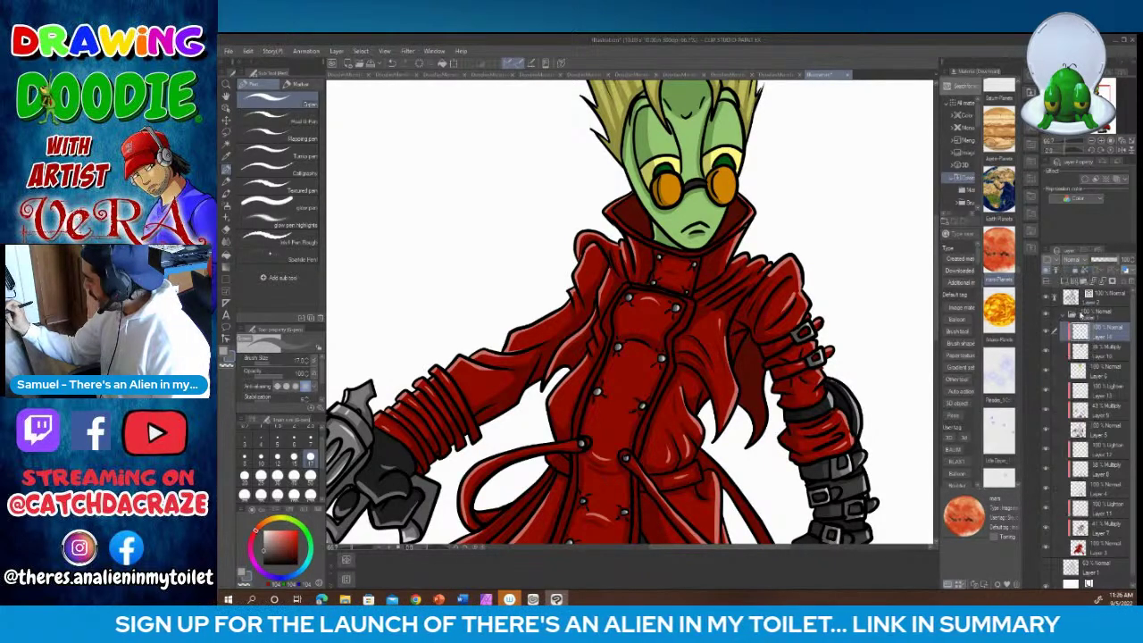
Step: Sample the orange of the glasses, lighten it, and paint diagonal highlight streaks on both lenses
left_click(226, 156)
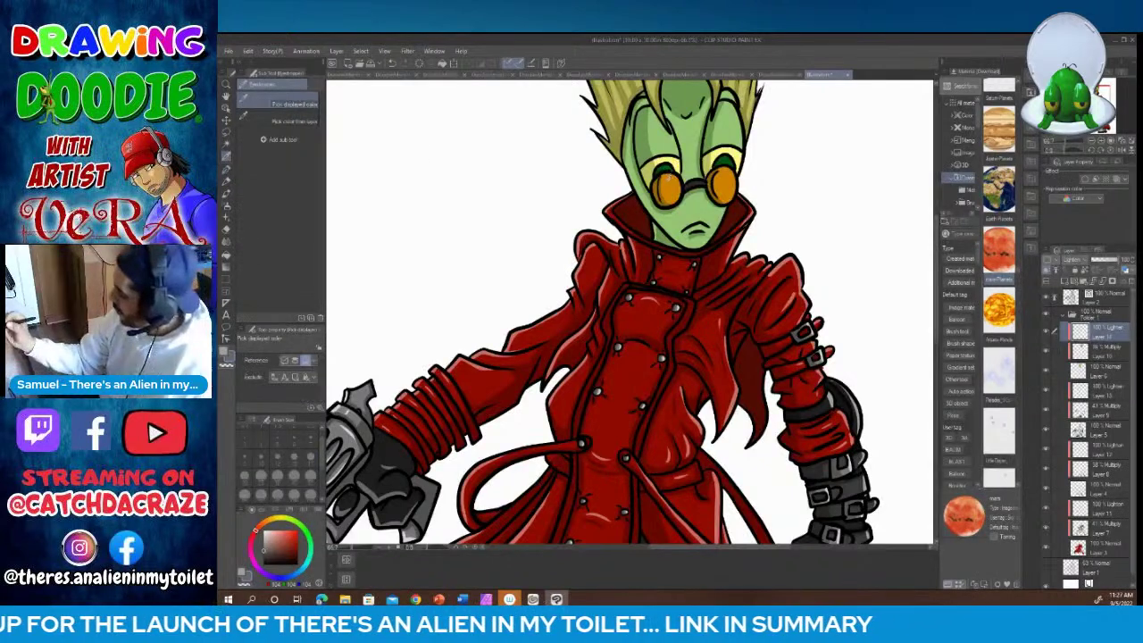
left_click(665, 188)
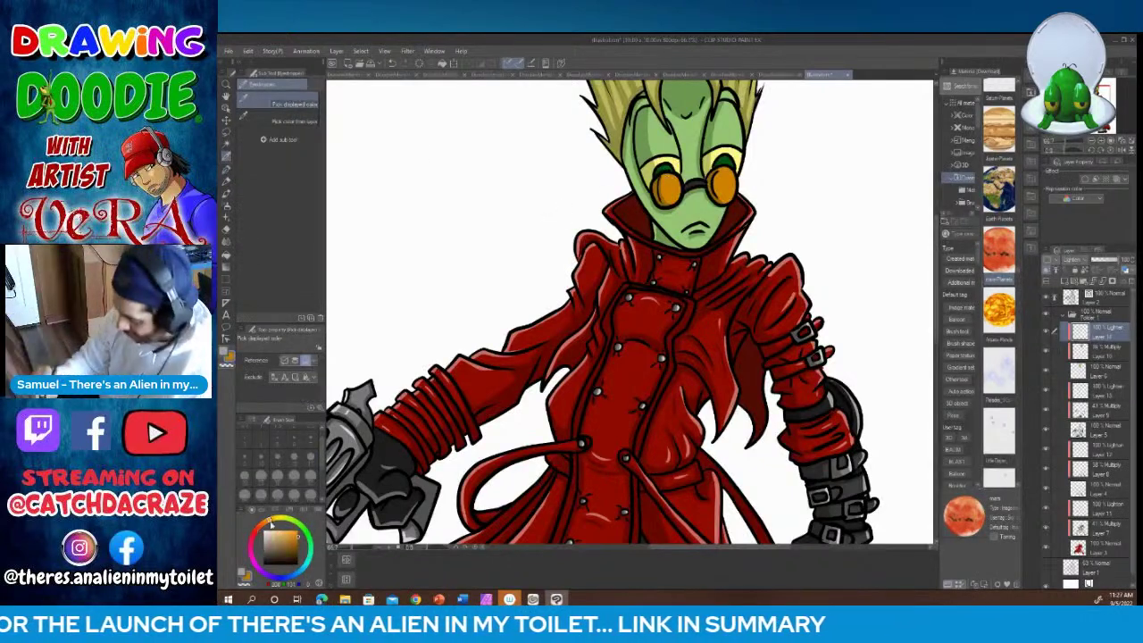
left_click(226, 169)
left_click_drag(724, 168, 732, 199)
left_click_drag(670, 173, 678, 201)
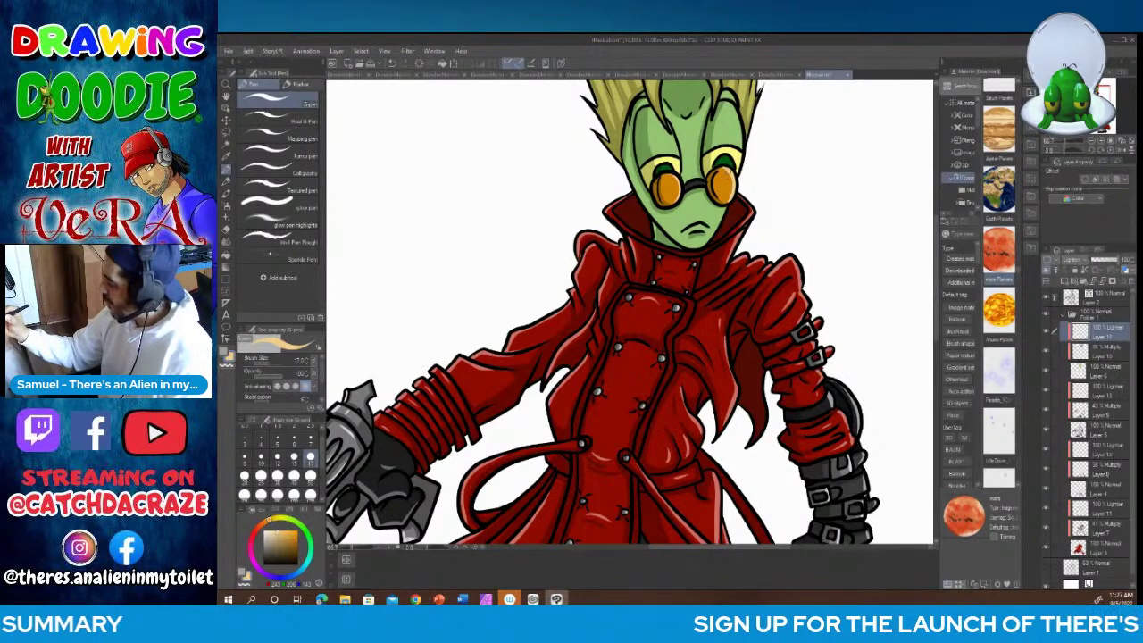
mouse_move(728, 171)
left_mouse_down()
mouse_move(714, 195)
mouse_move(667, 187)
left_mouse_up()
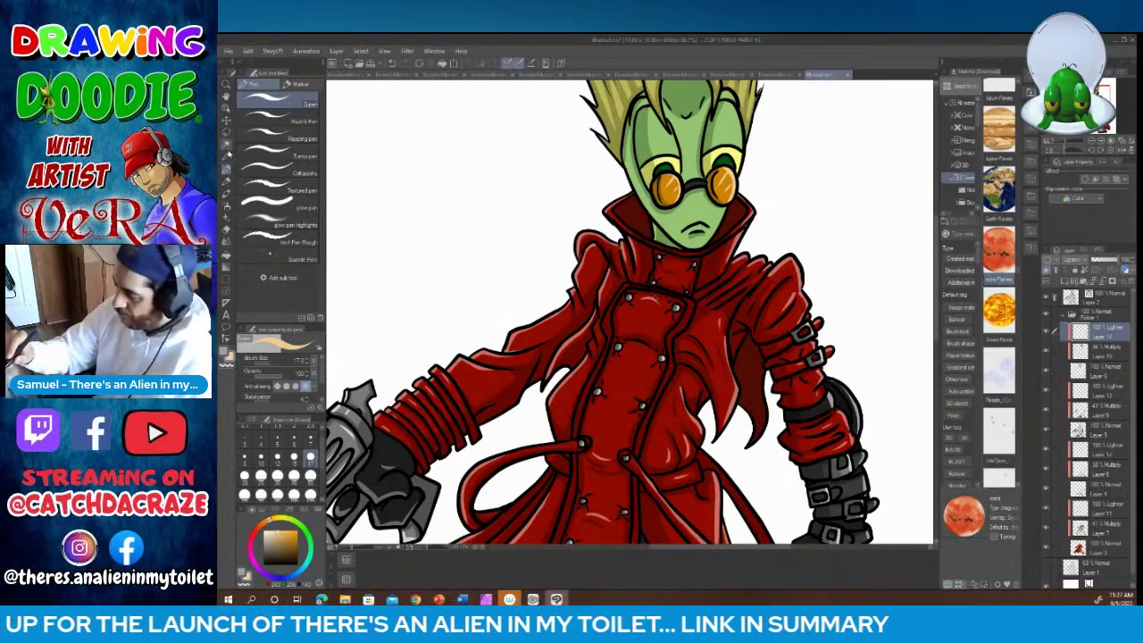
Step: Sample the alien's green and lighten it for highlights, and change the pen colour to a pale yellow for the hair
key("i")
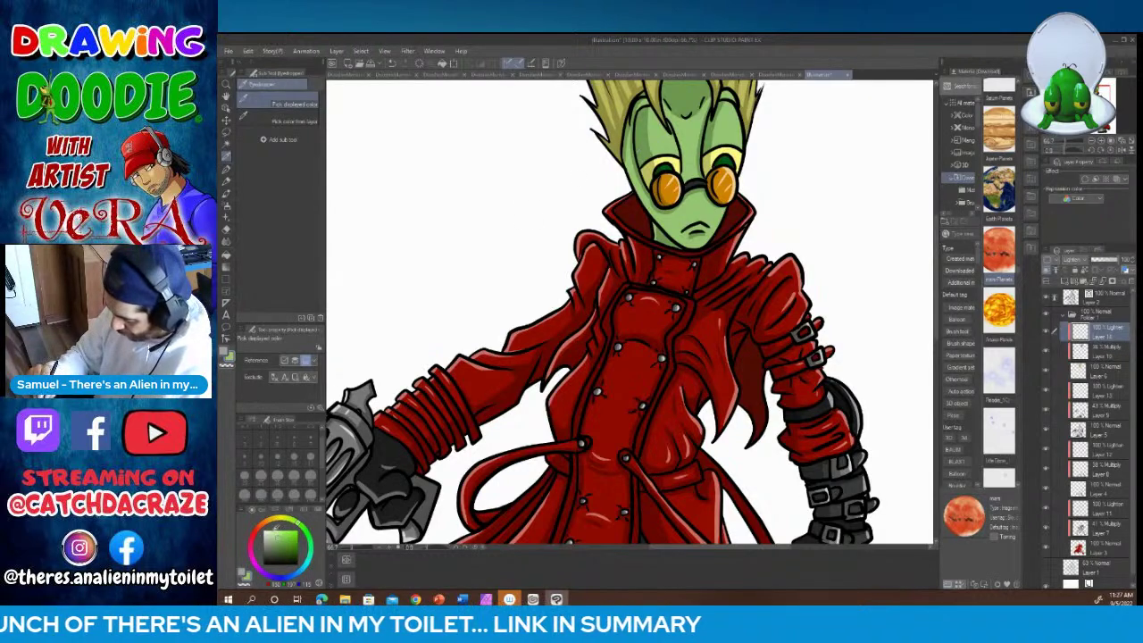
left_click(227, 169)
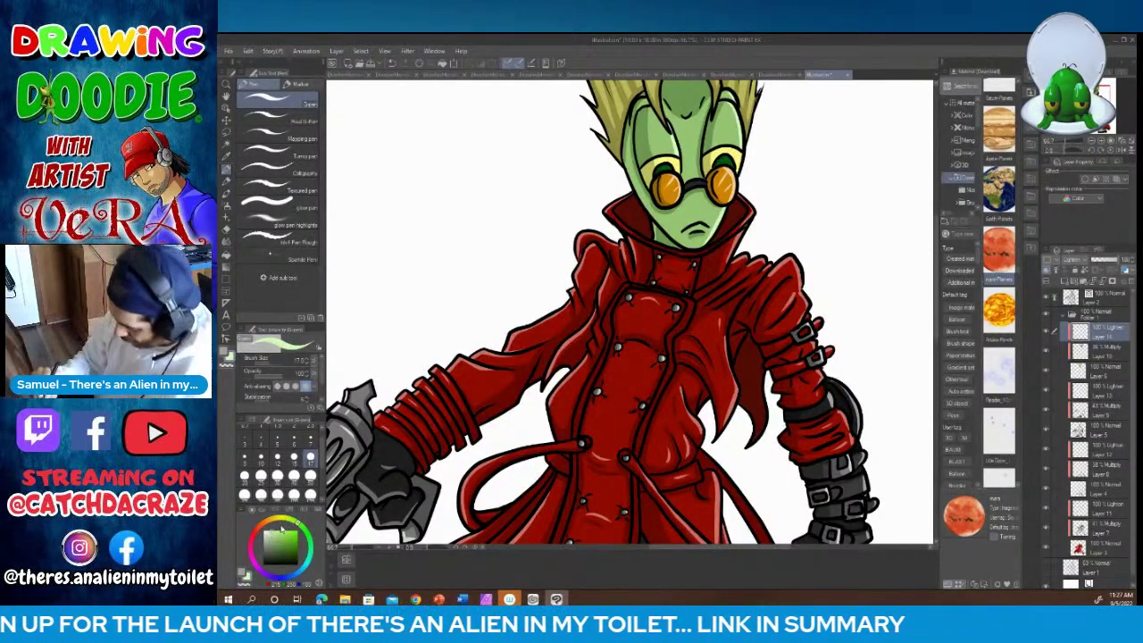
left_click(282, 520)
left_click(268, 530)
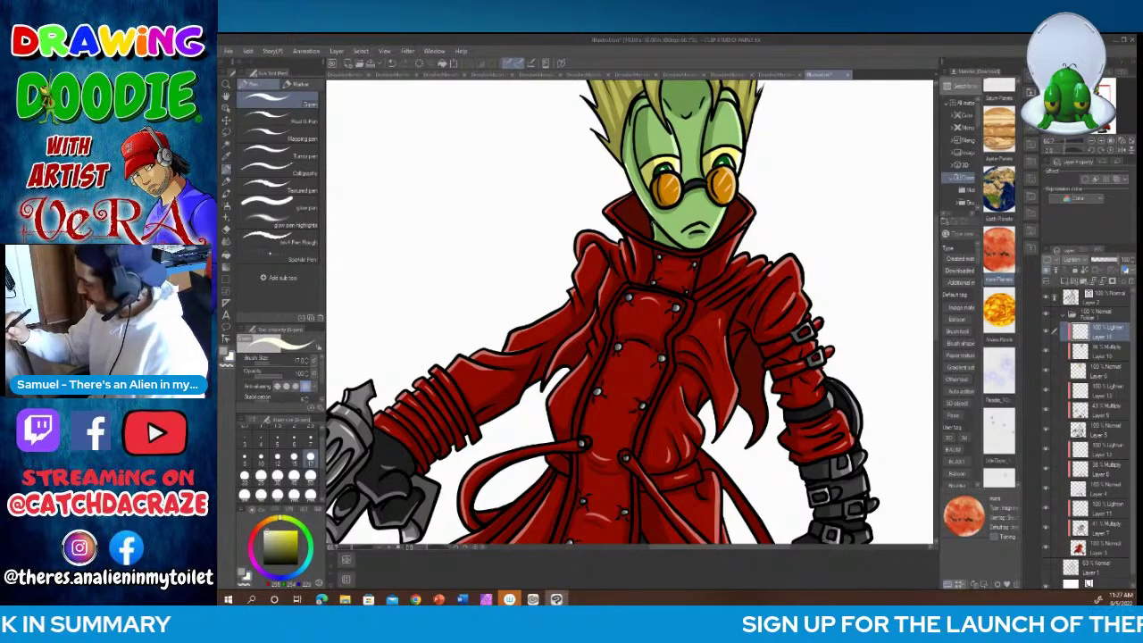
left_click_drag(936, 325, 938, 284)
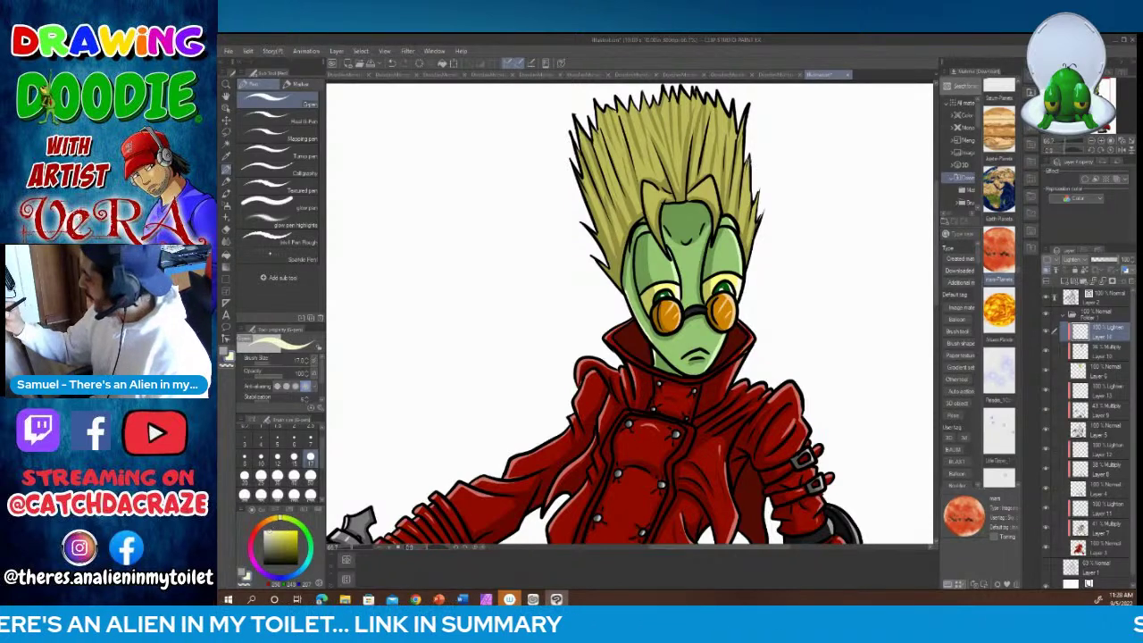
left_click_drag(750, 159, 755, 241)
mouse_move(741, 188)
left_mouse_down()
mouse_move(736, 203)
mouse_move(742, 122)
left_mouse_up()
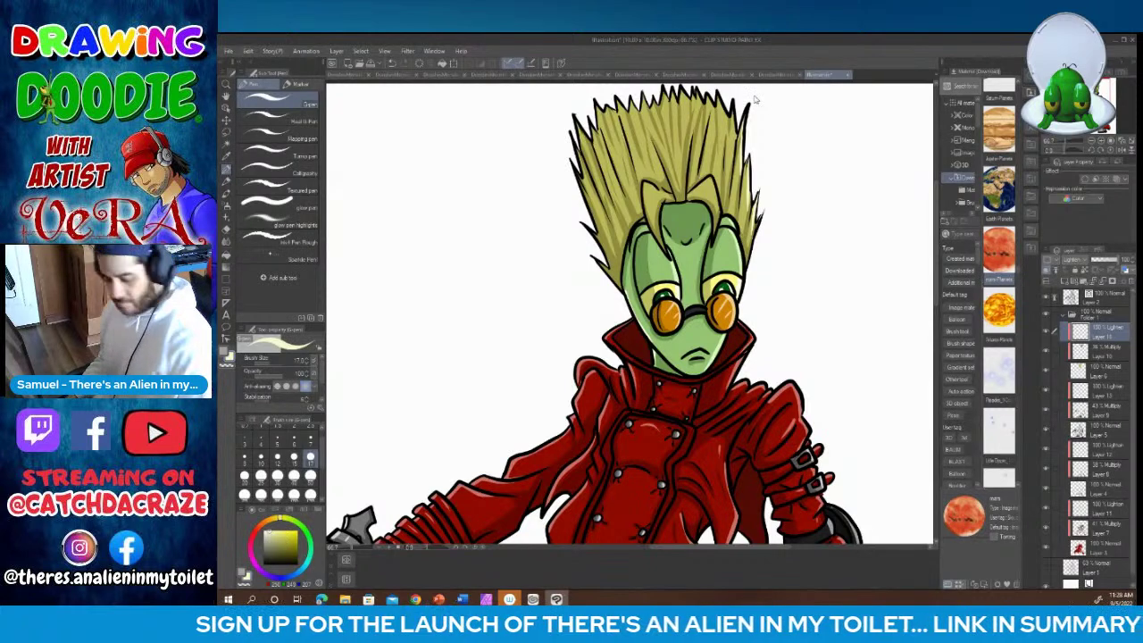
key("ctrl+z")
key("ctrl+z")
key("ctrl+z")
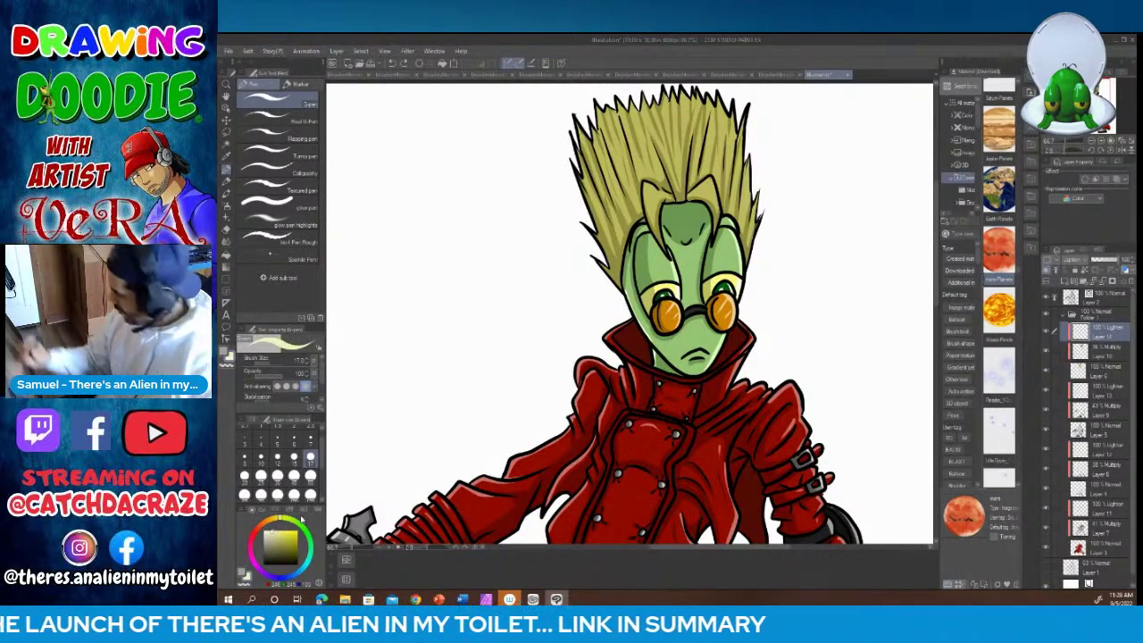
Step: Paint pale yellow highlight strokes along the strands on both sides of the spiky hair and the fringe
mouse_move(749, 207)
left_mouse_down()
mouse_move(761, 179)
mouse_move(756, 192)
mouse_move(752, 159)
mouse_move(755, 234)
left_mouse_up()
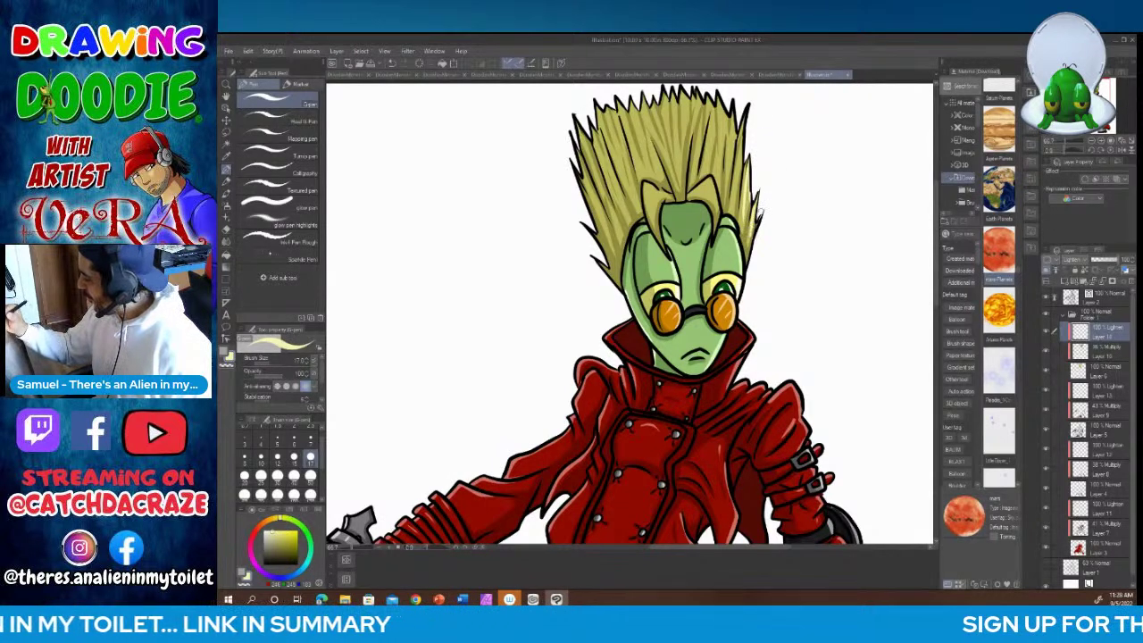
mouse_move(734, 190)
left_mouse_down()
mouse_move(742, 140)
mouse_move(731, 189)
left_mouse_up()
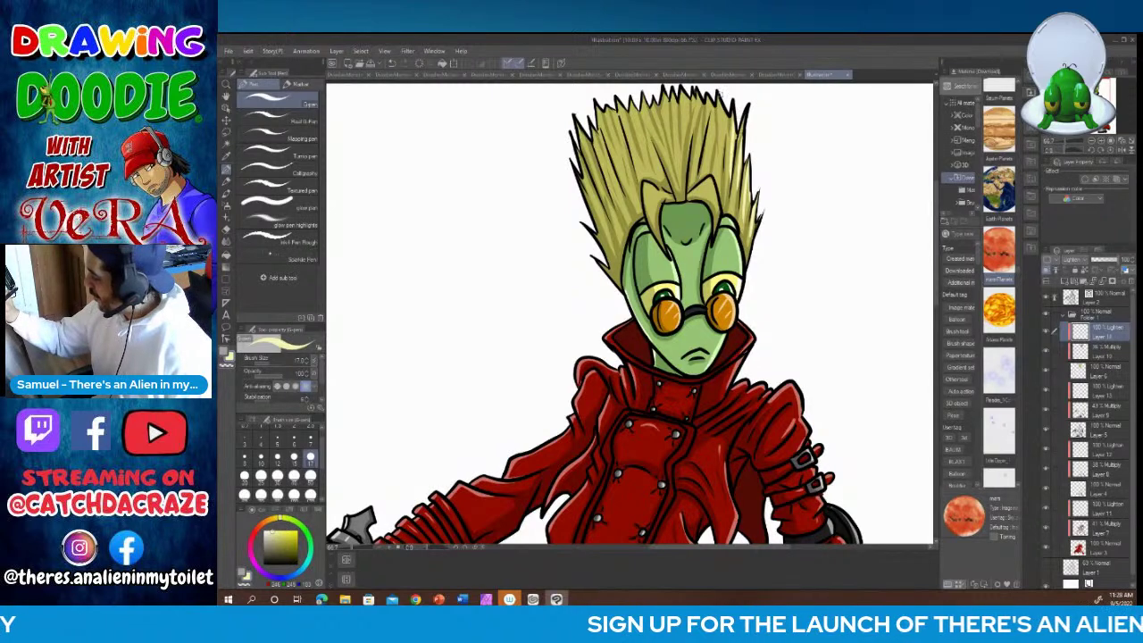
left_click_drag(718, 102, 722, 142)
mouse_move(619, 104)
left_mouse_down()
mouse_move(634, 164)
mouse_move(601, 108)
mouse_move(607, 156)
left_mouse_up()
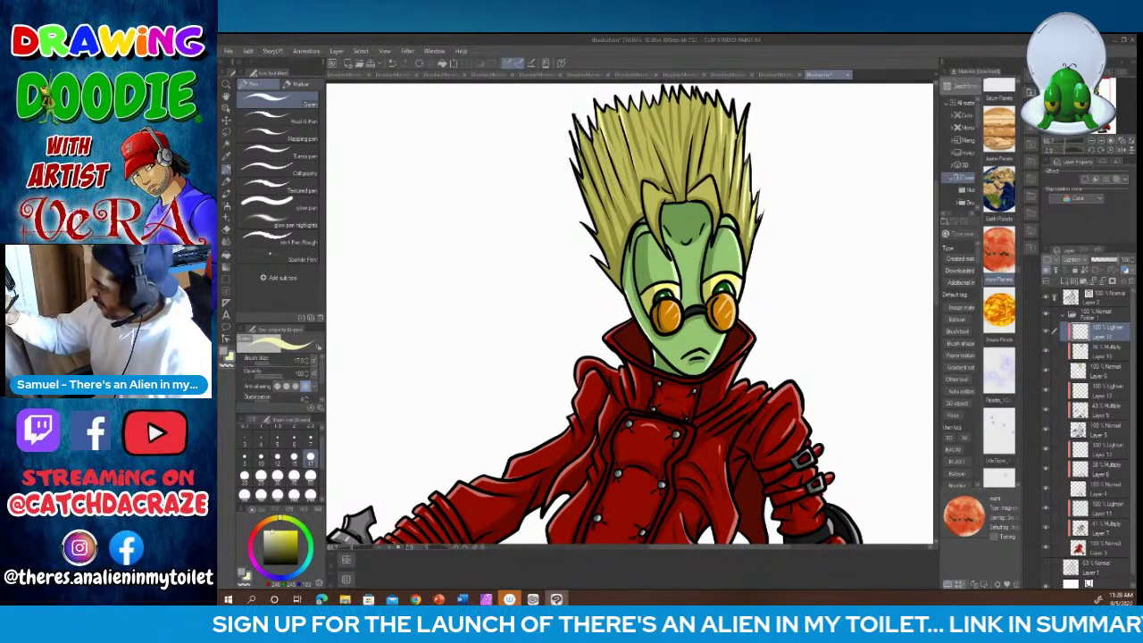
mouse_move(577, 120)
left_mouse_down()
mouse_move(593, 202)
mouse_move(657, 189)
mouse_move(654, 229)
left_mouse_up()
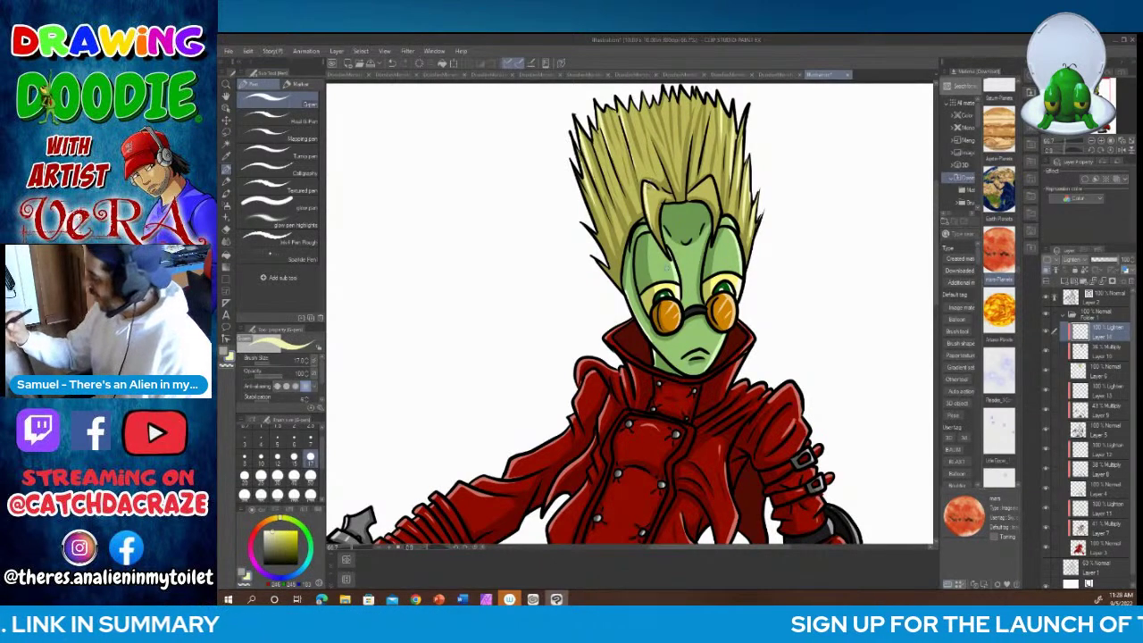
Step: Paint more pale yellow highlight strokes along the middle, top and outer strands of the spiky hair
mouse_move(645, 187)
left_mouse_down()
mouse_move(705, 181)
mouse_move(713, 195)
mouse_move(666, 155)
mouse_move(677, 143)
left_mouse_up()
mouse_move(682, 88)
left_mouse_down()
mouse_move(682, 119)
mouse_move(643, 92)
mouse_move(658, 108)
mouse_move(665, 87)
mouse_move(700, 89)
mouse_move(743, 117)
left_mouse_up()
mouse_move(633, 113)
left_mouse_down()
mouse_move(633, 97)
mouse_move(617, 96)
left_mouse_up()
left_click_drag(611, 114, 597, 104)
mouse_move(601, 125)
left_mouse_down()
mouse_move(595, 107)
mouse_move(579, 170)
left_mouse_up()
left_click_drag(591, 216, 584, 191)
left_click_drag(594, 223, 589, 204)
left_click_drag(602, 250, 589, 229)
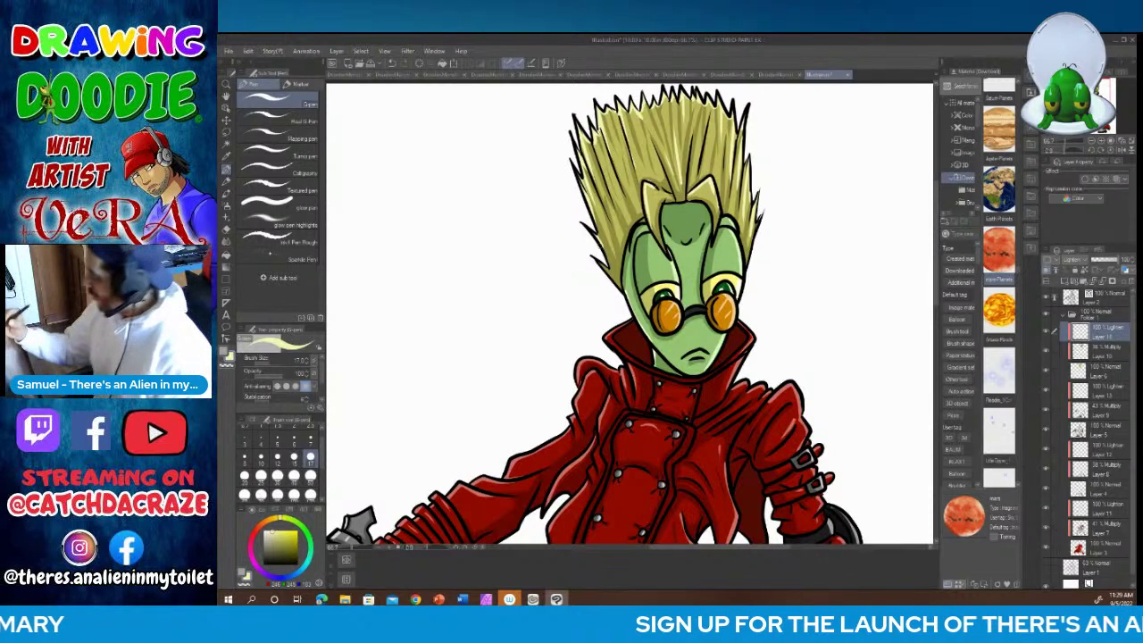
left_click_drag(615, 132, 609, 122)
mouse_move(628, 184)
left_mouse_down()
mouse_move(612, 131)
mouse_move(626, 219)
mouse_move(639, 131)
left_mouse_up()
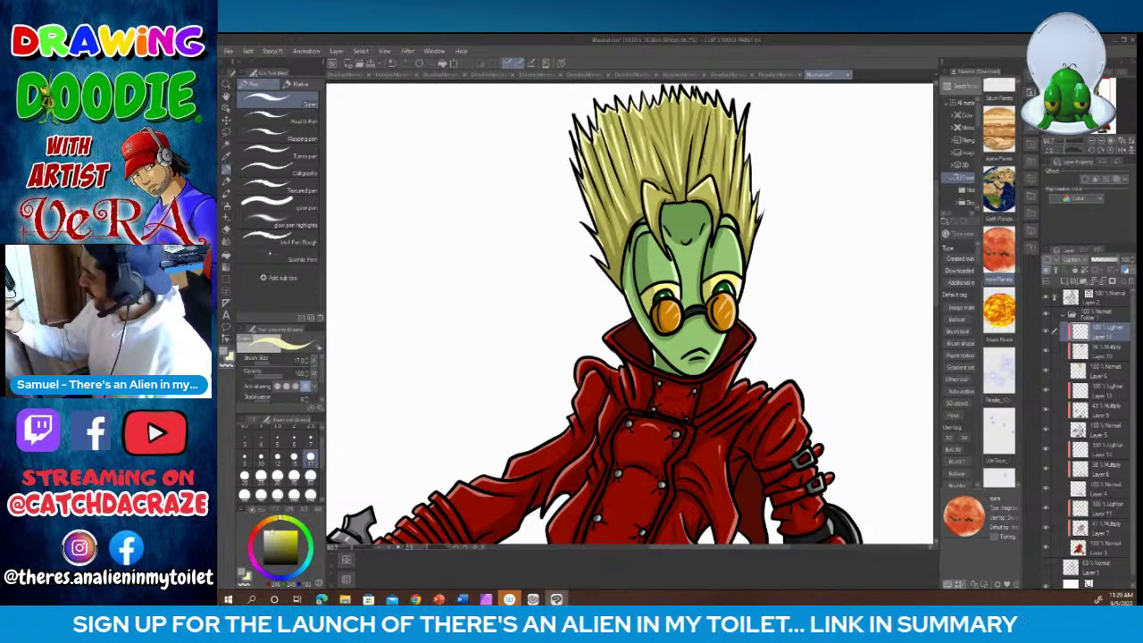
left_click_drag(714, 170, 693, 122)
mouse_move(718, 175)
left_mouse_down()
mouse_move(710, 124)
mouse_move(645, 117)
left_mouse_up()
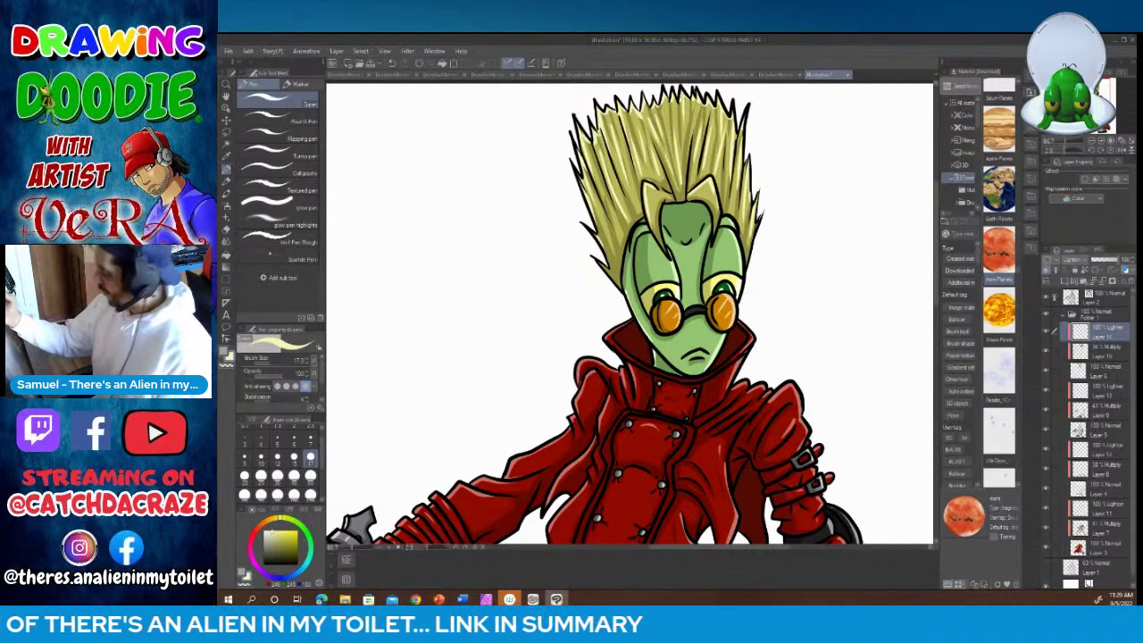
mouse_move(621, 234)
left_mouse_down()
mouse_move(611, 203)
mouse_move(603, 217)
left_mouse_up()
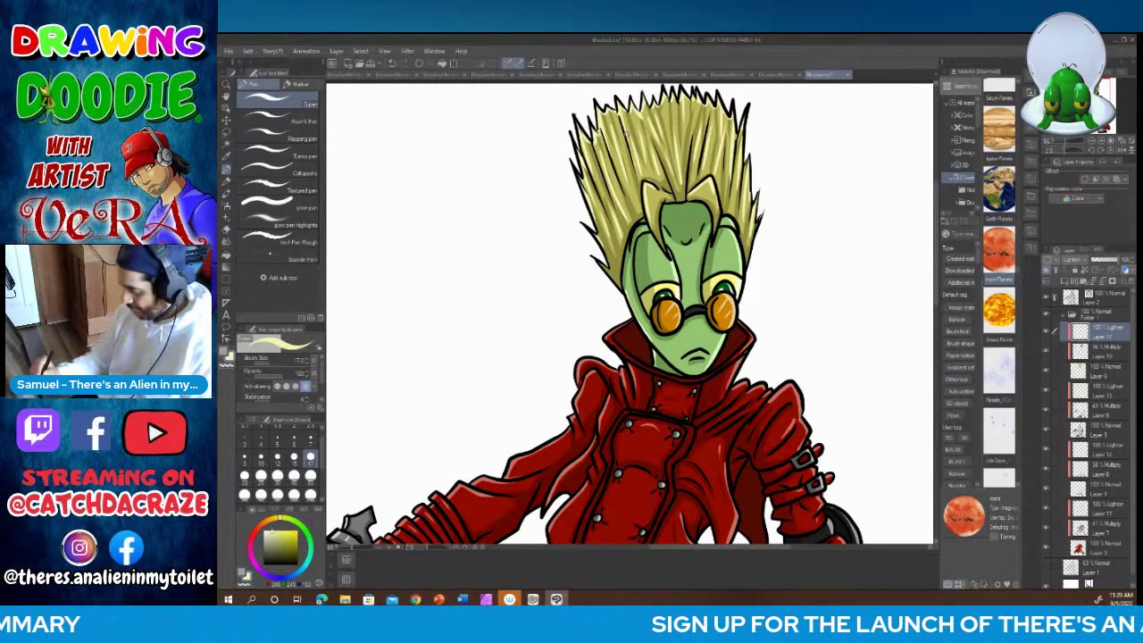
Step: Move the line art layer and the bottom sketch layer into the character's layer folder, and collapse the folder
left_click(378, 546)
left_click(378, 547)
left_click(377, 547)
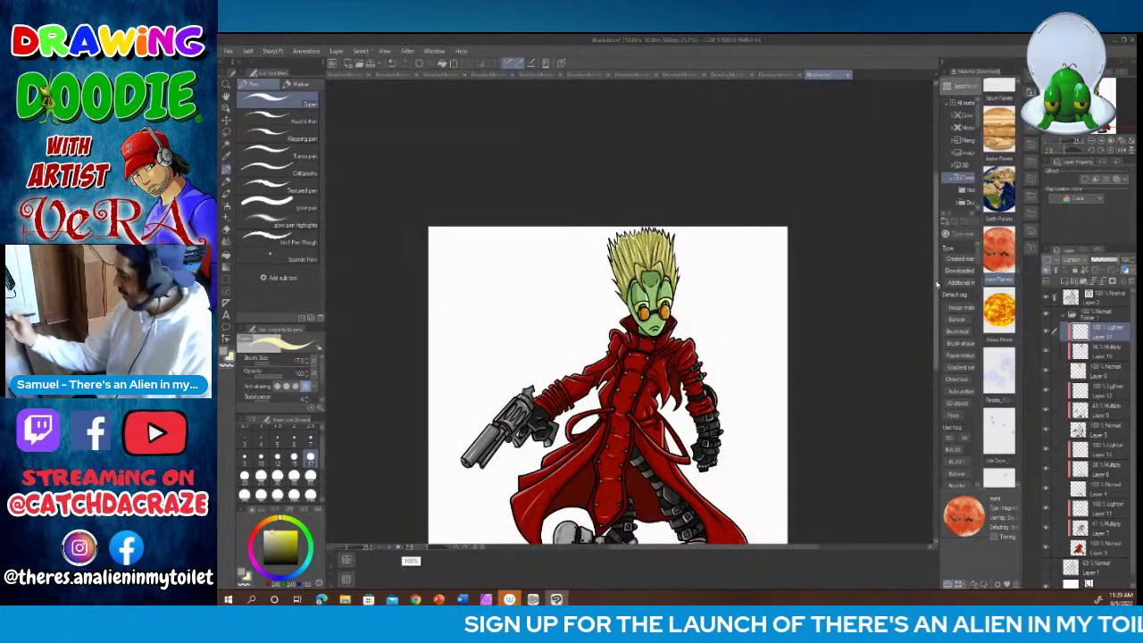
left_click_drag(937, 282, 937, 312)
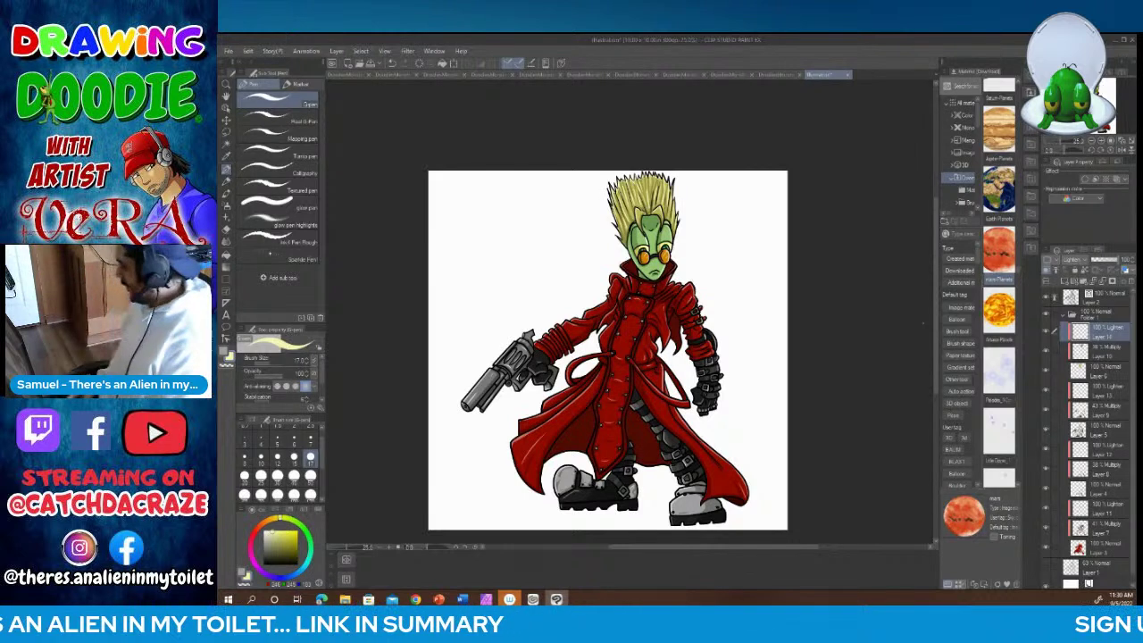
left_click_drag(1092, 298, 1077, 321)
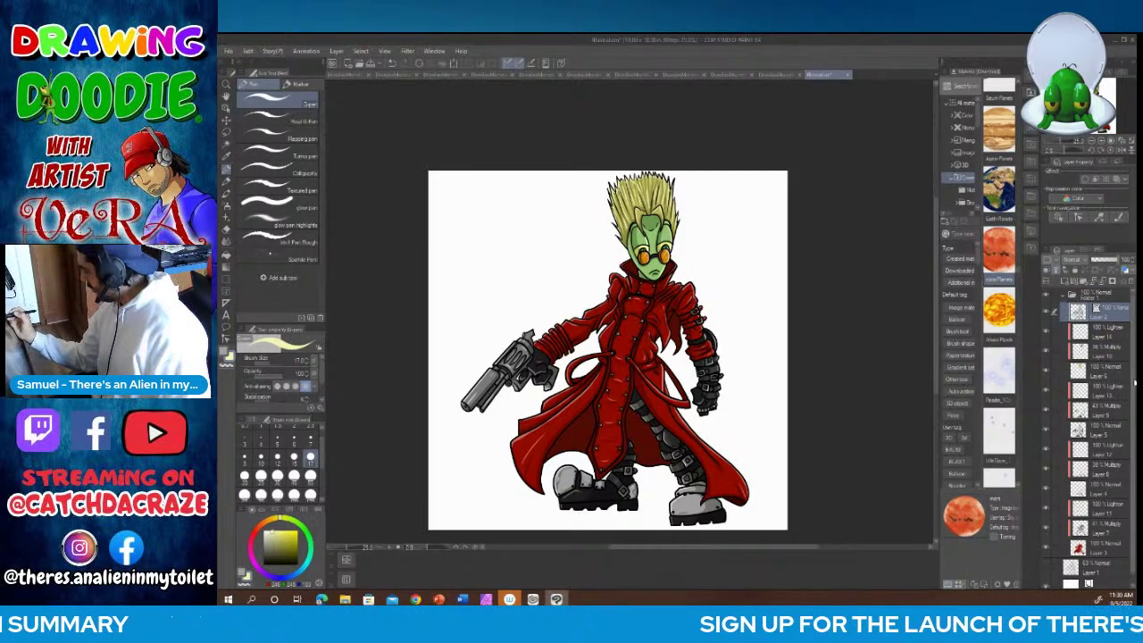
scroll(1071, 535, "down", 1)
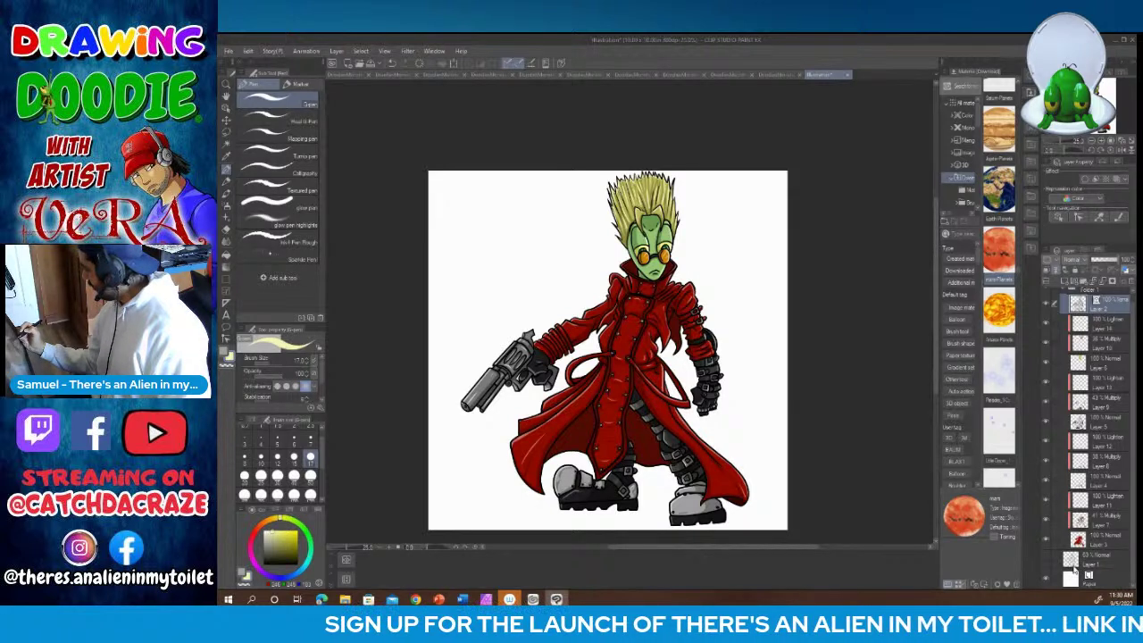
left_click_drag(1078, 564, 1090, 549)
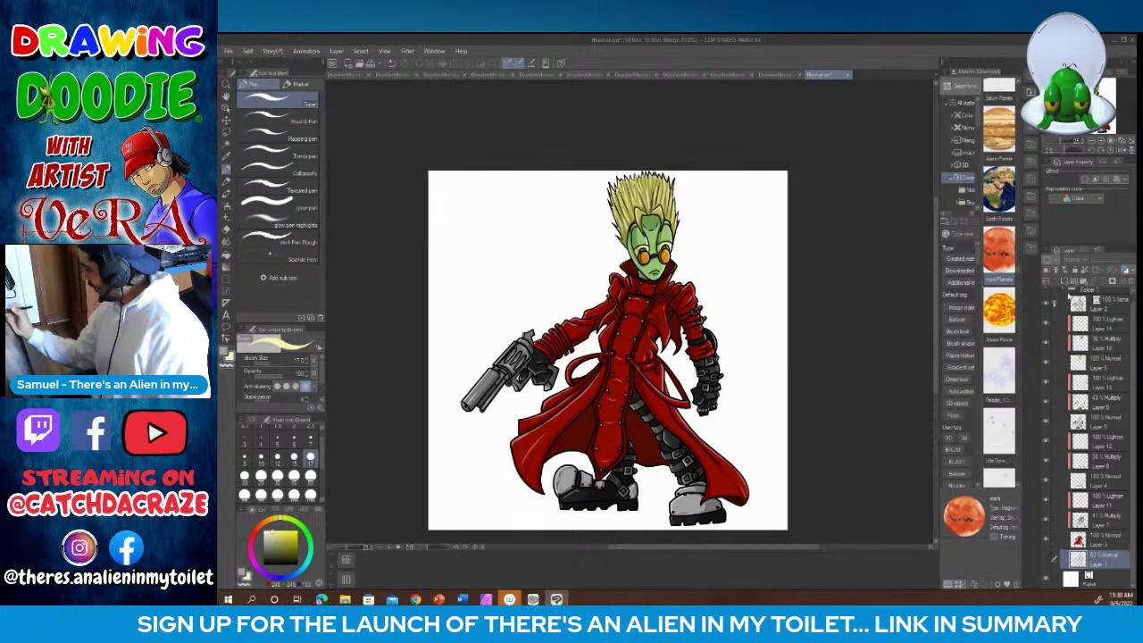
left_click(1072, 296)
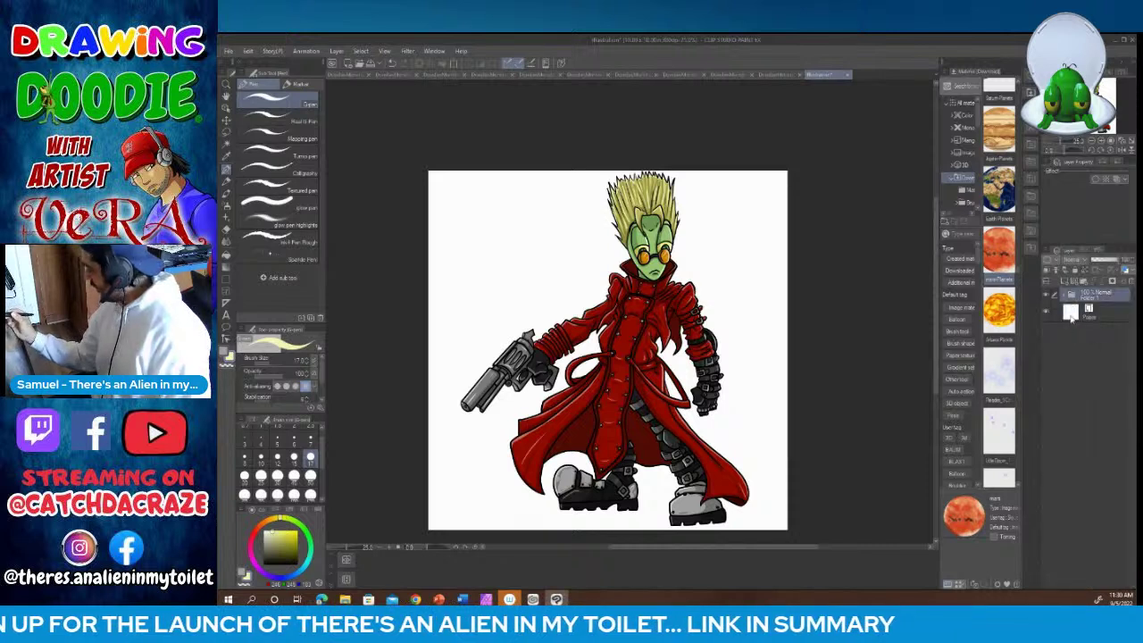
Step: Add a layer beneath the character folder and draw a large black-outlined rectangle with three progressively thinner ones stacked below it
left_click(1065, 293)
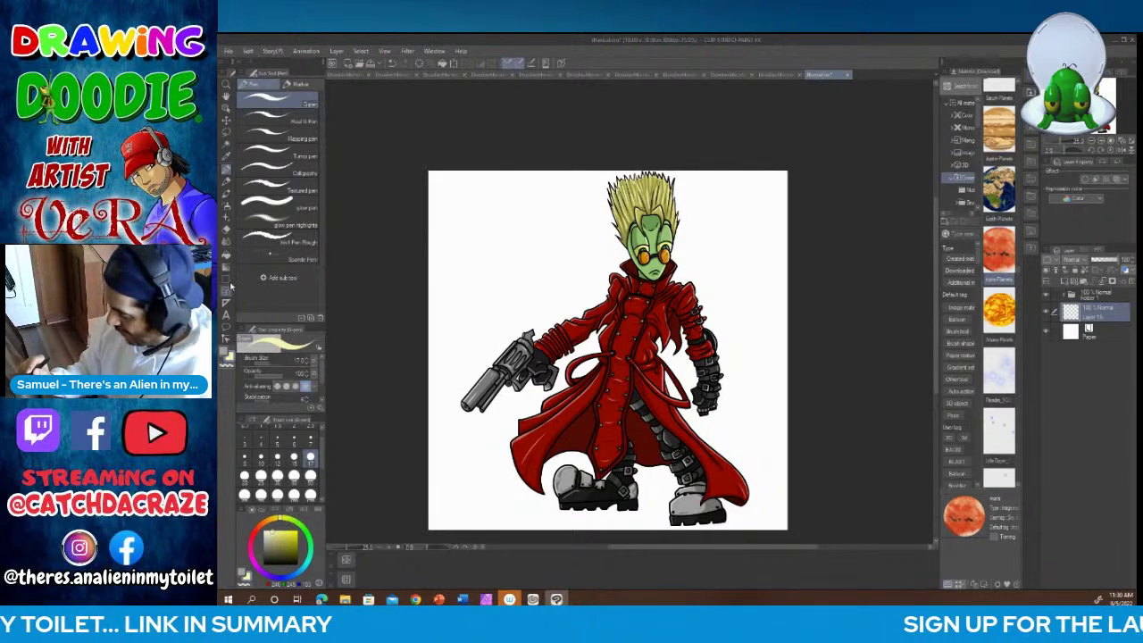
key("u")
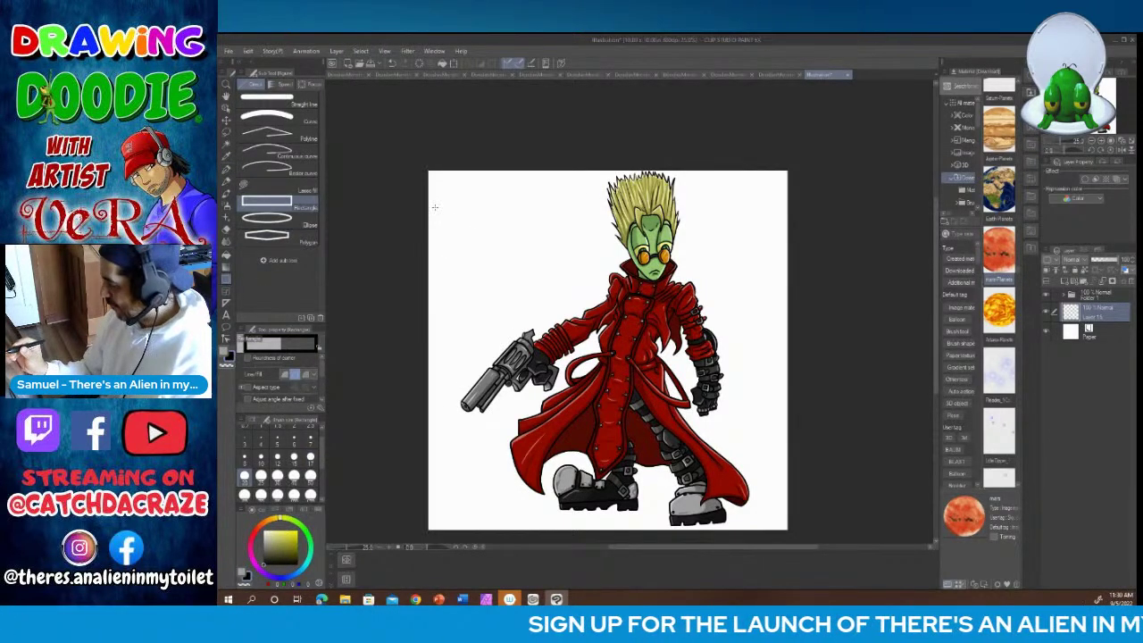
left_click_drag(435, 203, 777, 395)
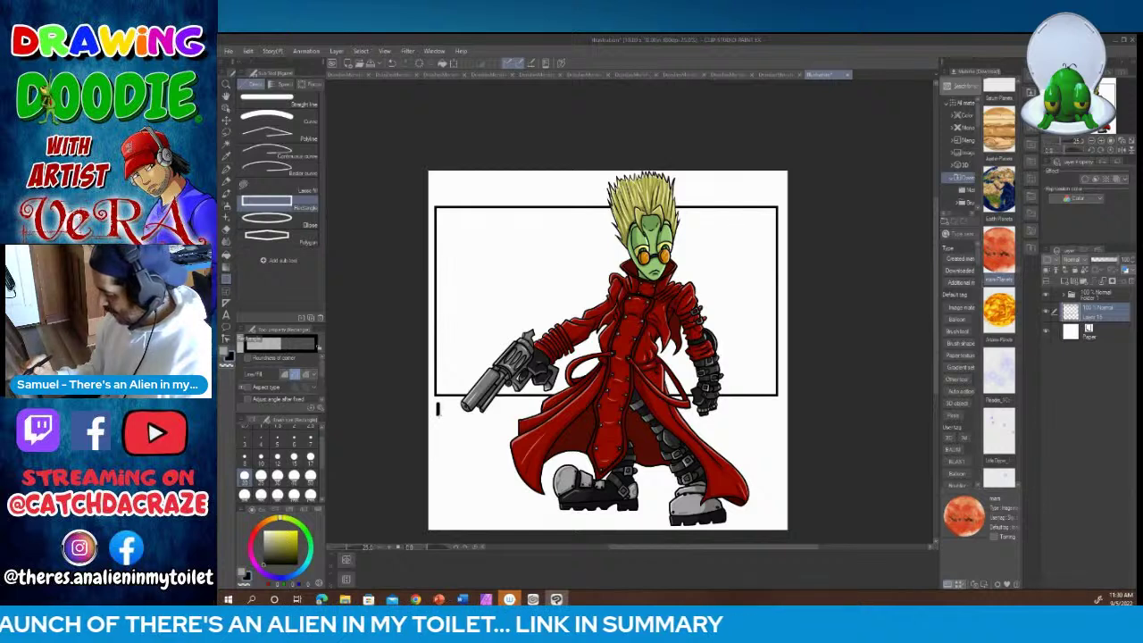
left_click_drag(437, 405, 778, 427)
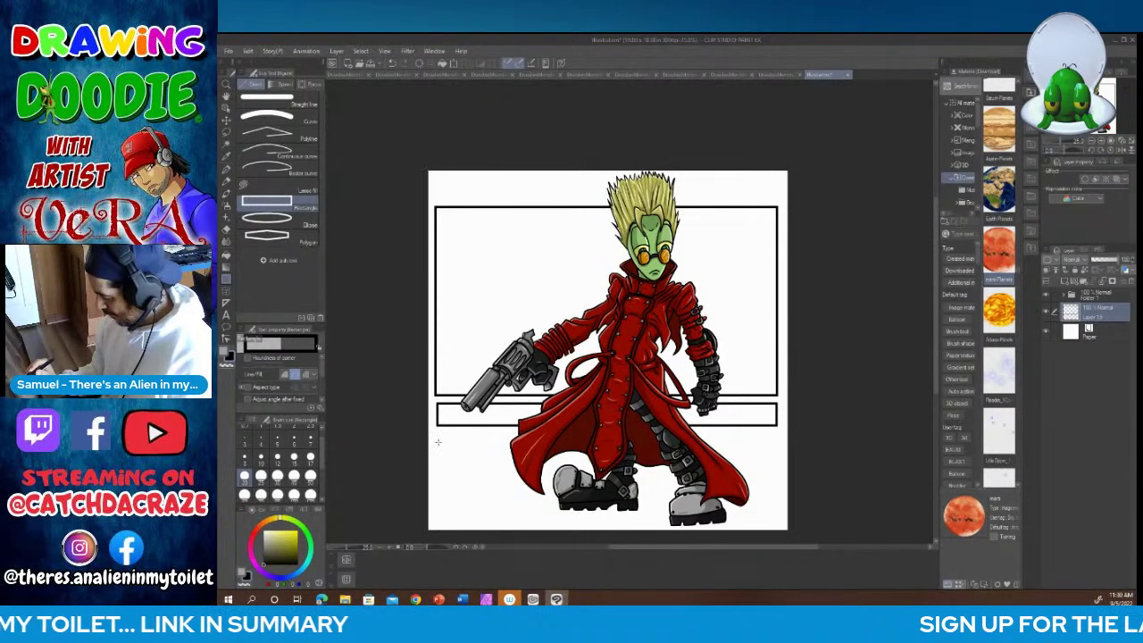
left_click_drag(438, 434, 777, 447)
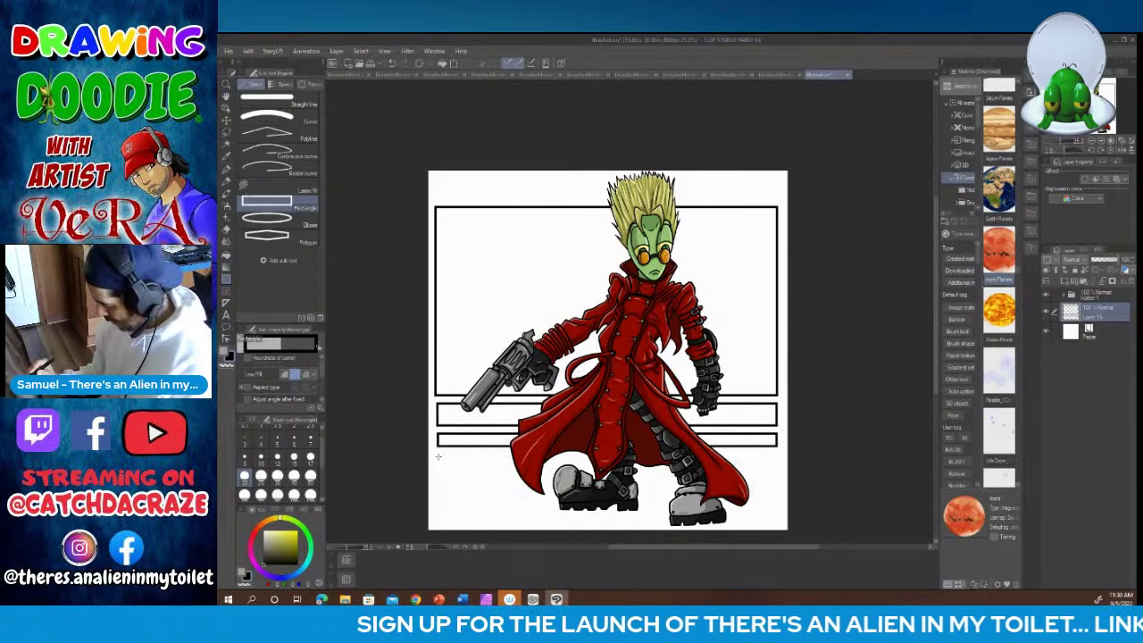
left_click_drag(439, 457, 778, 462)
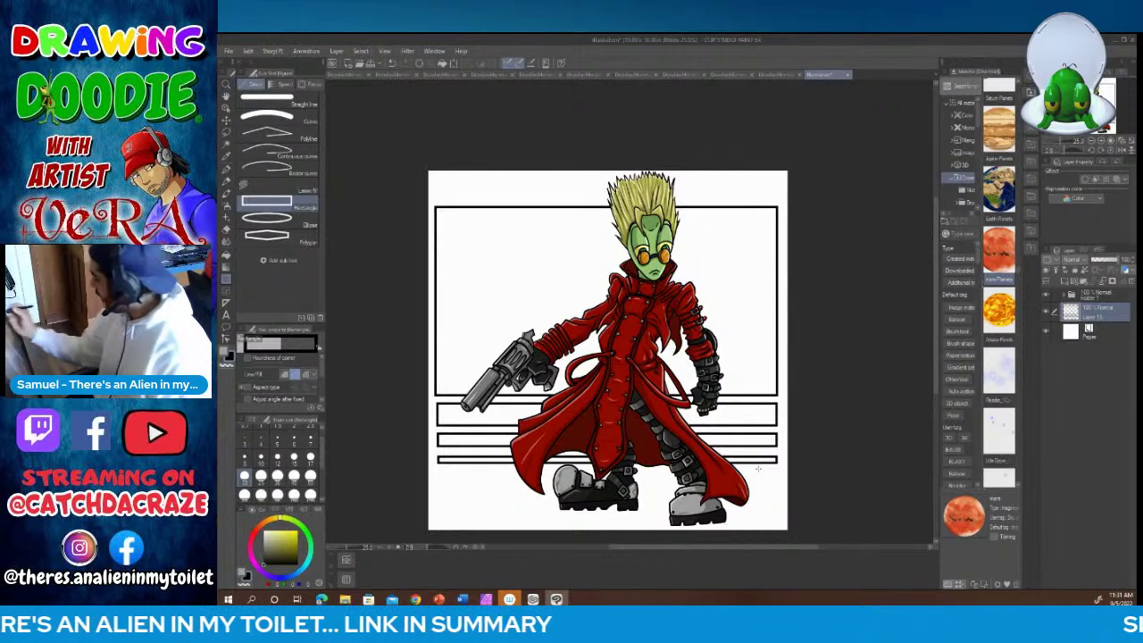
Step: Hide the character folder and fill the large background rectangle and the three bars below it with black
left_click(1046, 295)
left_click(227, 252)
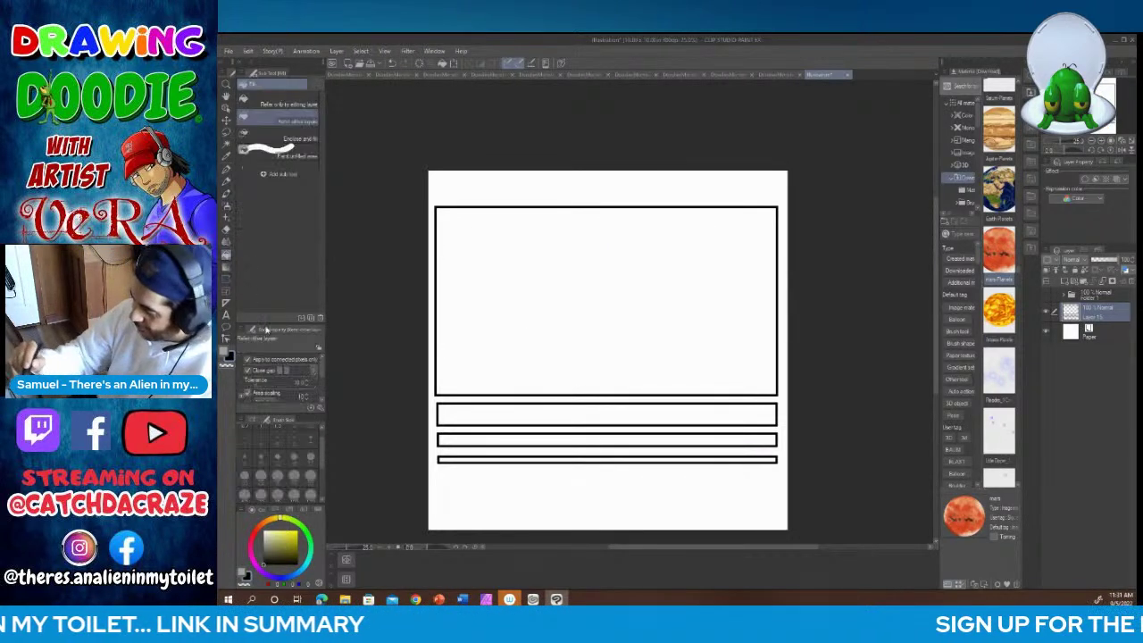
left_click(563, 413)
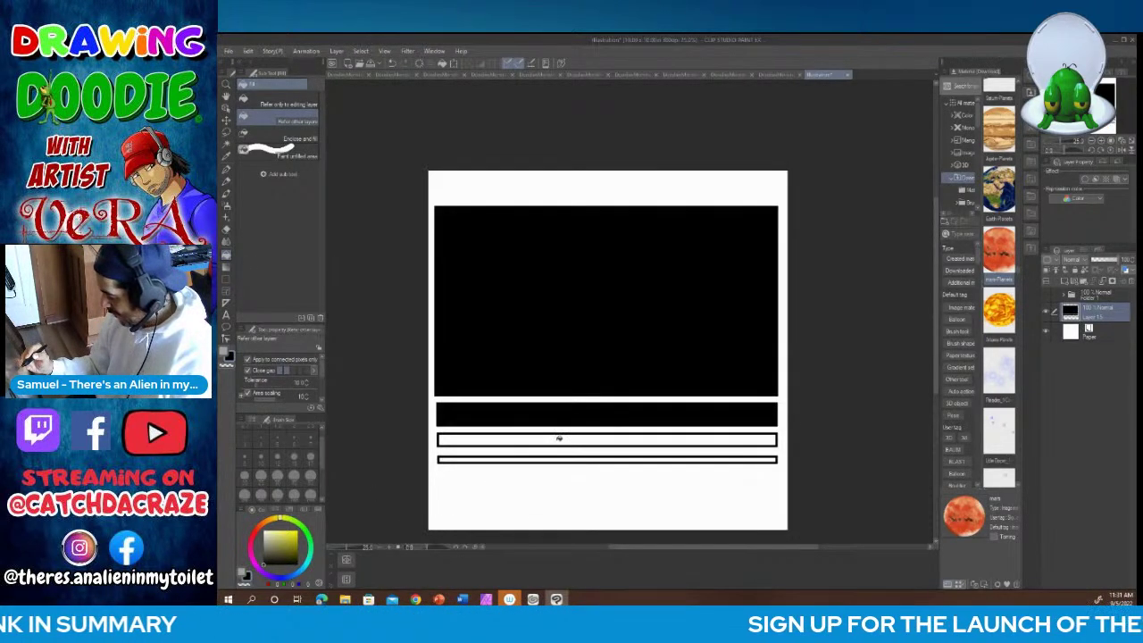
left_click(560, 439)
left_click(562, 459)
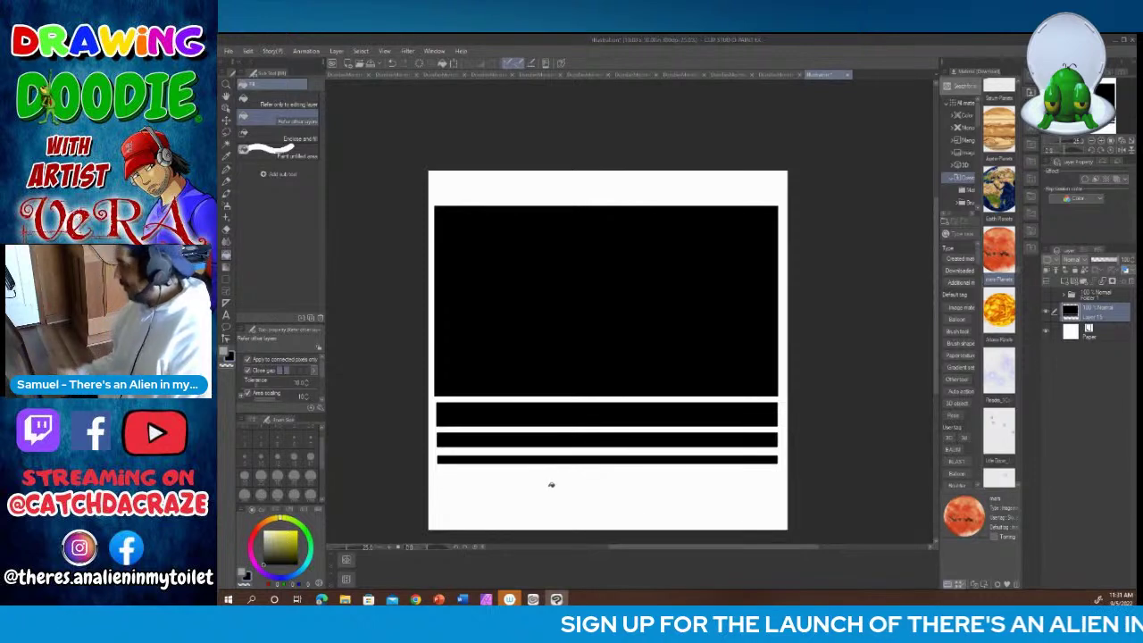
Step: Add a clipped layer above the black shapes and cover them with dark red Dappled light texture at brush size 400
left_click(1065, 280)
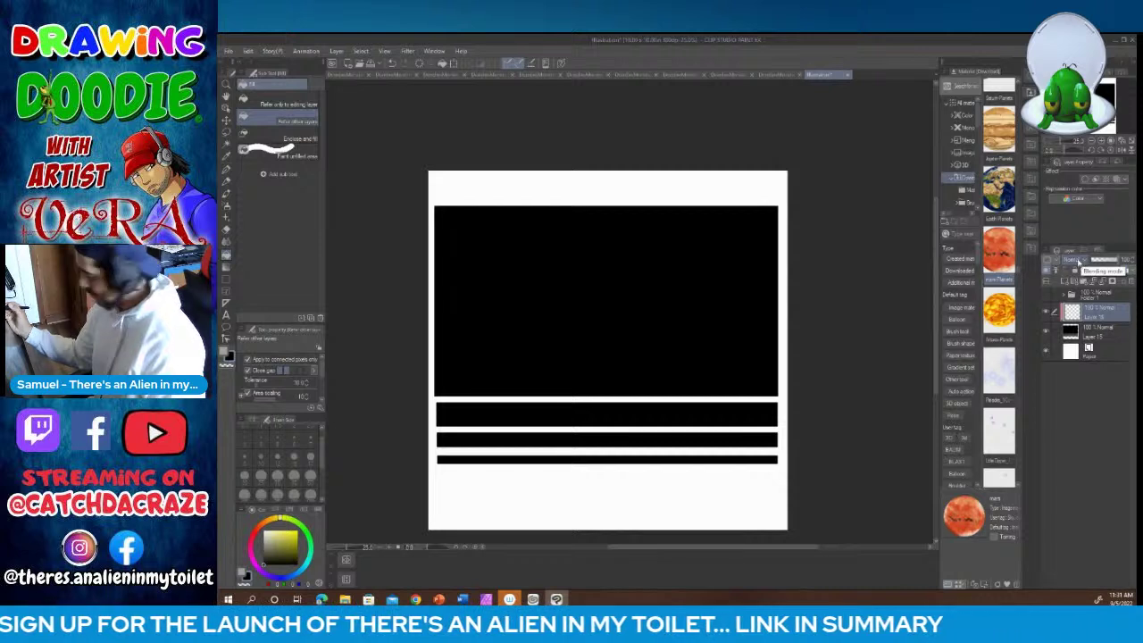
left_click(227, 217)
left_click(255, 534)
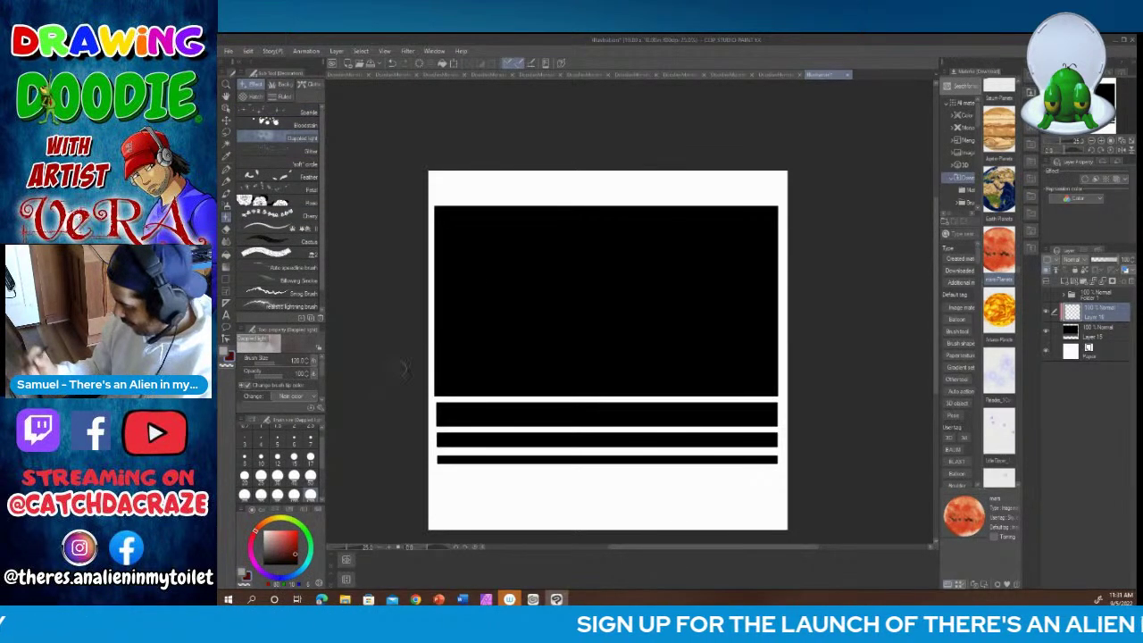
left_click_drag(321, 455, 321, 473)
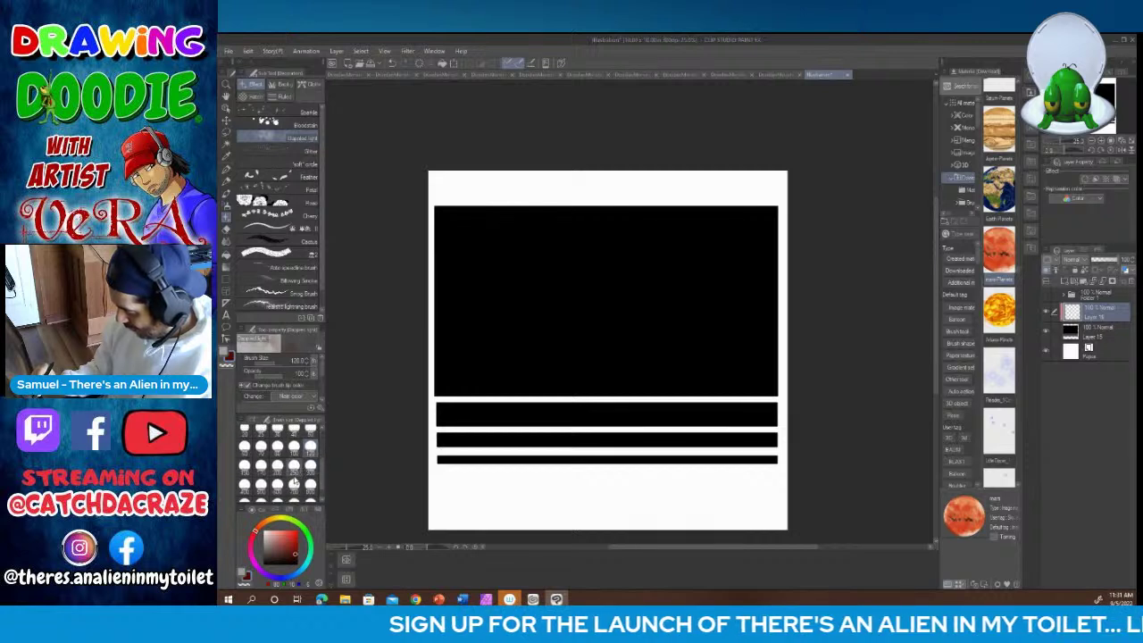
left_click(294, 485)
key("bracketleft")
key("bracketleft")
key("bracketleft")
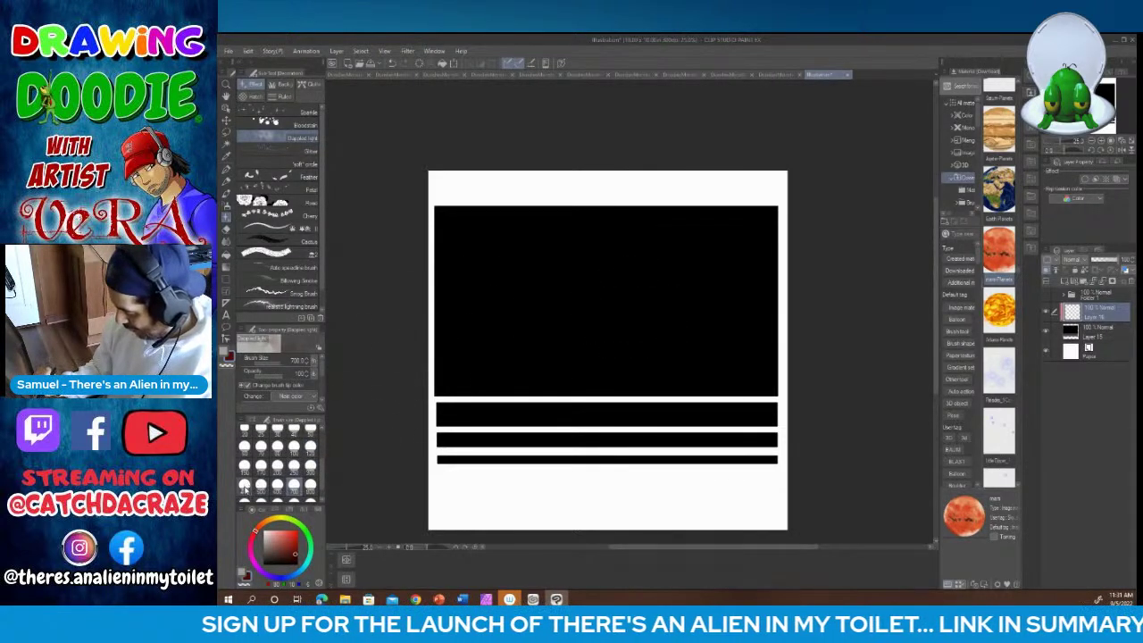
mouse_move(455, 360)
left_mouse_down()
mouse_move(468, 385)
mouse_move(466, 235)
mouse_move(501, 215)
mouse_move(549, 229)
mouse_move(496, 336)
mouse_move(665, 371)
mouse_move(732, 412)
mouse_move(490, 473)
mouse_move(470, 435)
mouse_move(719, 398)
mouse_move(699, 223)
mouse_move(572, 257)
mouse_move(727, 316)
mouse_move(519, 361)
mouse_move(655, 259)
mouse_move(764, 202)
mouse_move(618, 189)
mouse_move(415, 375)
mouse_move(593, 433)
mouse_move(821, 483)
left_mouse_up()
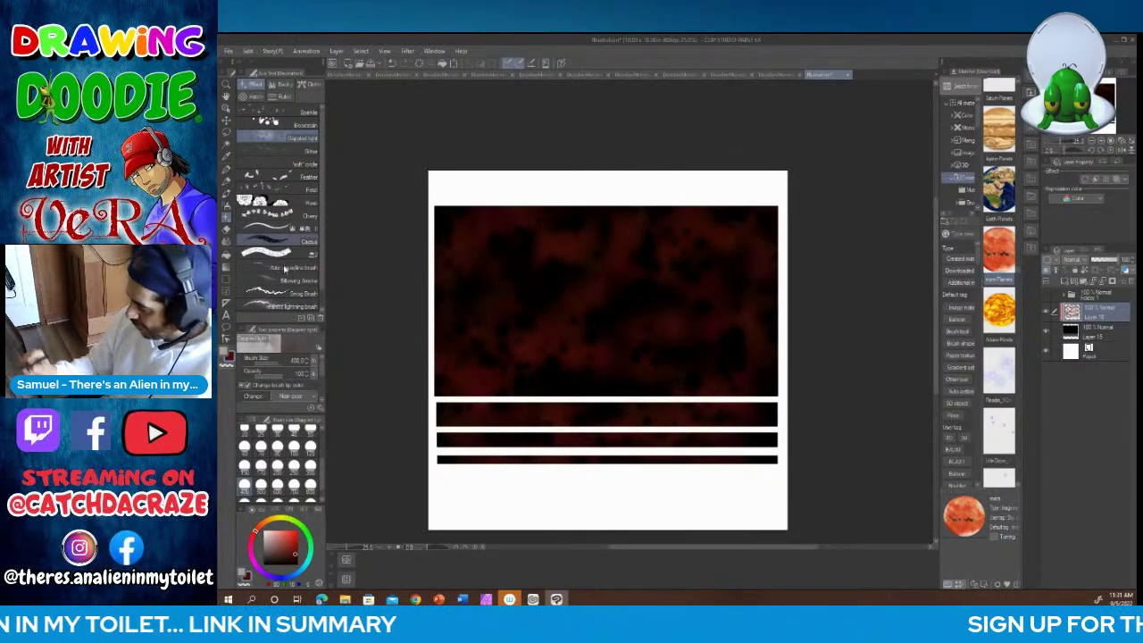
Step: Add another clipped layer and paint brighter red clouds across the black shapes with the Cloud brush at size 500
left_click(1064, 282)
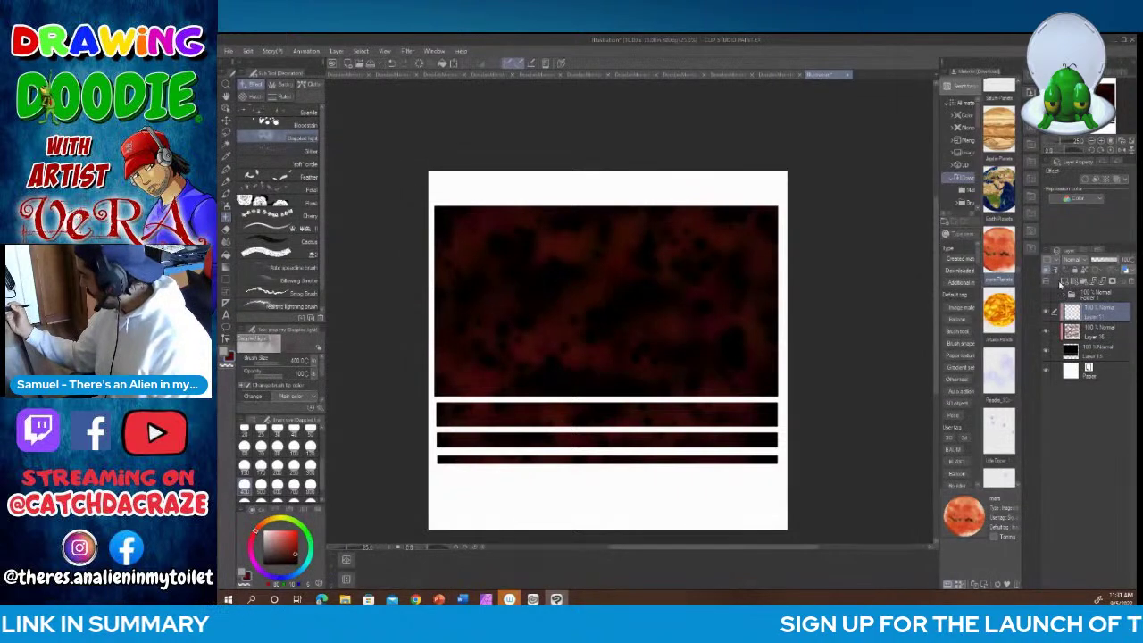
left_click(284, 84)
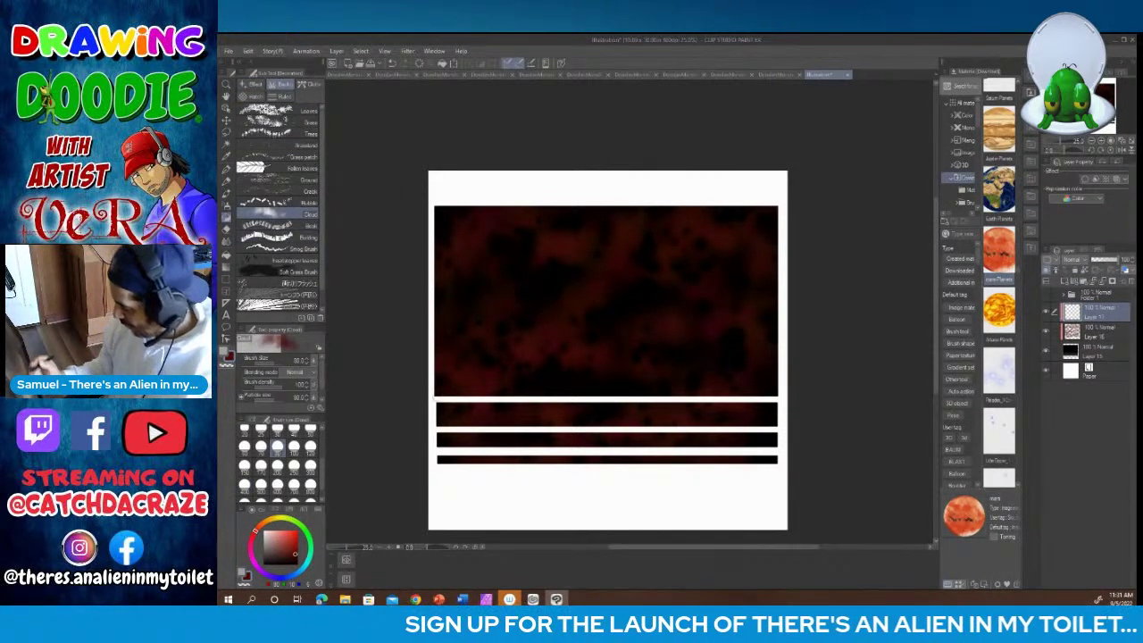
left_click(310, 486)
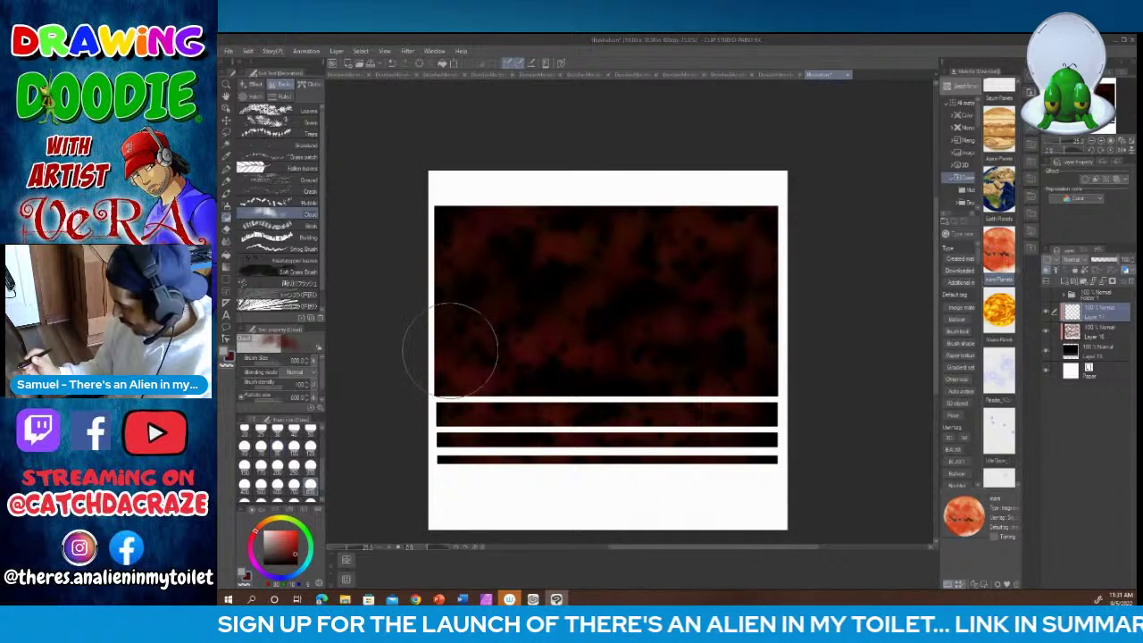
left_click(261, 485)
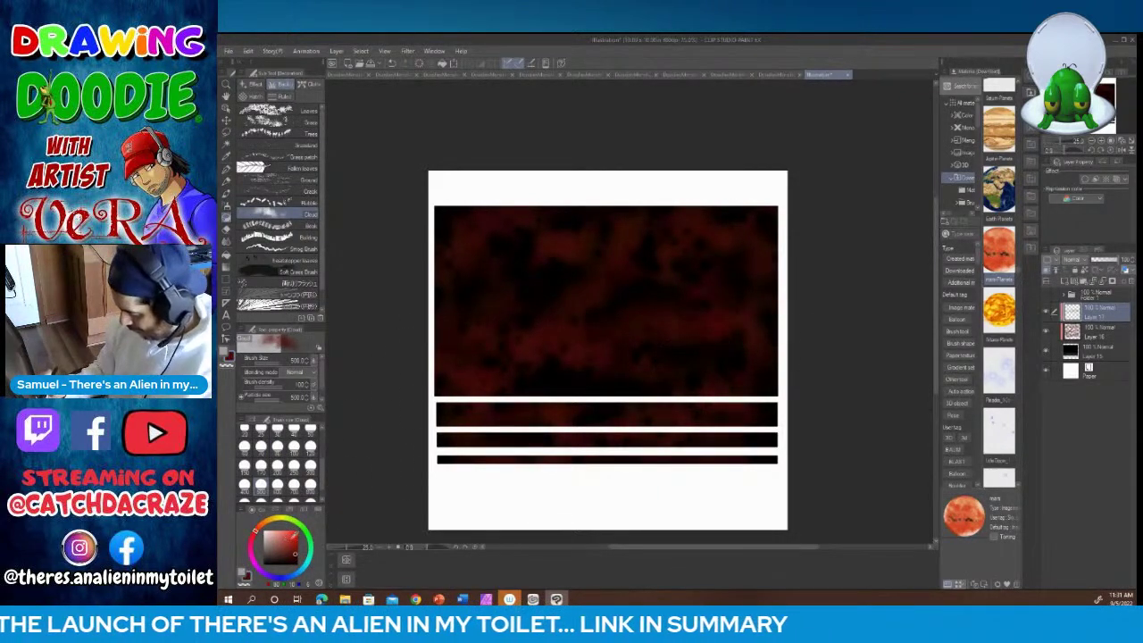
mouse_move(419, 388)
left_mouse_down()
mouse_move(445, 336)
mouse_move(488, 317)
mouse_move(546, 327)
mouse_move(640, 313)
mouse_move(801, 319)
mouse_move(737, 274)
mouse_move(542, 278)
mouse_move(407, 306)
mouse_move(413, 409)
mouse_move(463, 398)
mouse_move(566, 418)
mouse_move(710, 381)
mouse_move(809, 444)
left_mouse_up()
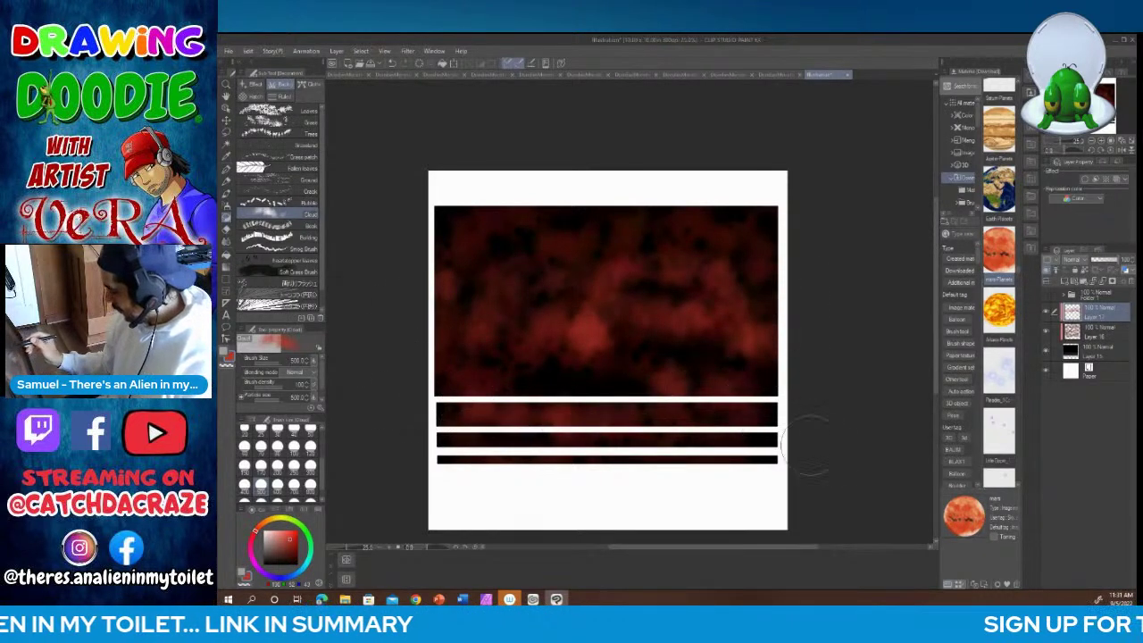
left_click_drag(567, 197, 862, 294)
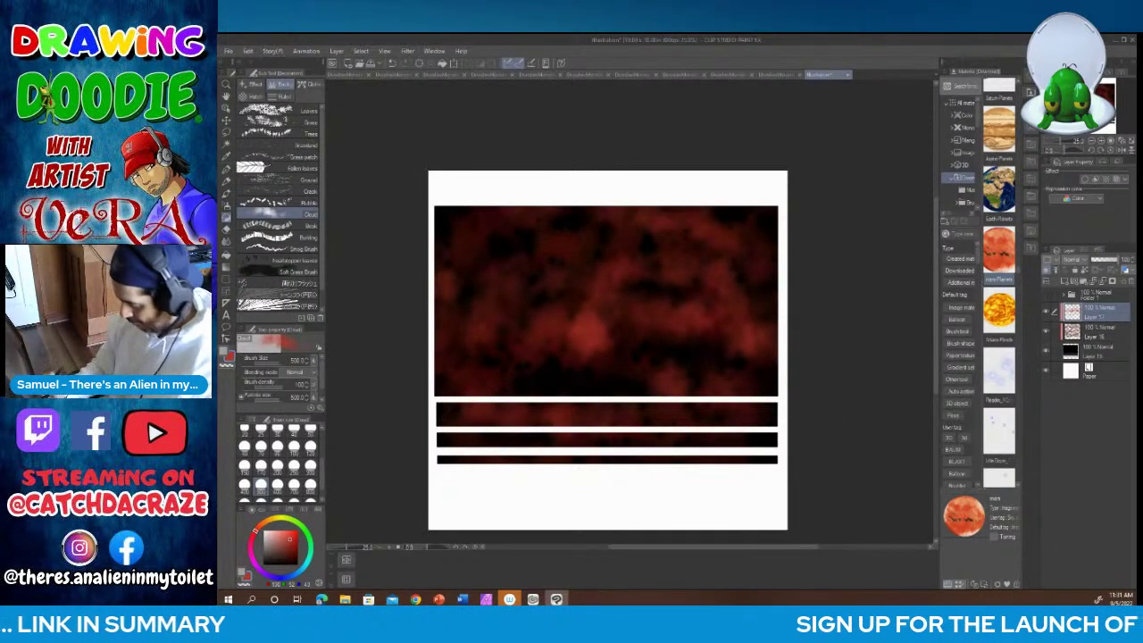
Step: Paint grey cloud patches over the red texture and darken parts of it with black clouds
mouse_move(474, 224)
left_mouse_down()
mouse_move(532, 250)
mouse_move(628, 227)
mouse_move(751, 240)
mouse_move(778, 279)
mouse_move(540, 349)
mouse_move(422, 360)
mouse_move(775, 399)
mouse_move(751, 423)
mouse_move(625, 436)
mouse_move(459, 499)
left_mouse_up()
mouse_move(755, 357)
left_mouse_down()
mouse_move(722, 316)
mouse_move(562, 362)
left_mouse_up()
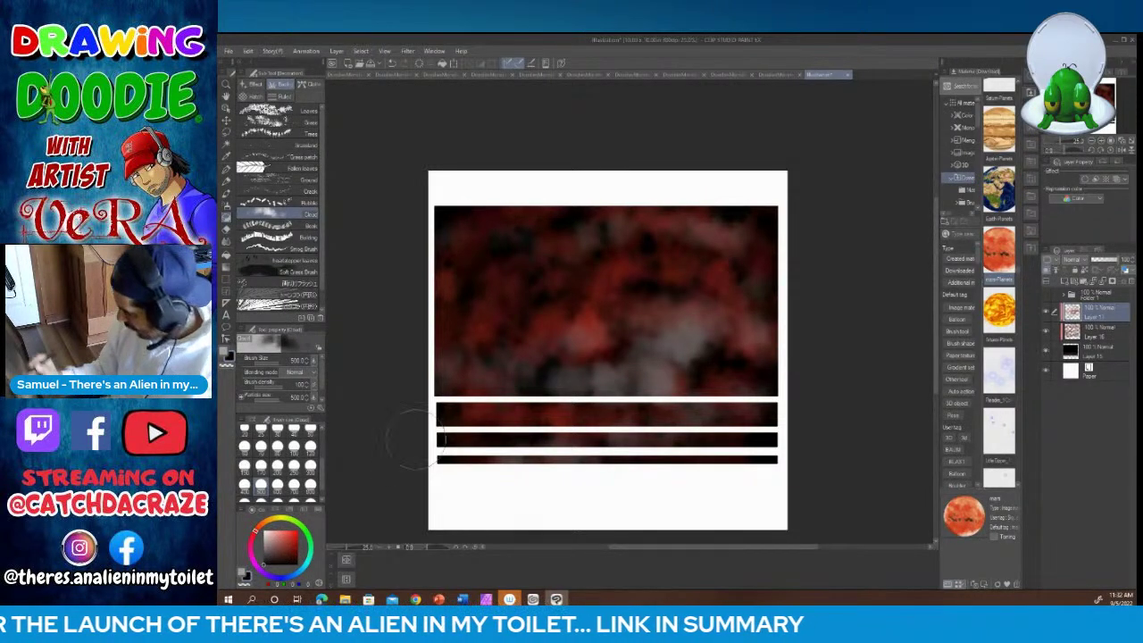
left_click_drag(766, 426, 543, 444)
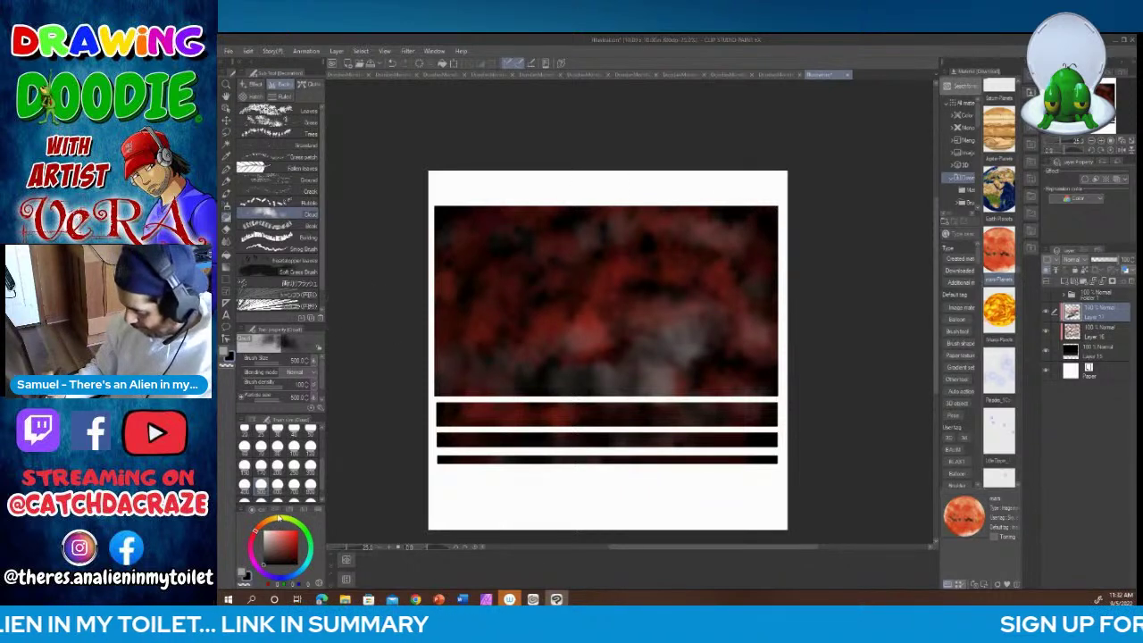
Step: Pick a dark yellow, set the Cloud brush size to 300, and paint yellow cloud streaks across the large background rectangle
left_click(277, 519)
left_click(293, 546)
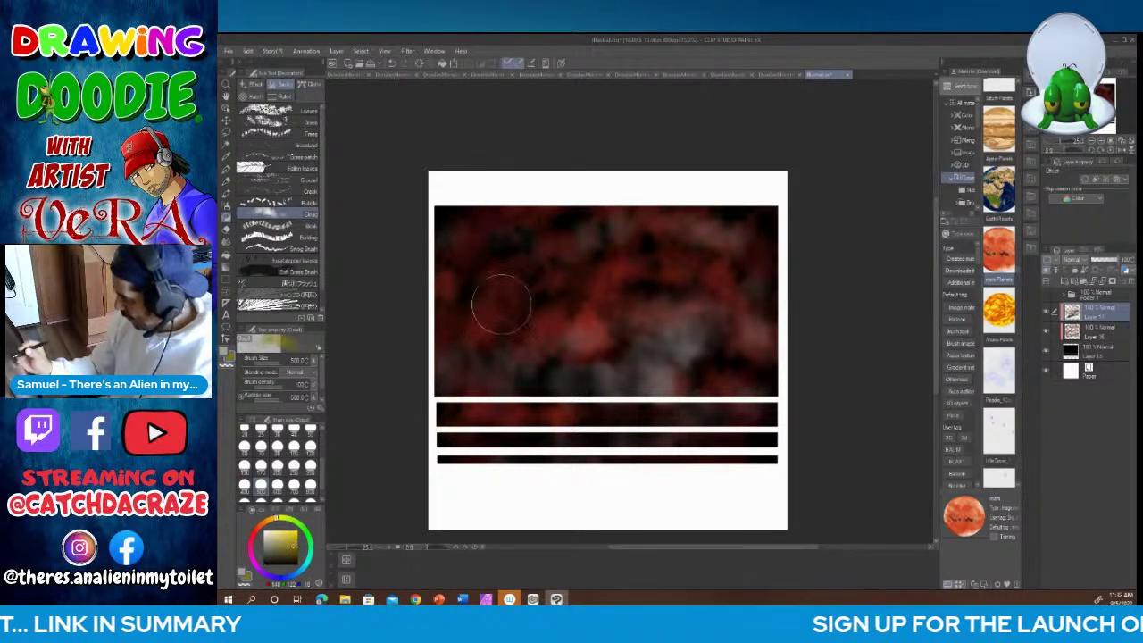
left_click(310, 465)
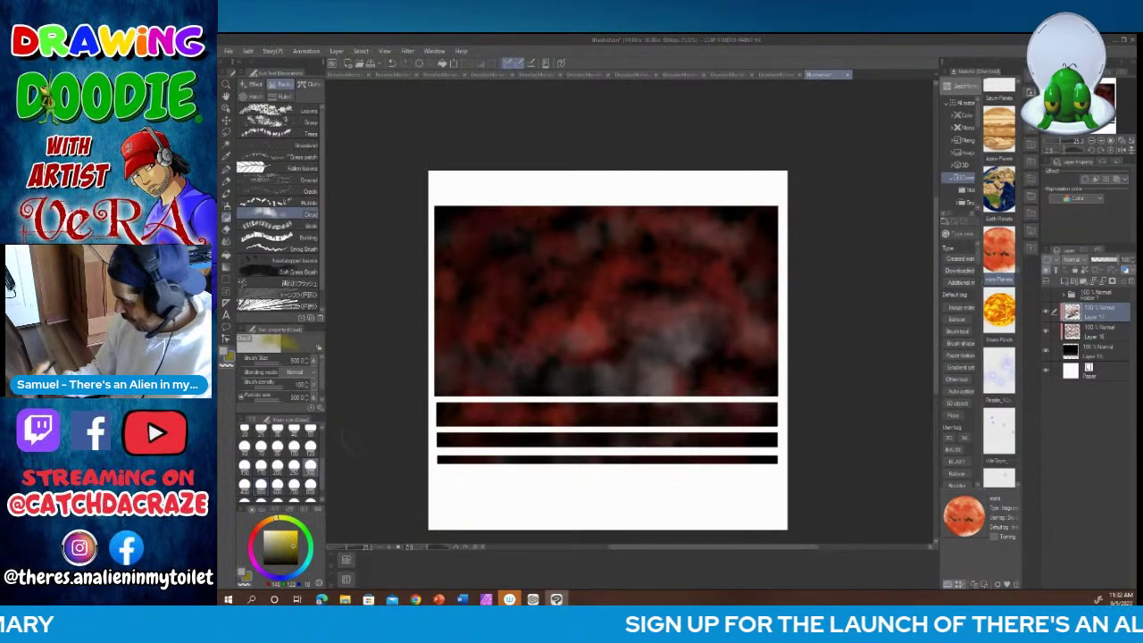
mouse_move(449, 373)
left_mouse_down()
mouse_move(706, 327)
mouse_move(740, 275)
mouse_move(402, 252)
mouse_move(611, 230)
left_mouse_up()
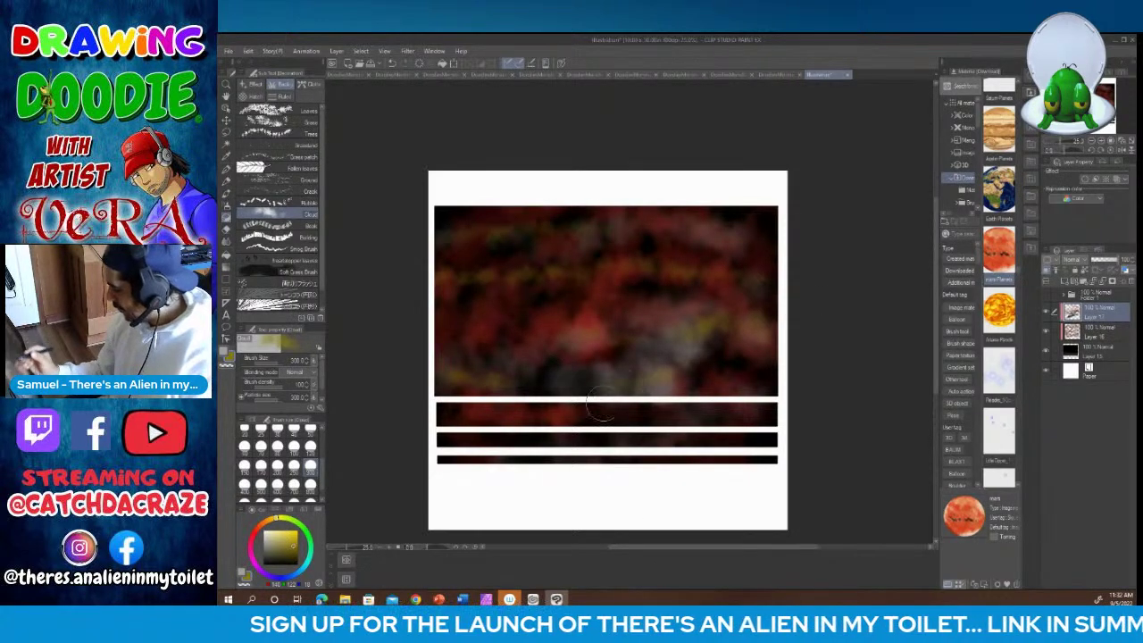
Step: Extend the yellow clouds across the thin black bars and lower the cloud layer's opacity to 66%
left_click_drag(734, 413, 451, 451)
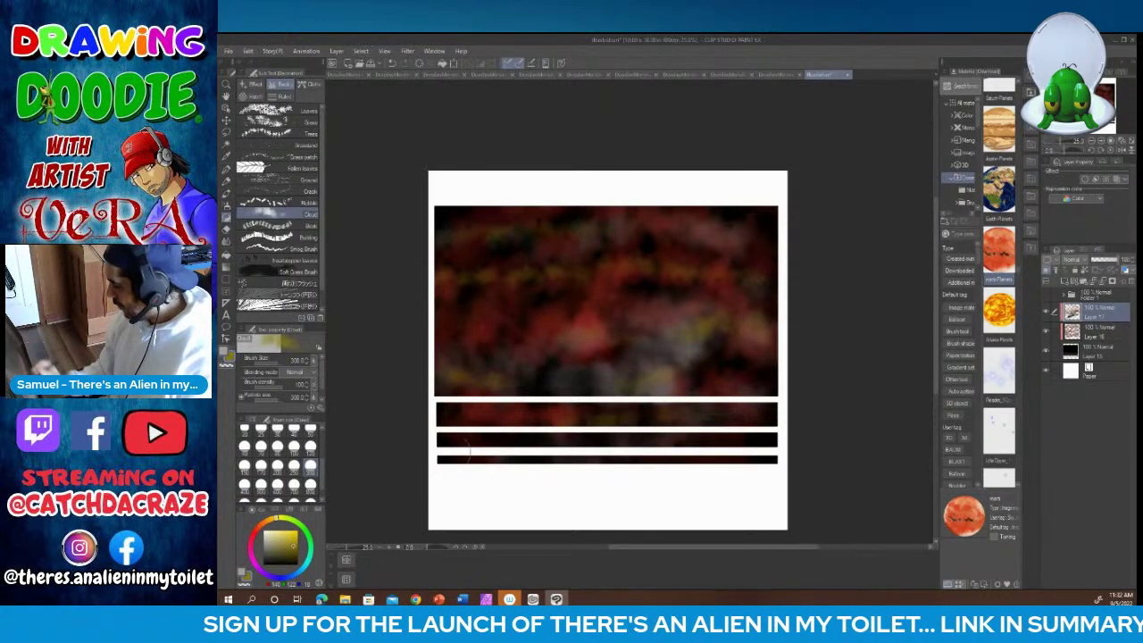
left_click(1106, 260)
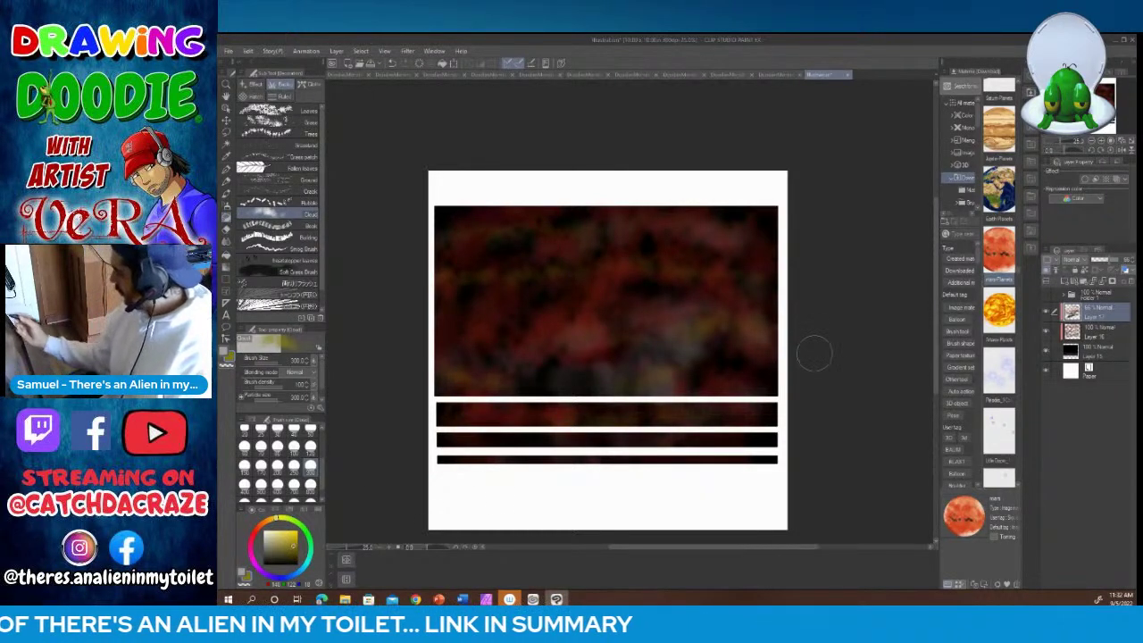
Step: Add a clipped layer above Layer 16 and stamp large yellow stars in the background's upper corner with the Sparkle brush at size 500
left_click(1076, 332)
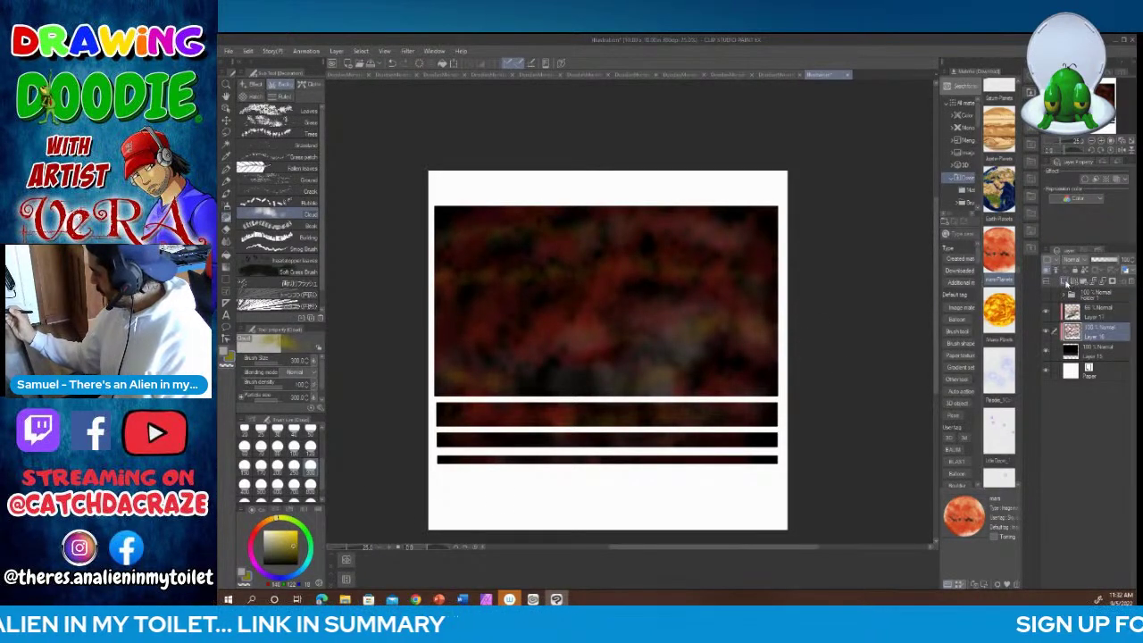
left_click(1065, 283)
left_click(253, 83)
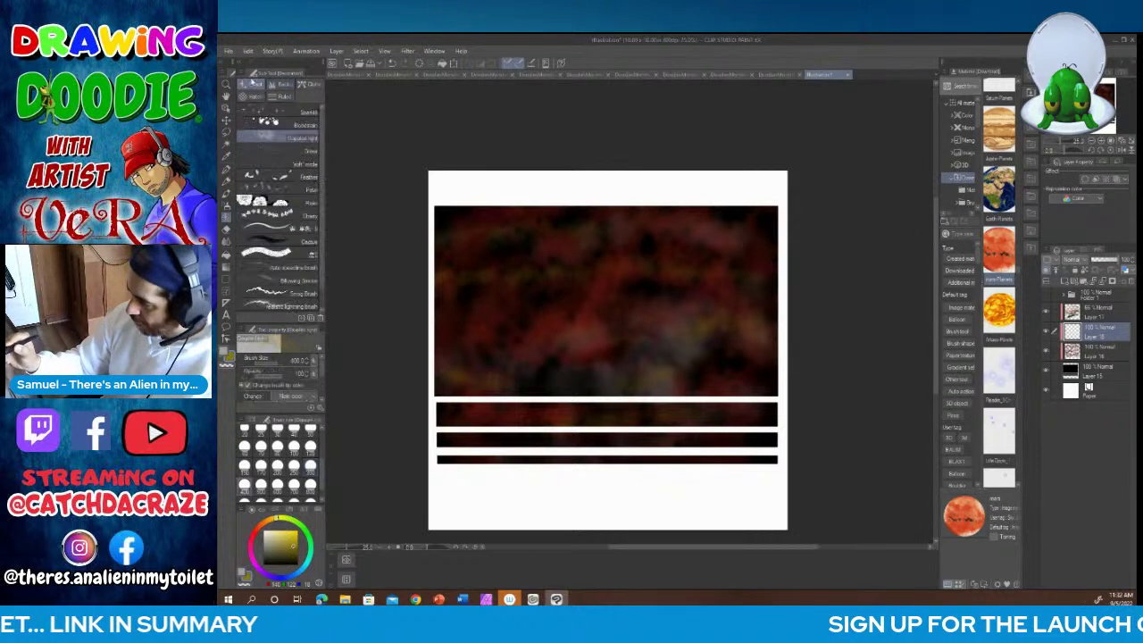
left_click(258, 136)
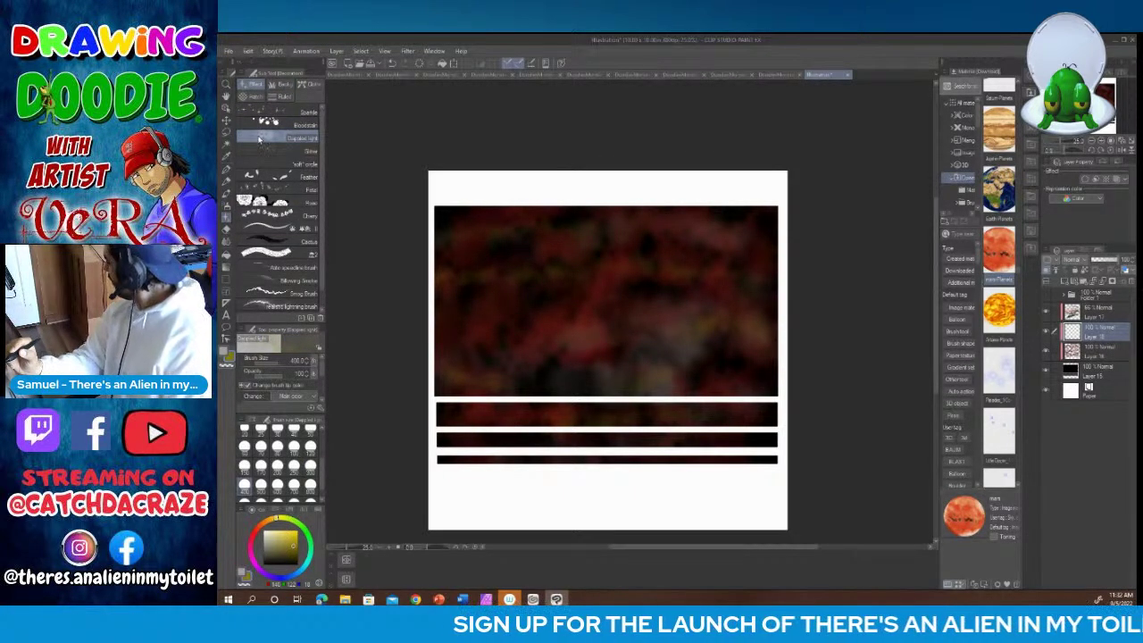
left_click(272, 111)
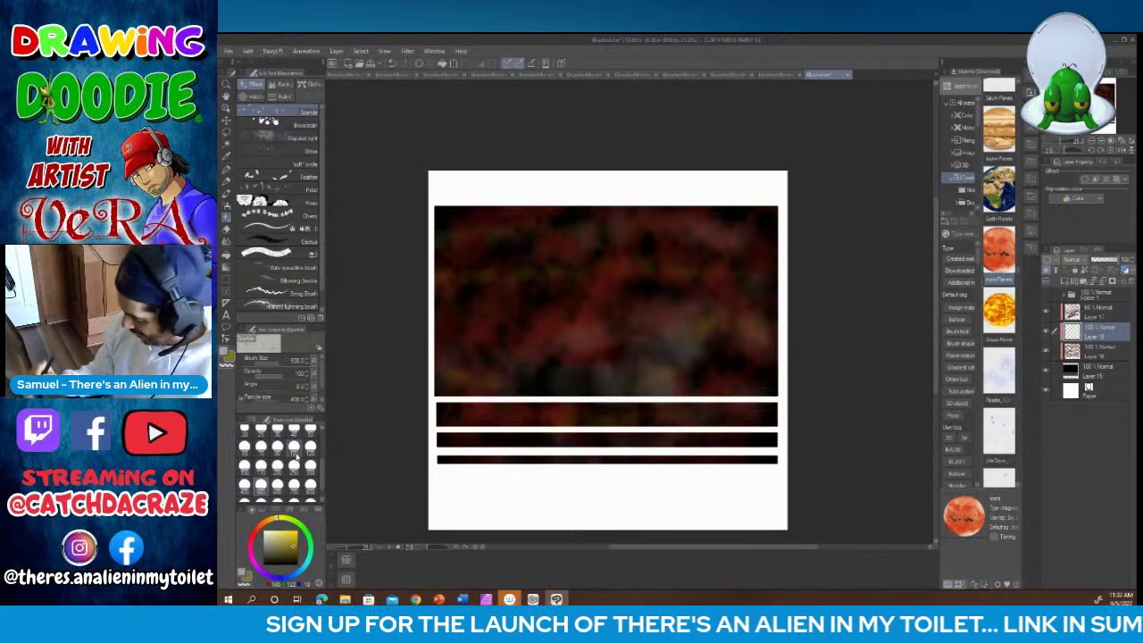
left_click(468, 232)
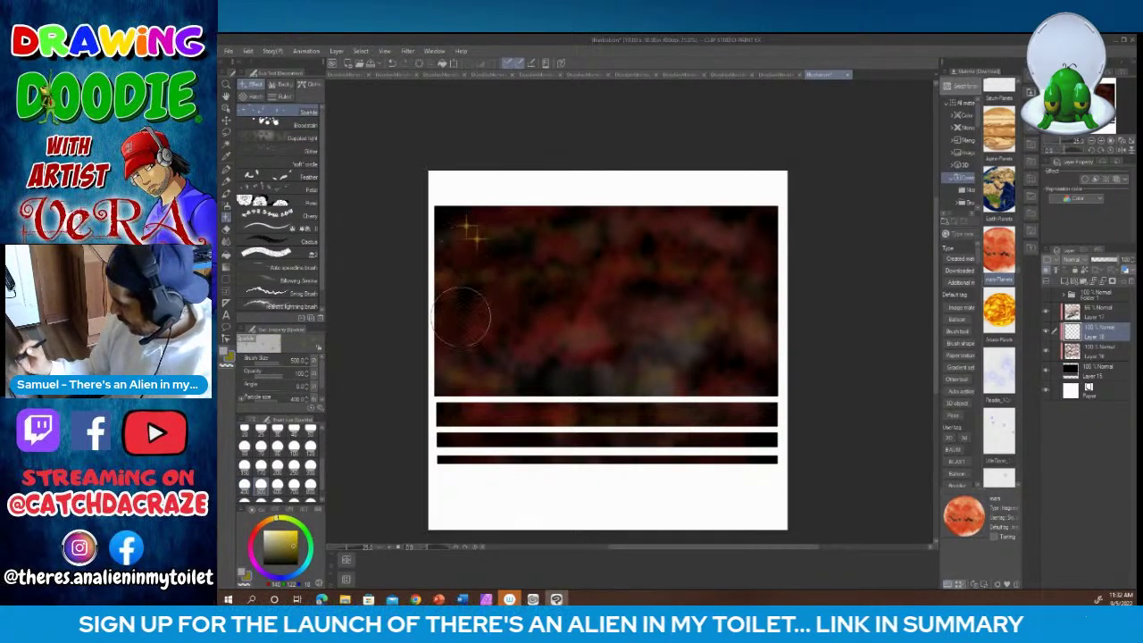
Step: Scatter small yellow and orange-red stars across the background panels with the Sparkle brush at size 120
left_click(310, 445)
mouse_move(465, 329)
left_mouse_down()
mouse_move(533, 265)
mouse_move(540, 307)
mouse_move(594, 293)
mouse_move(644, 230)
mouse_move(748, 219)
mouse_move(768, 283)
left_mouse_up()
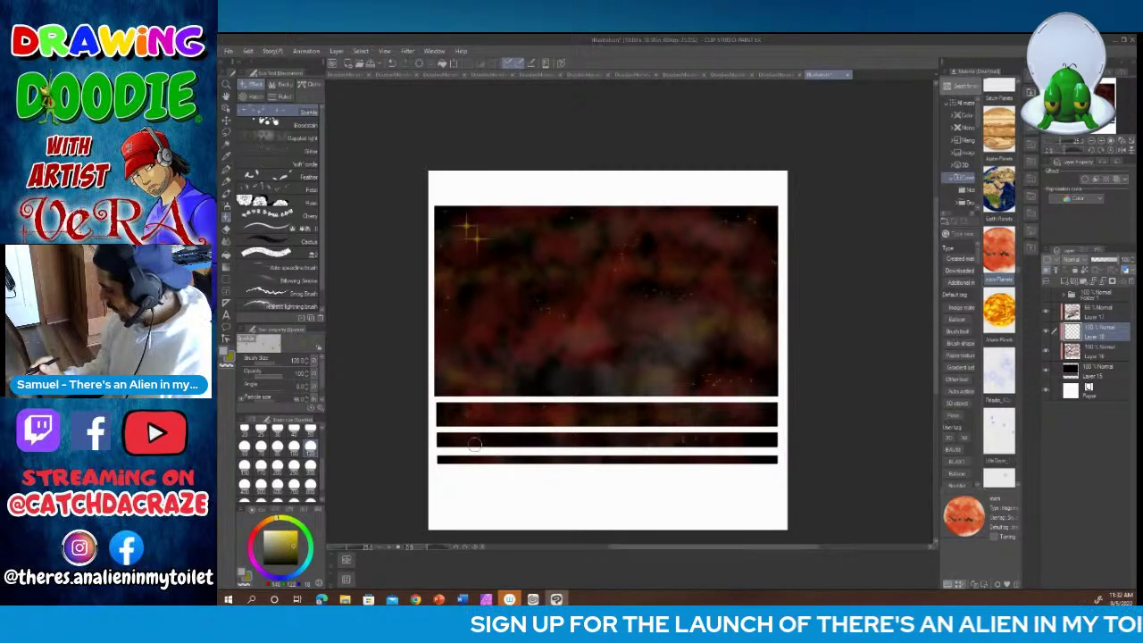
left_click(257, 532)
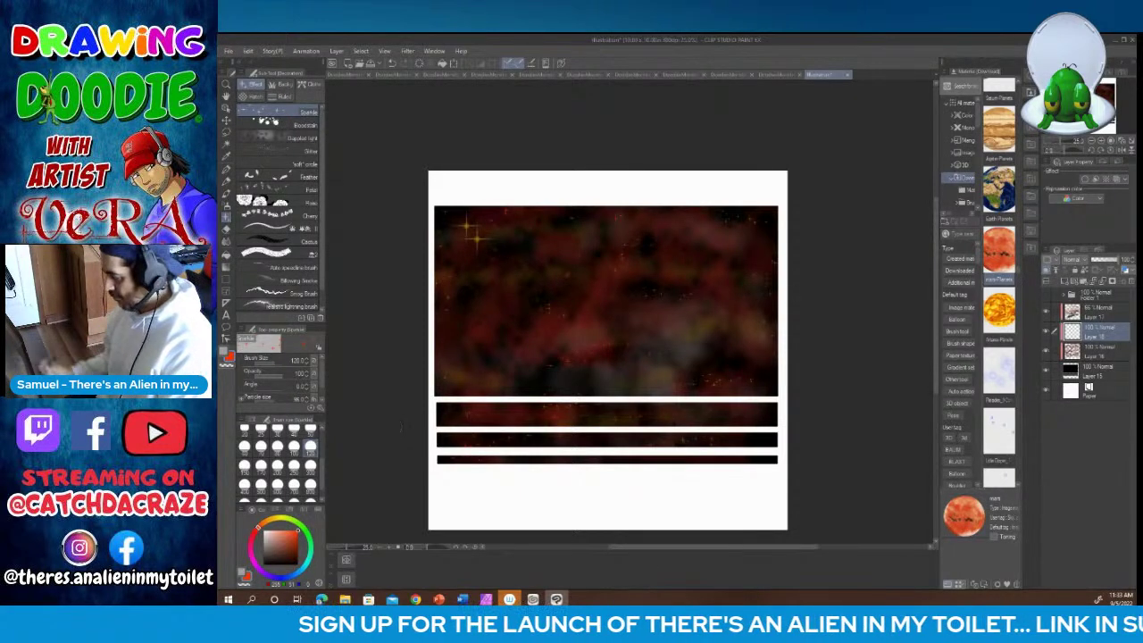
Step: Show the character folder, add a layer above it, and stamp pale yellow sparkles with the Sparkle brush at size 800
left_click(1048, 297)
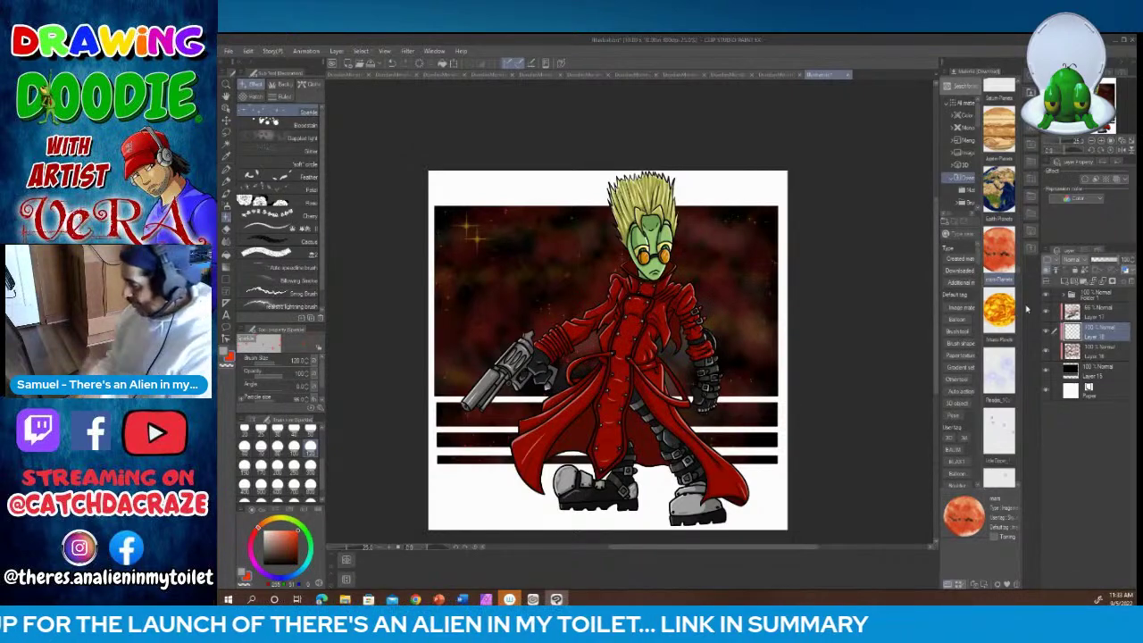
left_click(1070, 290)
left_click(1069, 283)
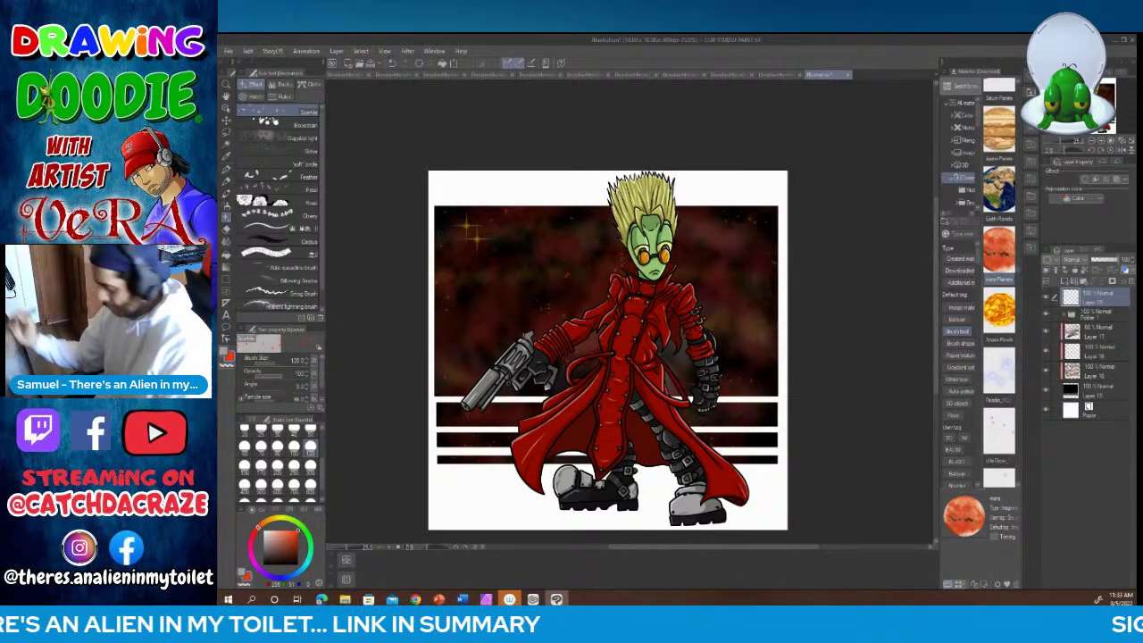
left_click(281, 520)
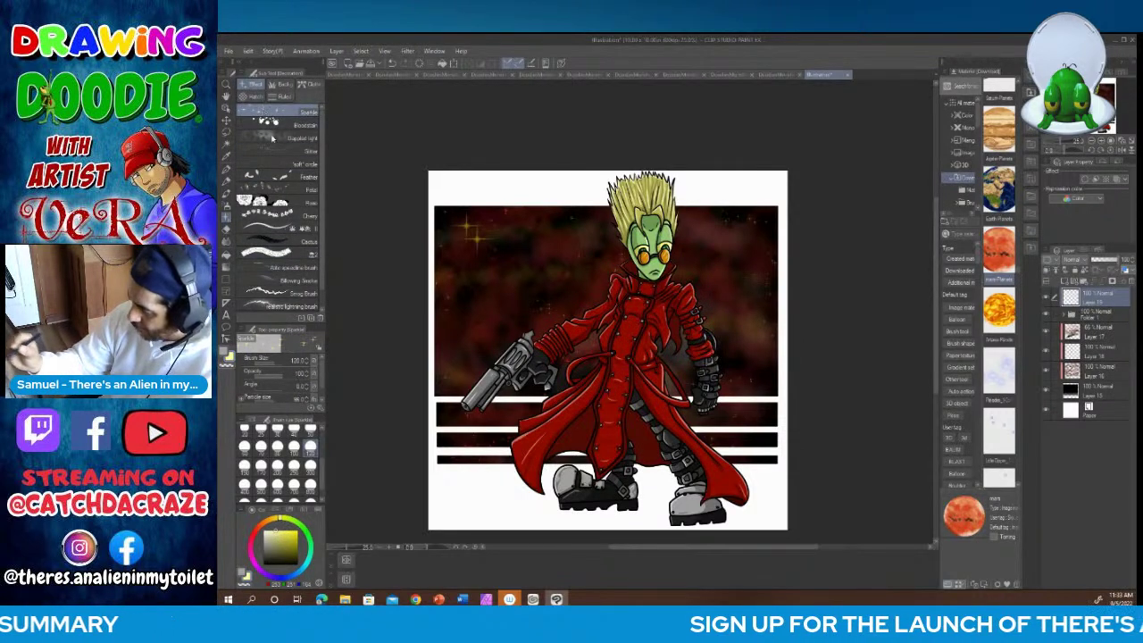
left_click(310, 485)
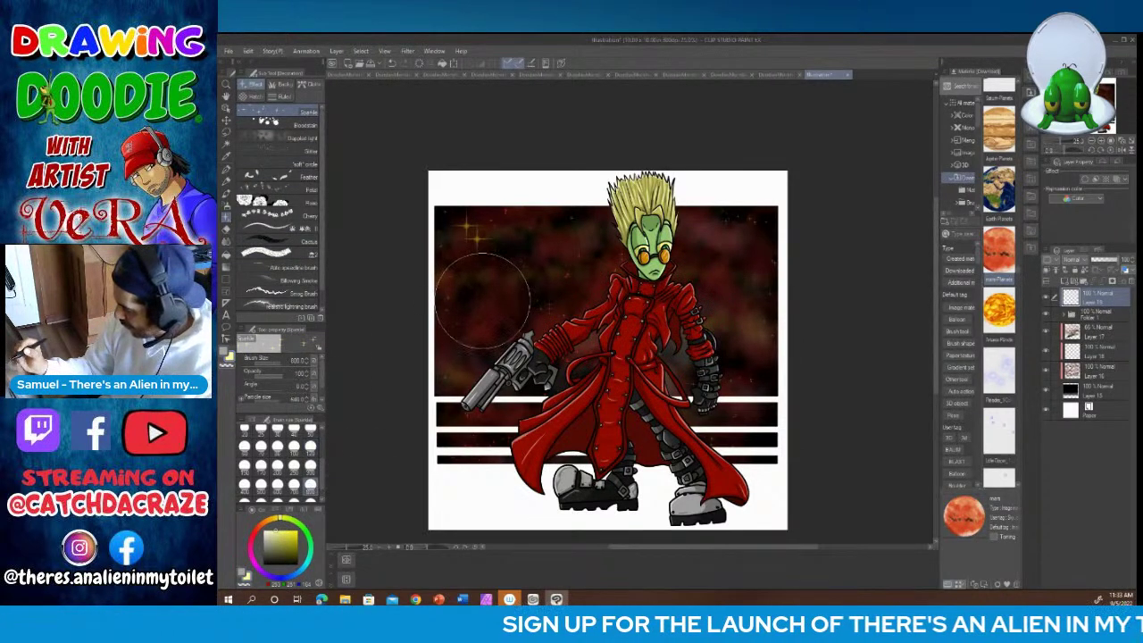
left_click(483, 305)
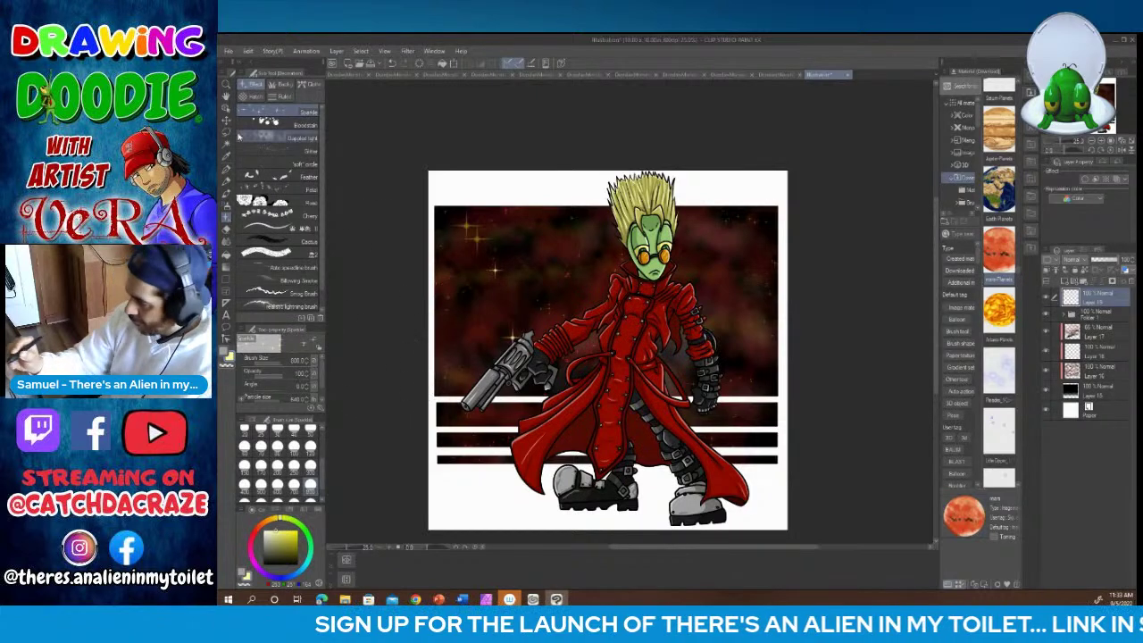
Step: Move the sparkle layer so one glint sits on the glasses, and erase the surplus sparkle at size 800
left_click(226, 120)
left_click_drag(493, 284, 470, 398)
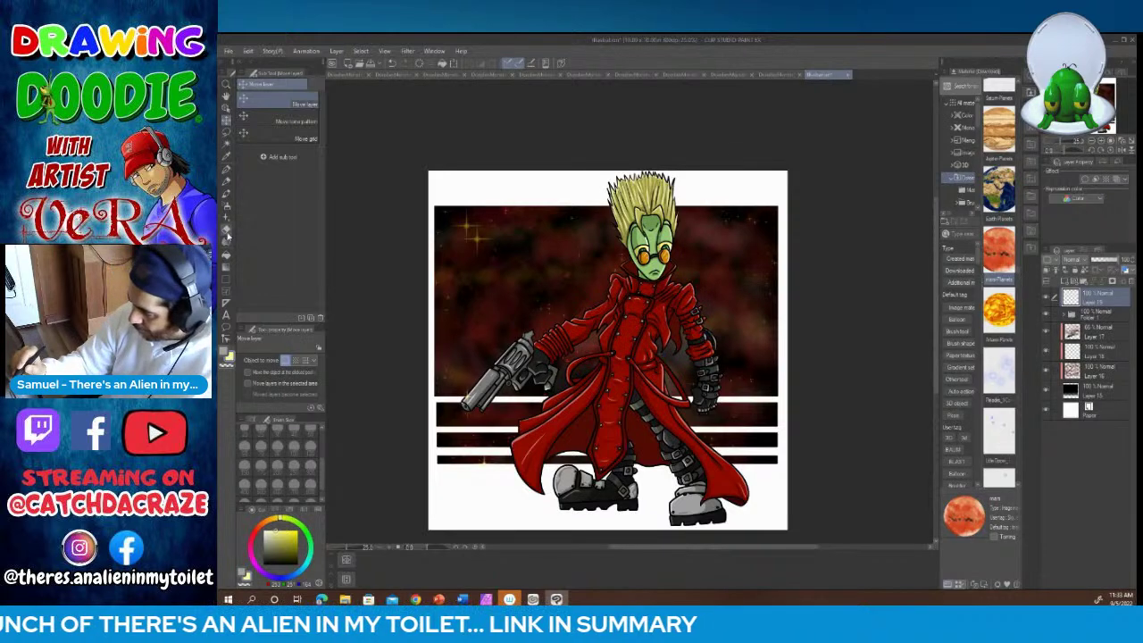
left_click(227, 232)
left_click(310, 484)
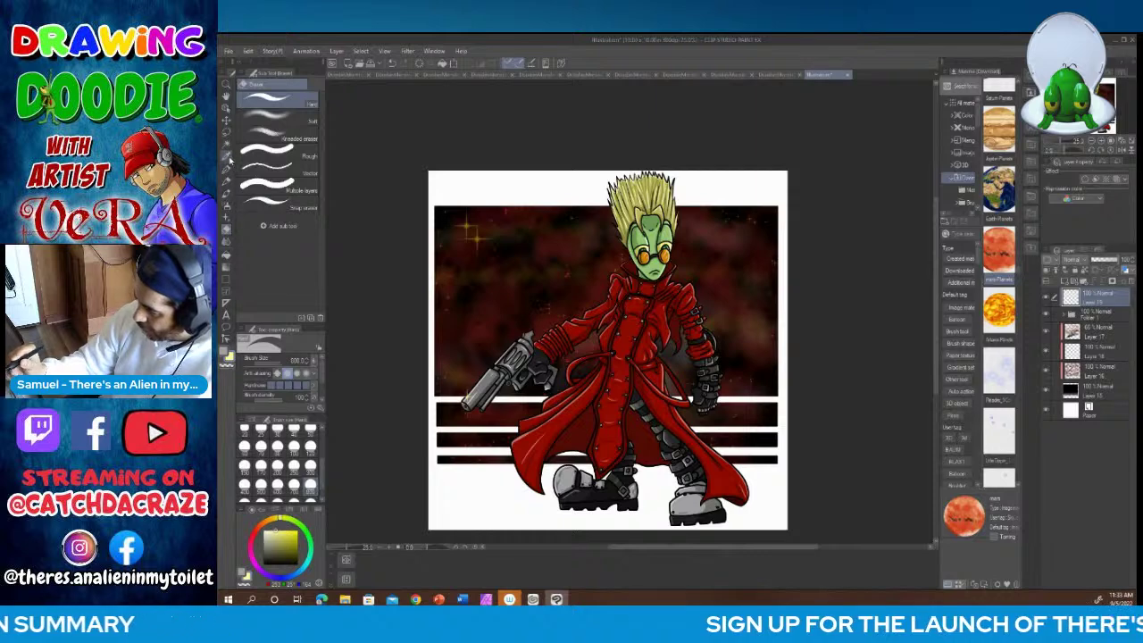
Step: Add another top layer, stamp two large pale yellow sparkles, and move them onto the revolver and gloved hand
left_click(229, 216)
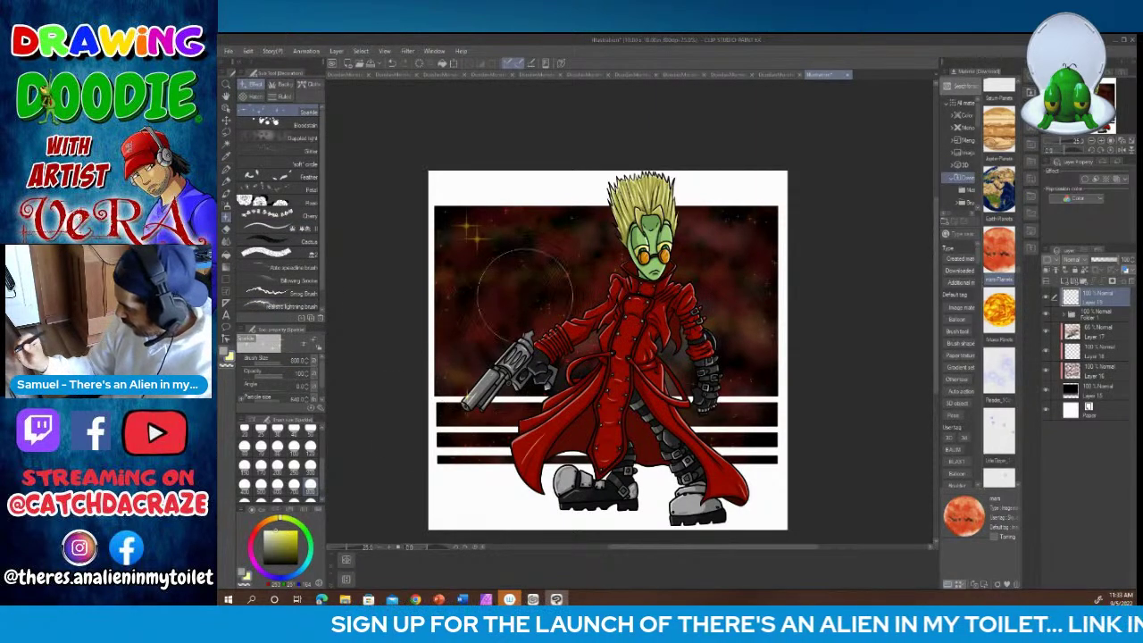
left_click(1064, 282)
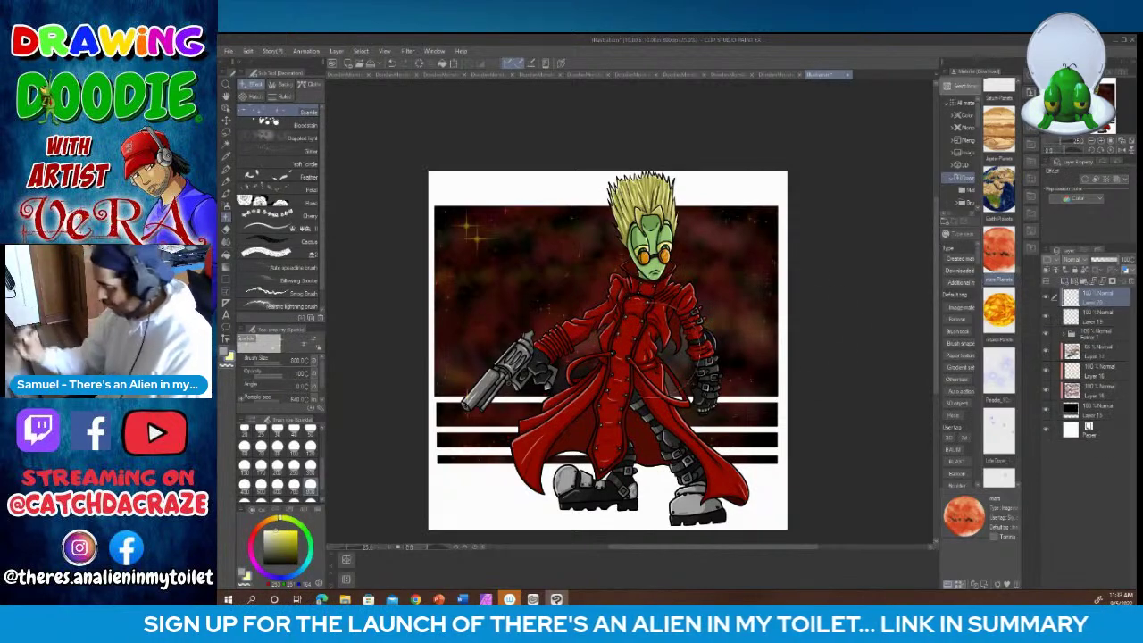
left_click(546, 294)
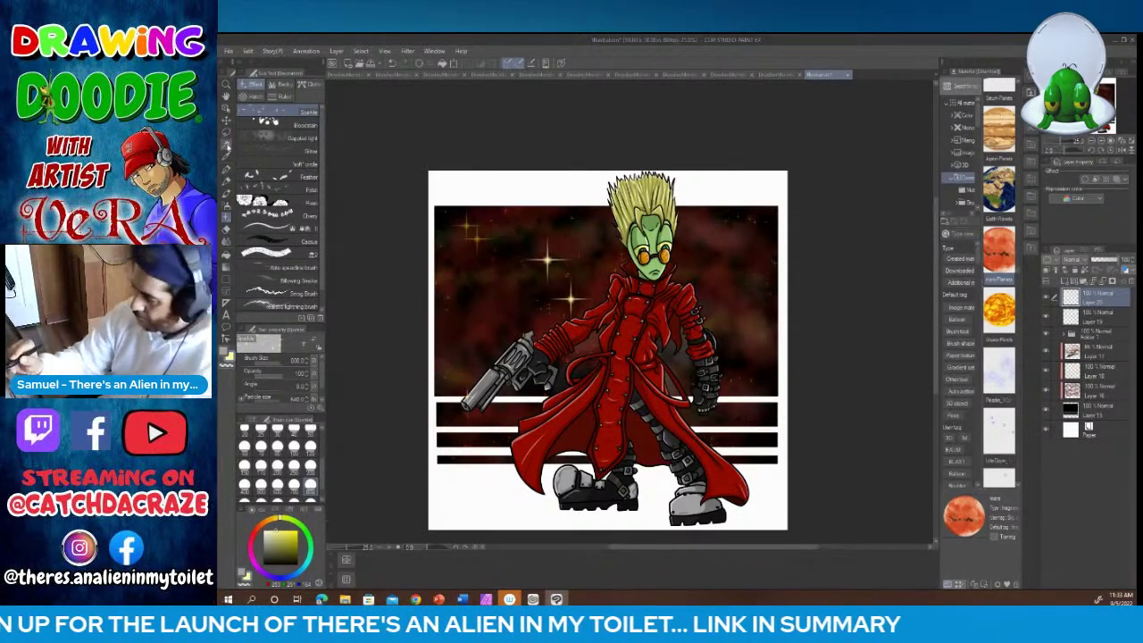
left_click(227, 120)
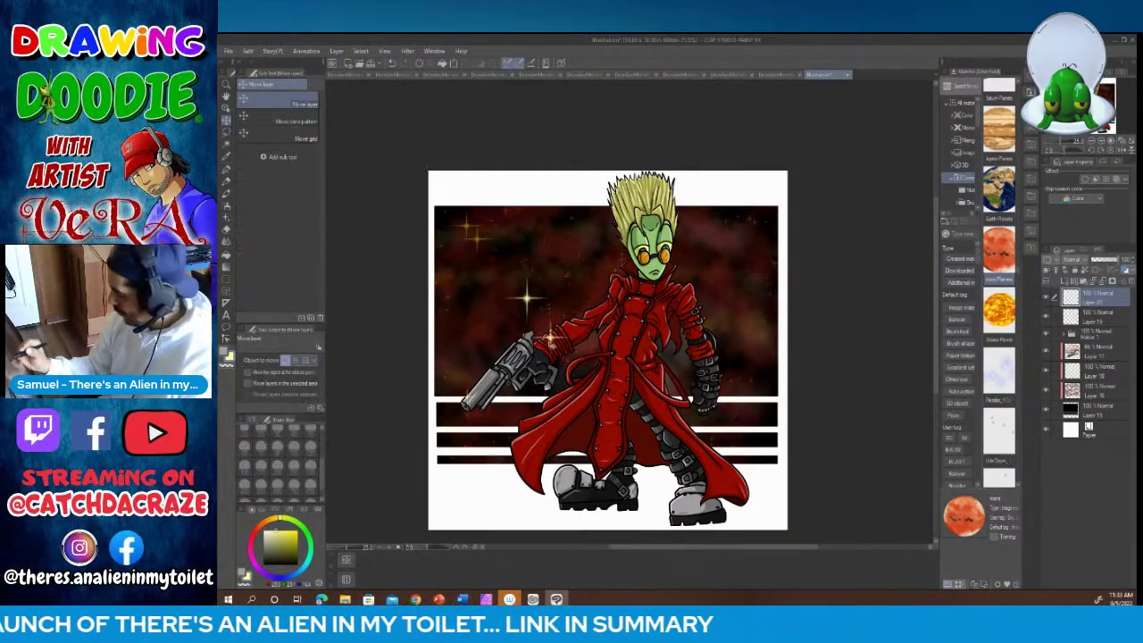
left_click_drag(534, 381, 543, 384)
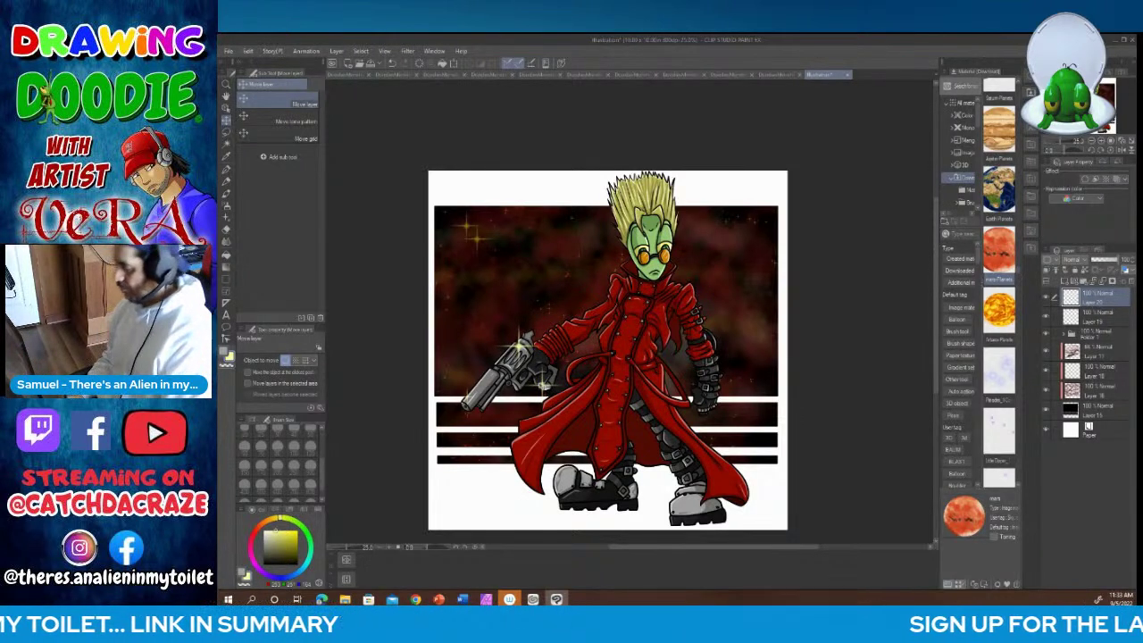
Step: Duplicate the glasses glint layer twice and move a copy onto the other lens
left_click(1076, 316)
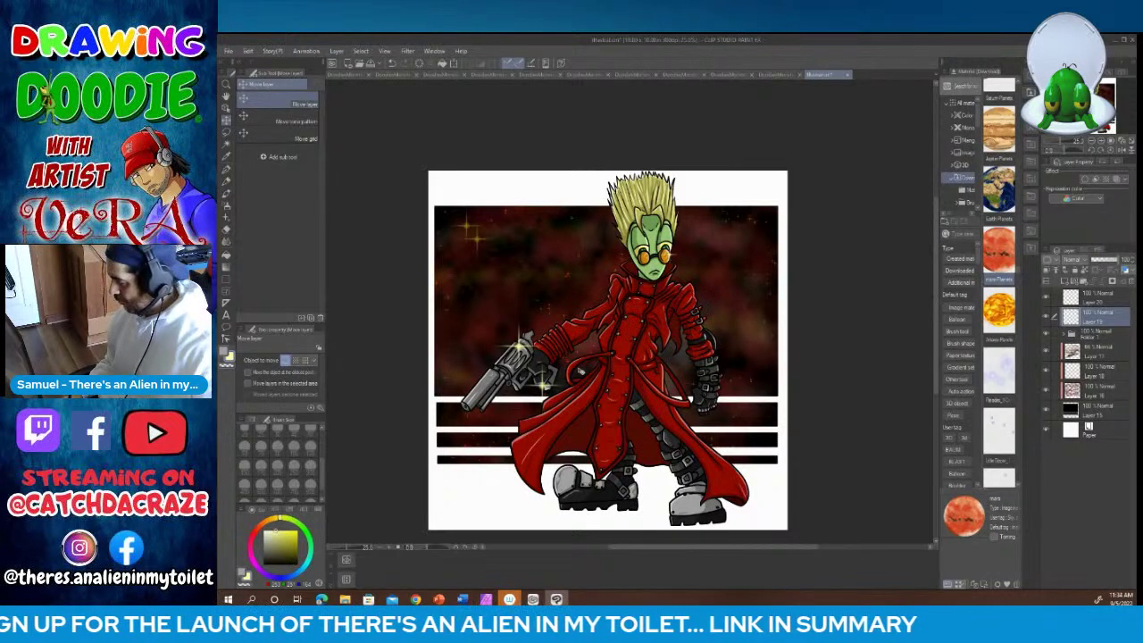
key("ctrl+v")
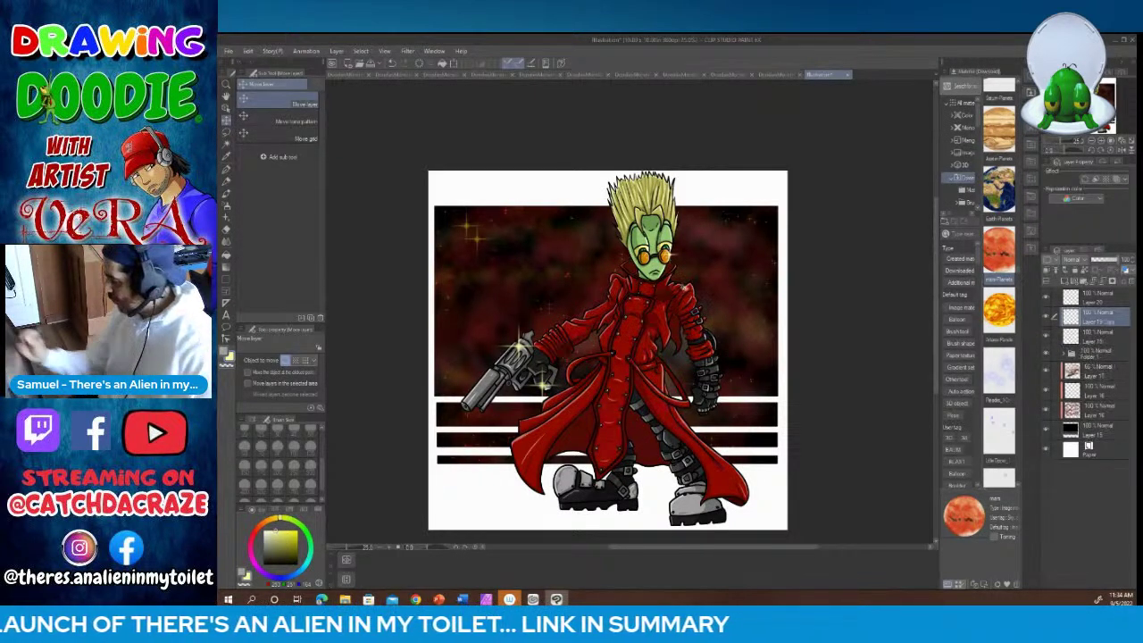
left_click_drag(671, 257, 643, 257)
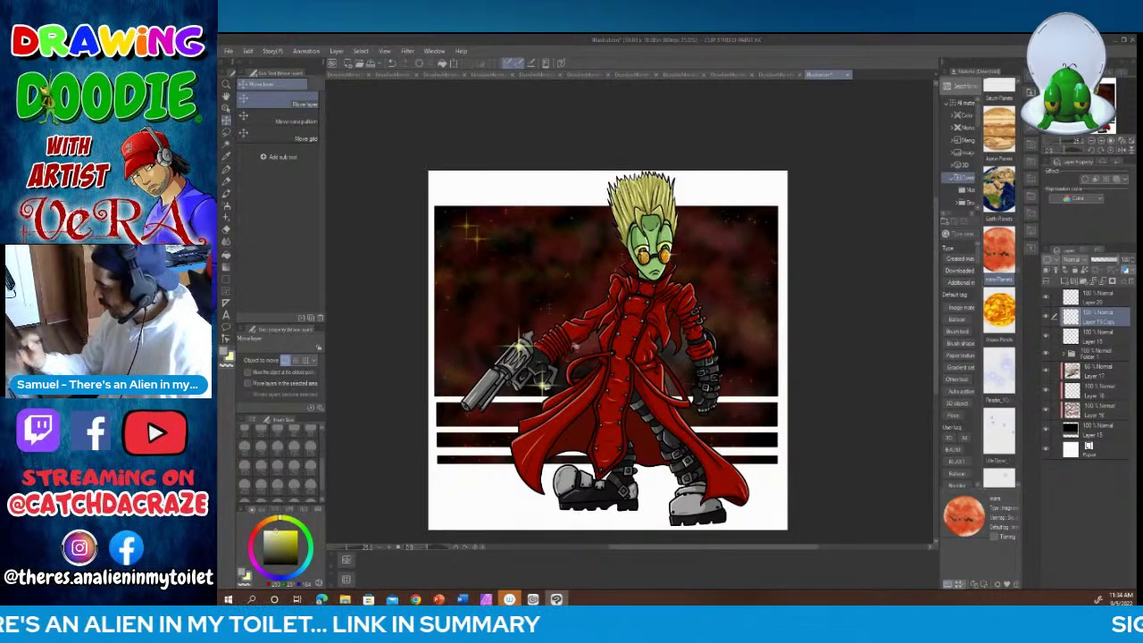
key("ctrl+v")
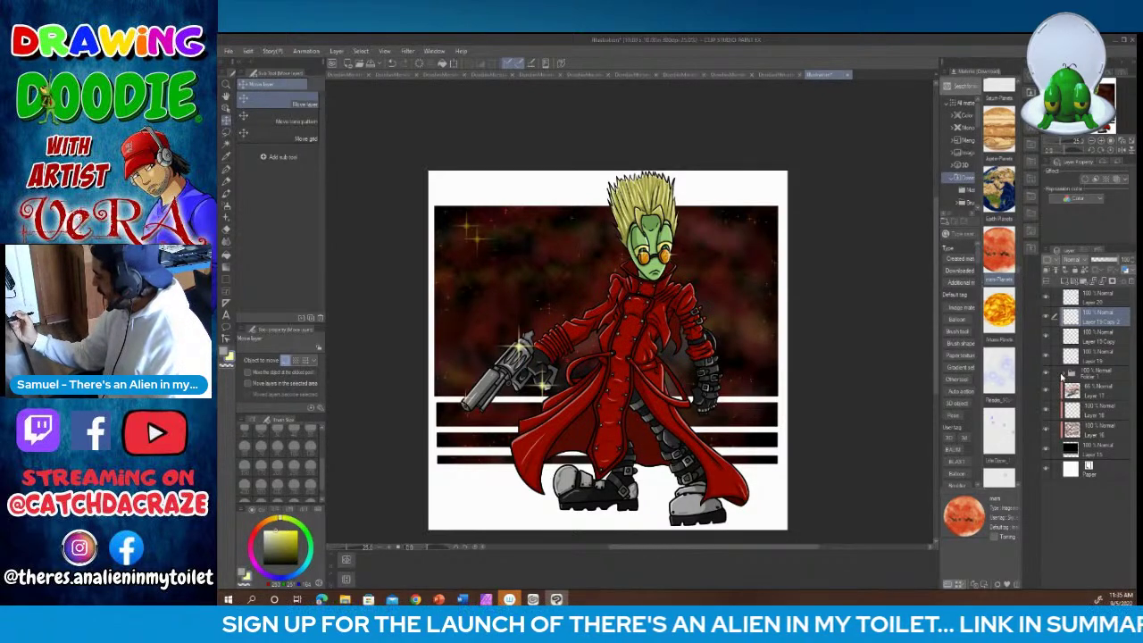
Step: Expand the character folder and add a clipped layer above the coat's Lighten layer, set to Overlay blending
left_click(1062, 376)
scroll(1125, 466, "down", 5)
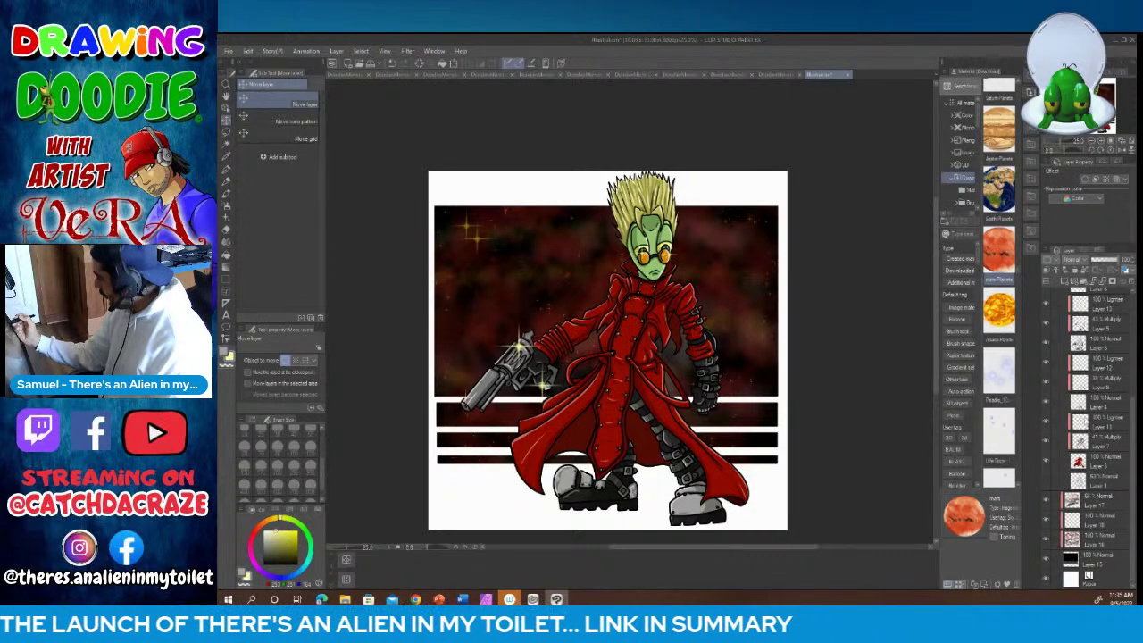
left_click(1071, 260)
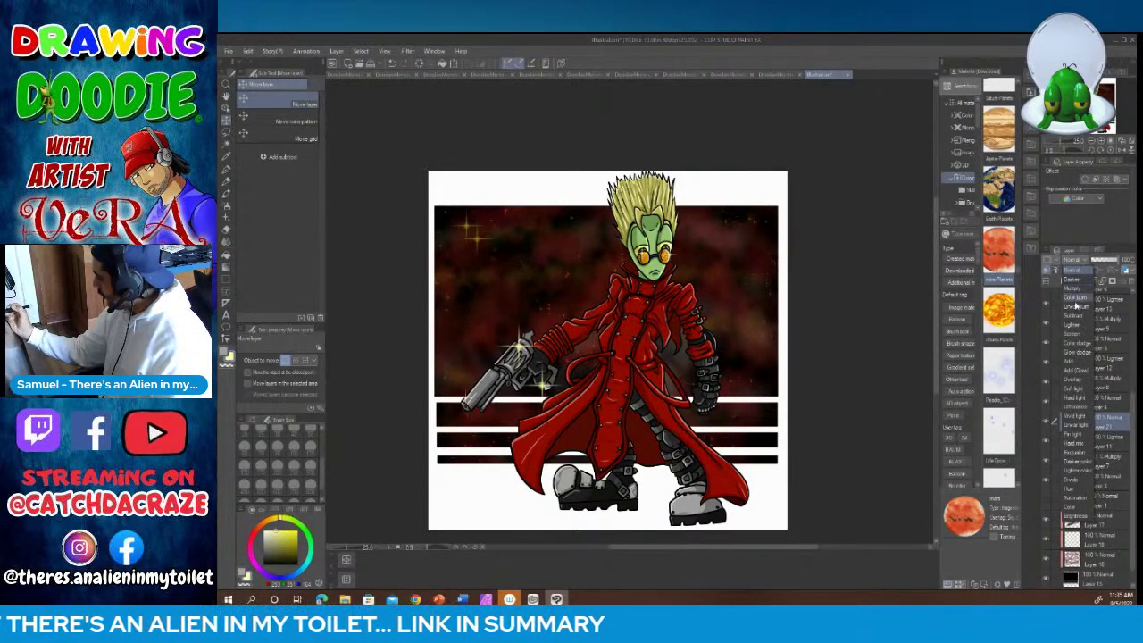
left_click(1074, 378)
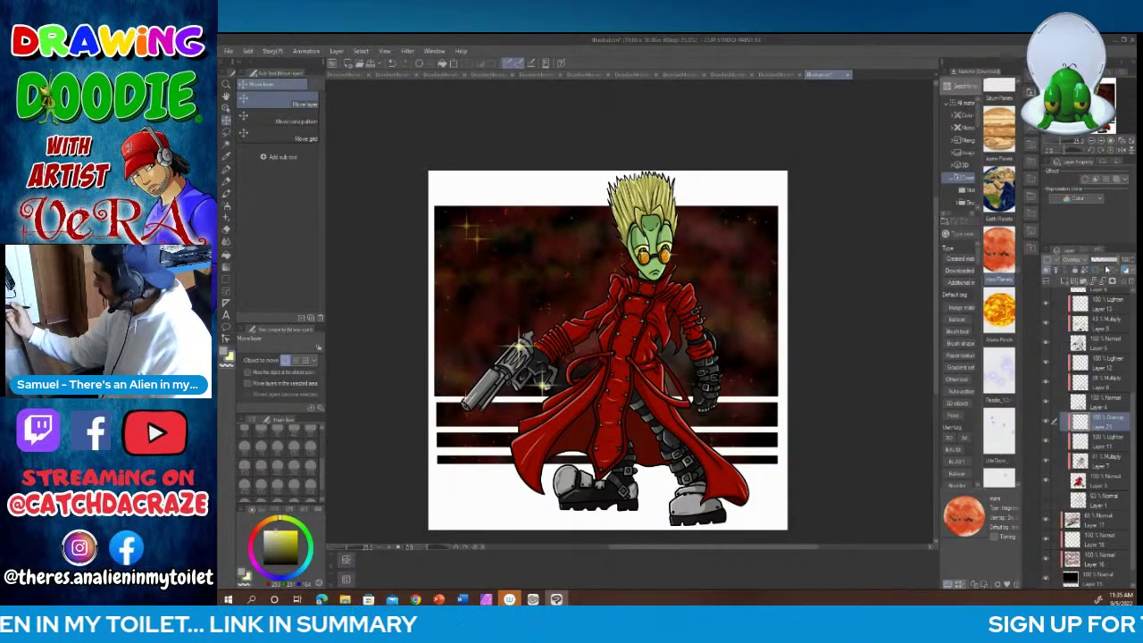
Step: Brighten the red coat with pale yellow light using the Soft airbrush at size 120
left_click(228, 205)
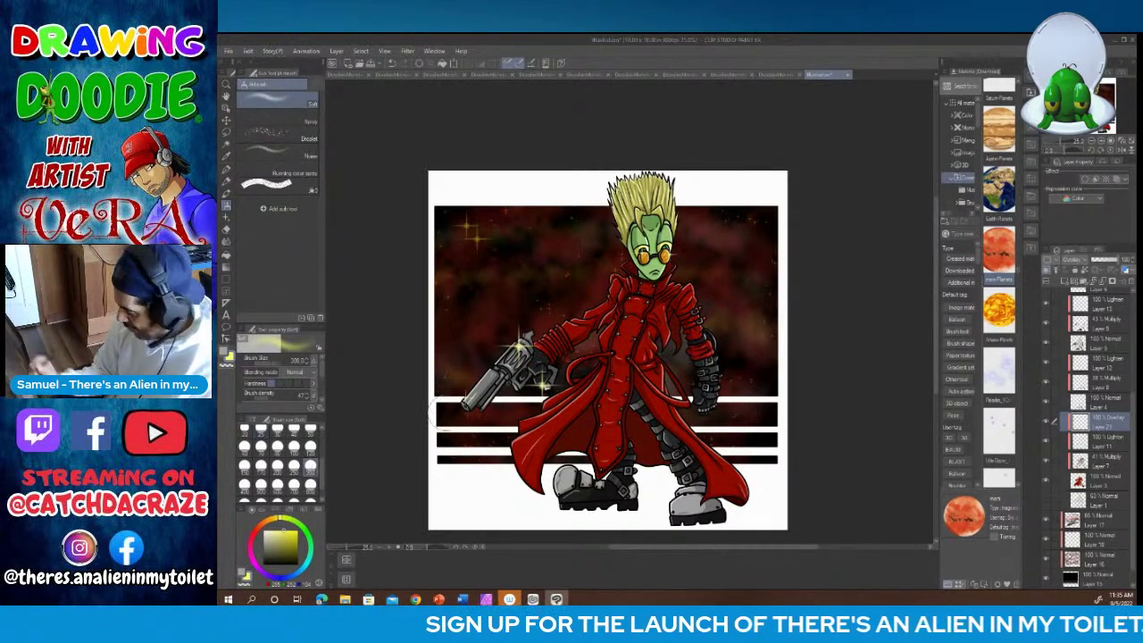
left_click(311, 444)
left_click(312, 447)
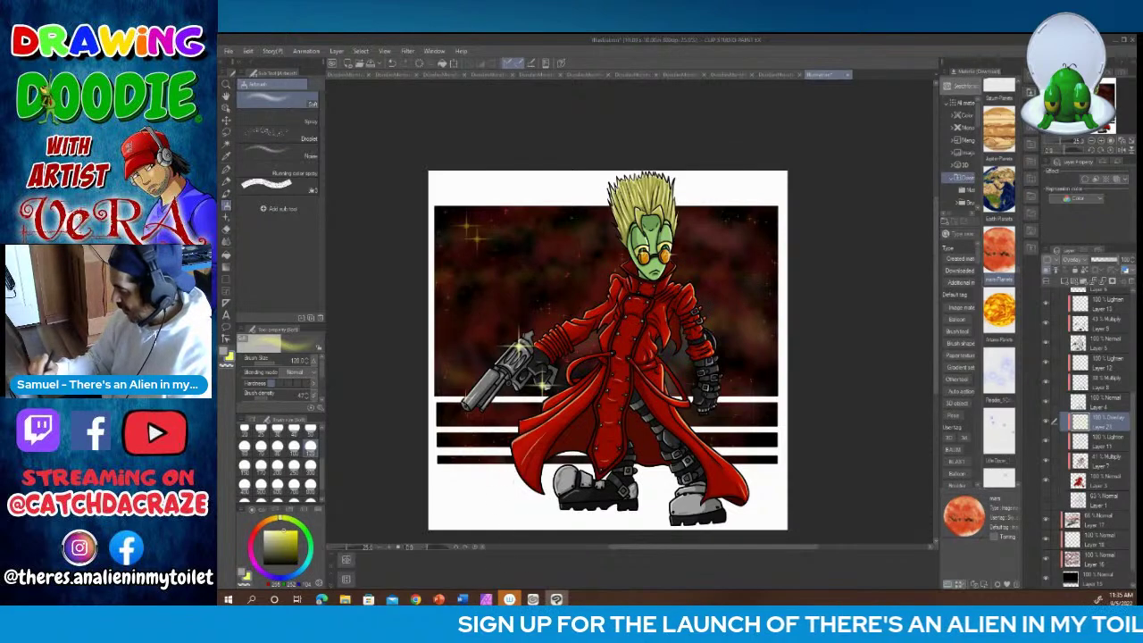
Step: Add a clipped Overlay layer above Layer 12 and airbrush pale yellow light onto the boots
mouse_move(509, 599)
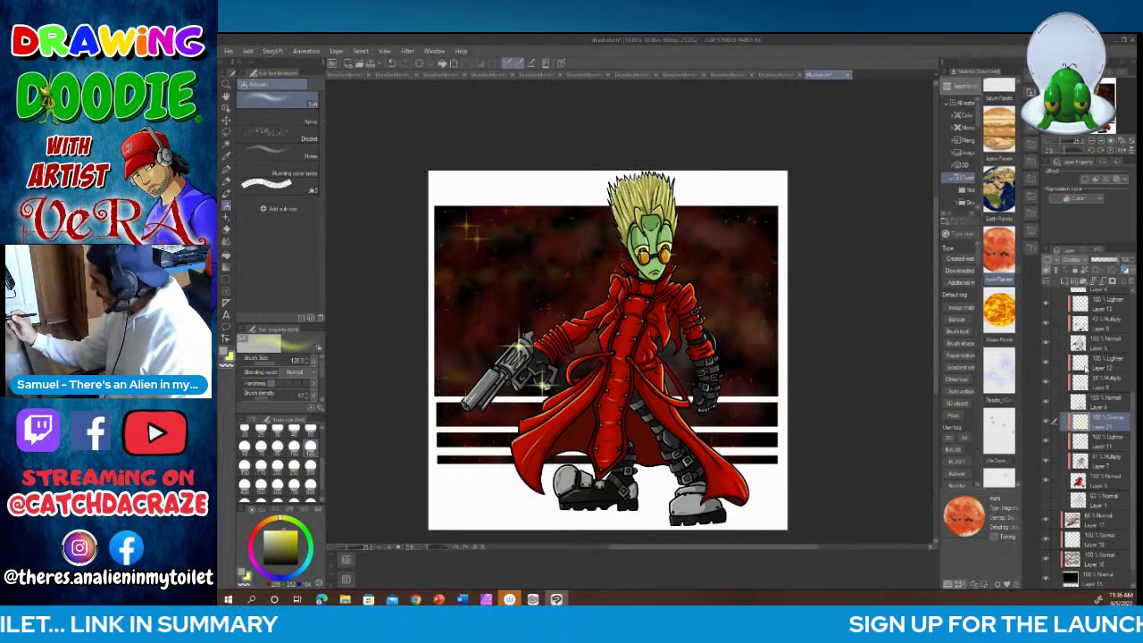
left_click(1085, 362)
left_click(1080, 260)
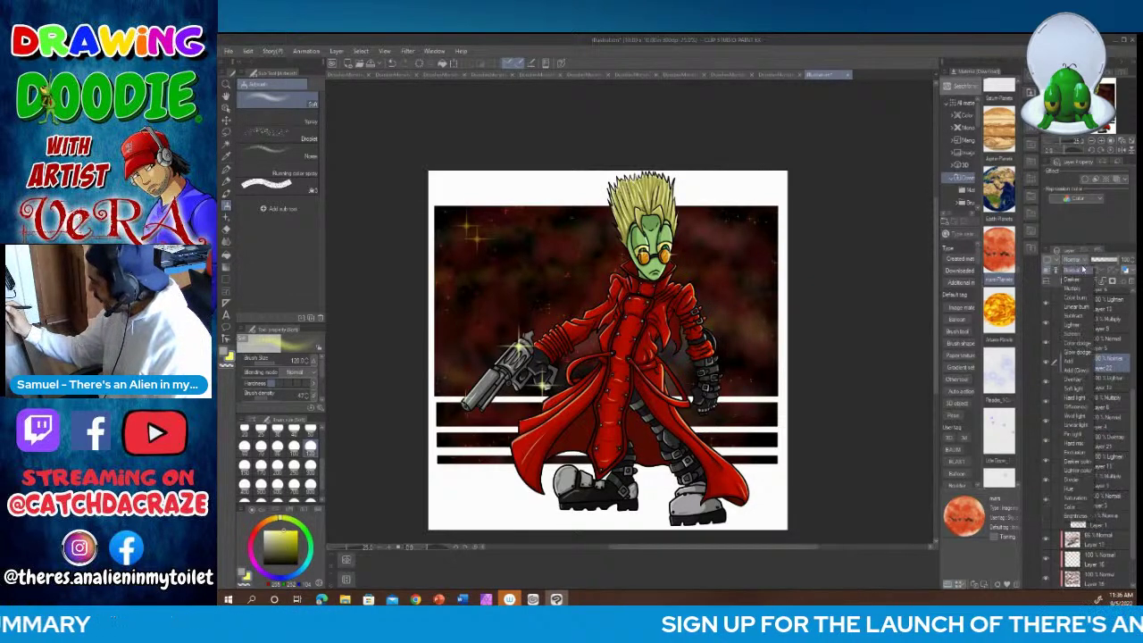
left_click(1078, 380)
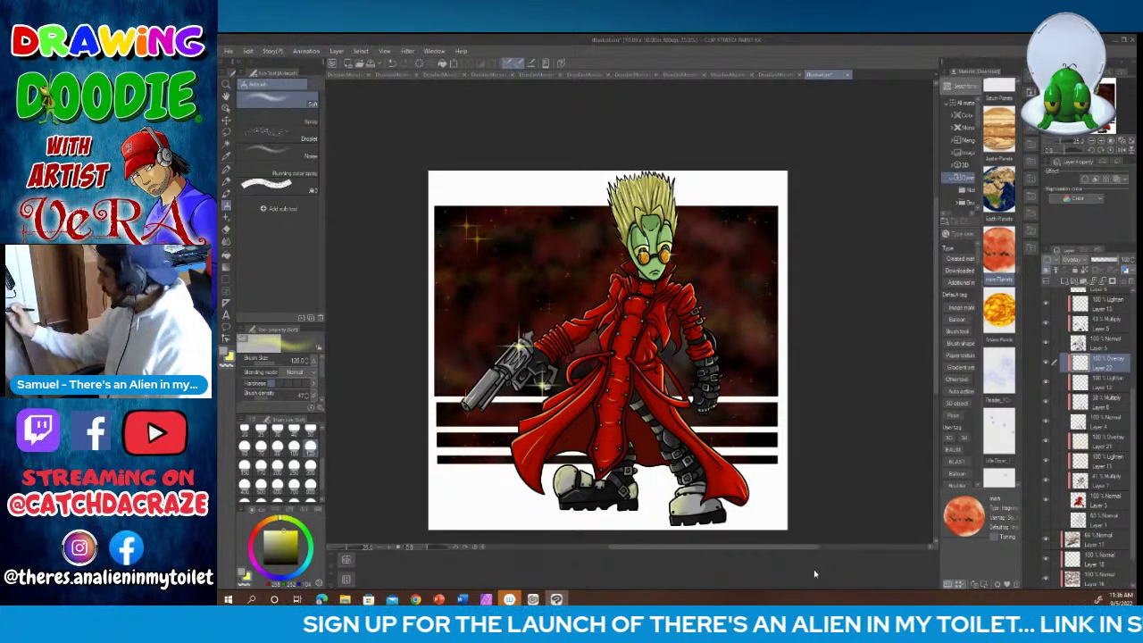
Step: Set the new clipped layer above Layer 13 to Overlay blending and airbrush pale yellow light onto the revolver
left_click(1076, 259)
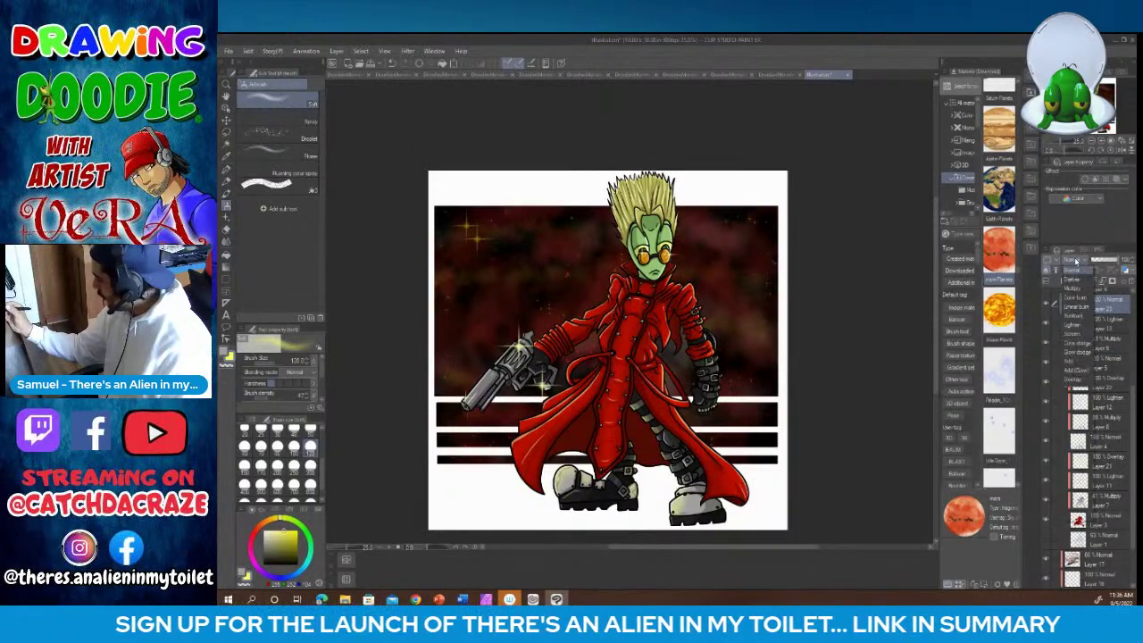
left_click(1074, 379)
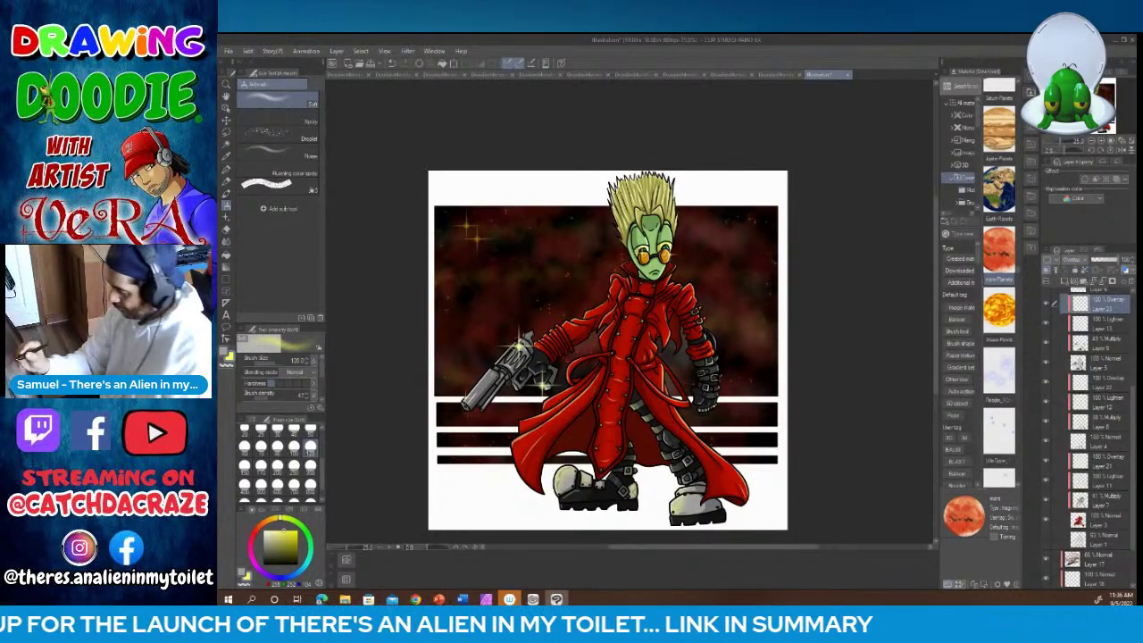
mouse_move(513, 344)
left_mouse_down()
mouse_move(475, 393)
mouse_move(487, 402)
left_mouse_up()
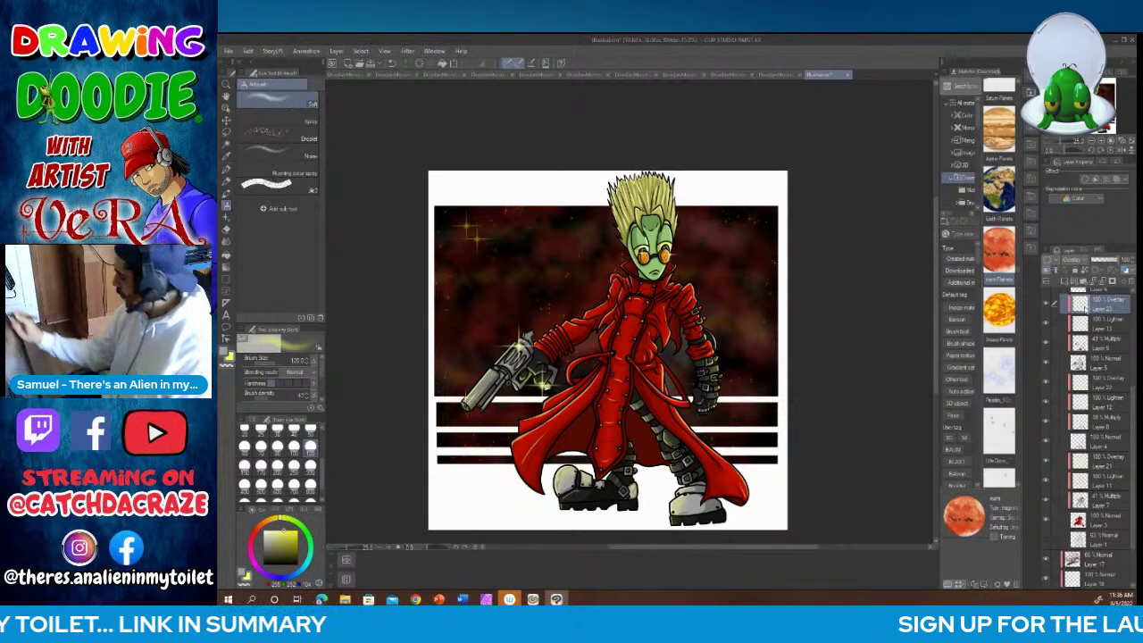
Step: Add a clipped Overlay layer above the Lighten layer, Layer 14, and set the Soft airbrush size to 80
scroll(1105, 318, "up", 2)
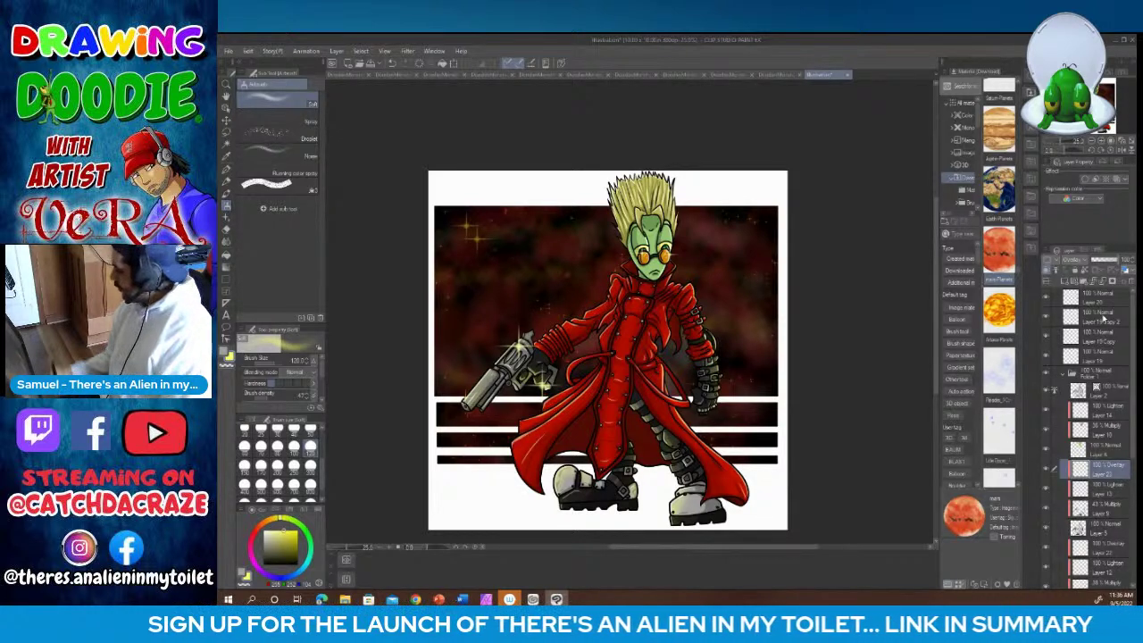
left_click(1085, 413)
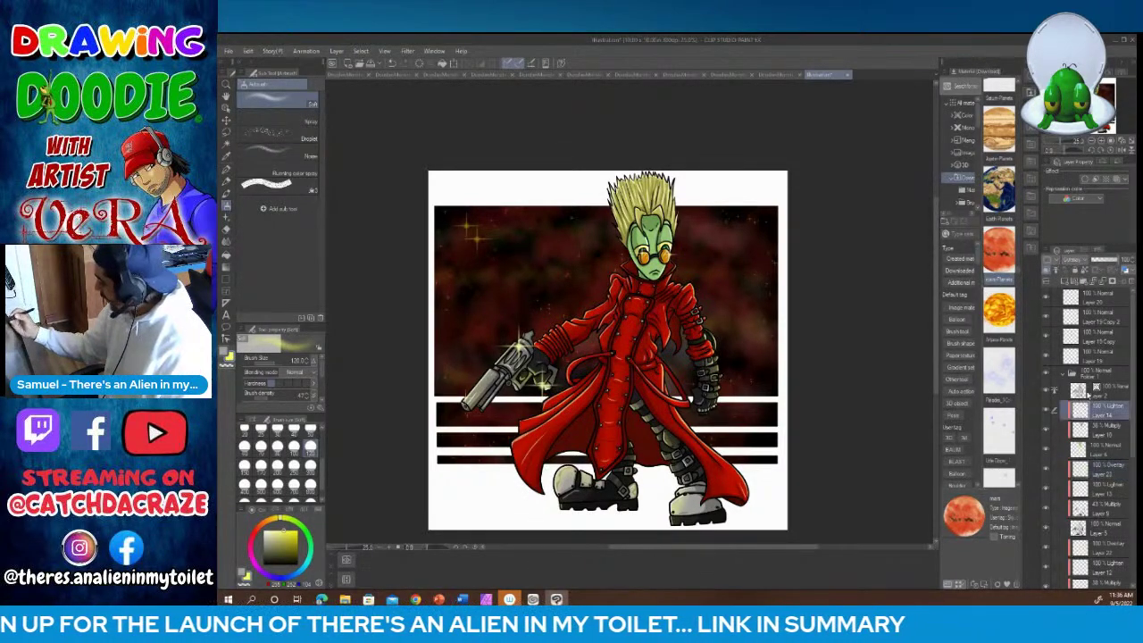
left_click(1071, 260)
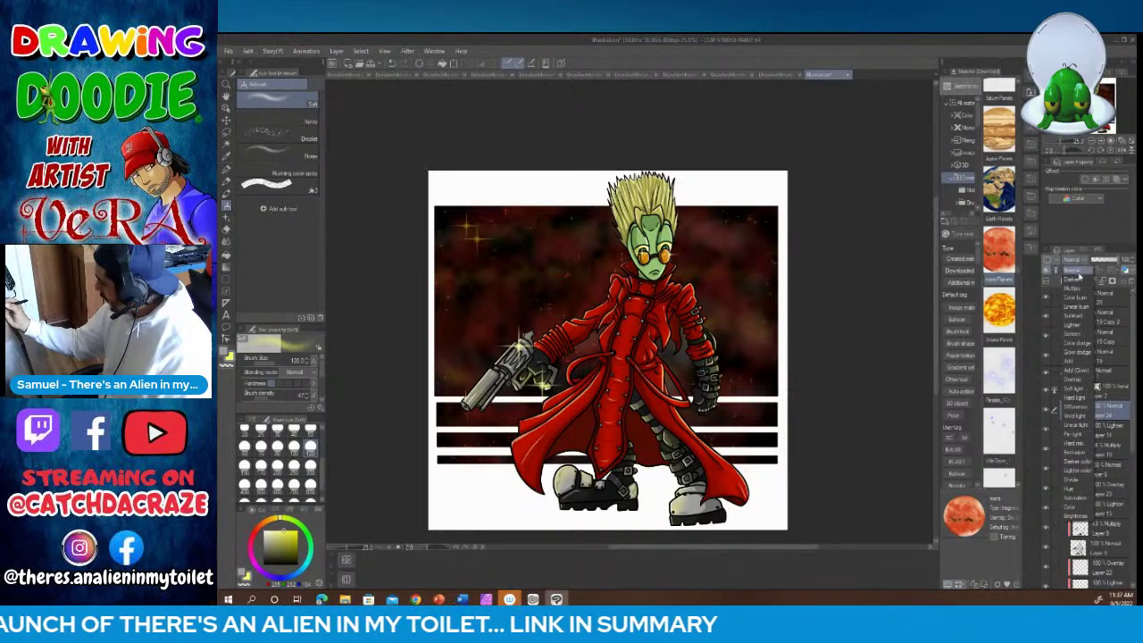
left_click(1076, 377)
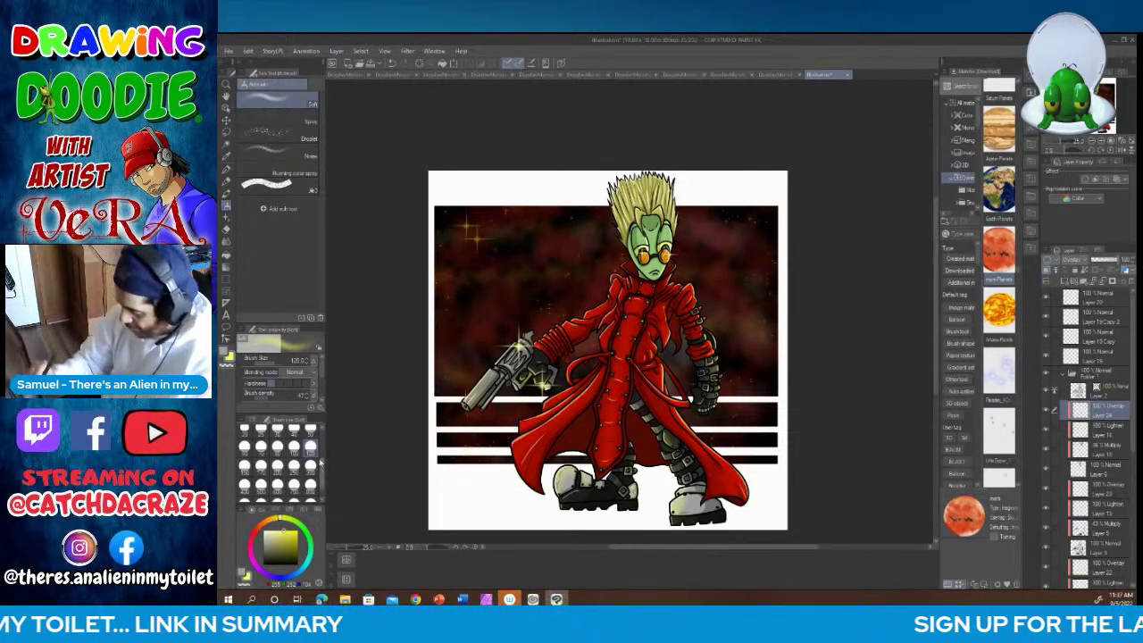
left_click(278, 446)
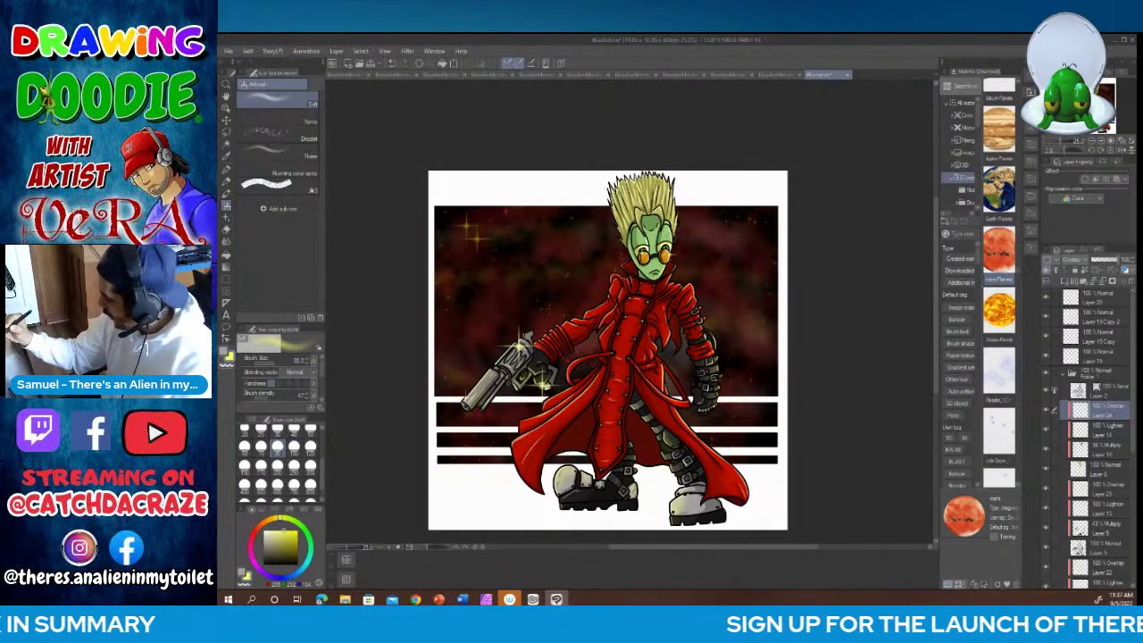